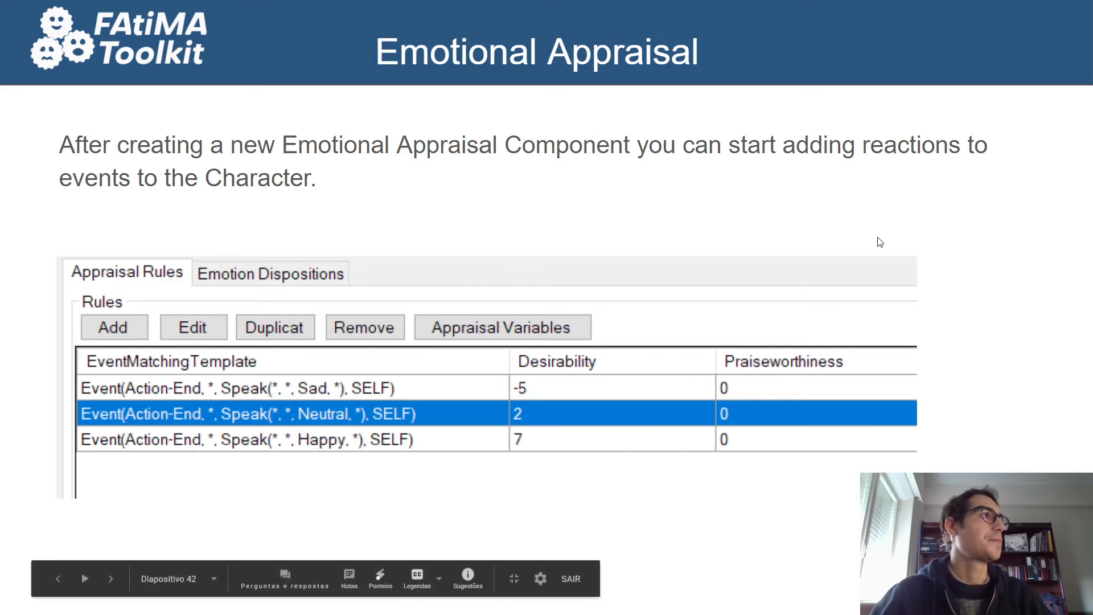
Advance the presentation to the Role Play Character diagram and switch to the FAtiMA Authoring Tool.
{"action": "key", "text": "Right"}
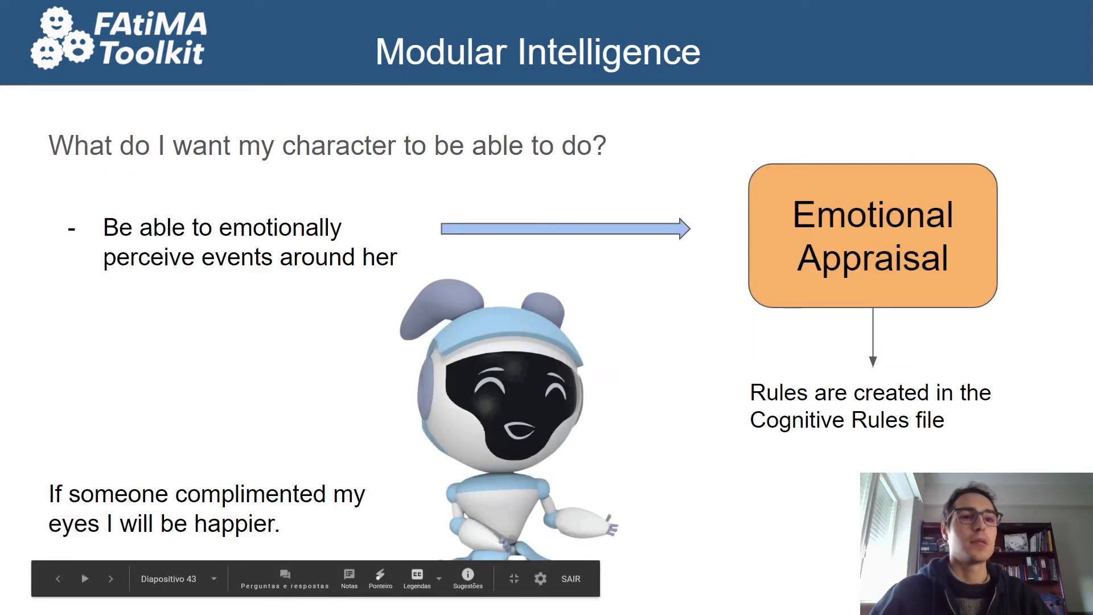
{"action": "key", "text": "alt+Tab"}
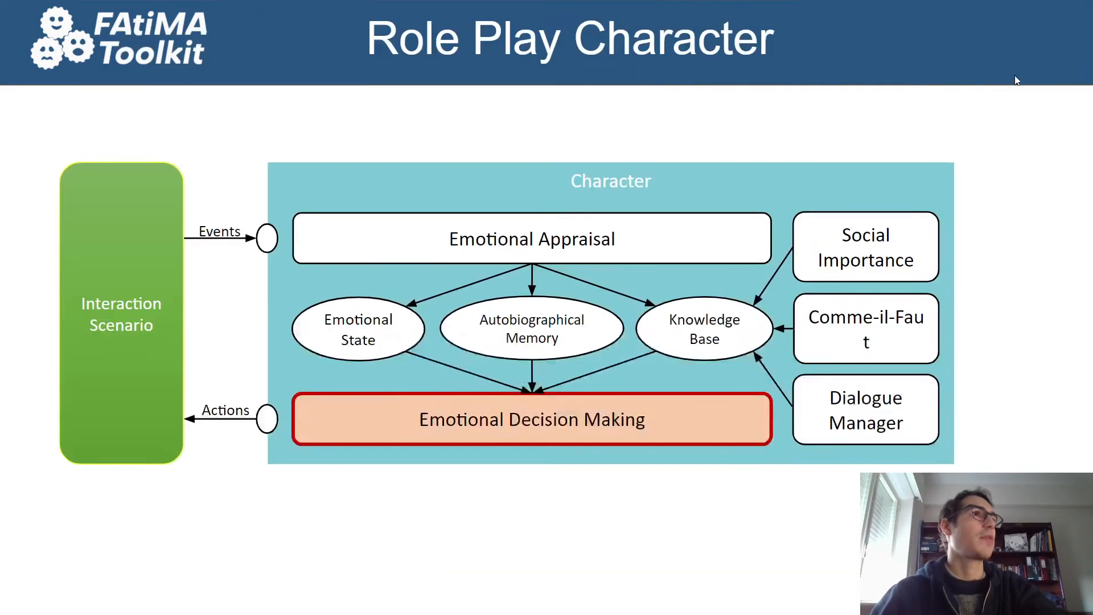
{"action": "key", "text": "Escape"}
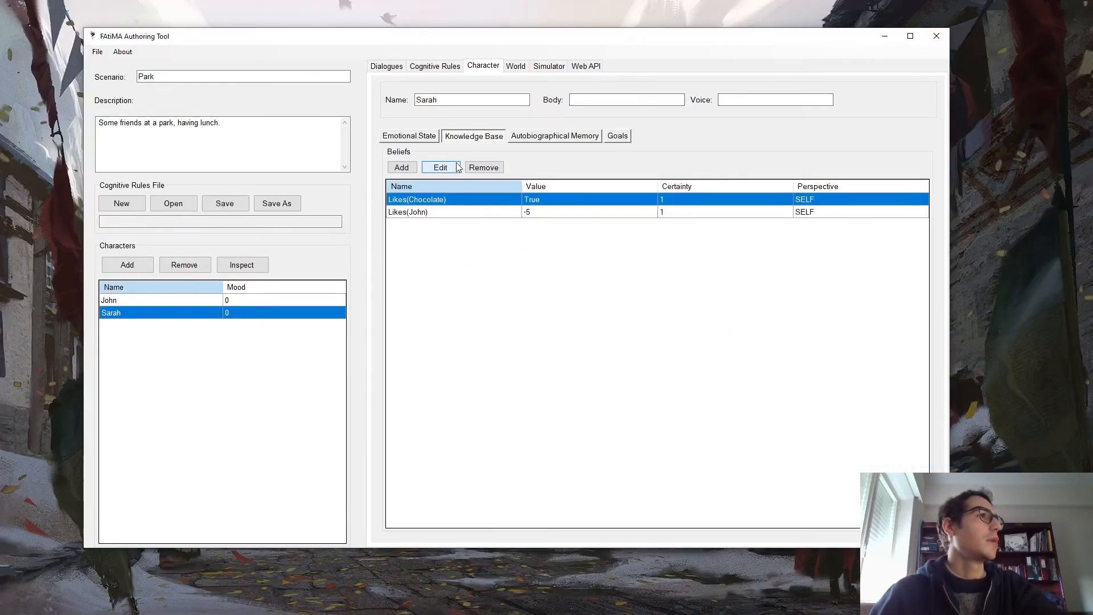
Add an Action-End emotional appraisal rule with action Give(Chocolate) and target SELF, keeping * as the subject.
{"action": "left_click", "coordinate": [449, 66]}
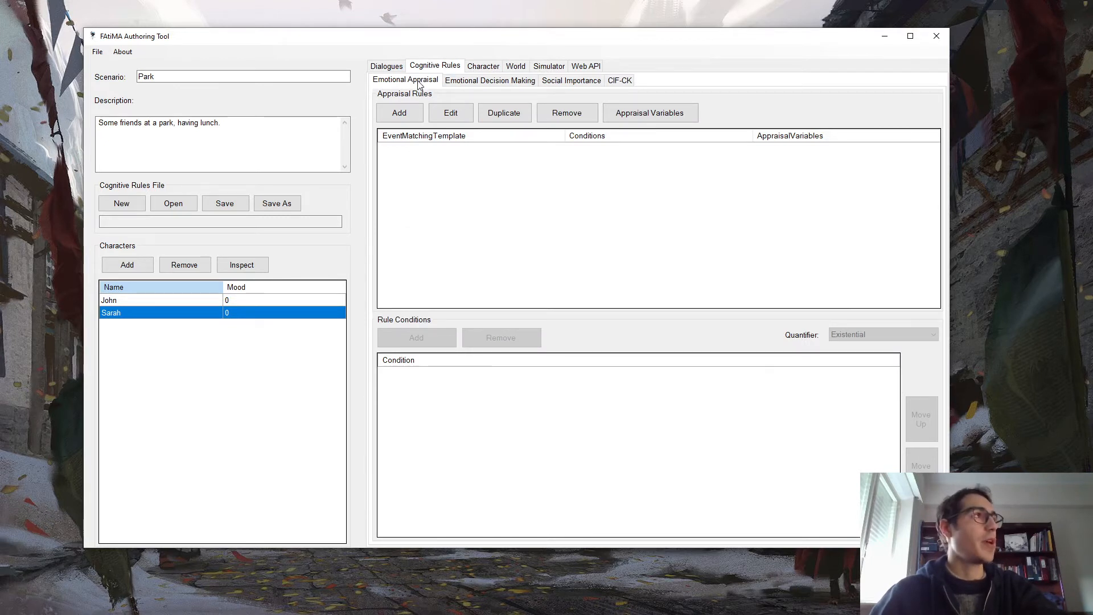
{"action": "left_click", "coordinate": [414, 114]}
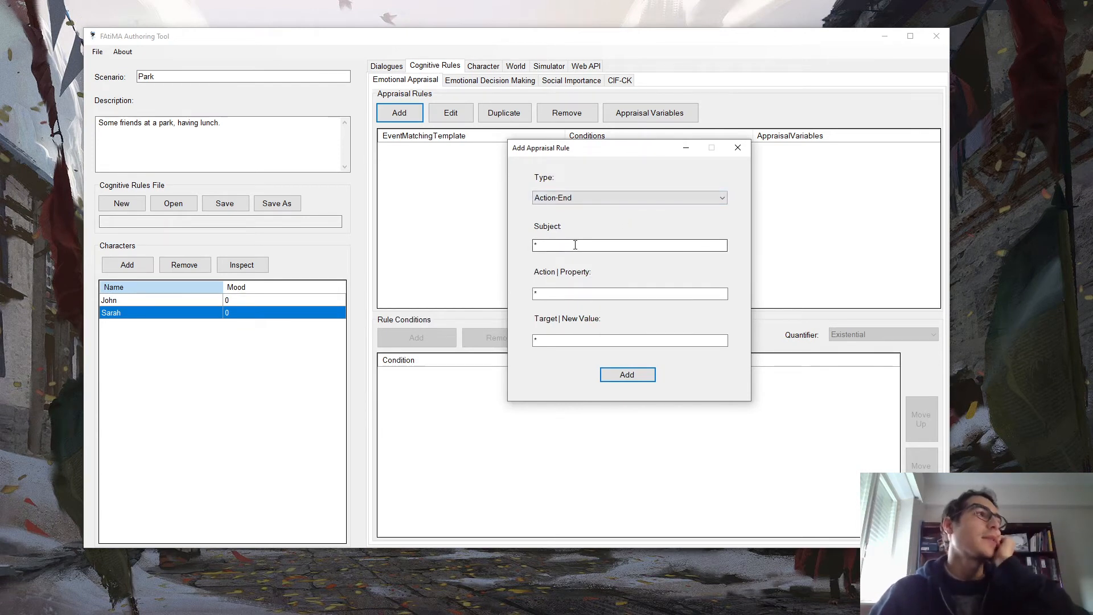
{"action": "key", "text": "Tab"}
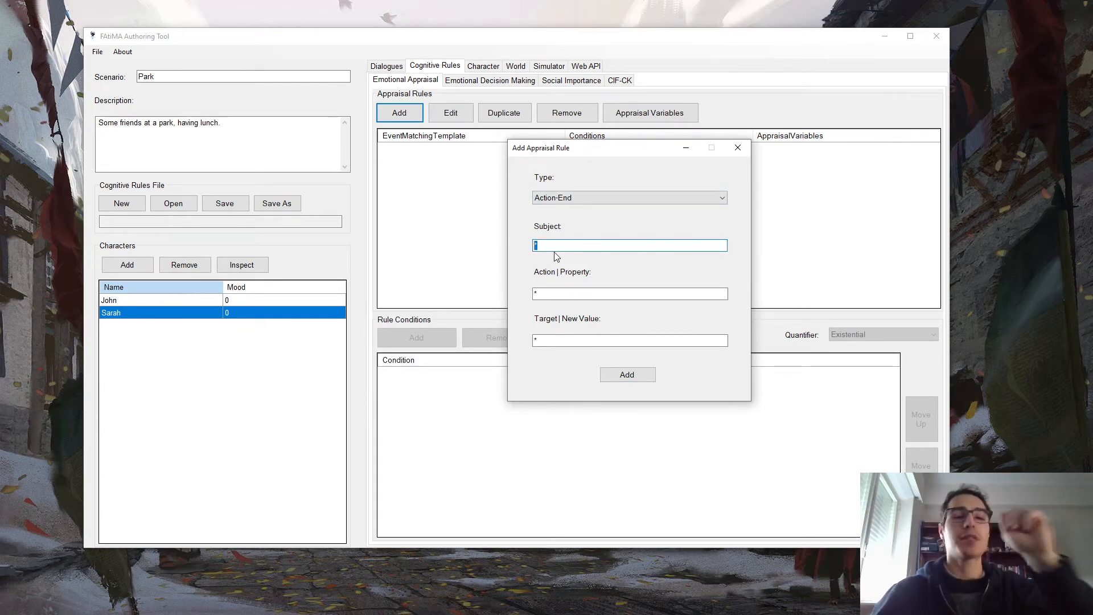
{"action": "key", "text": "Tab"}
{"action": "key", "text": "Tab"}
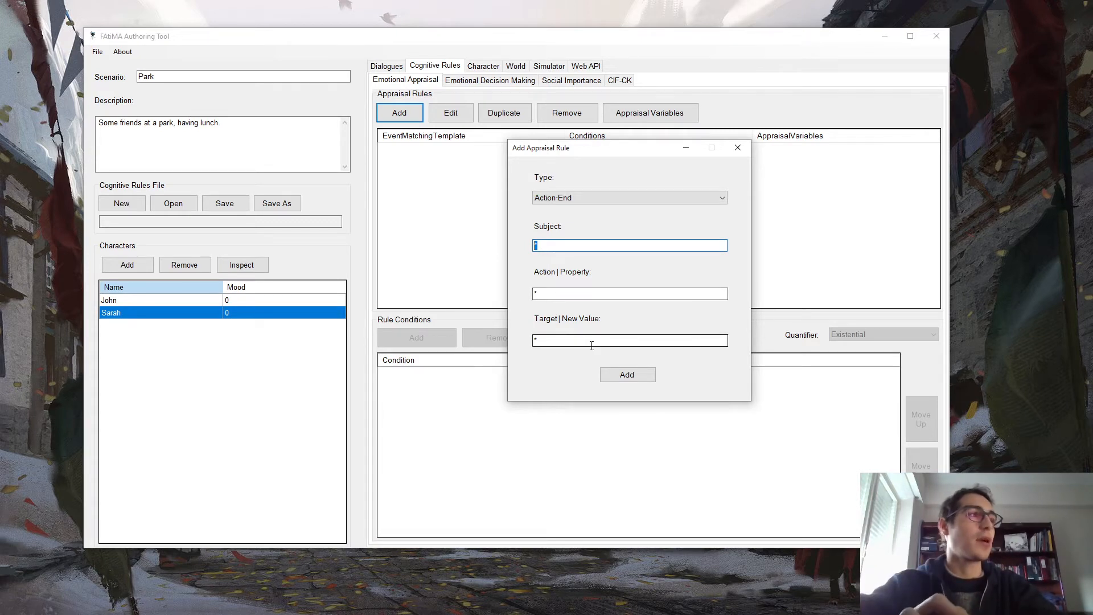
{"action": "type", "text": "SELF"}
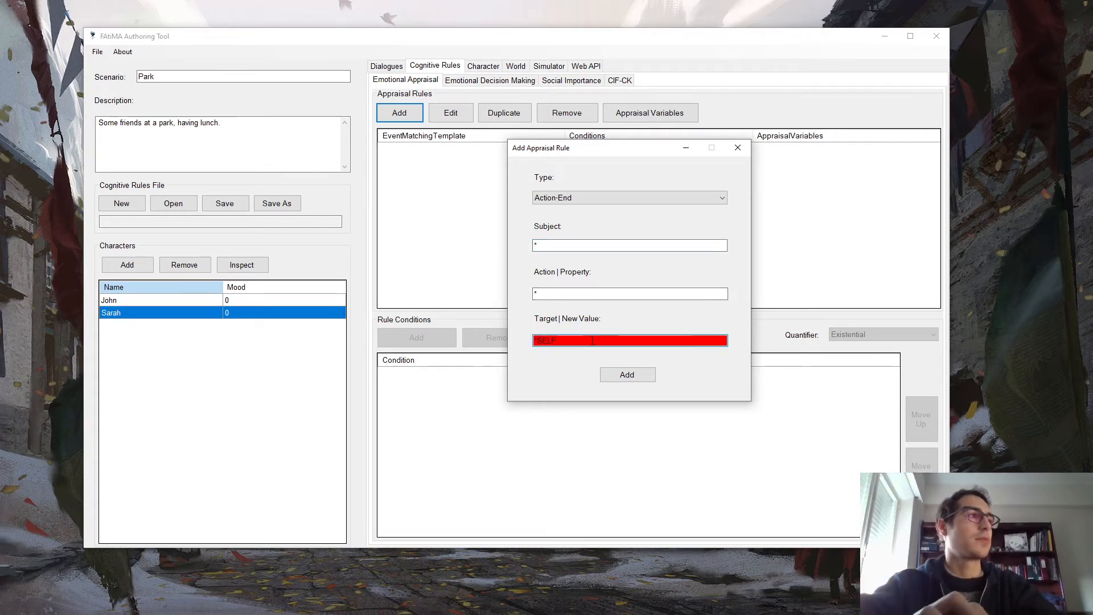
{"action": "key", "text": "BackSpace"}
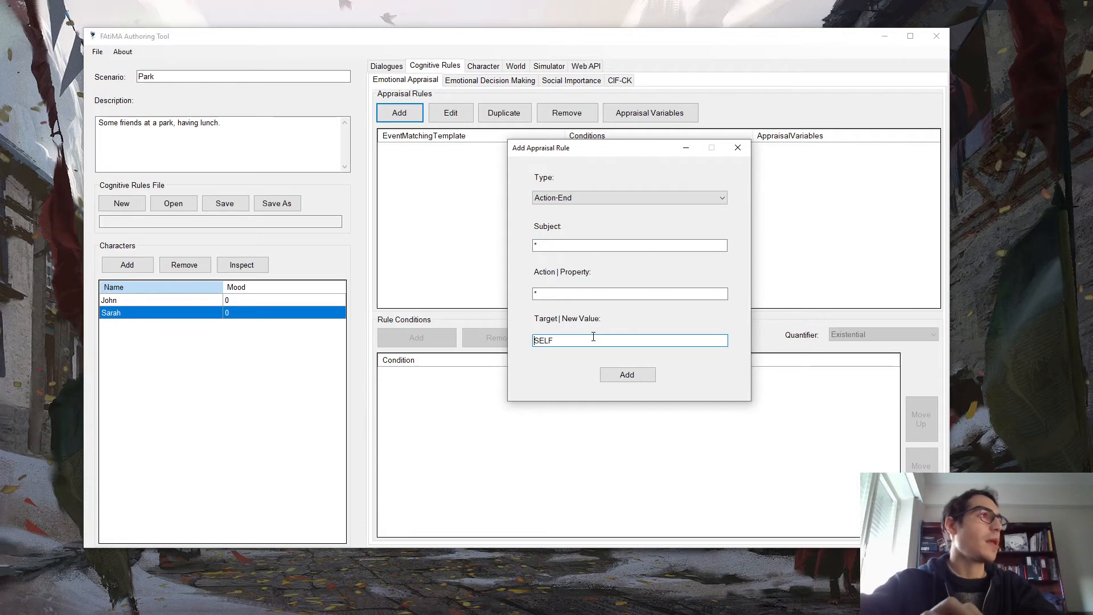
{"action": "key", "text": "shift+Tab"}
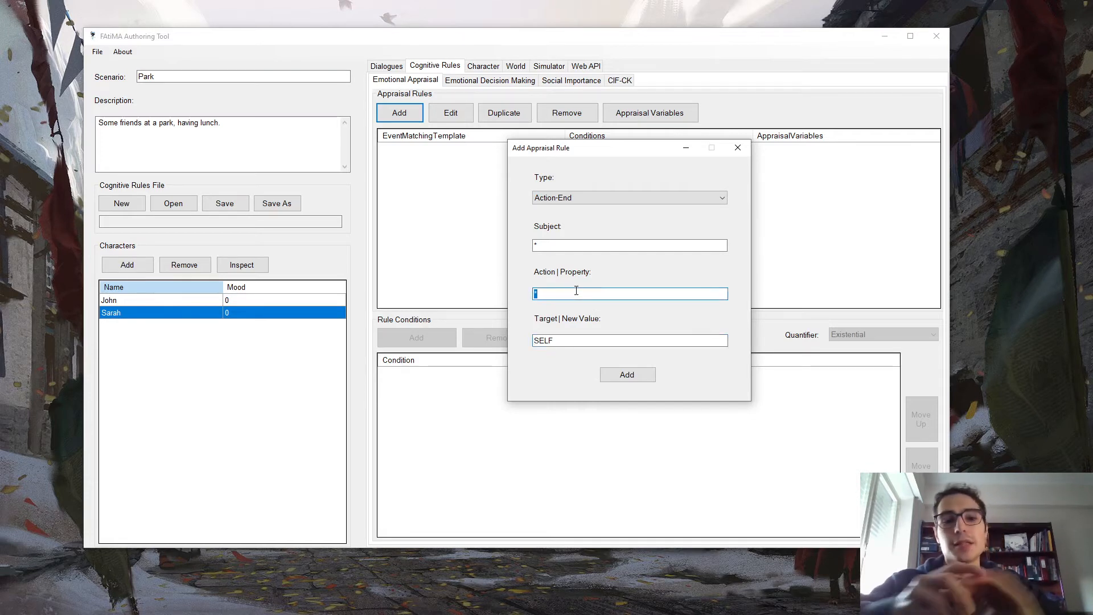
{"action": "type", "text": "Give("}
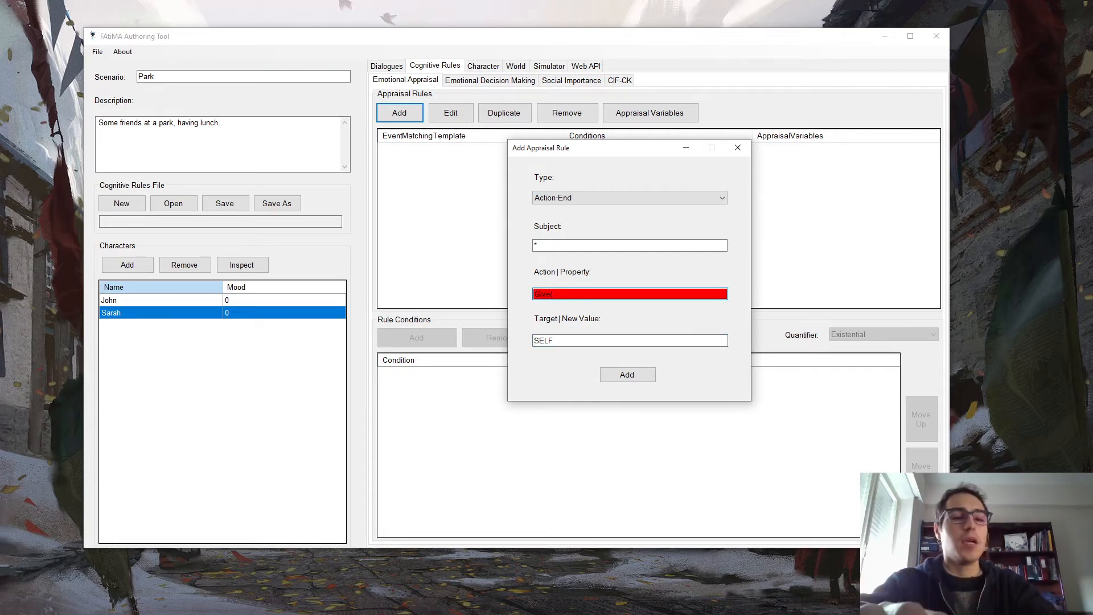
{"action": "type", "text": "Chocolate)"}
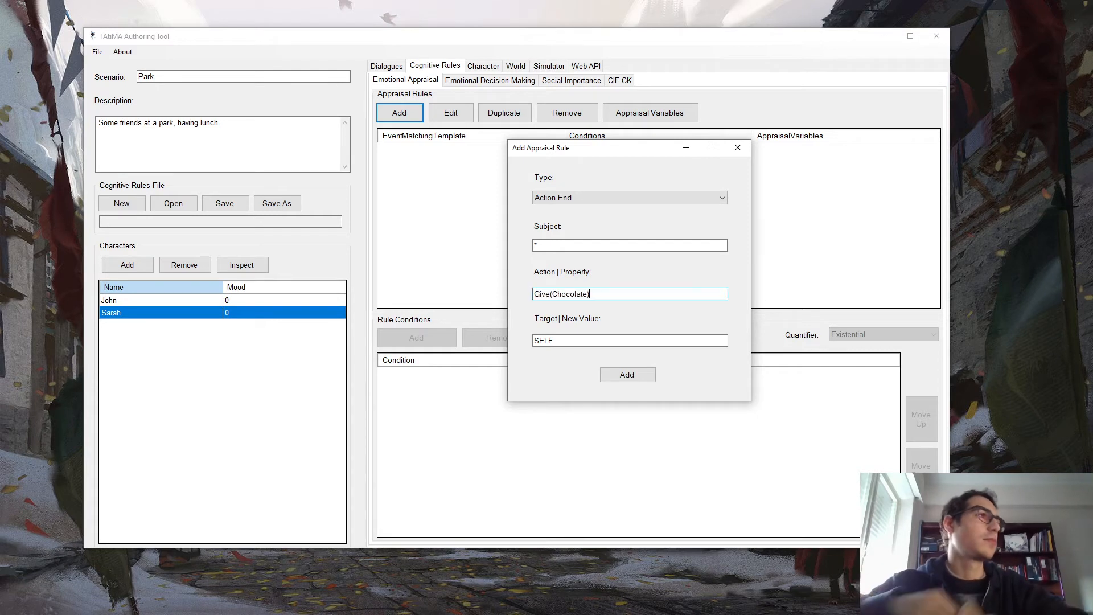
{"action": "left_click", "coordinate": [640, 375]}
Give the chocolate rule a Desirability appraisal variable with value 5.
{"action": "left_click", "coordinate": [650, 113]}
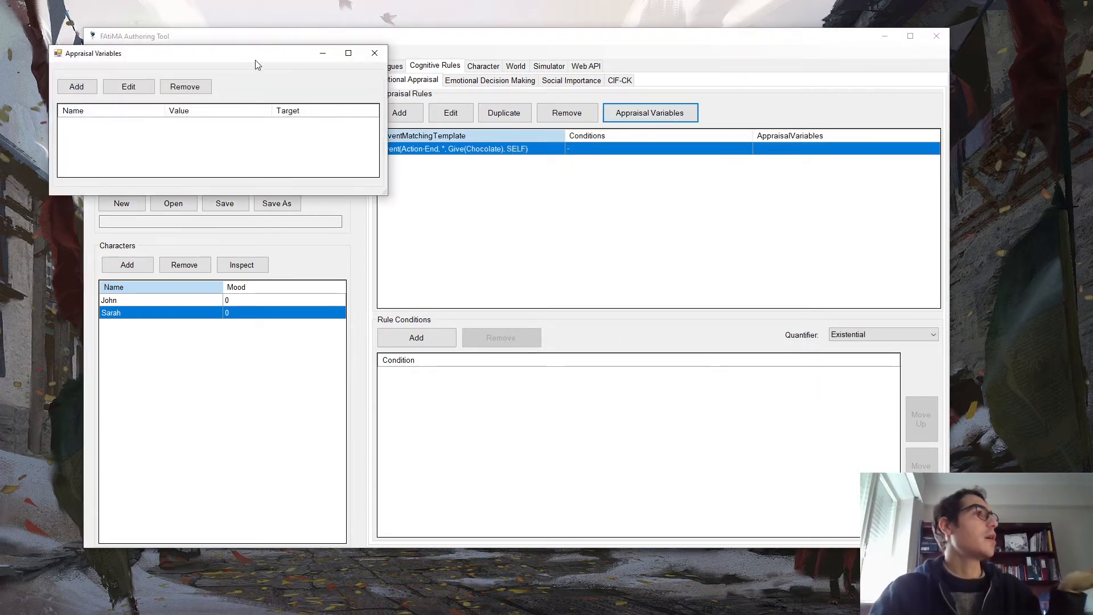
{"action": "left_click_drag", "start_coordinate": [257, 57], "coordinate": [760, 178]}
{"action": "left_click", "coordinate": [582, 205]}
{"action": "left_click", "coordinate": [651, 202]}
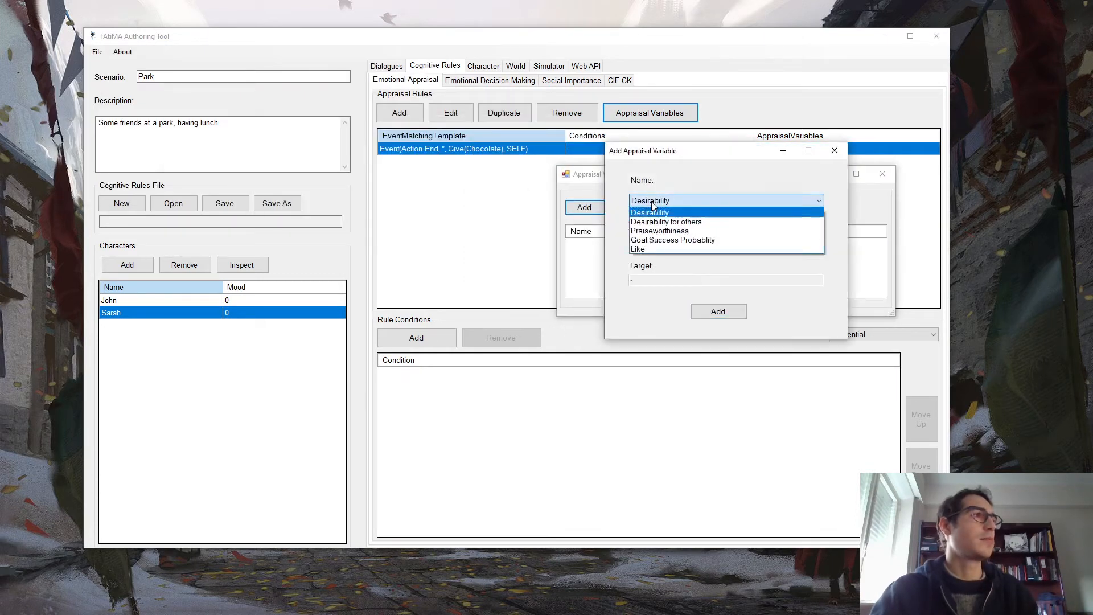
{"action": "left_click", "coordinate": [651, 201]}
{"action": "key", "text": "Tab"}
{"action": "type", "text": "5"}
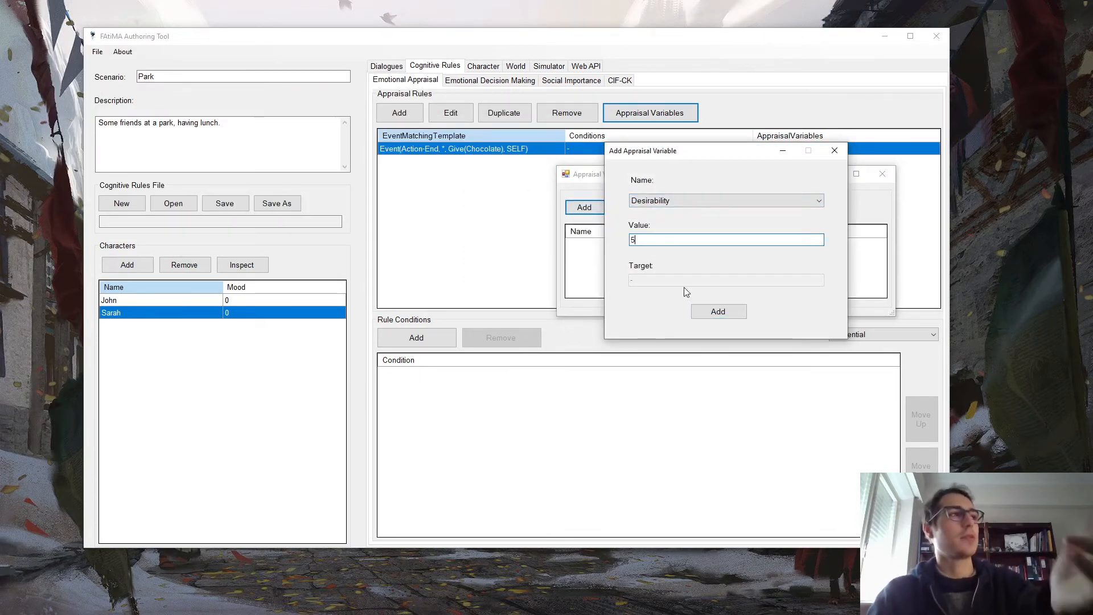
{"action": "left_click", "coordinate": [711, 310]}
{"action": "left_click", "coordinate": [883, 174]}
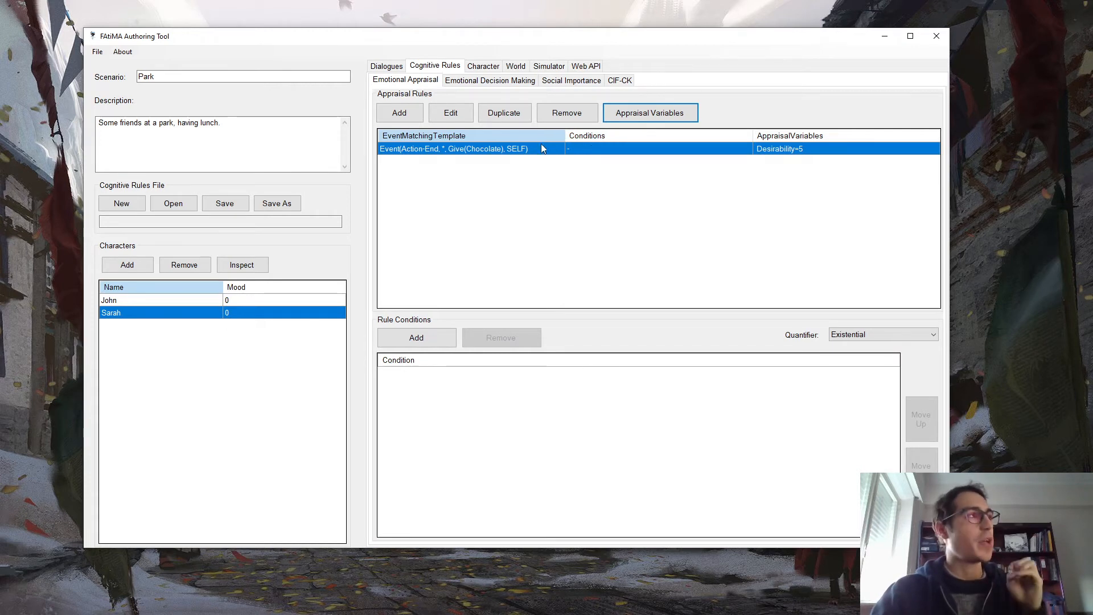
Generalise the appraisal rule by changing its action to Give([gift]).
{"action": "double_click", "coordinate": [498, 149]}
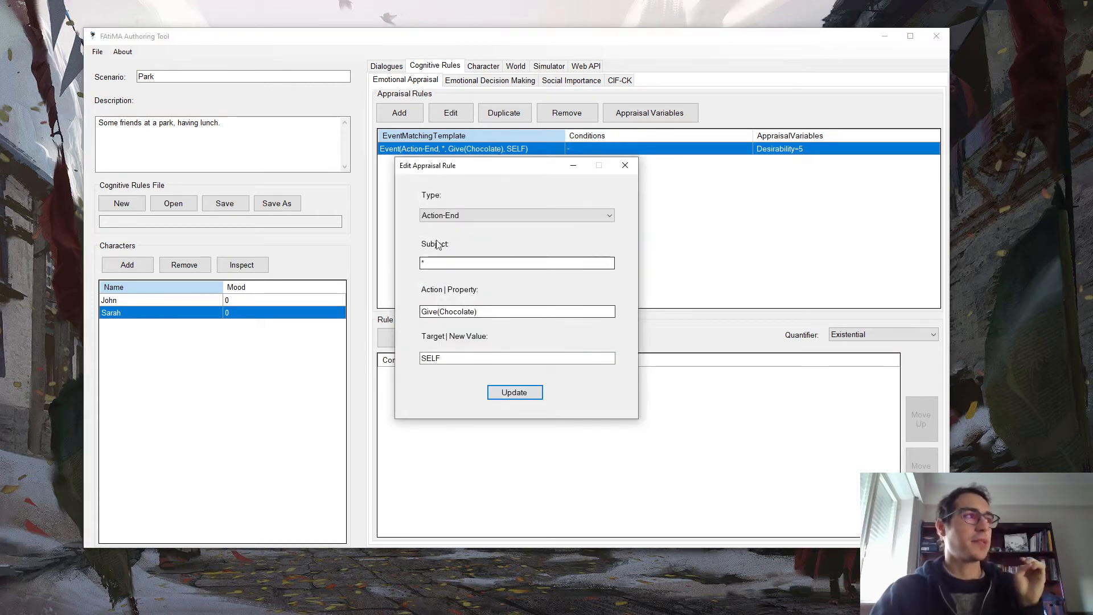
{"action": "left_click", "coordinate": [458, 311]}
{"action": "left_click_drag", "start_coordinate": [439, 312], "coordinate": [476, 313]}
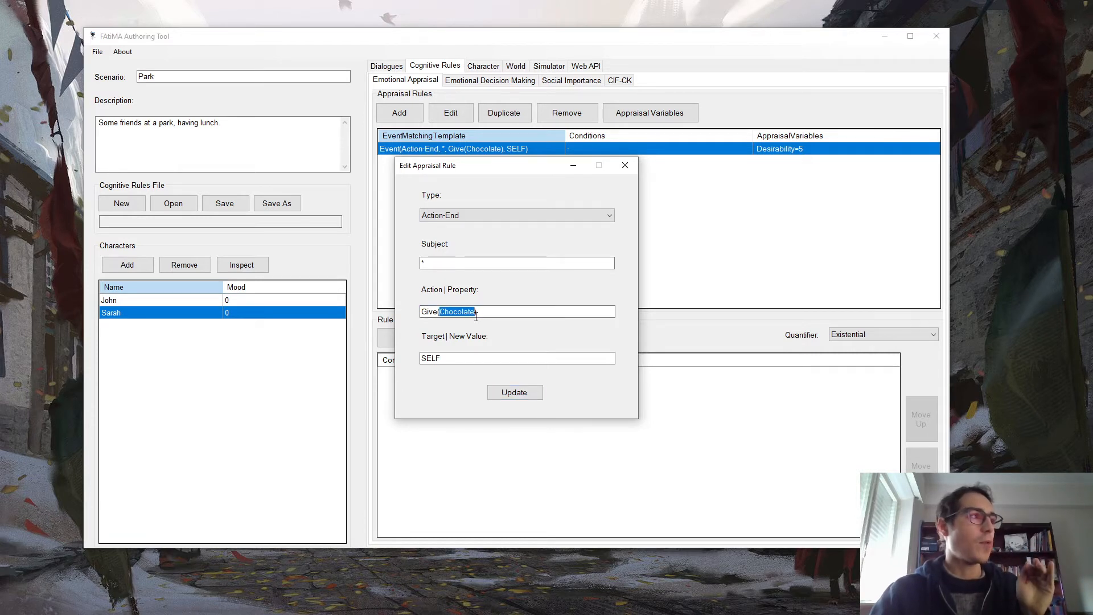
{"action": "key", "text": "BackSpace"}
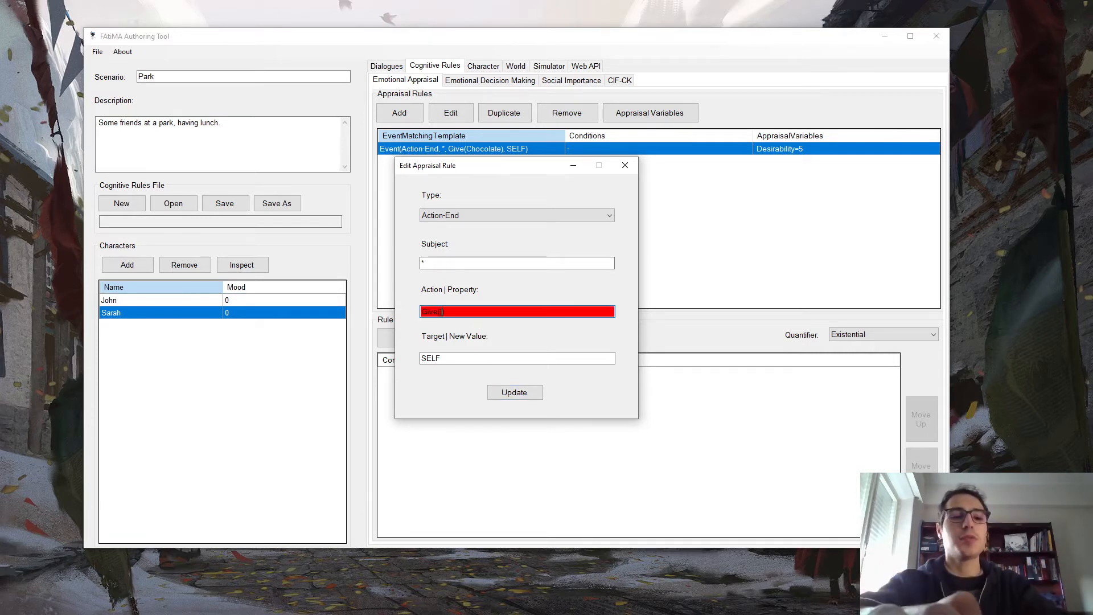
{"action": "type", "text": "[gift]"}
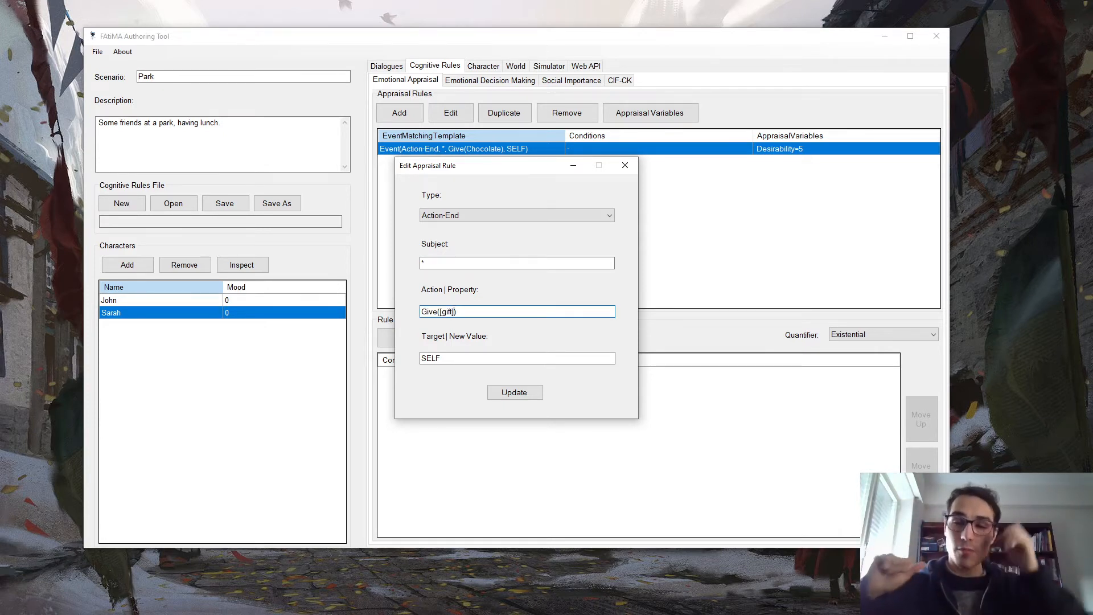
{"action": "left_click", "coordinate": [512, 394]}
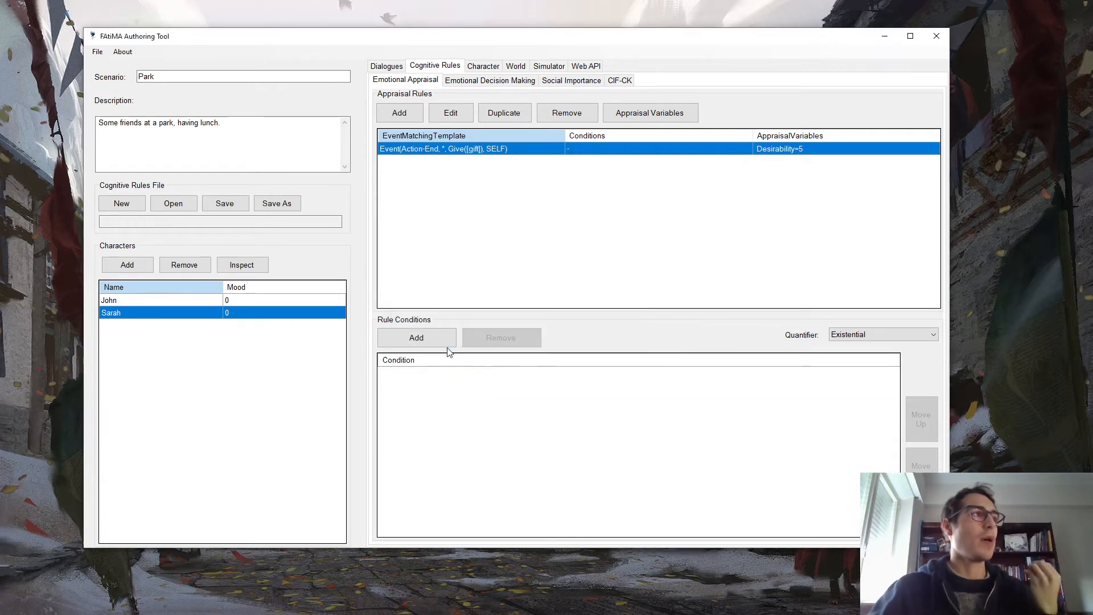
Add the condition Likes([gift]) = True to the appraisal rule.
{"action": "left_click", "coordinate": [439, 330]}
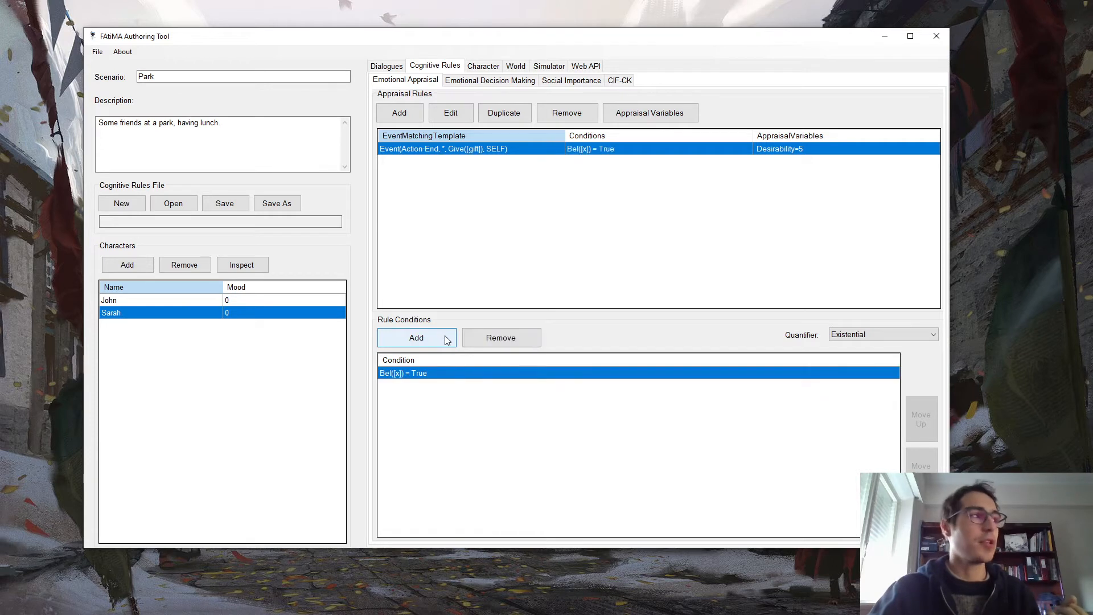
{"action": "left_click", "coordinate": [471, 373]}
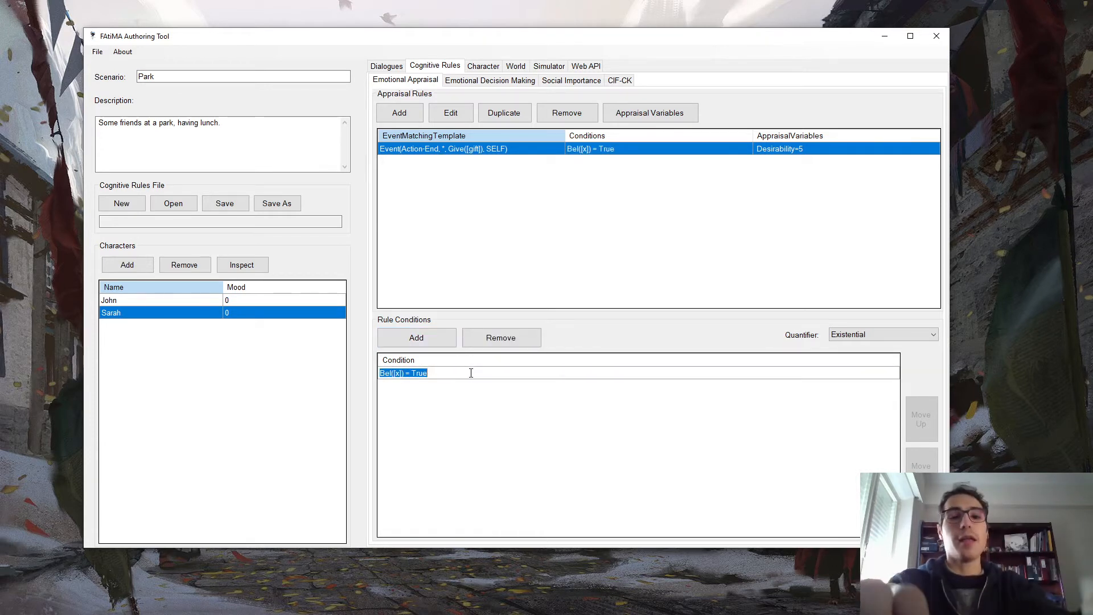
{"action": "type", "text": "L"}
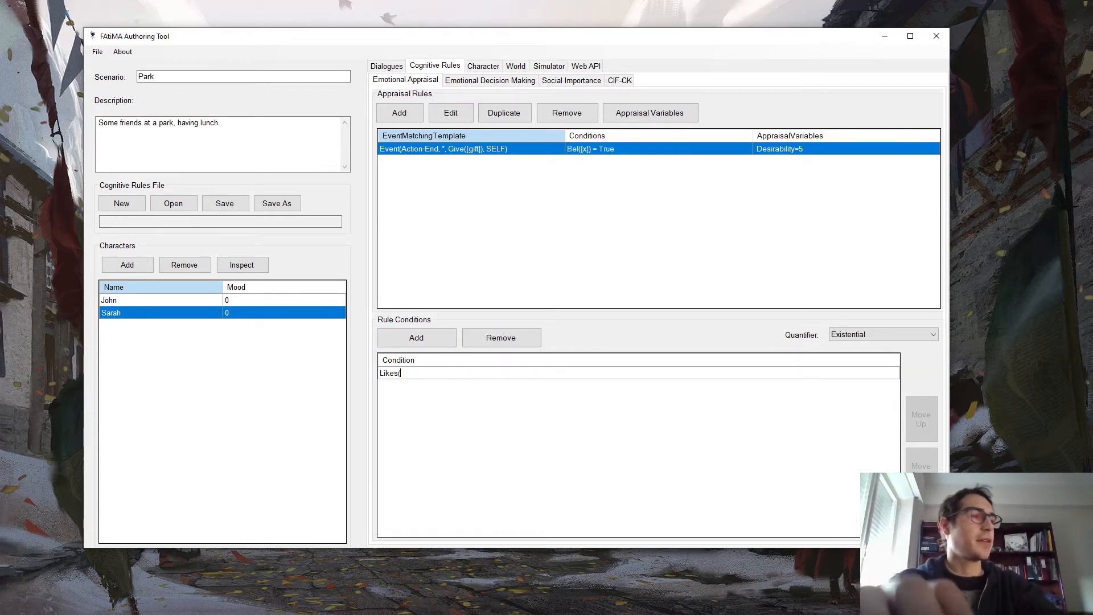
{"action": "type", "text": "ikes([gift]"}
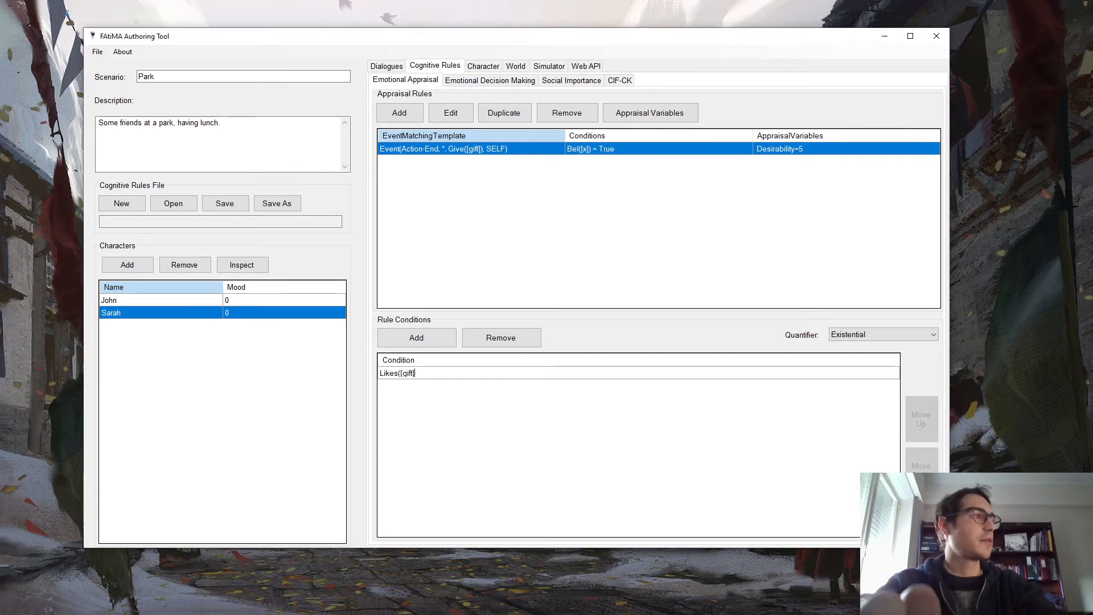
{"action": "type", "text": ") = True"}
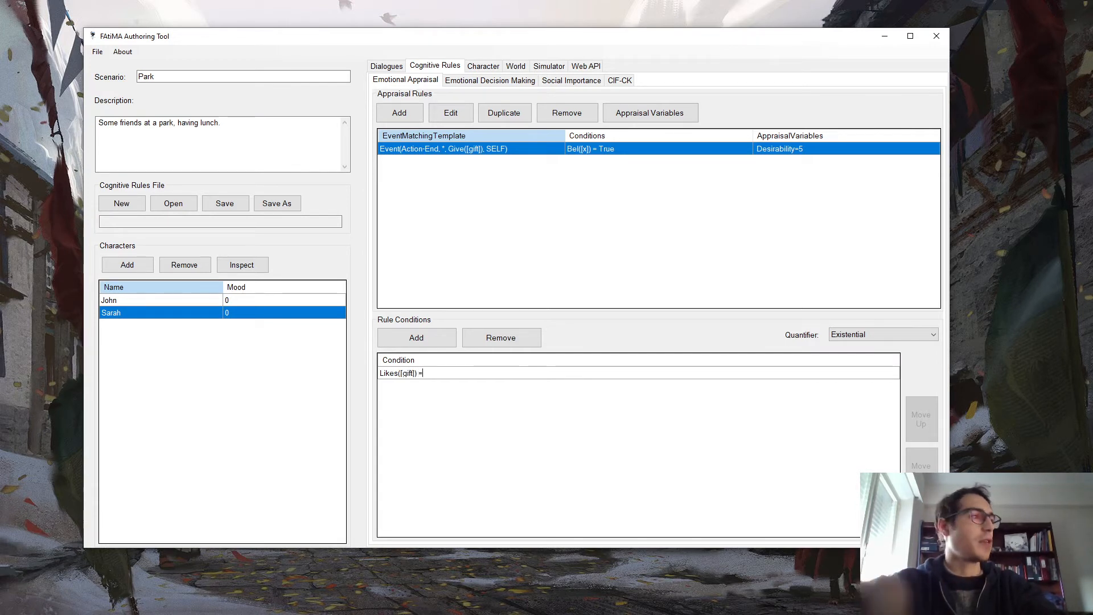
{"action": "key", "text": "Return"}
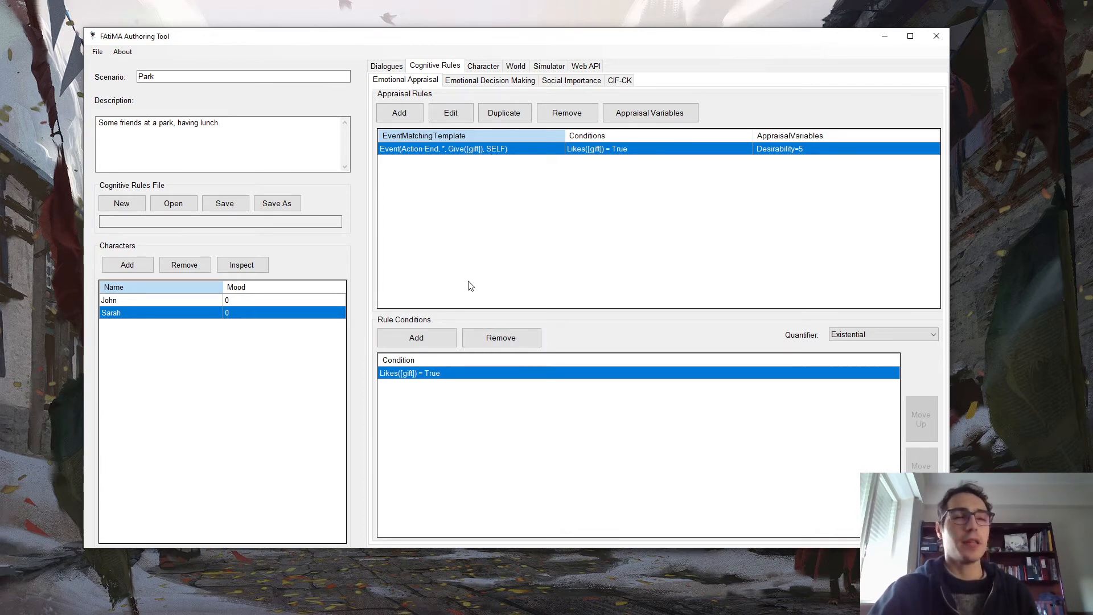
Check Sarah's beliefs in her knowledge base and duplicate the Give([gift]) appraisal rule.
{"action": "left_click", "coordinate": [482, 66]}
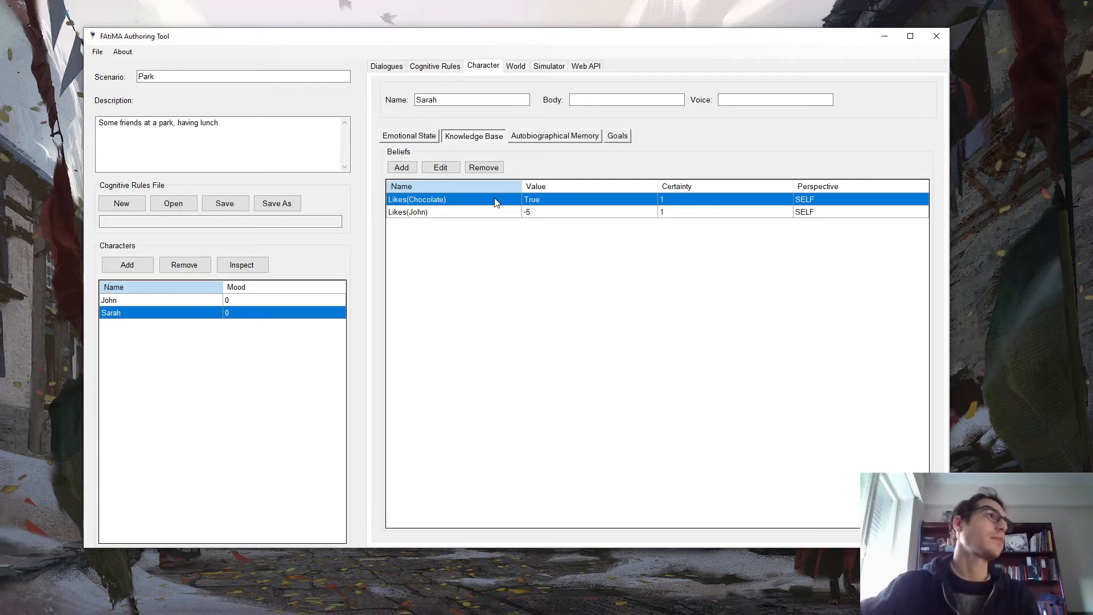
{"action": "left_click", "coordinate": [431, 69]}
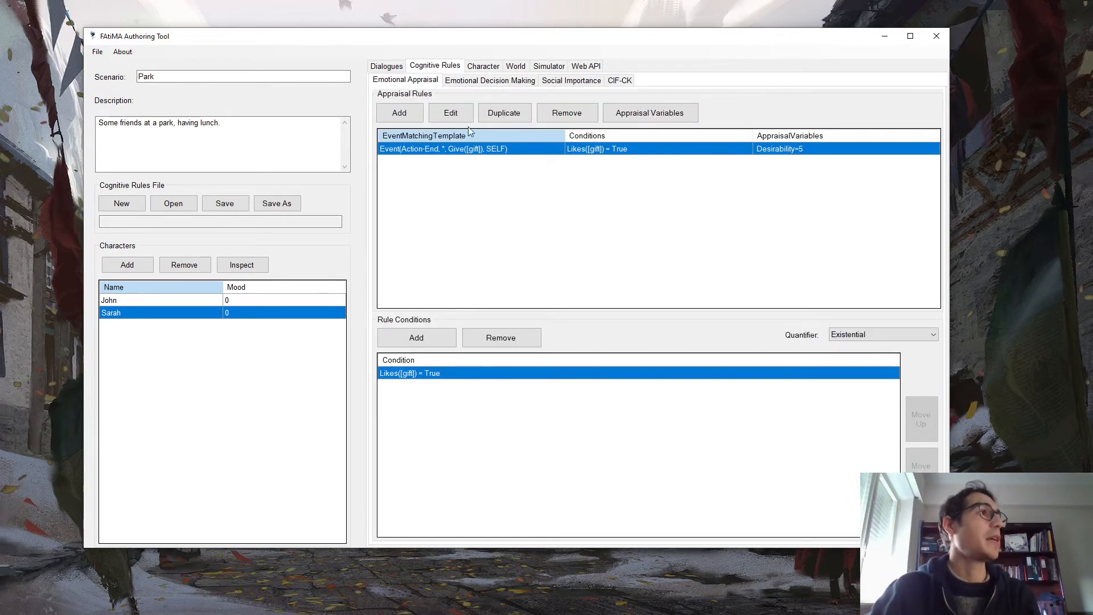
{"action": "left_click", "coordinate": [504, 113]}
{"action": "left_click", "coordinate": [489, 162]}
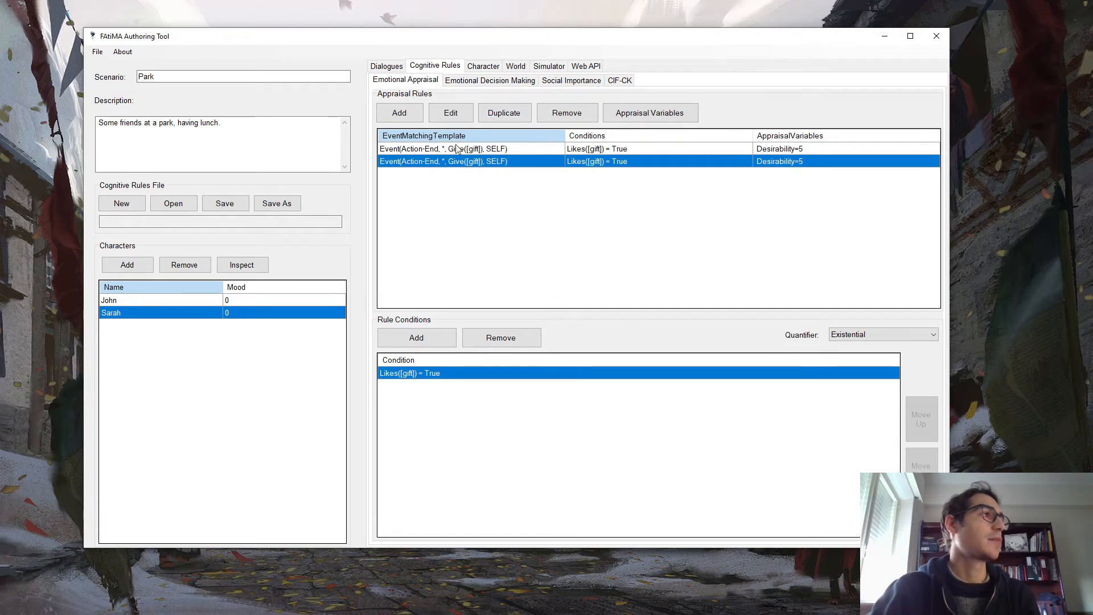
Change the duplicated rule's condition to Likes([gift]) = False.
{"action": "double_click", "coordinate": [423, 374]}
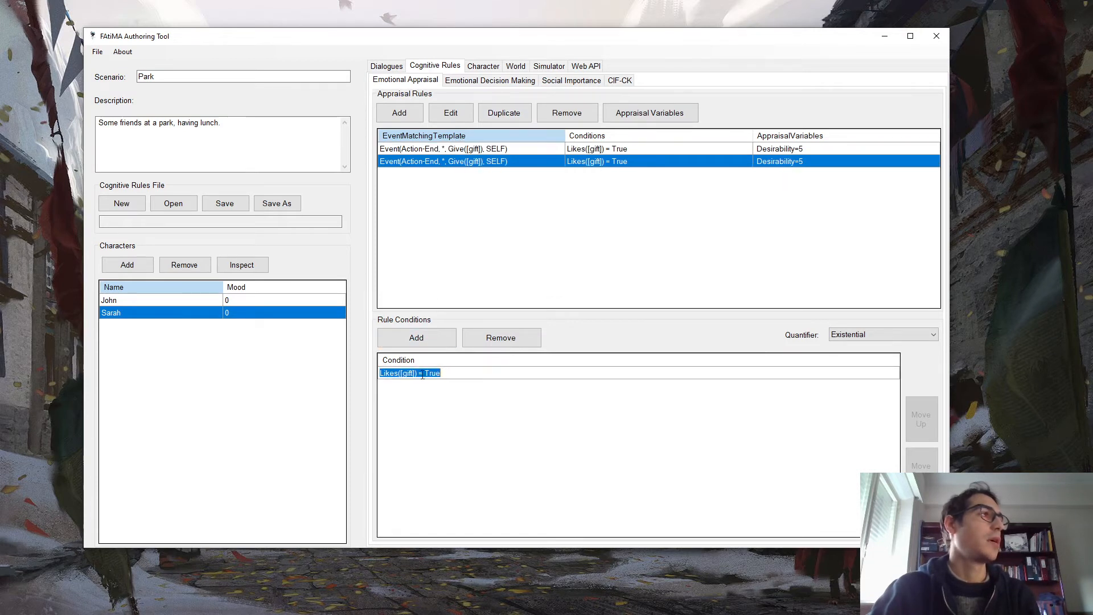
{"action": "left_click", "coordinate": [419, 374]}
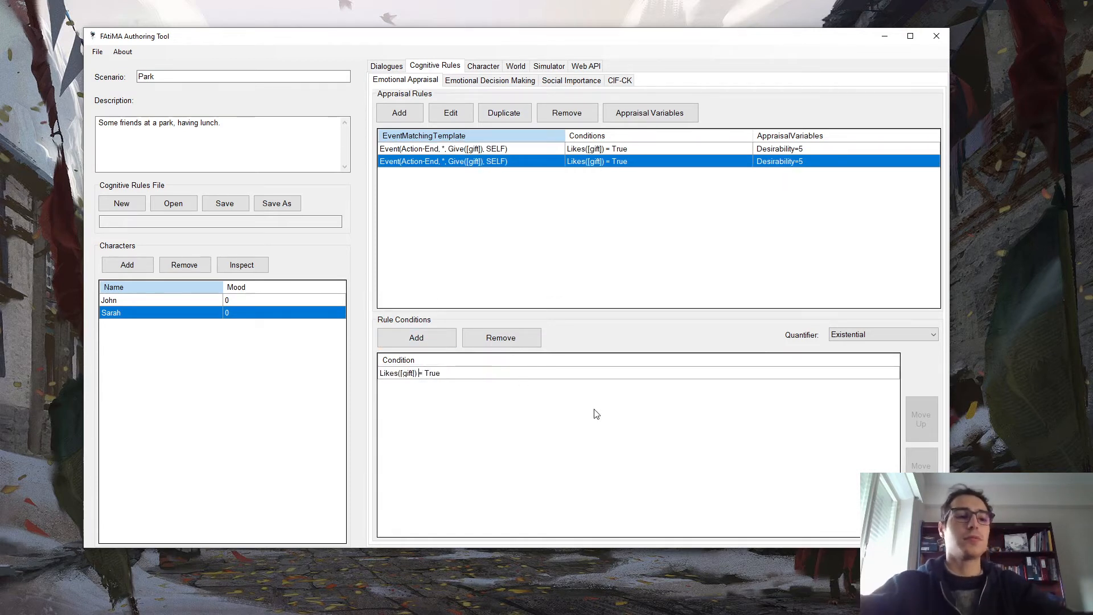
{"action": "key", "text": "shift+Right"}
{"action": "key", "text": "shift+Right"}
{"action": "key", "text": "shift+Right"}
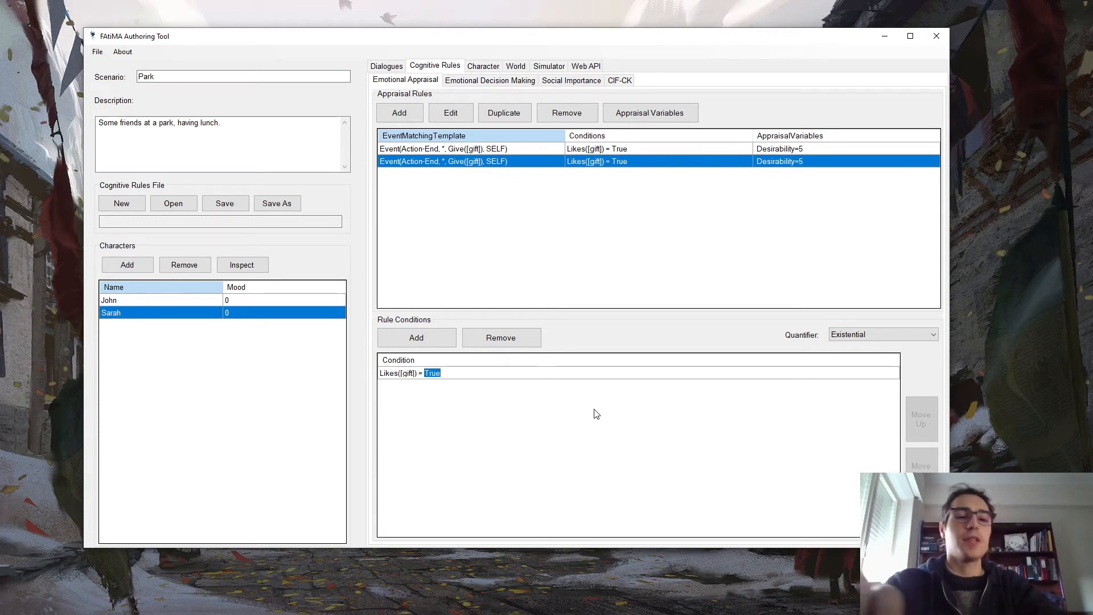
{"action": "type", "text": "False"}
{"action": "key", "text": "Return"}
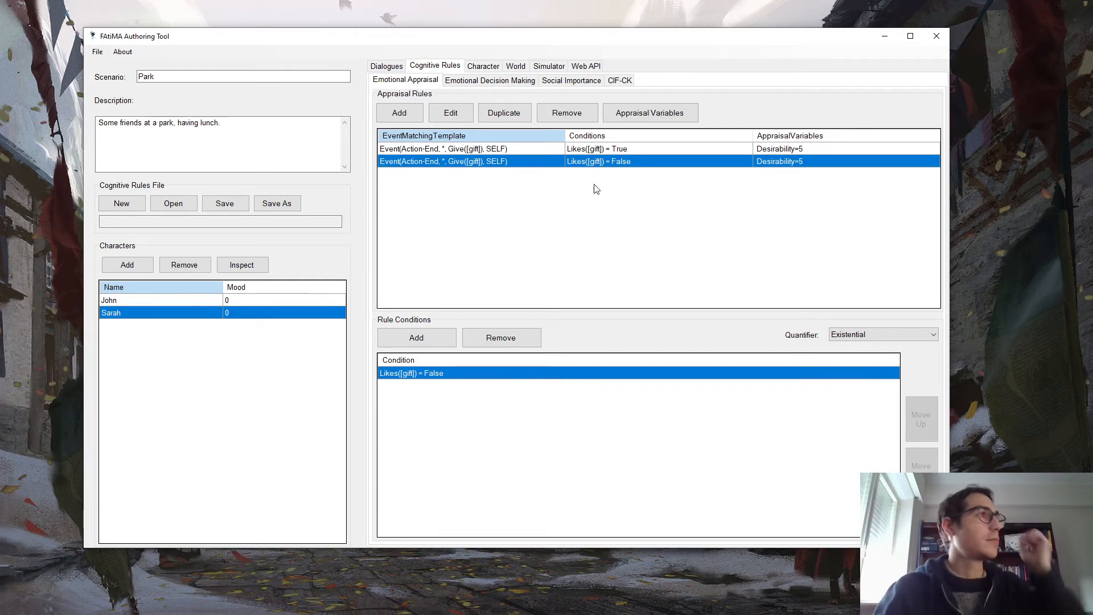
Set the Desirability appraisal variable to -5 for the rule with the condition Likes([gift]) = False.
{"action": "left_click", "coordinate": [454, 113]}
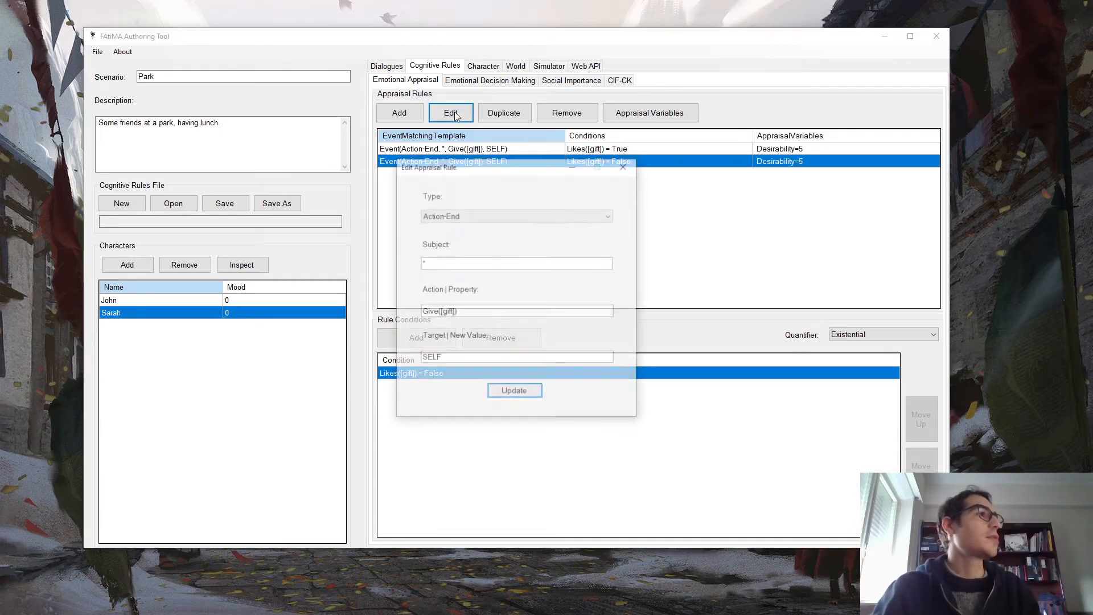
{"action": "left_click", "coordinate": [622, 168]}
{"action": "left_click", "coordinate": [671, 116]}
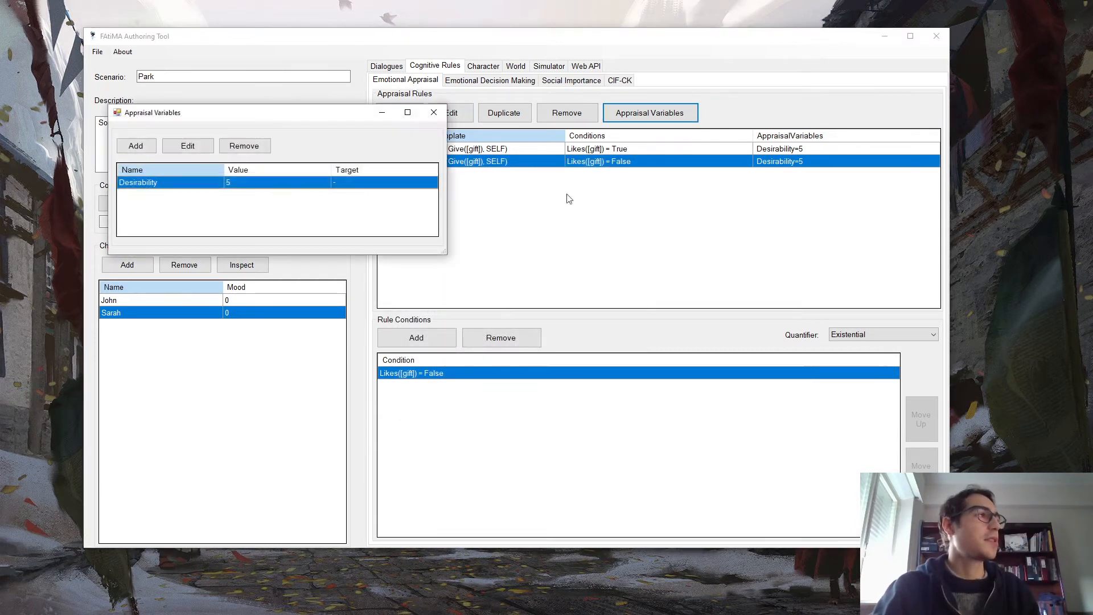
{"action": "left_click", "coordinate": [188, 145]}
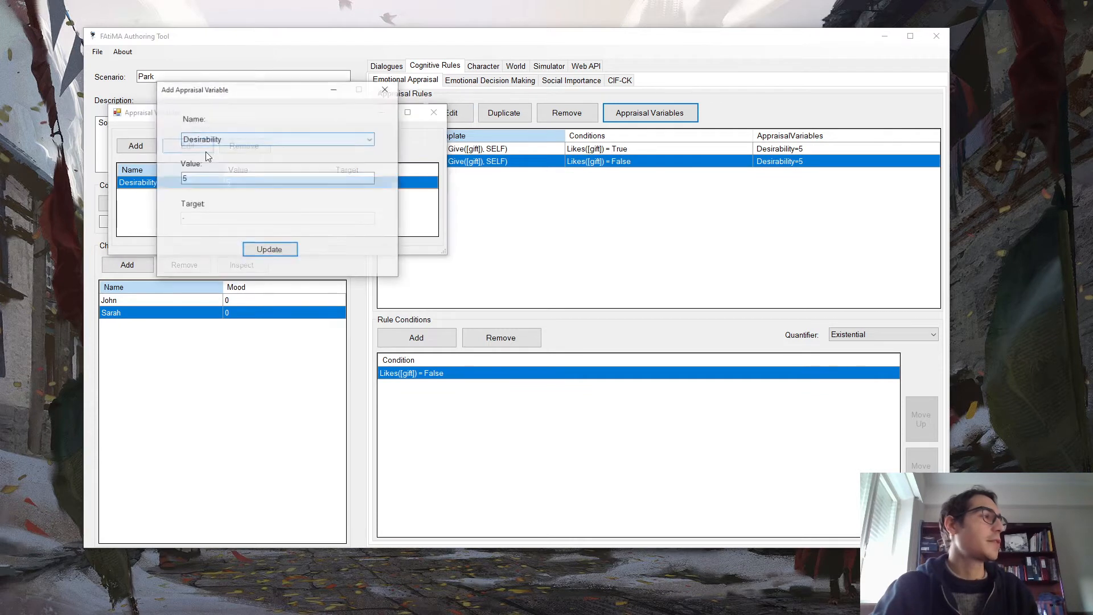
{"action": "left_click", "coordinate": [295, 179]}
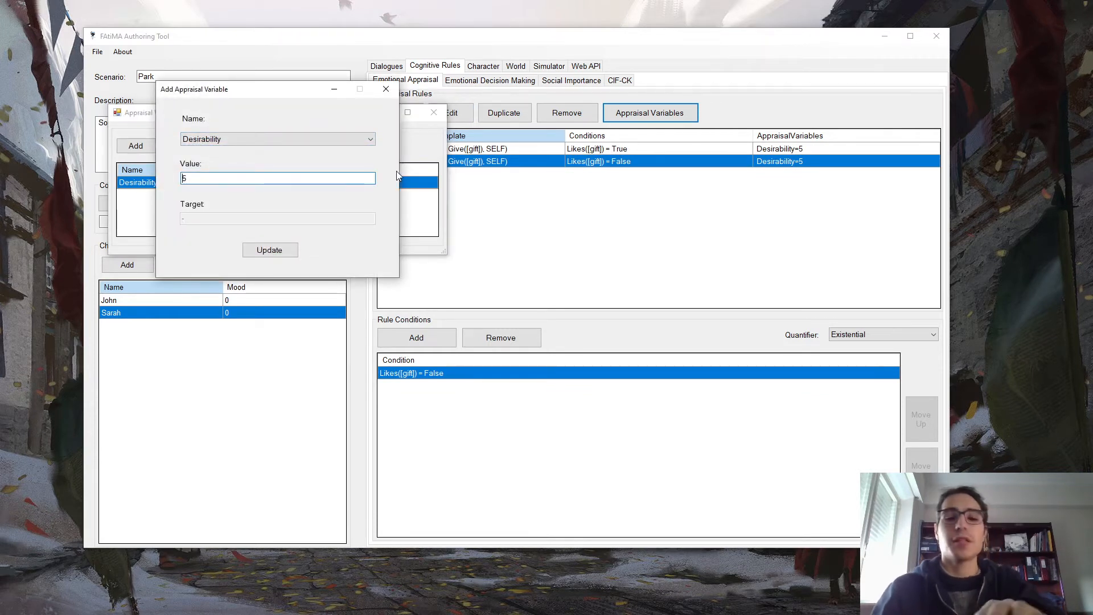
{"action": "type", "text": "-"}
{"action": "left_click", "coordinate": [285, 251]}
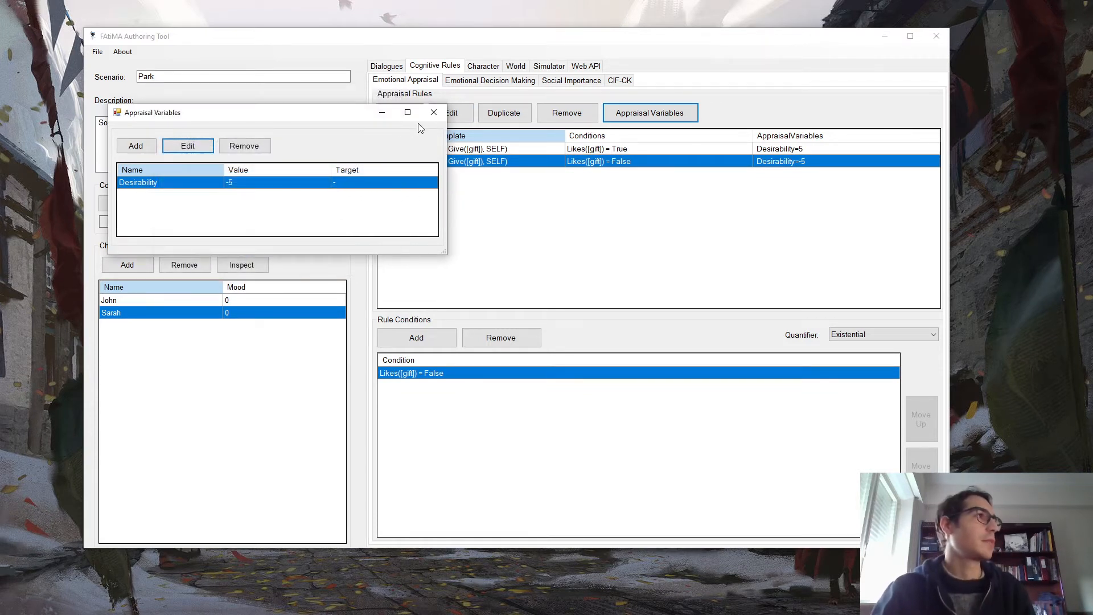
{"action": "left_click", "coordinate": [433, 112]}
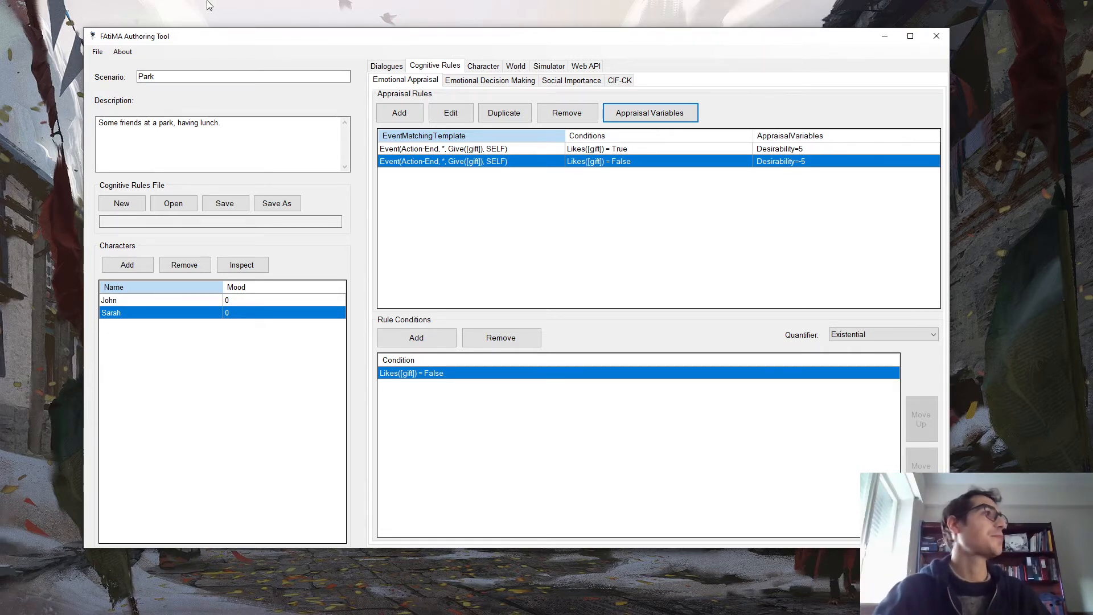
Start saving the scenario under a new name and create a folder called fatima inside SingleCharacter.
{"action": "left_click", "coordinate": [98, 52]}
{"action": "left_click", "coordinate": [114, 90]}
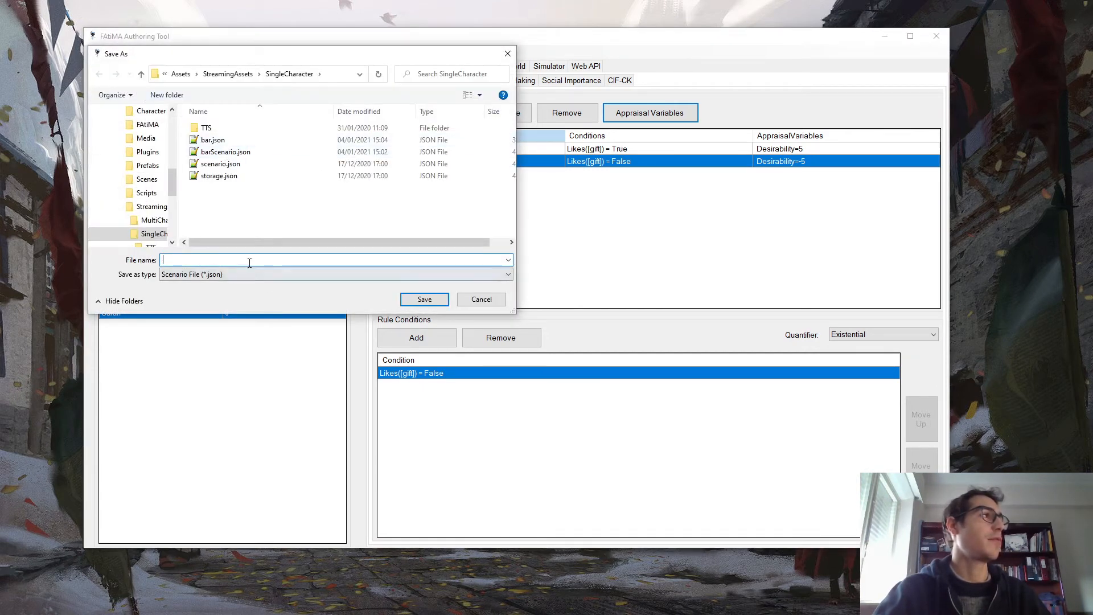
{"action": "left_click", "coordinate": [235, 141]}
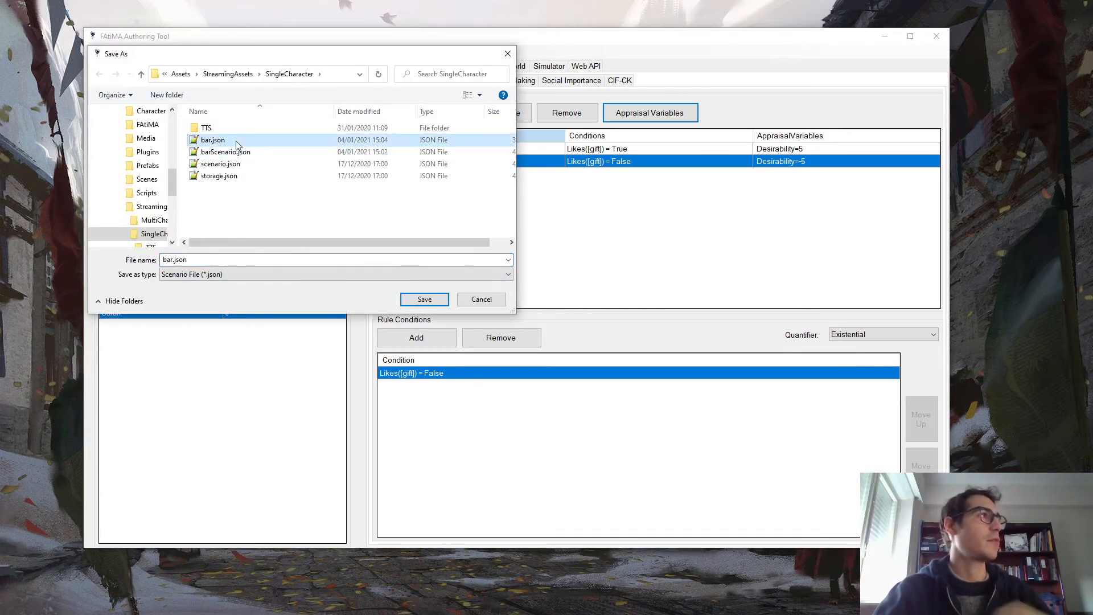
{"action": "left_click", "coordinate": [236, 174]}
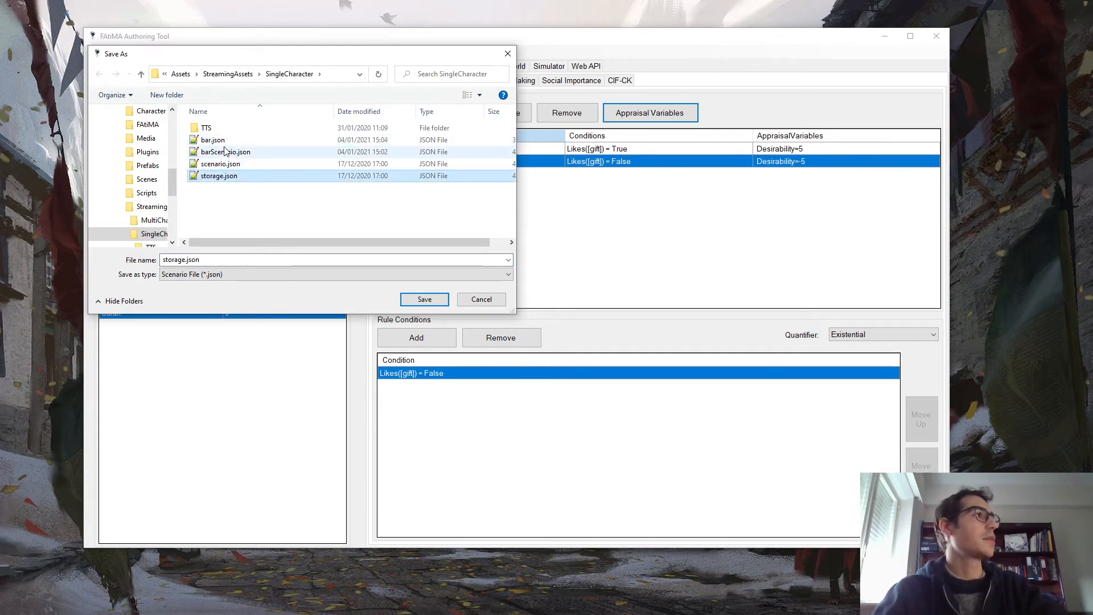
{"action": "left_click", "coordinate": [223, 142]}
{"action": "left_click", "coordinate": [227, 155]}
{"action": "left_click", "coordinate": [229, 179]}
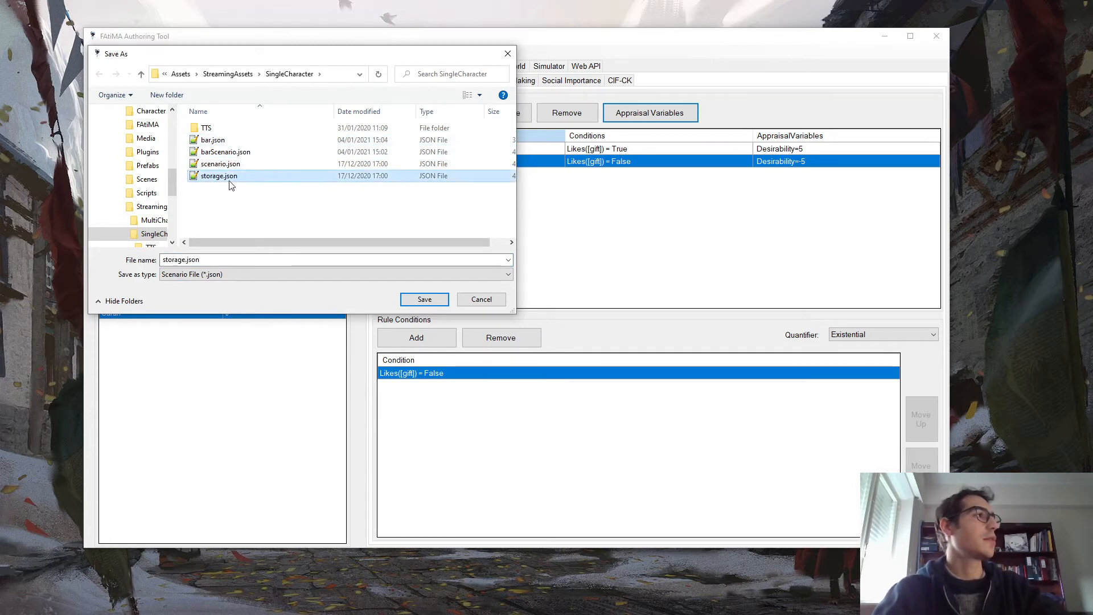
{"action": "right_click", "coordinate": [254, 240]}
{"action": "right_click", "coordinate": [249, 216]}
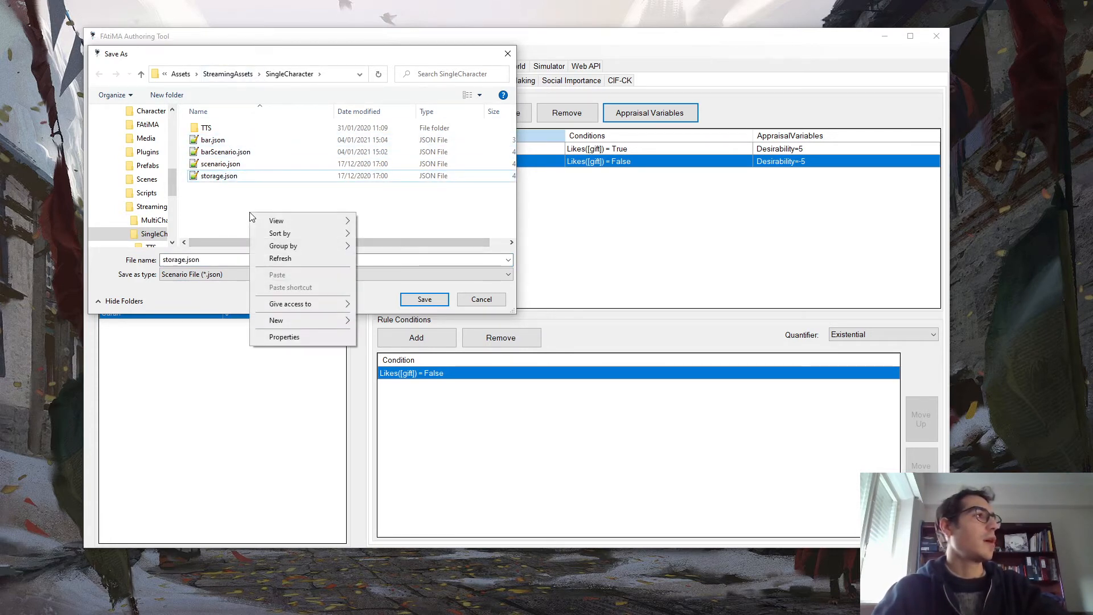
{"action": "left_click", "coordinate": [319, 320]}
{"action": "left_click", "coordinate": [405, 320]}
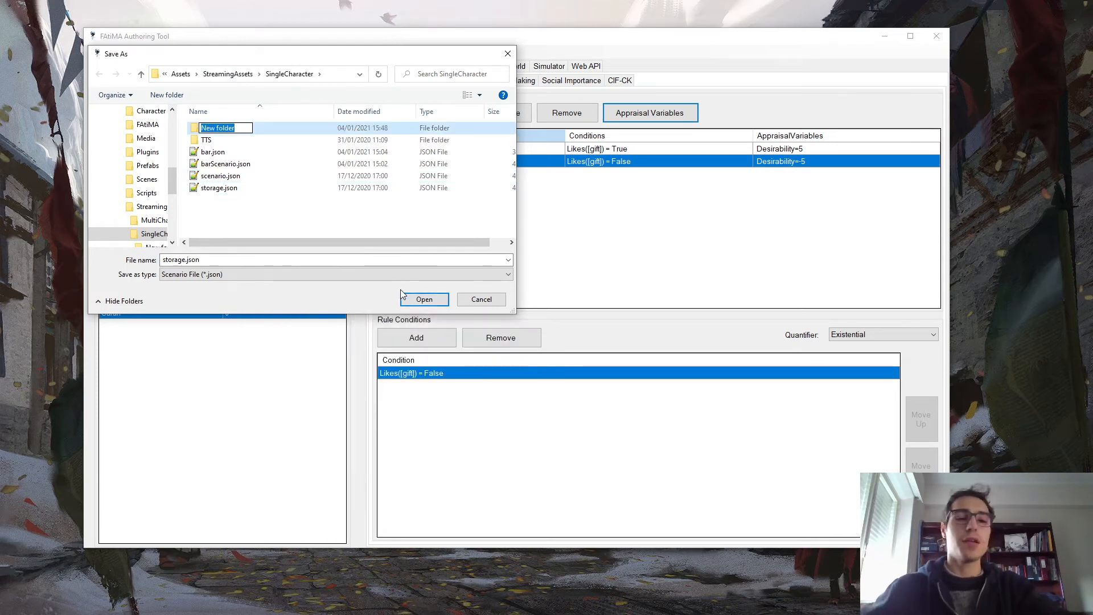
{"action": "type", "text": "fatima"}
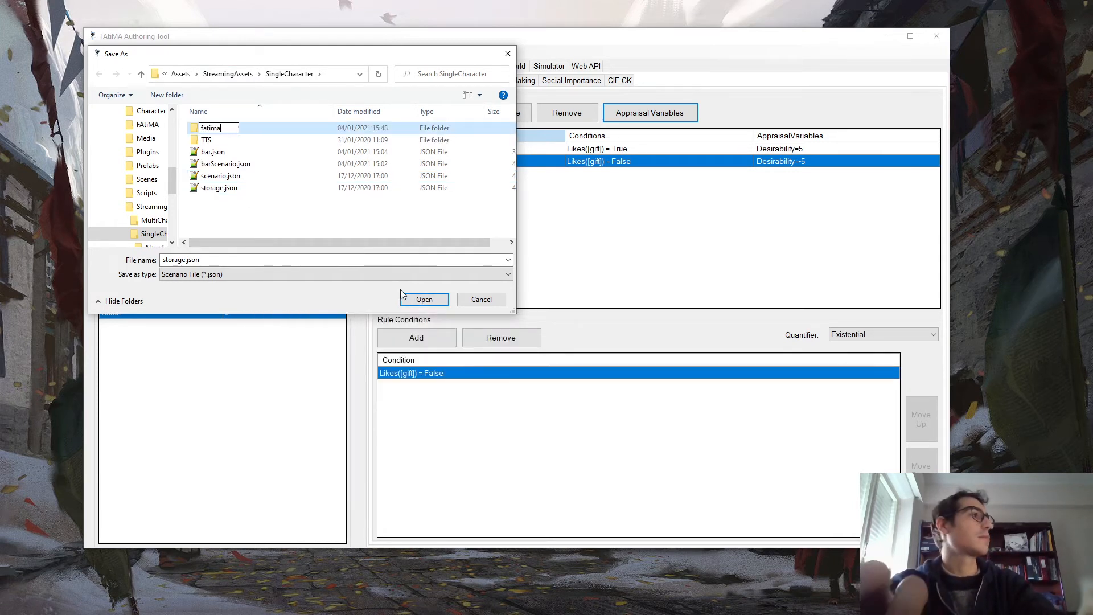
{"action": "key", "text": "Return"}
Save the scenario in the fatima folder as scenarion.
{"action": "key", "text": "Return"}
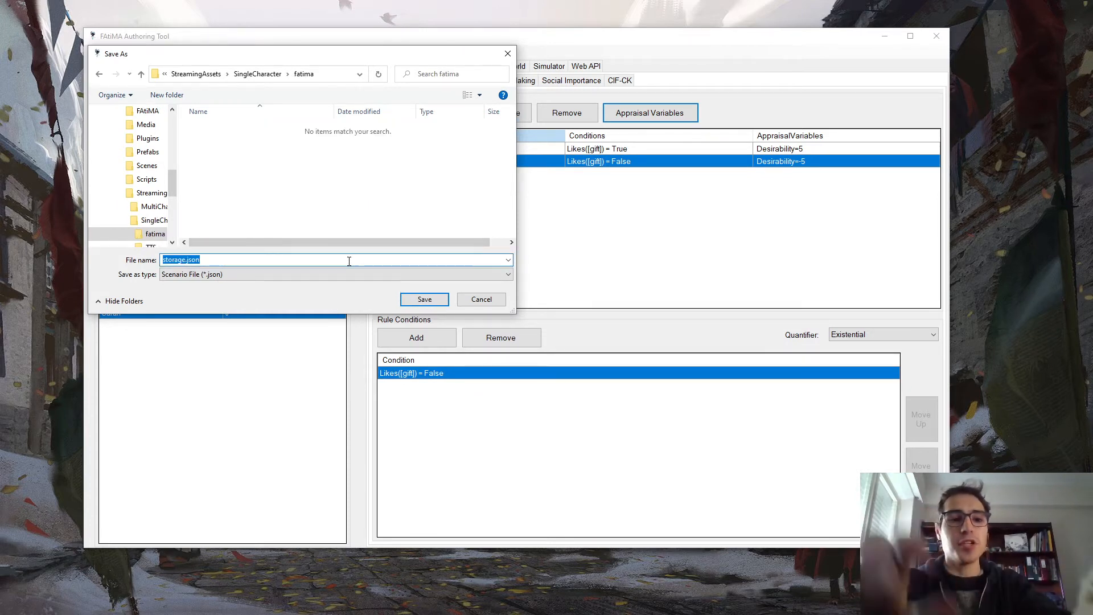
{"action": "type", "text": "scenarion"}
{"action": "key", "text": "Return"}
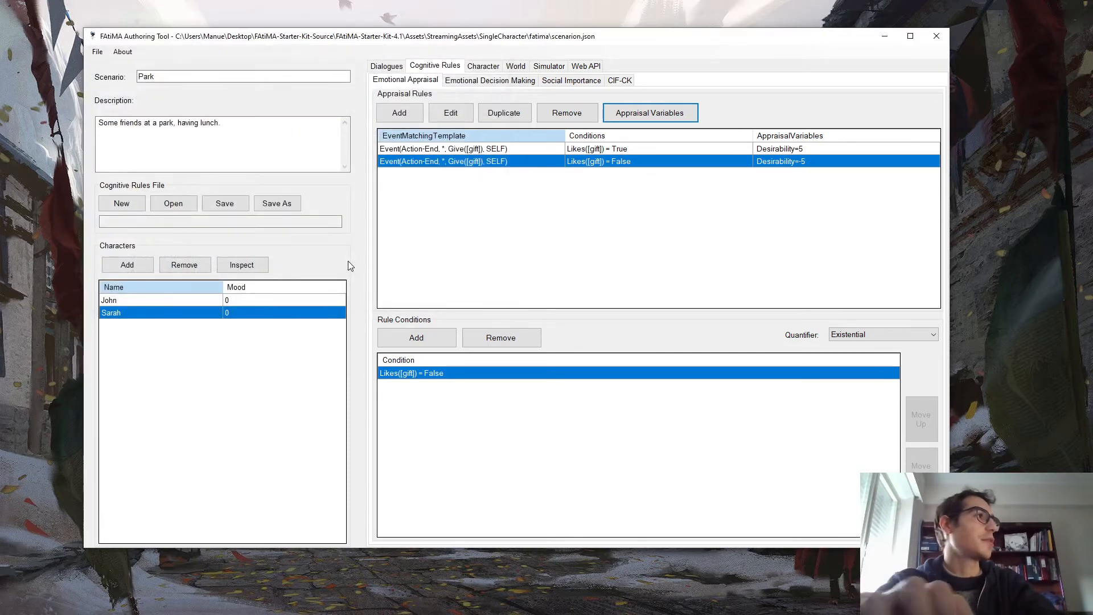
Save the cognitive rules file in the fatima folder as storage.
{"action": "left_click", "coordinate": [223, 204]}
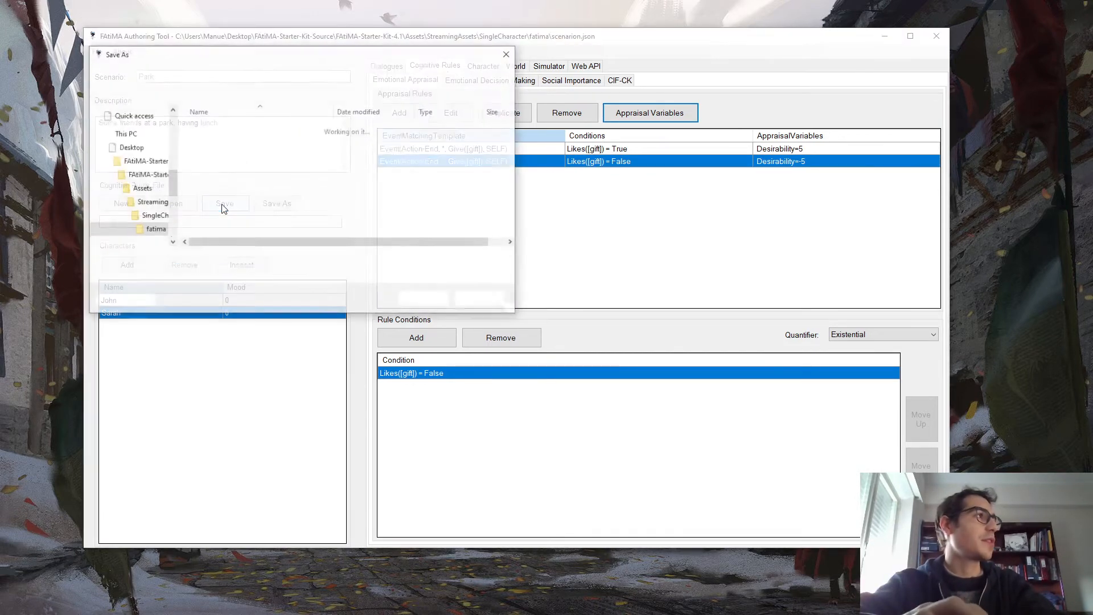
{"action": "type", "text": "storage"}
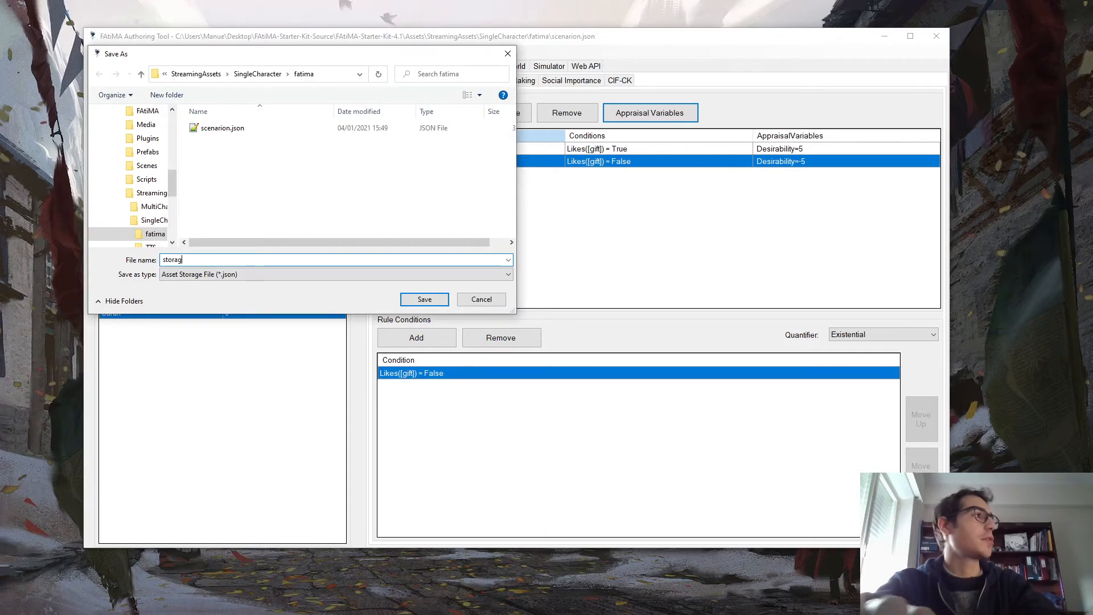
{"action": "key", "text": "Return"}
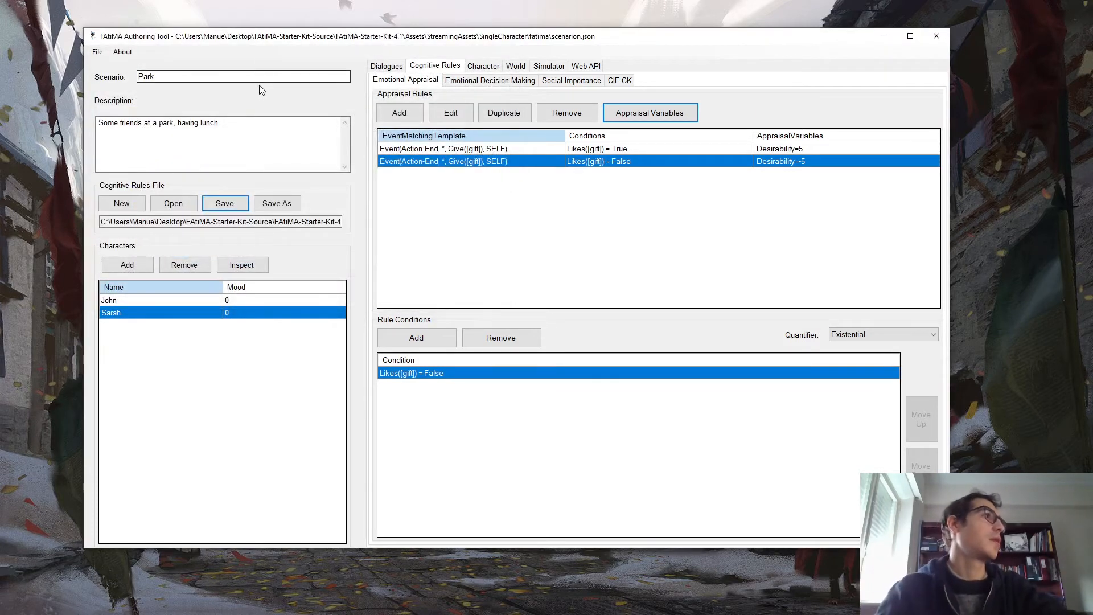
View the saved files in the fatima folder through the scenario and cognitive rules open dialogs, without loading any.
{"action": "left_click", "coordinate": [97, 51]}
{"action": "left_click", "coordinate": [115, 77]}
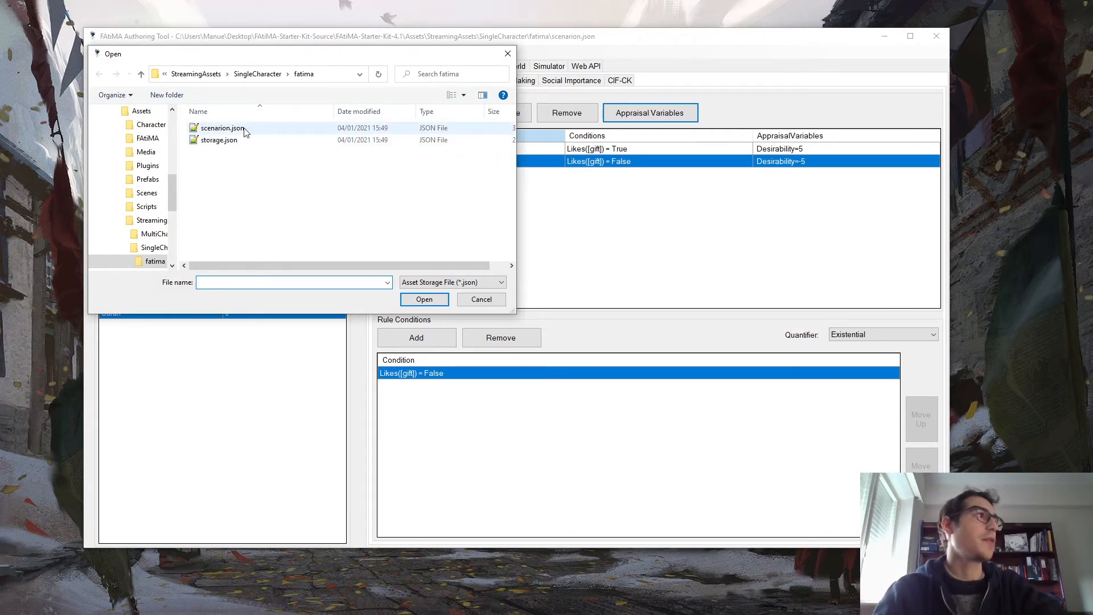
{"action": "left_click_drag", "start_coordinate": [308, 64], "coordinate": [593, 88]}
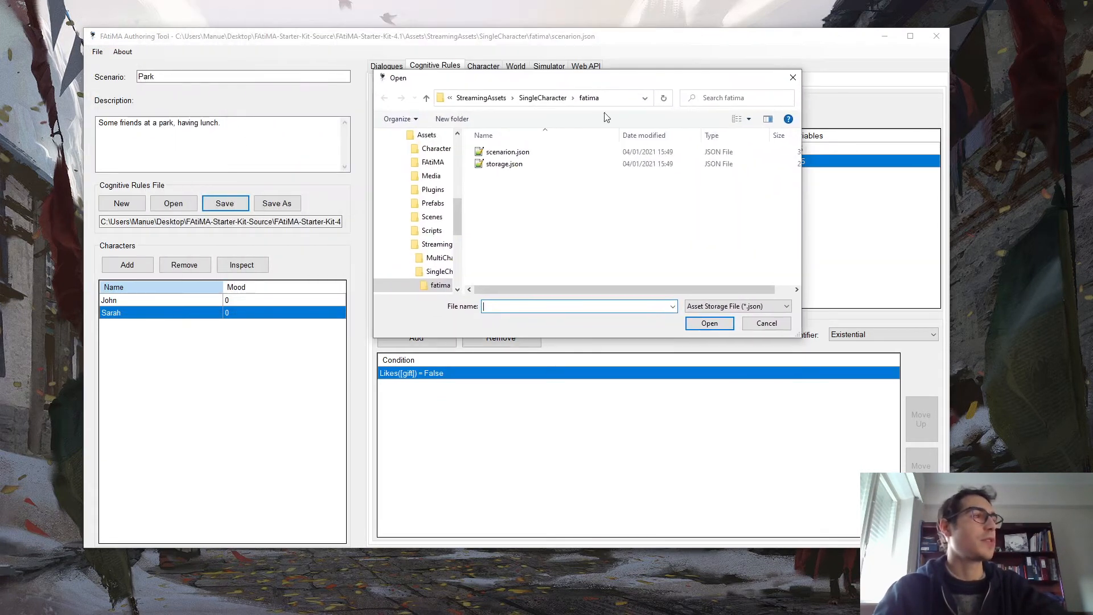
{"action": "left_click", "coordinate": [753, 325]}
{"action": "left_click", "coordinate": [173, 204]}
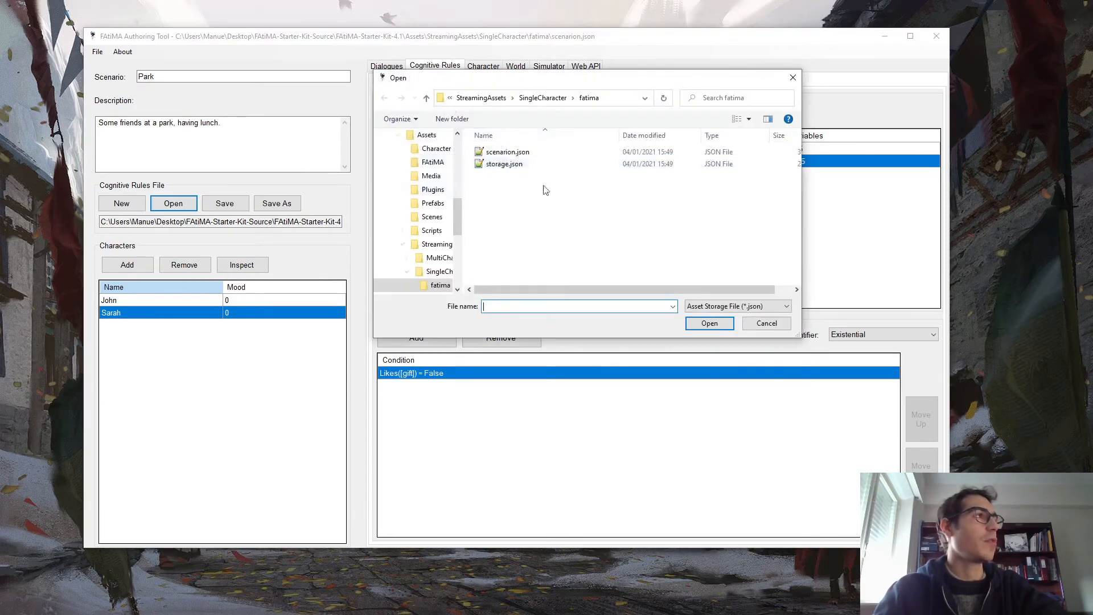
{"action": "left_click", "coordinate": [792, 78]}
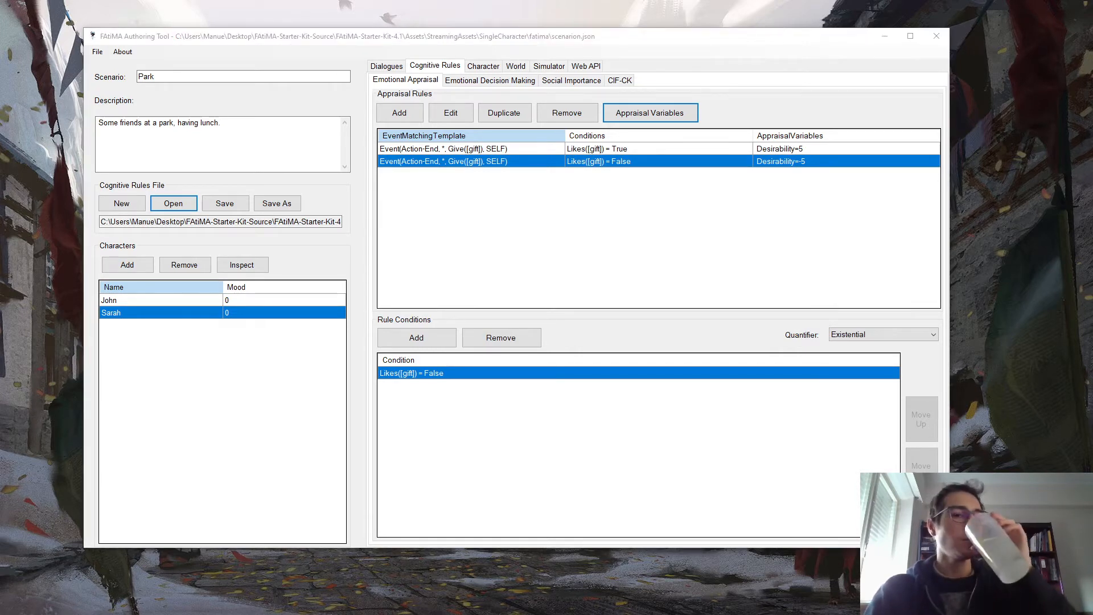
Switch to the FAtiMA Workshop 2020 presentation in Google Slides.
{"action": "key", "text": "alt+Tab"}
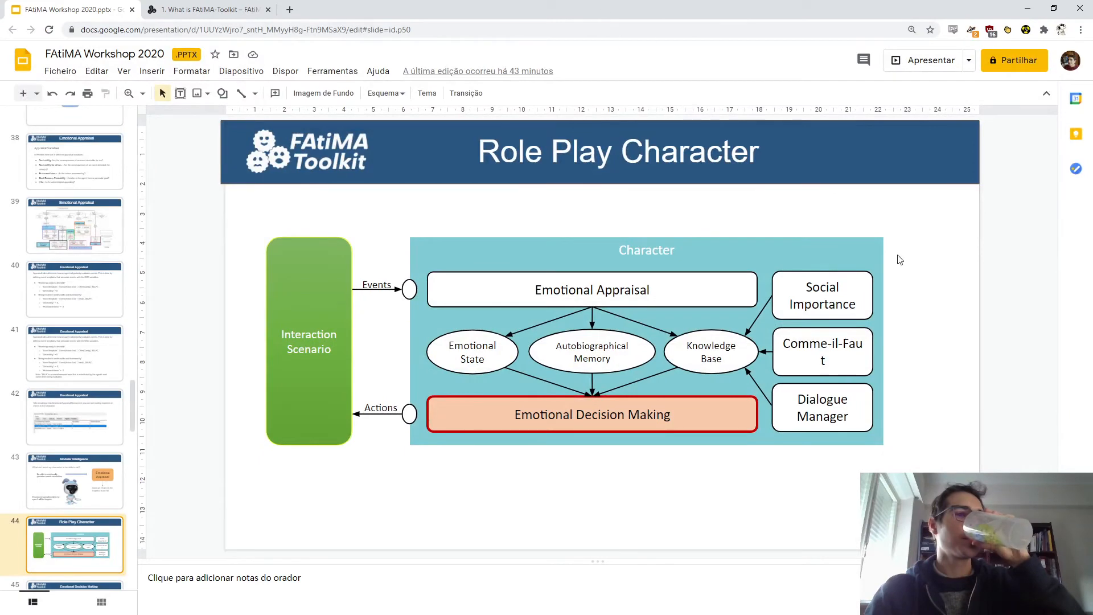
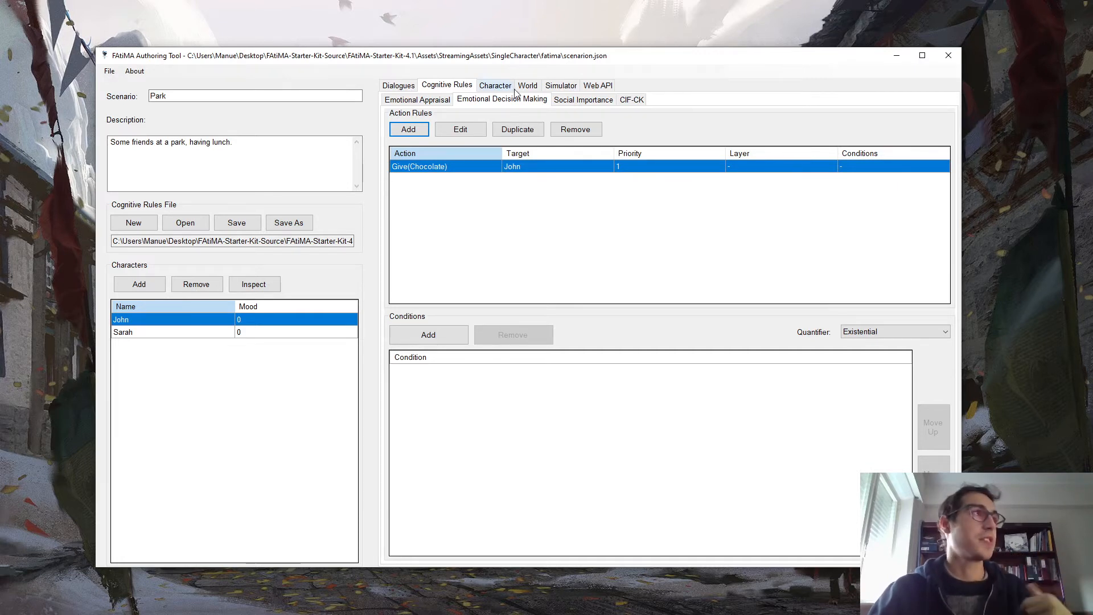
Run the Park scenario in the simulator with no player assigned.
{"action": "left_click", "coordinate": [552, 84]}
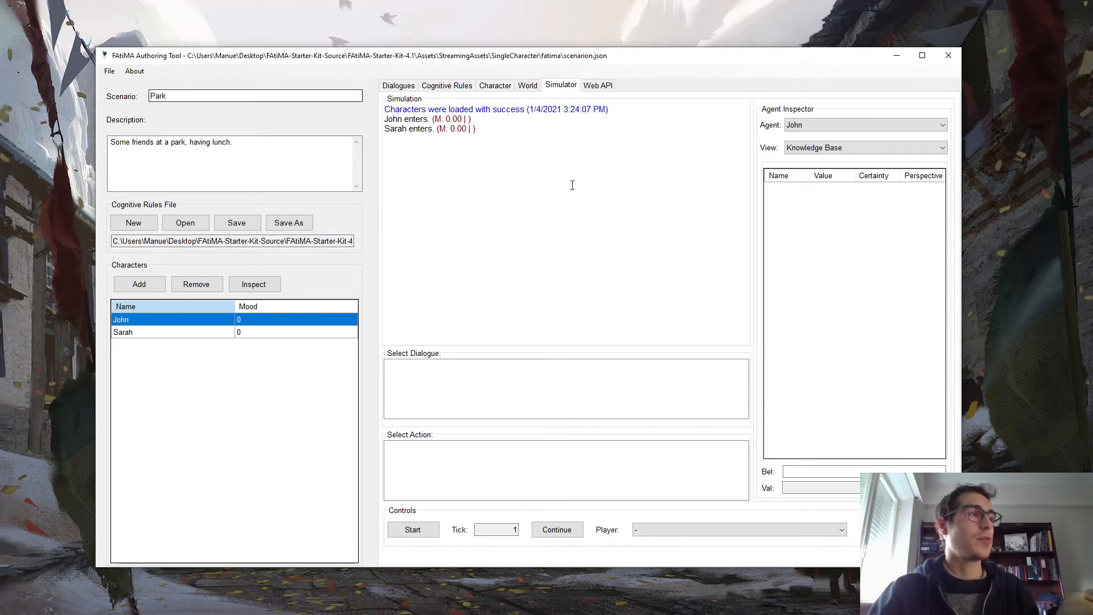
{"action": "left_click", "coordinate": [411, 529]}
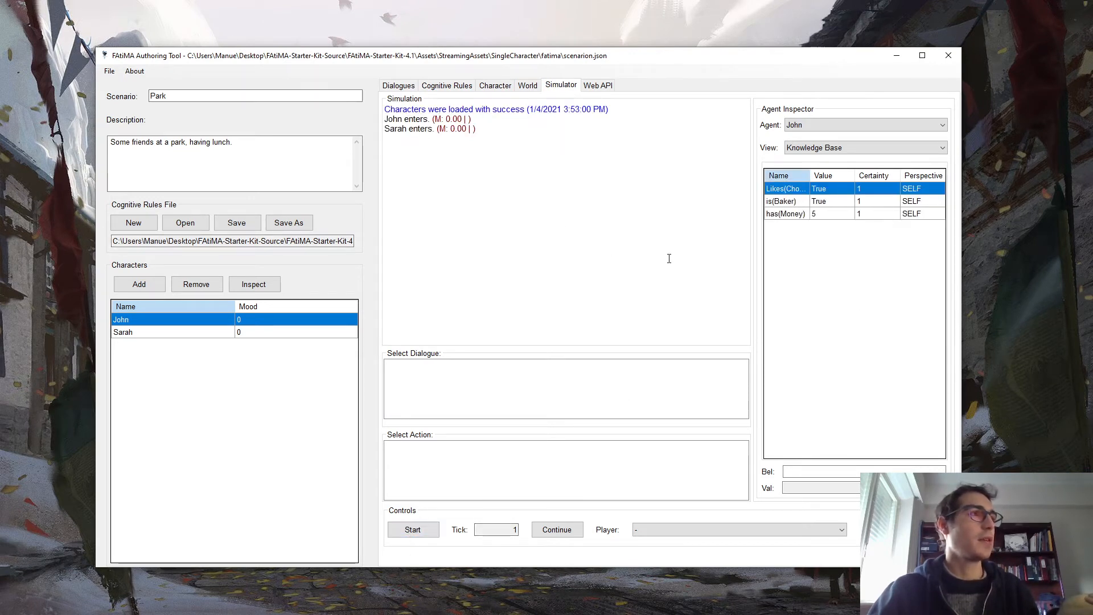
{"action": "left_click", "coordinate": [411, 529]}
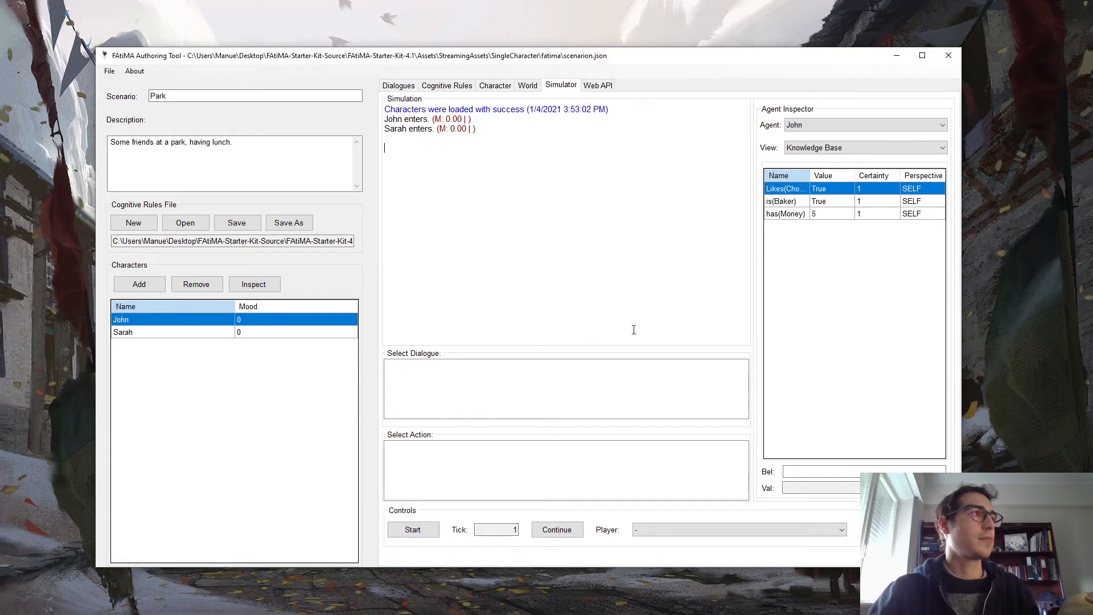
Set John as the simulation's player, save the work and restart the simulation.
{"action": "left_click", "coordinate": [668, 528]}
{"action": "left_click", "coordinate": [671, 554]}
{"action": "left_click", "coordinate": [413, 529]}
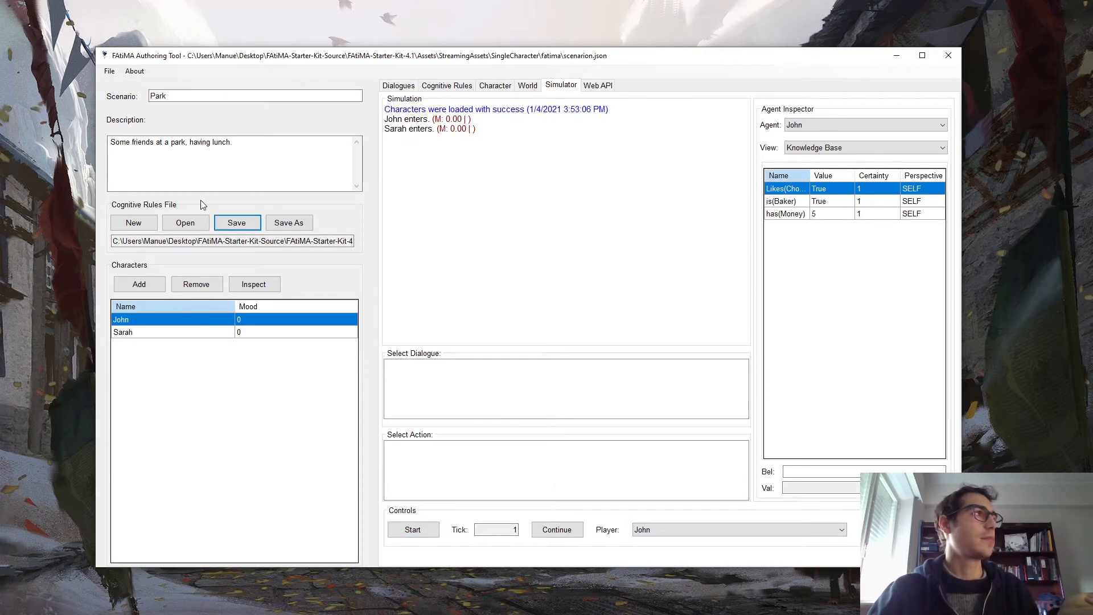
{"action": "left_click", "coordinate": [110, 71]}
{"action": "left_click", "coordinate": [413, 530]}
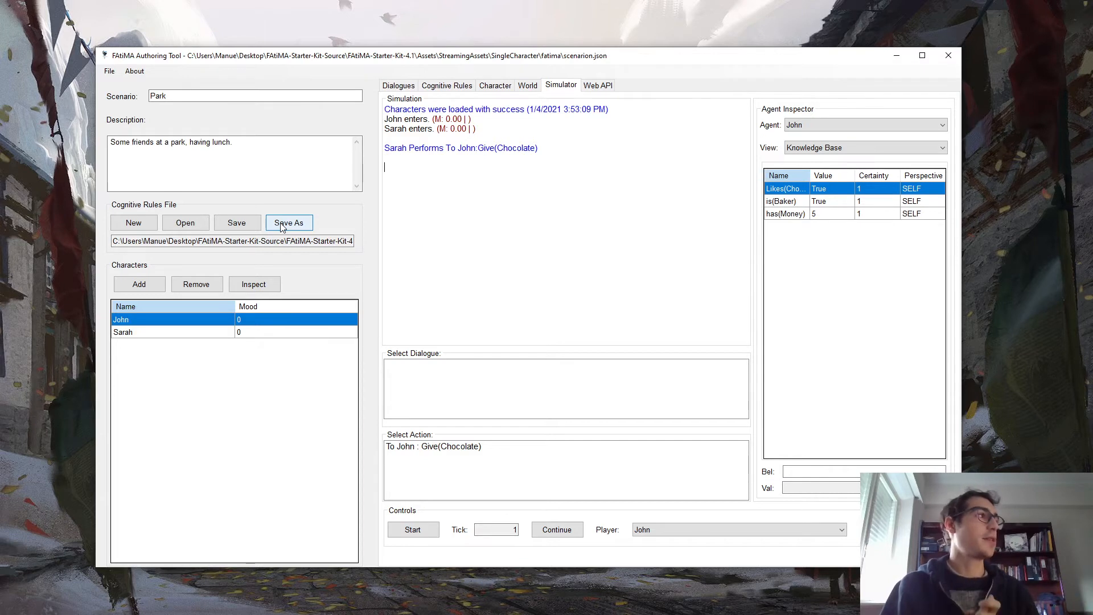
Compare the Give(Chocolate) action rule targeting John with Sarah's action in the simulation log.
{"action": "left_click", "coordinate": [453, 88]}
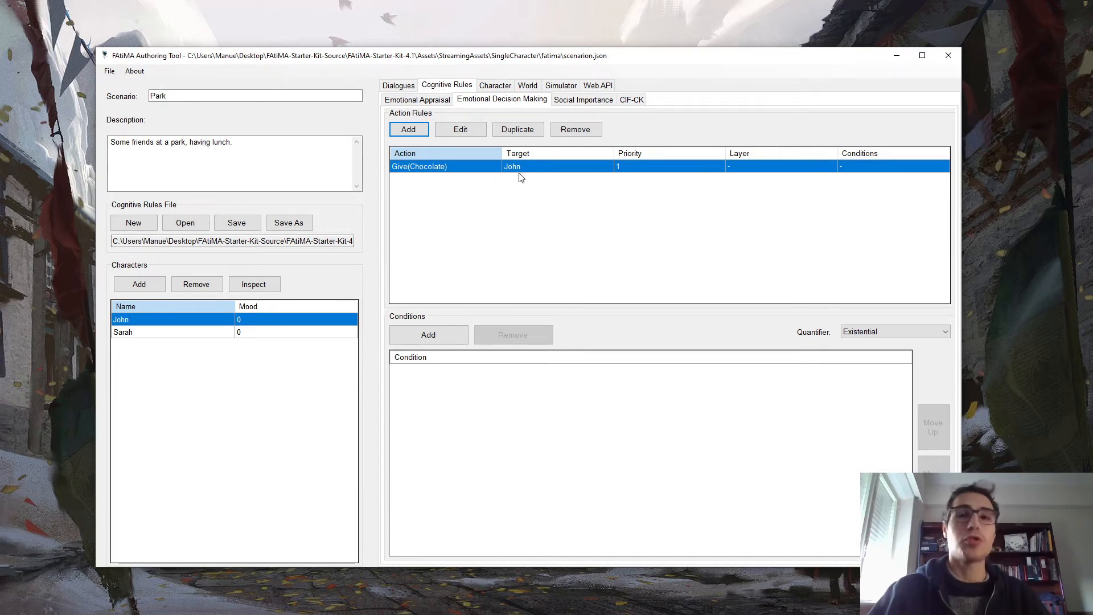
{"action": "left_click", "coordinate": [555, 86]}
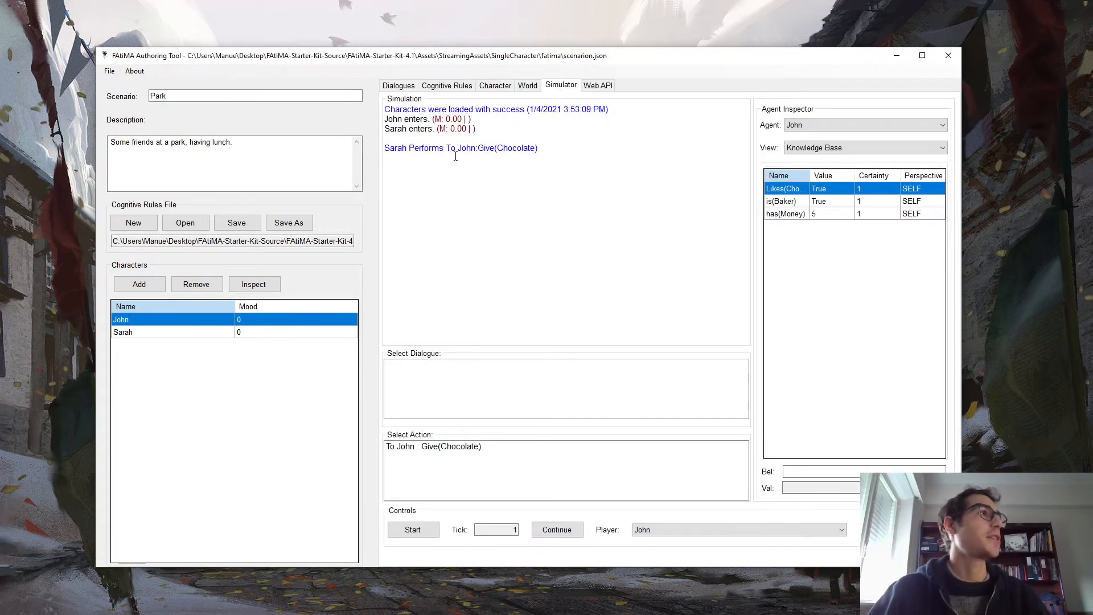
{"action": "left_click_drag", "start_coordinate": [395, 149], "coordinate": [602, 148]}
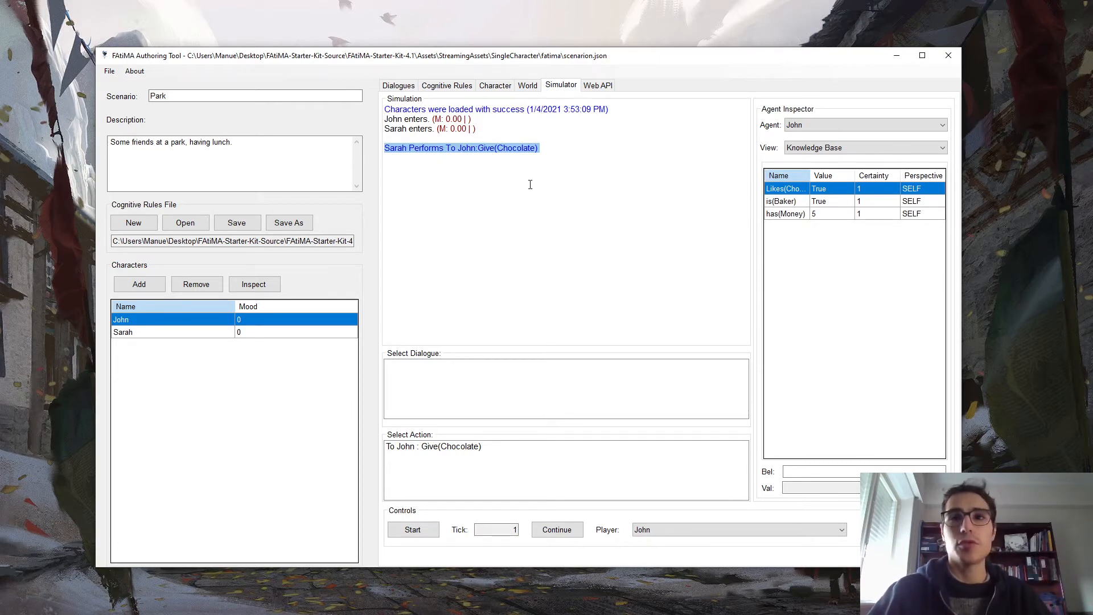
Rerun the simulation with the player set to none (-) and examine both characters' actions in the log.
{"action": "left_click", "coordinate": [414, 529]}
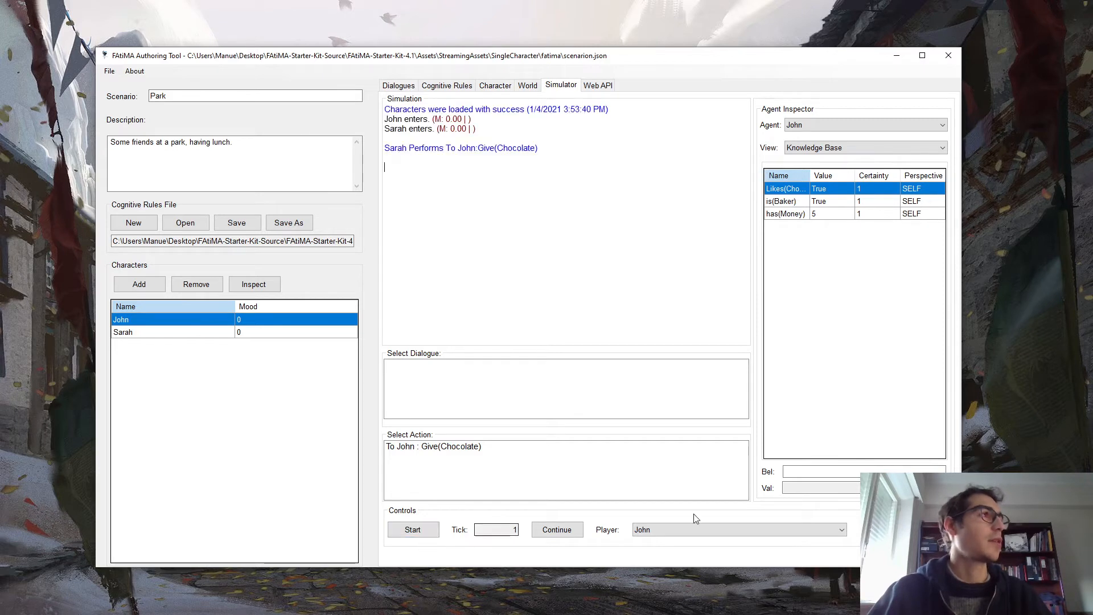
{"action": "left_click", "coordinate": [729, 538]}
{"action": "left_click", "coordinate": [683, 540]}
{"action": "left_click", "coordinate": [413, 530]}
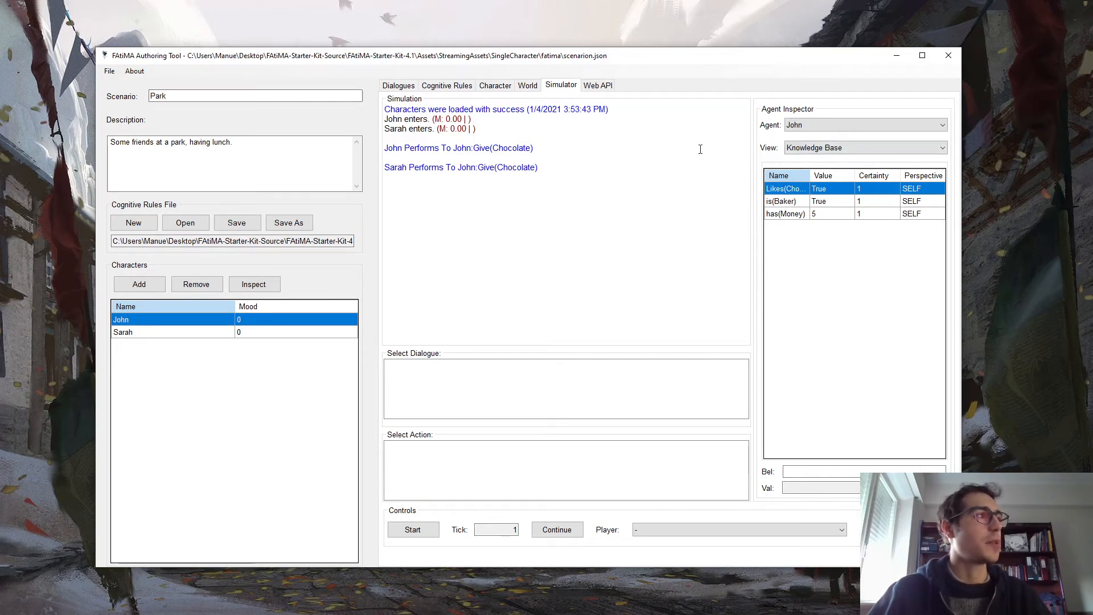
{"action": "left_click_drag", "start_coordinate": [502, 179], "coordinate": [386, 129]}
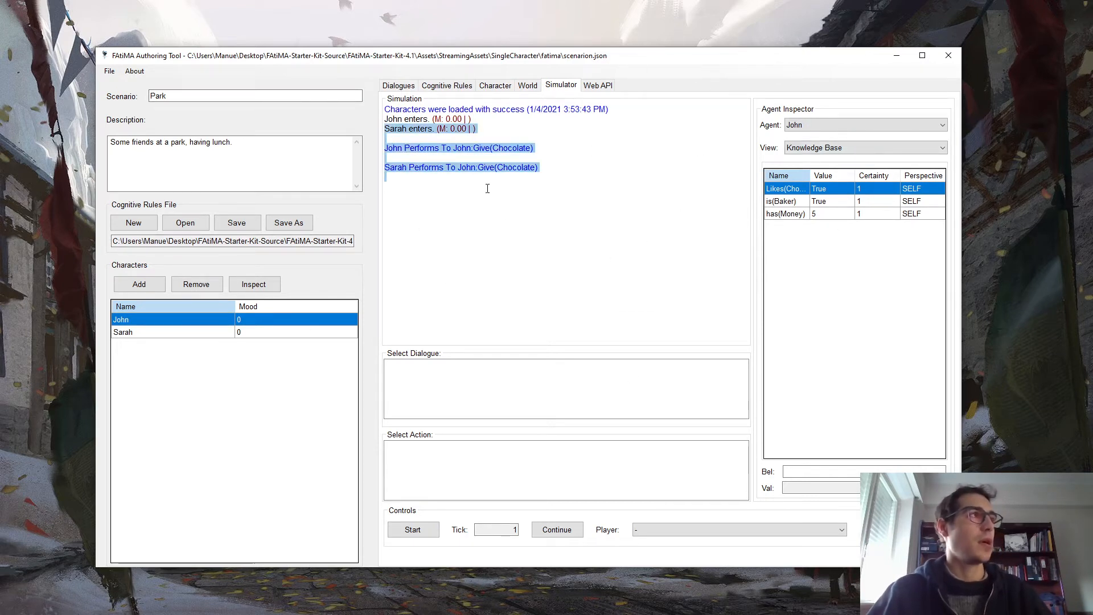
{"action": "left_click", "coordinate": [489, 188]}
{"action": "left_click_drag", "start_coordinate": [500, 129], "coordinate": [386, 109]}
{"action": "double_click", "coordinate": [425, 142]}
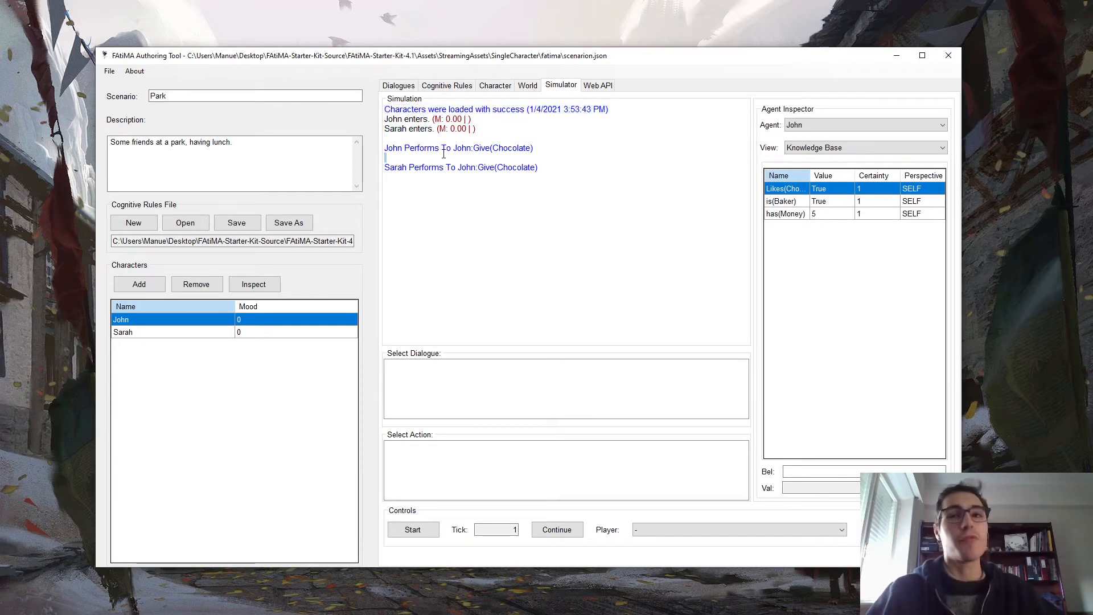
{"action": "left_click", "coordinate": [468, 294]}
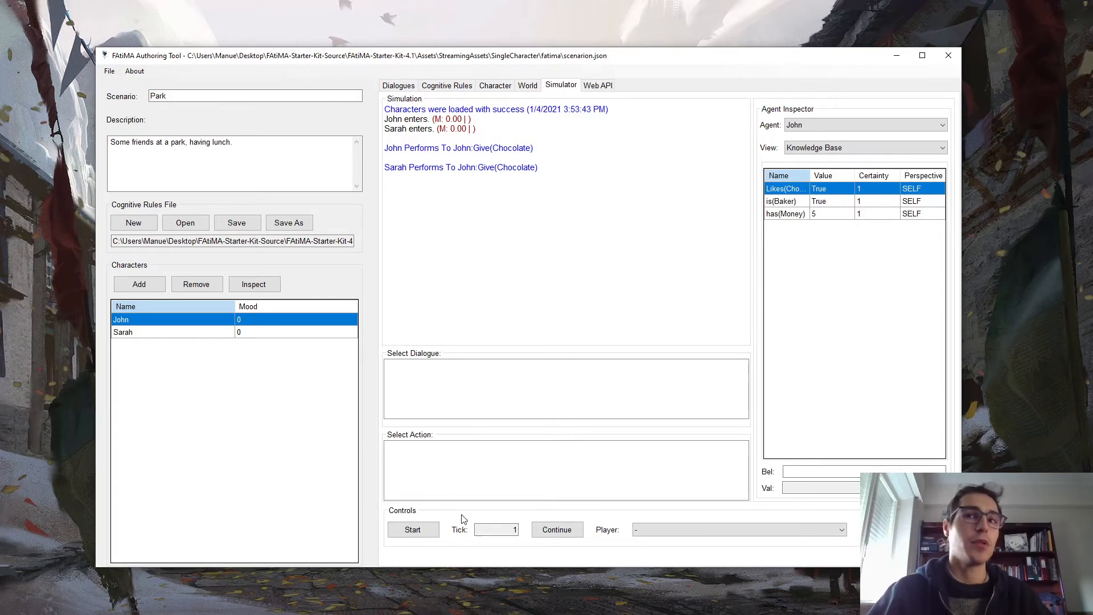
Set John as the player, restart the simulation and select the Give(Chocolate) action directed at John.
{"action": "left_click", "coordinate": [654, 533]}
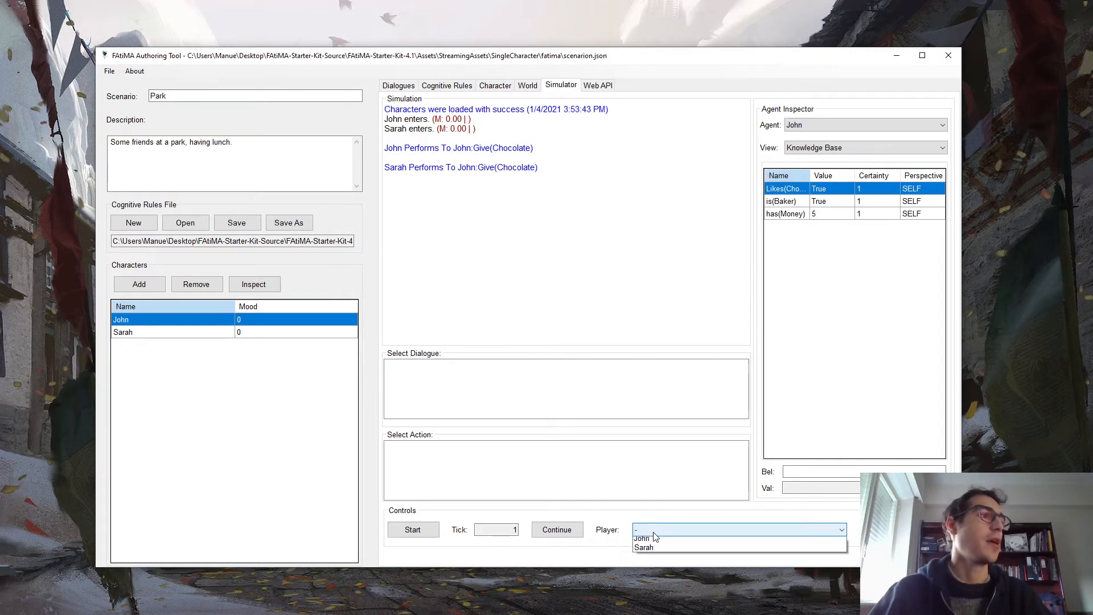
{"action": "left_click", "coordinate": [660, 556]}
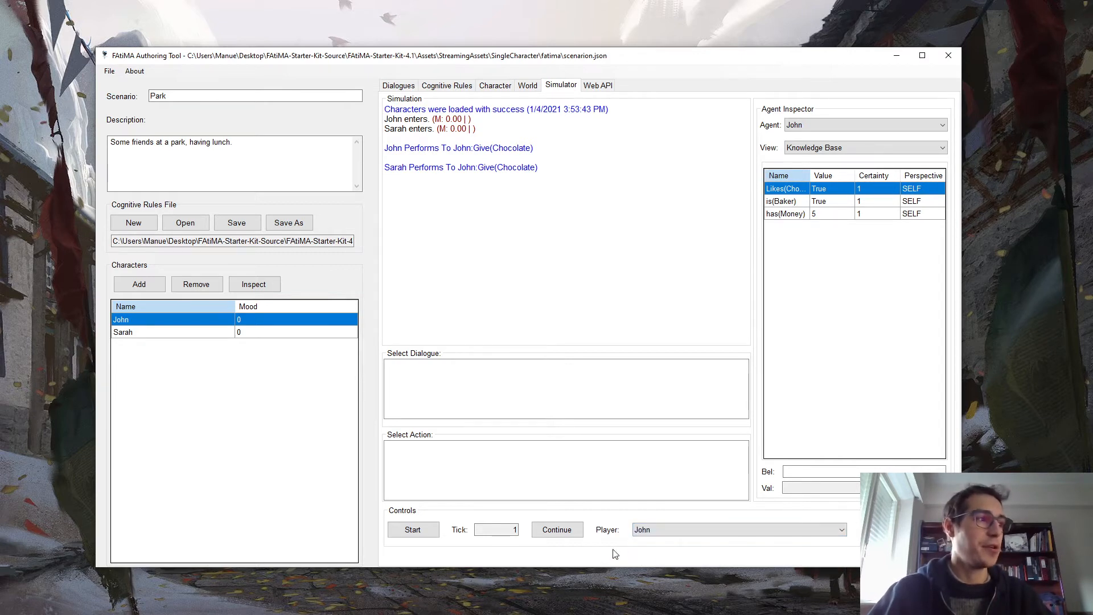
{"action": "left_click", "coordinate": [404, 535]}
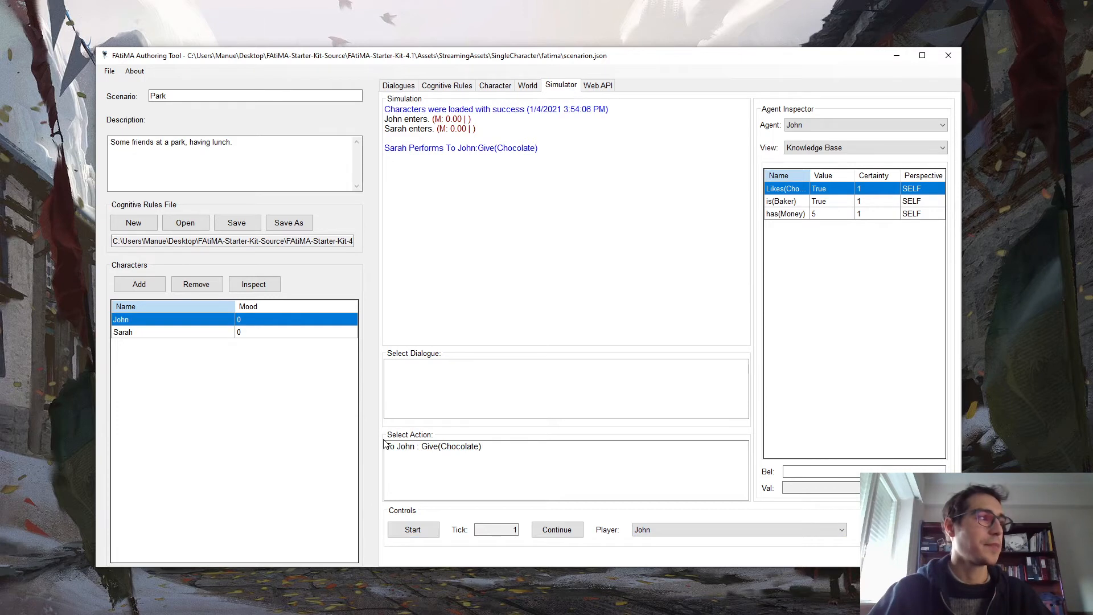
{"action": "left_click", "coordinate": [426, 450]}
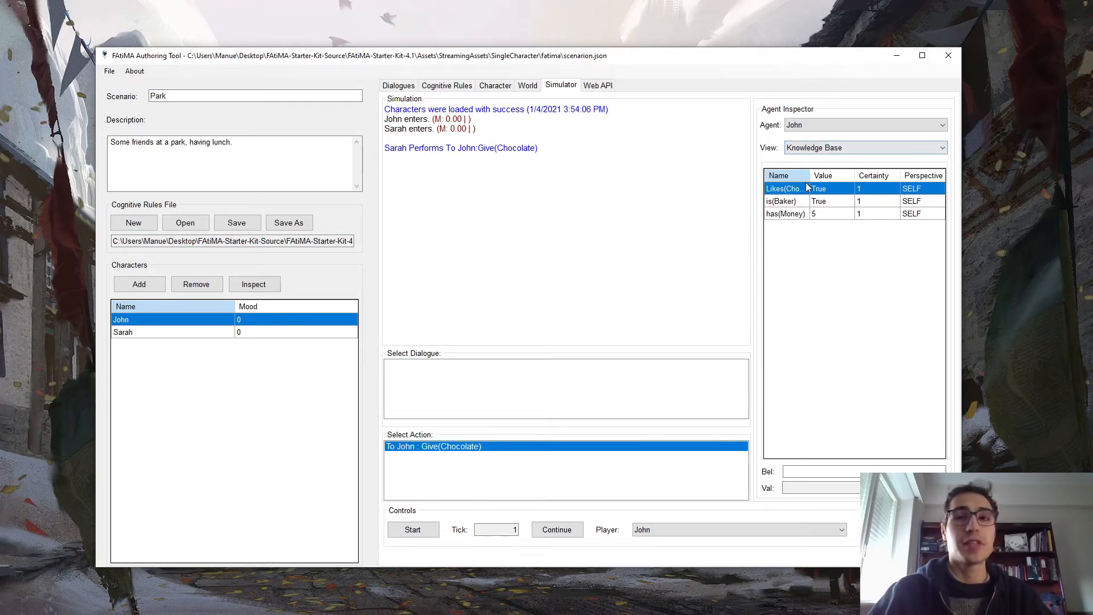
Inspect John's emotional state and goals in the Agent Inspector, widening the window for readability.
{"action": "left_click_drag", "start_coordinate": [964, 221], "coordinate": [1012, 224]}
{"action": "left_click", "coordinate": [918, 149]}
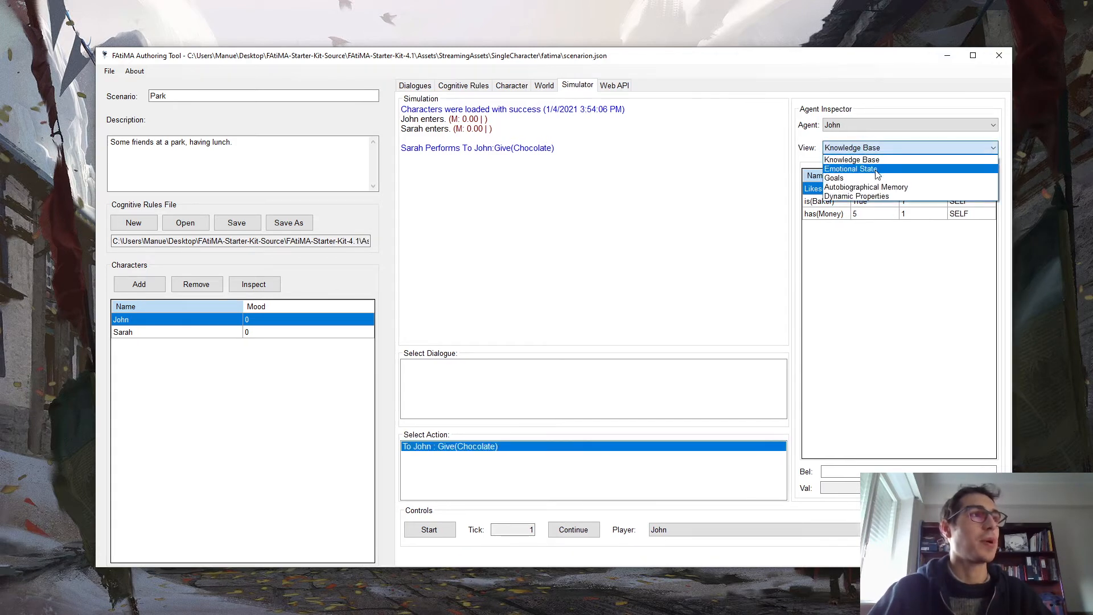
{"action": "left_click", "coordinate": [876, 169]}
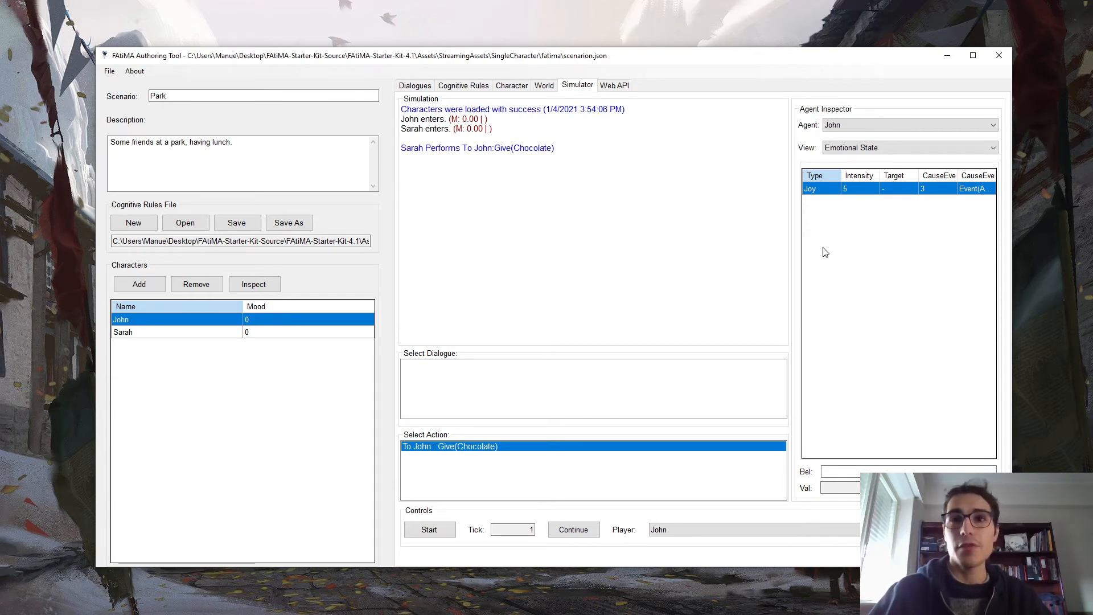
{"action": "left_click", "coordinate": [862, 150]}
{"action": "left_click", "coordinate": [861, 175]}
Examine John's autobiographical memory, making room in the window and widening the Event column to read the recorded events.
{"action": "left_click", "coordinate": [854, 149]}
{"action": "left_click", "coordinate": [854, 185]}
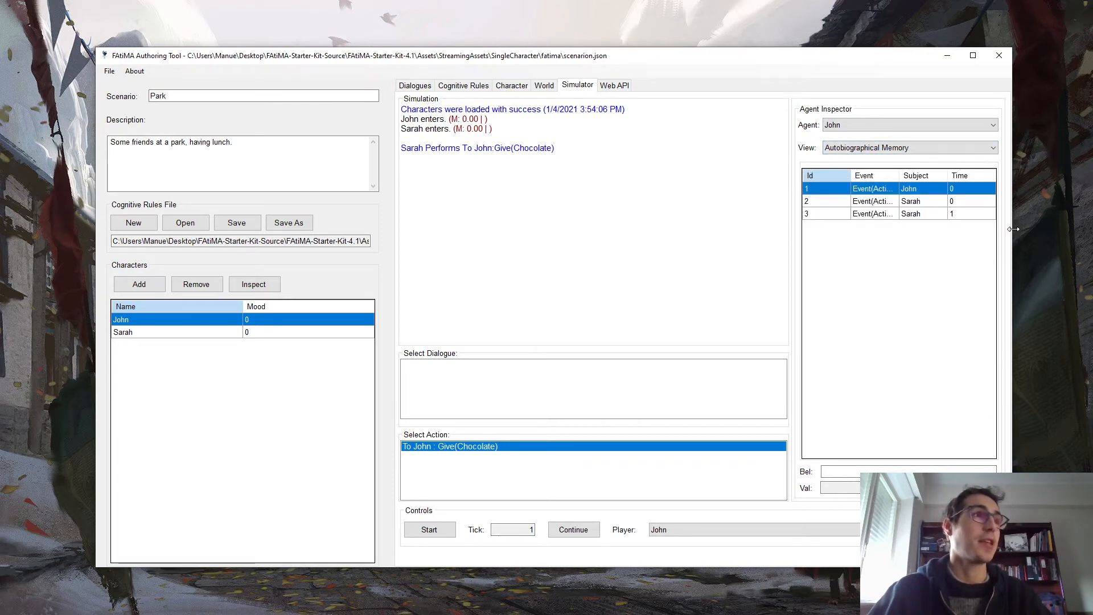
{"action": "left_click_drag", "start_coordinate": [1090, 253], "coordinate": [1031, 244]}
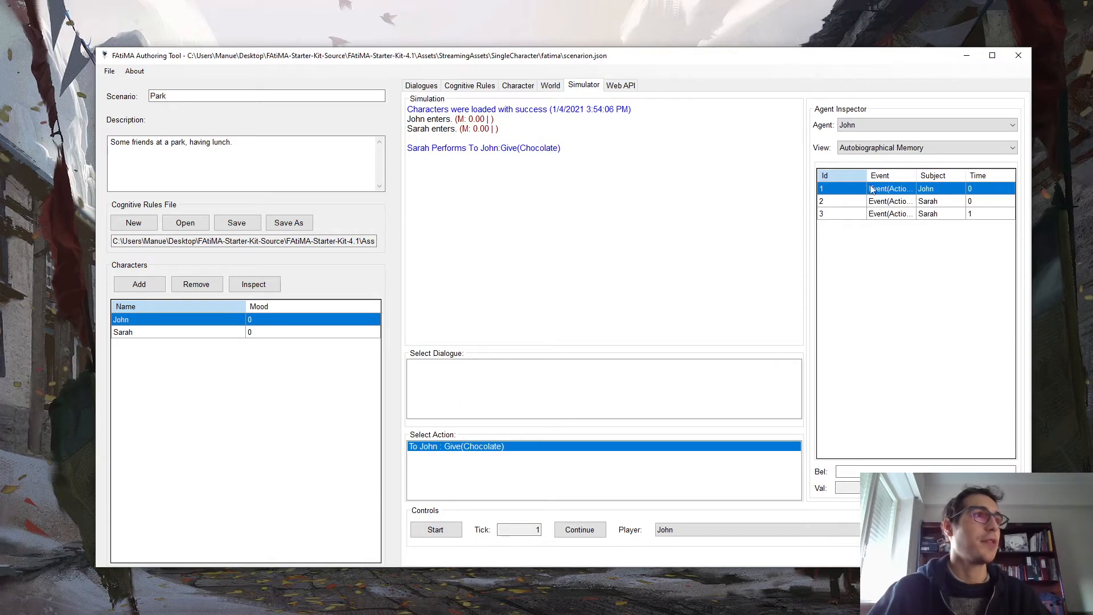
{"action": "left_click_drag", "start_coordinate": [876, 58], "coordinate": [781, 23]}
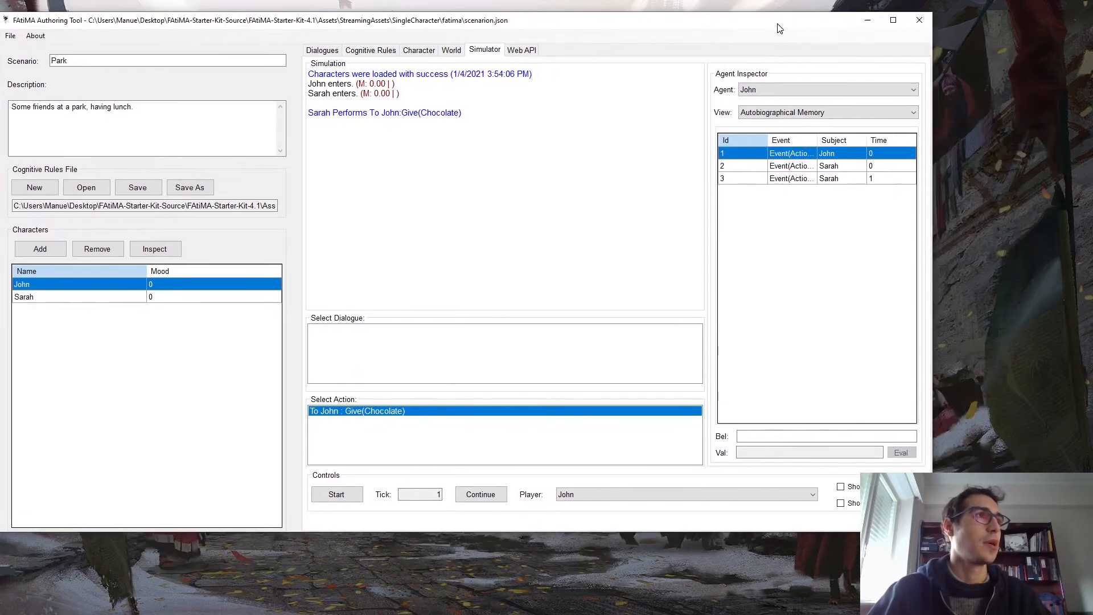
{"action": "left_click_drag", "start_coordinate": [932, 137], "coordinate": [1049, 137]}
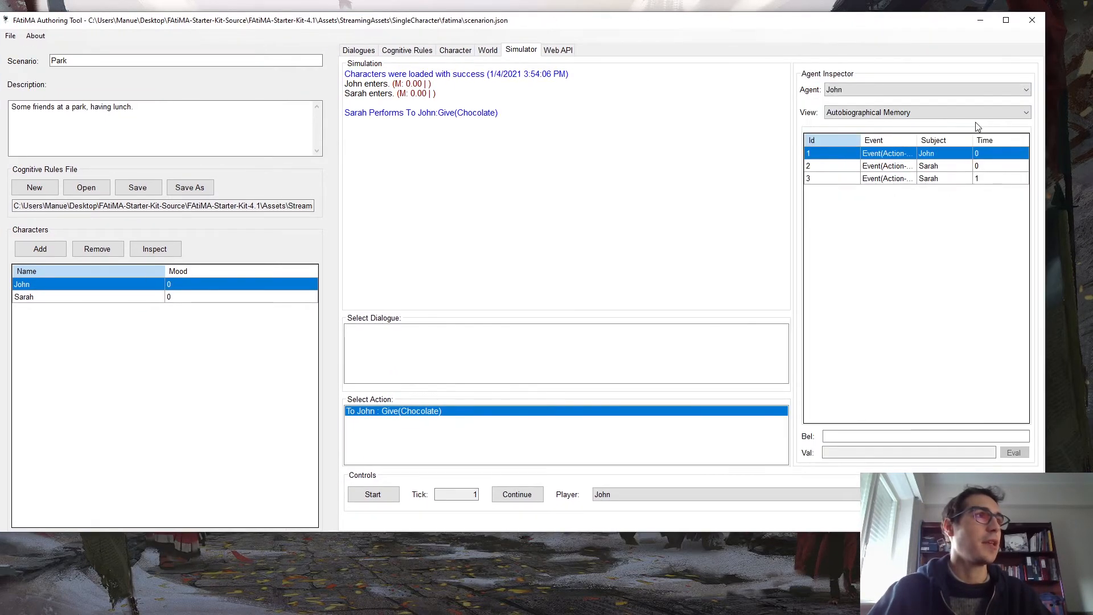
{"action": "left_click_drag", "start_coordinate": [835, 32], "coordinate": [901, 67]}
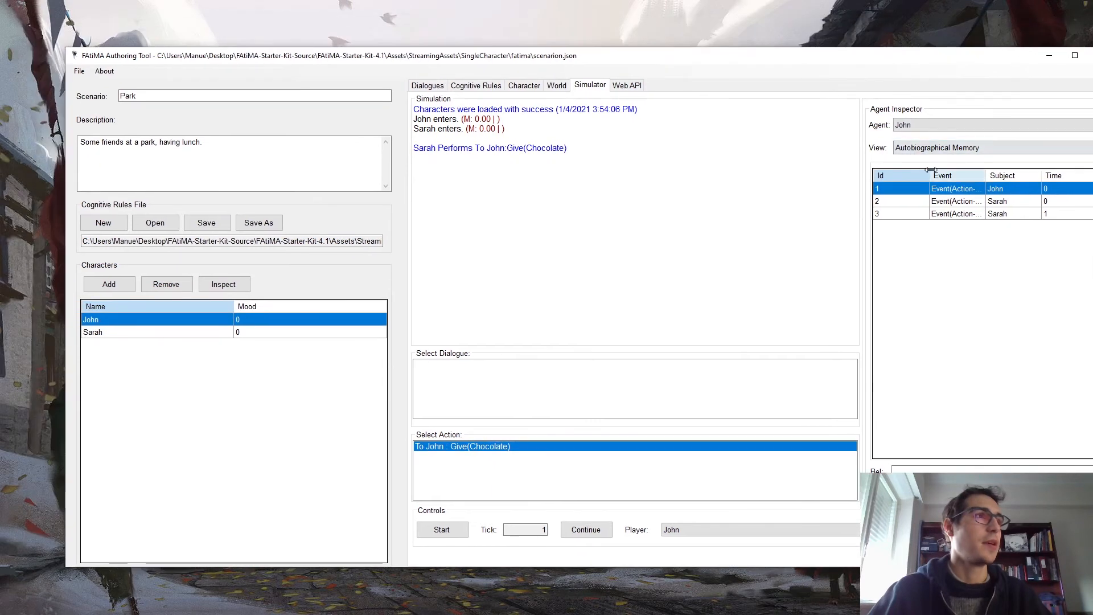
{"action": "left_click_drag", "start_coordinate": [929, 176], "coordinate": [998, 174]}
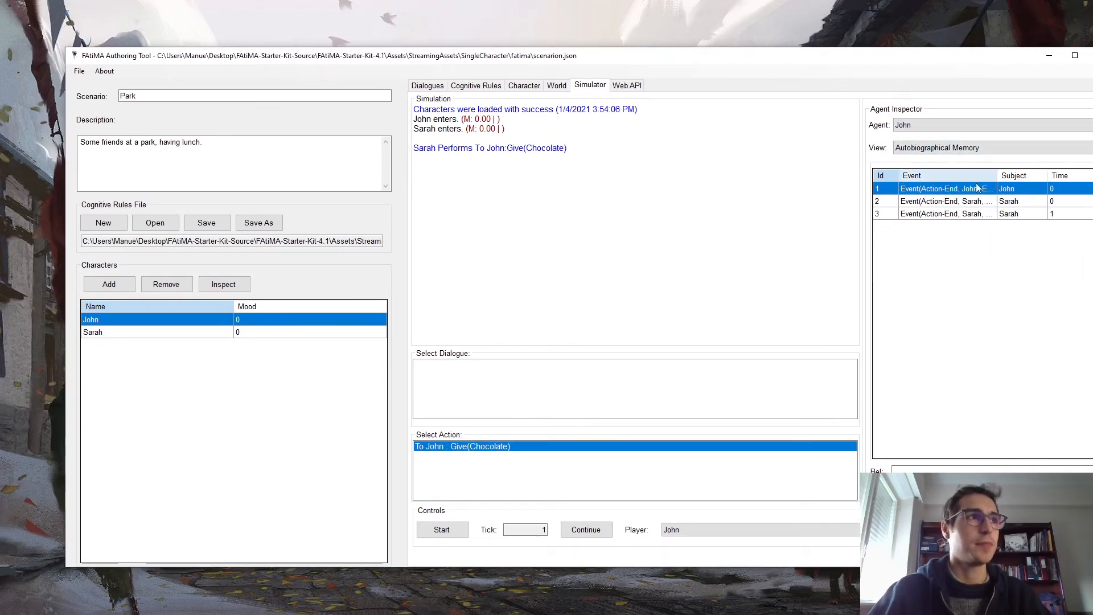
{"action": "triple_click", "coordinate": [439, 118]}
{"action": "left_click_drag", "start_coordinate": [914, 56], "coordinate": [890, 48]}
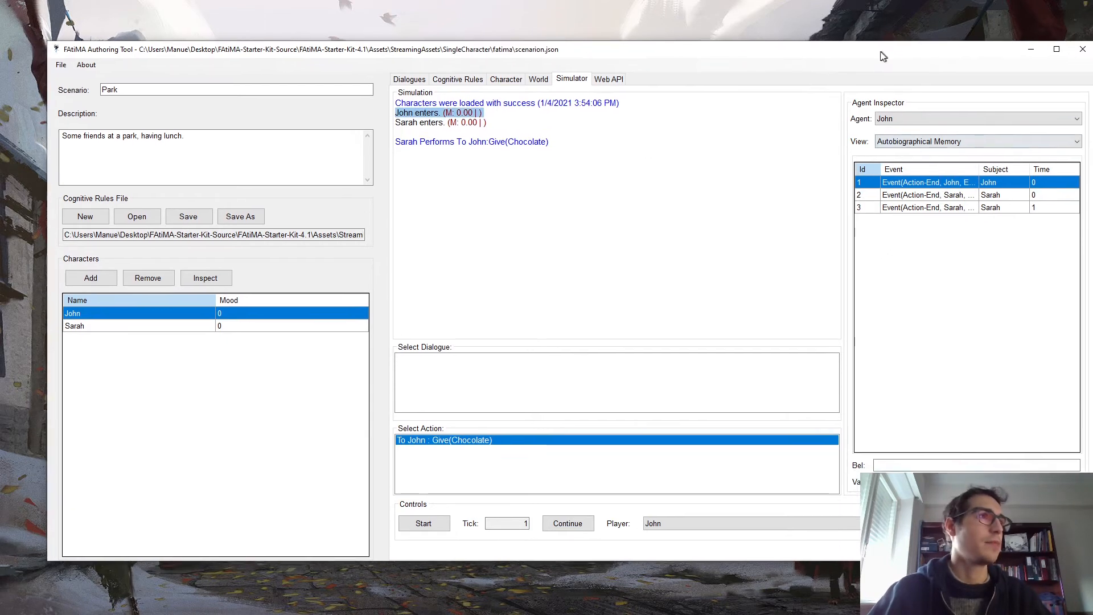
Browse John's dynamic properties and select the Mood([x]) property template.
{"action": "left_click", "coordinate": [943, 141]}
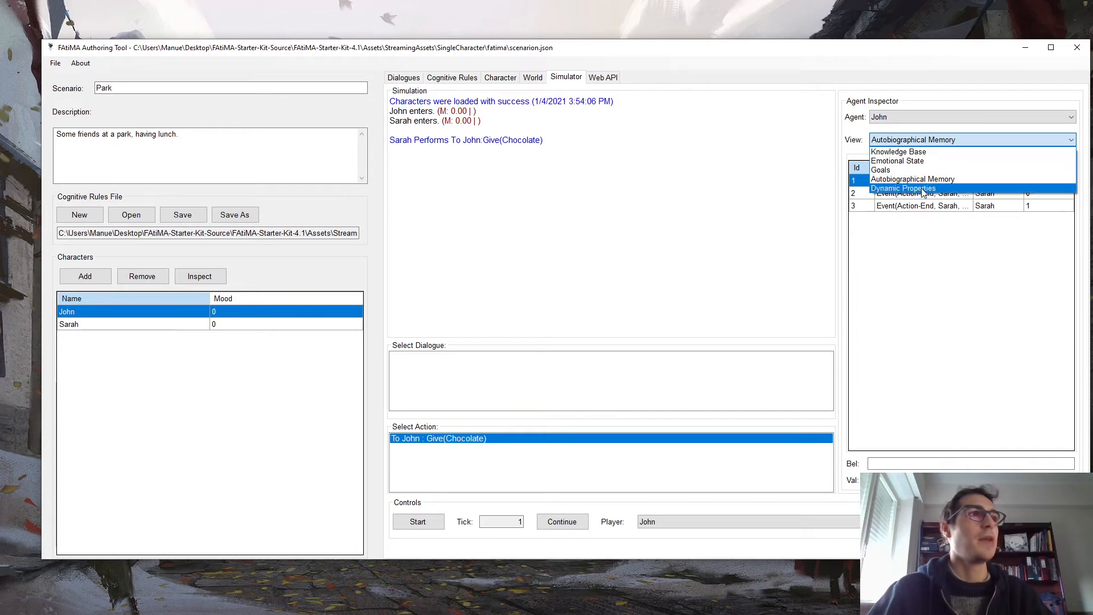
{"action": "left_click", "coordinate": [922, 192]}
{"action": "scroll", "coordinate": [889, 336], "scroll_direction": "down", "scroll_amount": 1}
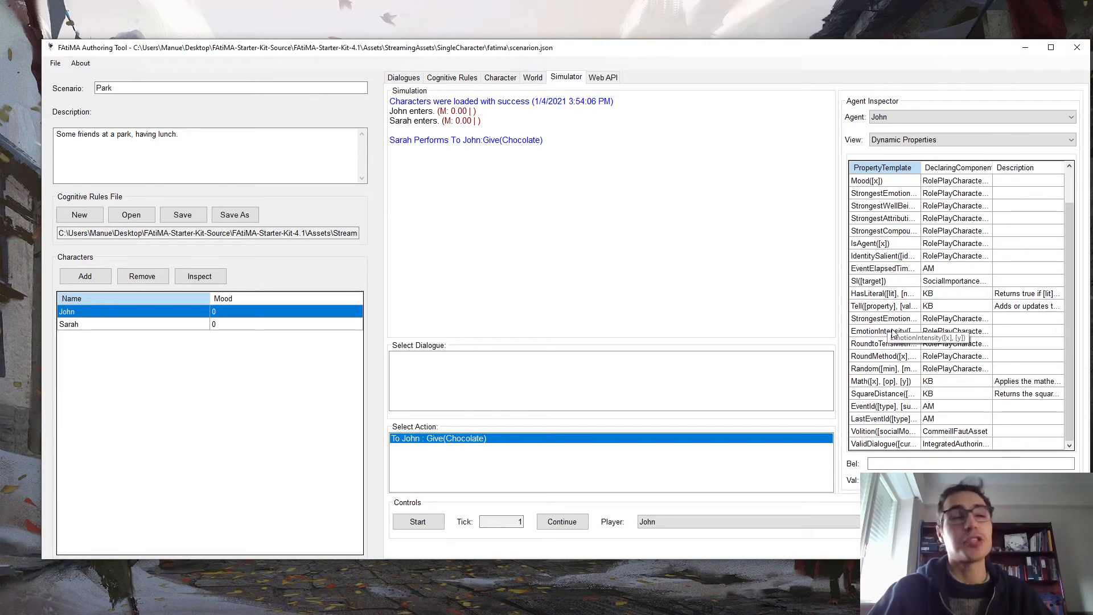
{"action": "left_click", "coordinate": [886, 194]}
{"action": "left_click", "coordinate": [883, 221]}
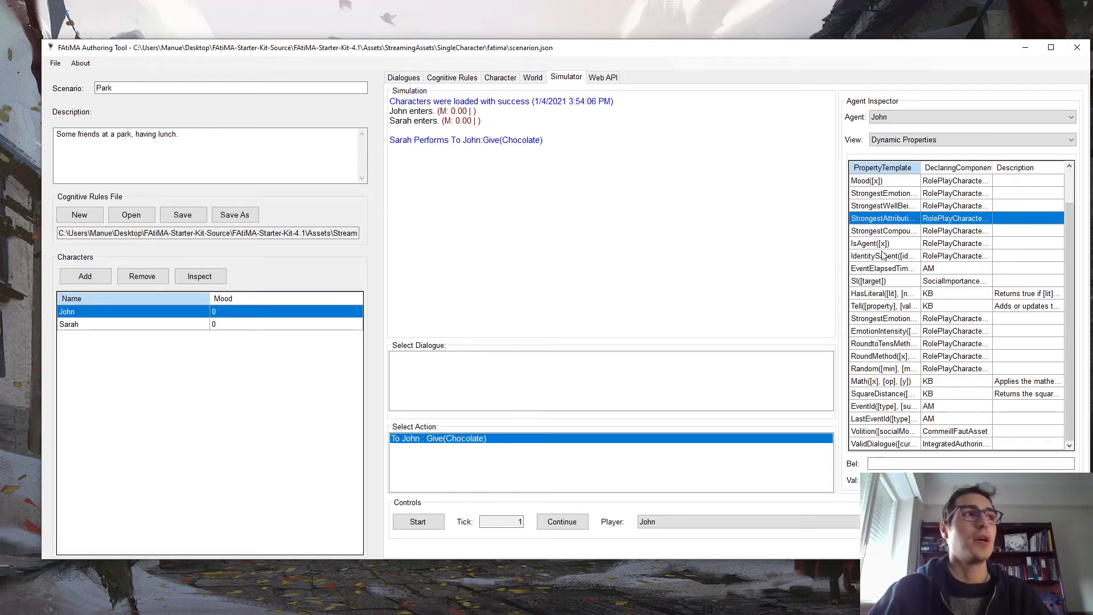
{"action": "left_click", "coordinate": [883, 195]}
{"action": "left_click", "coordinate": [878, 181]}
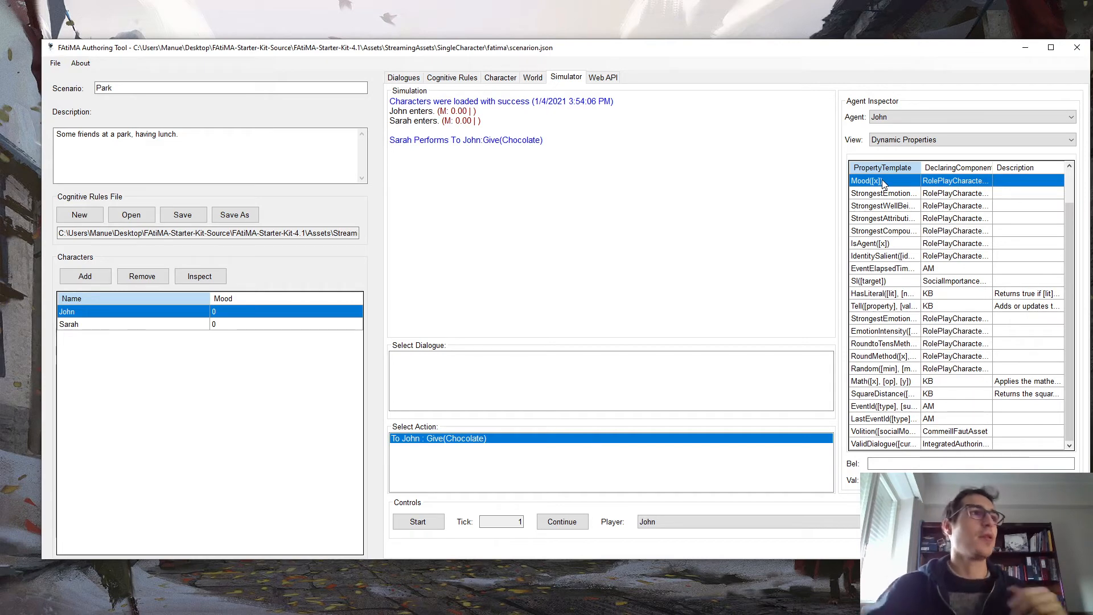
Add the condition Mood(SELF) > 0 to the Give(Chocolate) action rule in Emotional Decision Making.
{"action": "left_click", "coordinate": [533, 78]}
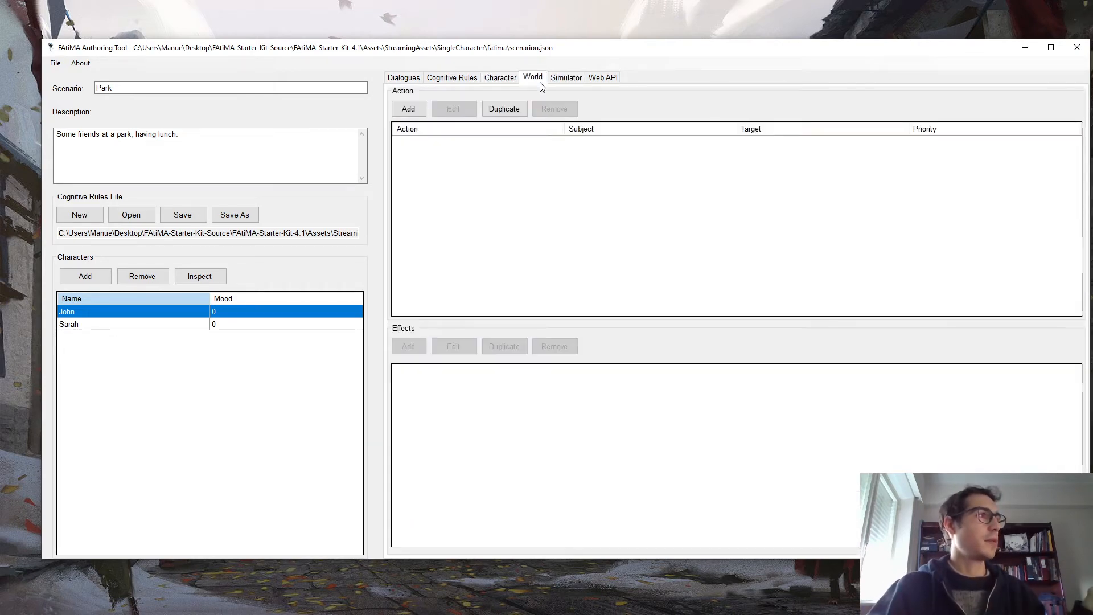
{"action": "left_click", "coordinate": [500, 77]}
{"action": "left_click", "coordinate": [472, 77]}
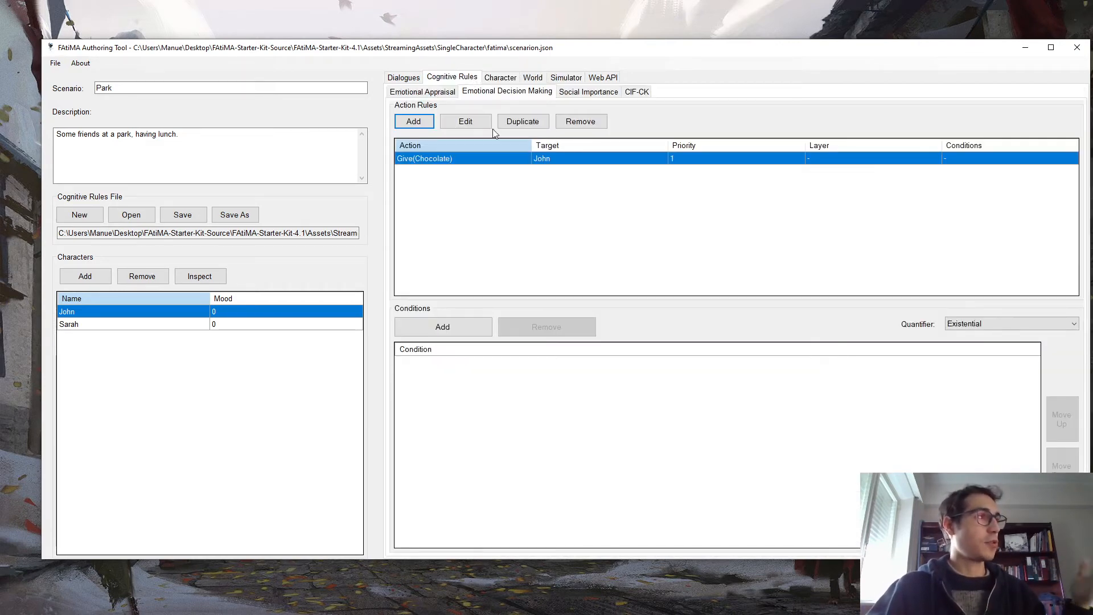
{"action": "left_click", "coordinate": [452, 365]}
{"action": "left_click", "coordinate": [452, 369]}
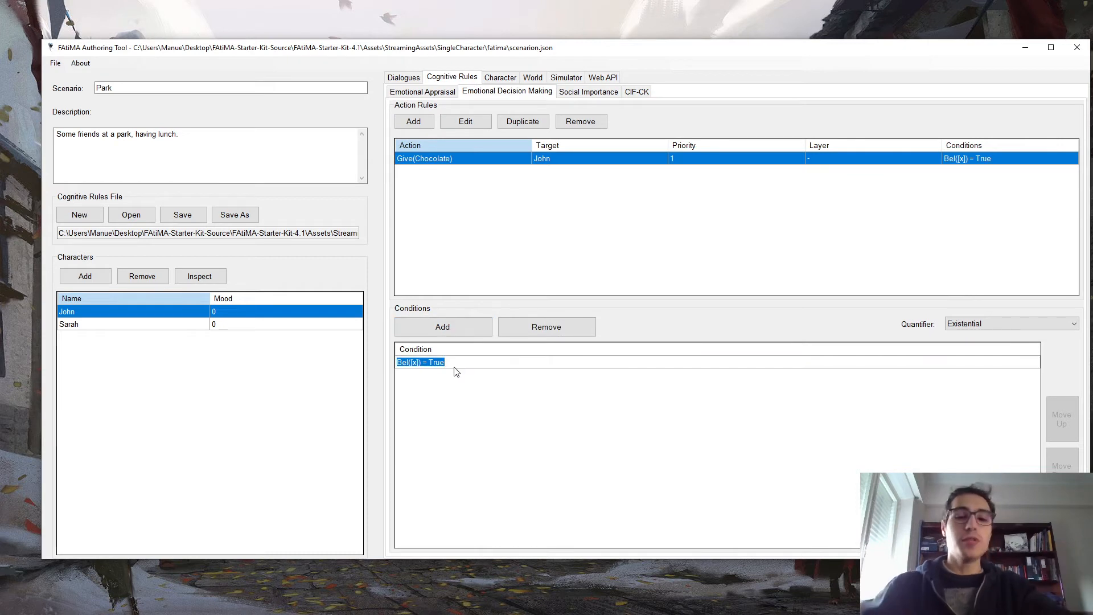
{"action": "type", "text": "Mood(SELF) Z"}
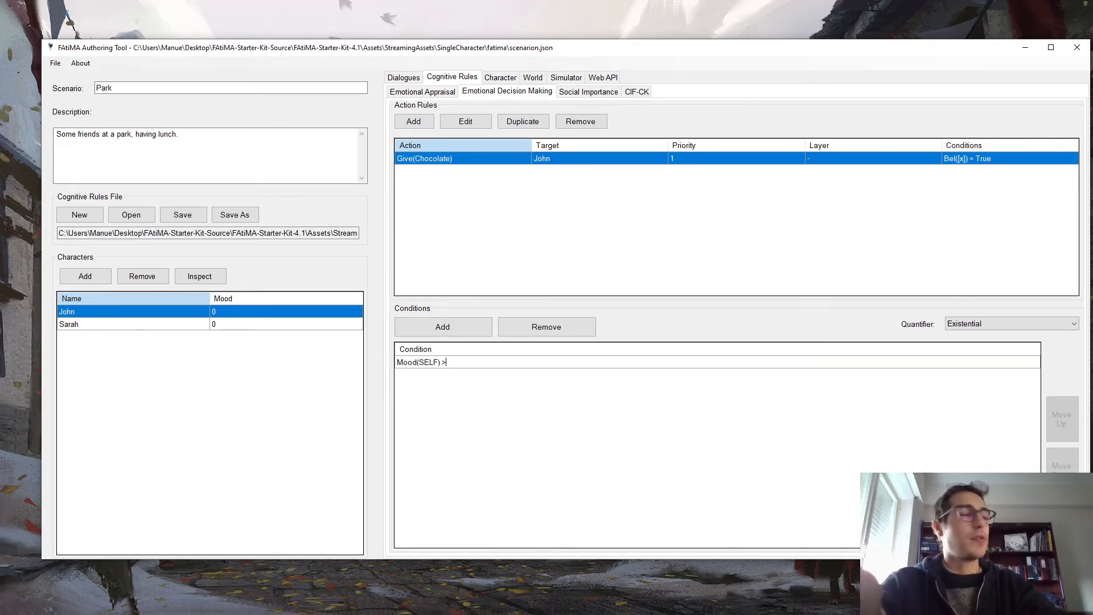
{"action": "type", "text": "0"}
{"action": "key", "text": "Return"}
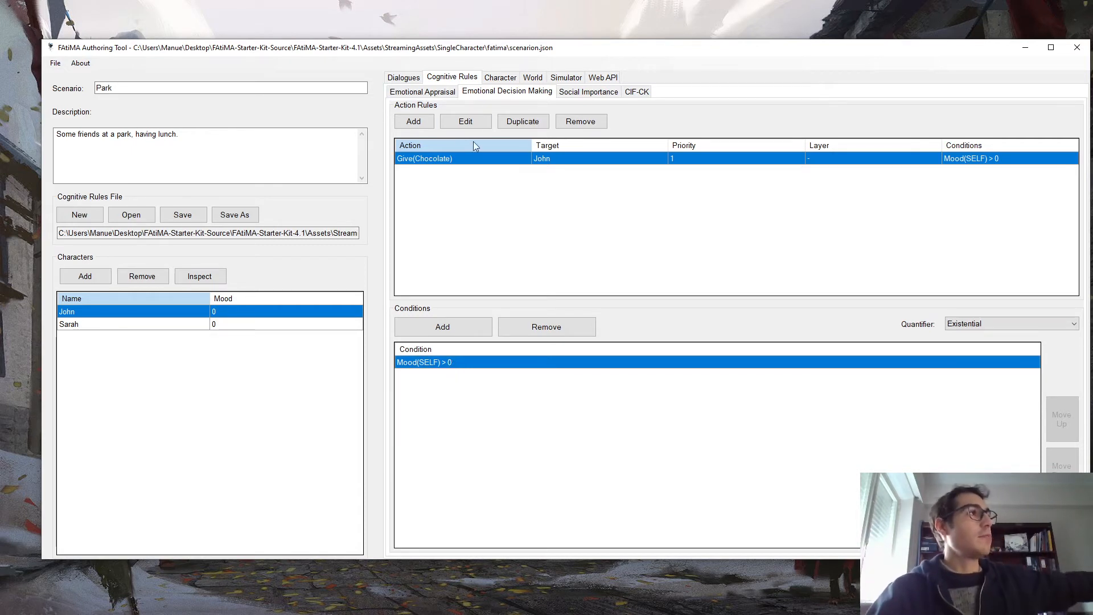
Save the cognitive rules and rerun the simulation to test the mood condition.
{"action": "left_click", "coordinate": [566, 77]}
{"action": "left_click", "coordinate": [418, 521]}
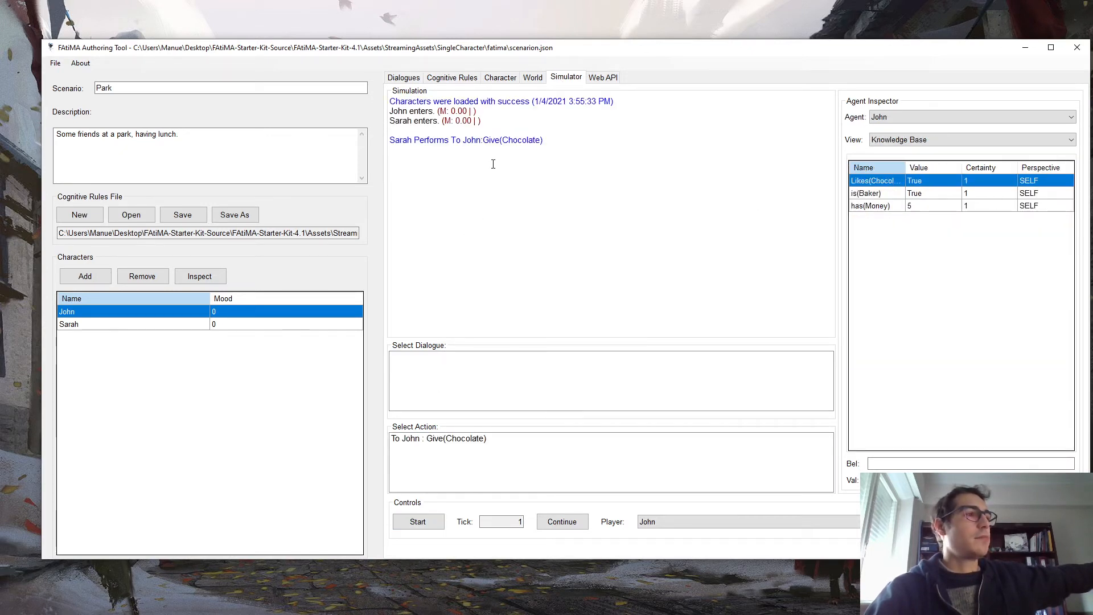
{"action": "left_click", "coordinate": [187, 220]}
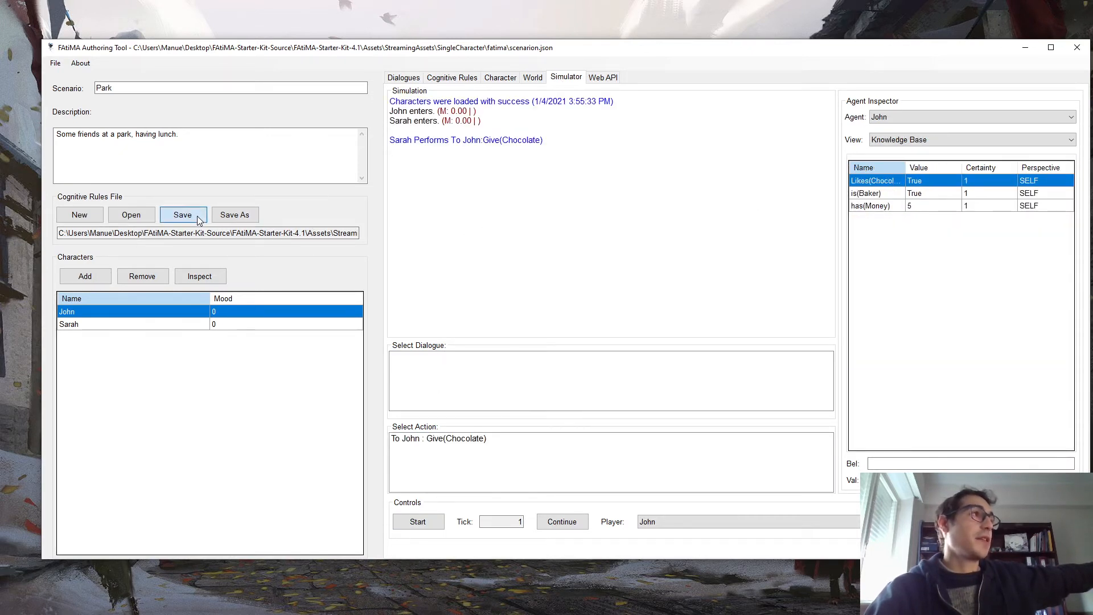
{"action": "left_click", "coordinate": [417, 520]}
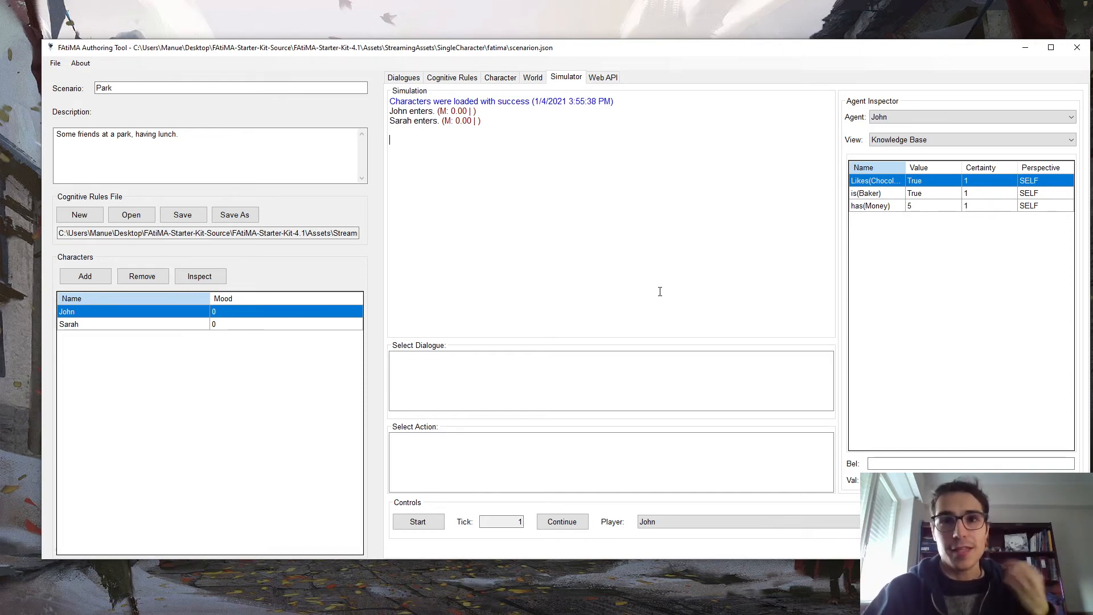
View John's emotional state in the Agent Inspector and enter Mood(SELF) as the belief to query.
{"action": "left_click", "coordinate": [889, 140]}
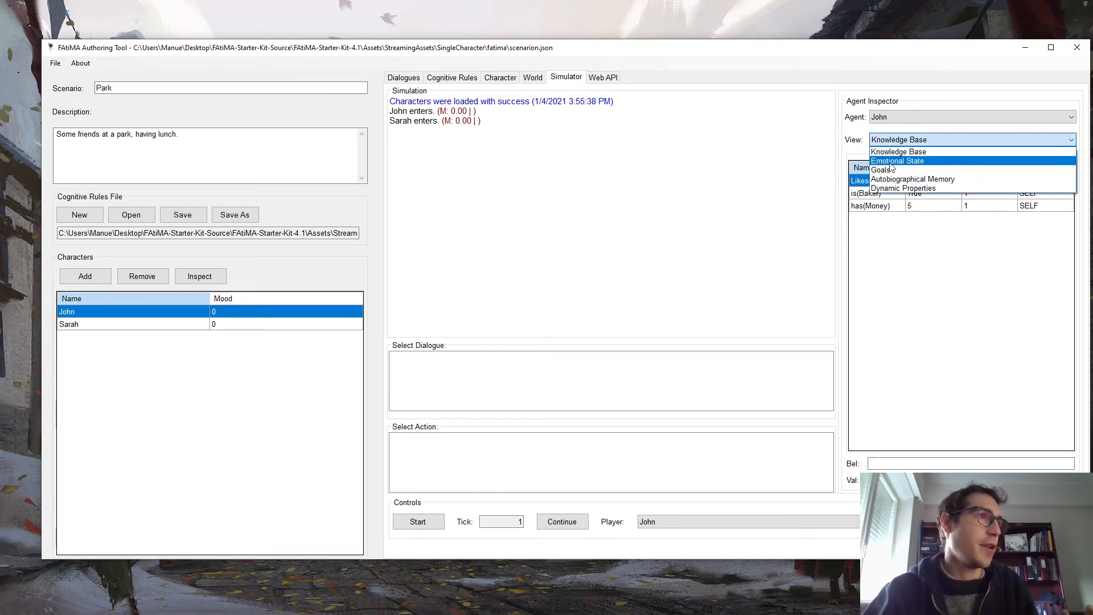
{"action": "left_click", "coordinate": [892, 161]}
{"action": "left_click", "coordinate": [971, 464]}
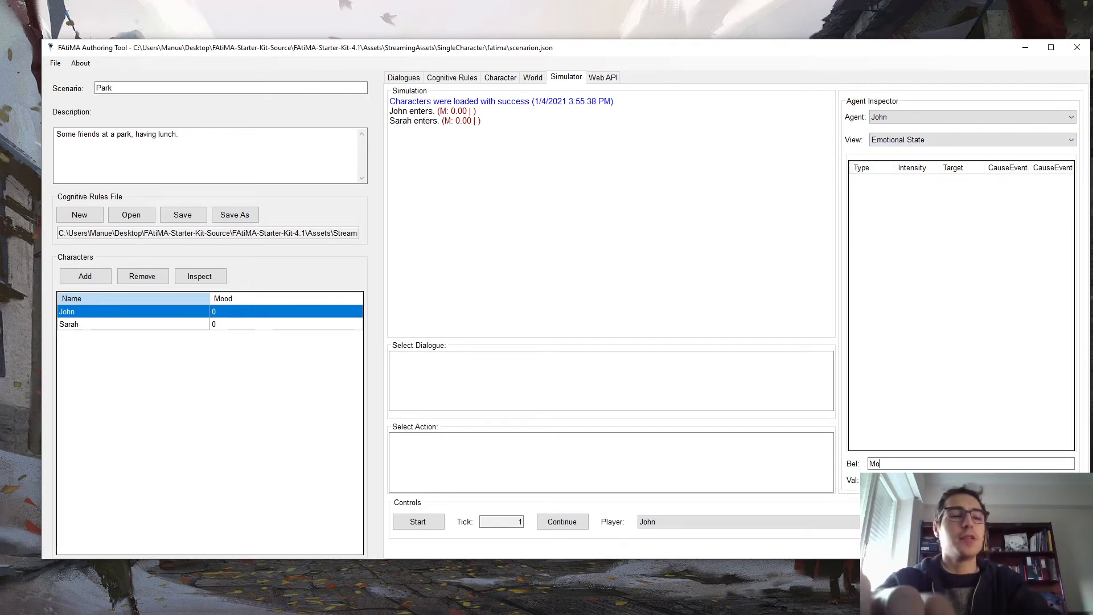
{"action": "type", "text": "Mood(Se"}
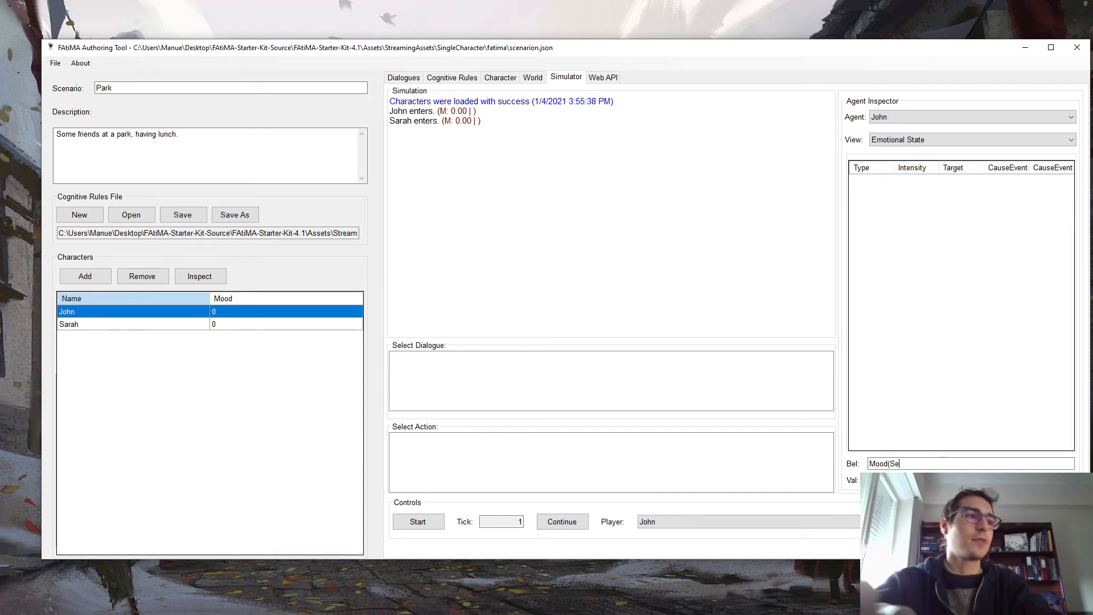
{"action": "type", "text": "lf)EL"}
{"action": "type", "text": "LF"}
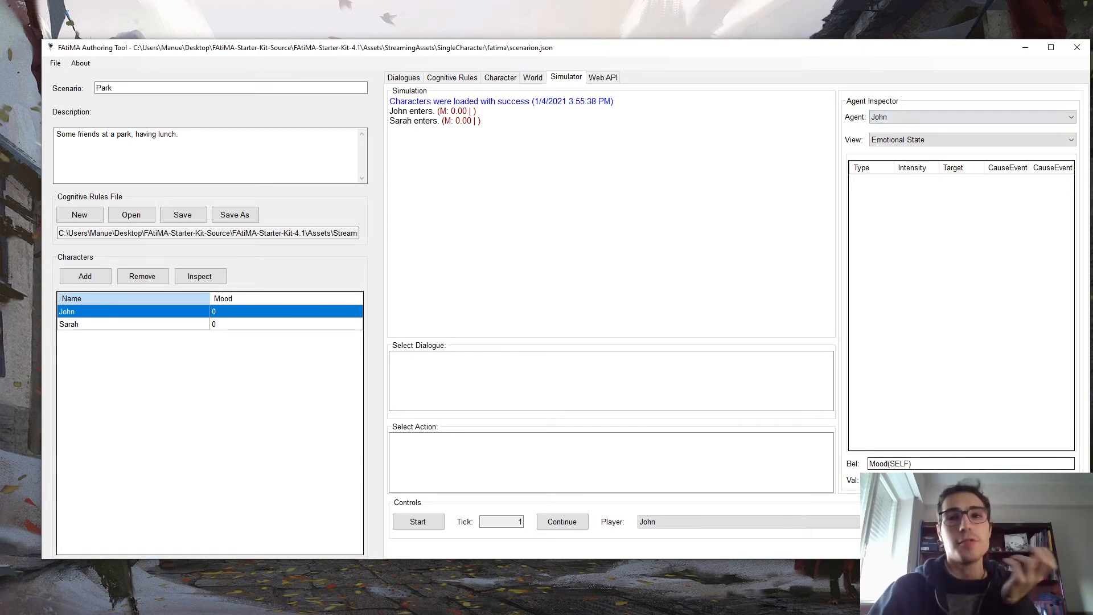
Set John's mood to 2.00 in his emotional state and save the cognitive rules file.
{"action": "left_click", "coordinate": [456, 79]}
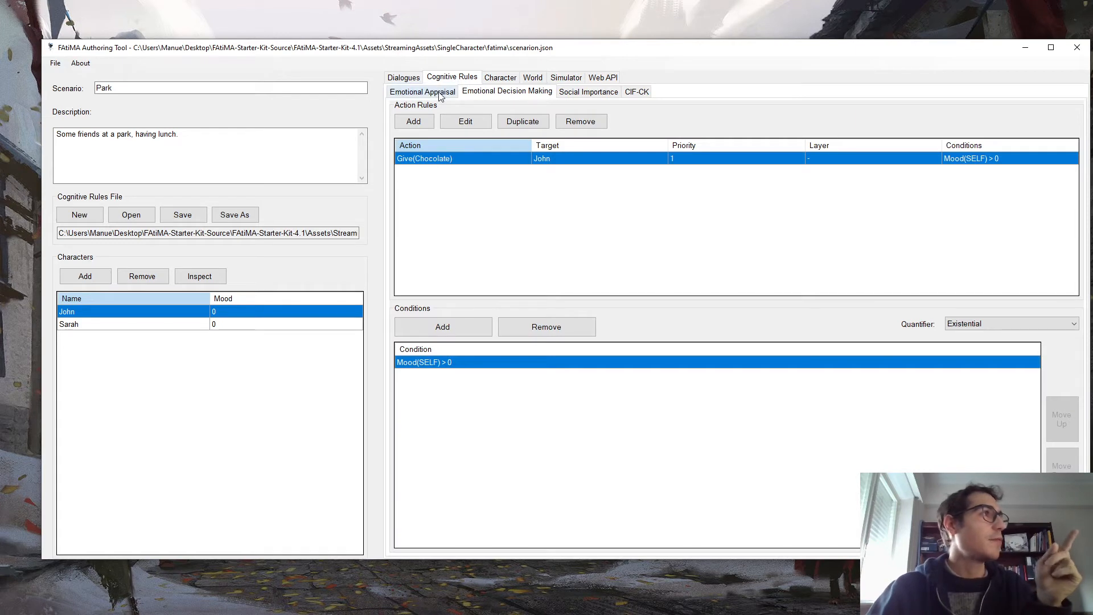
{"action": "left_click", "coordinate": [404, 77]}
{"action": "left_click", "coordinate": [486, 79]}
{"action": "left_click", "coordinate": [427, 147]}
{"action": "left_click_drag", "start_coordinate": [728, 180], "coordinate": [784, 179]}
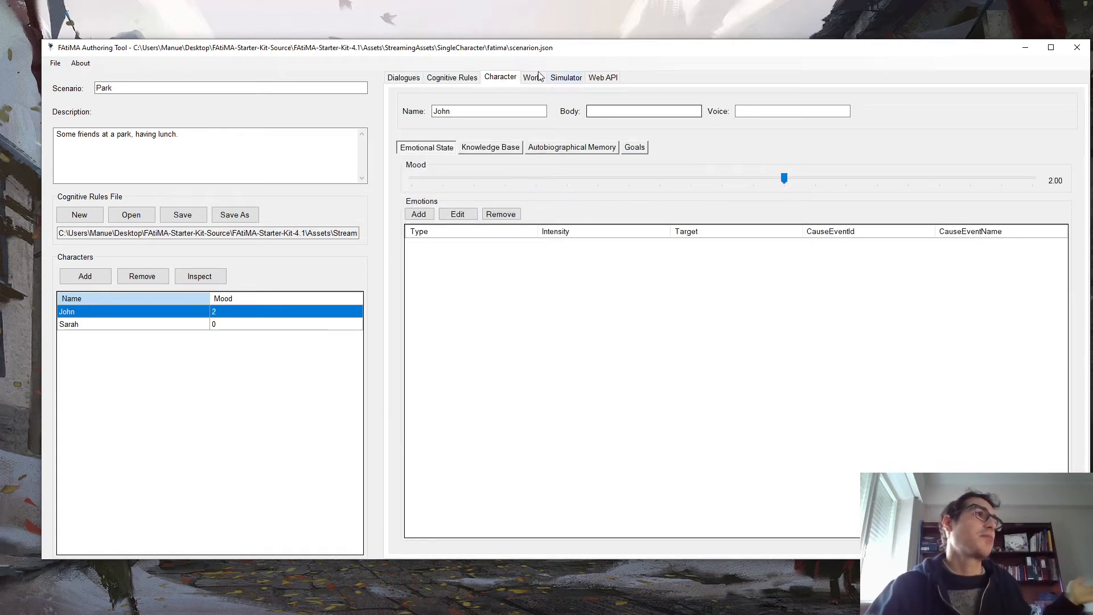
{"action": "left_click", "coordinate": [182, 215]}
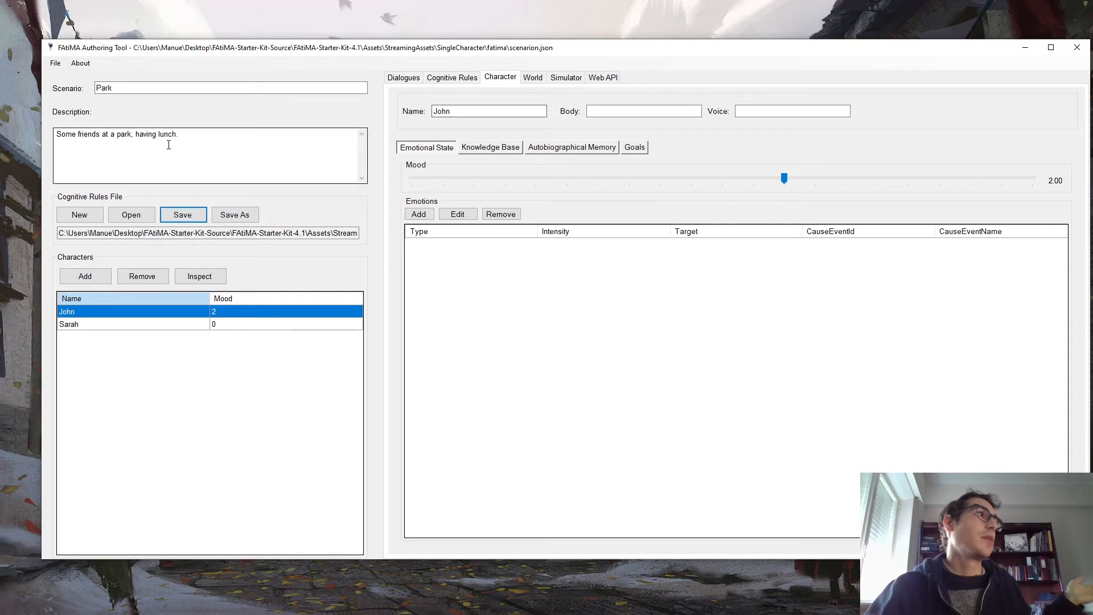
{"action": "left_click", "coordinate": [55, 63]}
{"action": "key", "text": "Escape"}
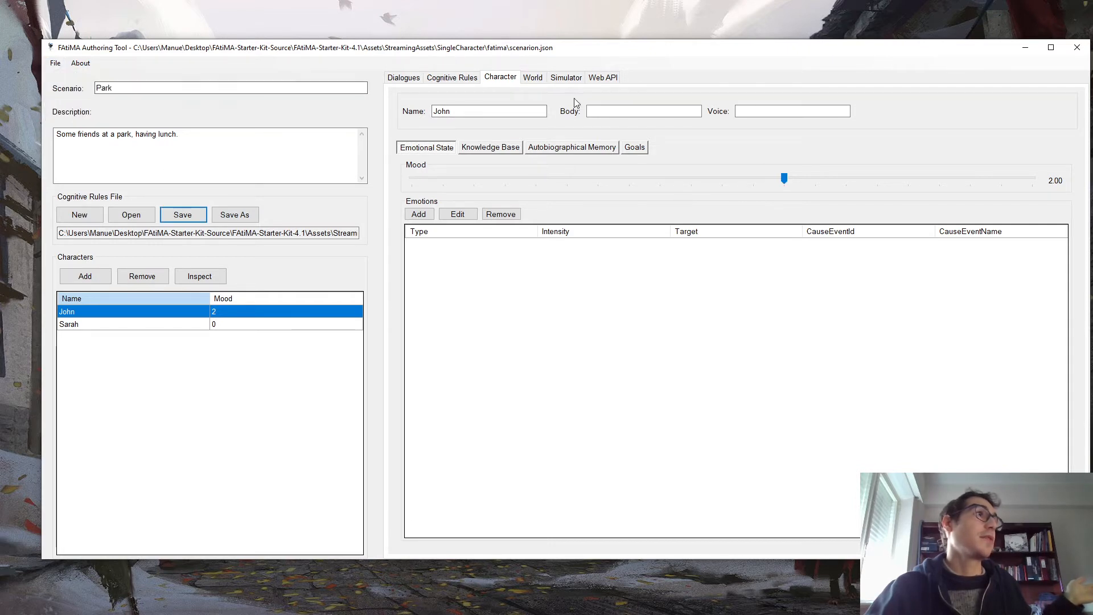
Rerun the simulation with the player set to "-" and view John's Emotional State in the Agent Inspector.
{"action": "left_click", "coordinate": [566, 77]}
{"action": "left_click", "coordinate": [418, 522]}
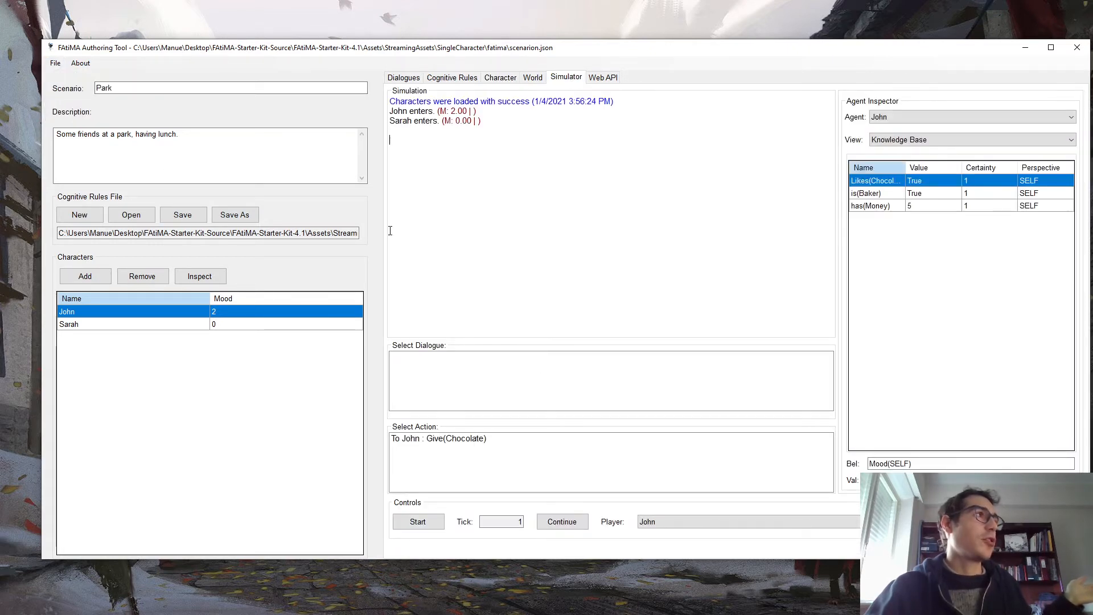
{"action": "left_click", "coordinate": [749, 522]}
{"action": "left_click", "coordinate": [686, 542]}
{"action": "left_click", "coordinate": [667, 524]}
{"action": "left_click", "coordinate": [663, 533]}
{"action": "left_click", "coordinate": [417, 521]}
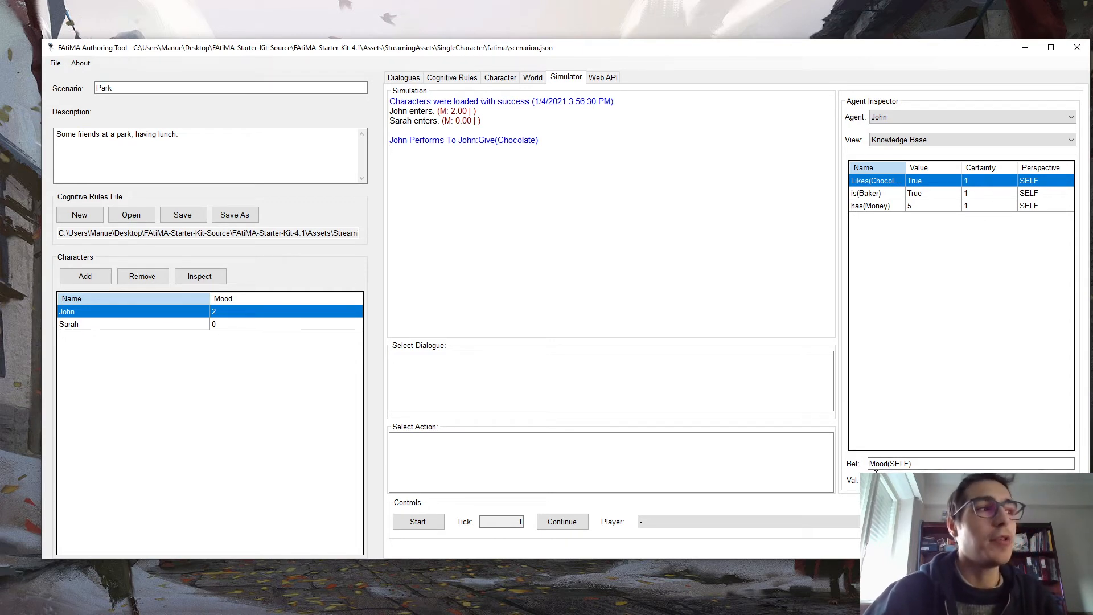
{"action": "left_click", "coordinate": [911, 140]}
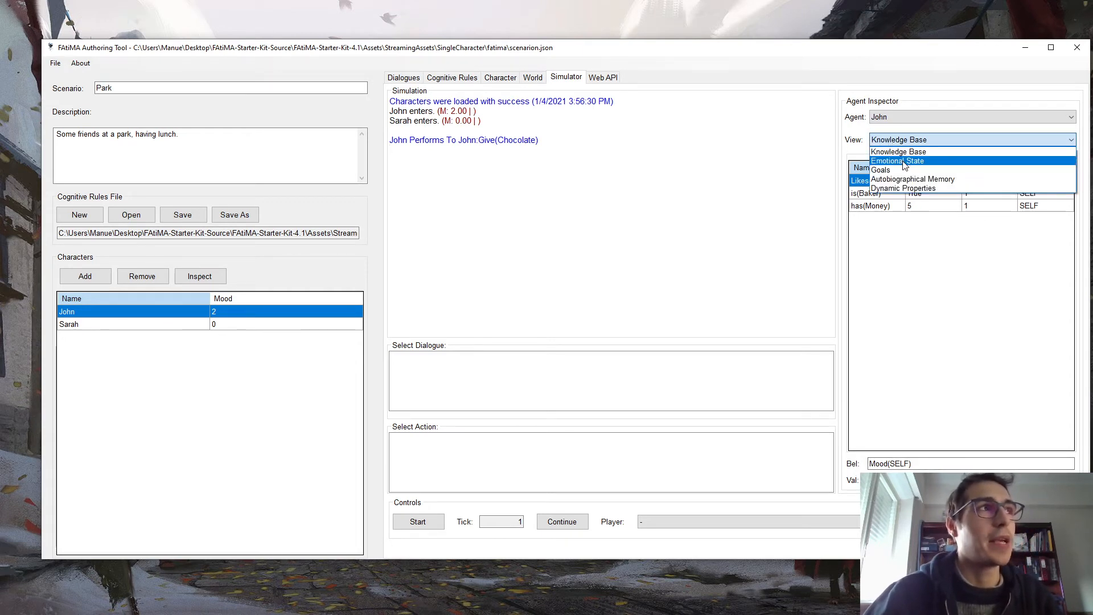
{"action": "left_click", "coordinate": [899, 162]}
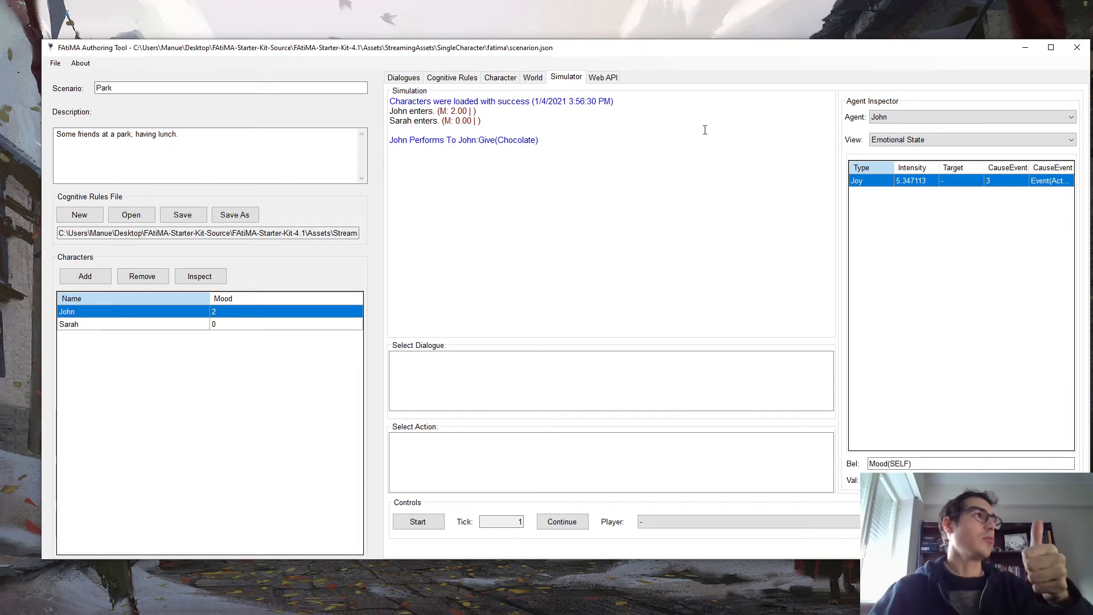
Add a second condition to the Give(Chocolate) action rule and try to define it as John != SELF.
{"action": "left_click", "coordinate": [441, 81]}
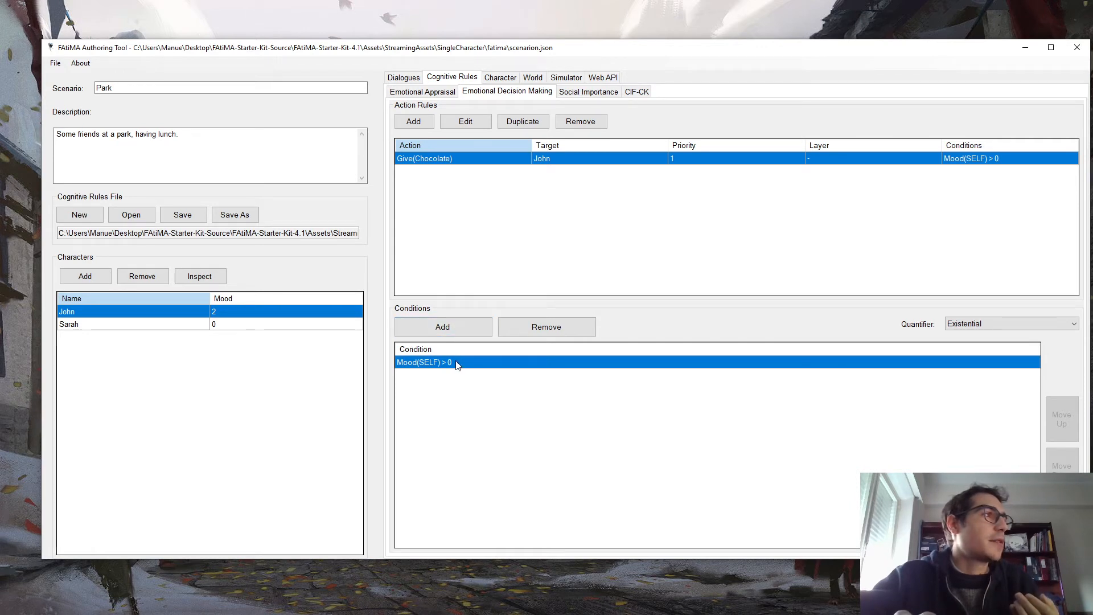
{"action": "left_click", "coordinate": [458, 328]}
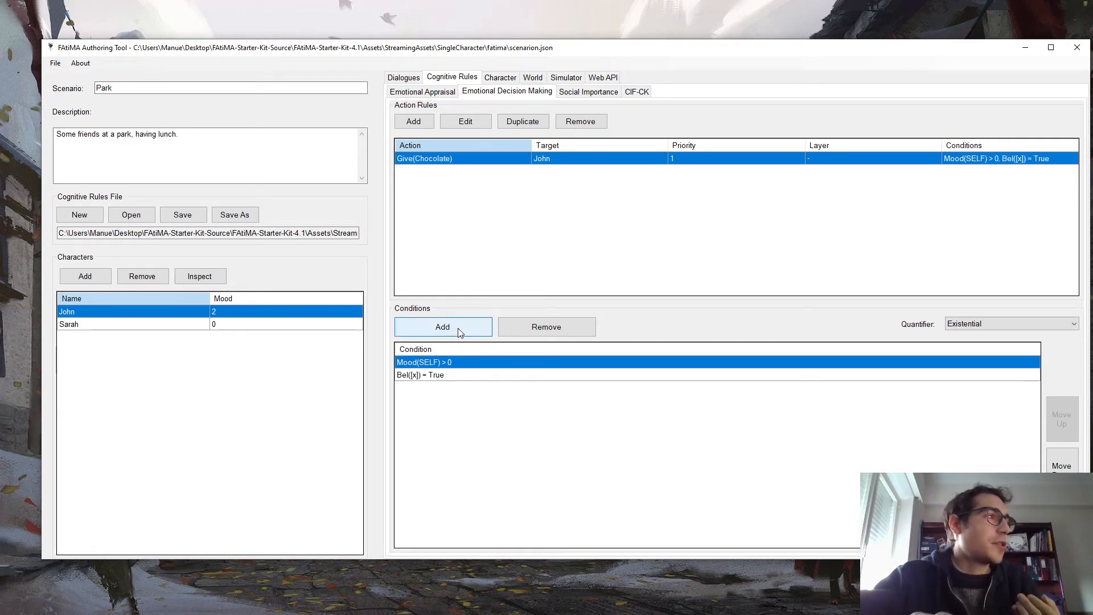
{"action": "left_click", "coordinate": [456, 374]}
{"action": "left_click", "coordinate": [455, 373]}
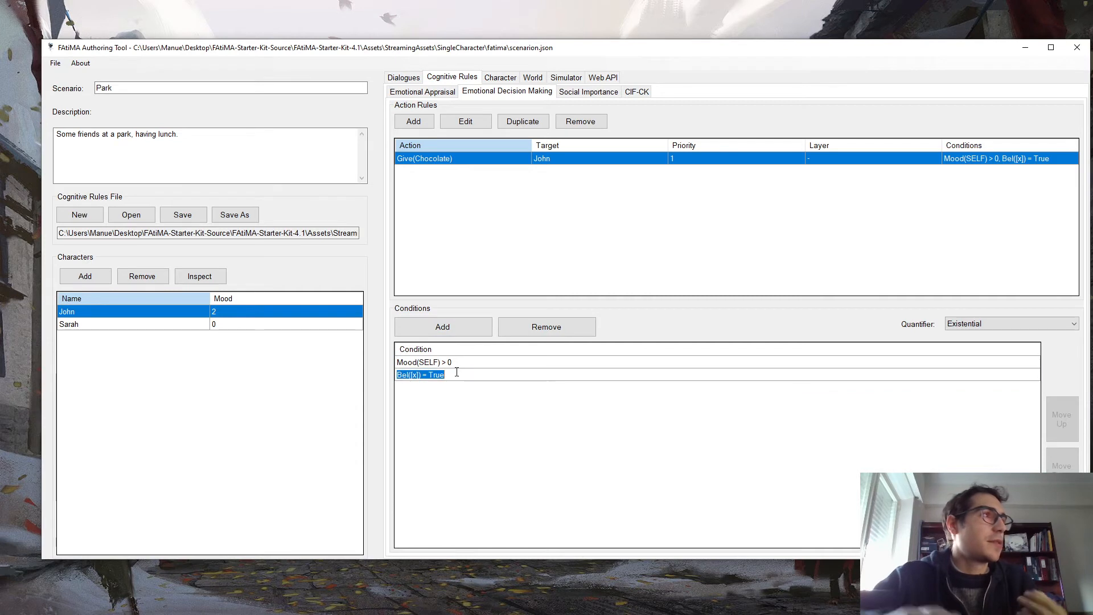
{"action": "type", "text": "John"}
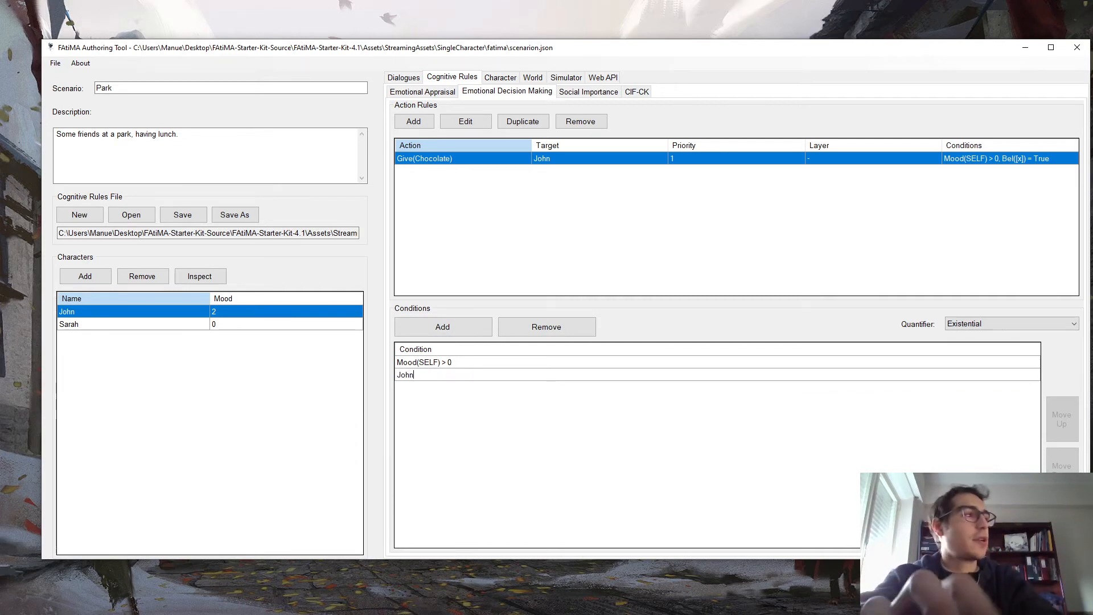
{"action": "type", "text": " != SELF"}
{"action": "key", "text": "Return"}
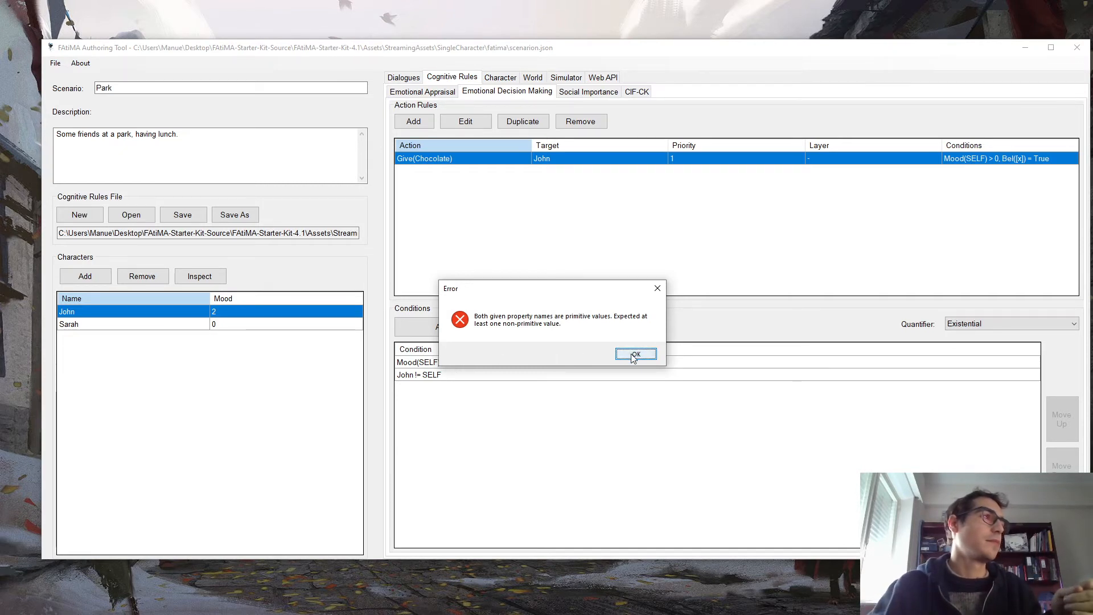
{"action": "left_click", "coordinate": [634, 355]}
Try to define the second condition of the Give(Chocolate) rule as SELF = Sarah.
{"action": "double_click", "coordinate": [464, 377]}
{"action": "left_click_drag", "start_coordinate": [464, 378], "coordinate": [390, 379]}
{"action": "type", "text": "is"}
{"action": "key", "text": "BackSpace"}
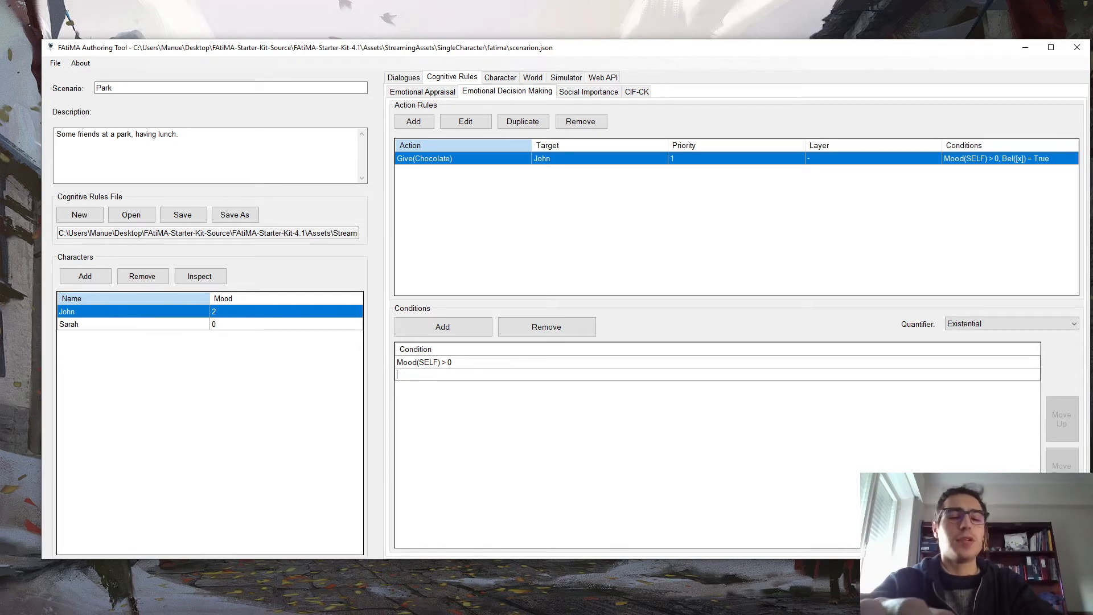
{"action": "type", "text": "SELF "}
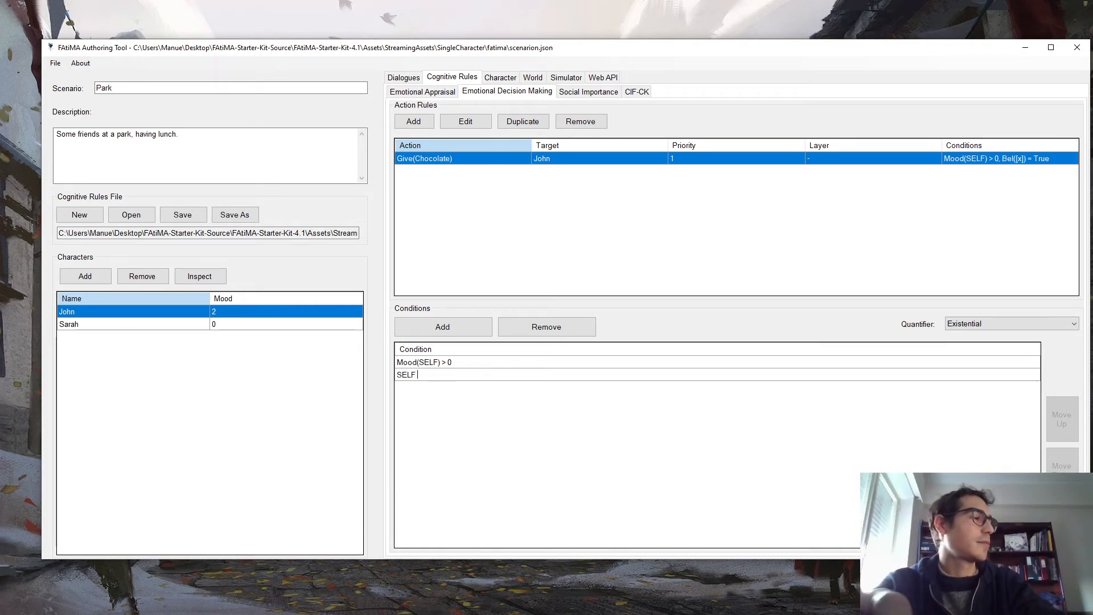
{"action": "type", "text": "="}
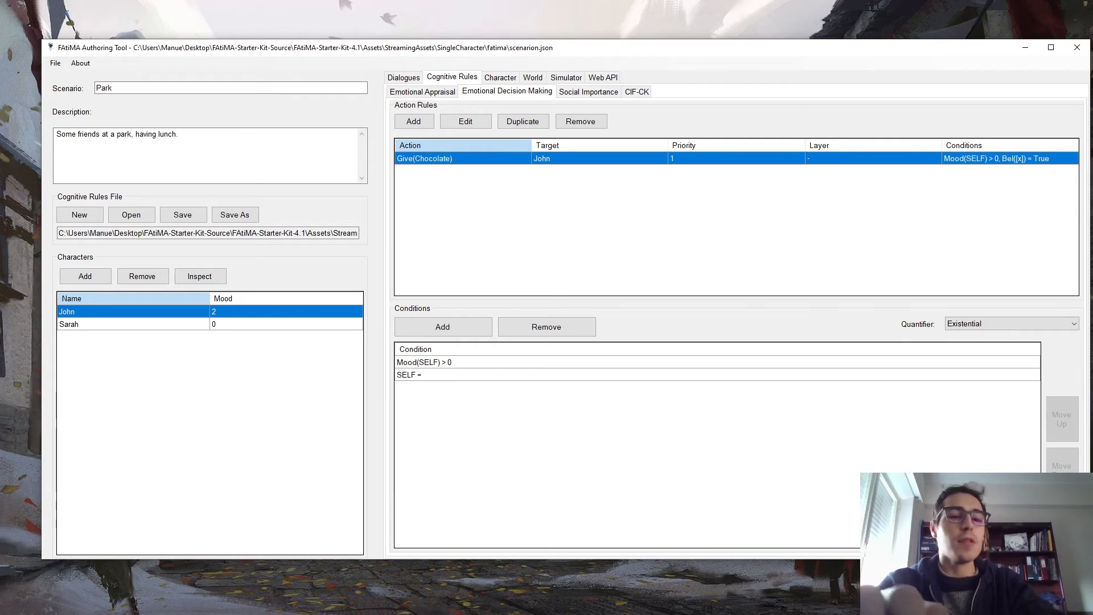
{"action": "type", "text": " Sarah"}
{"action": "key", "text": "Return"}
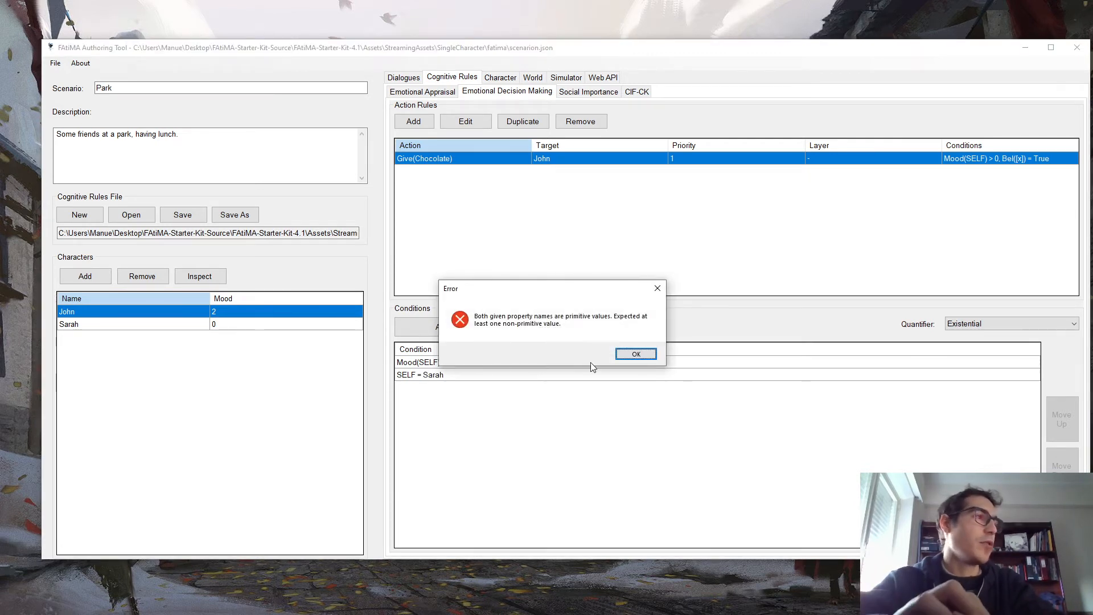
{"action": "left_click", "coordinate": [636, 353]}
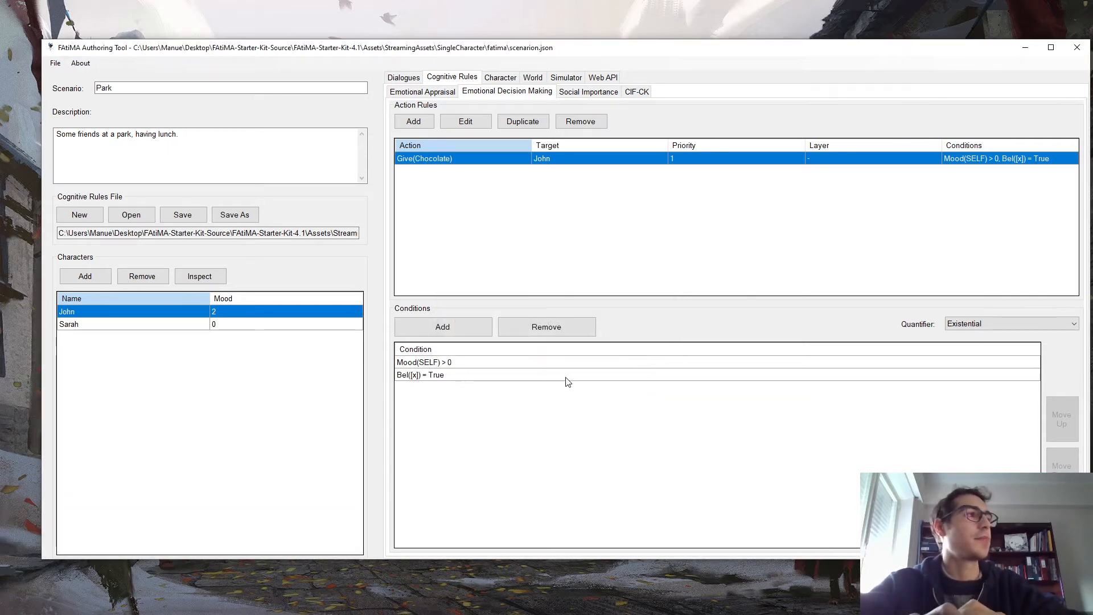
Change the Bel([x]) = True condition of the Give(Chocolate) rule to isAgent([t]) = True.
{"action": "key", "text": "ctrl+shift+Left"}
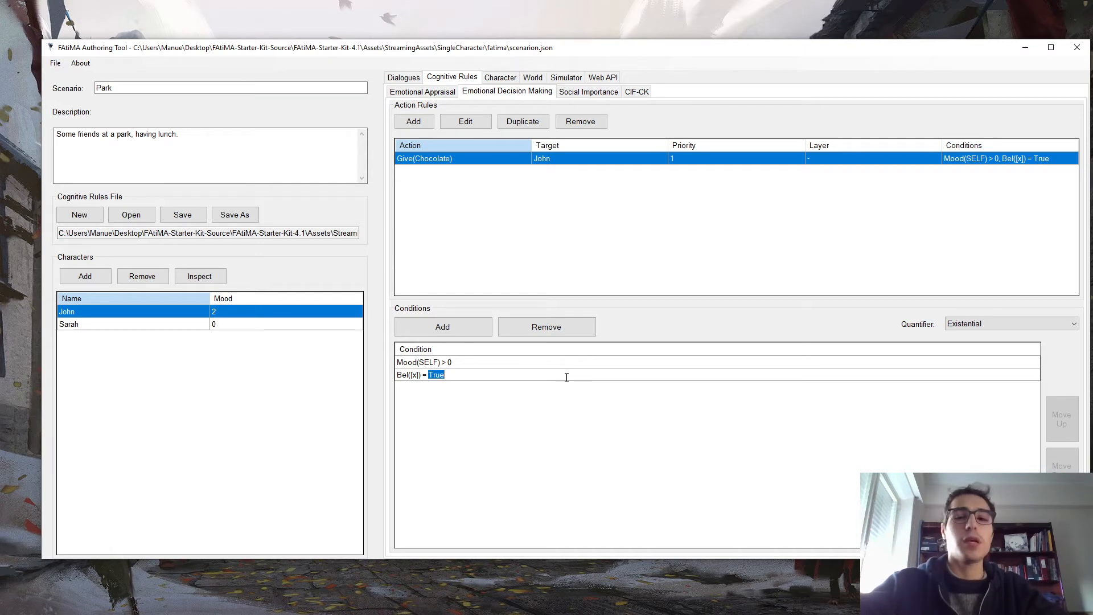
{"action": "key", "text": "BackSpace"}
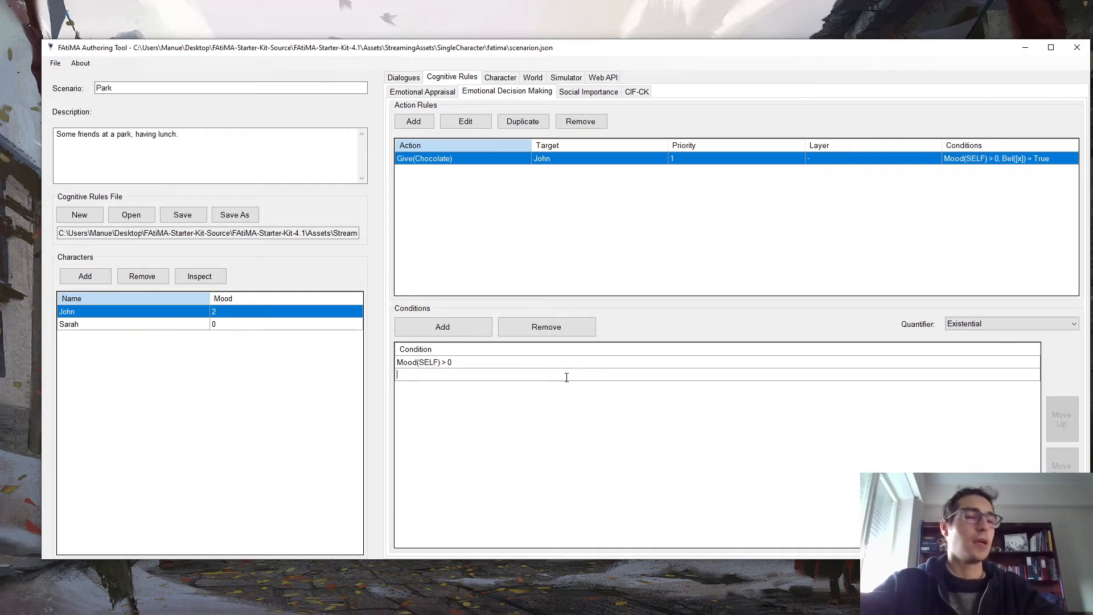
{"action": "type", "text": "isAgent(John"}
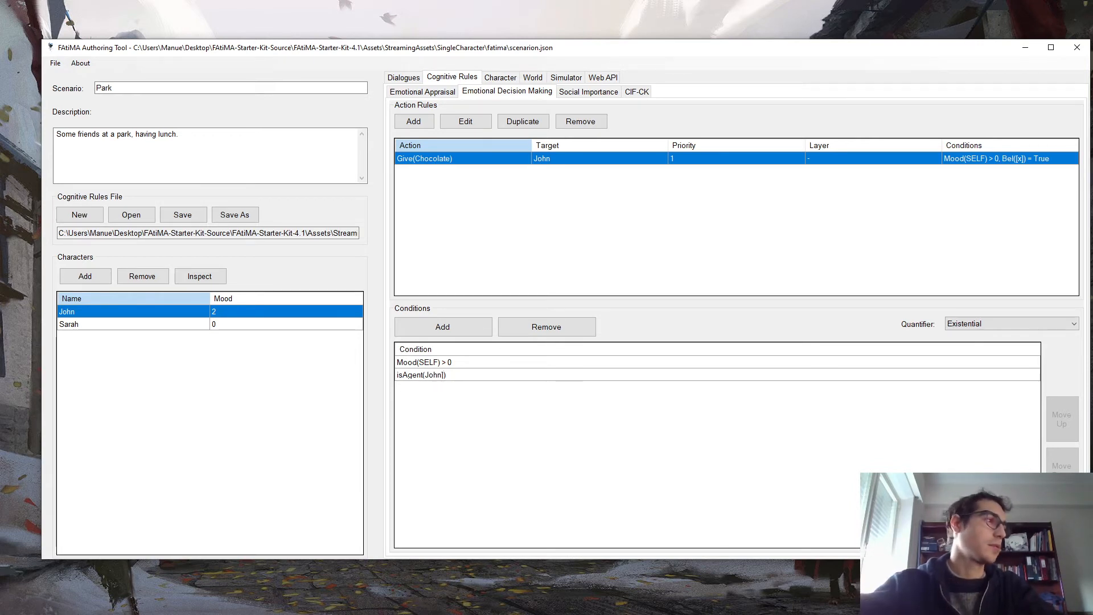
{"action": "key", "text": "BackSpace"}
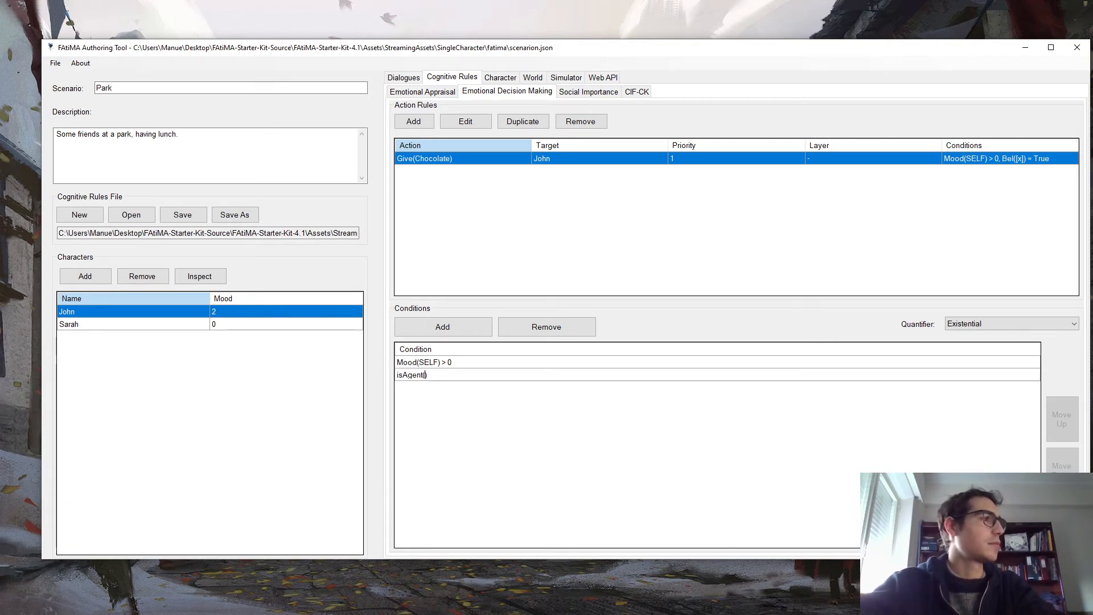
{"action": "type", "text": "John"}
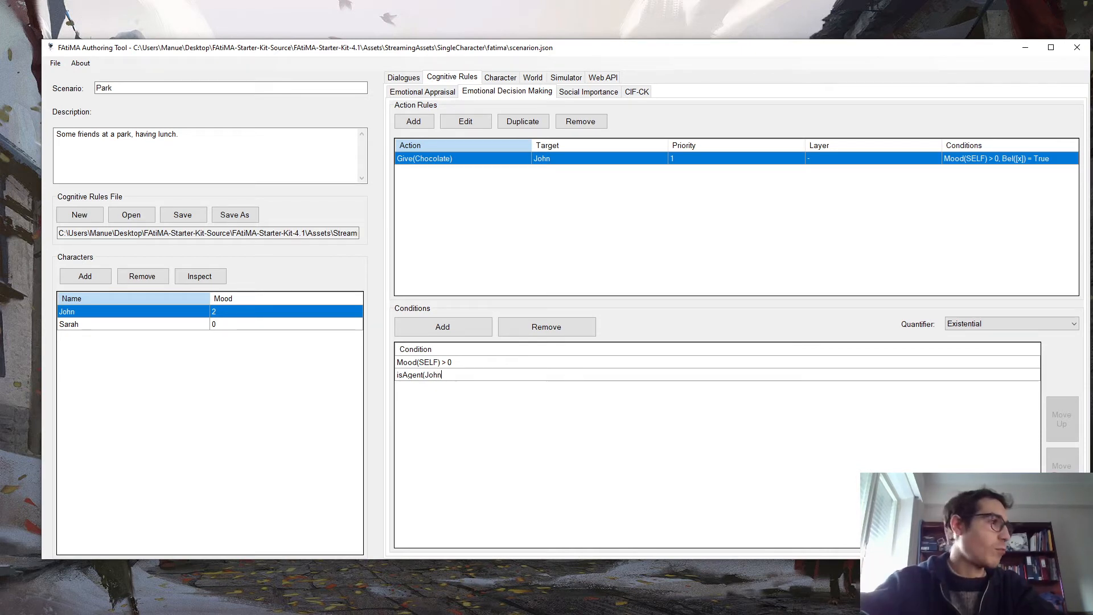
{"action": "key", "text": "BackSpace"}
{"action": "key", "text": "BackSpace"}
{"action": "key", "text": "BackSpace"}
{"action": "key", "text": "BackSpace"}
{"action": "type", "text": "[t]"}
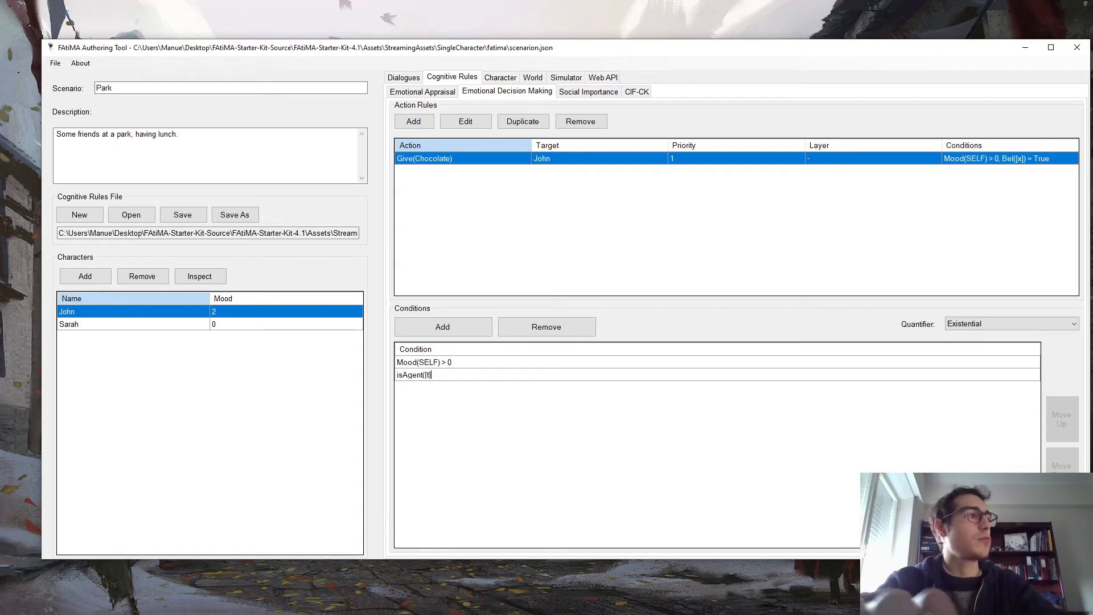
{"action": "type", "text": ")"}
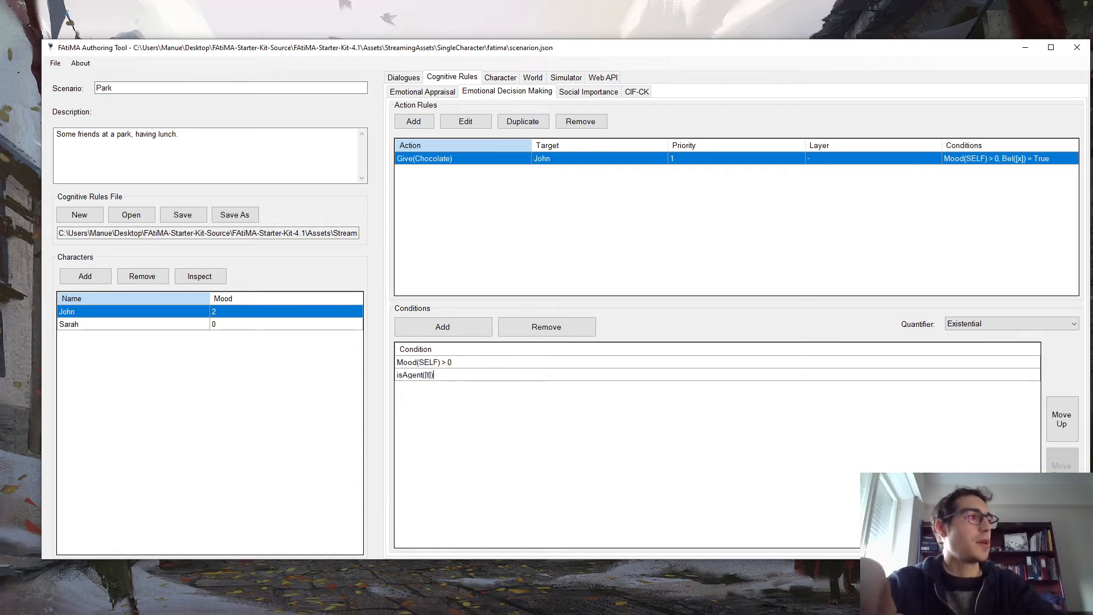
{"action": "type", "text": " = True"}
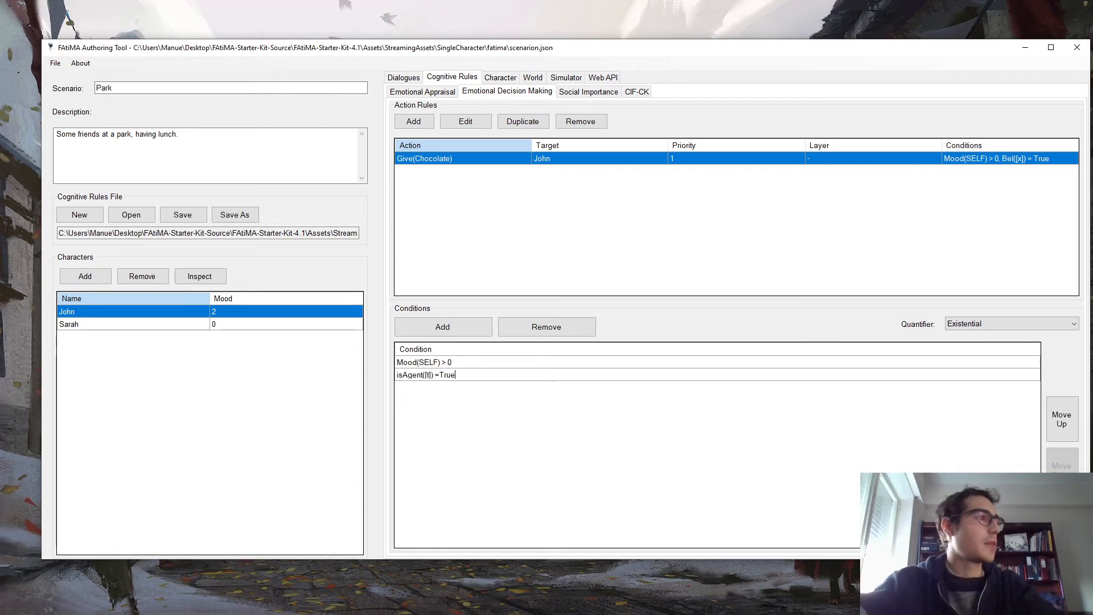
{"action": "key", "text": "Return"}
Add a third condition, [t] != SELF, to the Give(Chocolate) rule and save the cognitive rules.
{"action": "left_click", "coordinate": [463, 326]}
{"action": "left_click", "coordinate": [456, 390]}
{"action": "left_click", "coordinate": [455, 390]}
{"action": "left_click", "coordinate": [455, 388]}
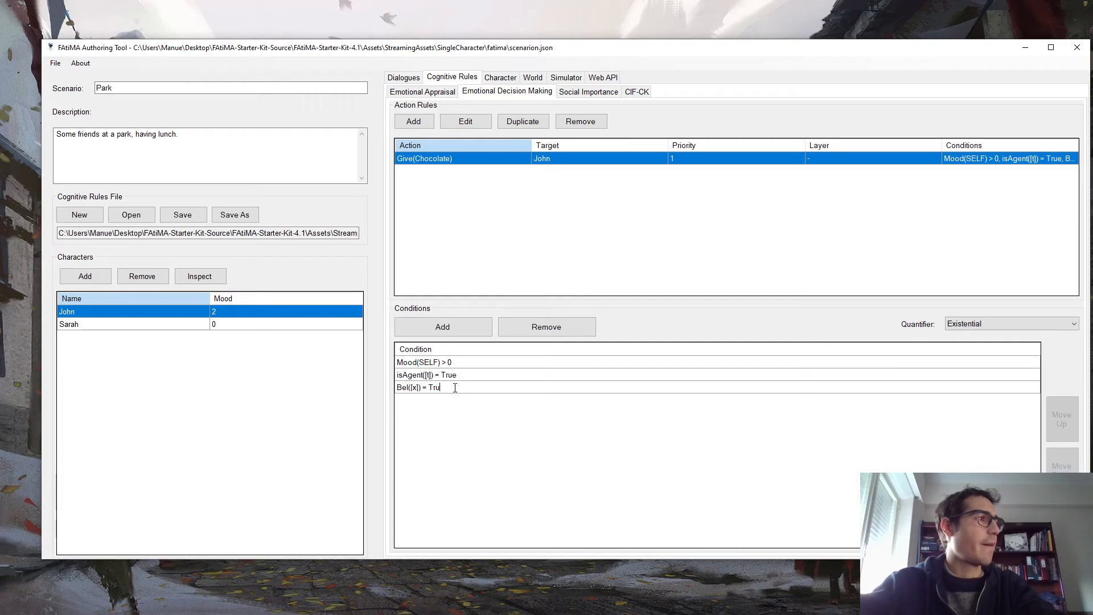
{"action": "key", "text": "BackSpace"}
{"action": "key", "text": "BackSpace"}
{"action": "key", "text": "BackSpace"}
{"action": "key", "text": "BackSpace"}
{"action": "key", "text": "BackSpace"}
{"action": "key", "text": "BackSpace"}
{"action": "key", "text": "BackSpace"}
{"action": "key", "text": "BackSpace"}
{"action": "key", "text": "BackSpace"}
{"action": "key", "text": "BackSpace"}
{"action": "key", "text": "BackSpace"}
{"action": "key", "text": "BackSpace"}
{"action": "key", "text": "BackSpace"}
{"action": "type", "text": "["}
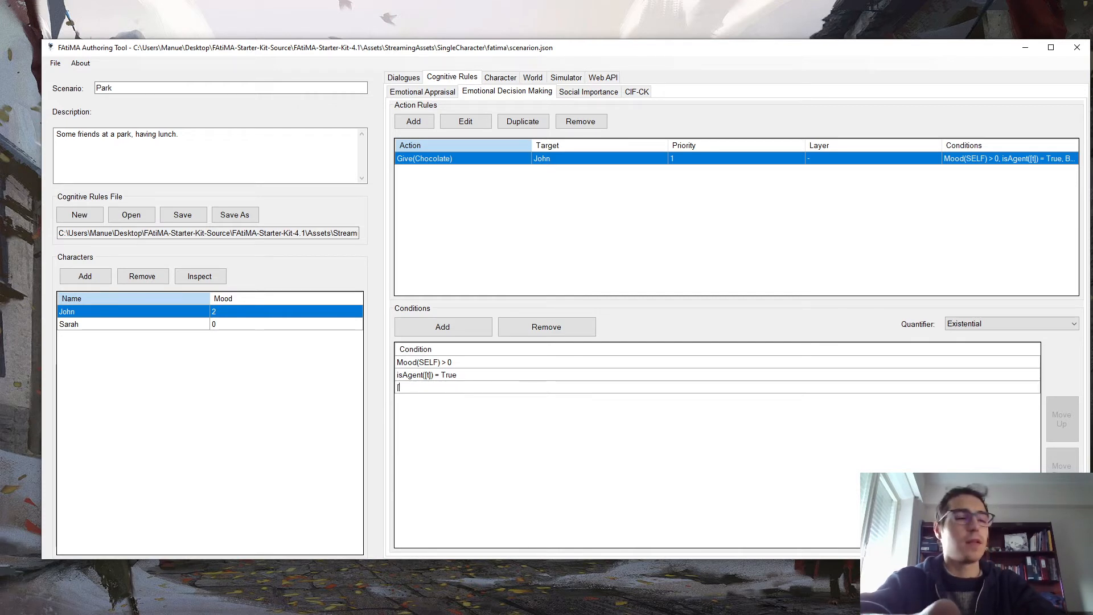
{"action": "type", "text": "t]"}
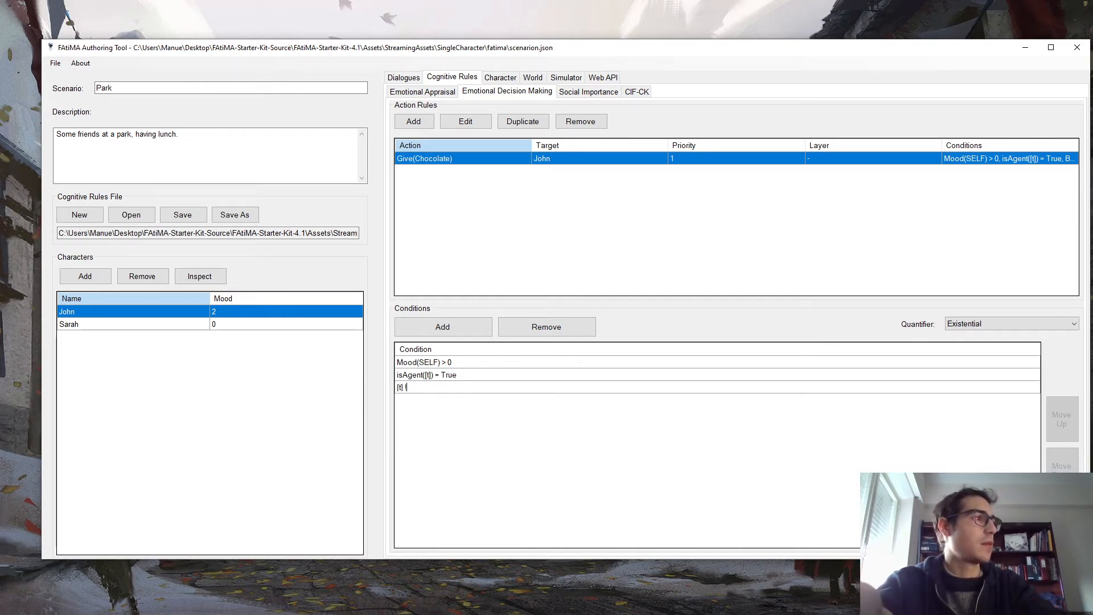
{"action": "type", "text": " != SELF"}
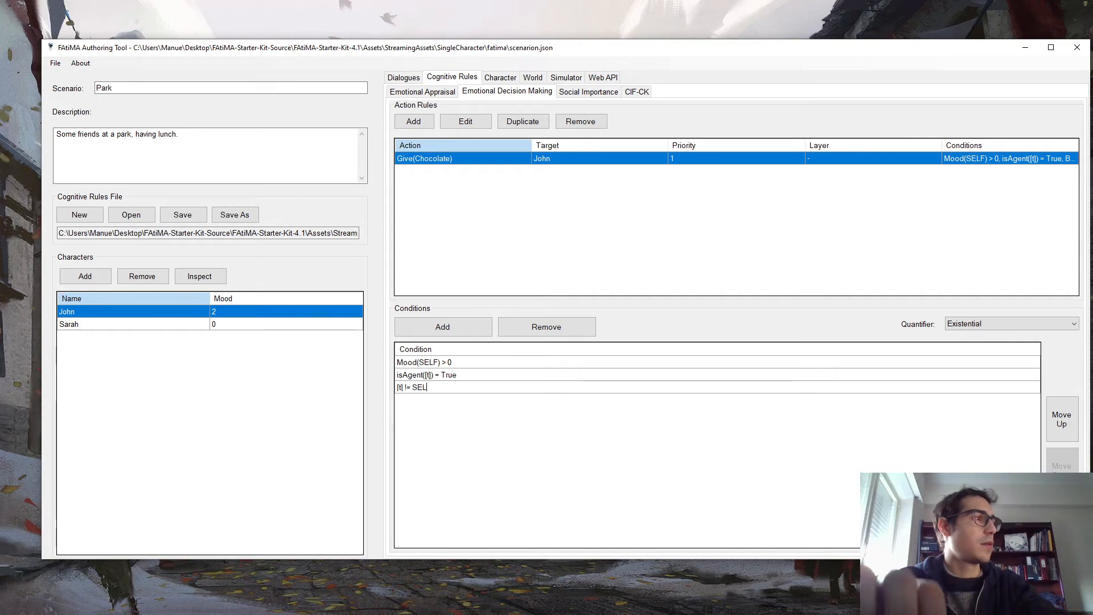
{"action": "key", "text": "Return"}
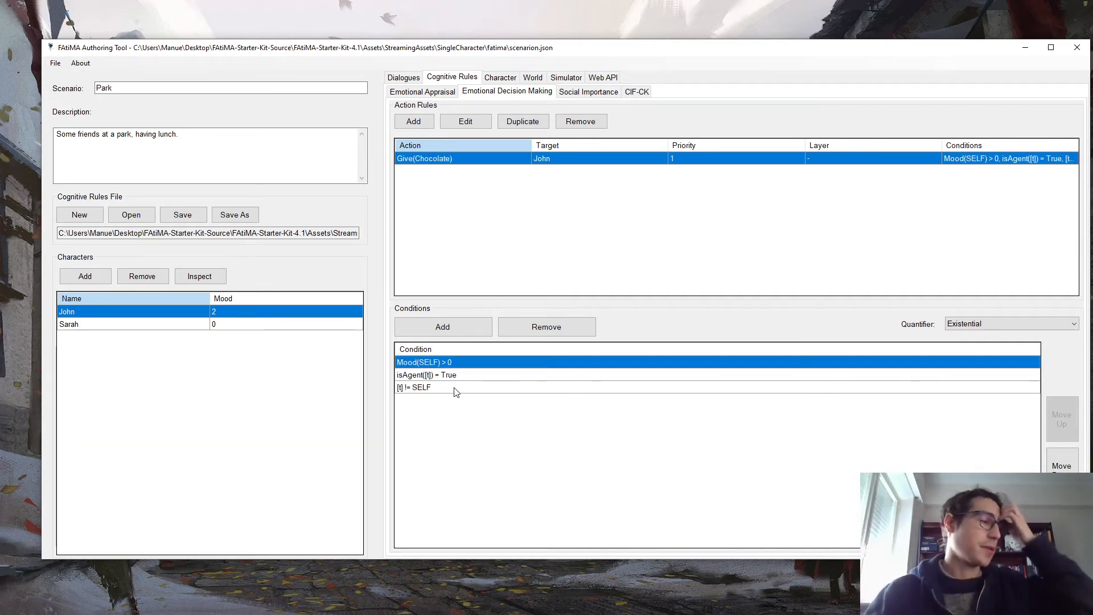
{"action": "left_click", "coordinate": [183, 214]}
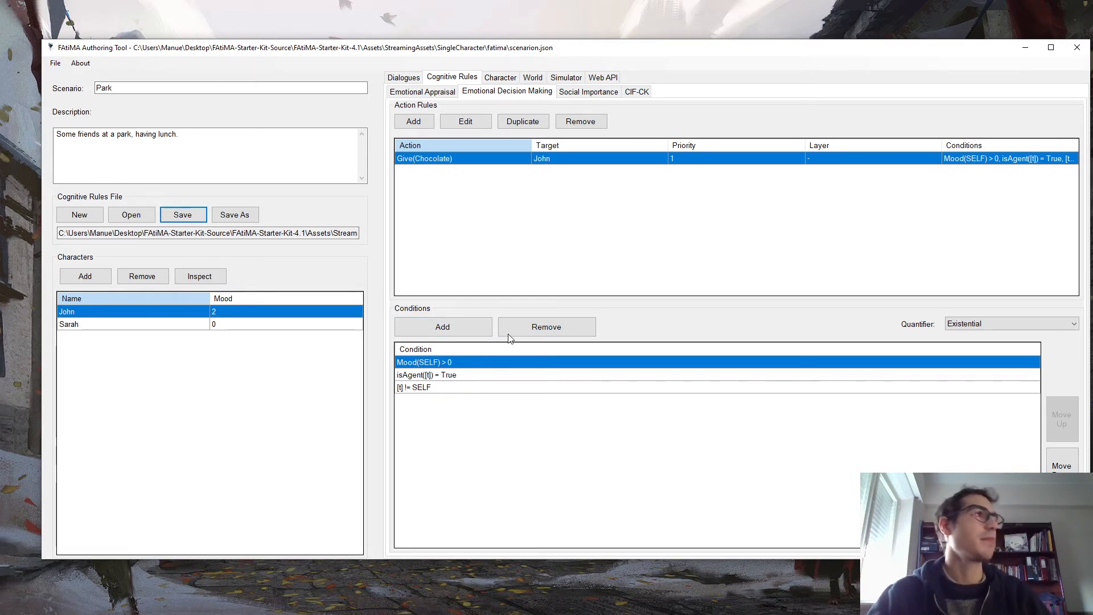
Set the target of the Give(Chocolate) action rule to the variable [t].
{"action": "left_click", "coordinate": [473, 124]}
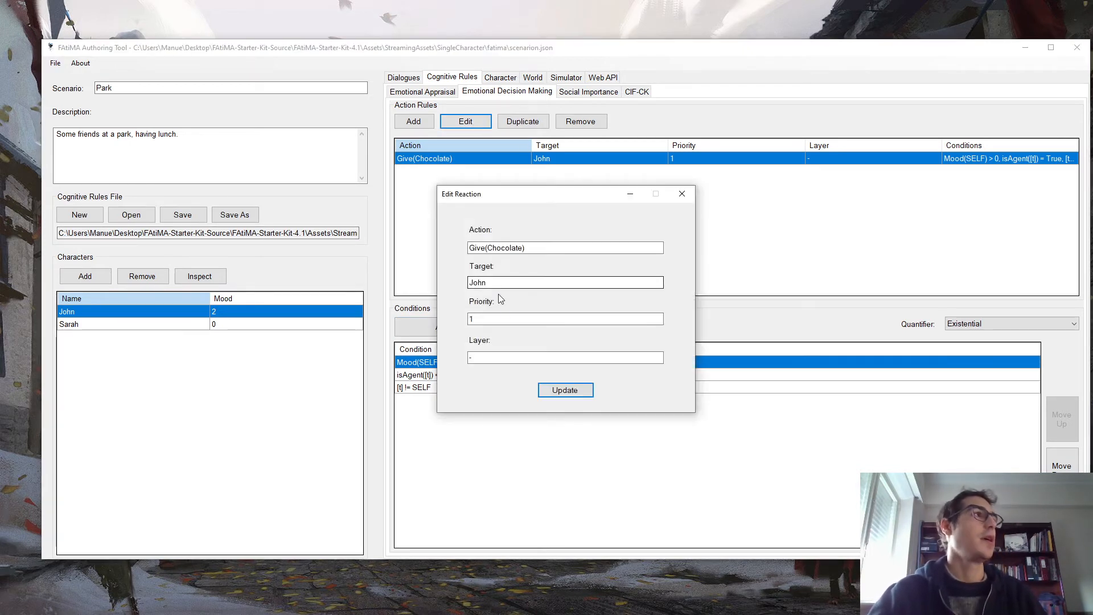
{"action": "double_click", "coordinate": [489, 283]}
{"action": "key", "text": "BackSpace"}
{"action": "type", "text": "[t]"}
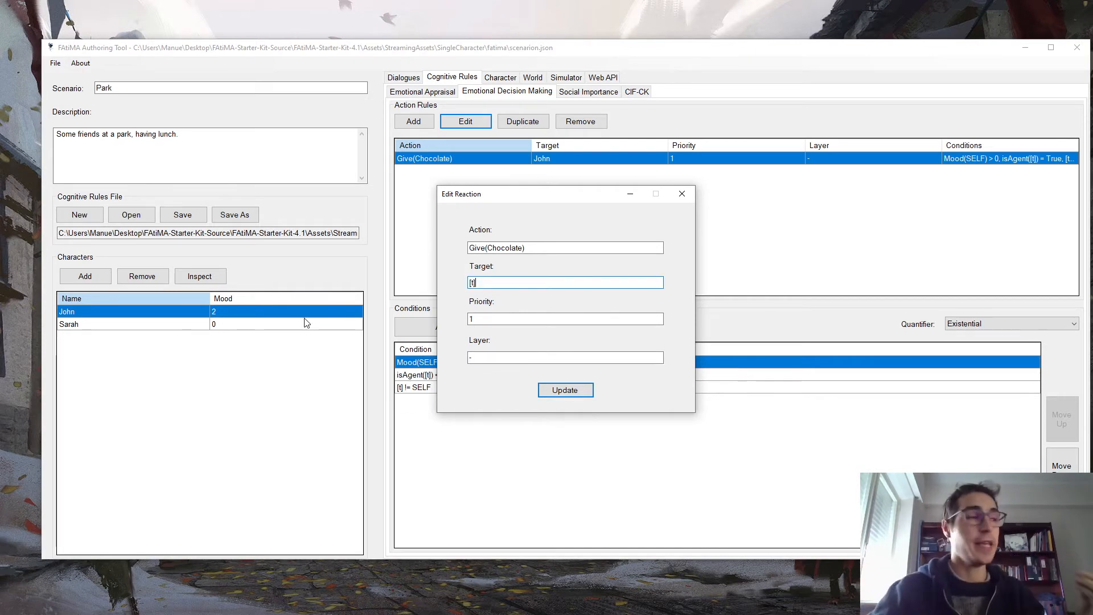
{"action": "left_click", "coordinate": [564, 390]}
{"action": "left_click", "coordinate": [491, 387]}
{"action": "left_click", "coordinate": [474, 376]}
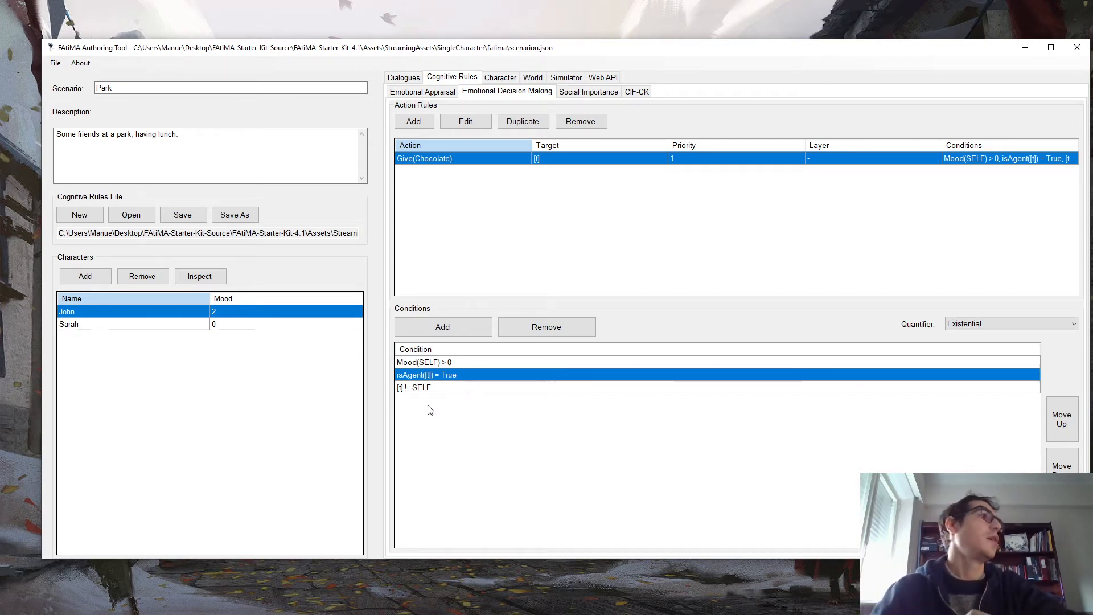
Save the cognitive rules and rerun the simulation to test the variable-target rule.
{"action": "left_click", "coordinate": [183, 215]}
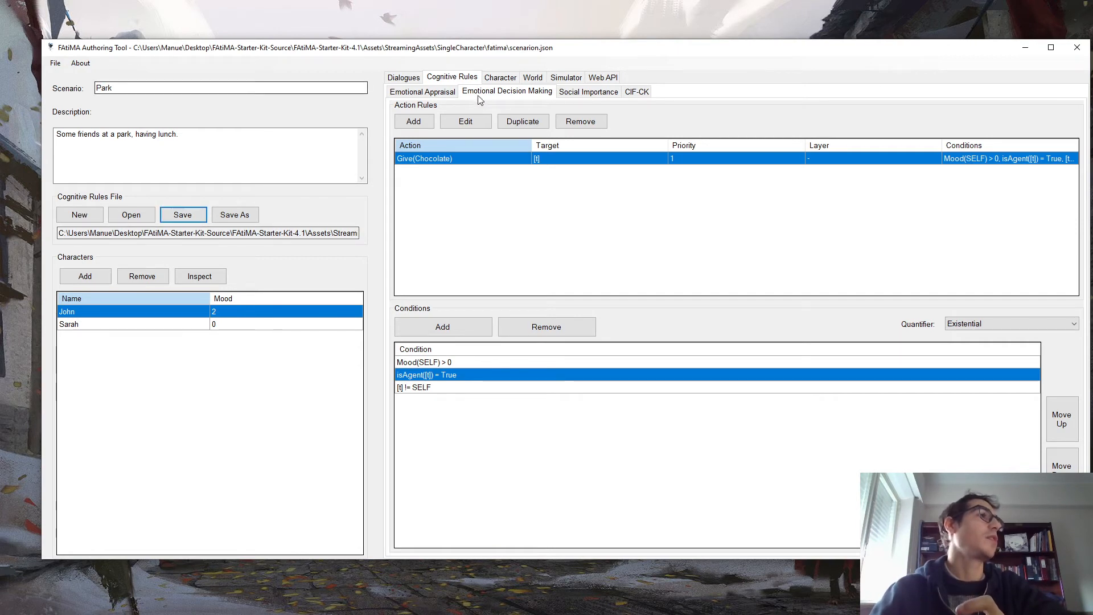
{"action": "left_click", "coordinate": [562, 80]}
{"action": "left_click", "coordinate": [418, 521]}
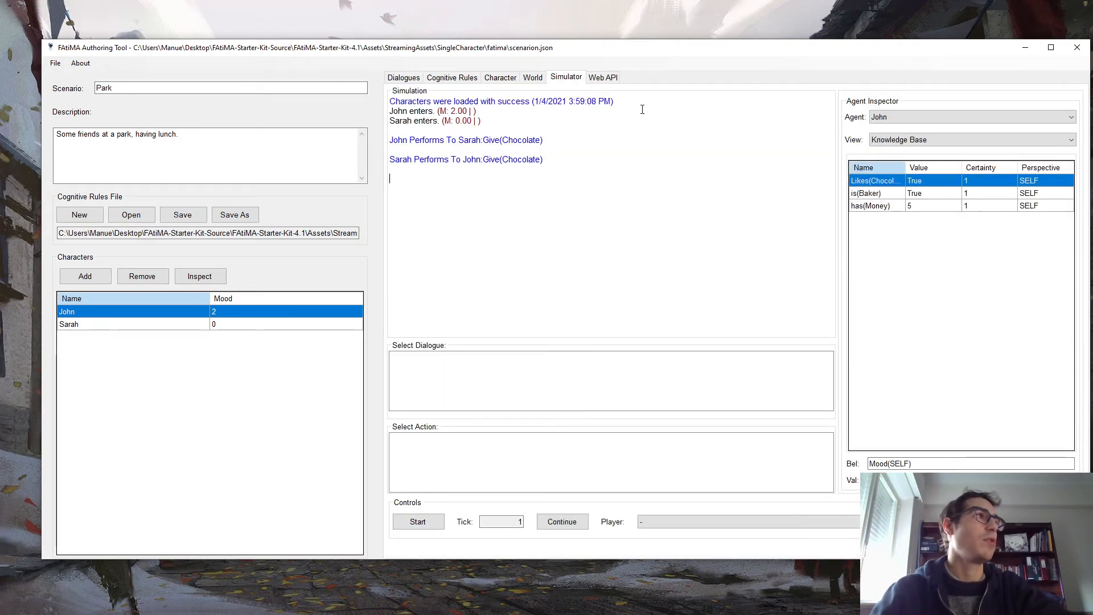
{"action": "left_click", "coordinate": [451, 78]}
{"action": "left_click", "coordinate": [501, 78]}
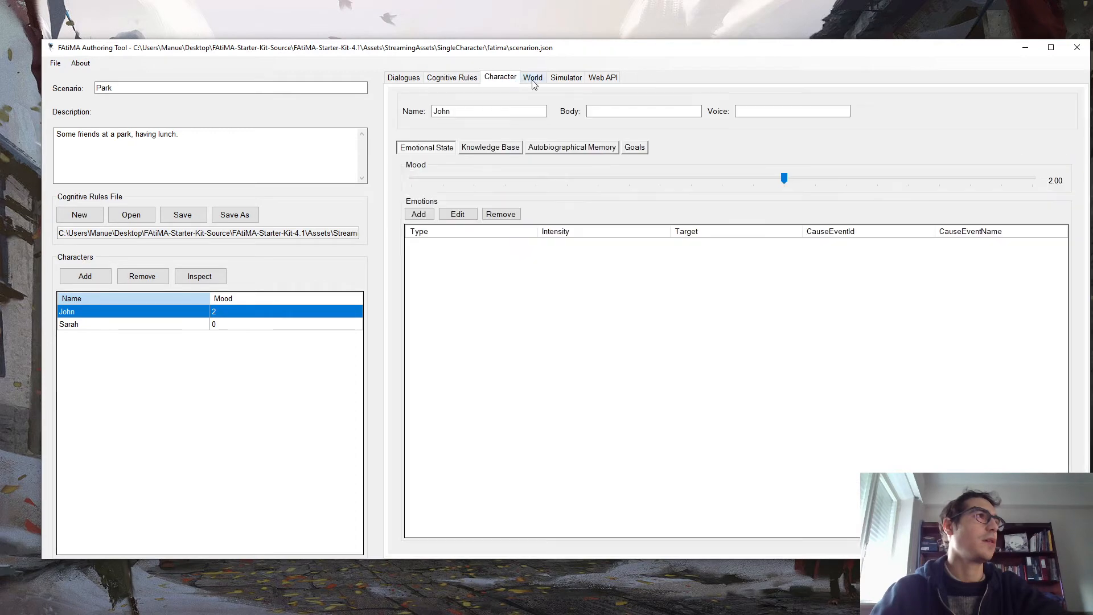
{"action": "left_click", "coordinate": [534, 78]}
{"action": "left_click", "coordinate": [565, 78]}
{"action": "left_click", "coordinate": [501, 78]}
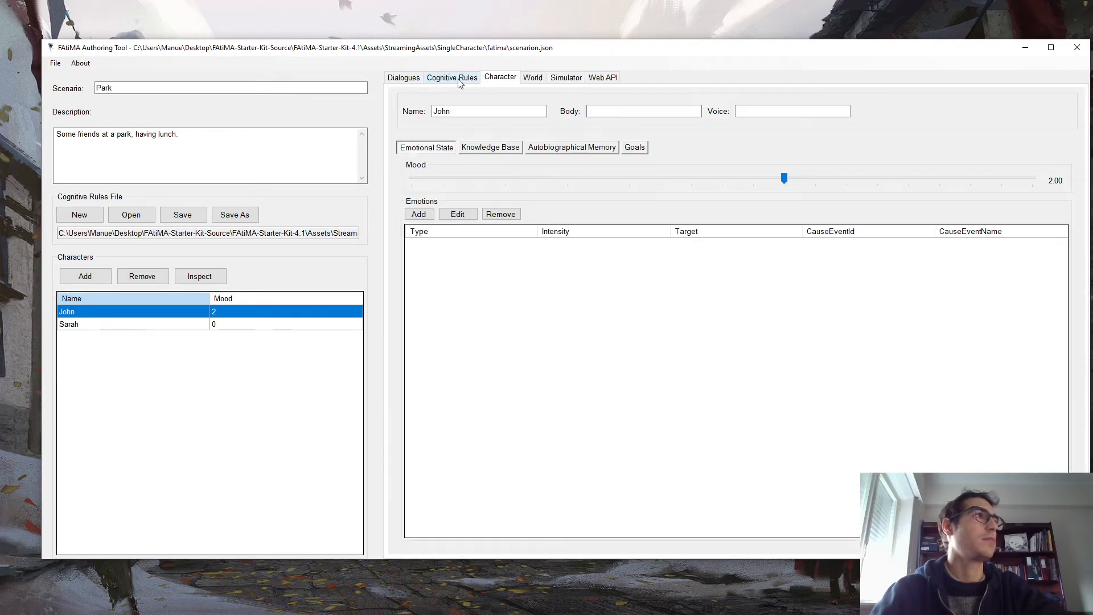
Review the three conditions of the Give(Chocolate) action rule in the emotional decision-making rules.
{"action": "left_click", "coordinate": [447, 78]}
{"action": "left_click", "coordinate": [439, 363]}
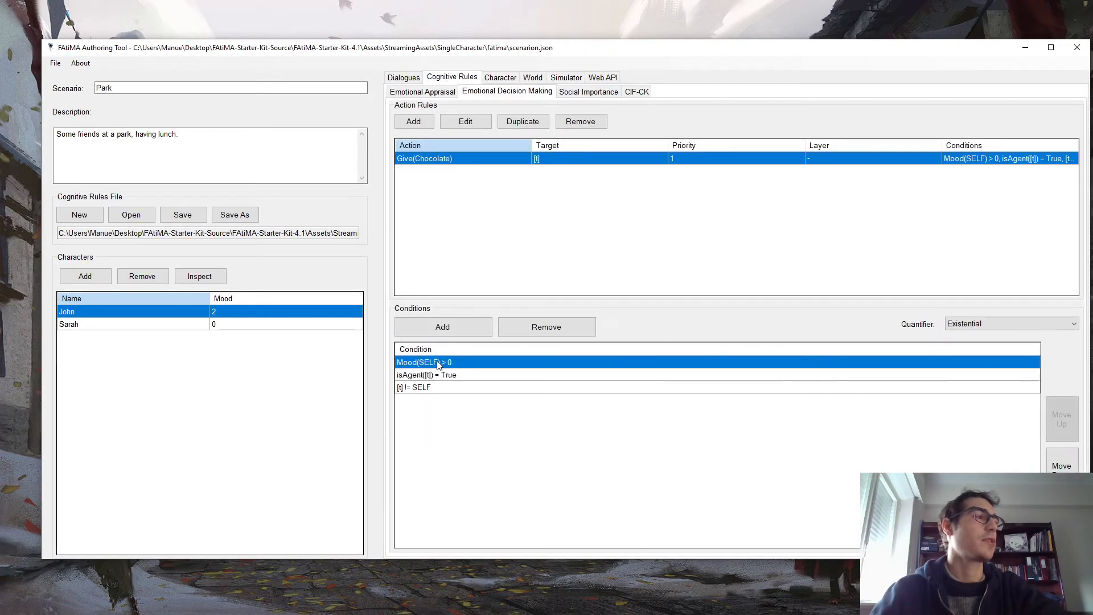
{"action": "left_click", "coordinate": [468, 375]}
{"action": "left_click", "coordinate": [472, 388]}
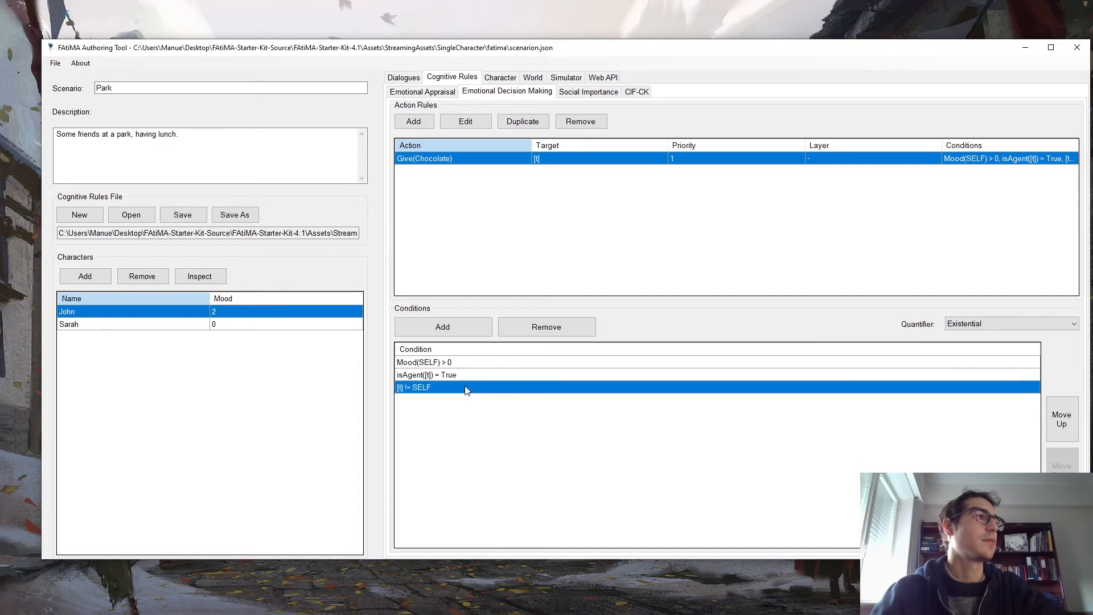
{"action": "left_click", "coordinate": [468, 375]}
{"action": "left_click", "coordinate": [467, 362]}
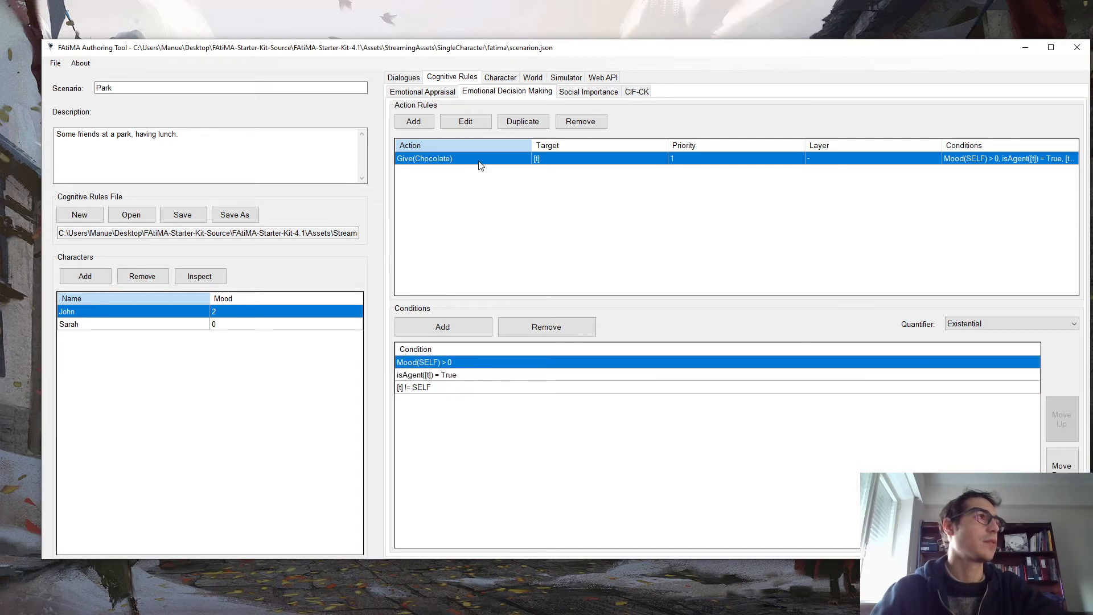
Compare the simulator's Give(Chocolate) action log with the conditions of the action rule.
{"action": "left_click", "coordinate": [408, 78]}
{"action": "left_click", "coordinate": [510, 78]}
{"action": "left_click", "coordinate": [538, 79]}
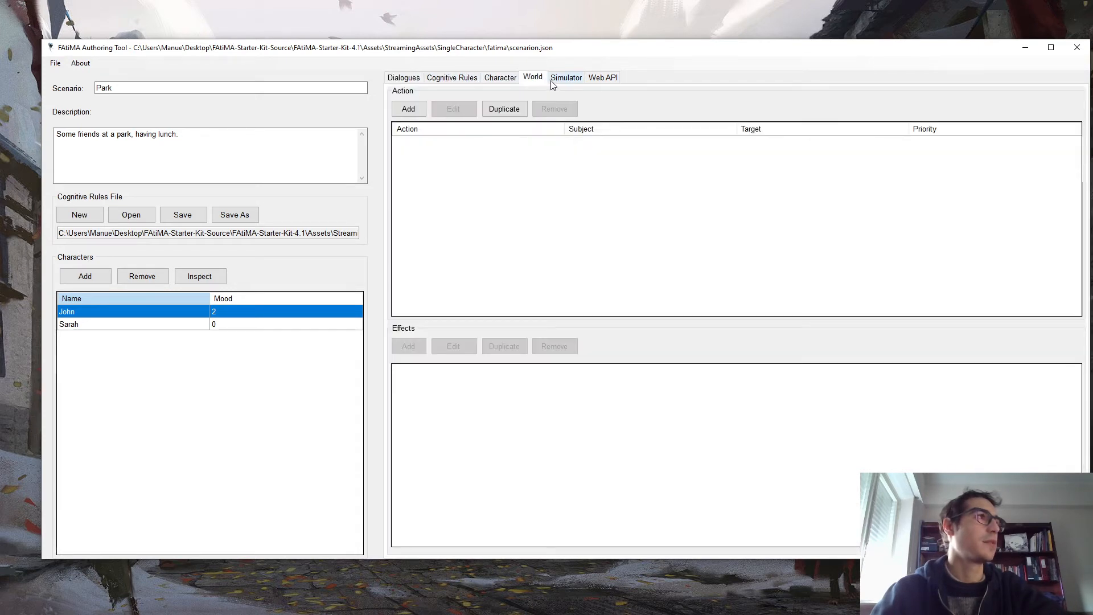
{"action": "left_click", "coordinate": [552, 83]}
{"action": "left_click_drag", "start_coordinate": [418, 142], "coordinate": [546, 139]}
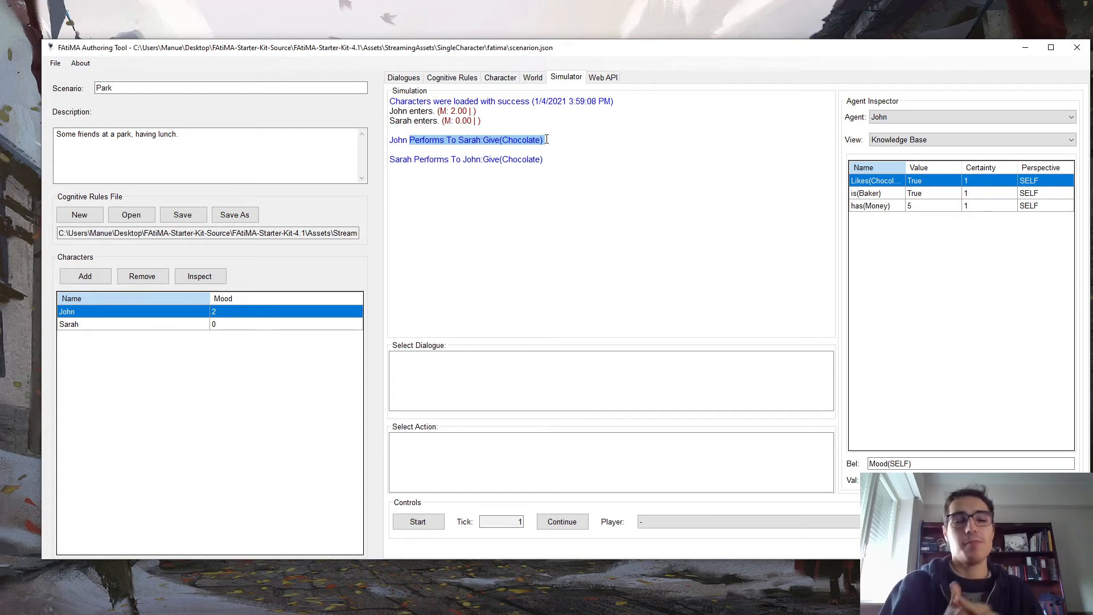
{"action": "left_click", "coordinate": [452, 78]}
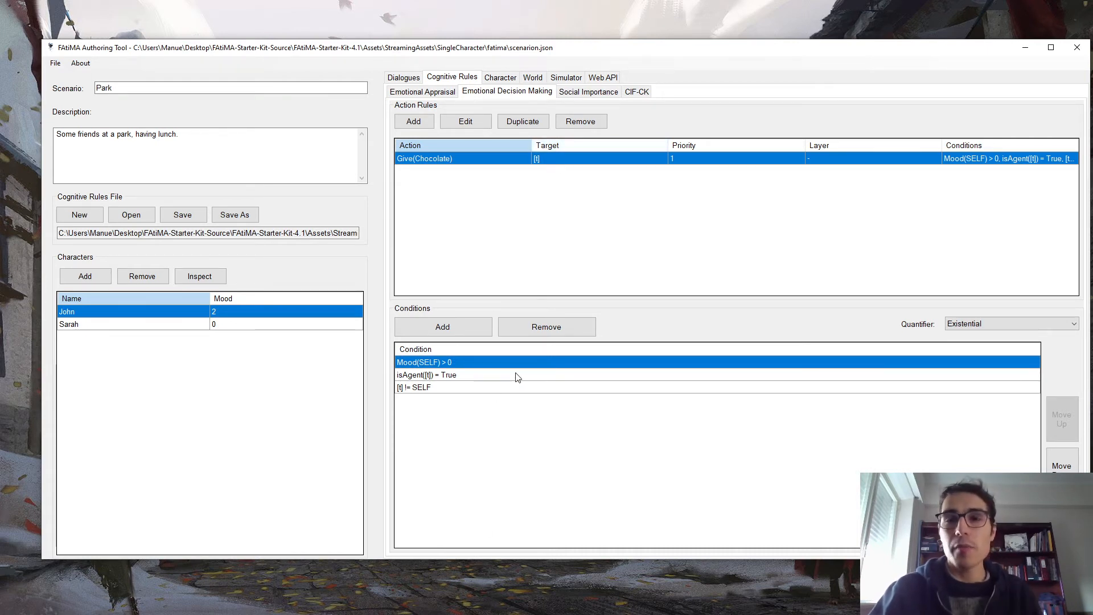
{"action": "left_click", "coordinate": [565, 78]}
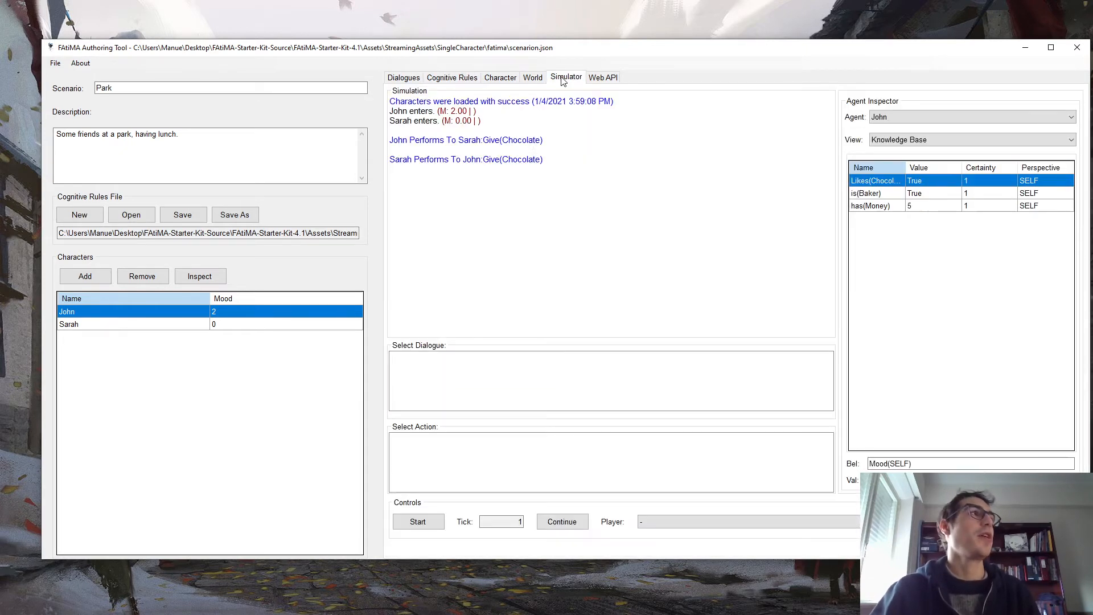
{"action": "triple_click", "coordinate": [433, 144]}
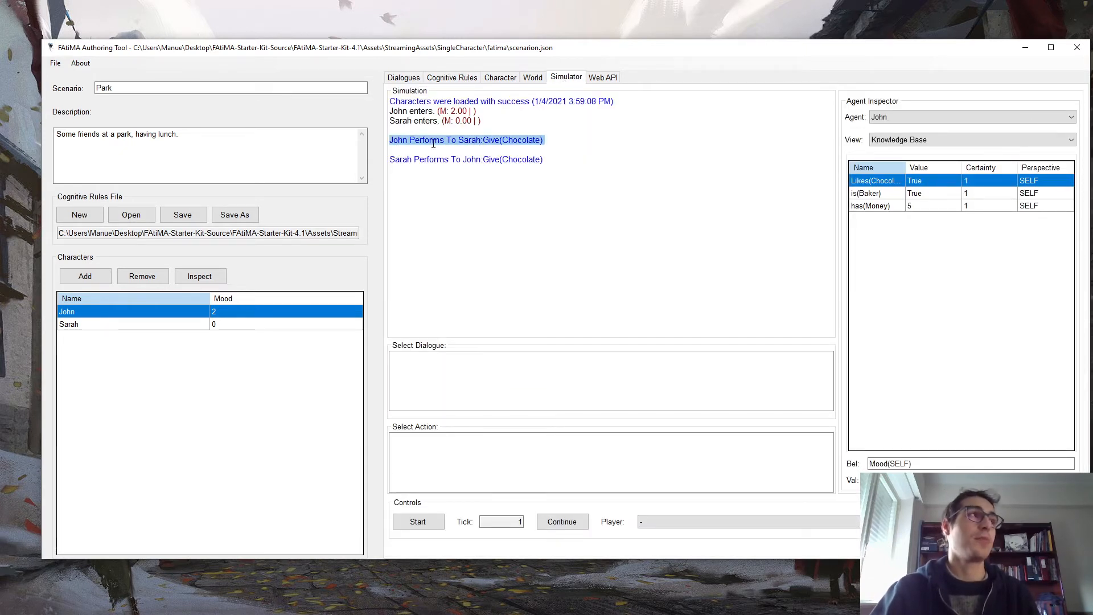
{"action": "left_click", "coordinate": [433, 143]}
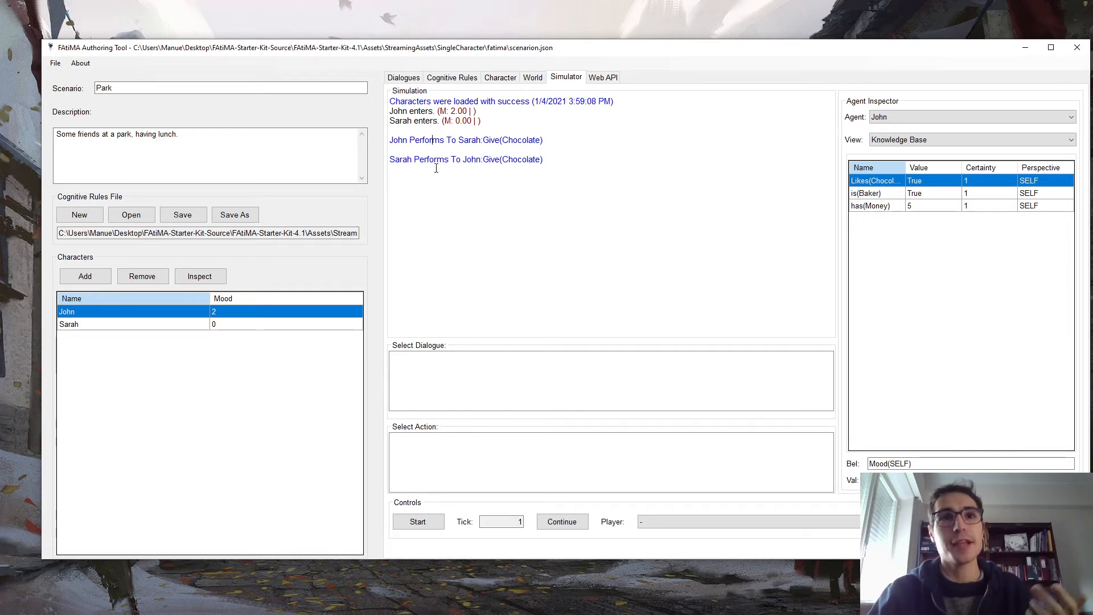
Advance the simulation by five ticks, check the log of repeated actions, and restart the simulation.
{"action": "left_click", "coordinate": [562, 524]}
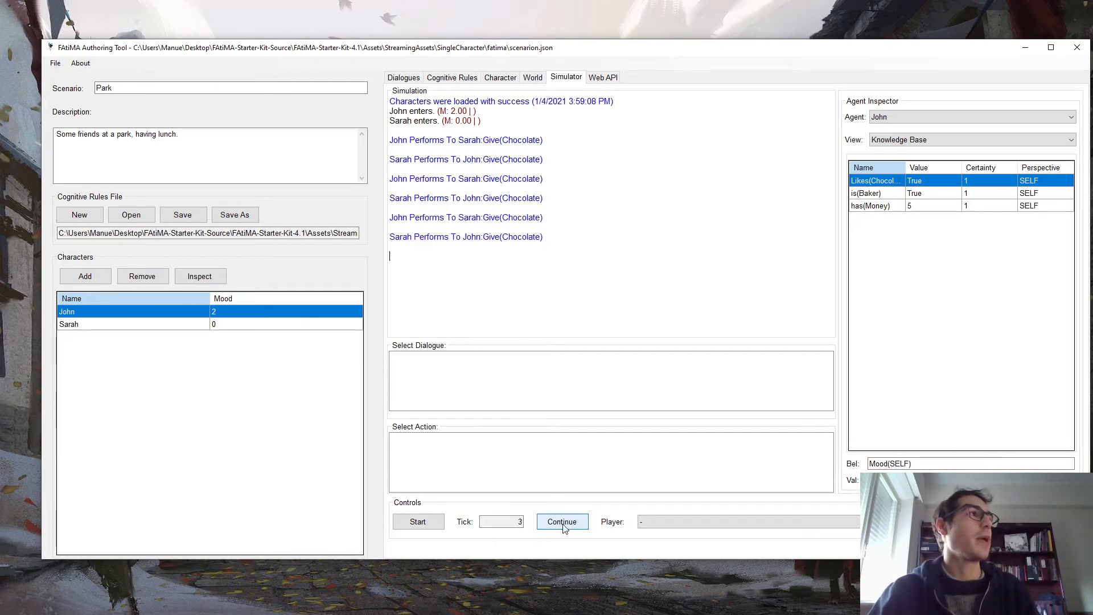
{"action": "left_click", "coordinate": [563, 526]}
{"action": "left_click", "coordinate": [563, 528]}
{"action": "left_click", "coordinate": [563, 528]}
{"action": "left_click", "coordinate": [564, 528]}
{"action": "scroll", "coordinate": [596, 268], "scroll_direction": "up", "scroll_amount": 3}
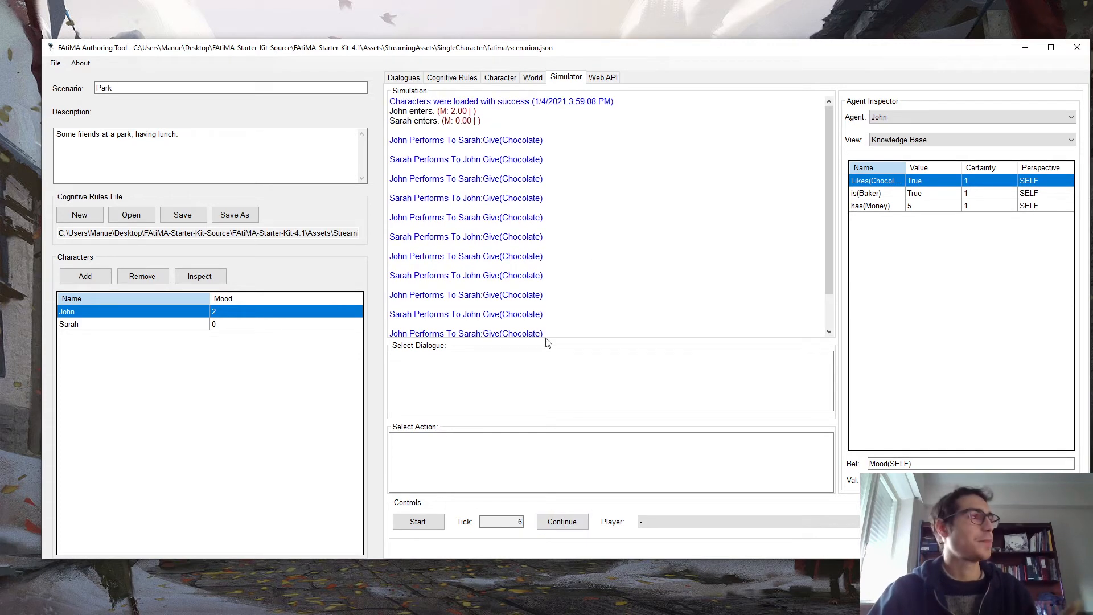
{"action": "left_click", "coordinate": [417, 521]}
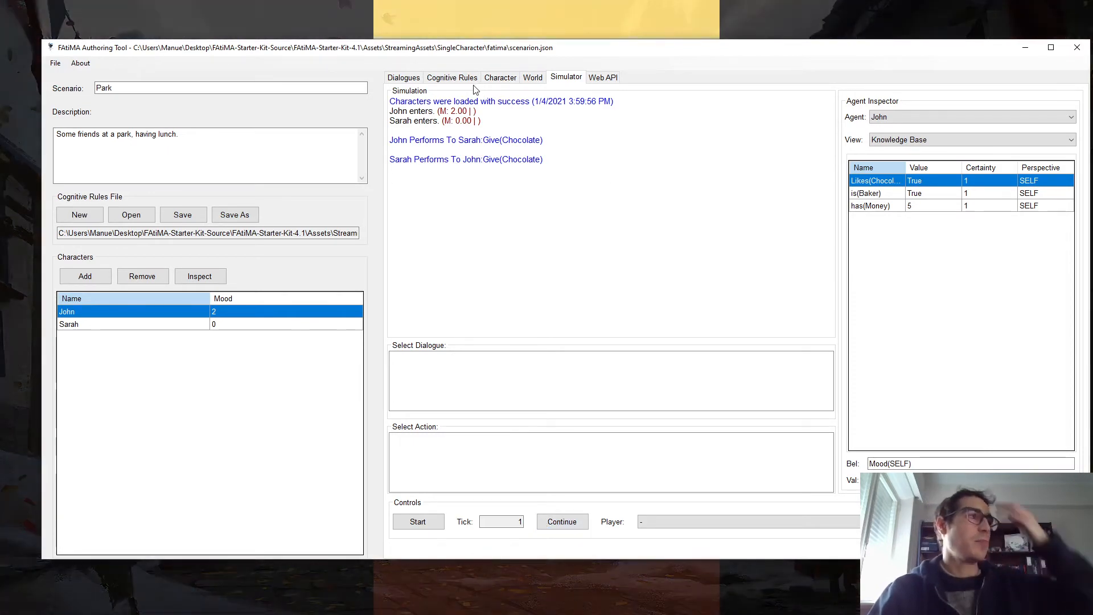
Change the action of the Give(Chocolate) rule to Give([gift]).
{"action": "left_click", "coordinate": [464, 79]}
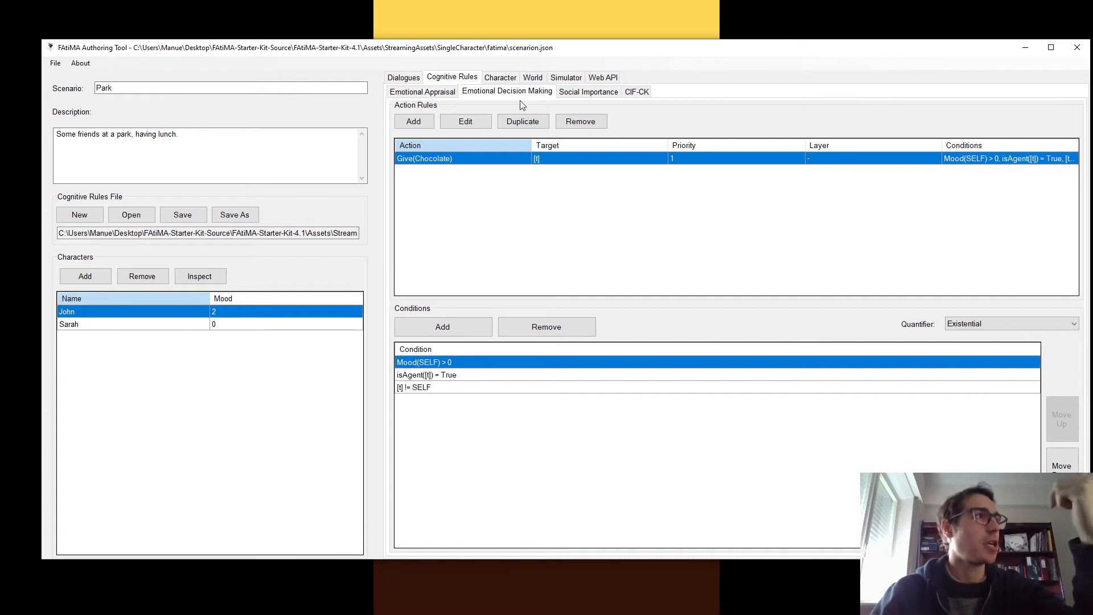
{"action": "left_click", "coordinate": [476, 125]}
{"action": "left_click", "coordinate": [495, 249]}
{"action": "left_click_drag", "start_coordinate": [486, 251], "coordinate": [525, 251]}
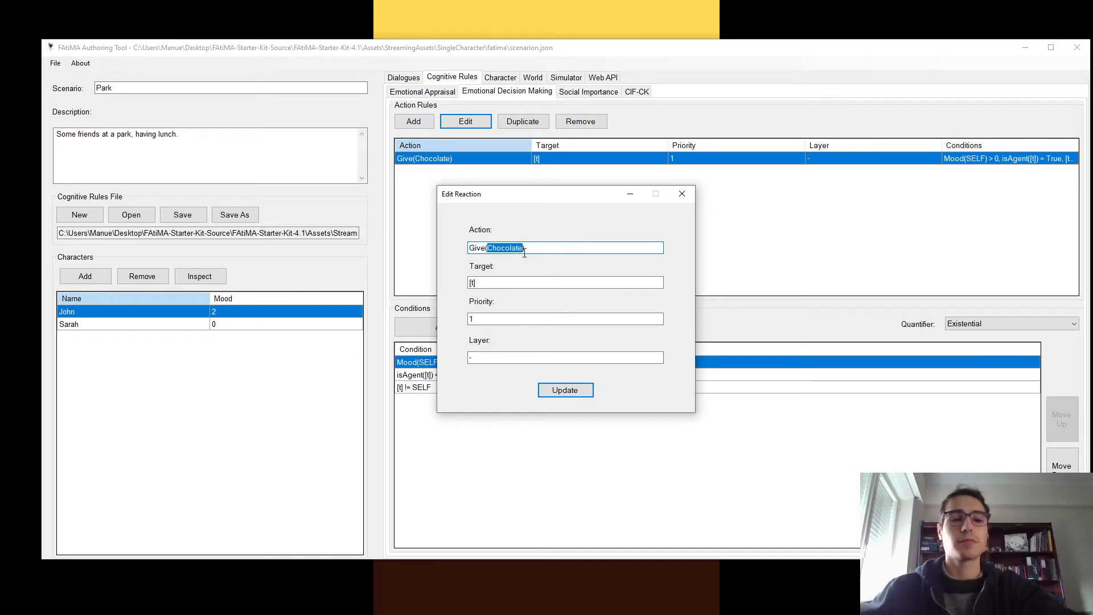
{"action": "type", "text": "[t]"}
{"action": "type", "text": "]"}
{"action": "key", "text": "BackSpace"}
{"action": "key", "text": "BackSpace"}
{"action": "key", "text": "BackSpace"}
{"action": "type", "text": "gift]"}
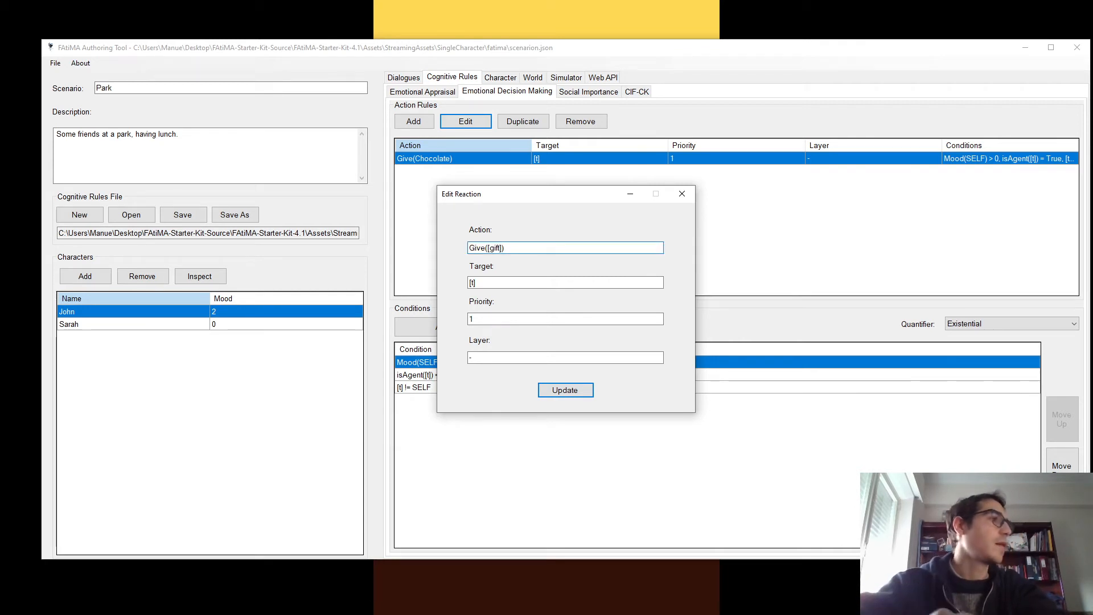
{"action": "left_click", "coordinate": [571, 389]}
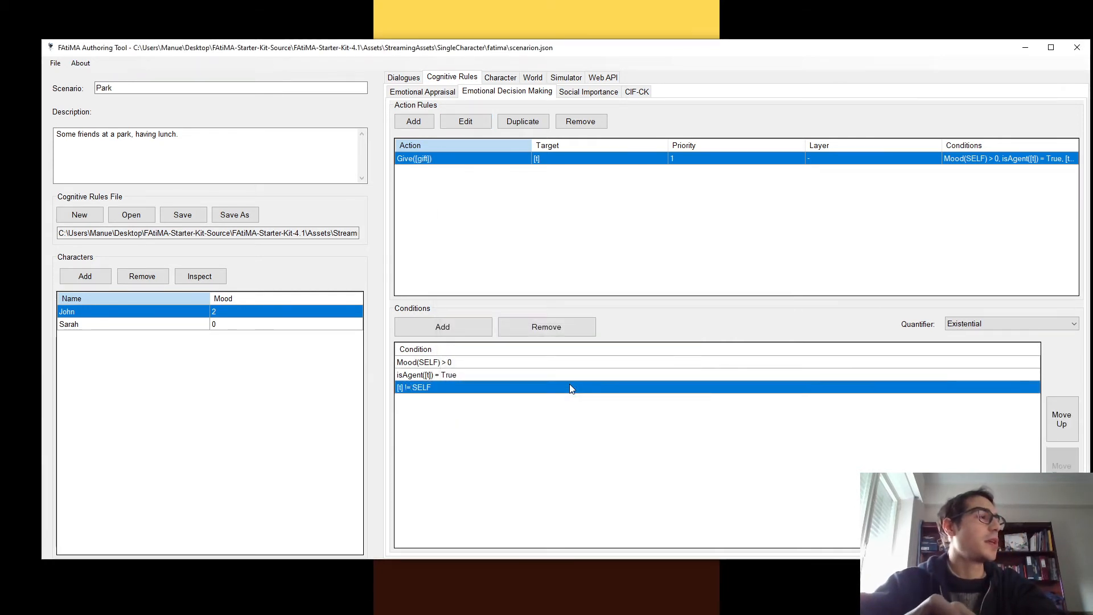
Add the condition Likes([gift]) = True to the Give([gift]) action rule and save the cognitive rules.
{"action": "left_click", "coordinate": [428, 329]}
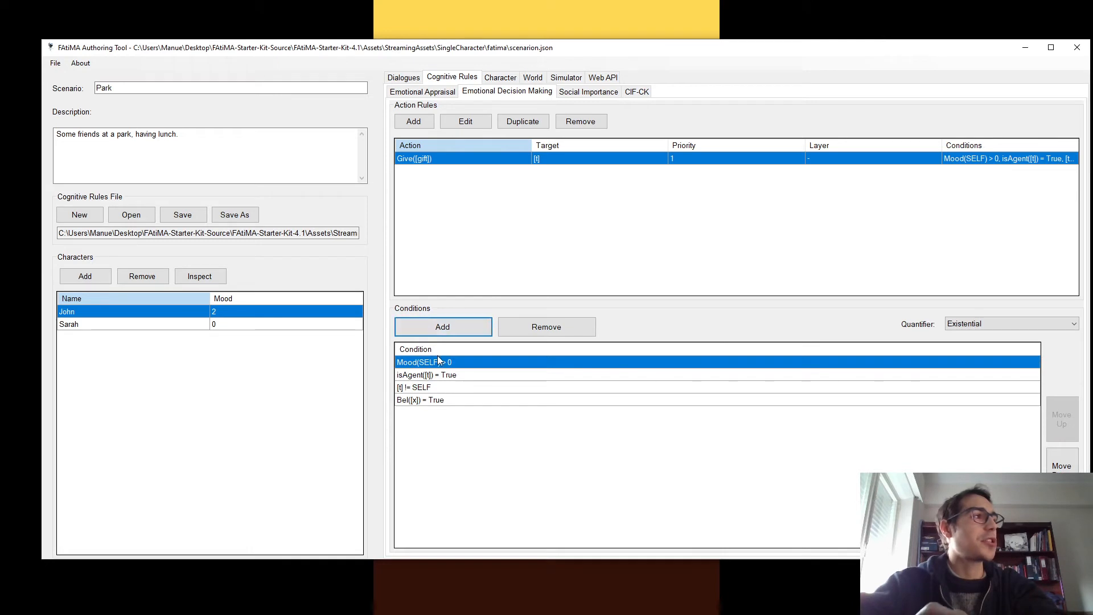
{"action": "left_click", "coordinate": [457, 402]}
{"action": "left_click", "coordinate": [456, 402]}
{"action": "type", "text": "Likes([gift]"}
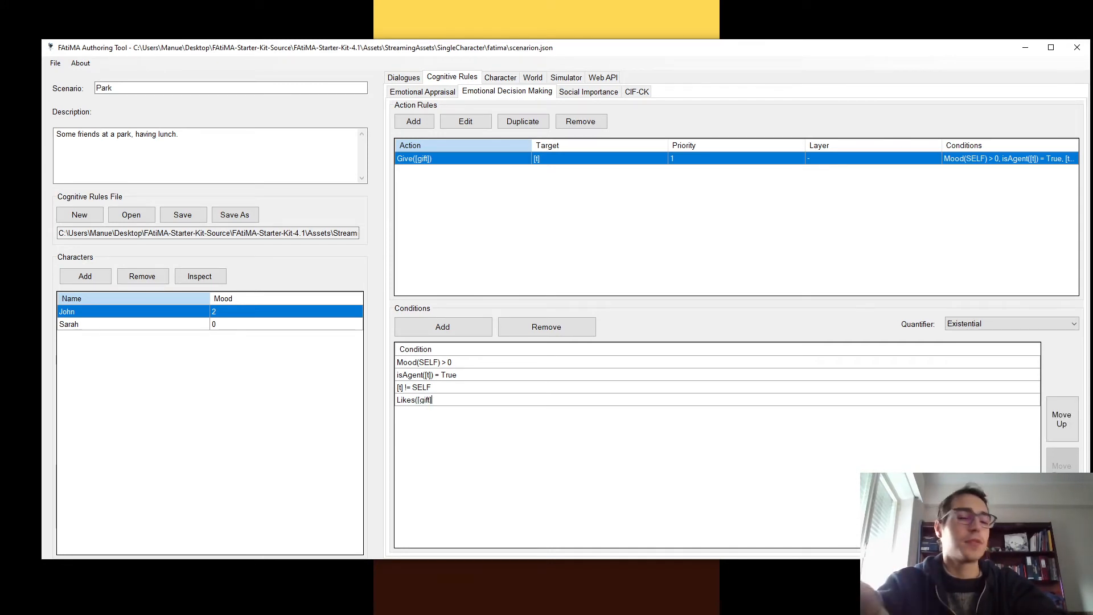
{"action": "type", "text": ") = "}
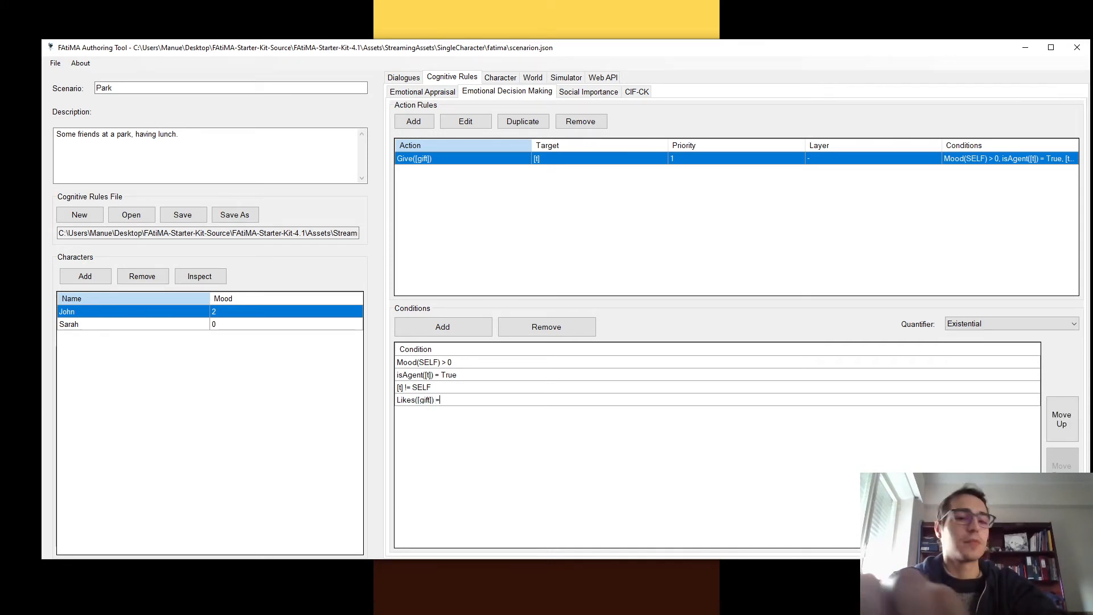
{"action": "type", "text": "Tr"}
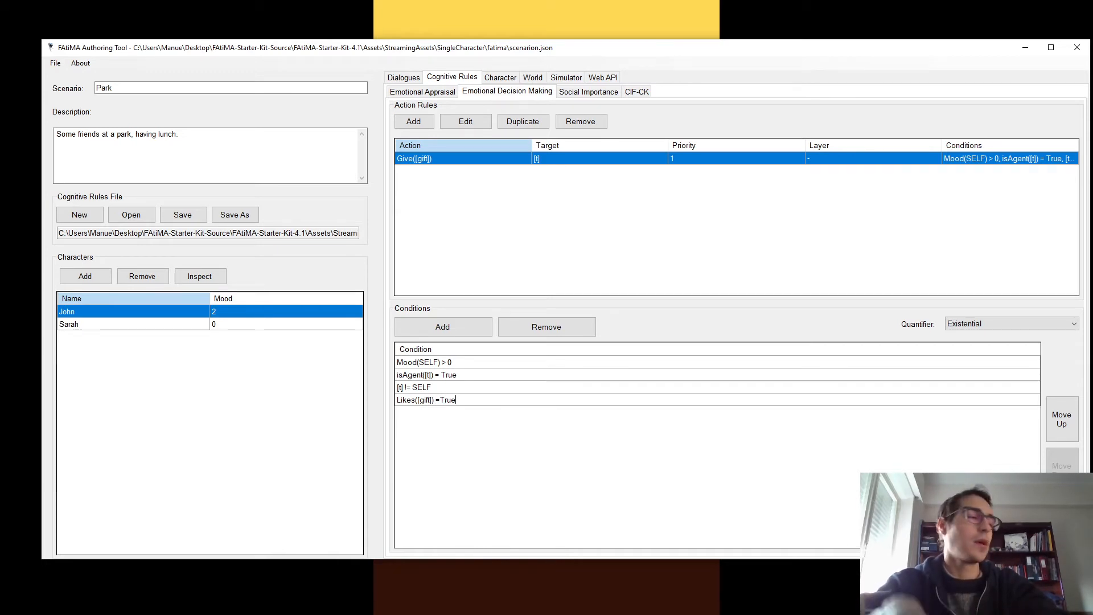
{"action": "type", "text": "ue"}
{"action": "key", "text": "Return"}
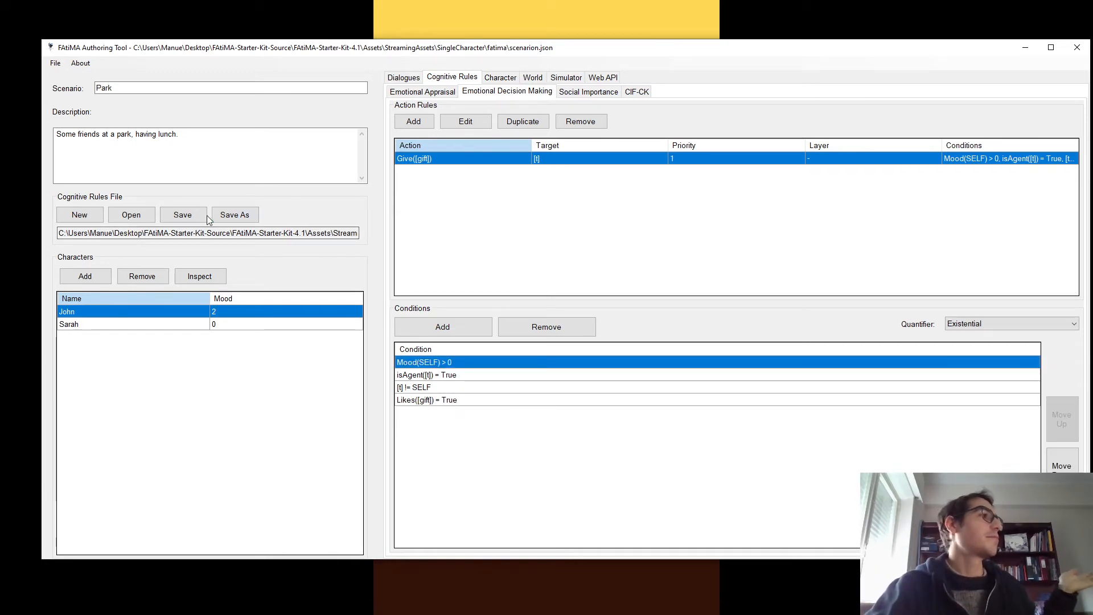
{"action": "left_click", "coordinate": [182, 215]}
Rename the selected character's Likes(Chocolate) belief to Likes(Flower) in its knowledge base.
{"action": "left_click", "coordinate": [404, 77]}
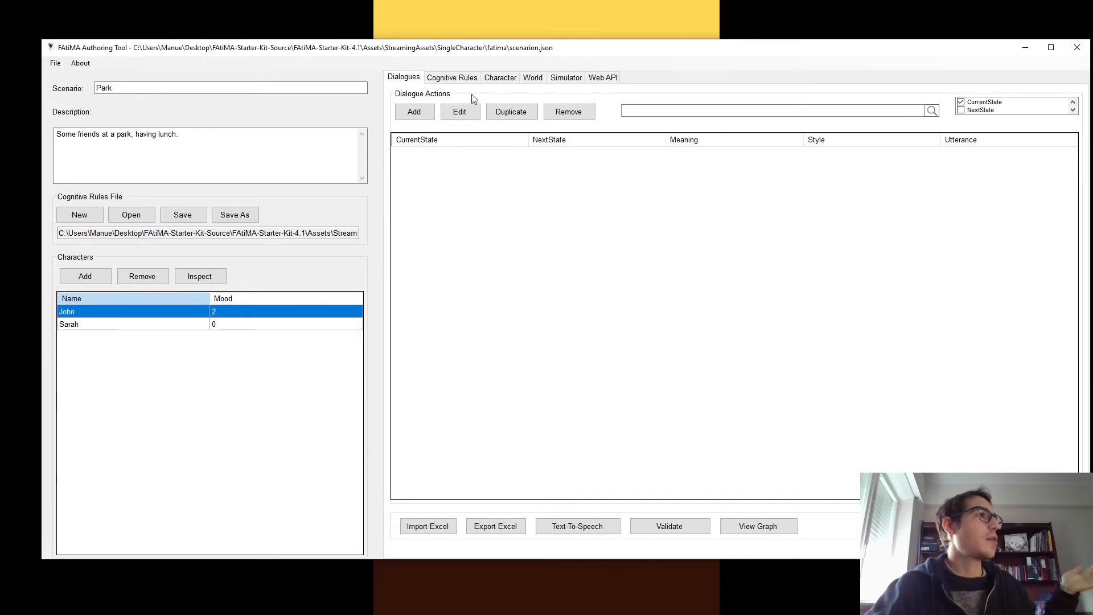
{"action": "left_click", "coordinate": [452, 78]}
{"action": "left_click", "coordinate": [501, 77]}
{"action": "left_click", "coordinate": [488, 149]}
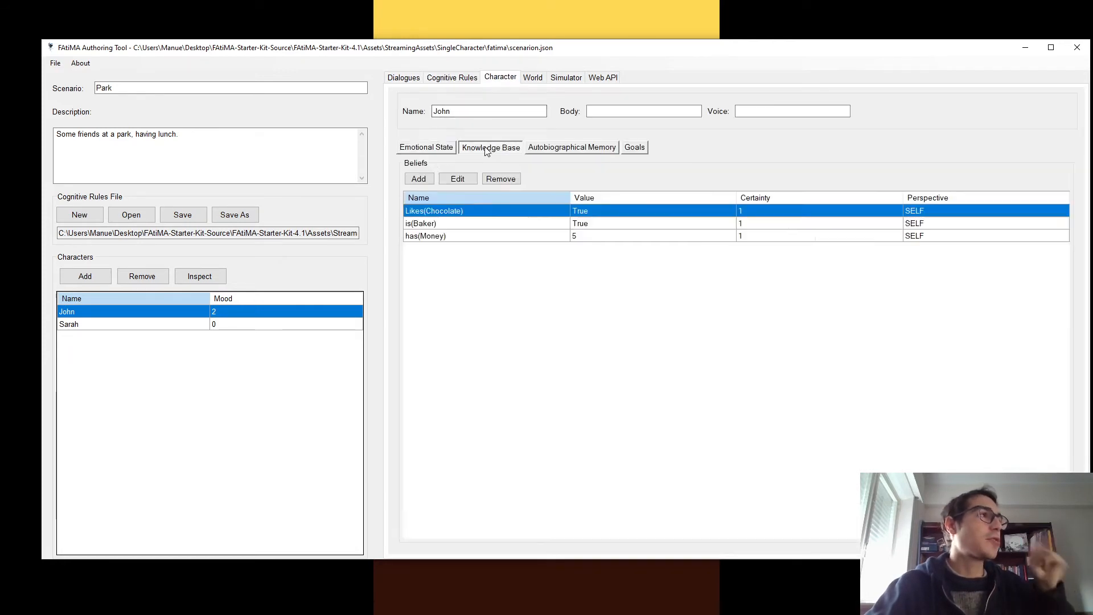
{"action": "double_click", "coordinate": [454, 211]}
{"action": "left_click", "coordinate": [504, 244]}
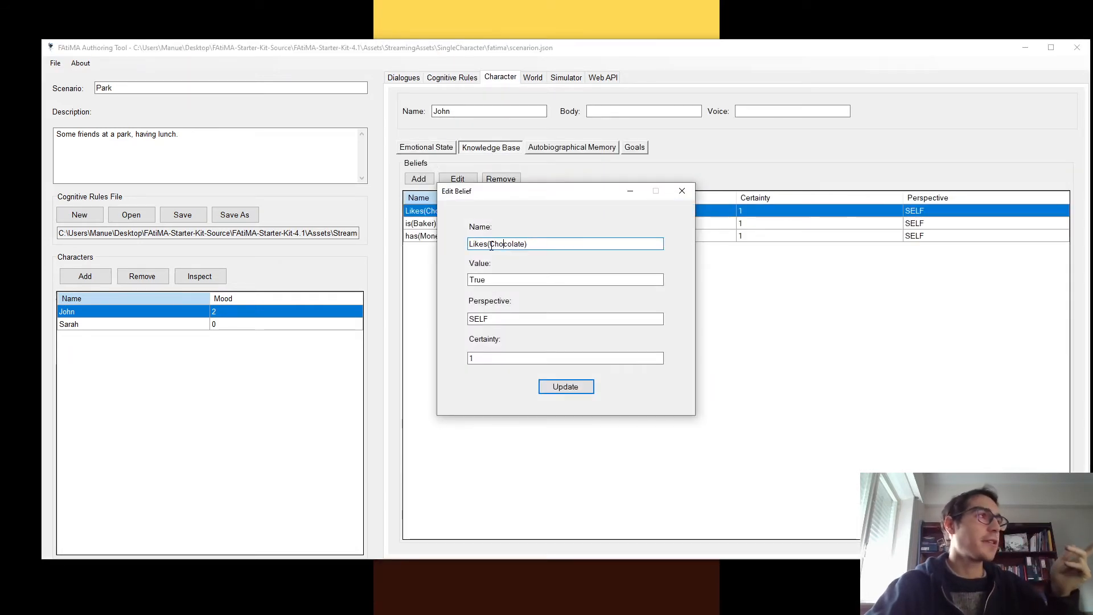
{"action": "double_click", "coordinate": [523, 246]}
{"action": "type", "text": "Flower"}
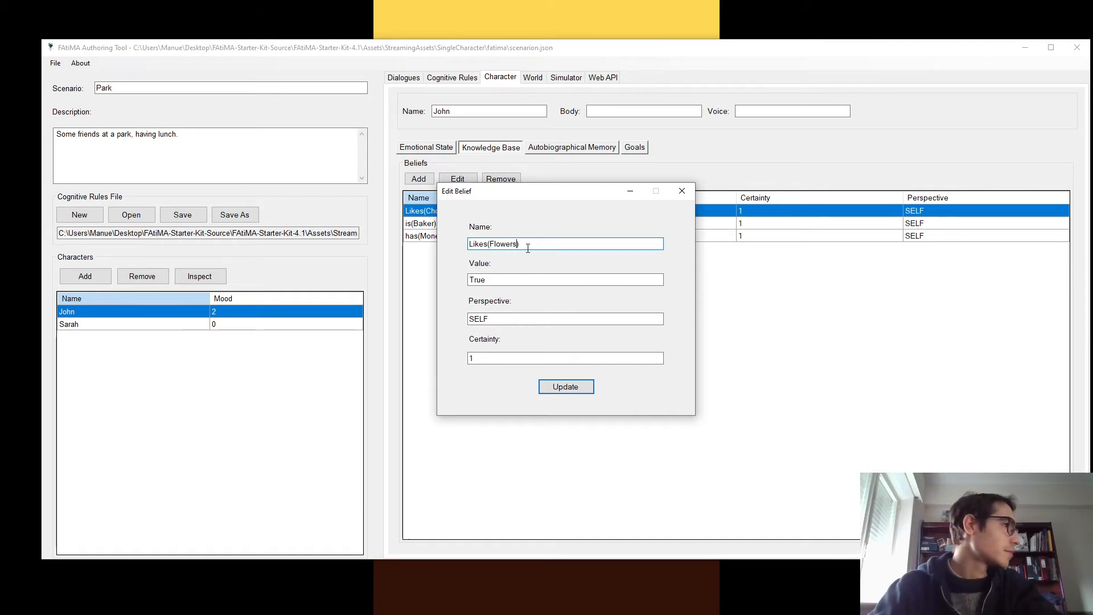
{"action": "left_click", "coordinate": [570, 387]}
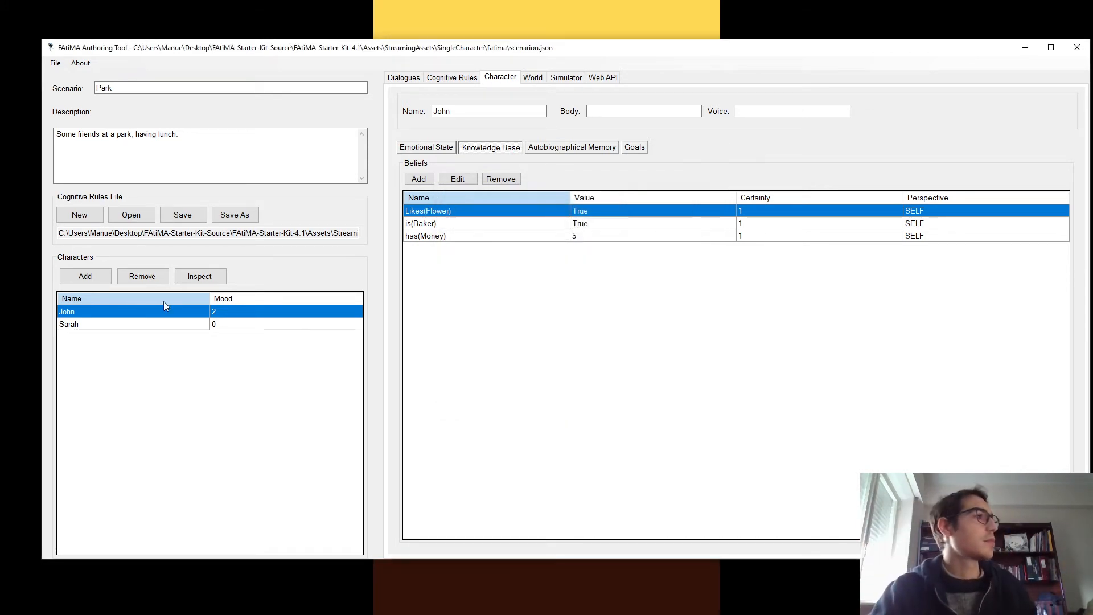
Save the cognitive rules and the scenario, and rerun the simulation to test the [gift] variable.
{"action": "left_click", "coordinate": [183, 215]}
{"action": "left_click", "coordinate": [56, 63]}
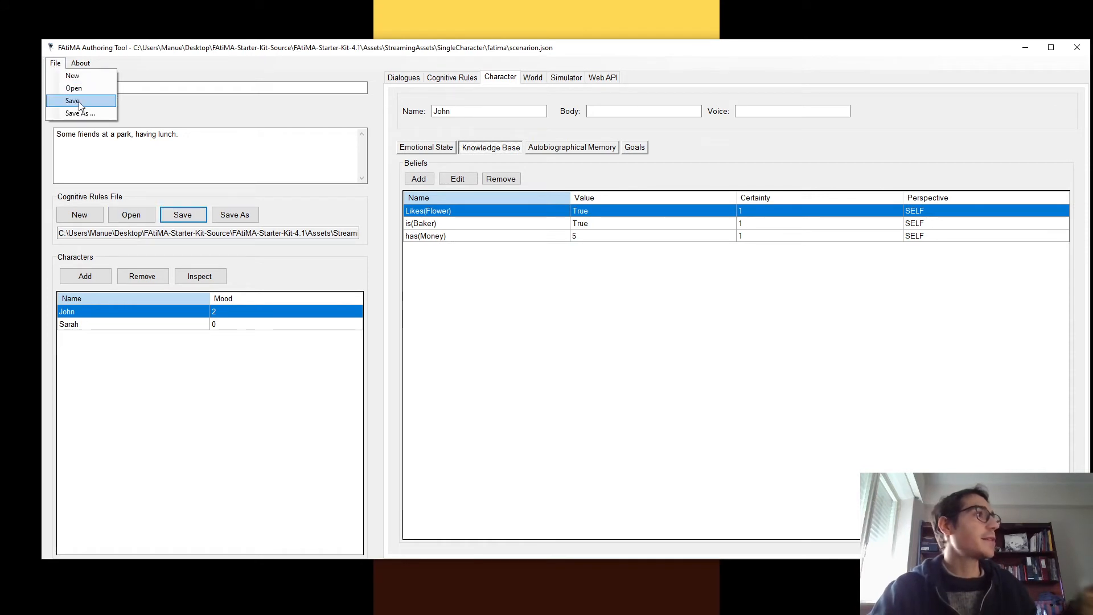
{"action": "left_click", "coordinate": [74, 101]}
{"action": "left_click", "coordinate": [565, 77]}
{"action": "left_click", "coordinate": [417, 521]}
{"action": "left_click", "coordinate": [450, 151]}
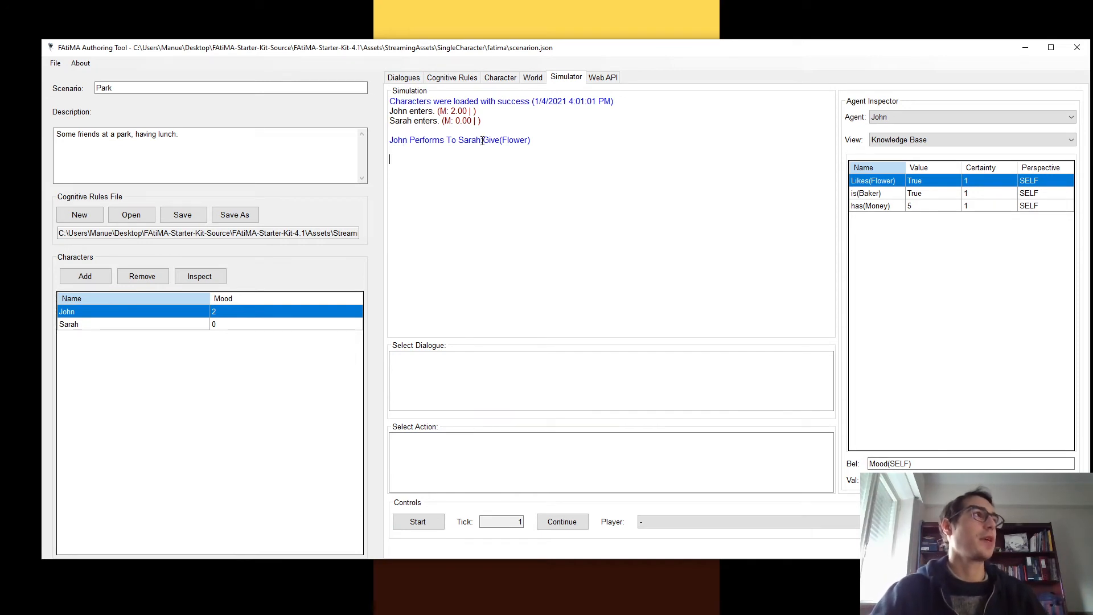
Inspect the second character's emotional state in the simulator, then restart the simulation and check the agent inspector again.
{"action": "left_click", "coordinate": [929, 118]}
{"action": "left_click", "coordinate": [925, 138]}
{"action": "left_click", "coordinate": [925, 139]}
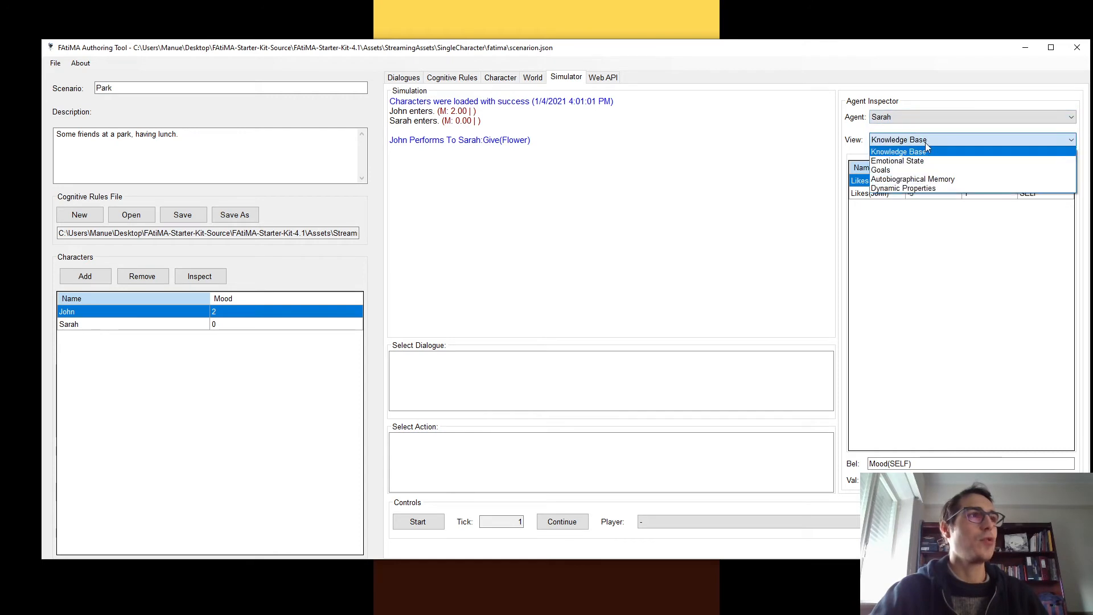
{"action": "left_click", "coordinate": [926, 160]}
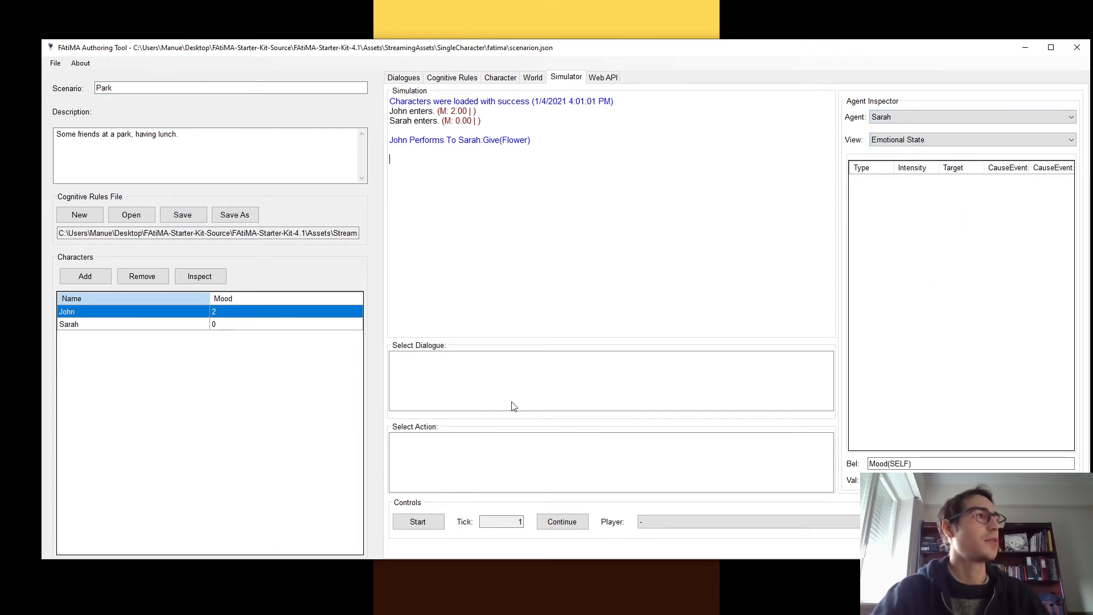
{"action": "left_click", "coordinate": [438, 520]}
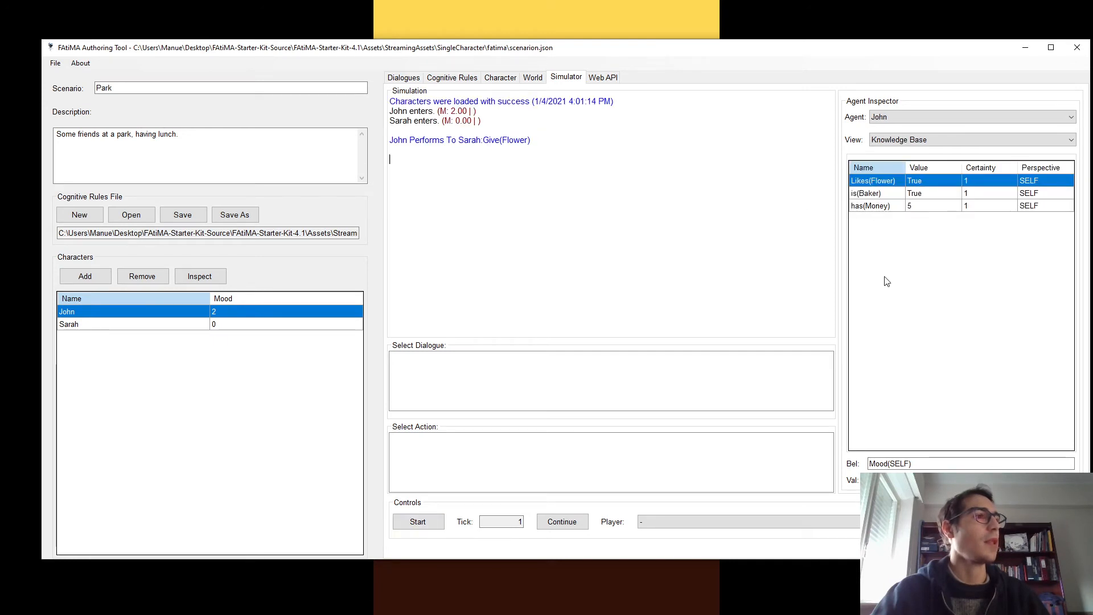
{"action": "left_click", "coordinate": [925, 141]}
{"action": "left_click", "coordinate": [927, 268]}
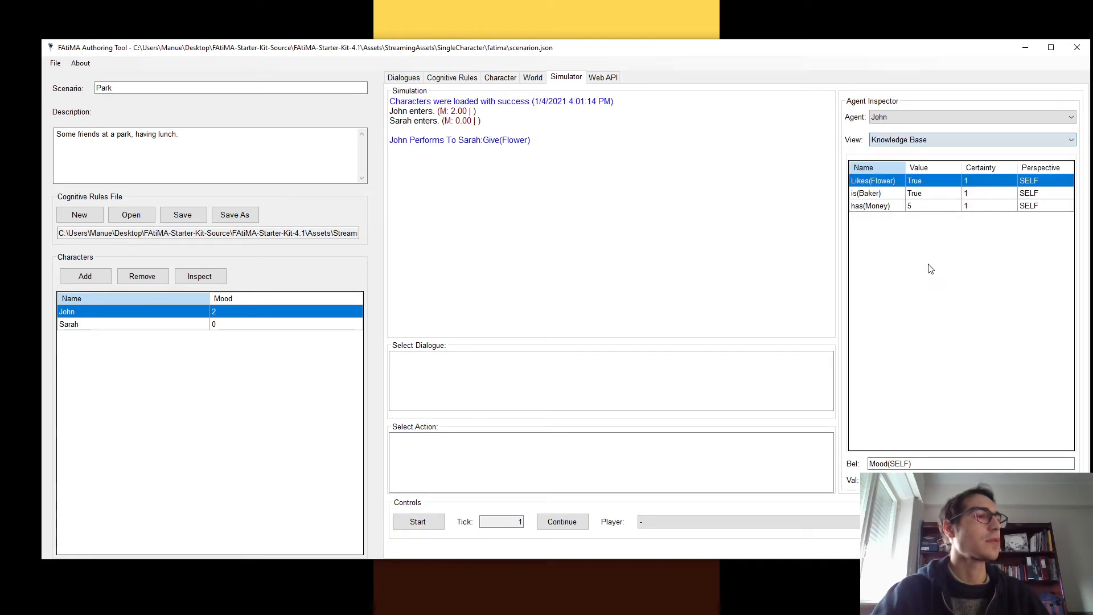
Review the two Give([gift]) appraisal rules and the condition of the rule with negative desirability.
{"action": "left_click", "coordinate": [519, 80]}
{"action": "left_click", "coordinate": [459, 81]}
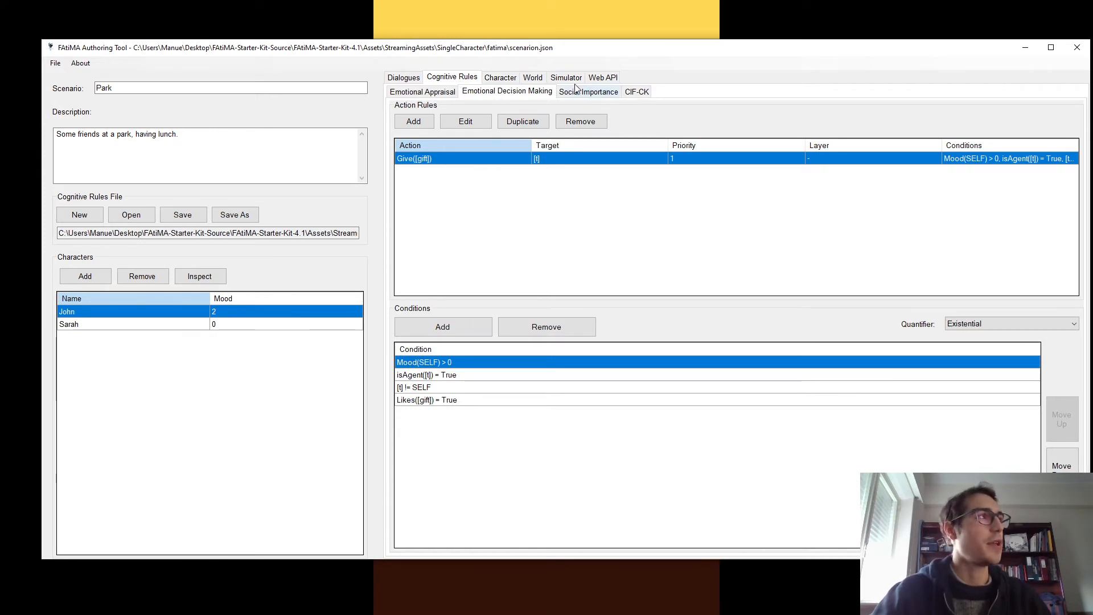
{"action": "left_click", "coordinate": [433, 91]}
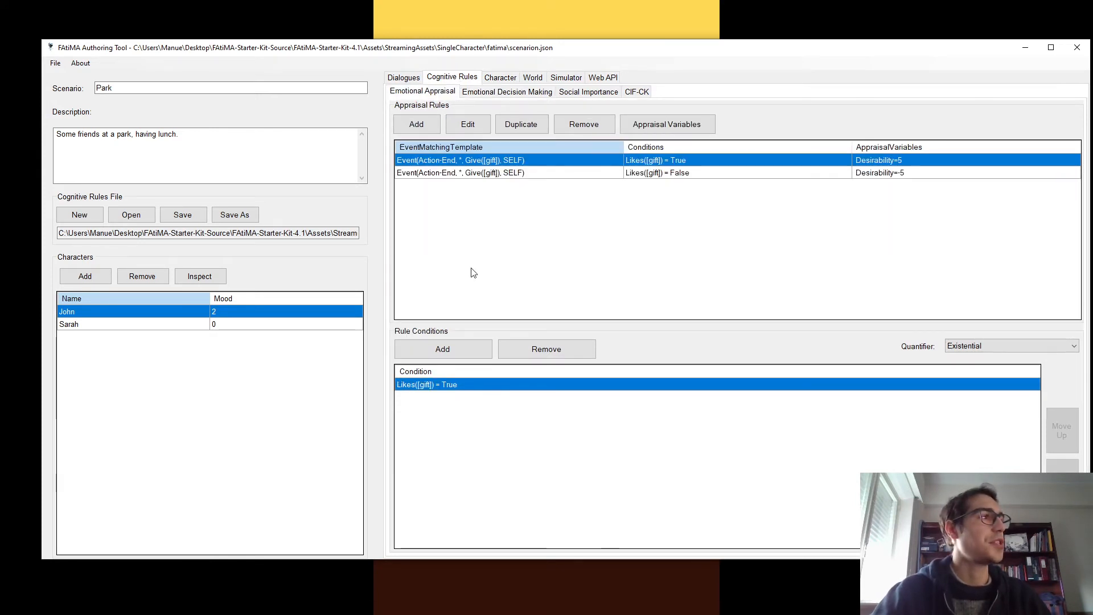
{"action": "left_click", "coordinate": [502, 174]}
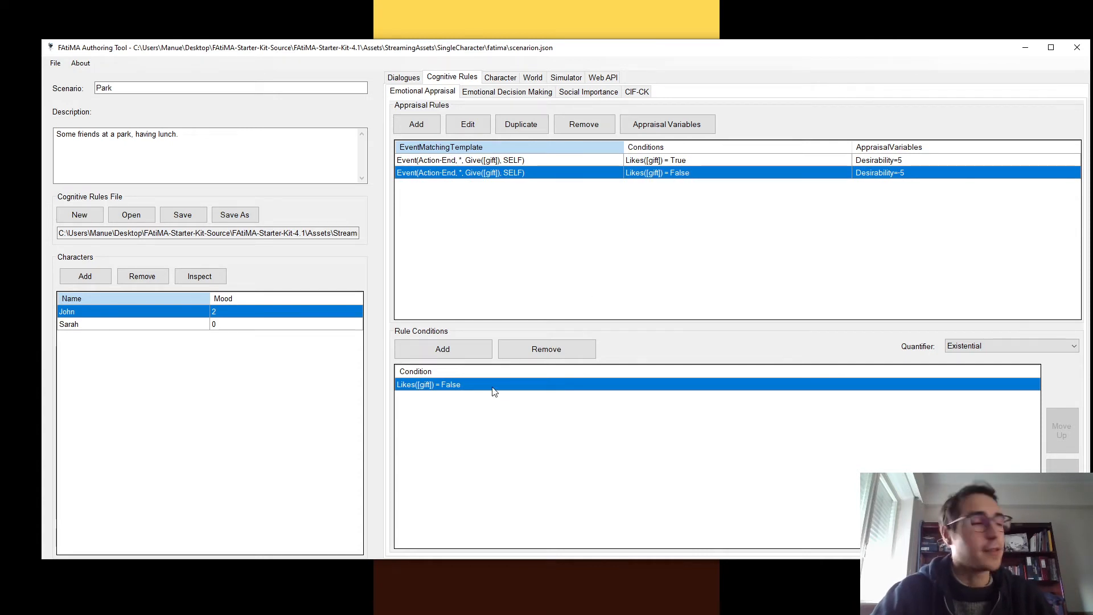
Compare the conditions of the two Give([gift]) appraisal rules and remove Likes([gift]) = False from the rule with negative desirability.
{"action": "left_click", "coordinate": [425, 386]}
{"action": "left_click", "coordinate": [472, 383]}
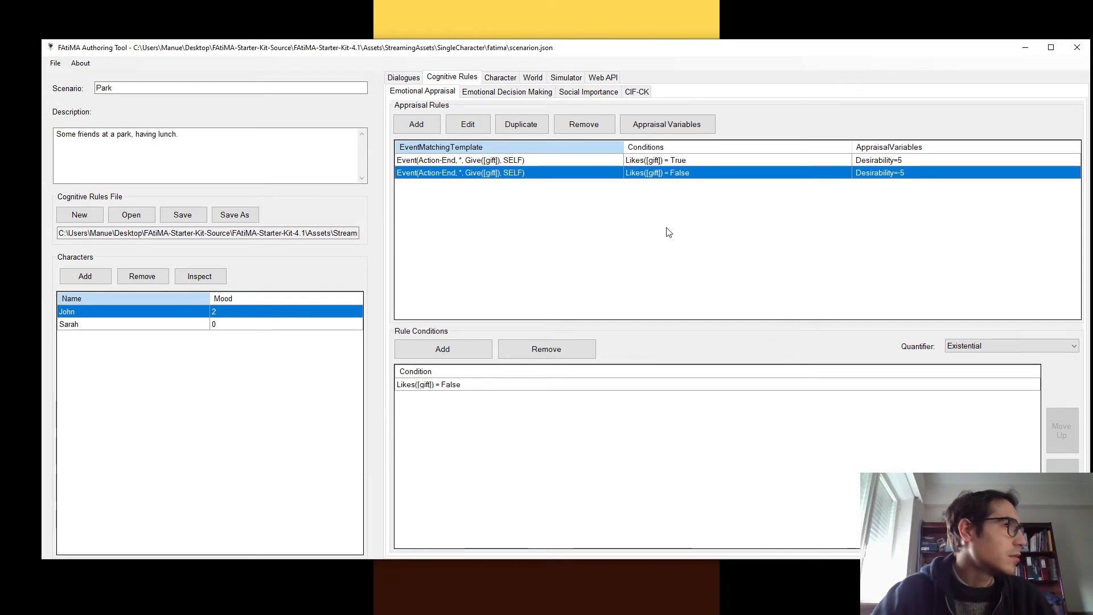
{"action": "left_click", "coordinate": [682, 161]}
{"action": "left_click", "coordinate": [682, 176]}
{"action": "left_click", "coordinate": [474, 383]}
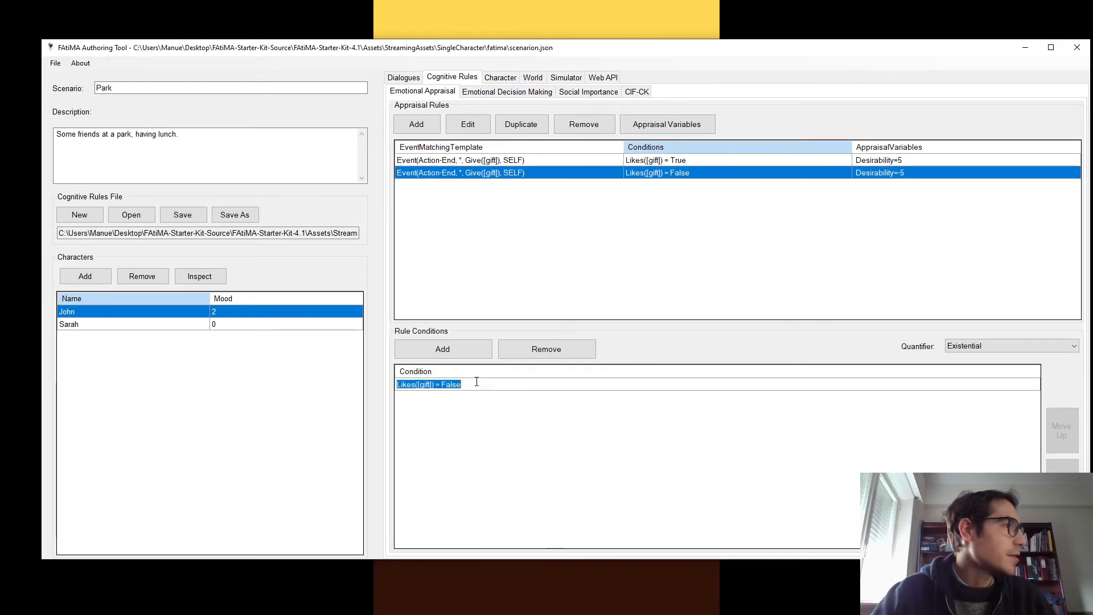
{"action": "left_click", "coordinate": [571, 219]}
{"action": "left_click", "coordinate": [565, 172]}
{"action": "left_click", "coordinate": [560, 161]}
{"action": "left_click", "coordinate": [548, 171]}
{"action": "left_click", "coordinate": [520, 387]}
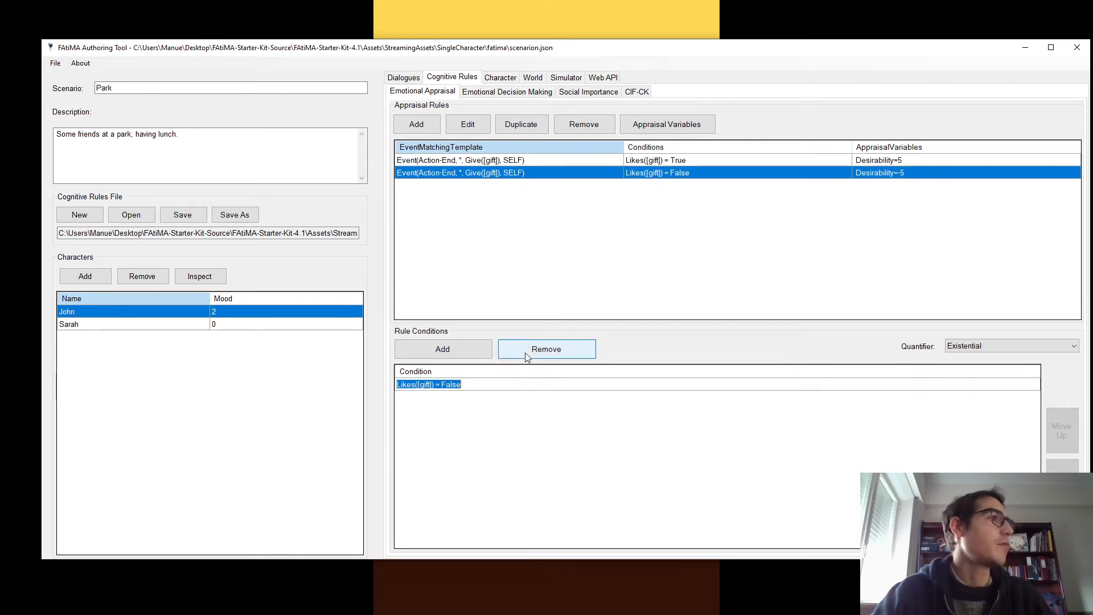
{"action": "left_click", "coordinate": [514, 388]}
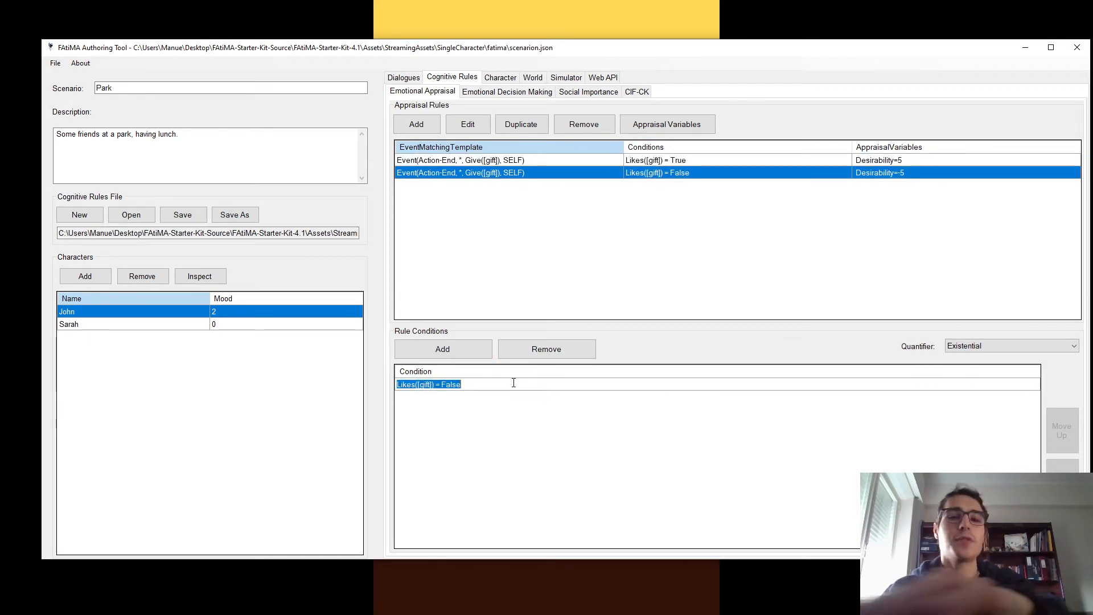
{"action": "left_click", "coordinate": [555, 352]}
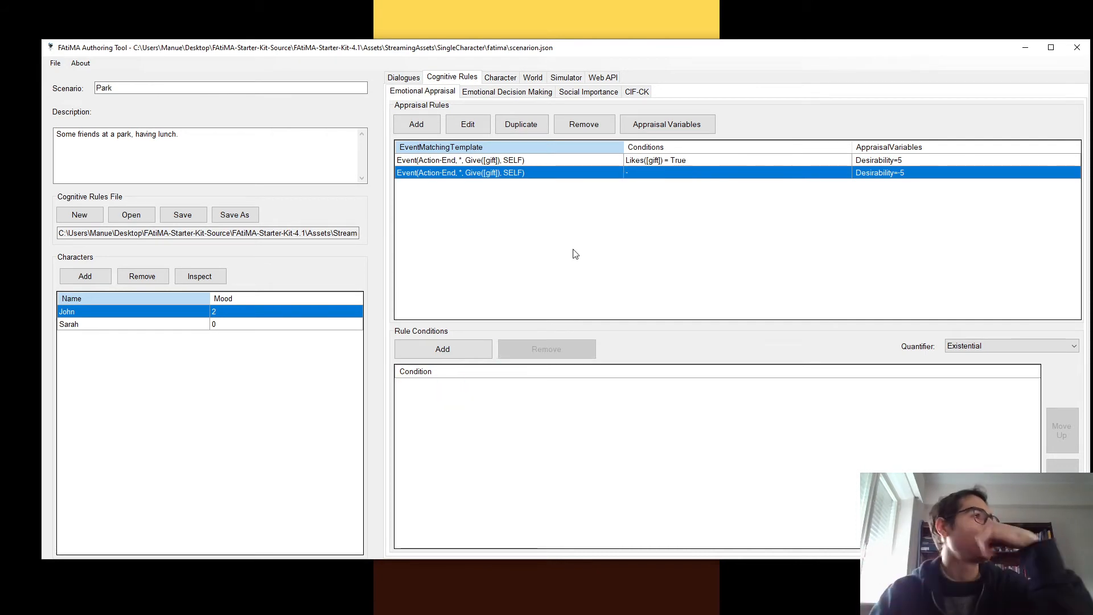
Save the cognitive rules and restart the simulation.
{"action": "left_click", "coordinate": [182, 215]}
{"action": "left_click", "coordinate": [566, 77]}
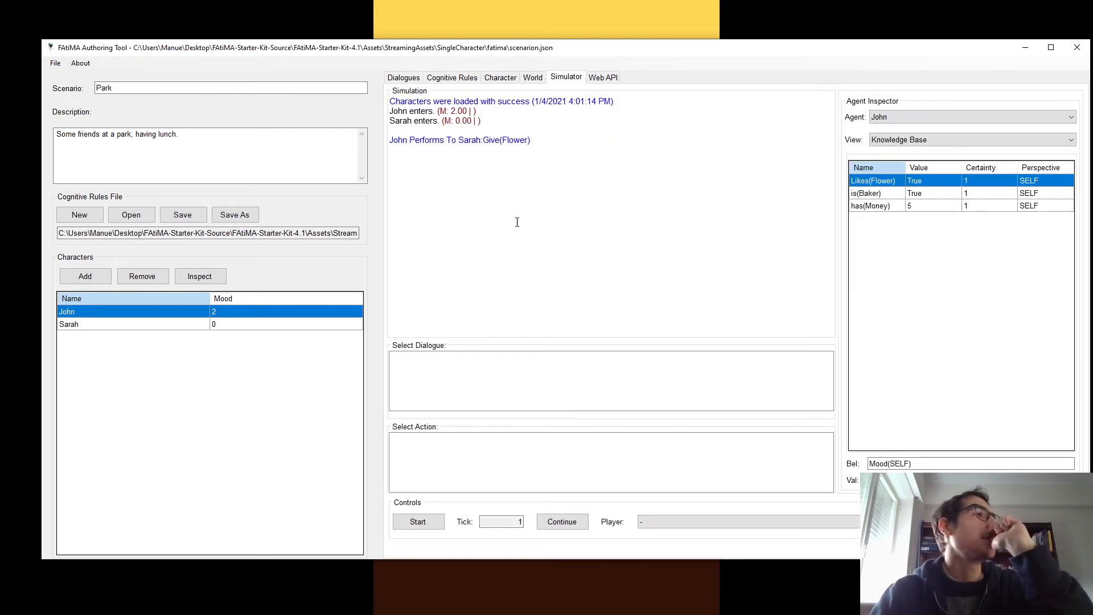
{"action": "left_click", "coordinate": [418, 522]}
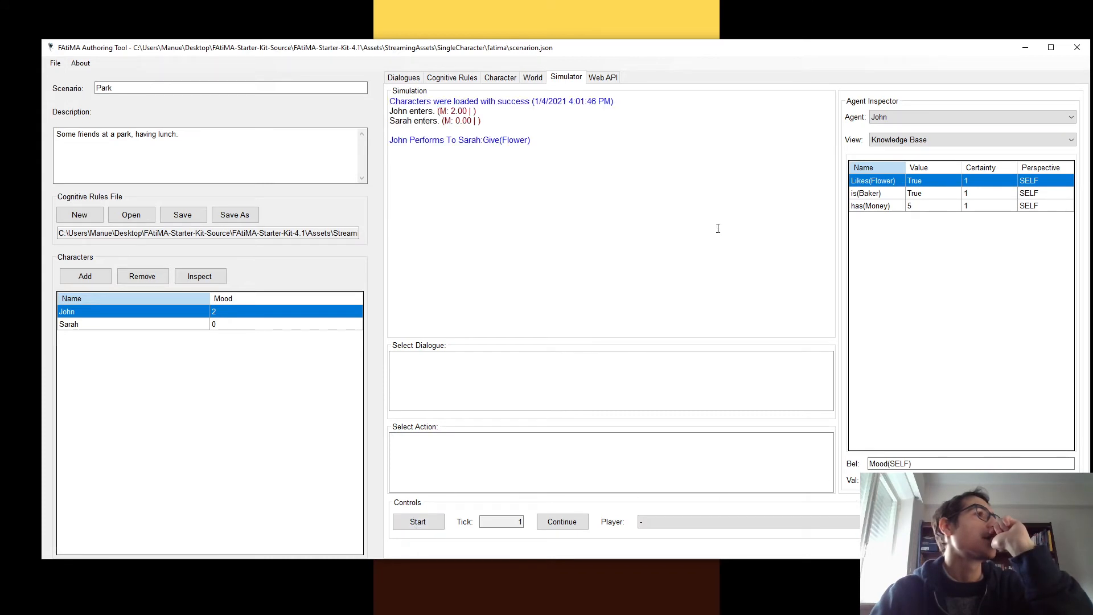
Inspect the second character's emotional state in the agent inspector.
{"action": "left_click", "coordinate": [886, 142]}
{"action": "left_click", "coordinate": [888, 159]}
{"action": "left_click", "coordinate": [899, 117]}
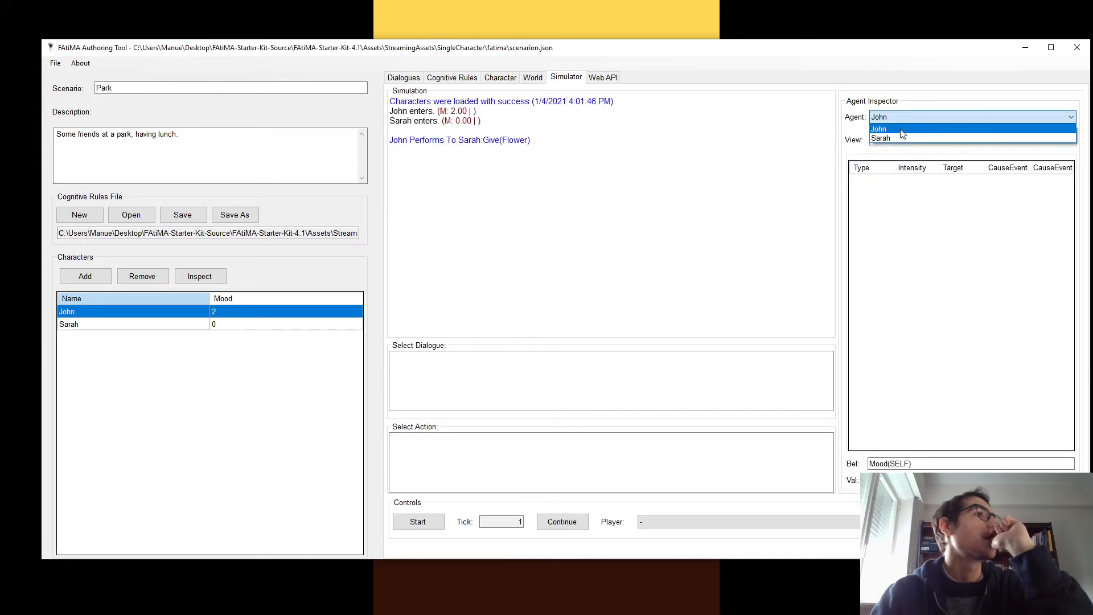
{"action": "left_click", "coordinate": [901, 139]}
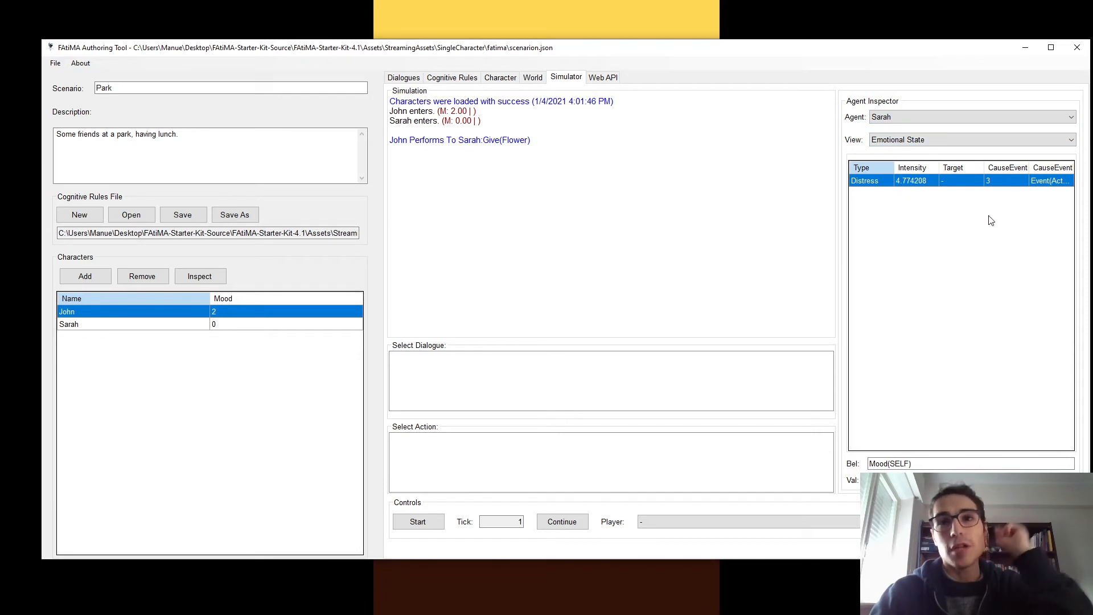
Check the selected character's beliefs and the emotional appraisal rules.
{"action": "left_click", "coordinate": [452, 77]}
{"action": "left_click", "coordinate": [501, 77]}
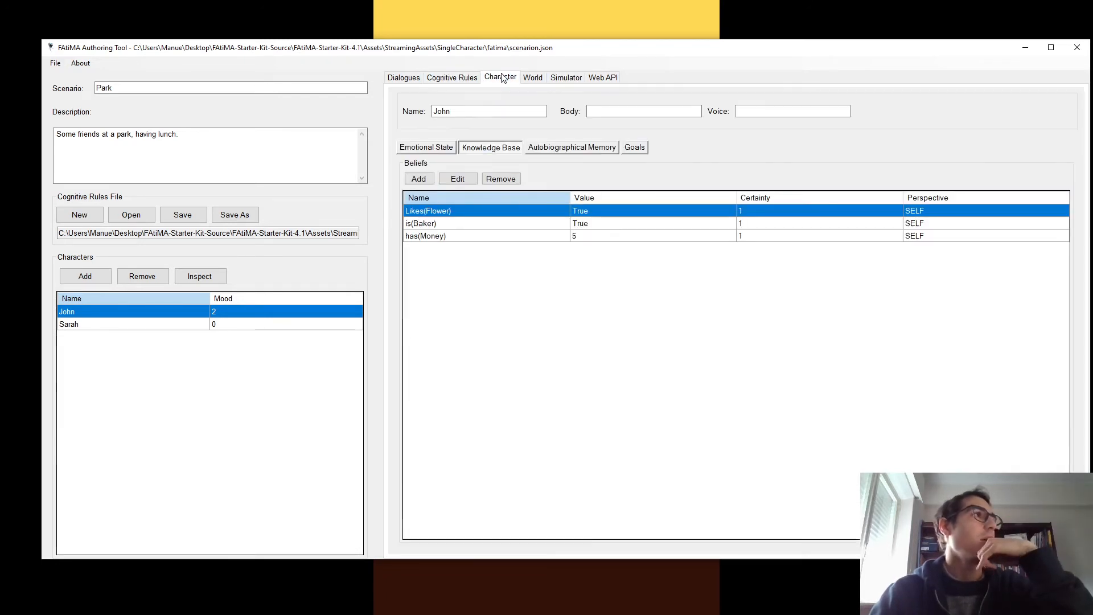
{"action": "left_click", "coordinate": [452, 77]}
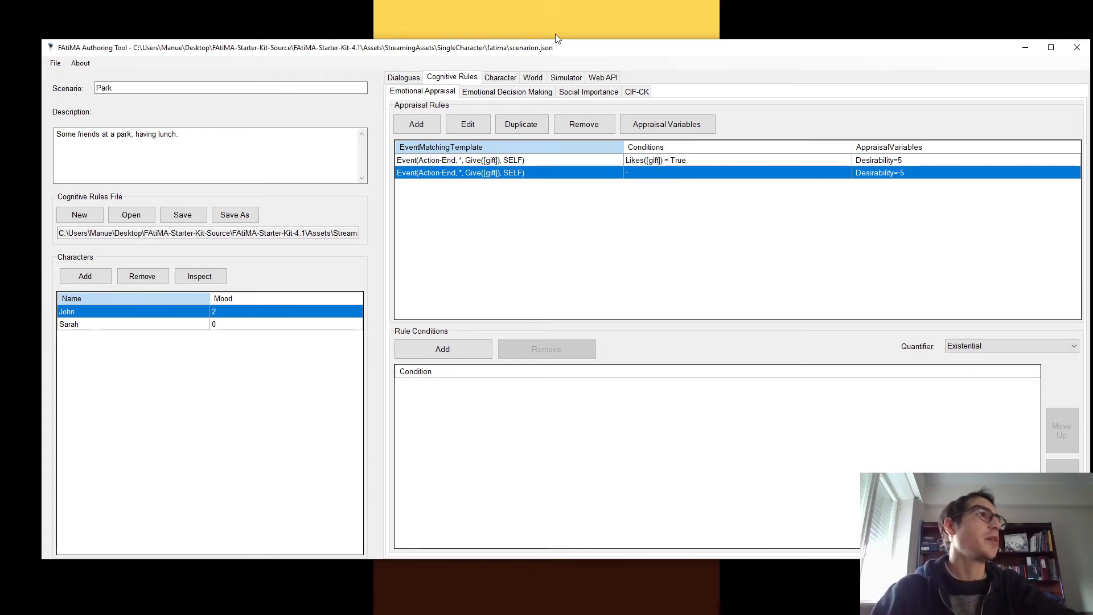
Advance the simulation by one tick and inspect the first character's emotional state.
{"action": "left_click", "coordinate": [565, 77]}
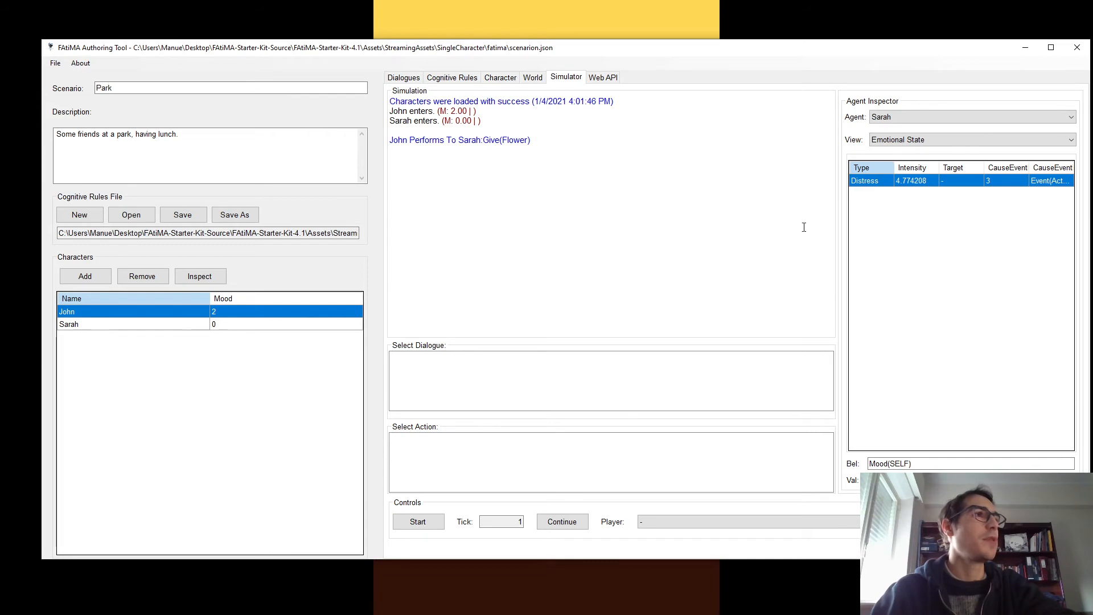
{"action": "left_click", "coordinate": [562, 522]}
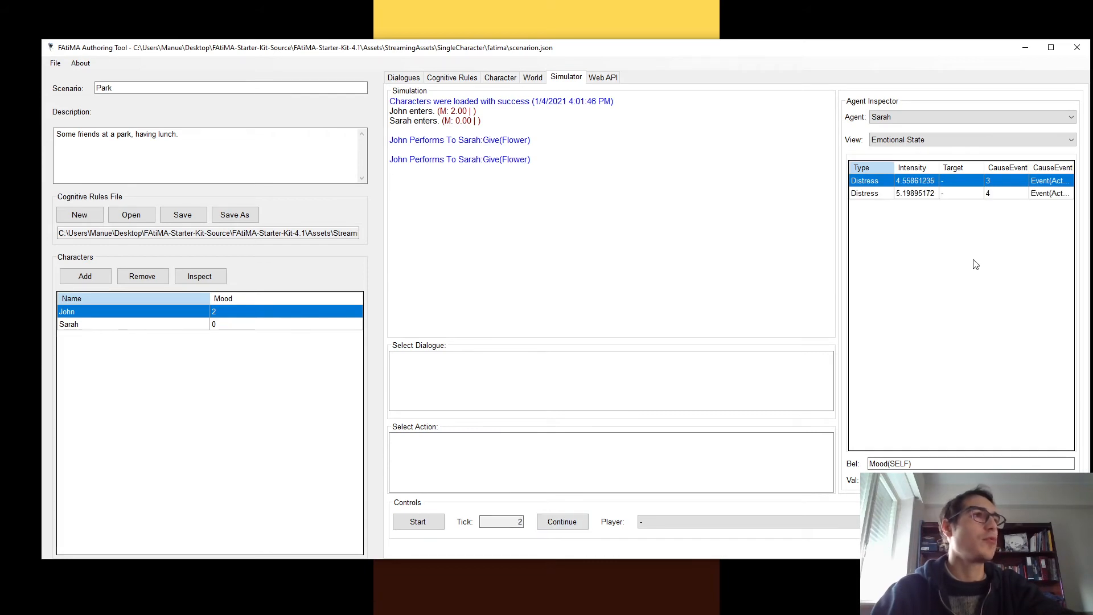
{"action": "left_click", "coordinate": [922, 119]}
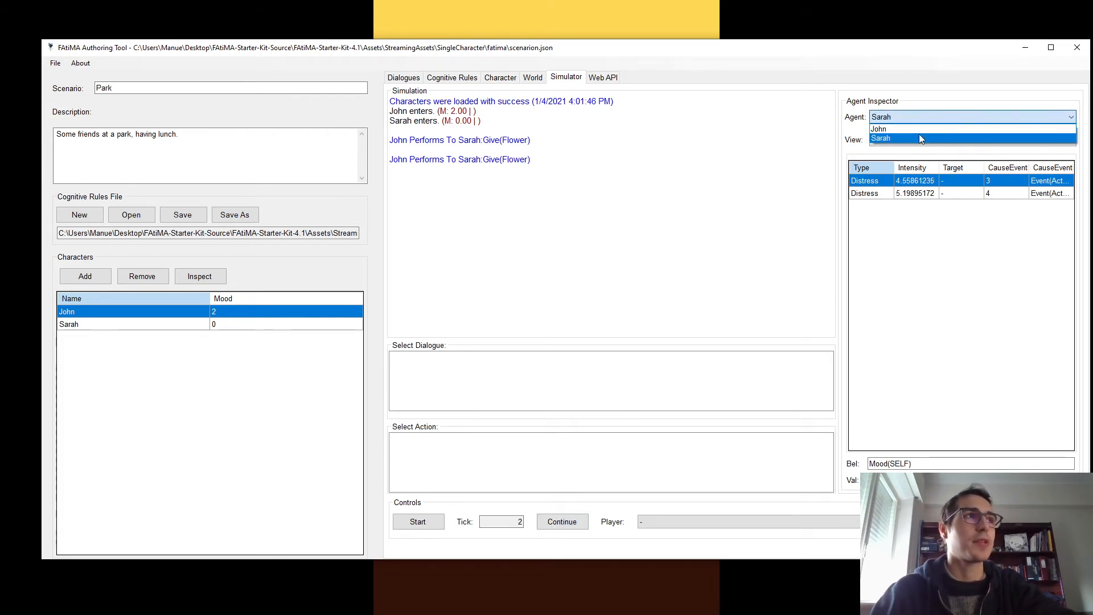
{"action": "left_click", "coordinate": [911, 128]}
{"action": "left_click", "coordinate": [907, 141]}
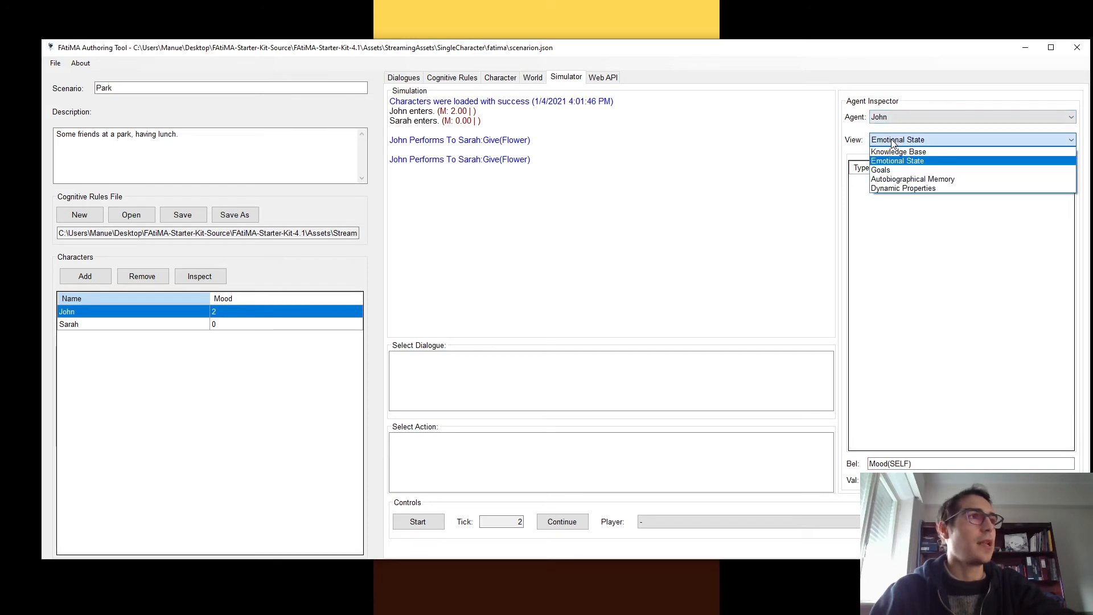
{"action": "left_click", "coordinate": [895, 151]}
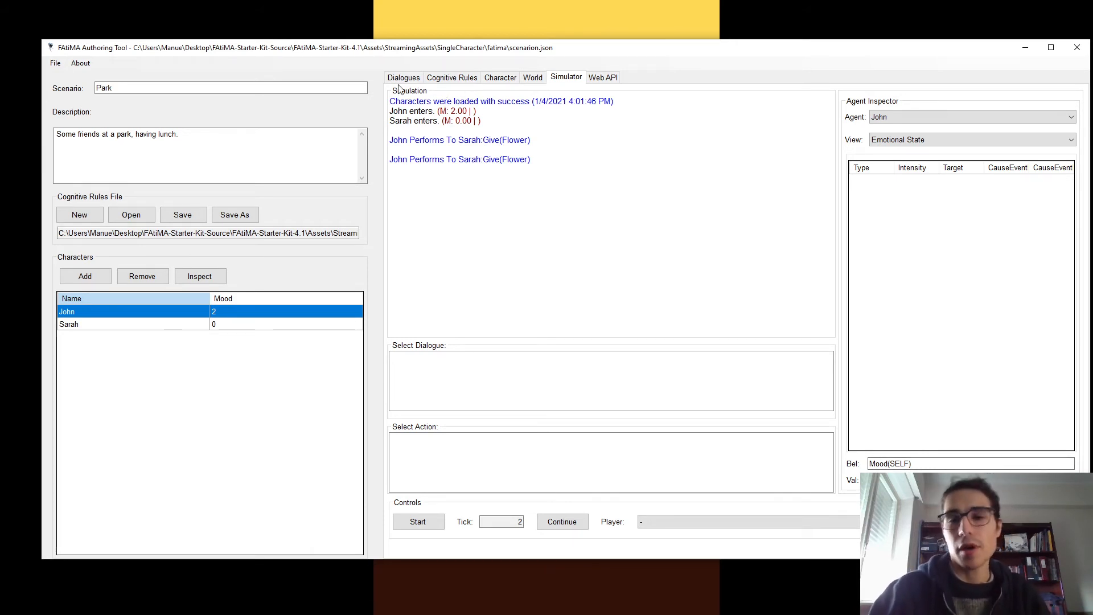
Advance the simulation by five more ticks and examine the most recent emotion in the second character's emotional state.
{"action": "left_click", "coordinate": [562, 521]}
{"action": "left_click", "coordinate": [561, 521]}
{"action": "left_click", "coordinate": [562, 522]}
{"action": "left_click", "coordinate": [562, 522]}
{"action": "left_click", "coordinate": [562, 521]}
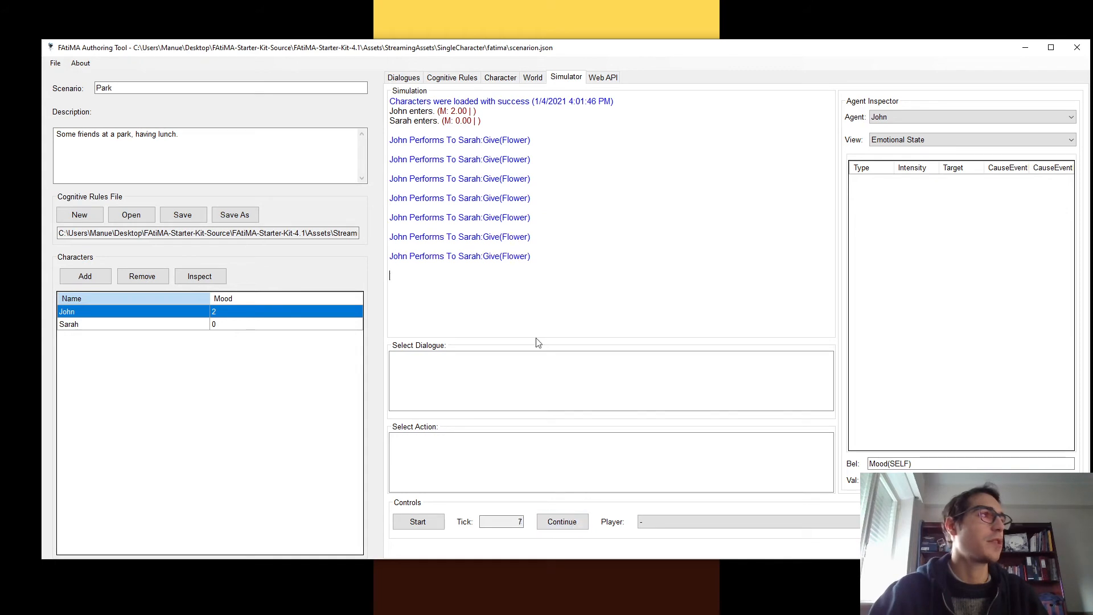
{"action": "left_click", "coordinate": [905, 117]}
{"action": "left_click", "coordinate": [900, 137]}
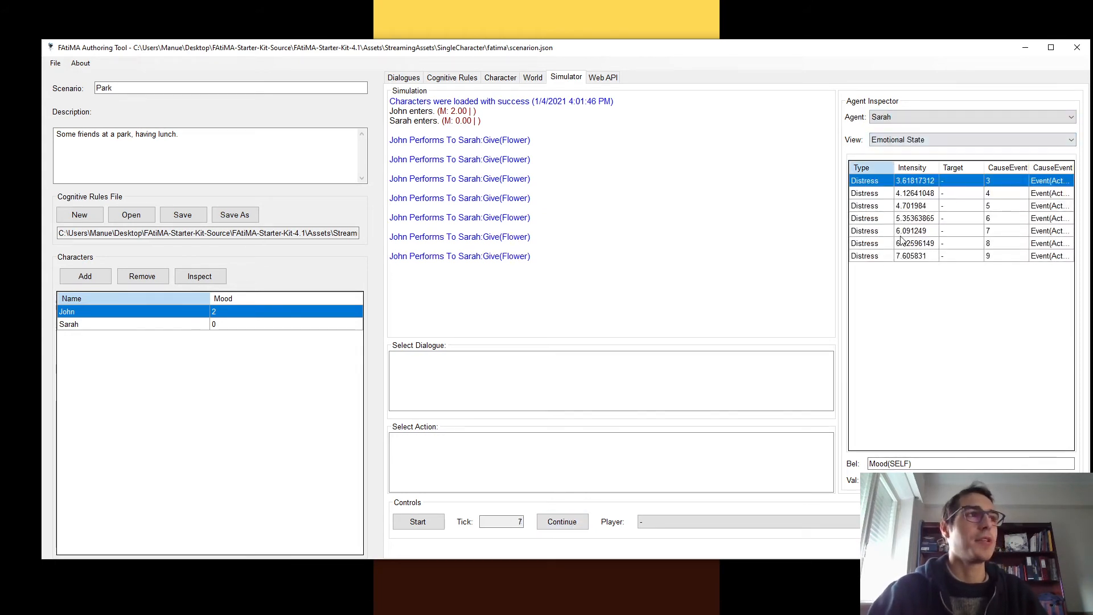
{"action": "left_click", "coordinate": [929, 257]}
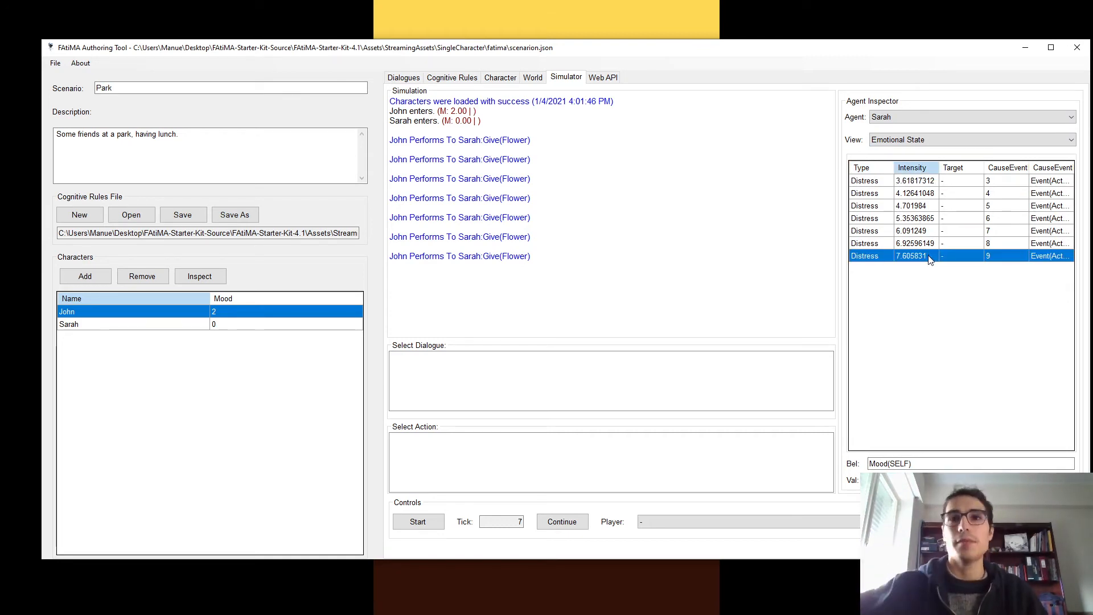
Review the appraisal rules, the first character's beliefs and the Give([gift]) decision rule's conditions, especially Likes([gift]) = True.
{"action": "left_click", "coordinate": [464, 80]}
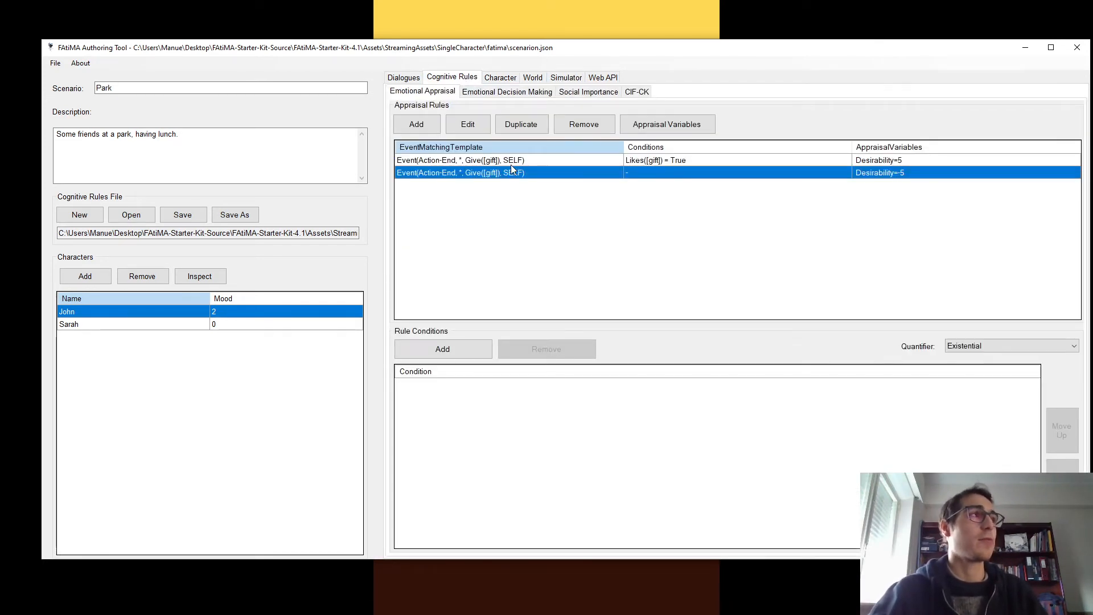
{"action": "left_click", "coordinate": [493, 78]}
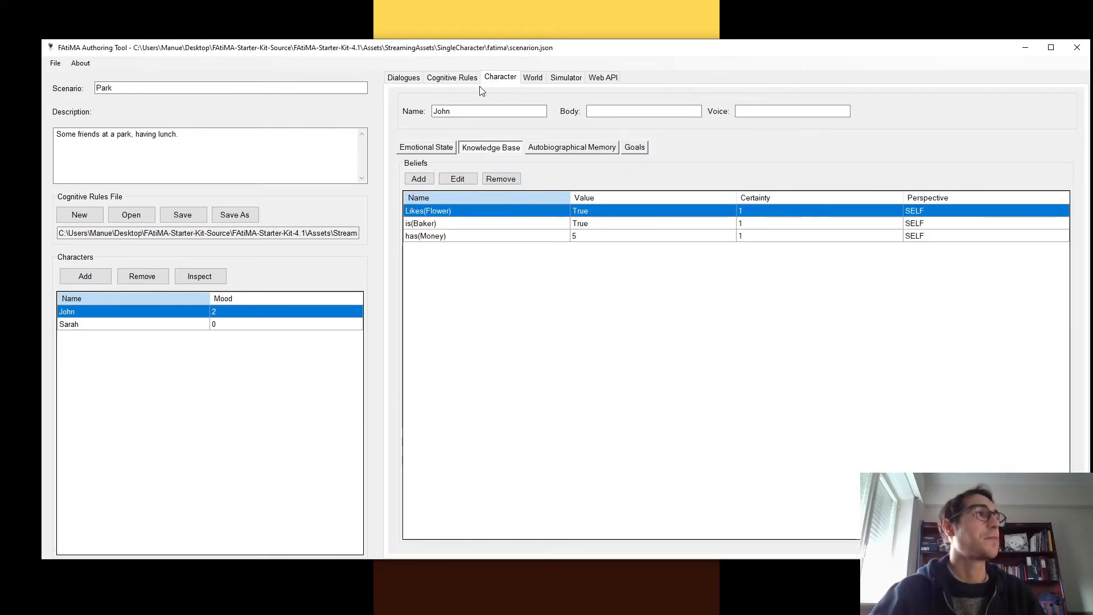
{"action": "left_click", "coordinate": [470, 78]}
{"action": "left_click", "coordinate": [493, 93]}
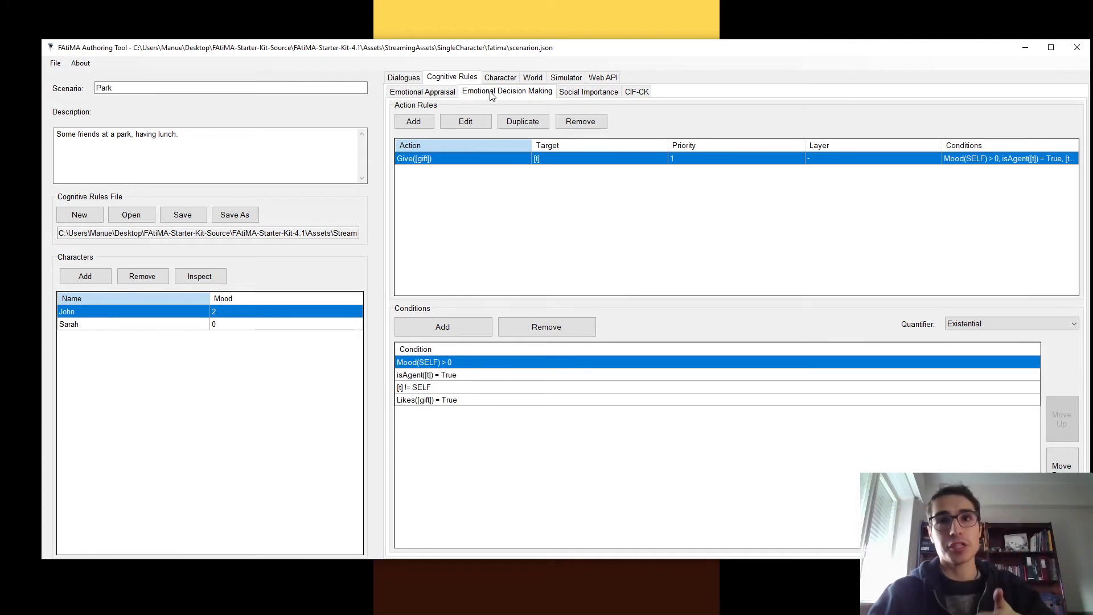
{"action": "left_click", "coordinate": [432, 401]}
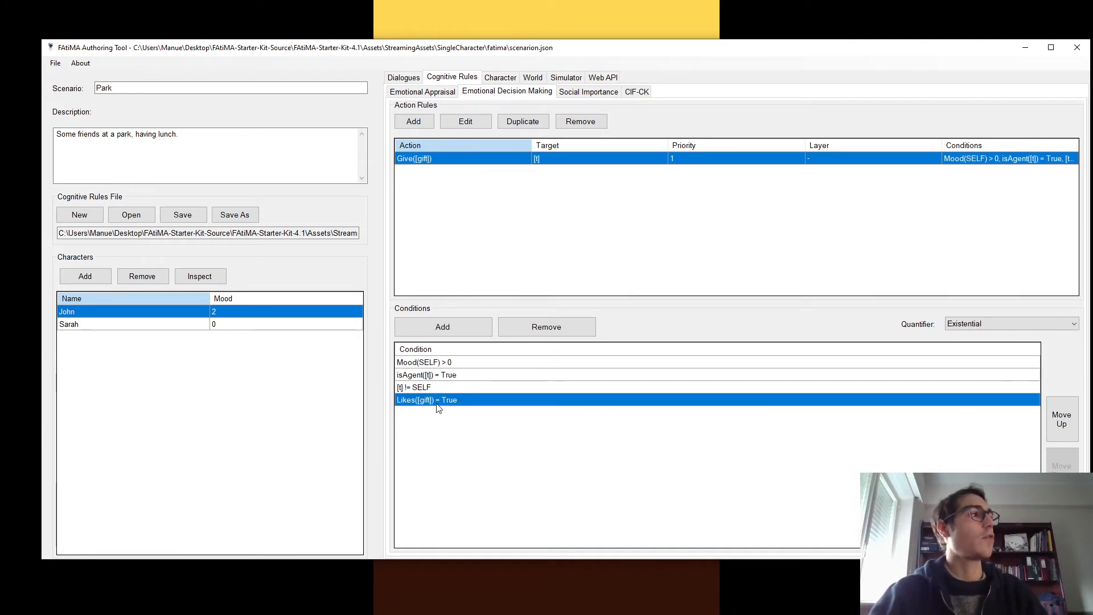
{"action": "left_click", "coordinate": [427, 400]}
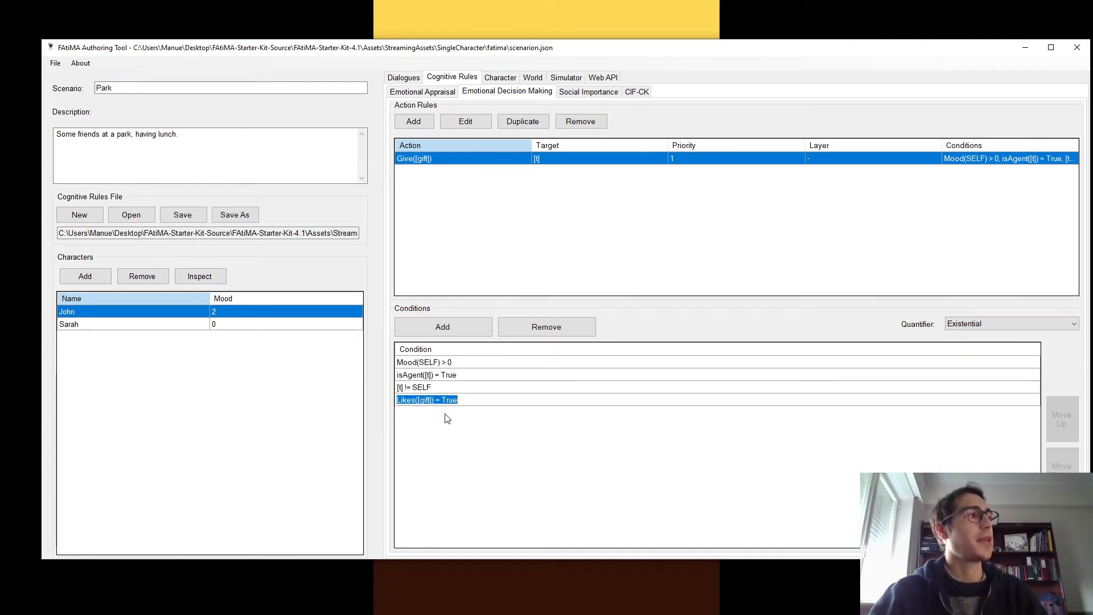
{"action": "left_click", "coordinate": [499, 386]}
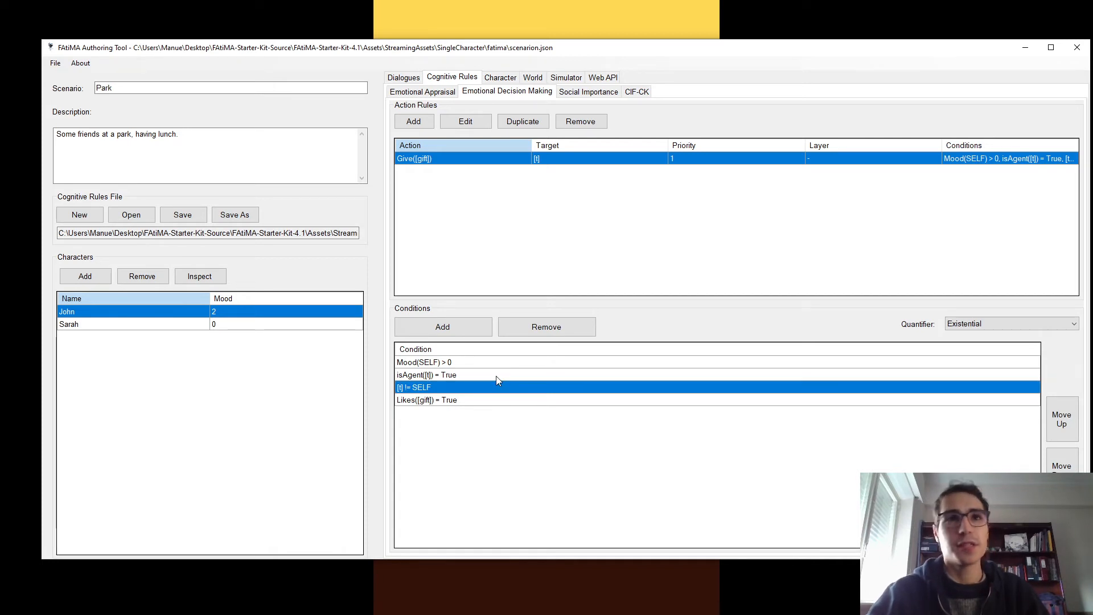
{"action": "left_click", "coordinate": [484, 400]}
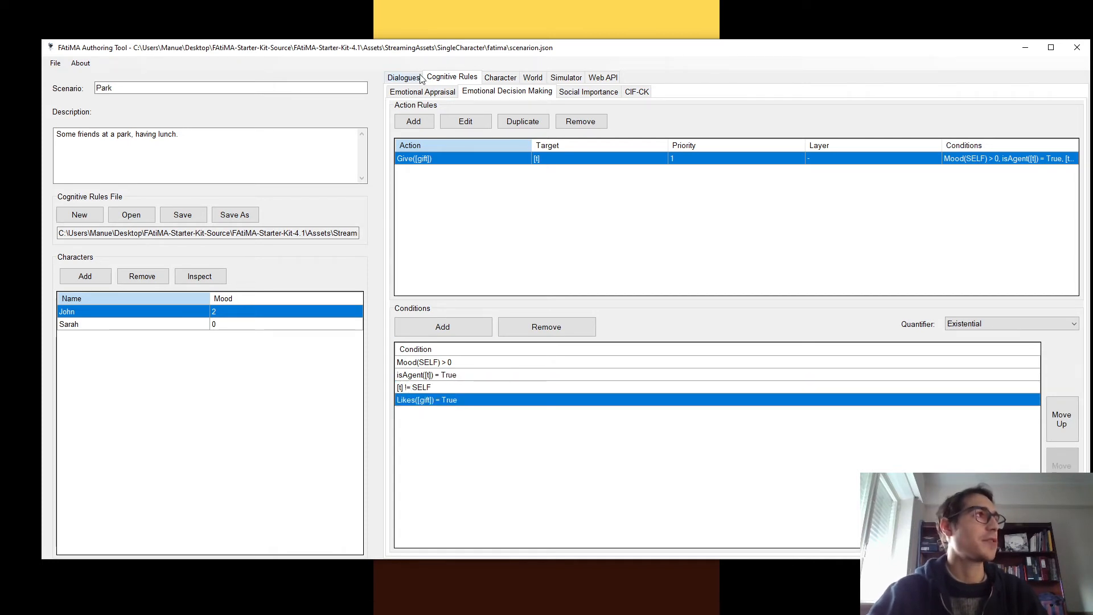
{"action": "left_click", "coordinate": [495, 81]}
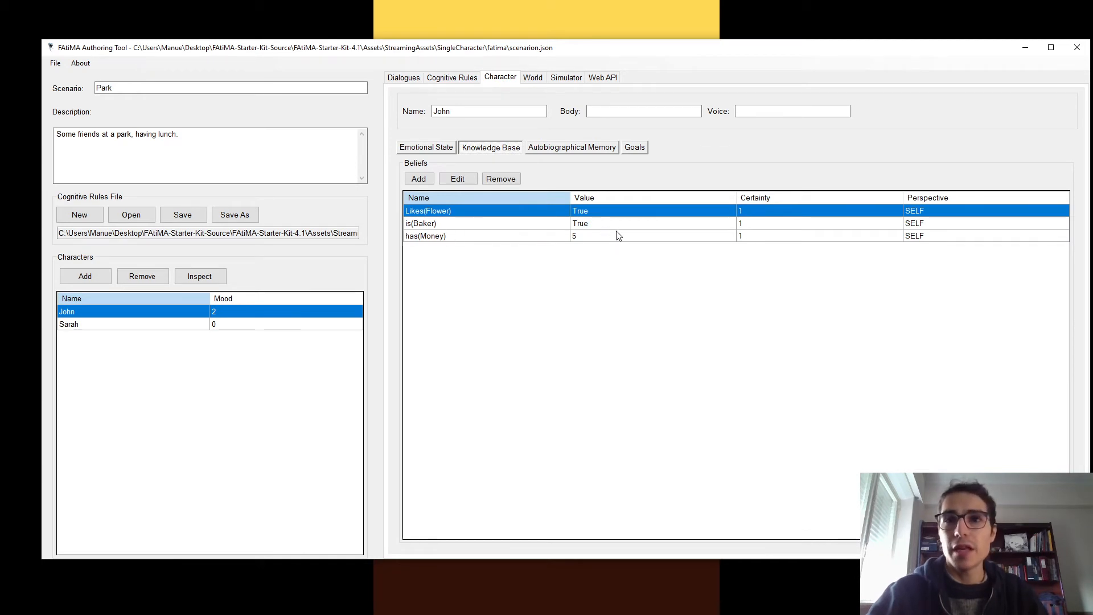
{"action": "left_click", "coordinate": [448, 78]}
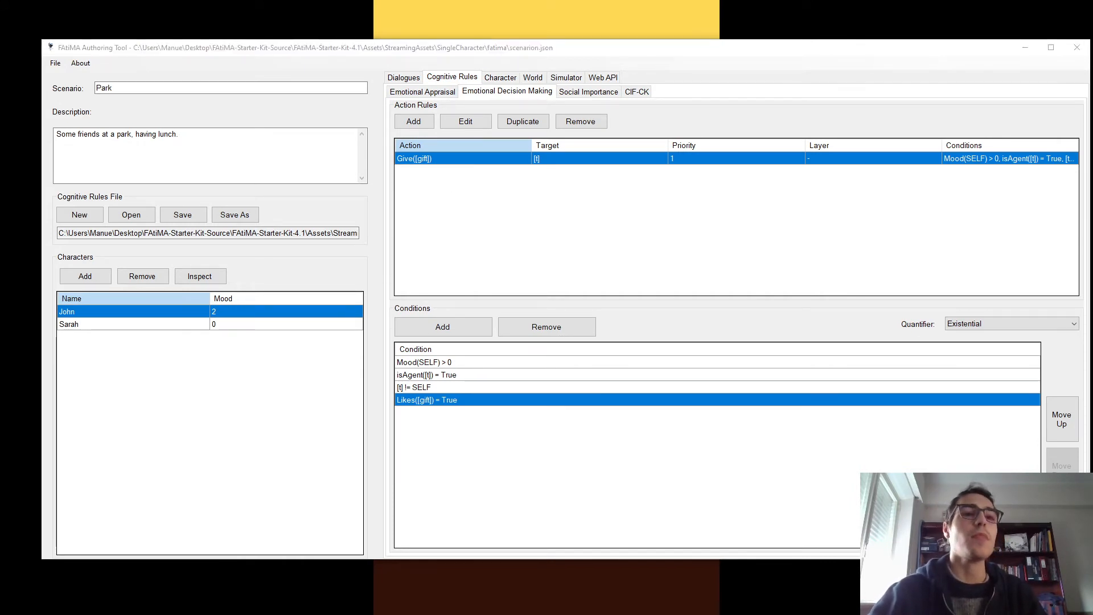
{"action": "key", "text": "alt+Tab"}
{"action": "left_click", "coordinate": [909, 61]}
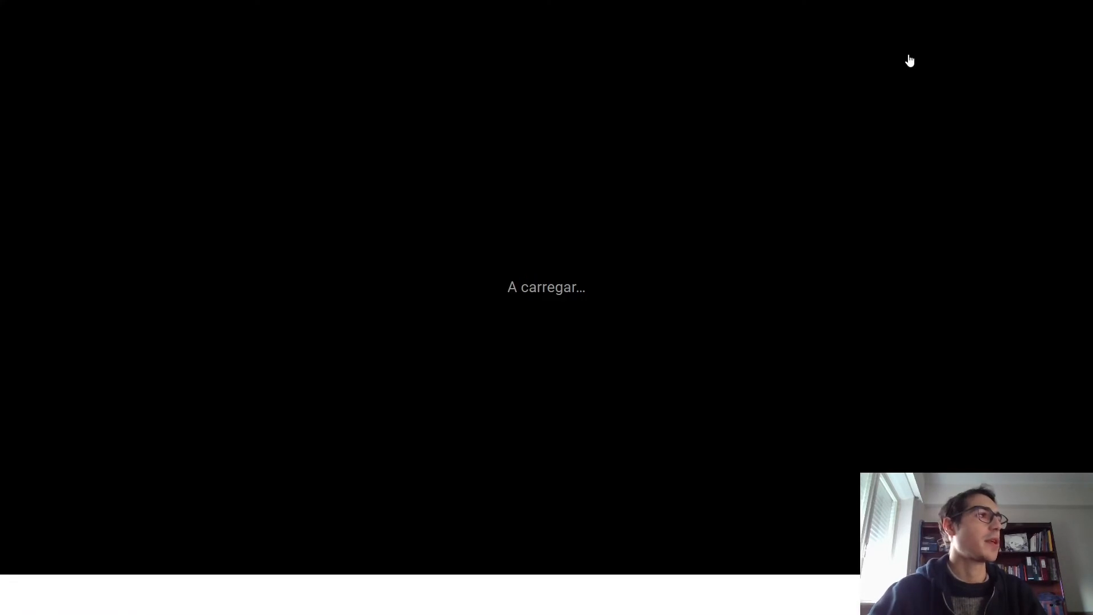
{"action": "key", "text": "Right"}
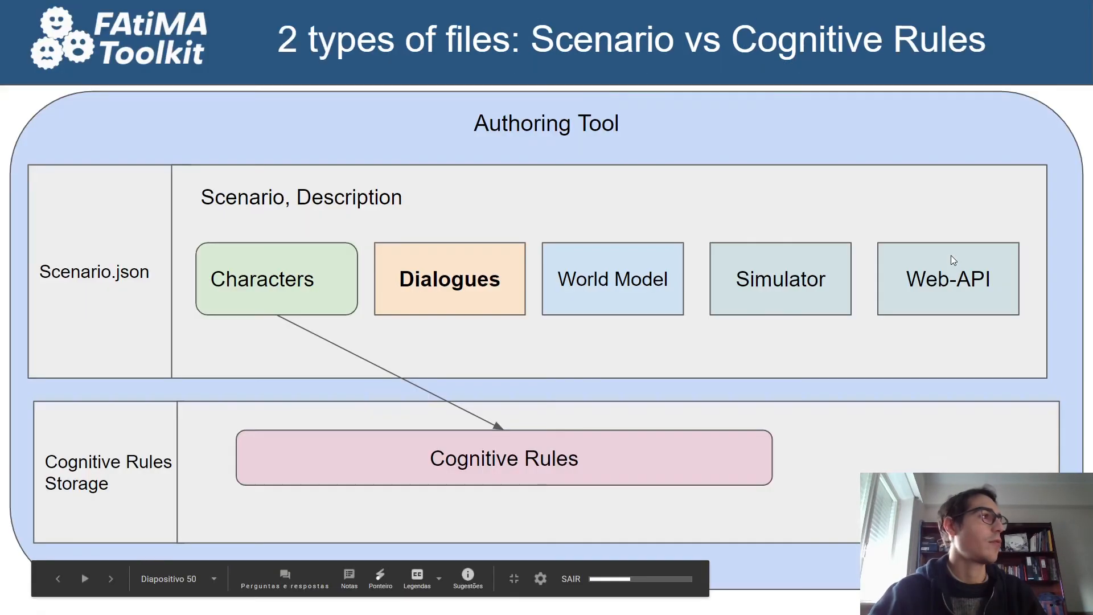
{"action": "key", "text": "Right"}
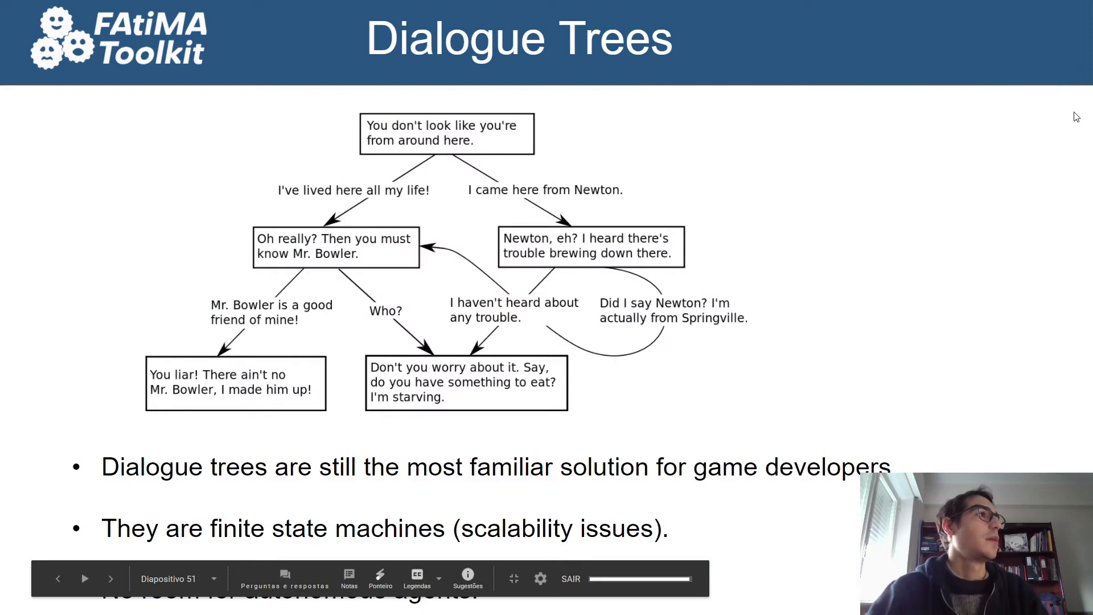
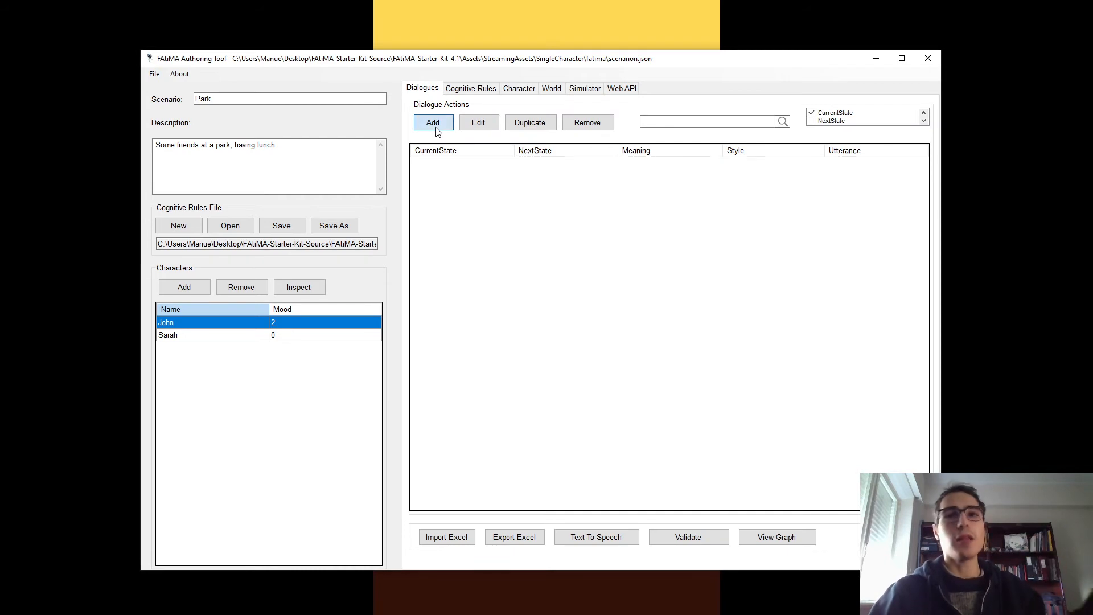
Add a dialogue action from state Start to next state Greeting with the utterance "How yo doin'".
{"action": "left_click_drag", "start_coordinate": [382, 93], "coordinate": [744, 301]}
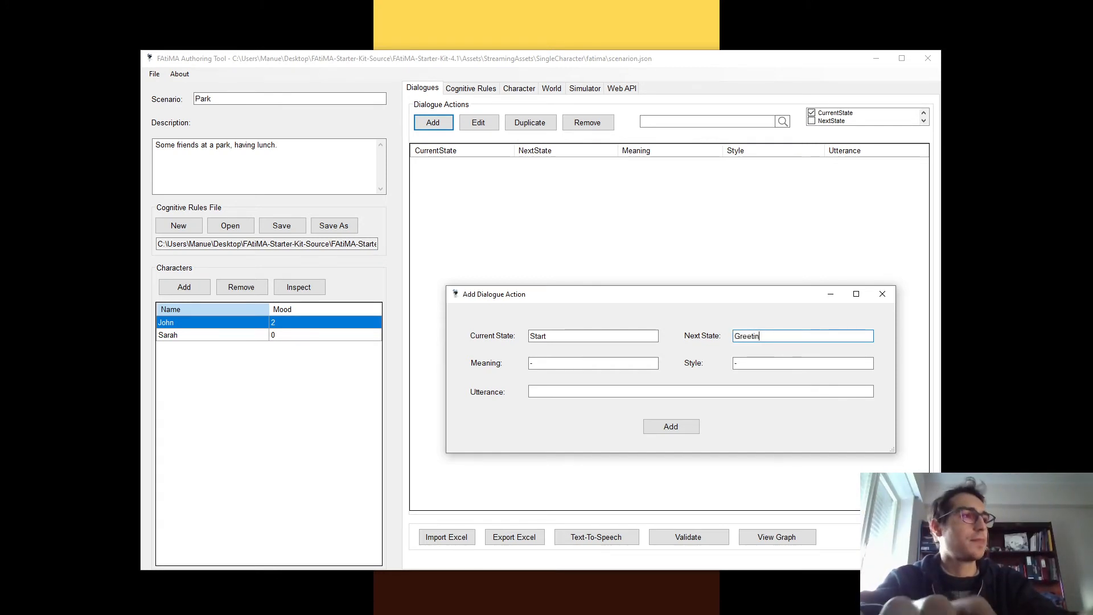
{"action": "type", "text": "g"}
{"action": "key", "text": "Tab"}
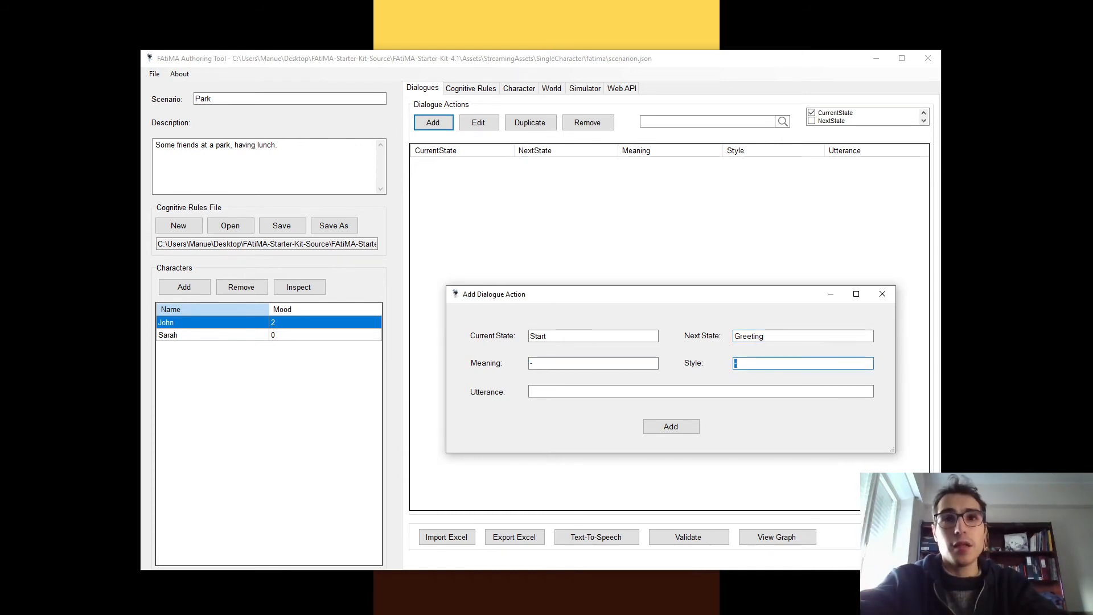
{"action": "key", "text": "Tab"}
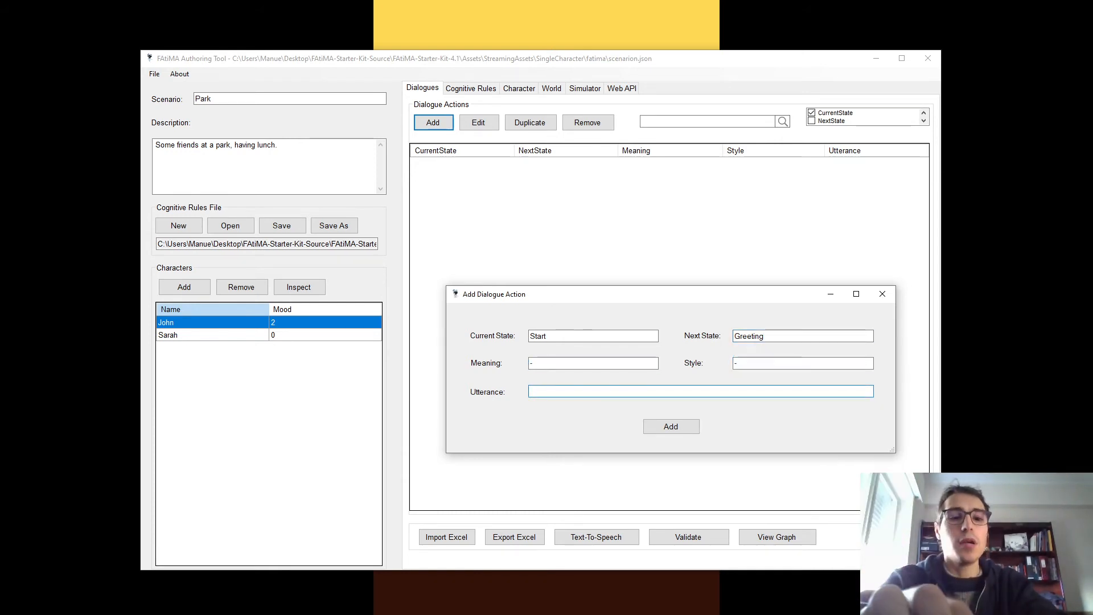
{"action": "type", "text": "How yo doin'"}
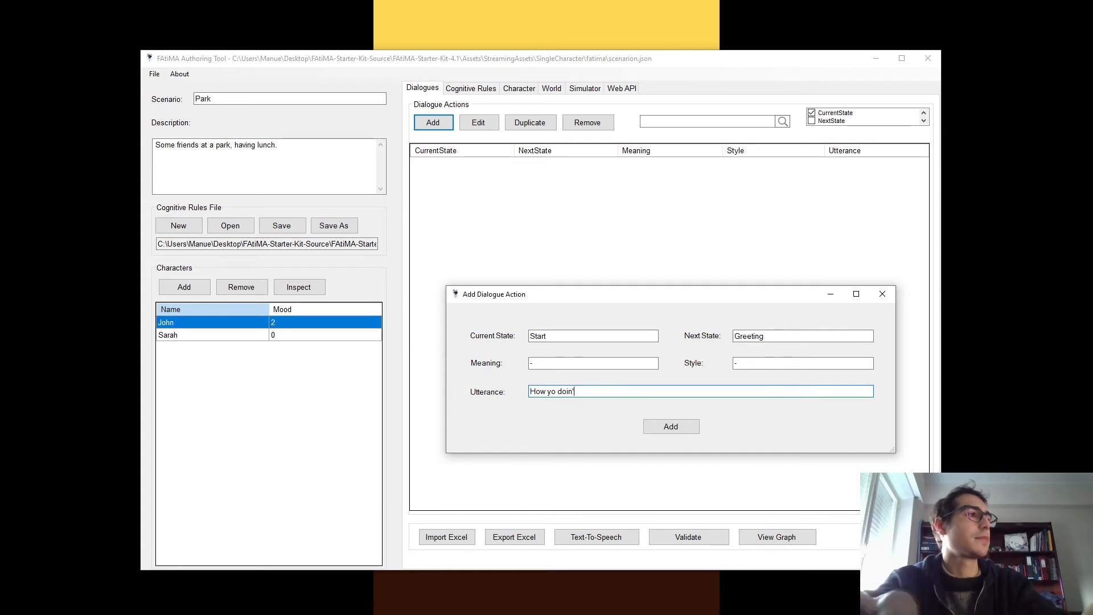
{"action": "left_click", "coordinate": [669, 427]}
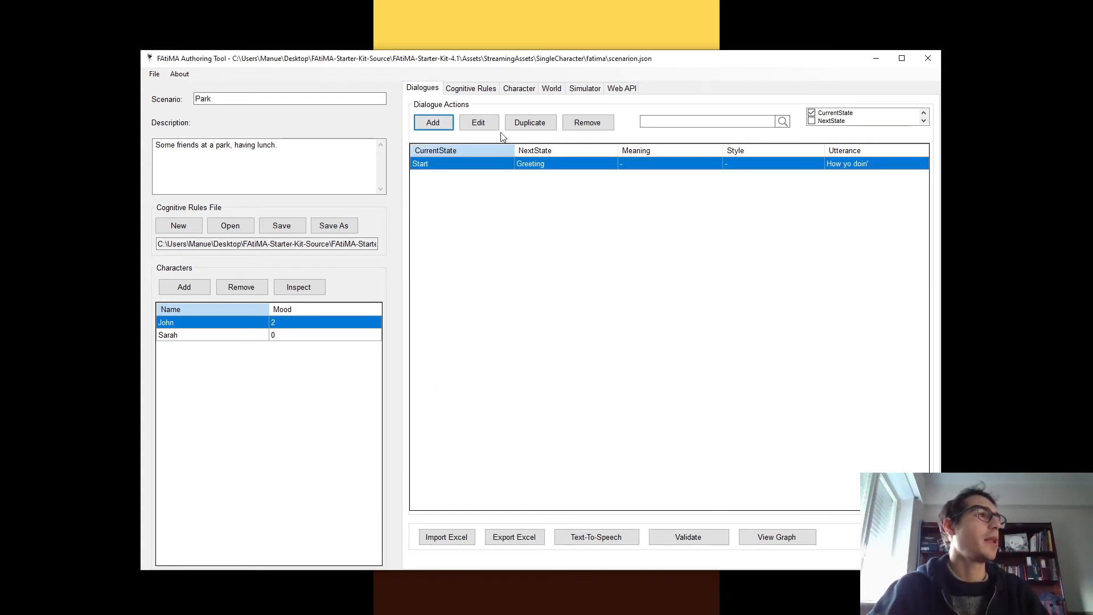
Duplicate the Start-to-Greeting dialogue action and set the copy's current state to Greeting.
{"action": "left_click", "coordinate": [523, 127]}
{"action": "left_click", "coordinate": [495, 181]}
{"action": "left_click", "coordinate": [478, 122]}
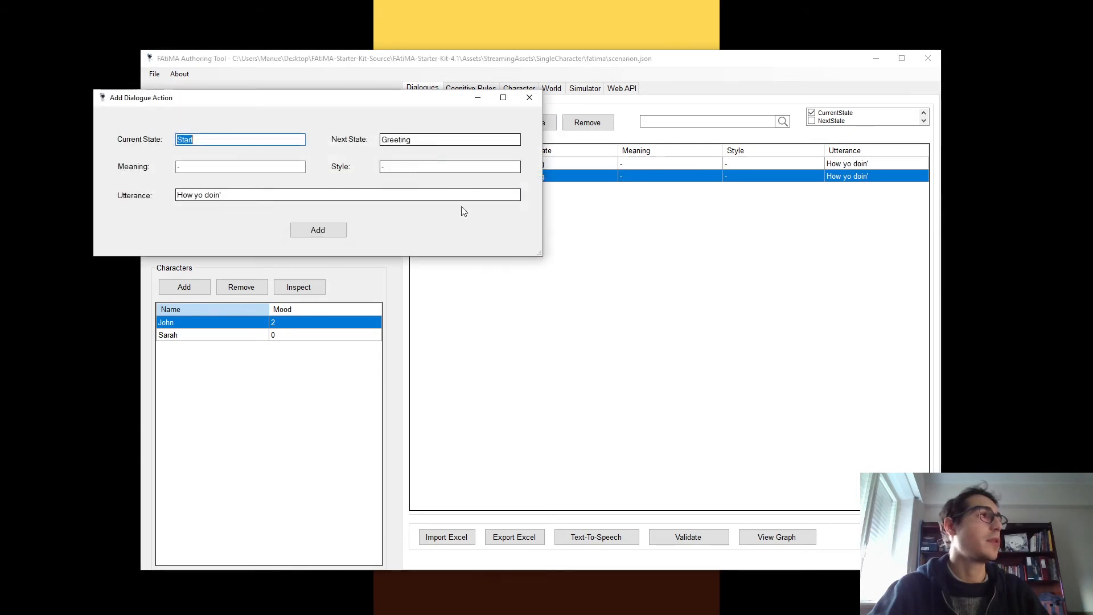
{"action": "key", "text": "Tab"}
{"action": "key", "text": "ctrl+c"}
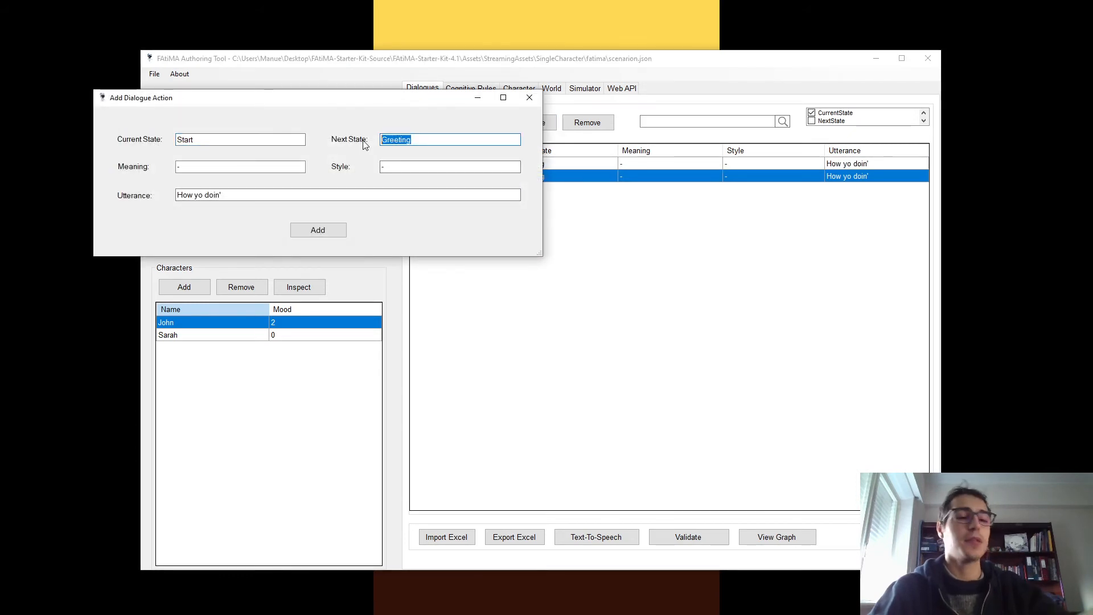
{"action": "double_click", "coordinate": [268, 134]}
{"action": "key", "text": "ctrl+v"}
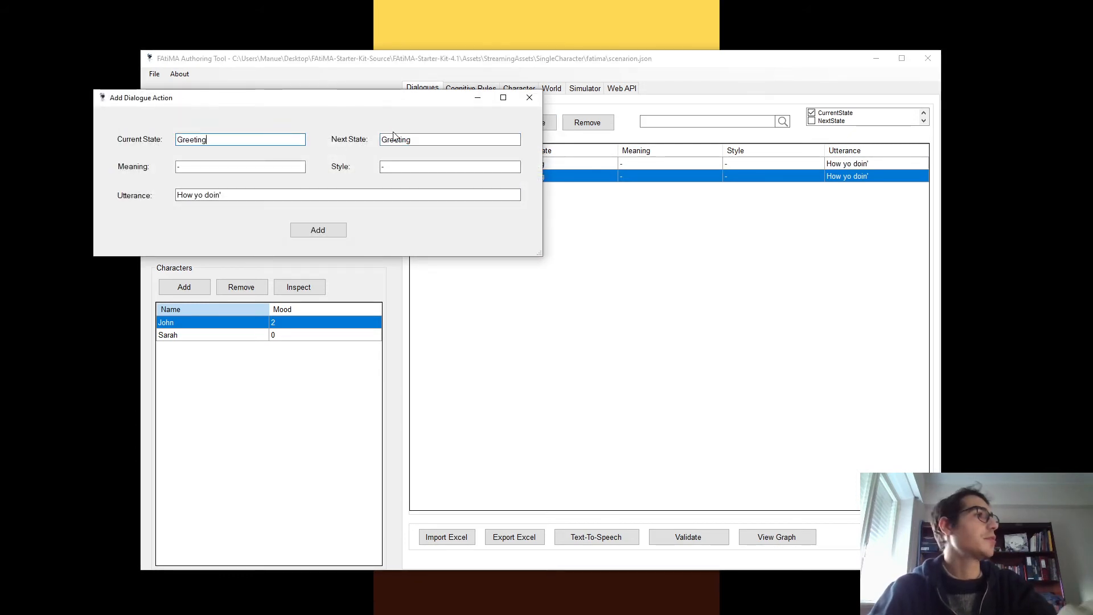
Set the copied action's next state to There and its utterance to "Hello there!", and apply the edit.
{"action": "left_click", "coordinate": [405, 137]}
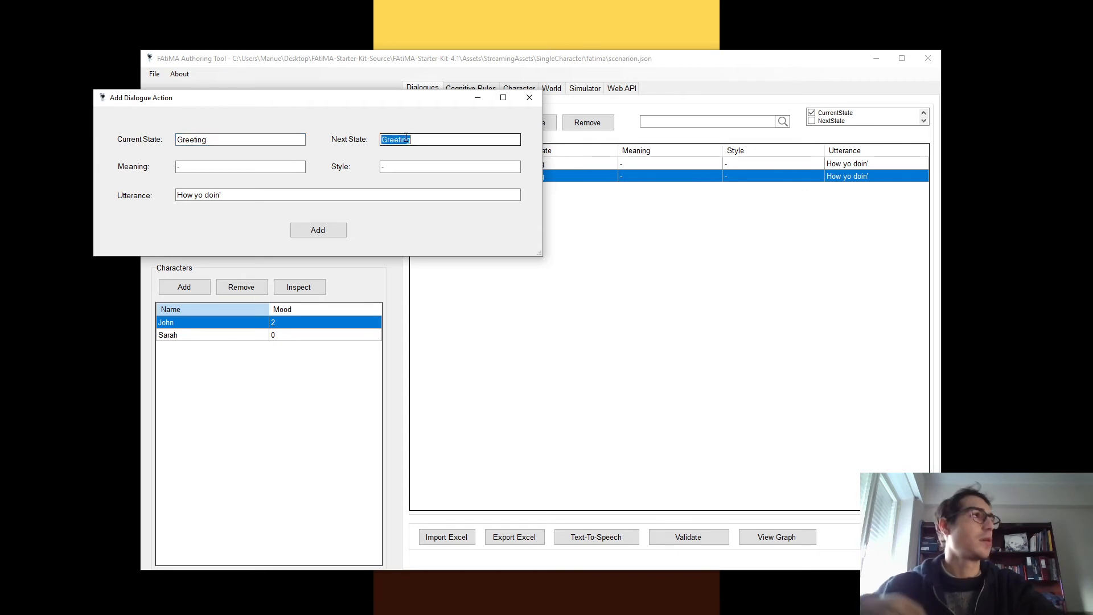
{"action": "type", "text": "There"}
{"action": "key", "text": "Tab"}
{"action": "key", "text": "Tab"}
{"action": "key", "text": "Tab"}
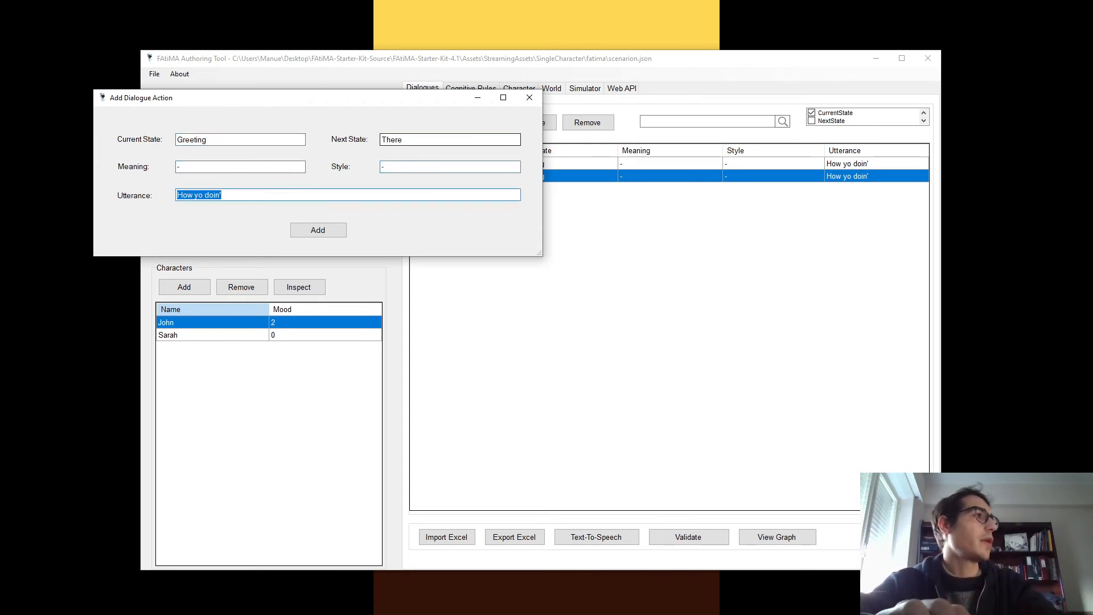
{"action": "type", "text": "Hello "}
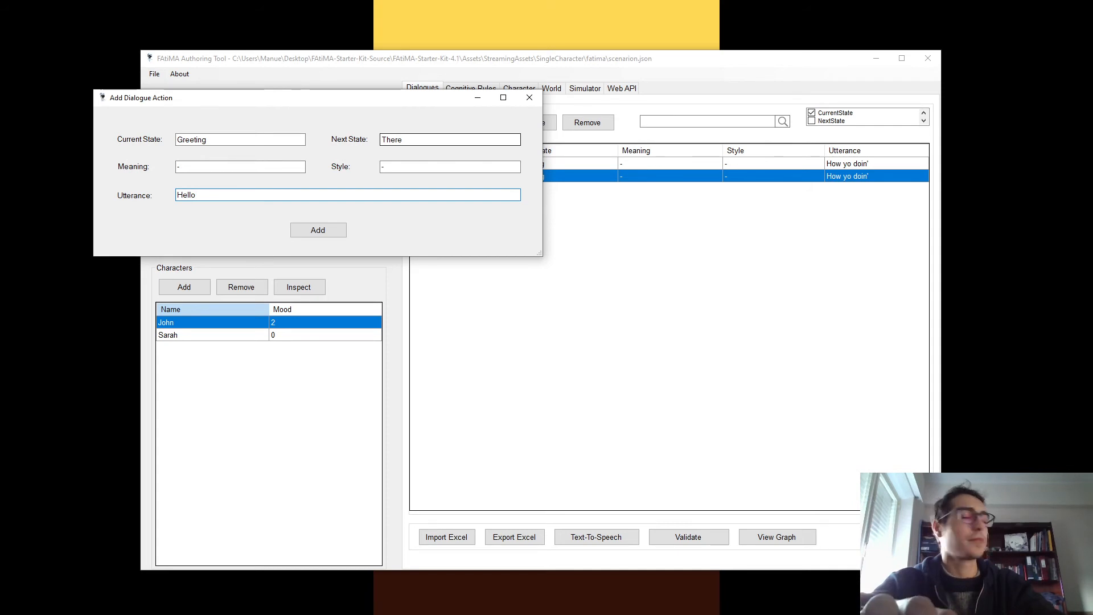
{"action": "type", "text": "there"}
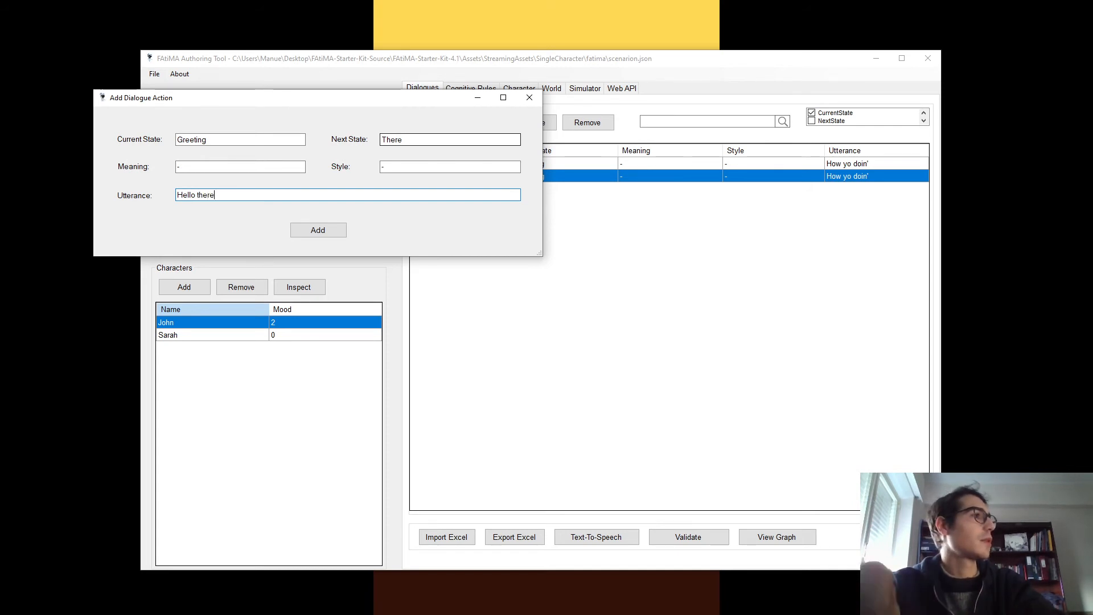
{"action": "type", "text": "!"}
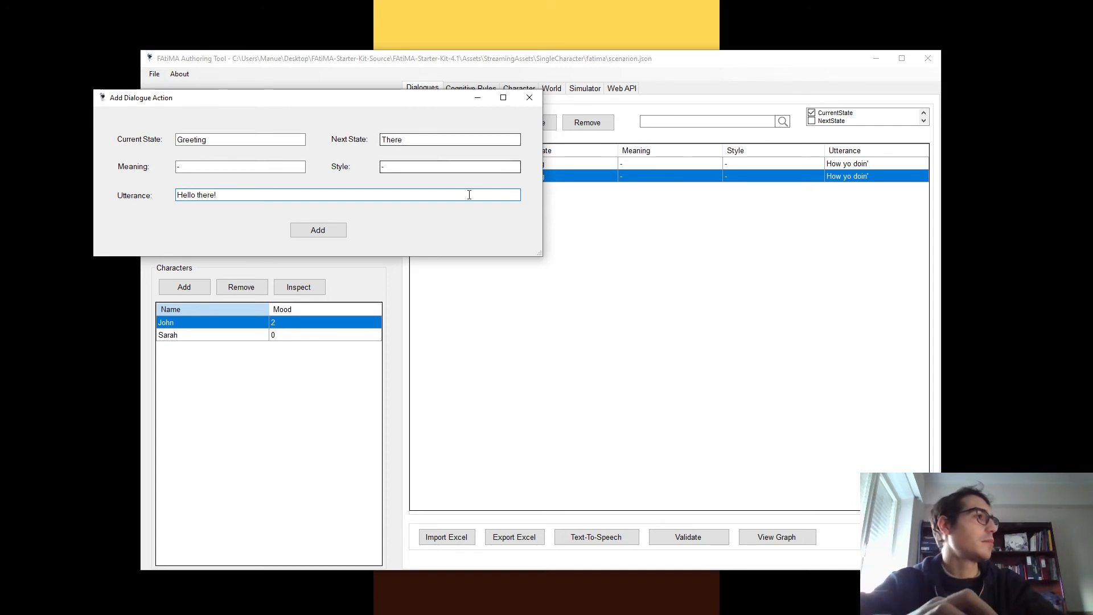
{"action": "left_click", "coordinate": [322, 231]}
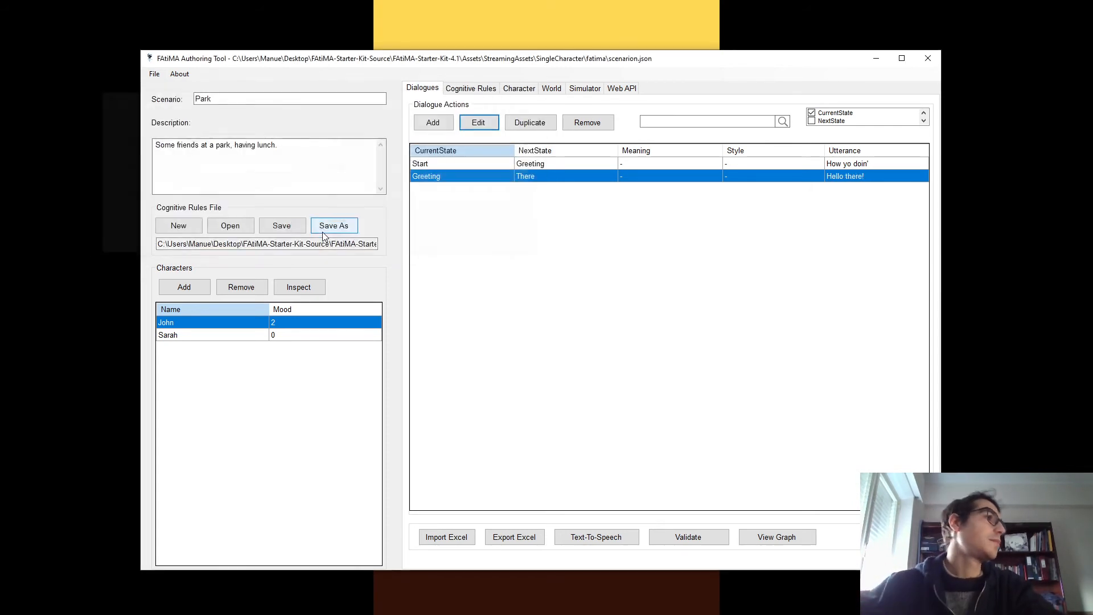
Duplicate the Greeting-to-There dialogue action and set the copy's current state to There.
{"action": "left_click", "coordinate": [519, 122]}
{"action": "left_click", "coordinate": [484, 188]}
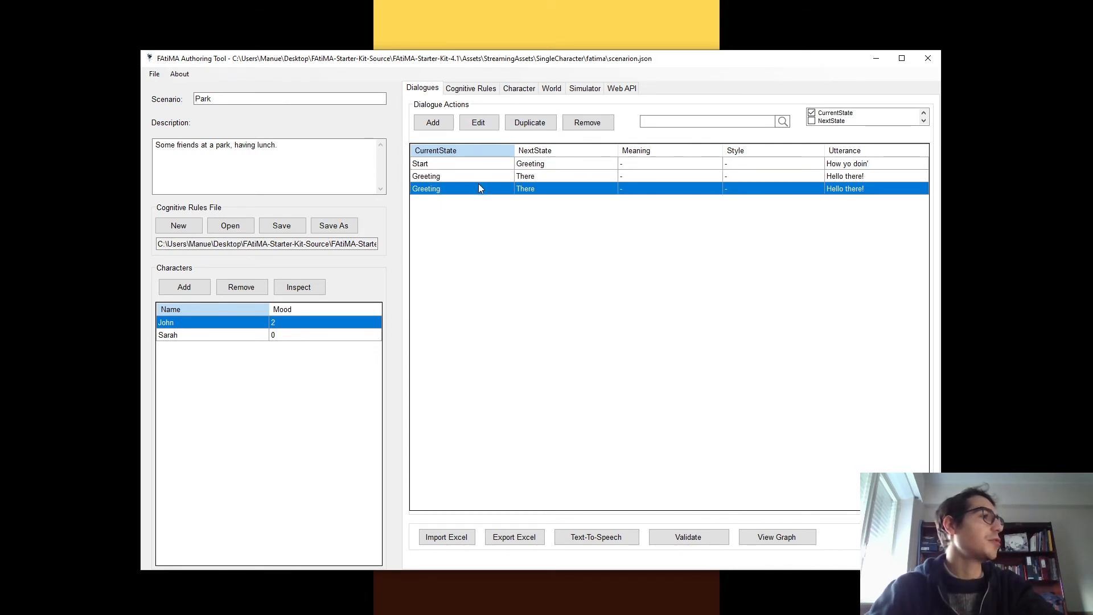
{"action": "left_click", "coordinate": [478, 122]}
{"action": "left_click", "coordinate": [419, 156]}
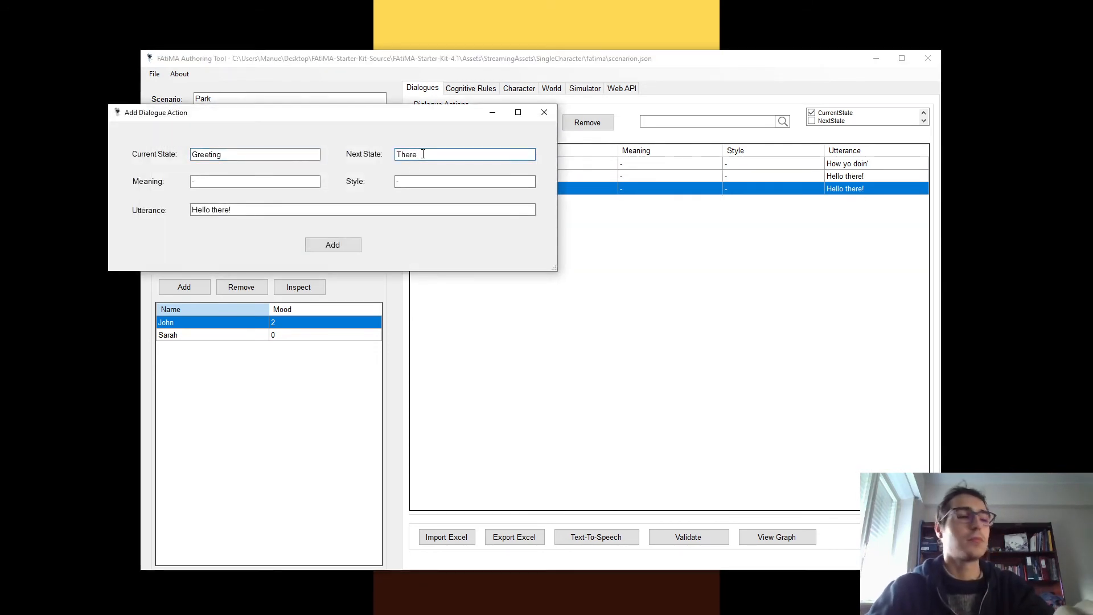
{"action": "double_click", "coordinate": [423, 154]}
{"action": "key", "text": "ctrl+c"}
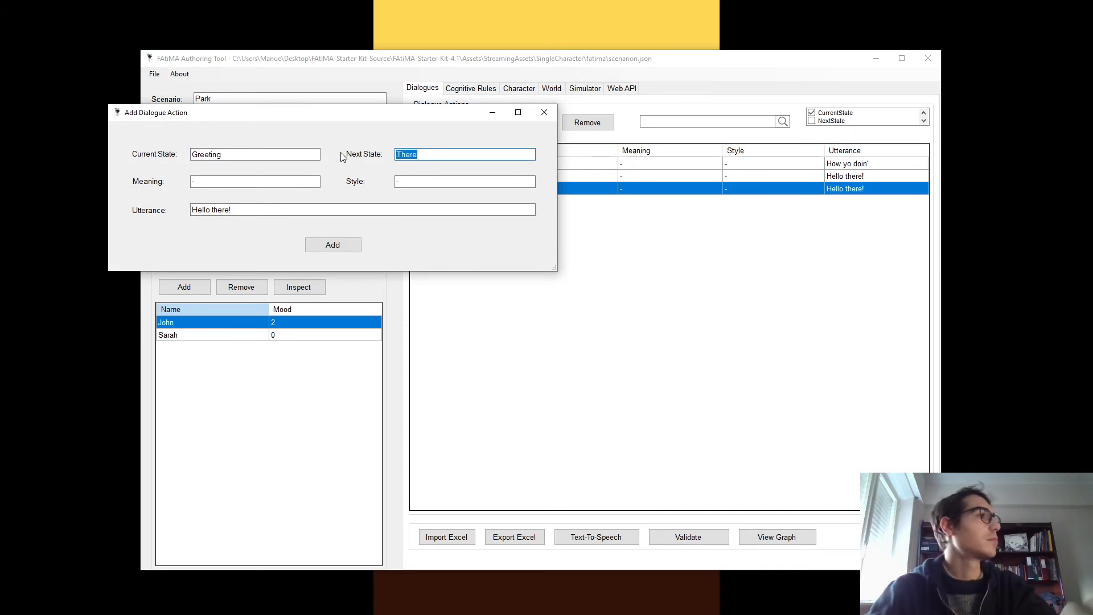
{"action": "double_click", "coordinate": [308, 154]}
{"action": "key", "text": "ctrl+v"}
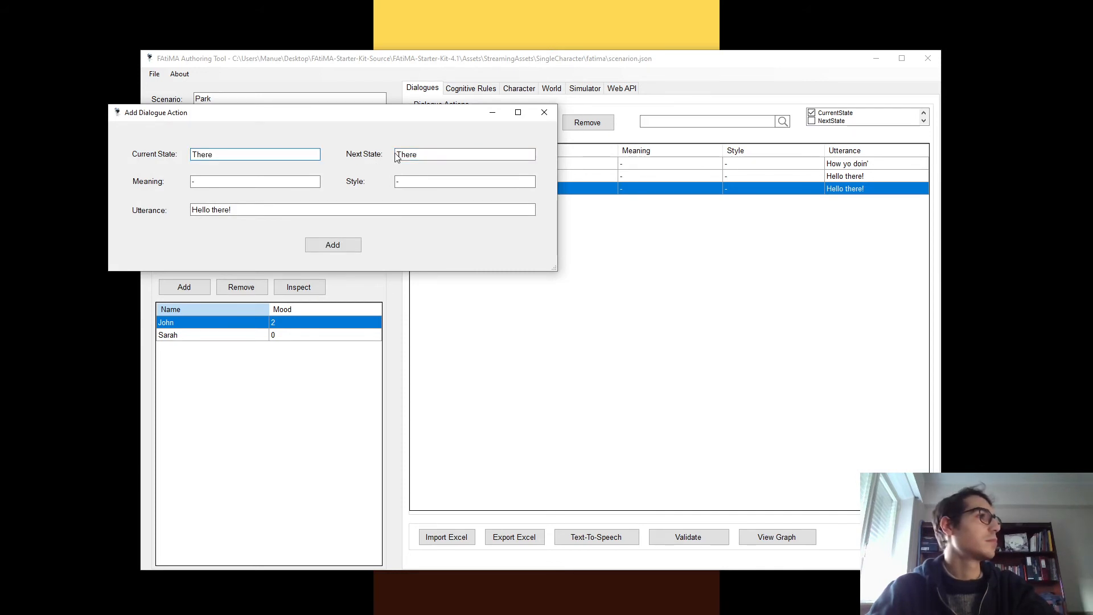
Set the new copy's next state to Kennobi and its utterance to "General Kennobi", and apply the edit.
{"action": "double_click", "coordinate": [401, 153]}
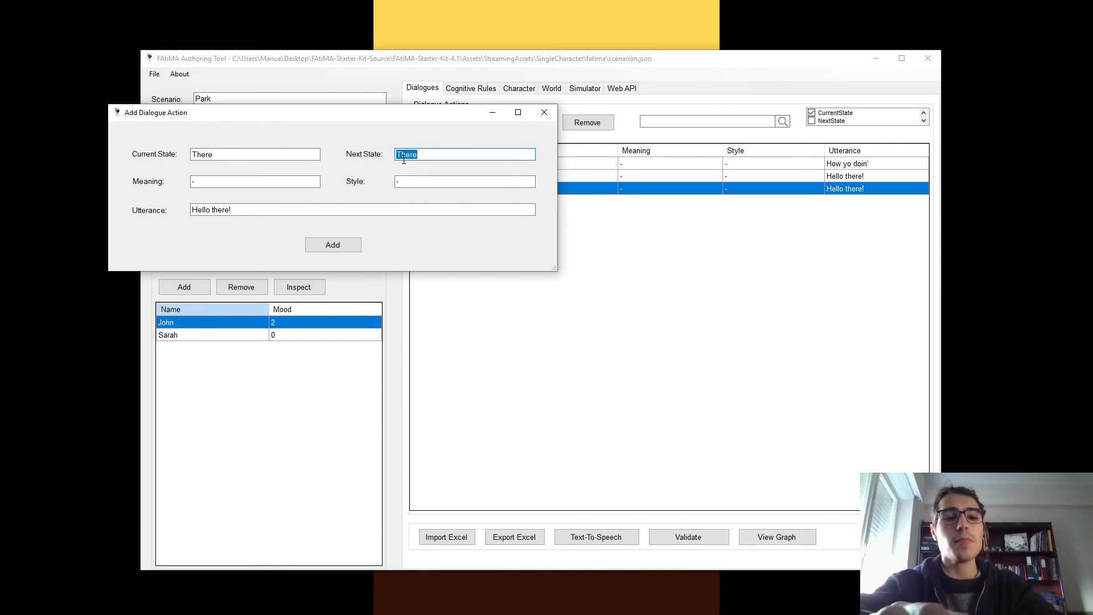
{"action": "type", "text": "Kennobi"}
{"action": "key", "text": "Tab"}
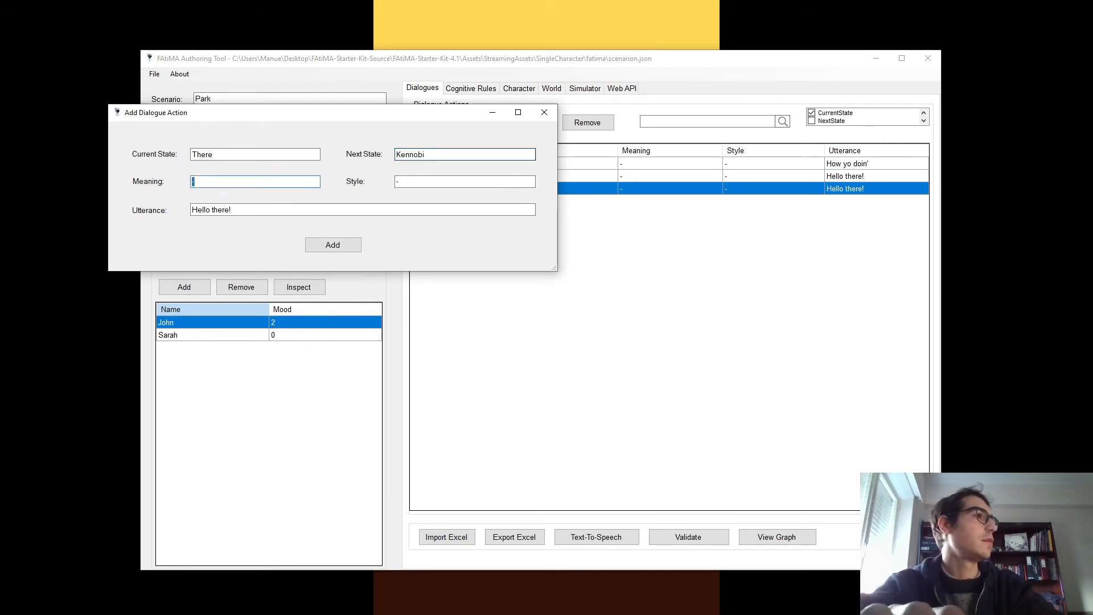
{"action": "key", "text": "Tab"}
{"action": "type", "text": "Ge"}
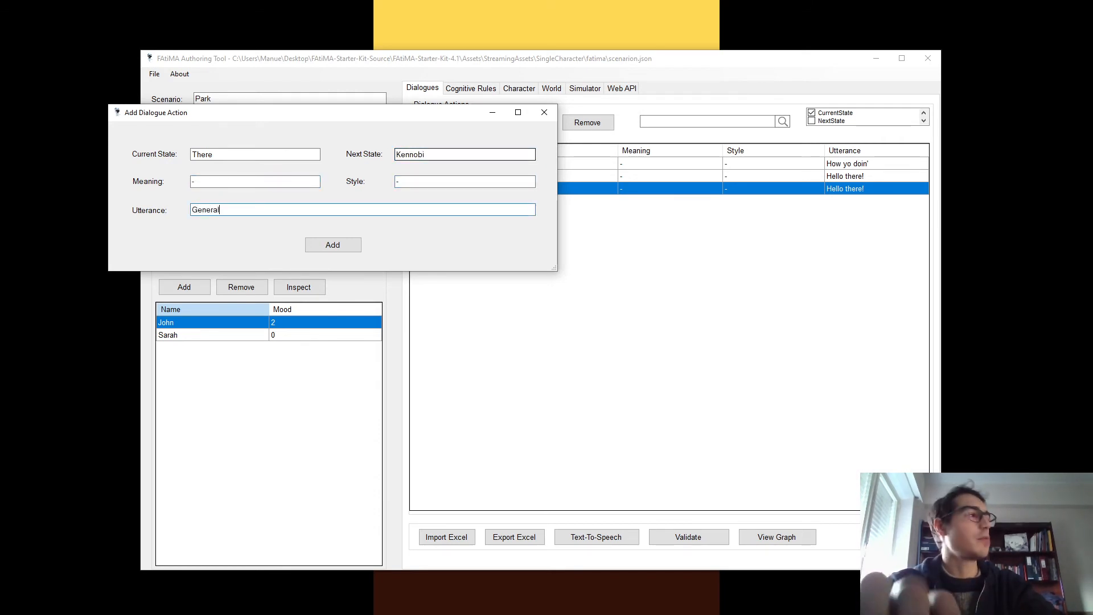
{"action": "type", "text": "neral Kennobi"}
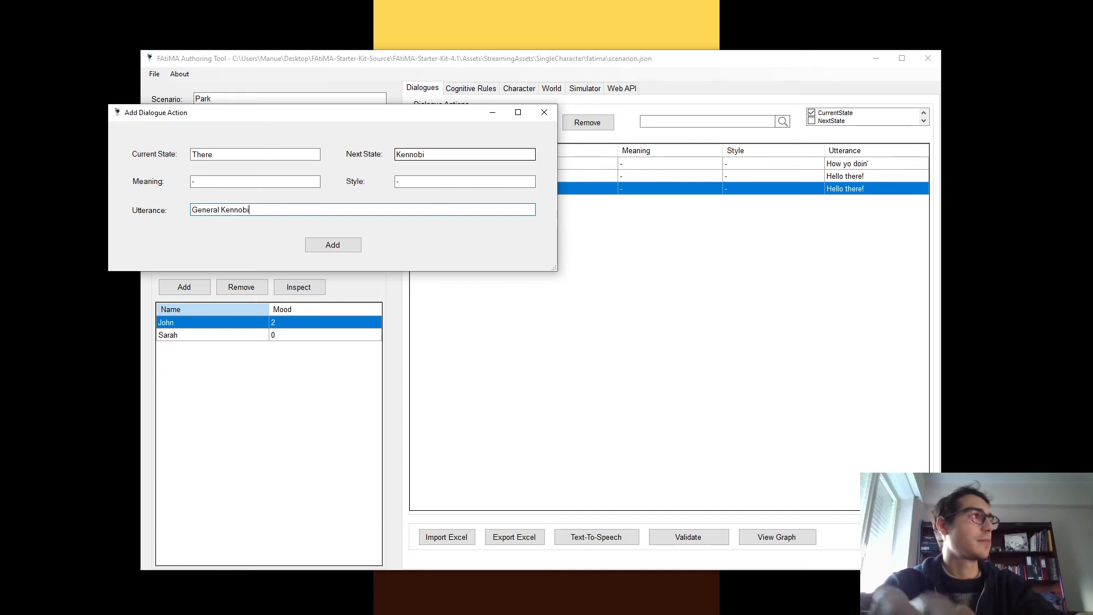
{"action": "left_click", "coordinate": [330, 247]}
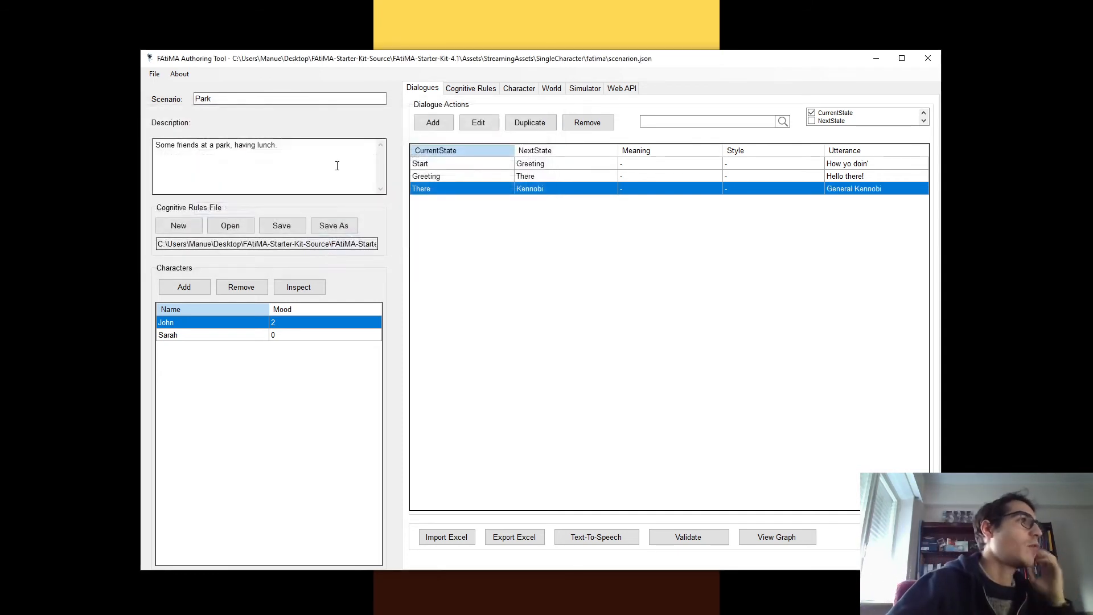
Save the scenario and validate the reachability of its dialogue states.
{"action": "left_click", "coordinate": [155, 74]}
{"action": "left_click", "coordinate": [165, 112]}
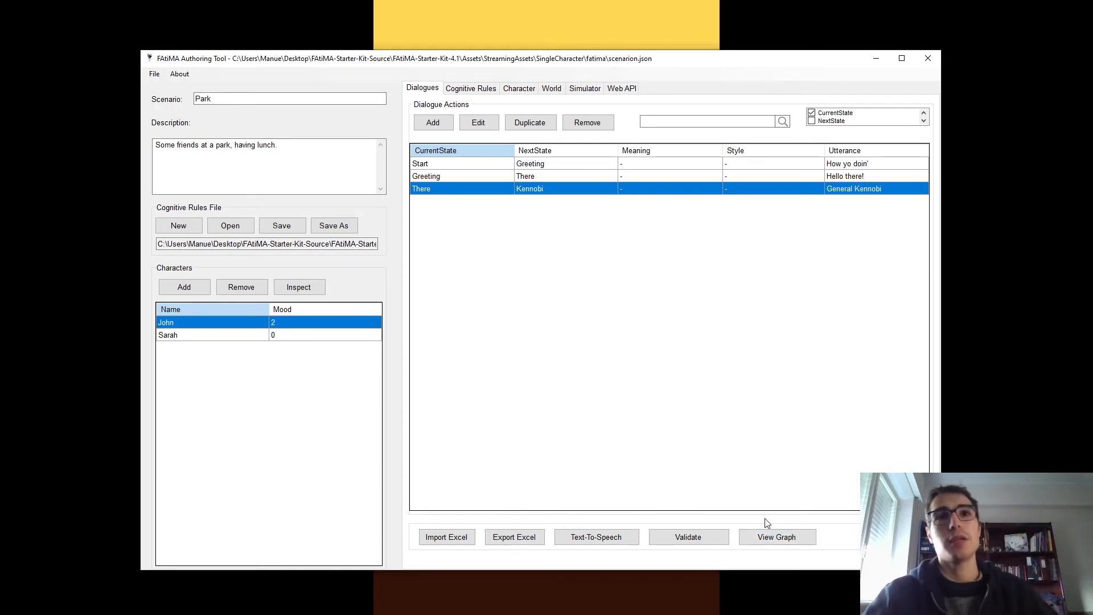
{"action": "left_click", "coordinate": [710, 540]}
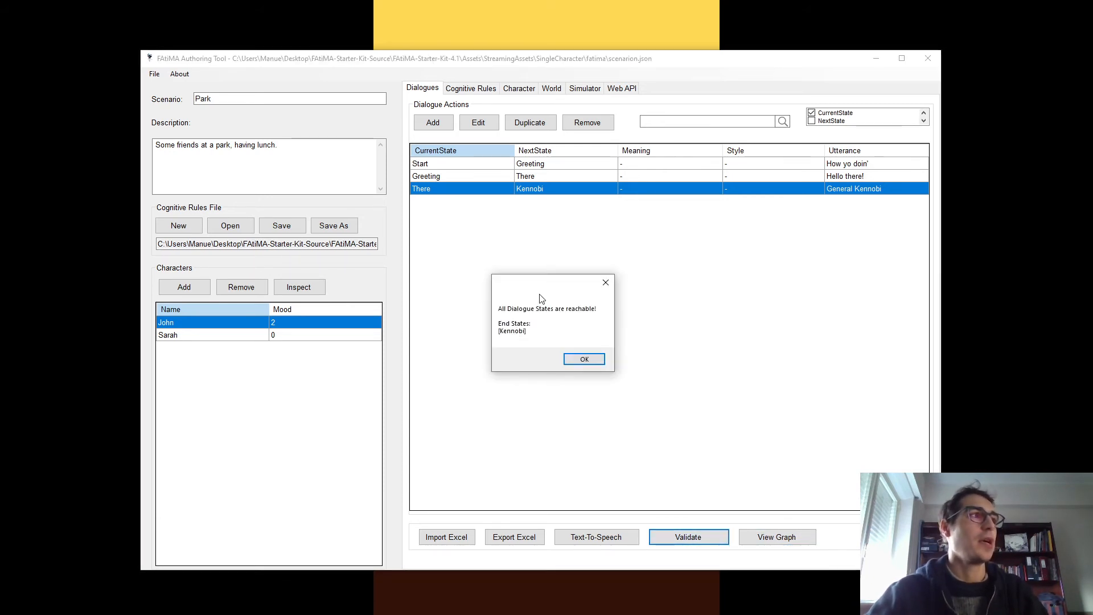
{"action": "left_click_drag", "start_coordinate": [568, 286], "coordinate": [644, 254]}
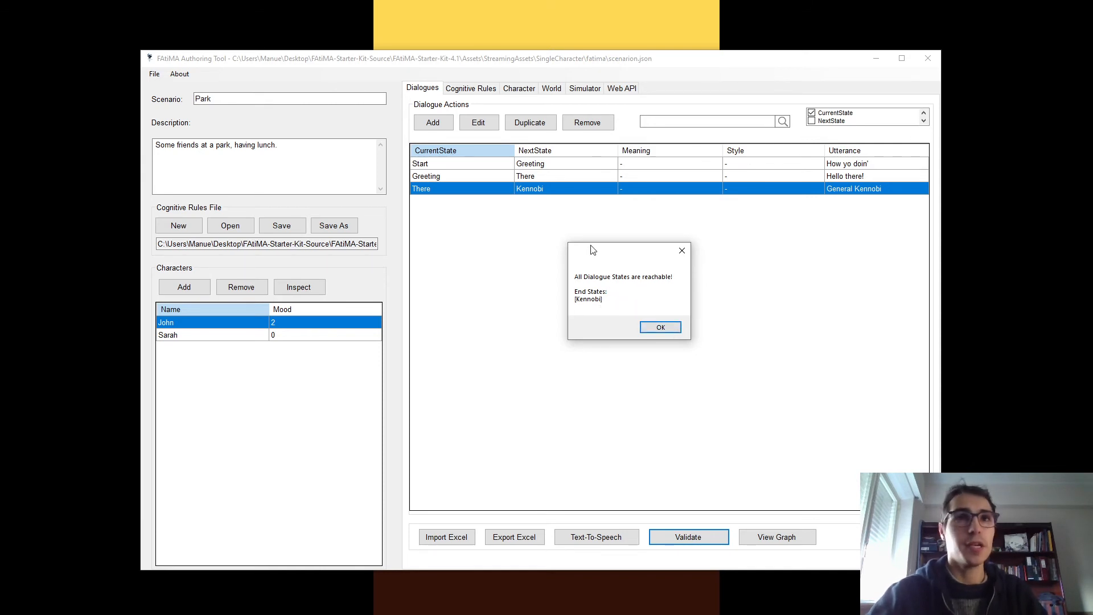
{"action": "left_click", "coordinate": [681, 250]}
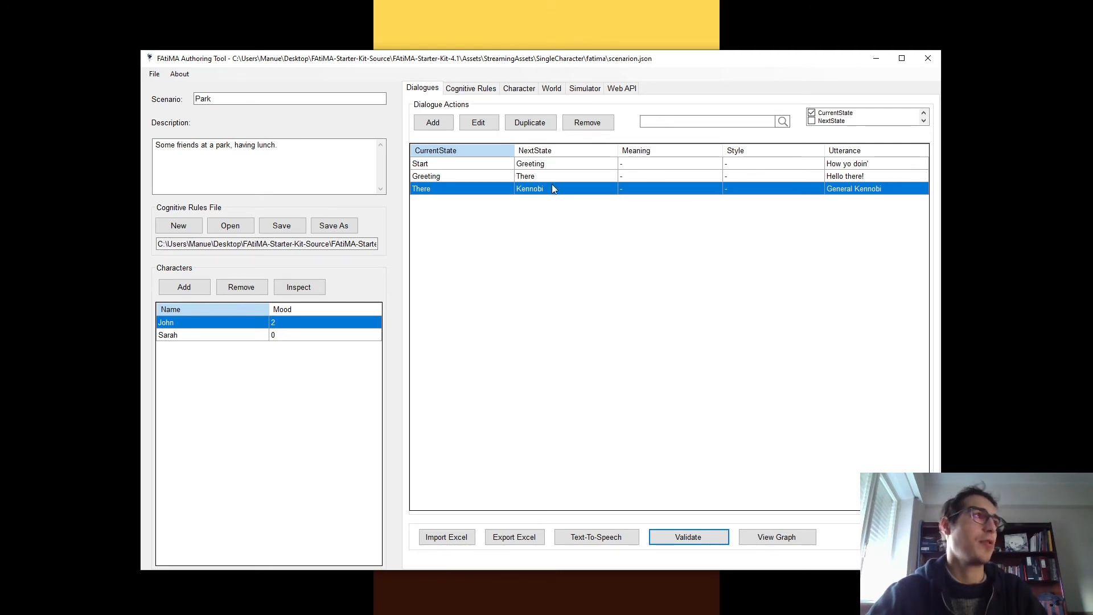
View the dialogue graph to examine how the dialogue states are connected, and close it.
{"action": "left_click", "coordinate": [799, 539]}
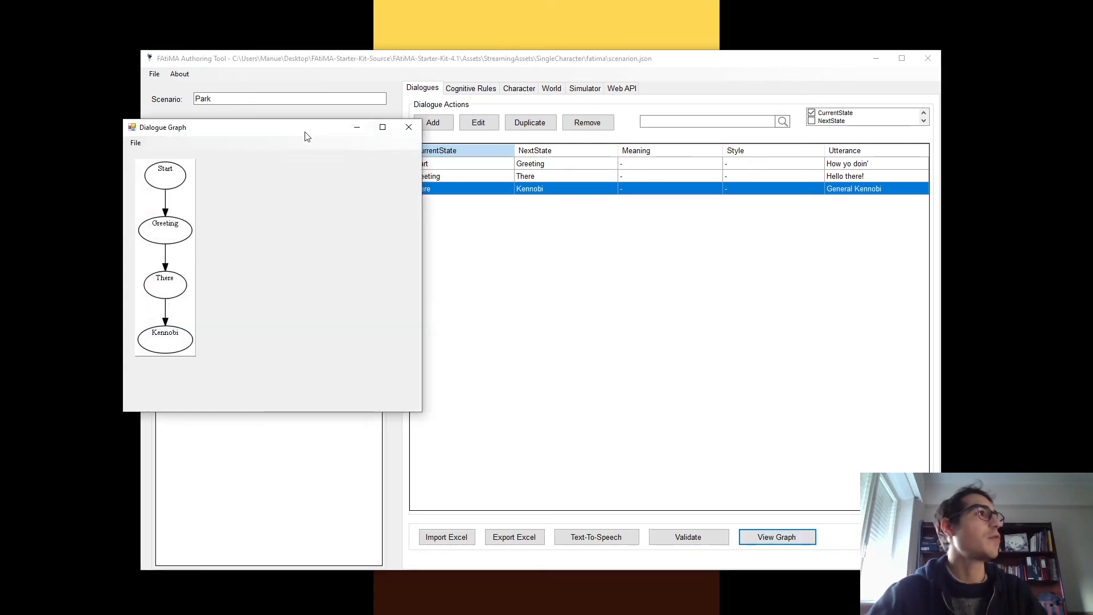
{"action": "left_click_drag", "start_coordinate": [306, 136], "coordinate": [854, 198]}
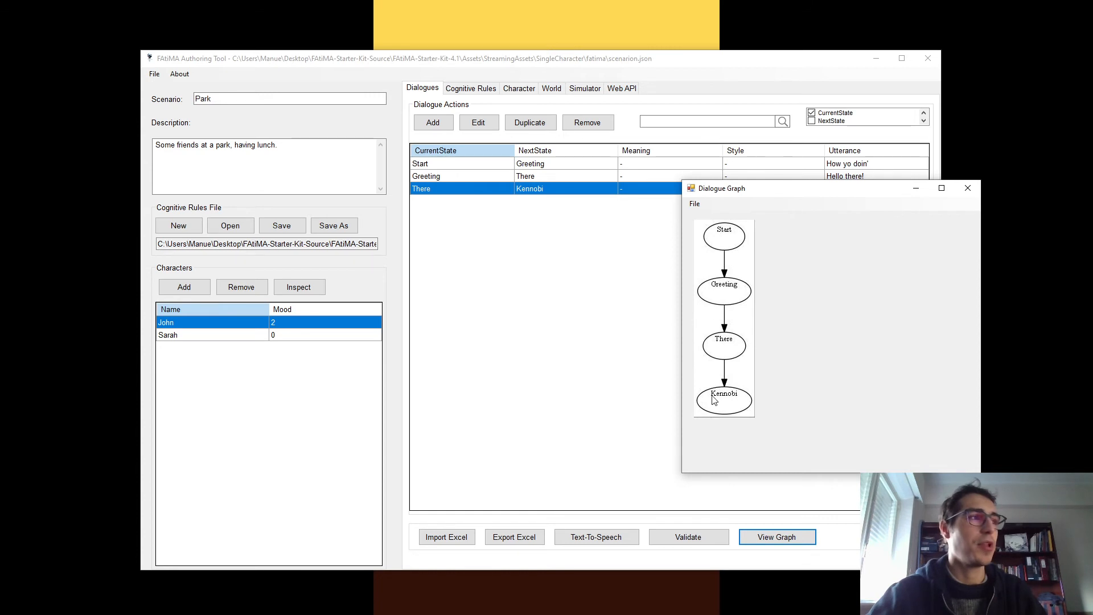
{"action": "left_click", "coordinate": [967, 188]}
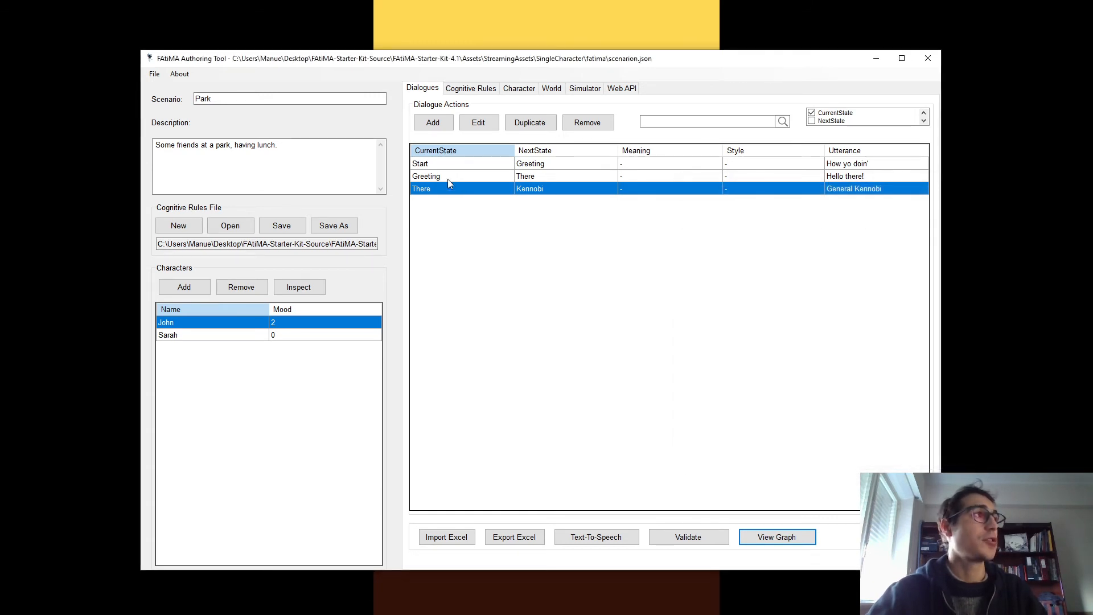
Duplicate the Start-to-Greeting dialogue action and set the copy's next state to Insult.
{"action": "left_click", "coordinate": [461, 165]}
{"action": "left_click", "coordinate": [529, 123]}
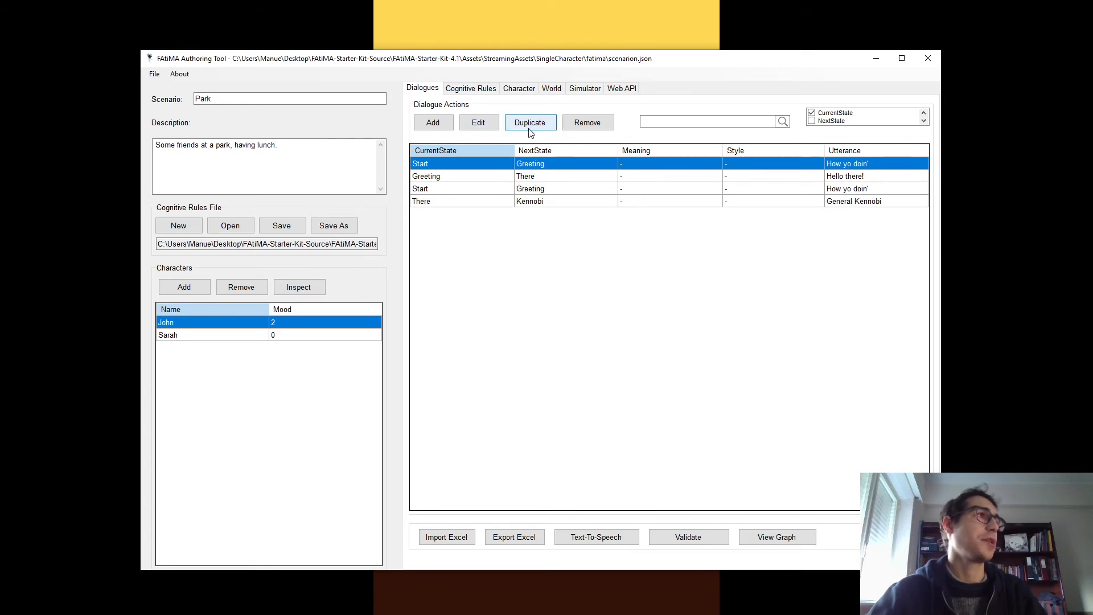
{"action": "left_click", "coordinate": [437, 189]}
{"action": "left_click", "coordinate": [478, 122]}
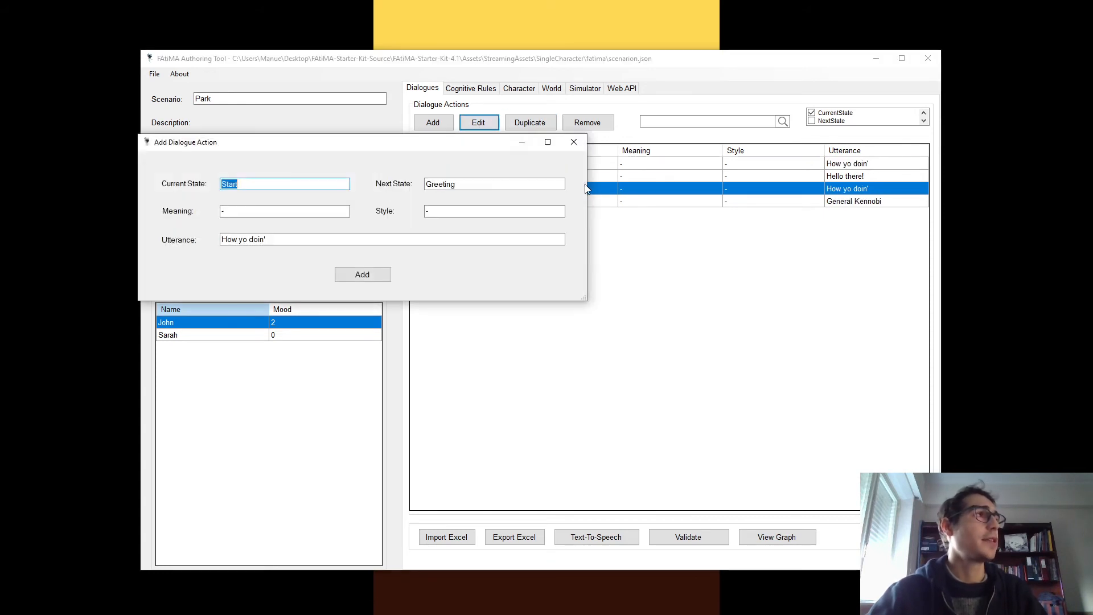
{"action": "key", "text": "Tab"}
{"action": "type", "text": "I"}
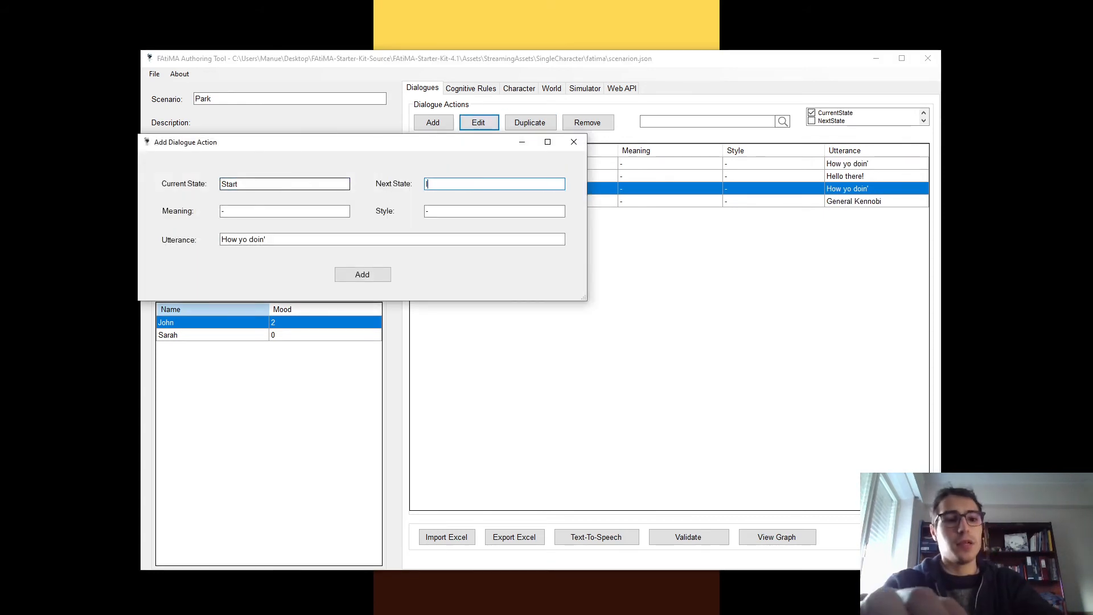
{"action": "type", "text": "nsult"}
Set the copied Start-to-Insult action's utterance to "Fuck off" and apply the edit.
{"action": "key", "text": "Tab"}
{"action": "key", "text": "Tab"}
{"action": "key", "text": "Tab"}
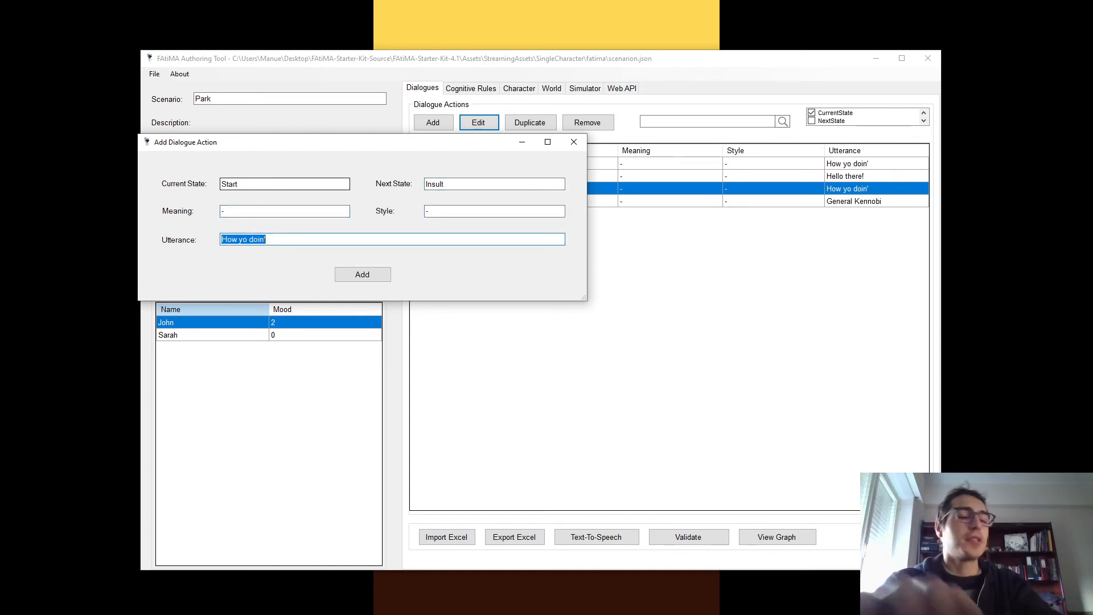
{"action": "type", "text": "Fuck"}
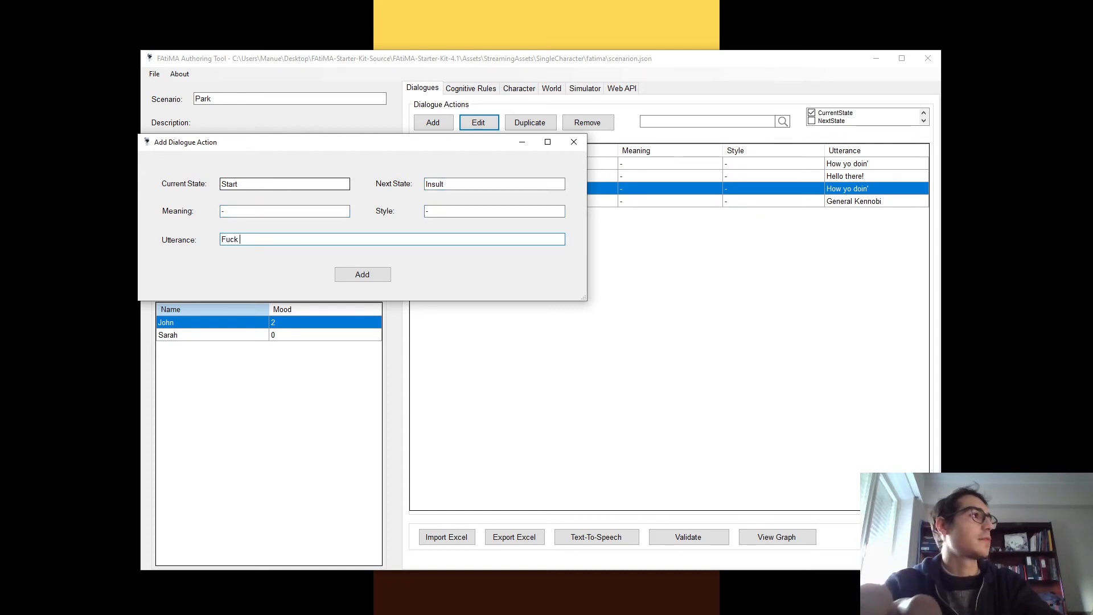
{"action": "type", "text": " off"}
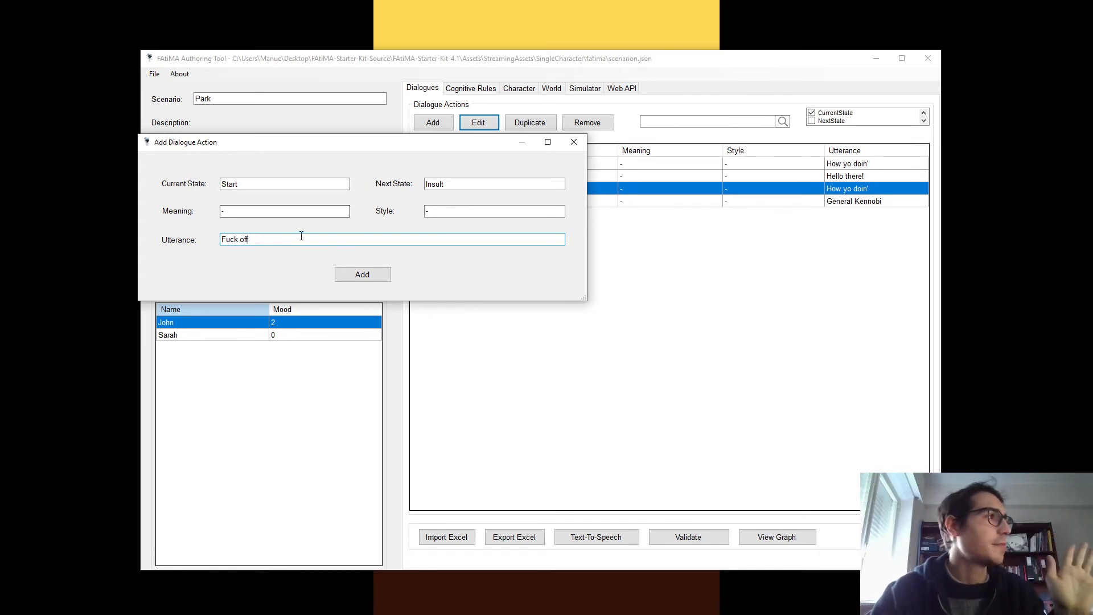
{"action": "left_click", "coordinate": [350, 272]}
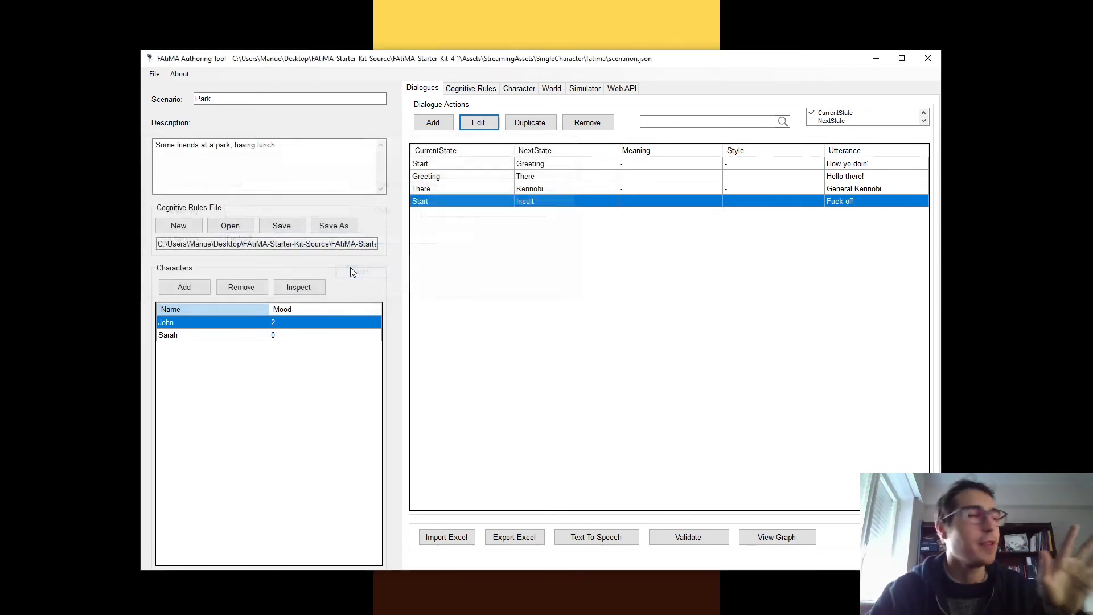
Save the cognitive rules file and the Park scenario.
{"action": "left_click", "coordinate": [282, 226]}
{"action": "left_click", "coordinate": [154, 74]}
{"action": "left_click", "coordinate": [165, 110]}
View the dialogue graph to examine the branches leaving the Start state, and close it.
{"action": "left_click", "coordinate": [777, 537]}
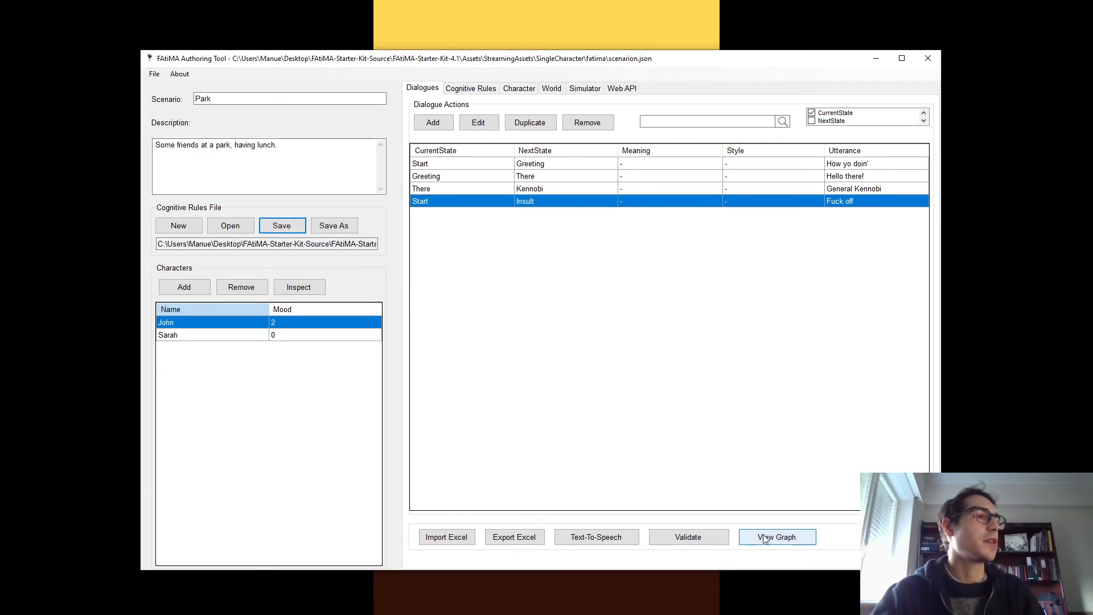
{"action": "left_click_drag", "start_coordinate": [309, 165], "coordinate": [831, 176]}
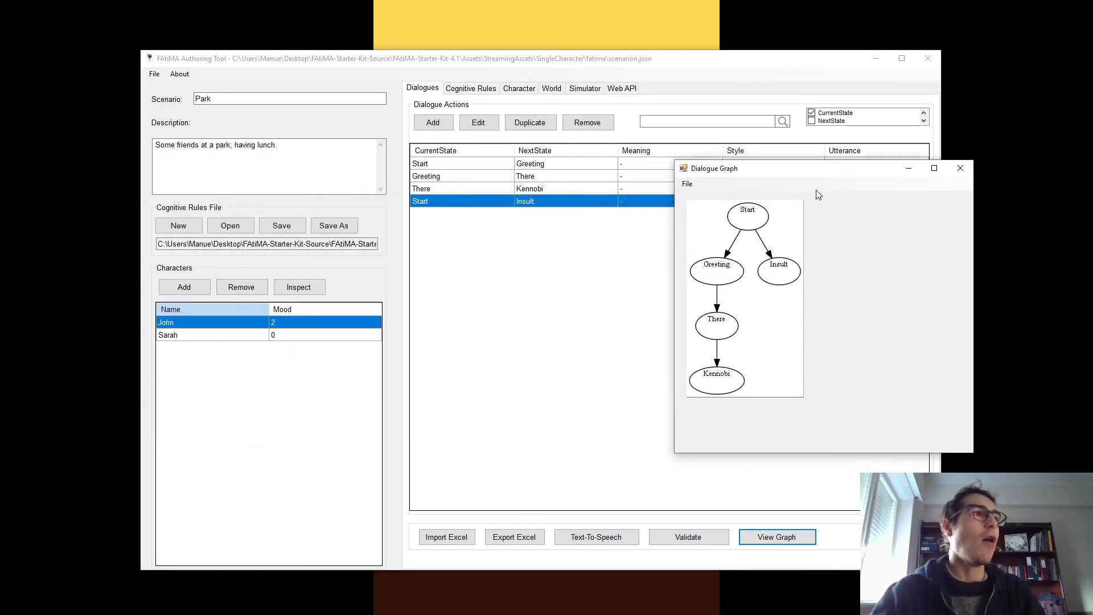
{"action": "left_click", "coordinate": [962, 168]}
Change the Start-to-Insult dialogue action's next state to Kennobi and apply the edit.
{"action": "double_click", "coordinate": [497, 202]}
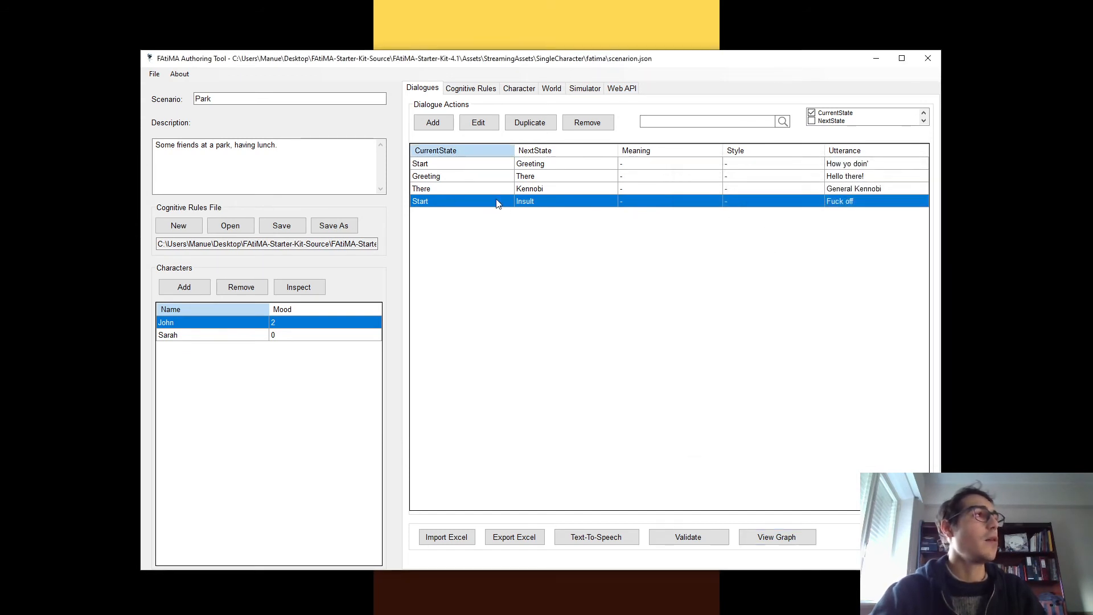
{"action": "double_click", "coordinate": [336, 67]}
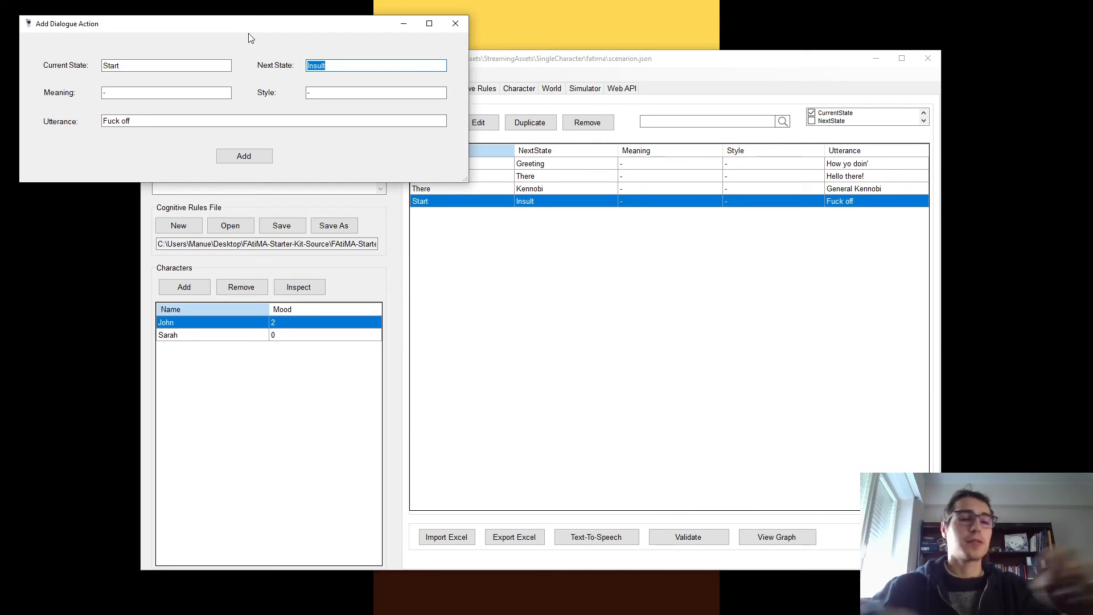
{"action": "type", "text": "Kennobi"}
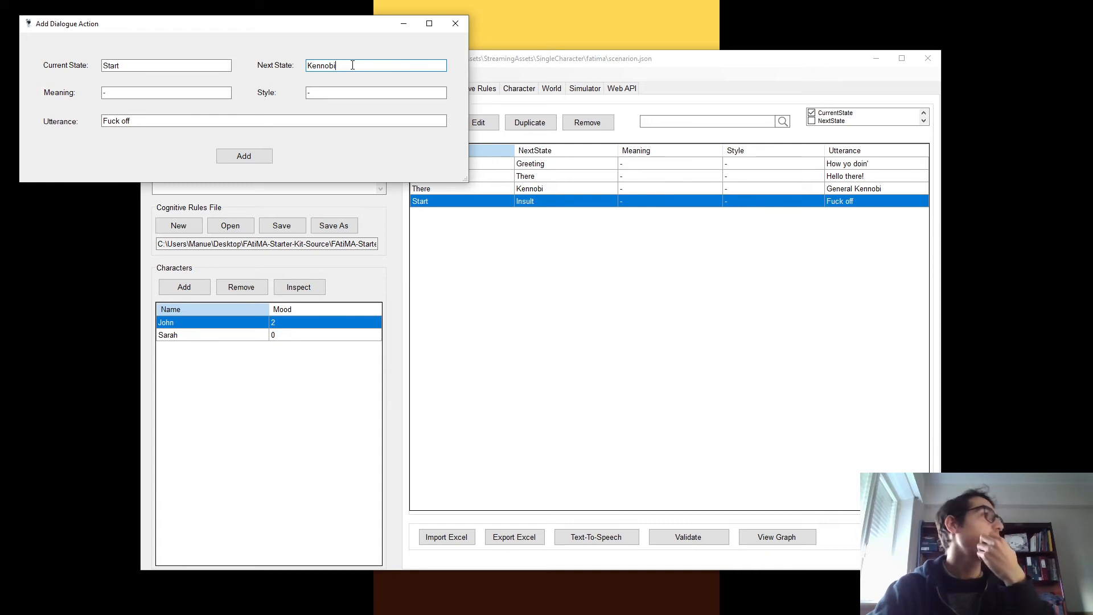
{"action": "left_click", "coordinate": [239, 156]}
View the dialogue graph to examine how Start connects to Kennobi, and close it.
{"action": "left_click", "coordinate": [790, 537]}
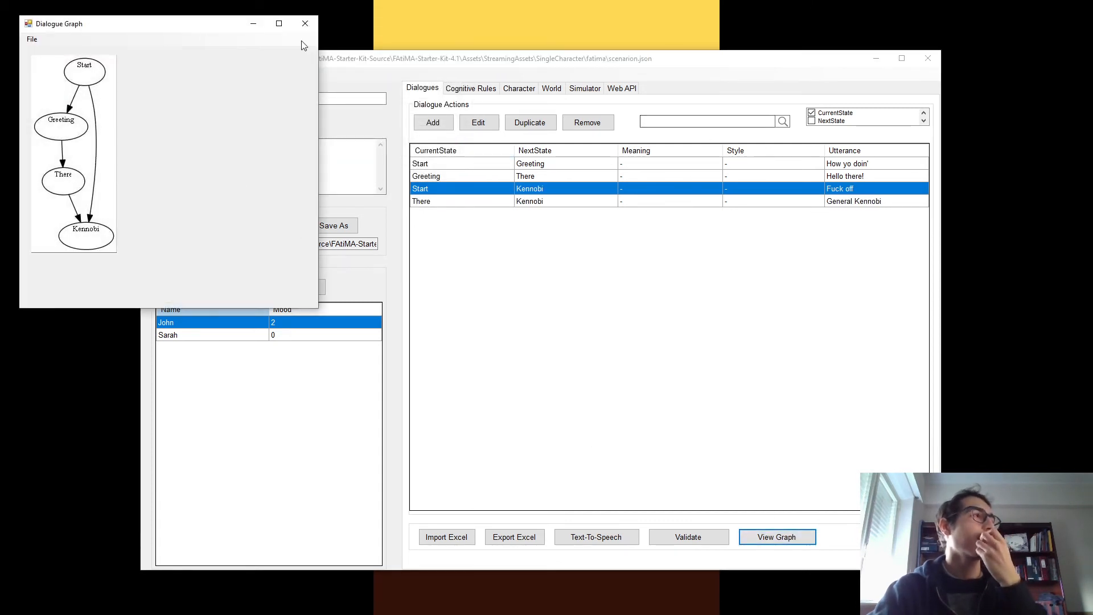
{"action": "left_click_drag", "start_coordinate": [189, 28], "coordinate": [863, 136]}
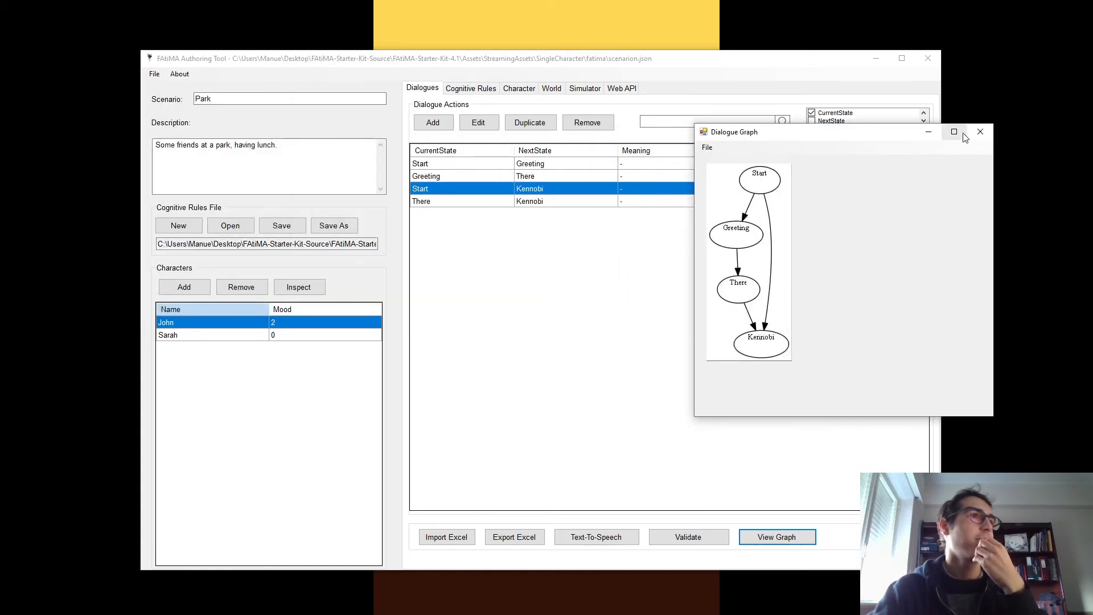
{"action": "left_click", "coordinate": [980, 131]}
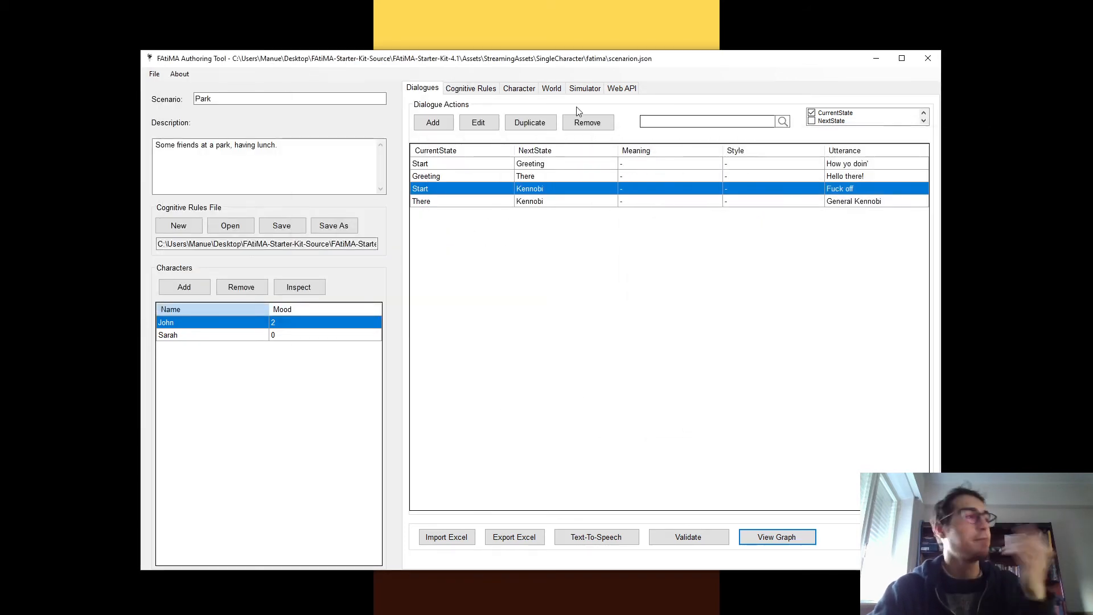
Set the "Fuck off" dialogue action's next state back to Insult and apply the edit.
{"action": "left_click", "coordinate": [478, 123]}
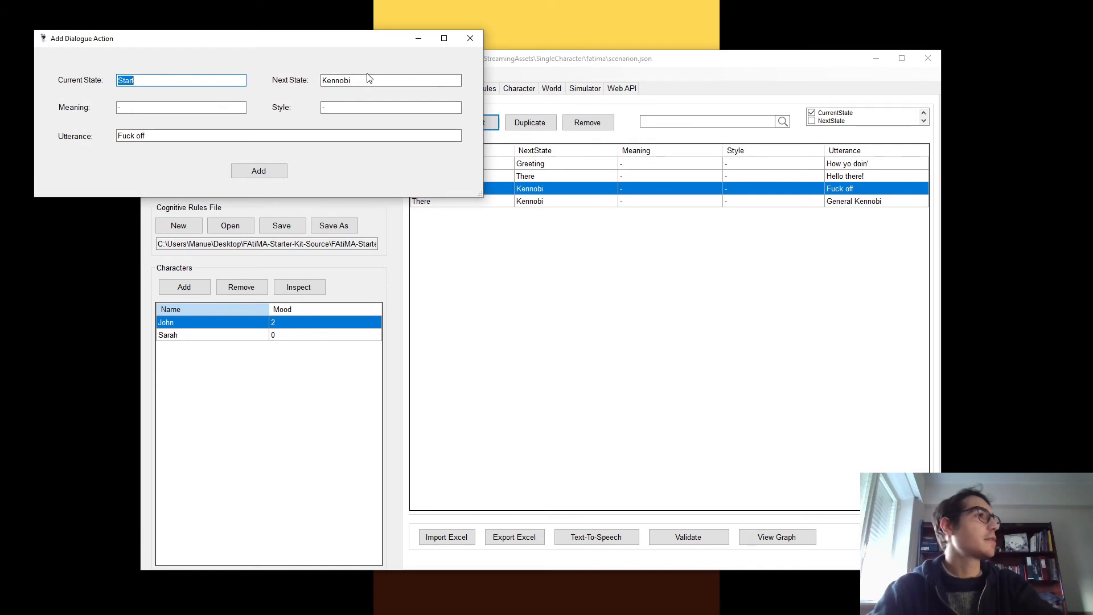
{"action": "double_click", "coordinate": [368, 79]}
{"action": "left_click_drag", "start_coordinate": [359, 43], "coordinate": [804, 265]}
{"action": "type", "text": "Insult"}
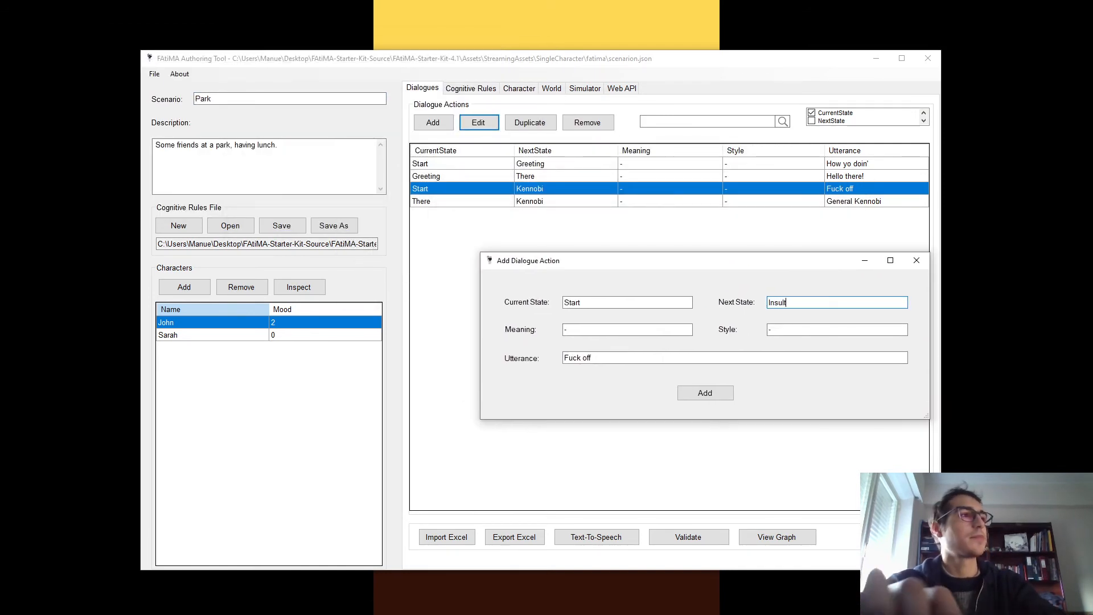
{"action": "left_click", "coordinate": [705, 393]}
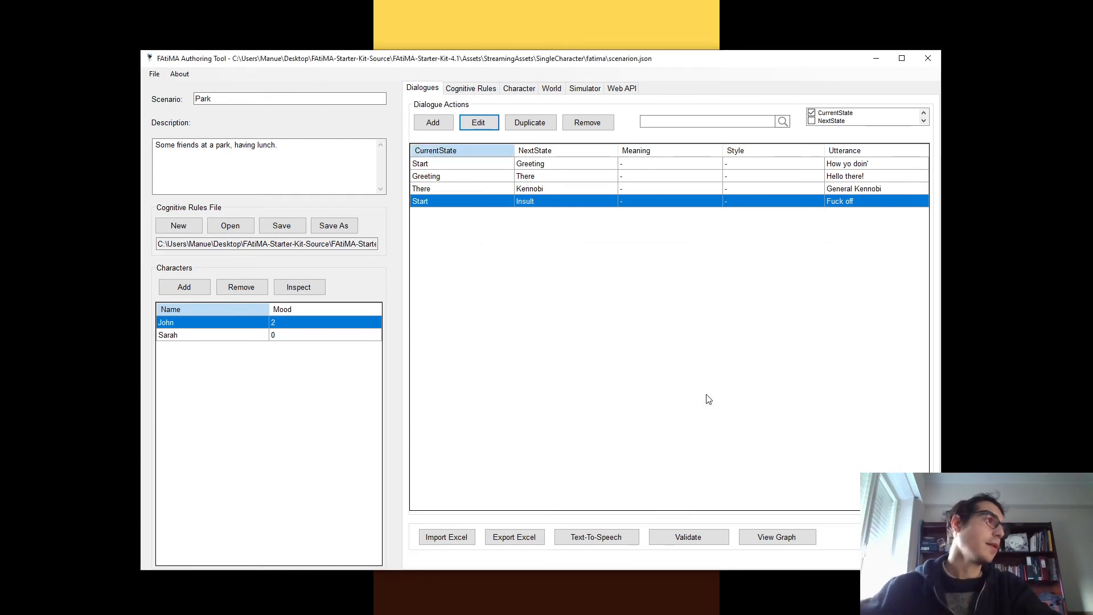
Duplicate the Start-to-Insult dialogue action and set the copy's current state to Insult.
{"action": "left_click", "coordinate": [546, 126]}
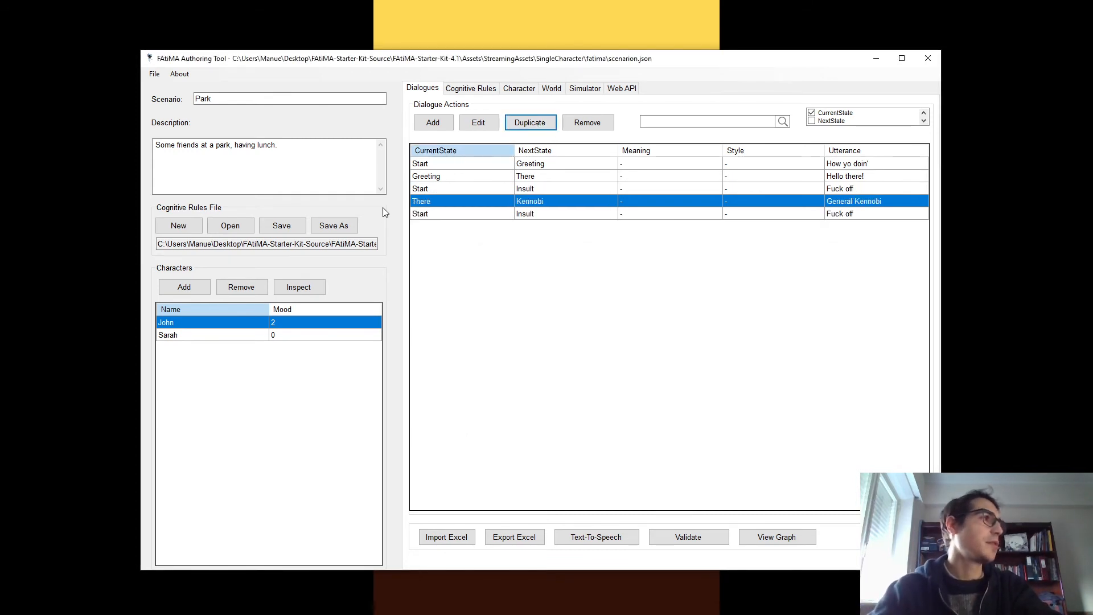
{"action": "left_click", "coordinate": [436, 215]}
{"action": "left_click", "coordinate": [435, 198]}
{"action": "left_click", "coordinate": [432, 192]}
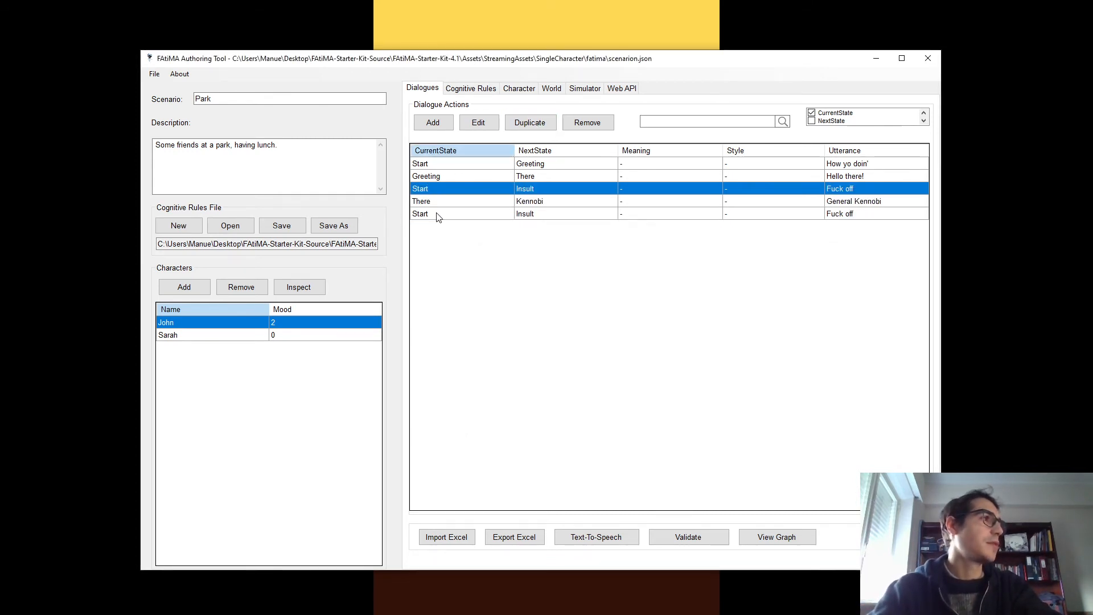
{"action": "double_click", "coordinate": [436, 215]}
{"action": "double_click", "coordinate": [340, 96]}
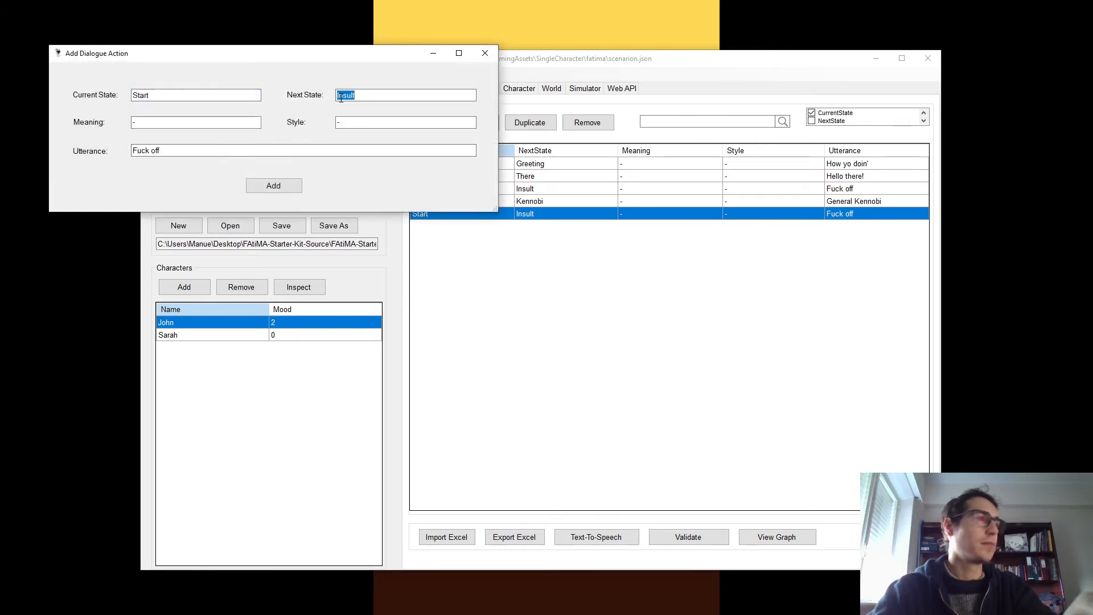
{"action": "key", "text": "ctrl+c"}
{"action": "double_click", "coordinate": [220, 95]}
{"action": "key", "text": "ctrl+v"}
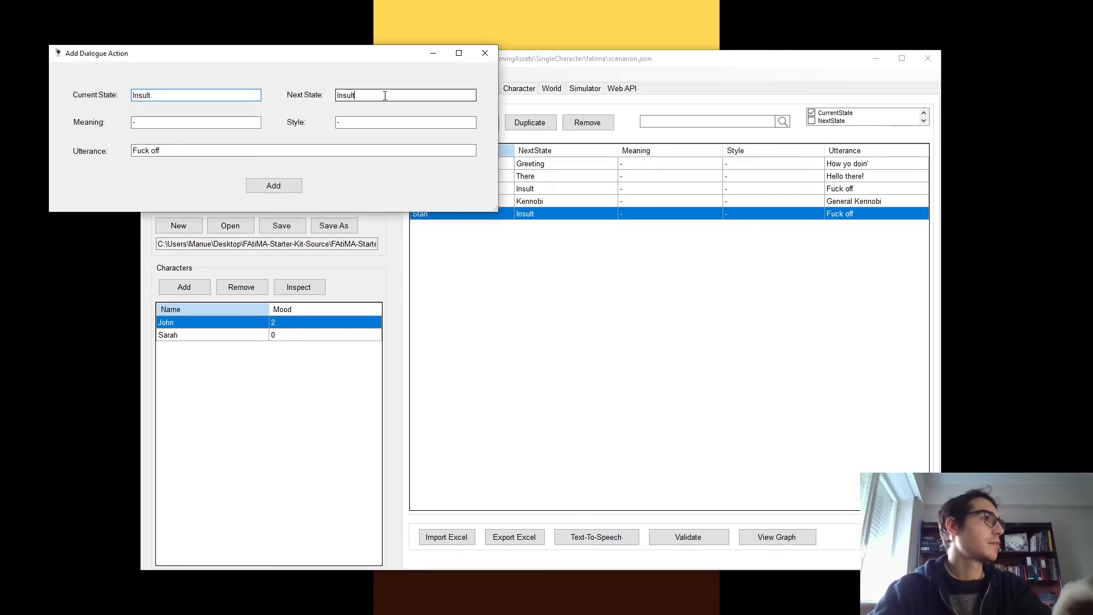
Set the copy's next state to Hate and its utterance to "Daaamn", and apply the edit.
{"action": "double_click", "coordinate": [384, 96]}
{"action": "type", "text": "Hate"}
{"action": "key", "text": "Tab"}
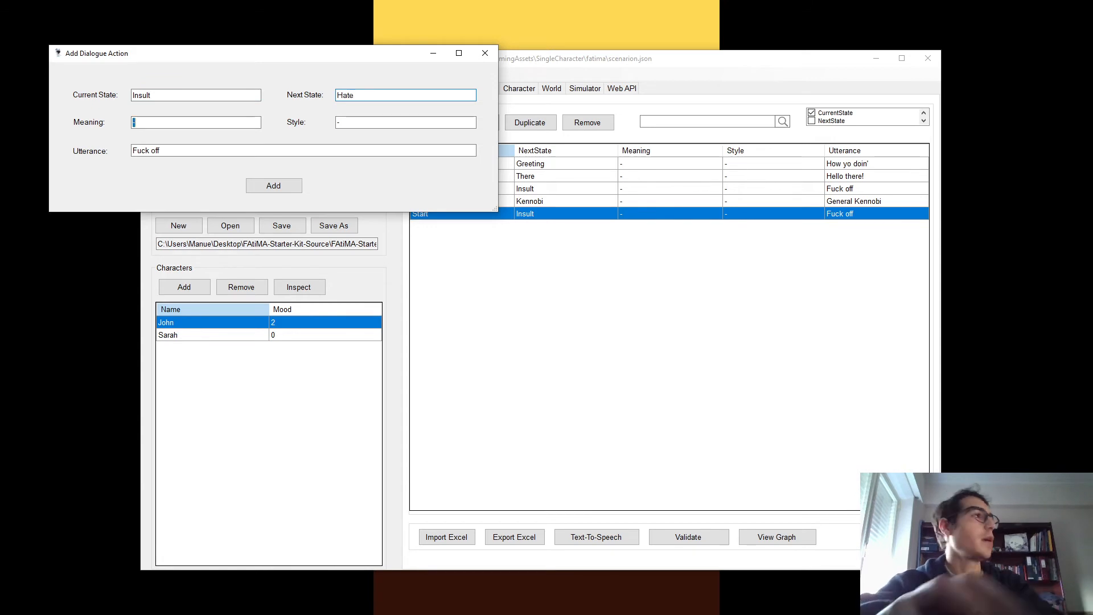
{"action": "key", "text": "Tab"}
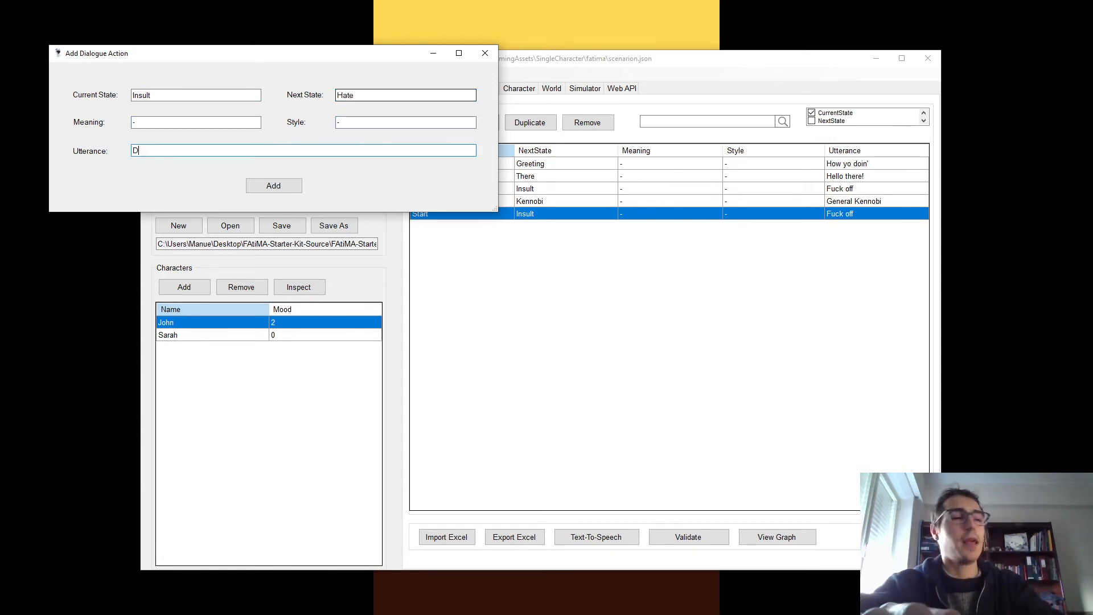
{"action": "type", "text": "Daaamn"}
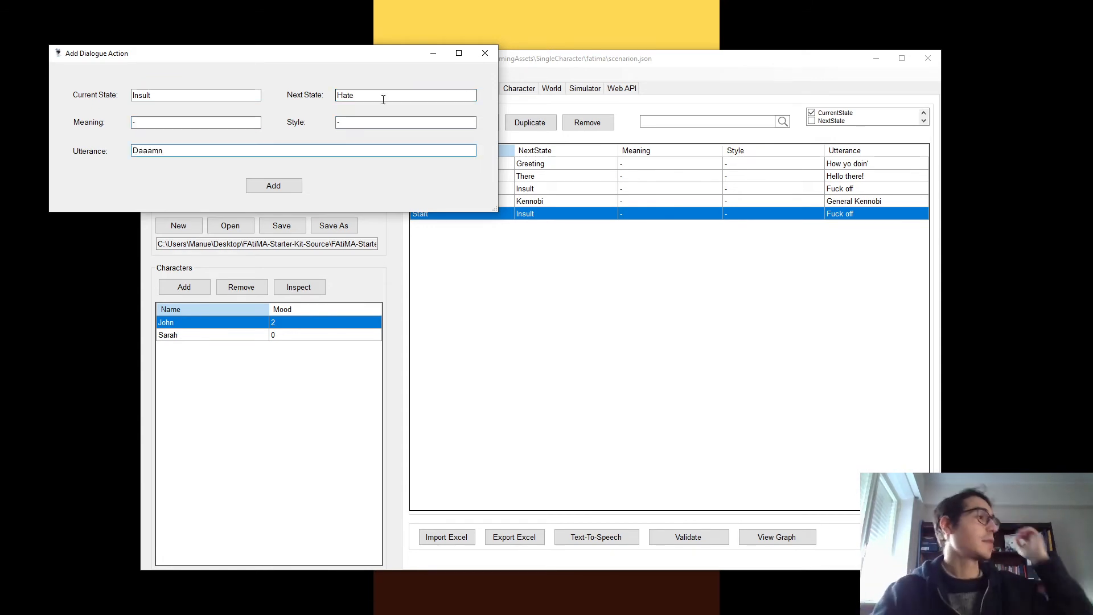
{"action": "left_click", "coordinate": [276, 182]}
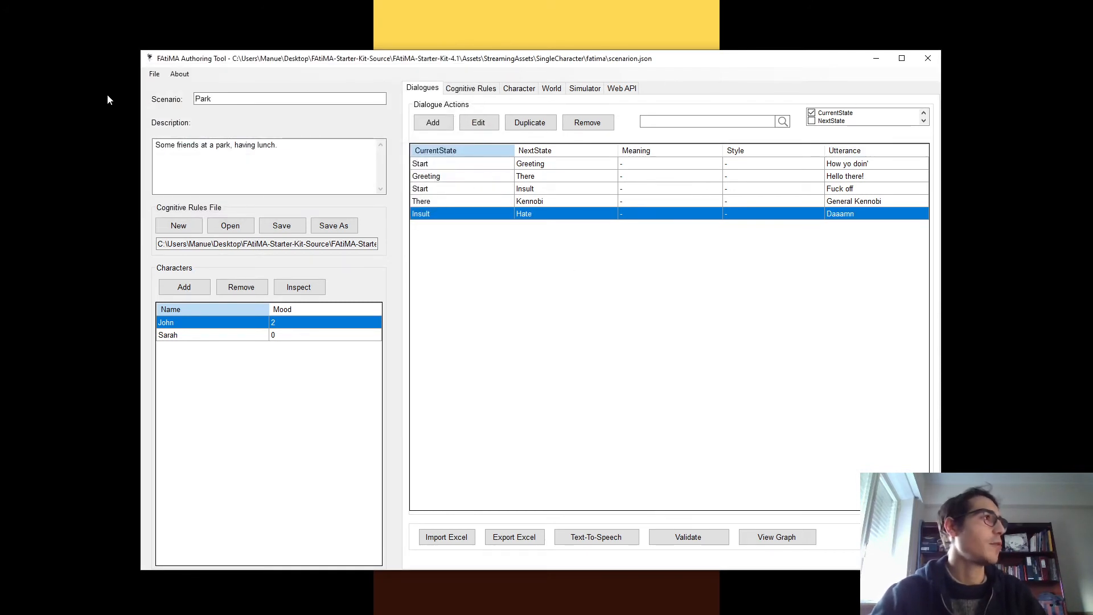
Save the scenario, view the dialogue graph to examine the Insult branch, and close the graph.
{"action": "left_click", "coordinate": [154, 74]}
{"action": "left_click", "coordinate": [159, 112]}
{"action": "left_click", "coordinate": [777, 537]}
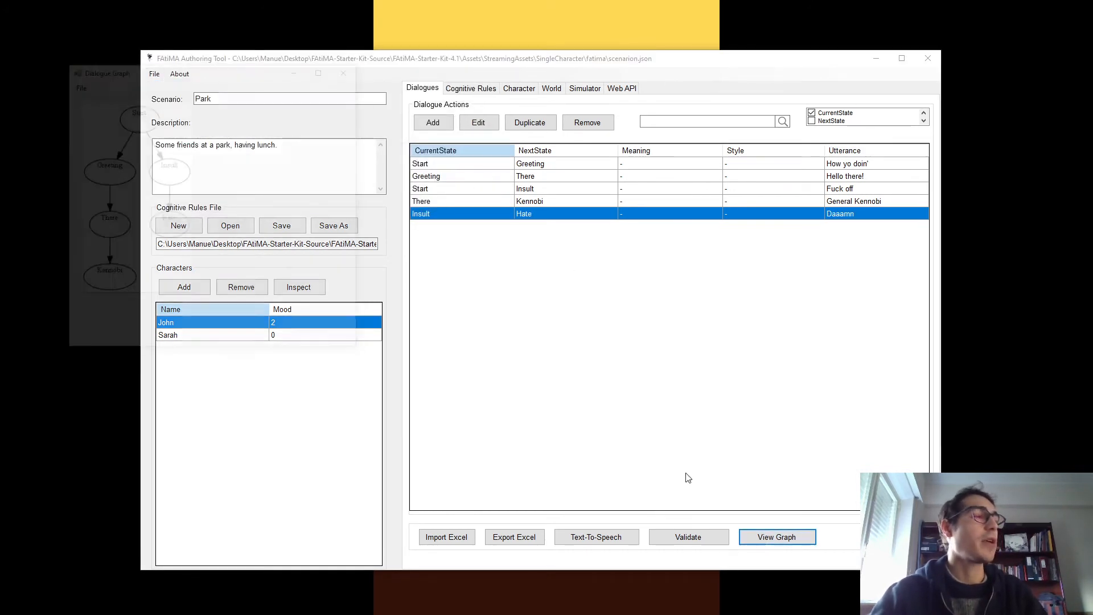
{"action": "left_click_drag", "start_coordinate": [245, 75], "coordinate": [861, 159]}
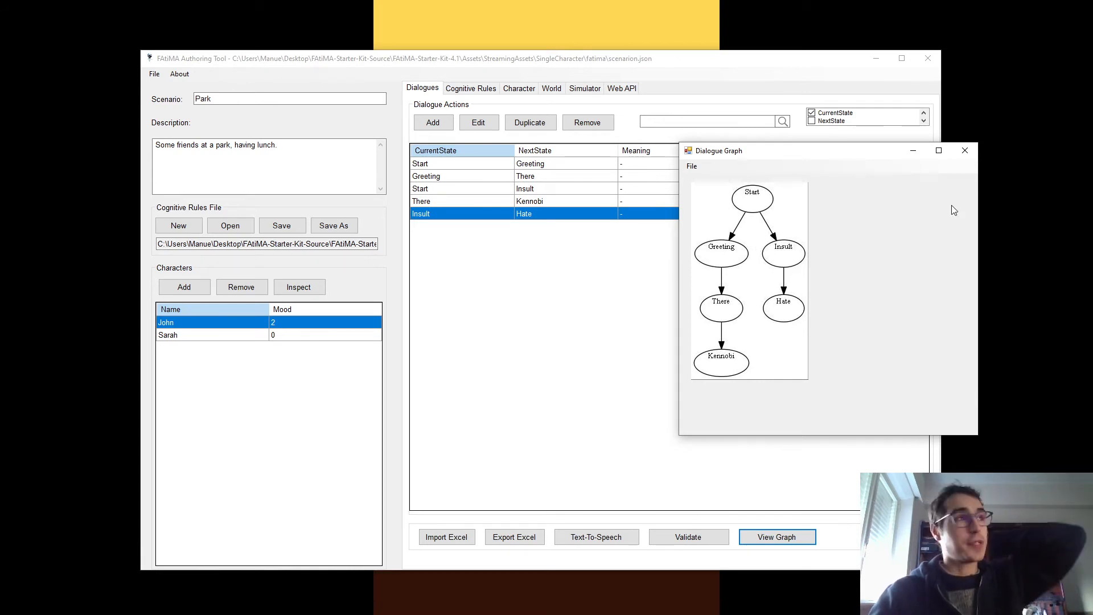
{"action": "left_click", "coordinate": [964, 150]}
Search the dialogue actions by current state for "the" and clear the search.
{"action": "left_click", "coordinate": [737, 122]}
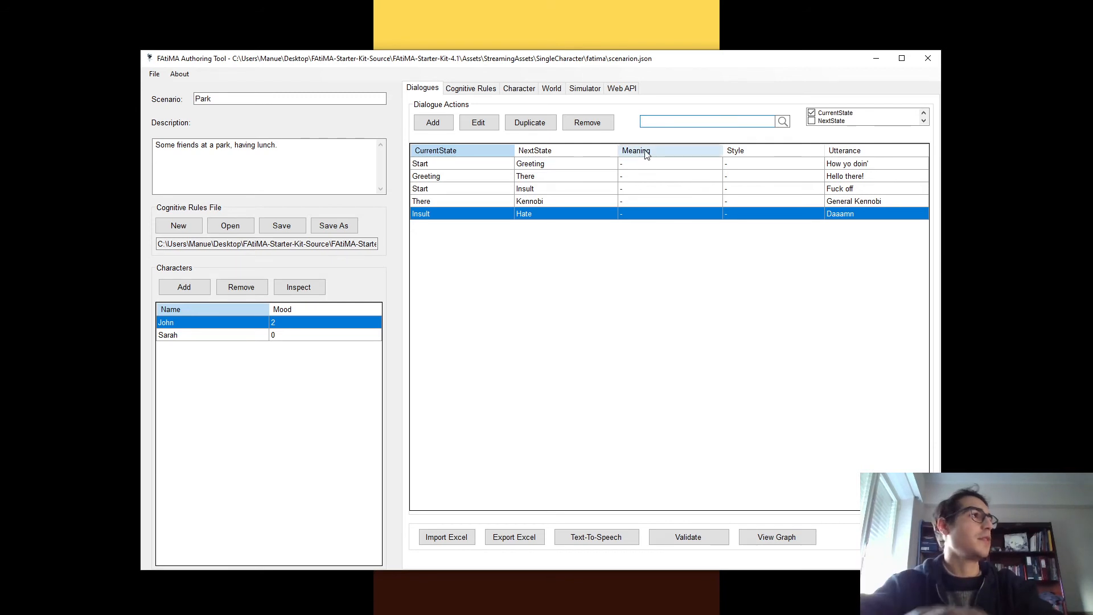
{"action": "type", "text": "the"}
{"action": "key", "text": "BackSpace"}
{"action": "key", "text": "BackSpace"}
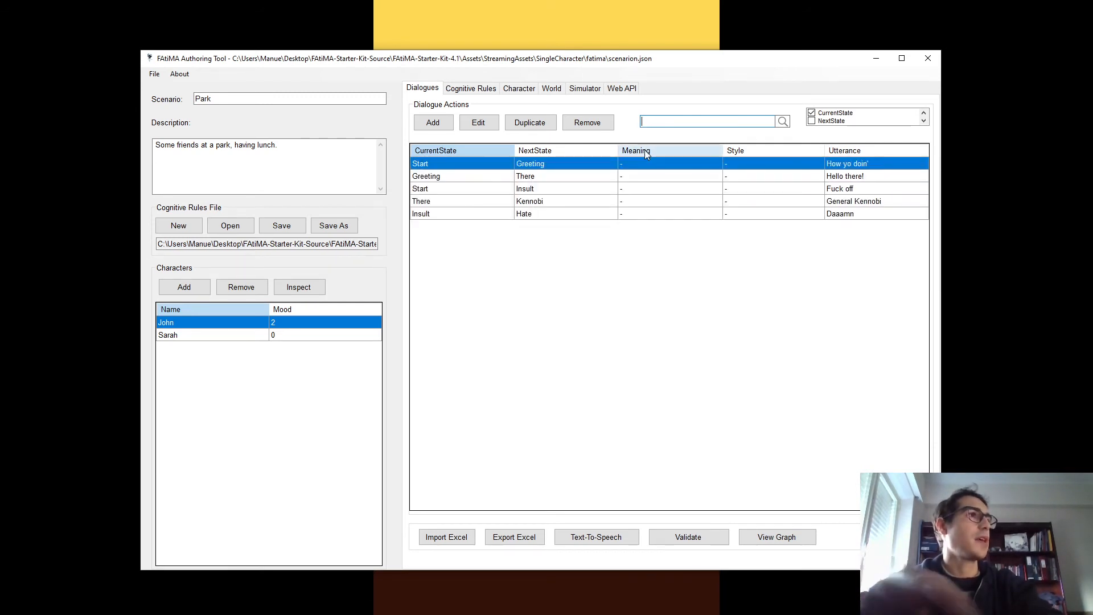
Examine which dialogue action fields can be chosen as search filters.
{"action": "left_click", "coordinate": [924, 121]}
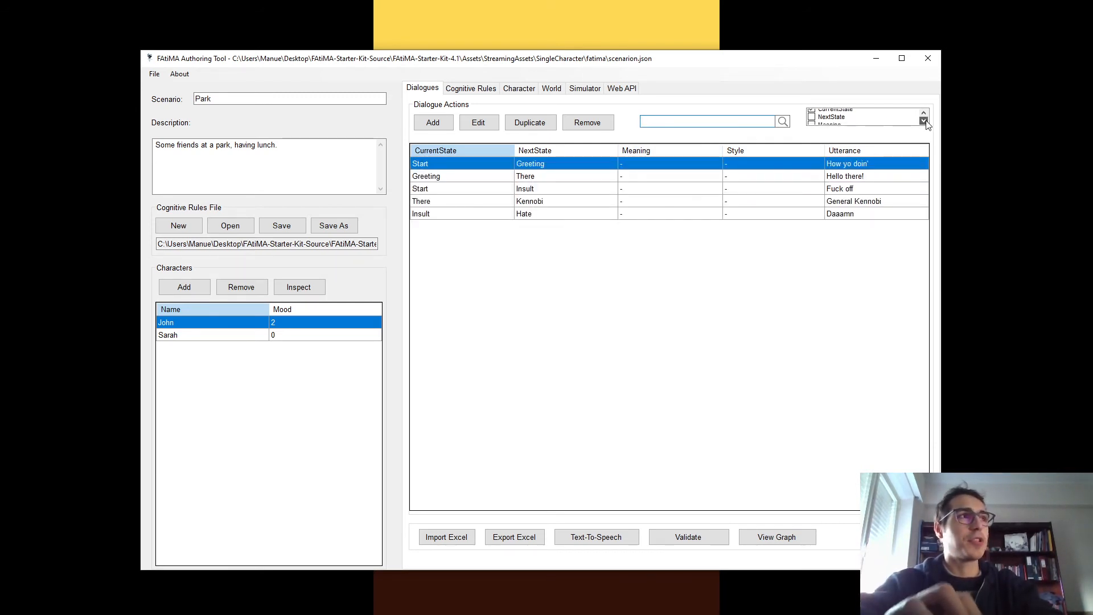
{"action": "left_click", "coordinate": [924, 121]}
{"action": "left_click", "coordinate": [924, 121]}
{"action": "left_click", "coordinate": [924, 112]}
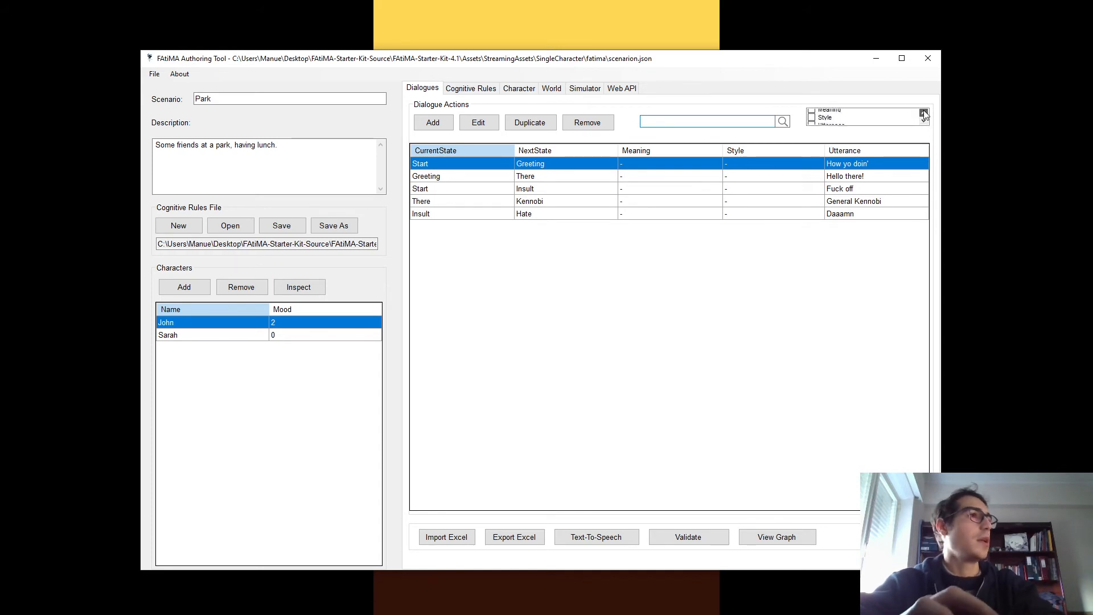
{"action": "left_click", "coordinate": [923, 112]}
{"action": "left_click", "coordinate": [924, 113]}
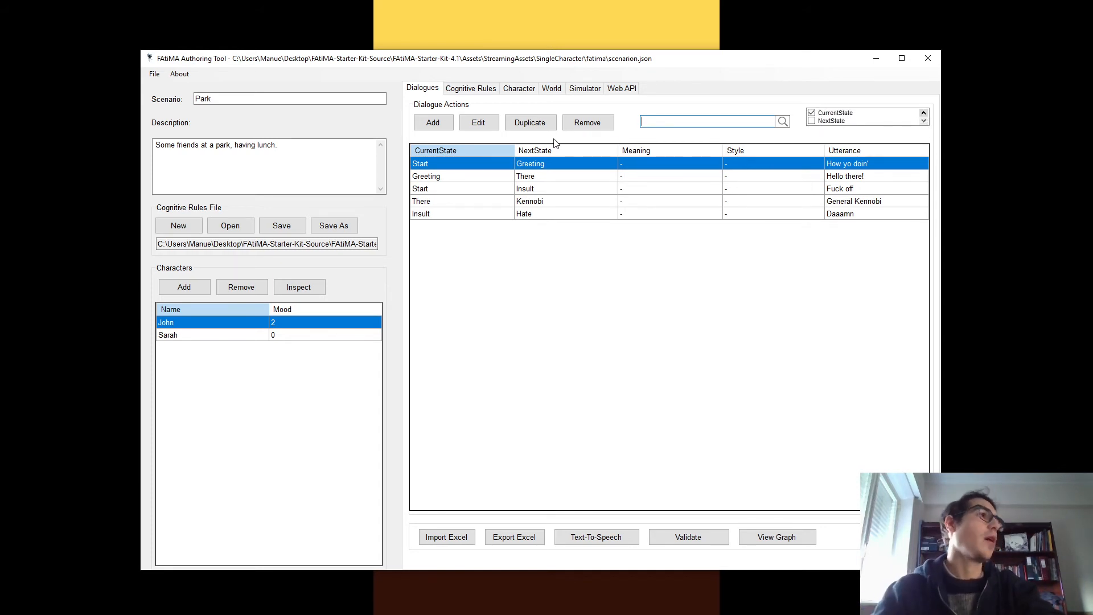
Open the text-to-speech tool and load the "Fuck off" dialogue line.
{"action": "left_click", "coordinate": [599, 540]}
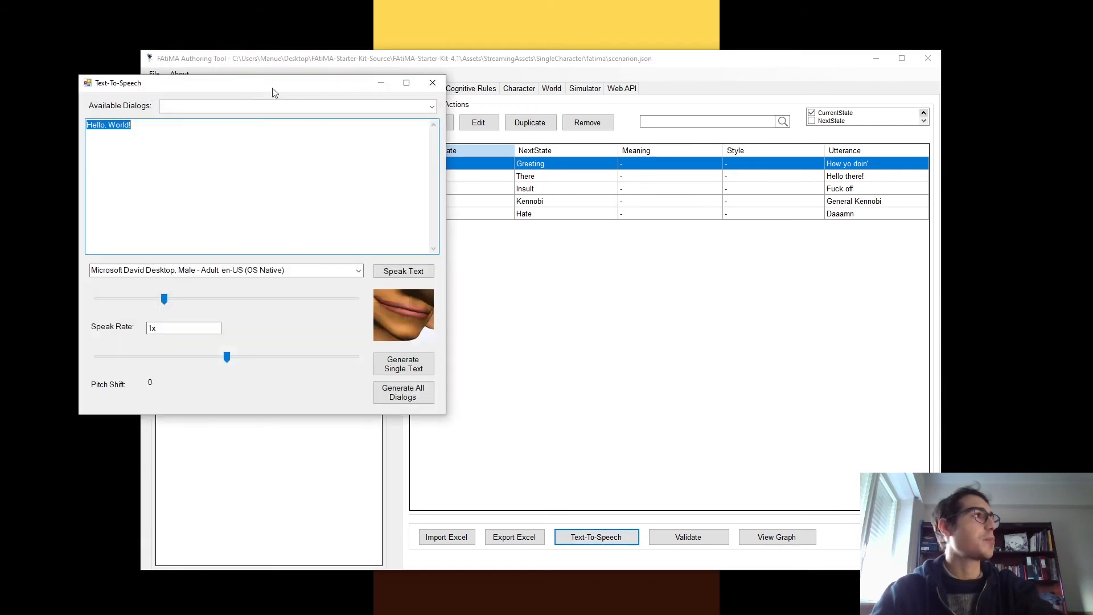
{"action": "left_click_drag", "start_coordinate": [271, 90], "coordinate": [484, 125]}
{"action": "left_click", "coordinate": [696, 141]}
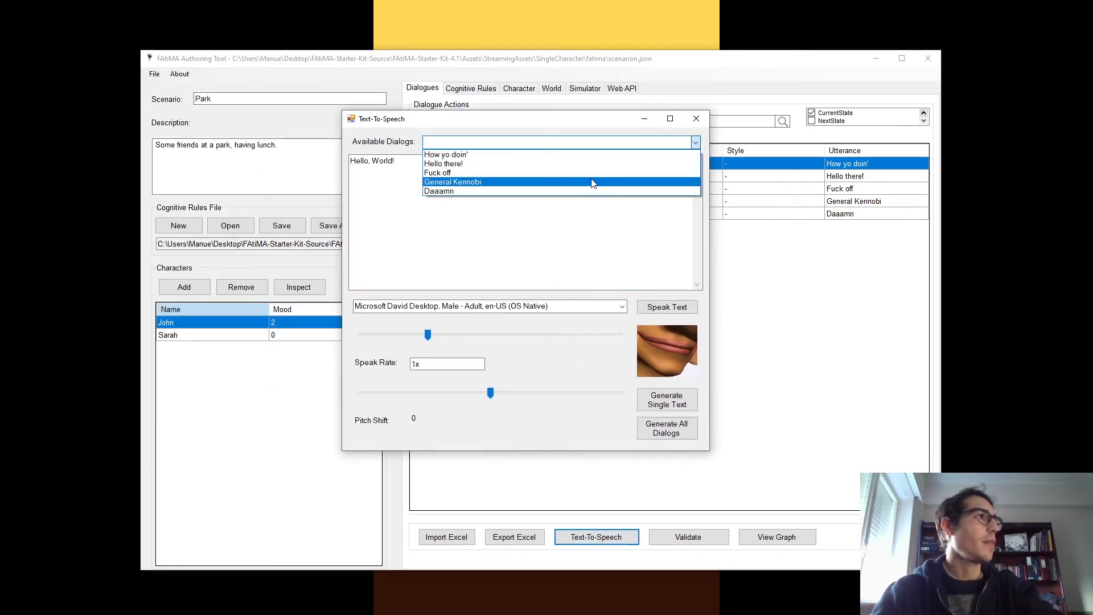
{"action": "left_click", "coordinate": [586, 173]}
Try generating speech for the single line, and play it aloud with the Microsoft David Desktop voice.
{"action": "left_click", "coordinate": [674, 404]}
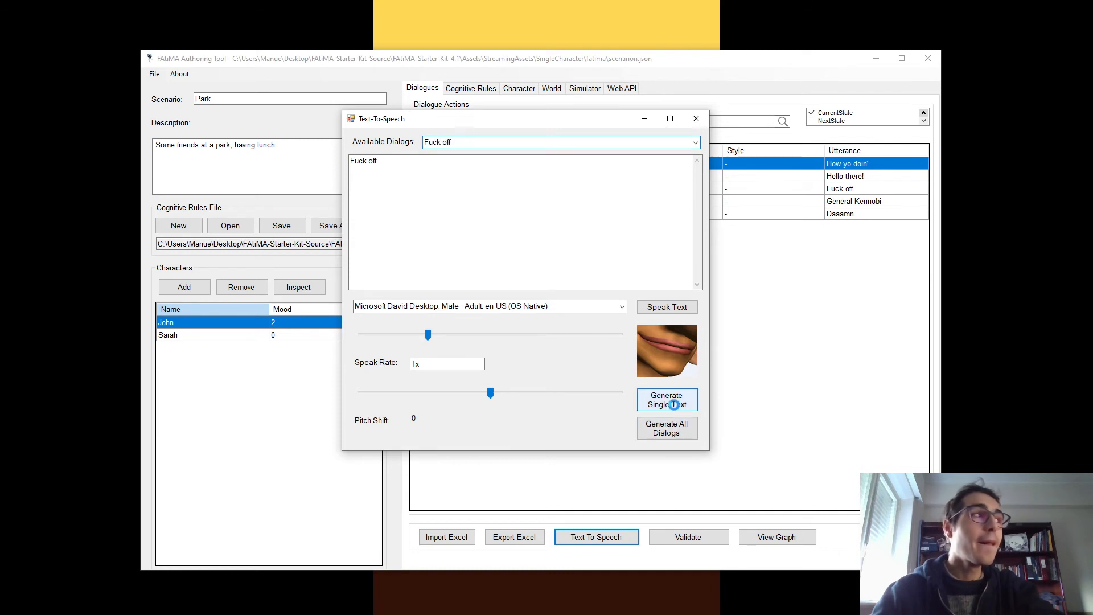
{"action": "left_click", "coordinate": [564, 423]}
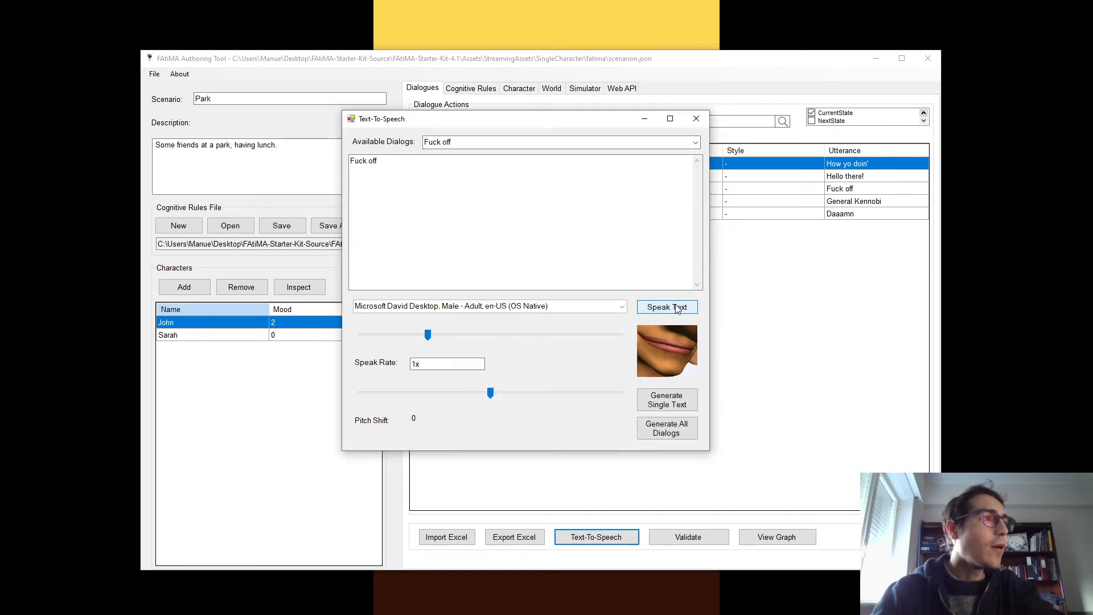
{"action": "left_click", "coordinate": [680, 308]}
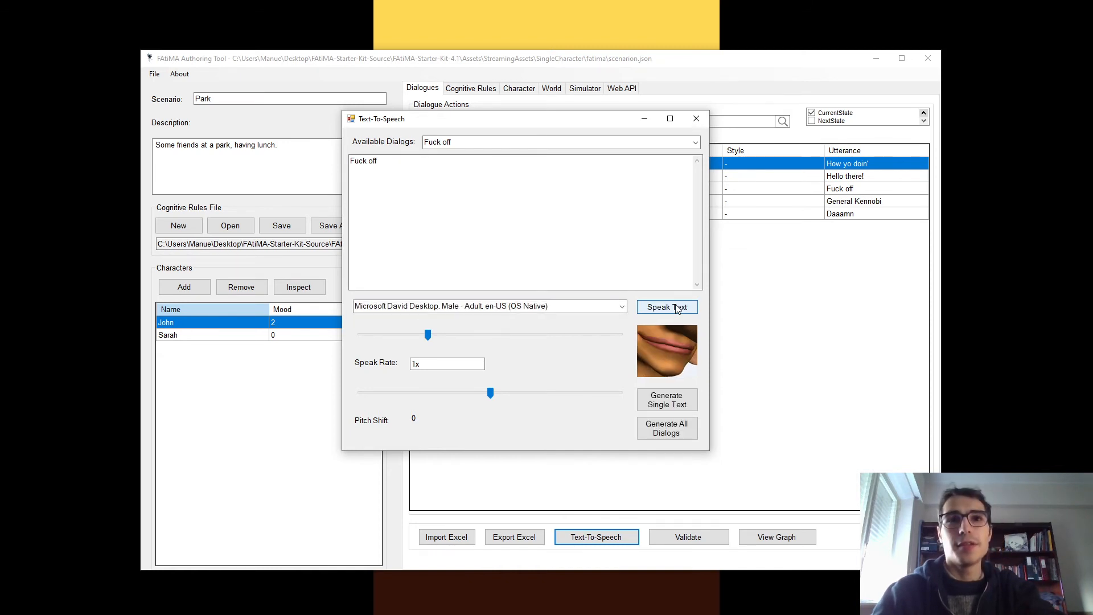
Replay the loaded dialogue line aloud and close the text-to-speech tool.
{"action": "left_click", "coordinate": [677, 308]}
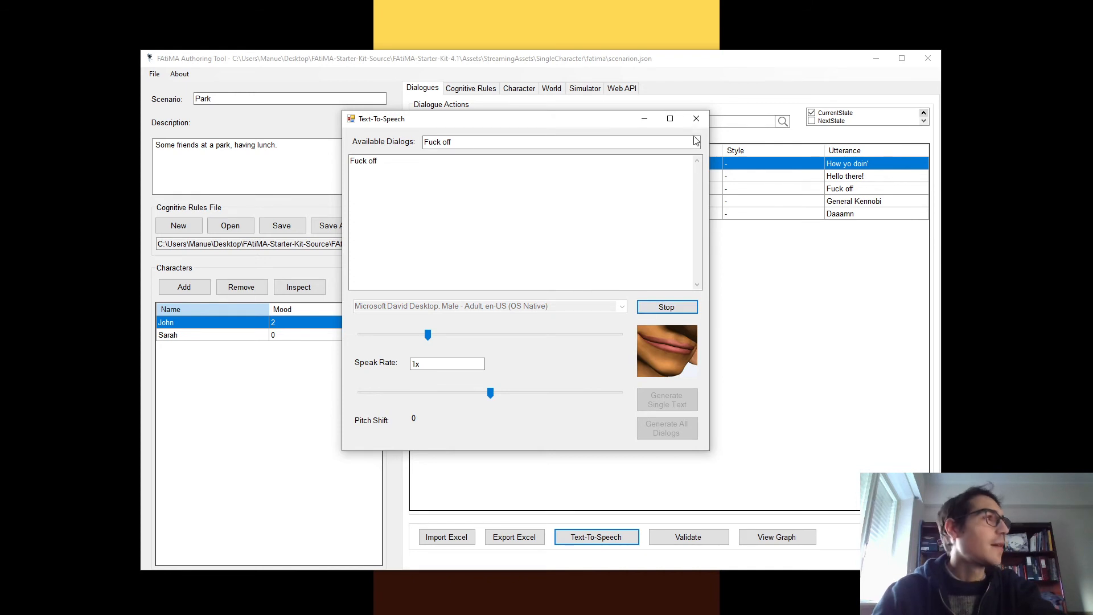
{"action": "left_click", "coordinate": [696, 119]}
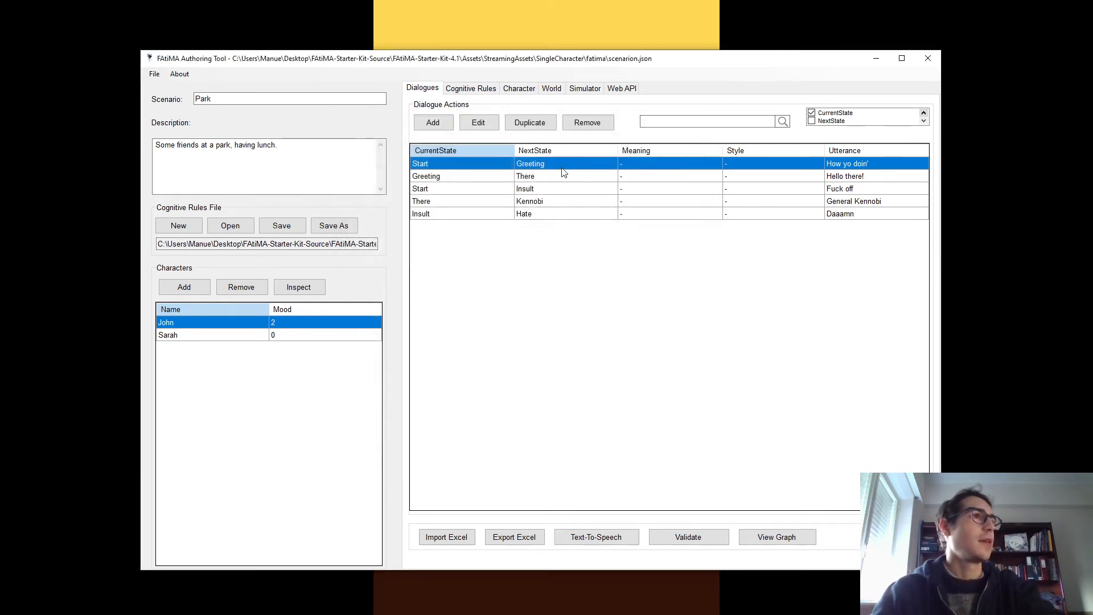
Reopen the text-to-speech tool, load the "General Kennobi" line, and play it aloud with the Microsoft David Desktop voice.
{"action": "left_click", "coordinate": [584, 199]}
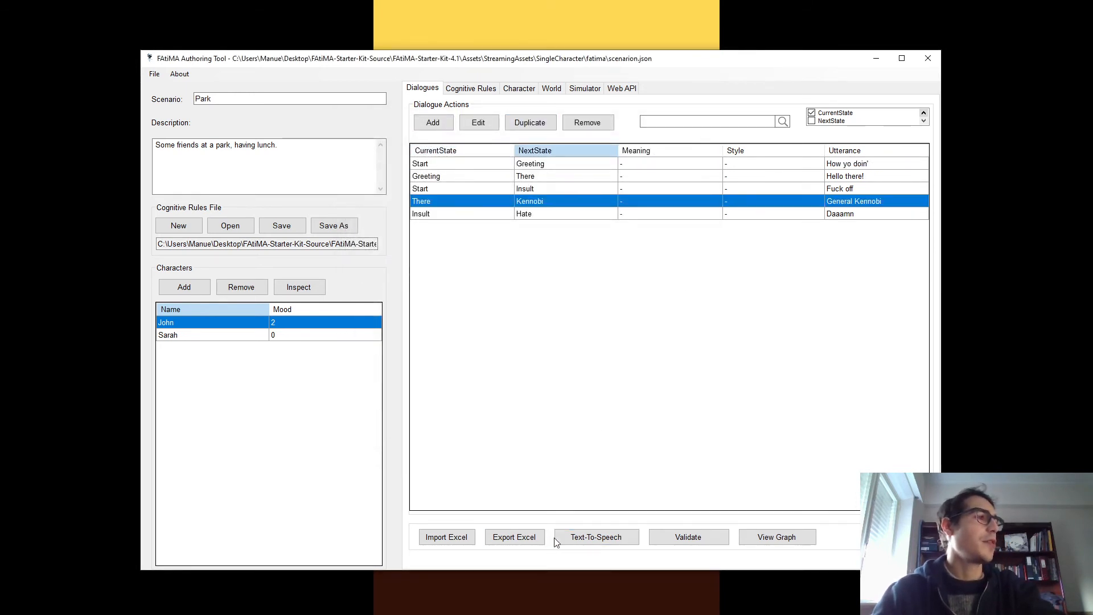
{"action": "left_click", "coordinate": [595, 537]}
{"action": "left_click", "coordinate": [468, 336]}
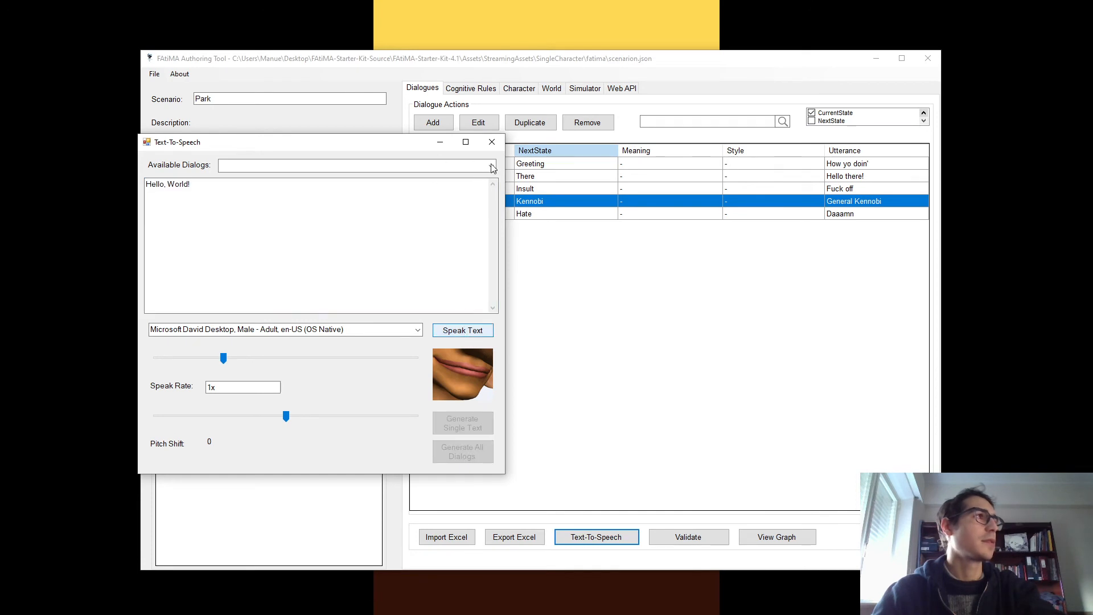
{"action": "left_click", "coordinate": [491, 165]}
{"action": "left_click", "coordinate": [414, 205]}
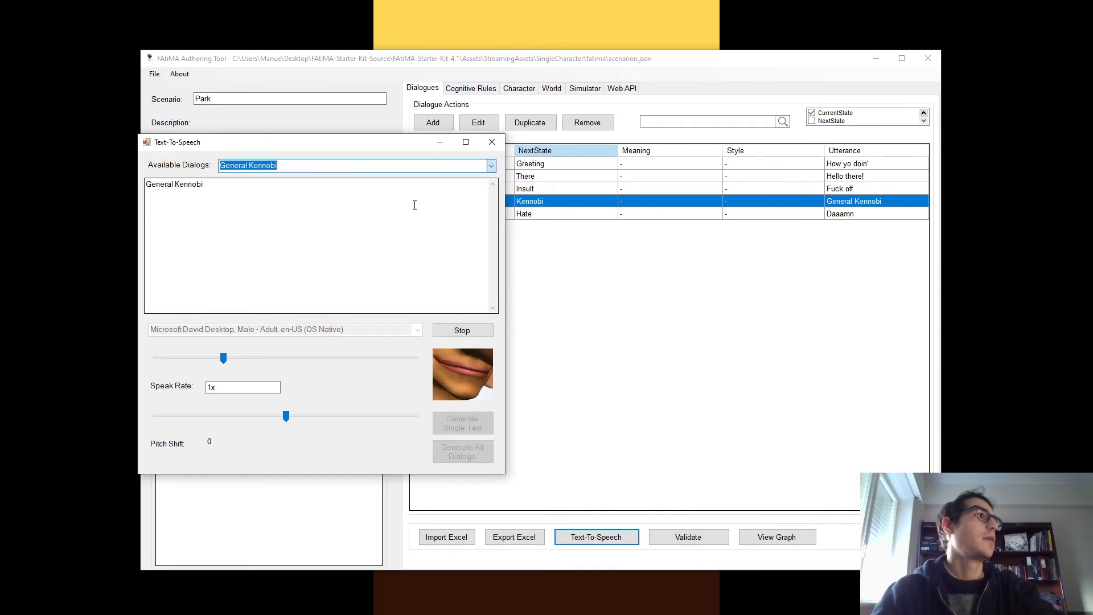
{"action": "left_click", "coordinate": [463, 332]}
{"action": "left_click", "coordinate": [464, 333]}
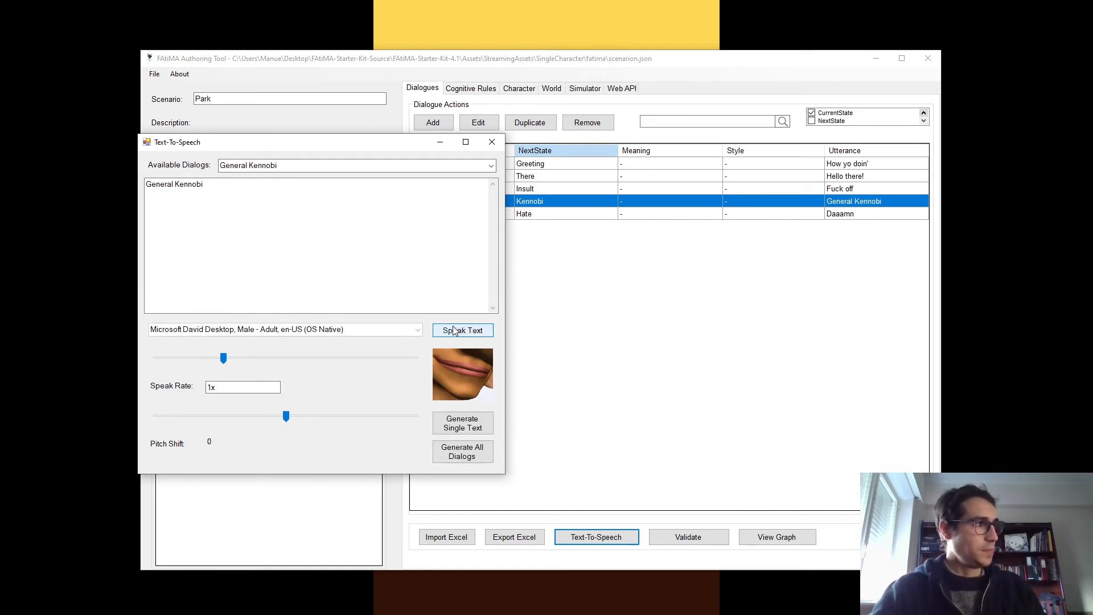
Play the "General Kennobi" line with the Microsoft Hazel Desktop voice, and close the text-to-speech tool.
{"action": "left_click", "coordinate": [419, 330]}
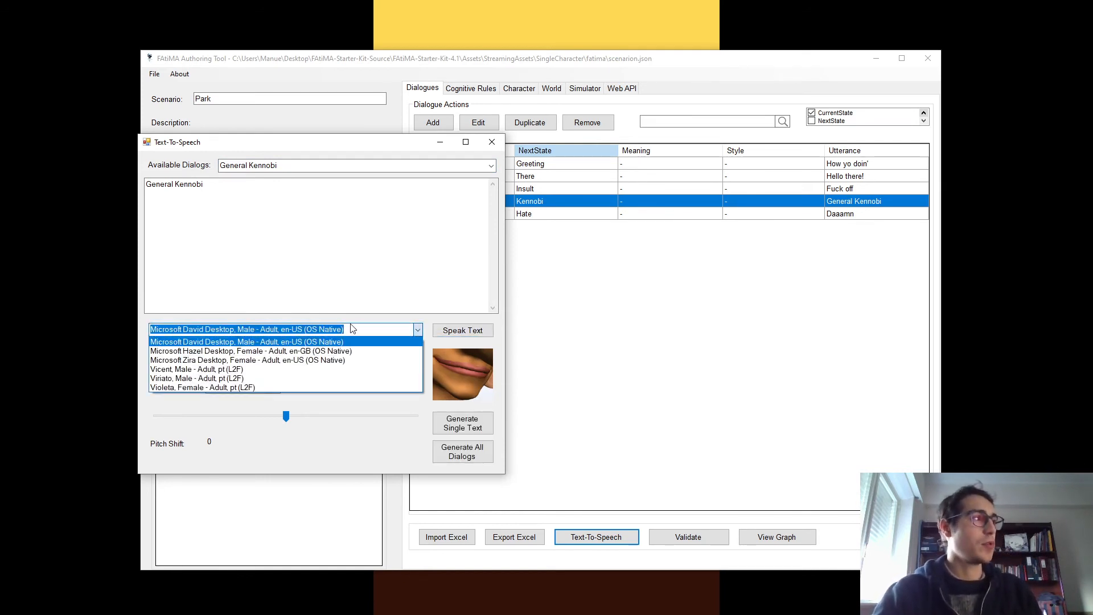
{"action": "left_click", "coordinate": [311, 352]}
{"action": "left_click", "coordinate": [467, 330]}
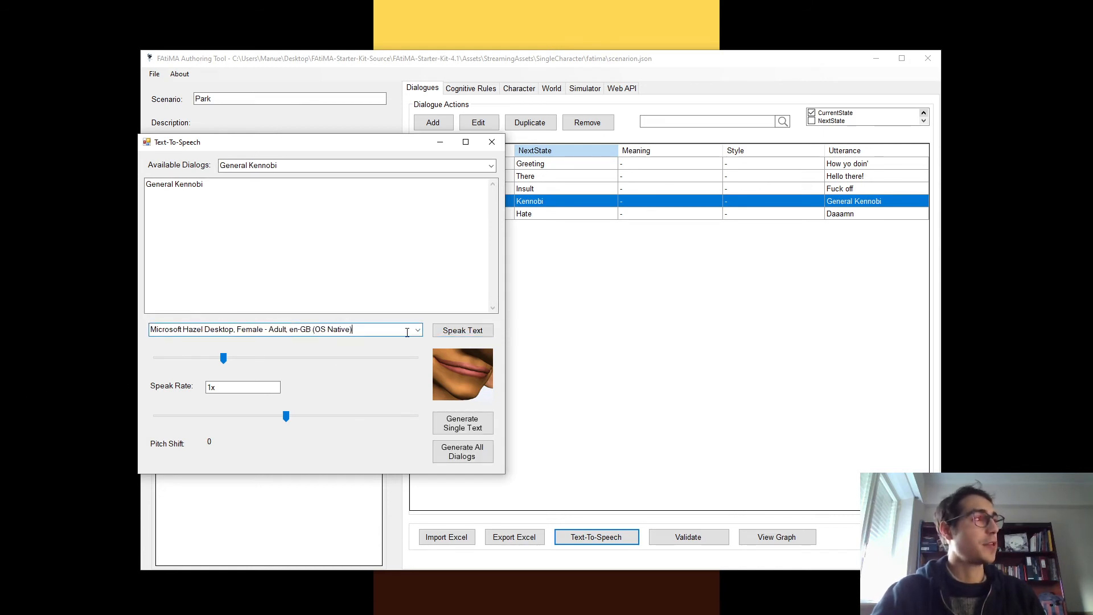
{"action": "left_click", "coordinate": [418, 331]}
{"action": "left_click", "coordinate": [418, 332]}
{"action": "left_click", "coordinate": [492, 142]}
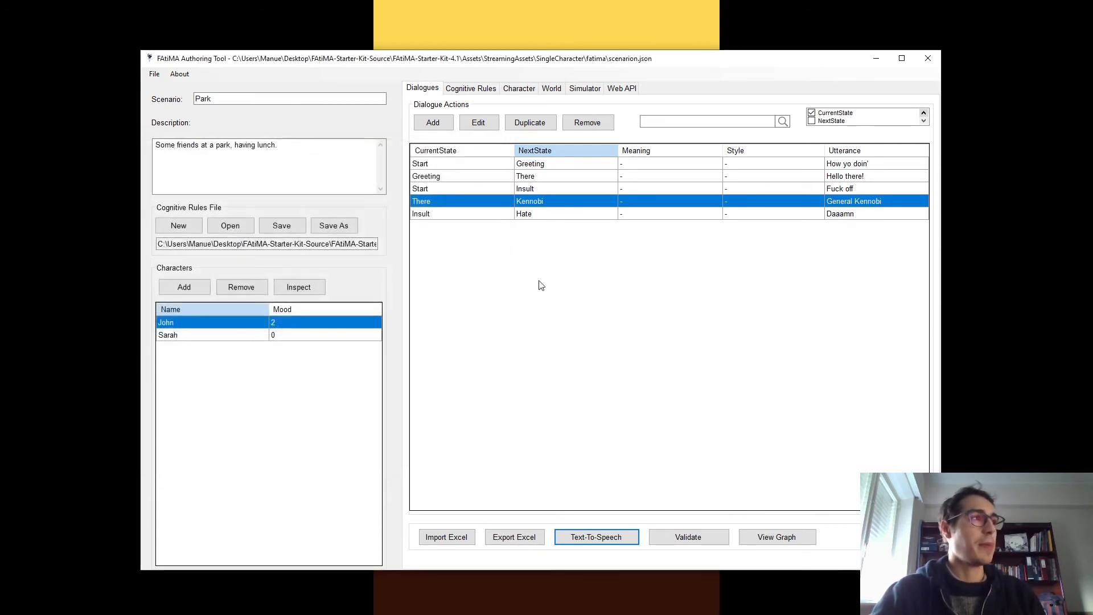
Examine the Body and Voice fields in the selected character's details, and return to the dialogue actions.
{"action": "left_click", "coordinate": [518, 89]}
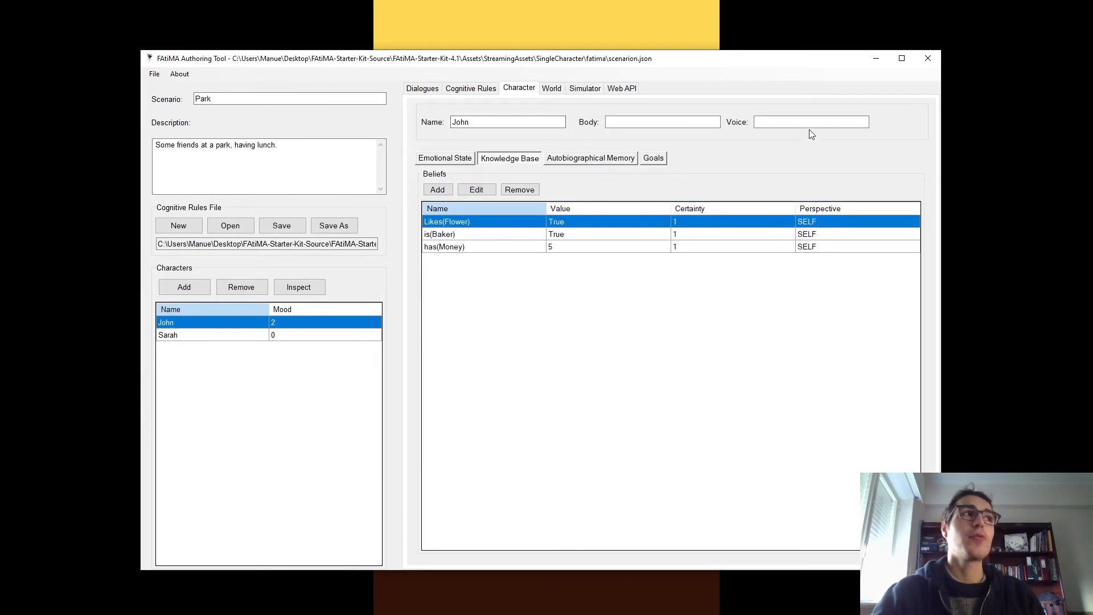
{"action": "left_click", "coordinate": [689, 126]}
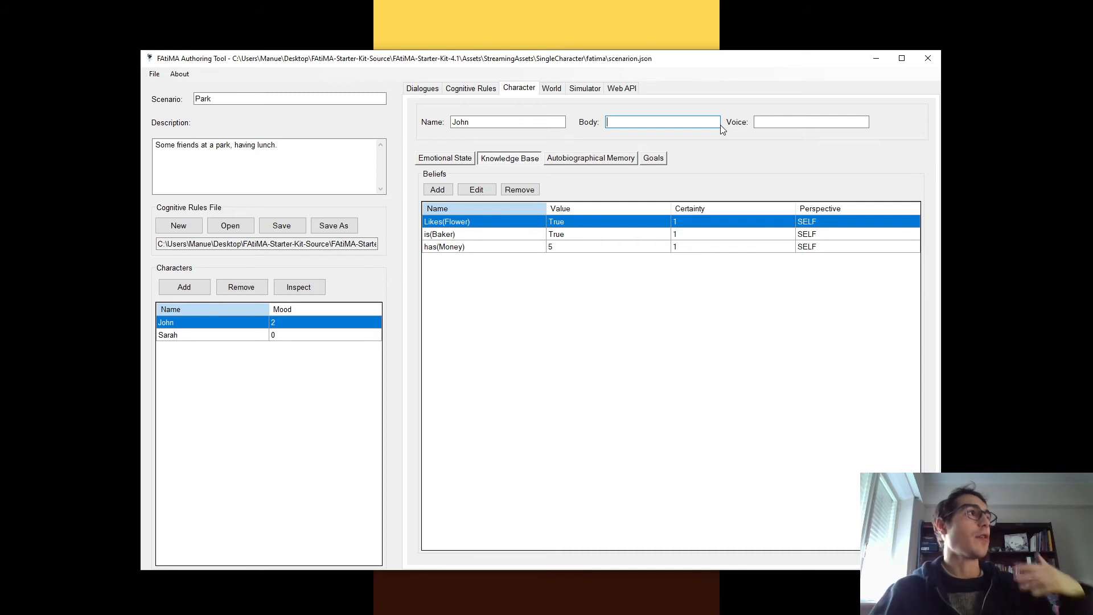
{"action": "left_click", "coordinate": [434, 89]}
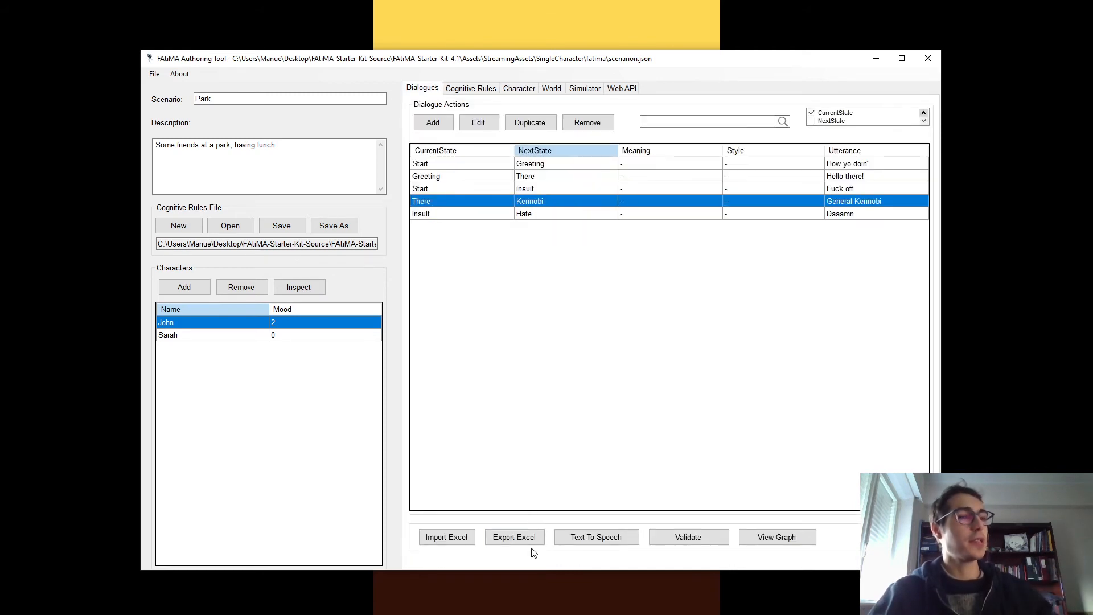
{"action": "left_click", "coordinate": [519, 88]}
{"action": "left_click", "coordinate": [838, 121]}
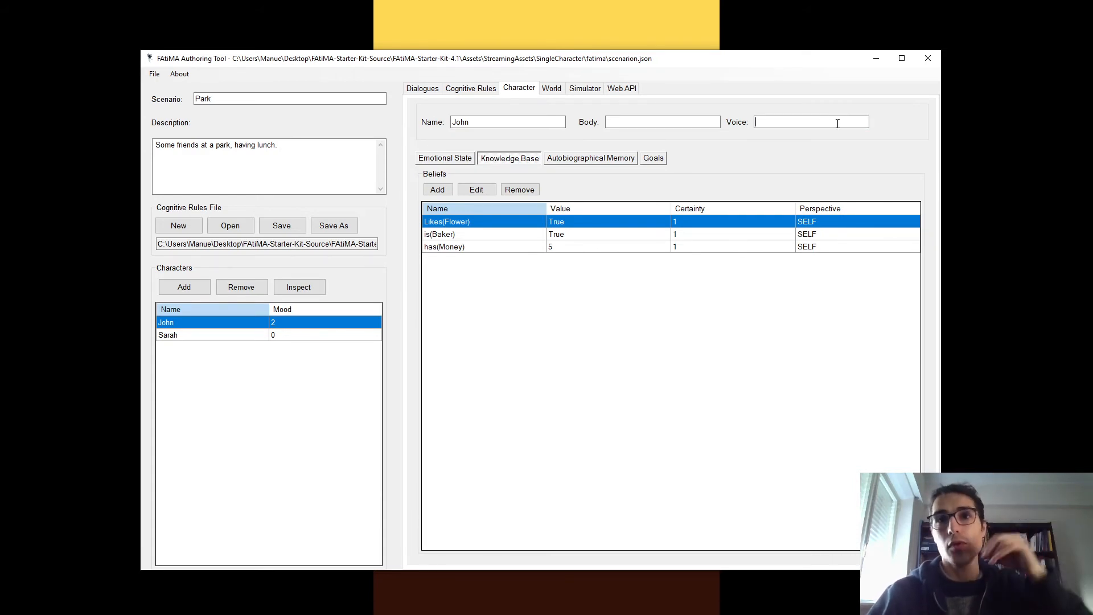
{"action": "key", "text": "ctrl+shift+Tab"}
{"action": "key", "text": "ctrl+shift+Tab"}
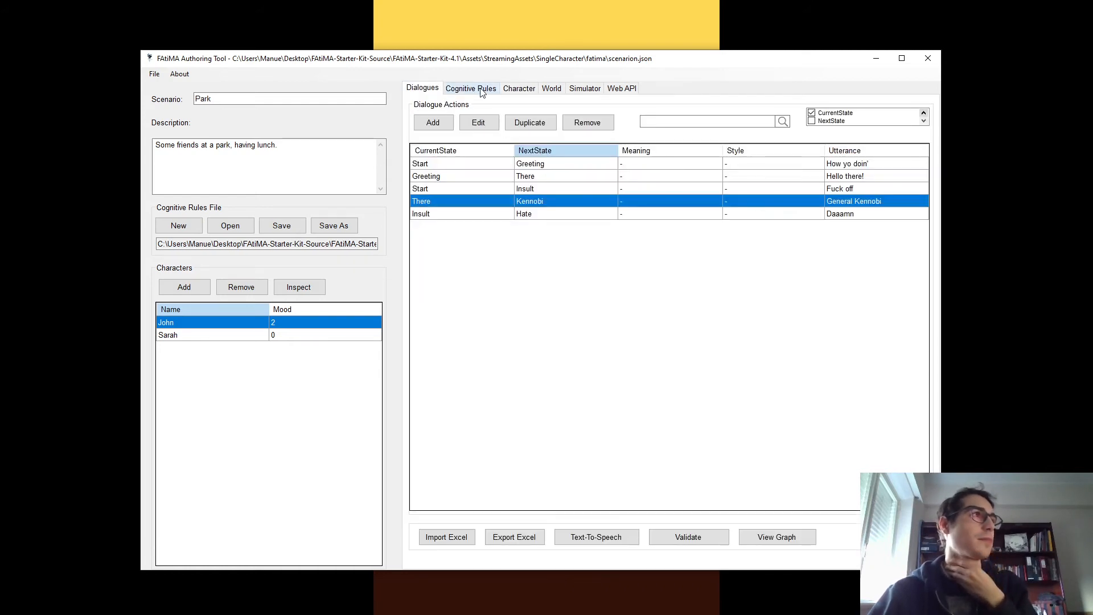
Start a new action rule under Emotional Decision Making and begin its action as "Speak(".
{"action": "left_click", "coordinate": [490, 90]}
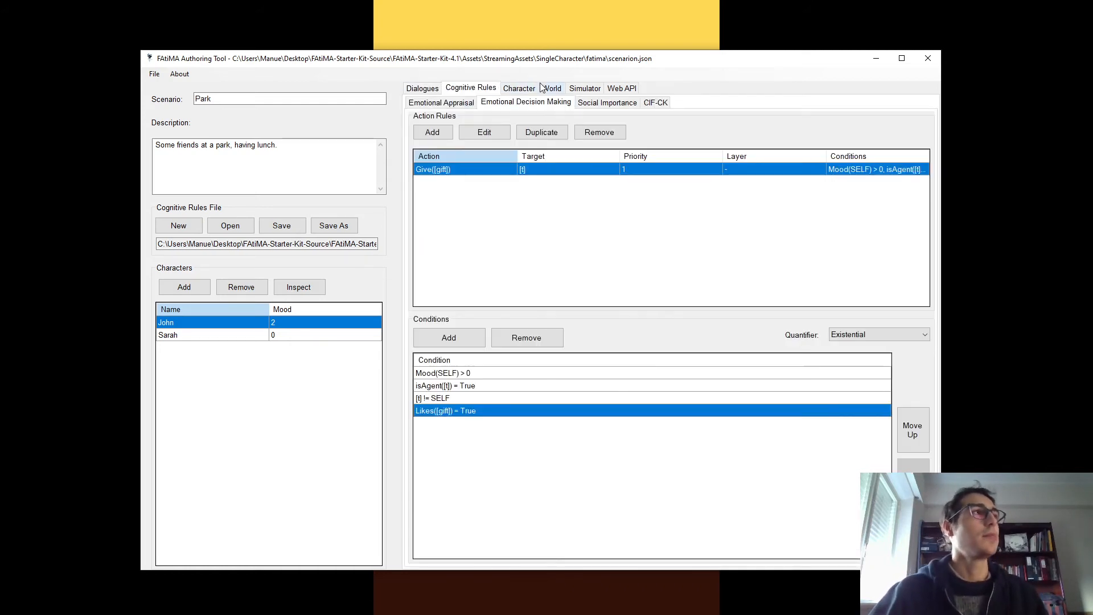
{"action": "left_click", "coordinate": [545, 90]}
{"action": "left_click", "coordinate": [528, 92]}
{"action": "left_click", "coordinate": [491, 91]}
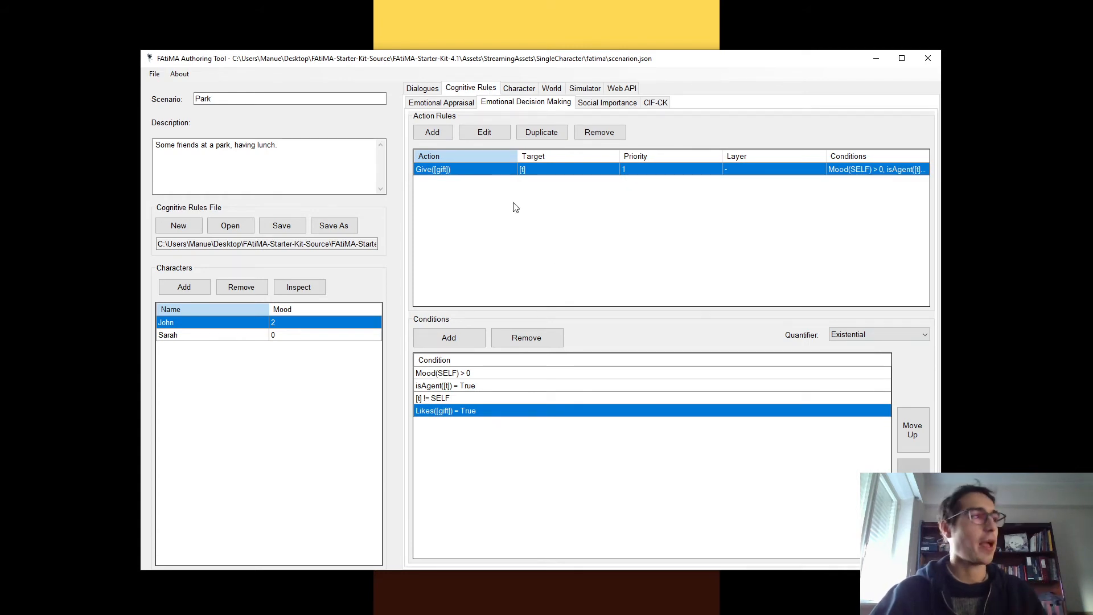
{"action": "left_click", "coordinate": [443, 131]}
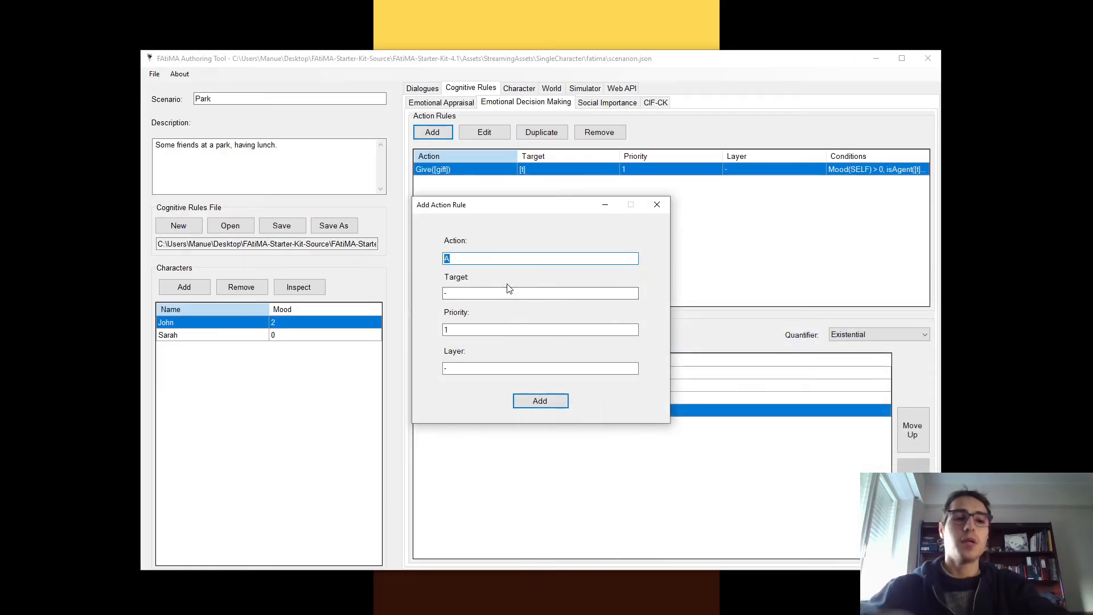
{"action": "type", "text": "S"}
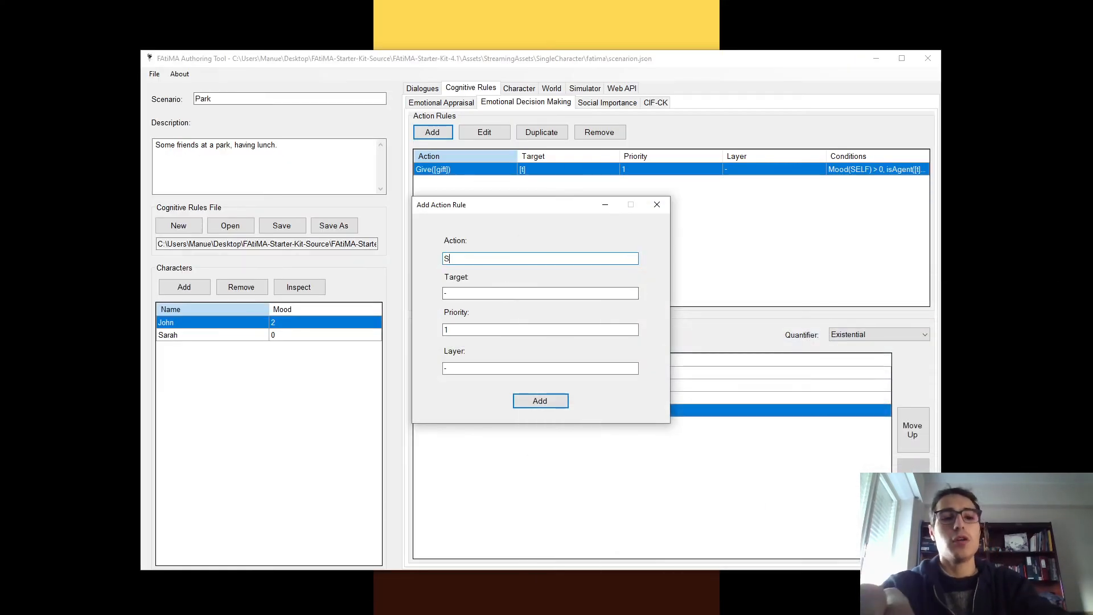
{"action": "type", "text": "peak("}
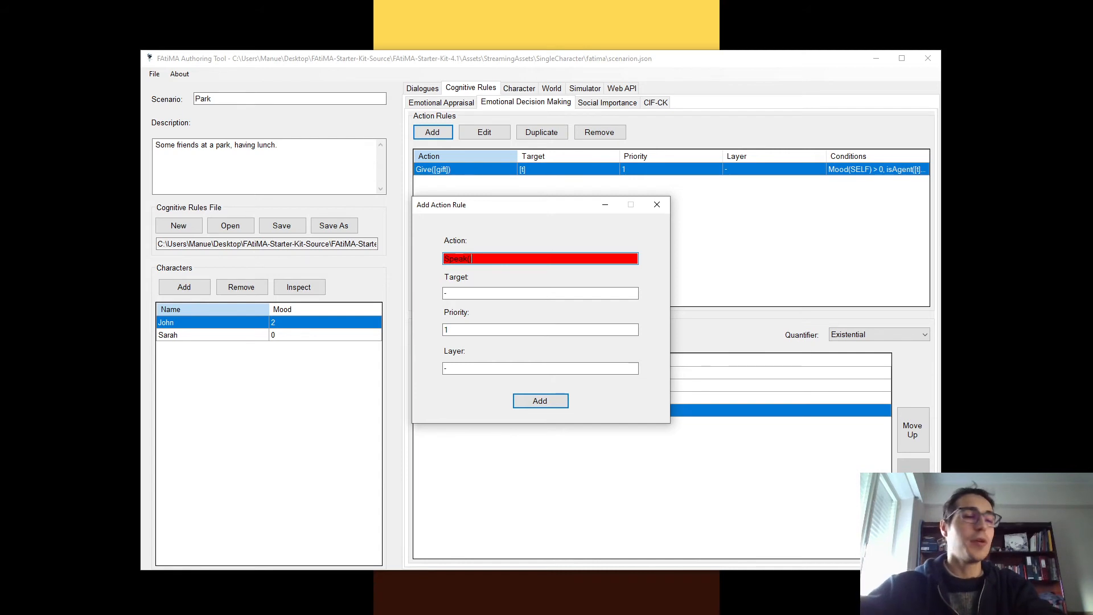
{"action": "type", "text": "*,*,*"}
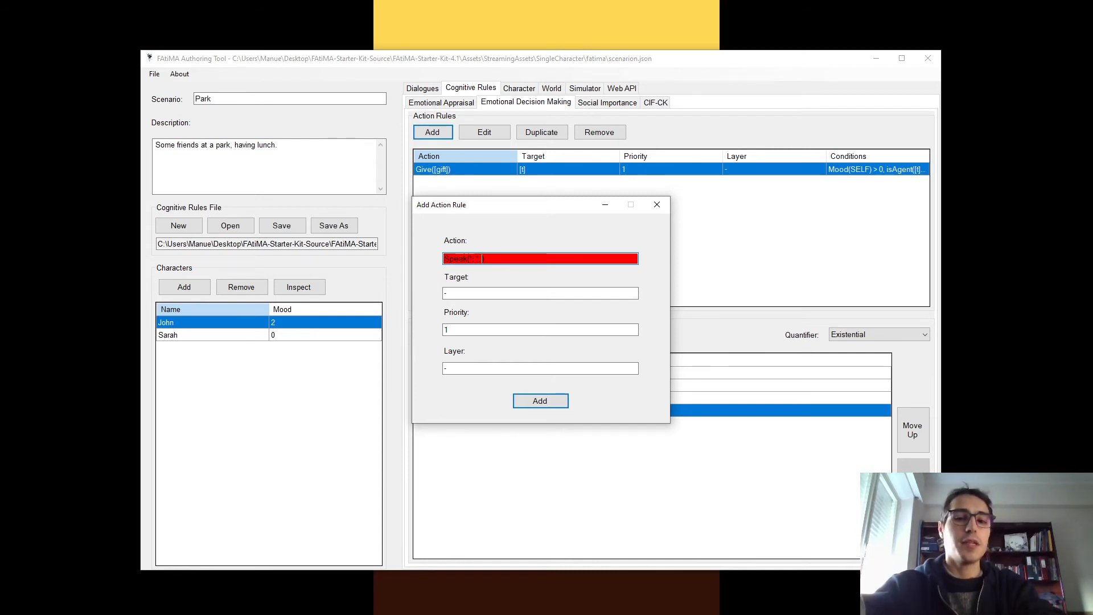
{"action": "type", "text": ",*"}
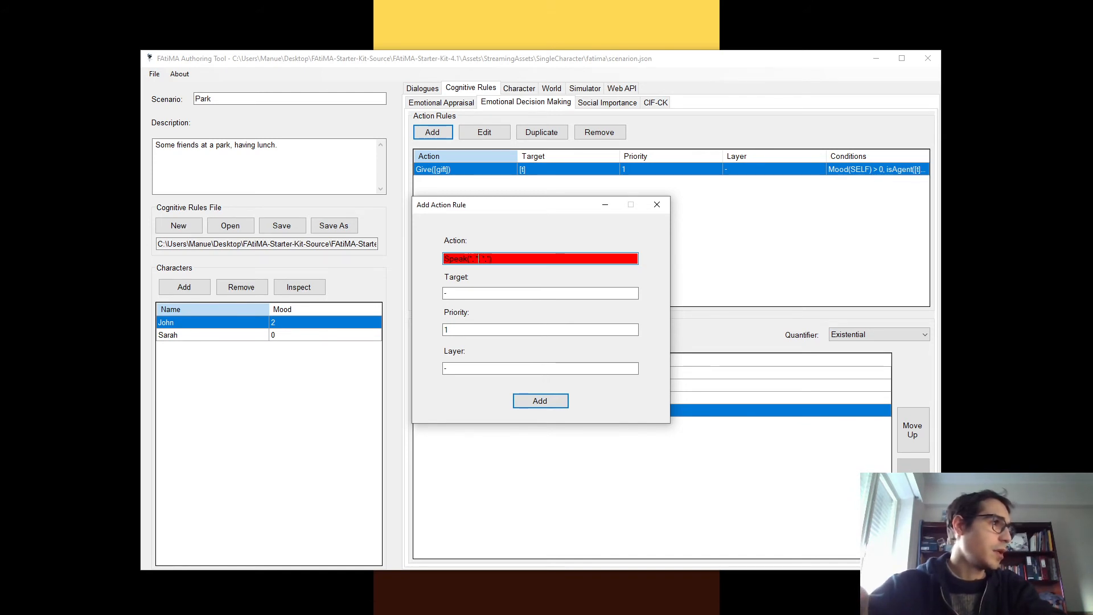
{"action": "key", "text": "Left"}
{"action": "key", "text": "Left"}
{"action": "key", "text": "BackSpace"}
{"action": "type", "text": "[s"}
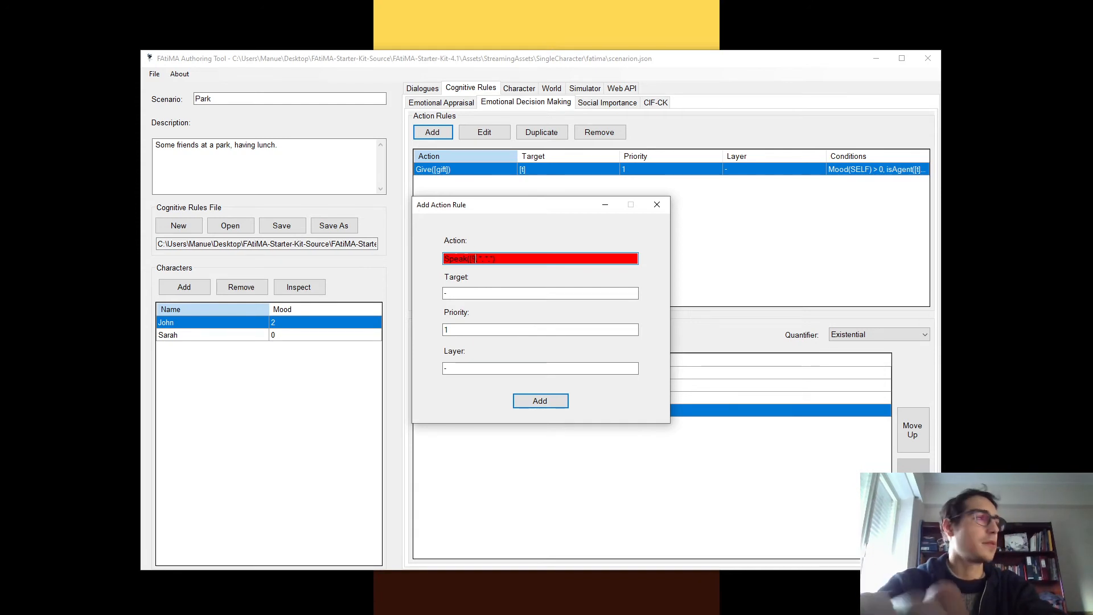
{"action": "key", "text": "BackSpace"}
{"action": "type", "text": "c"}
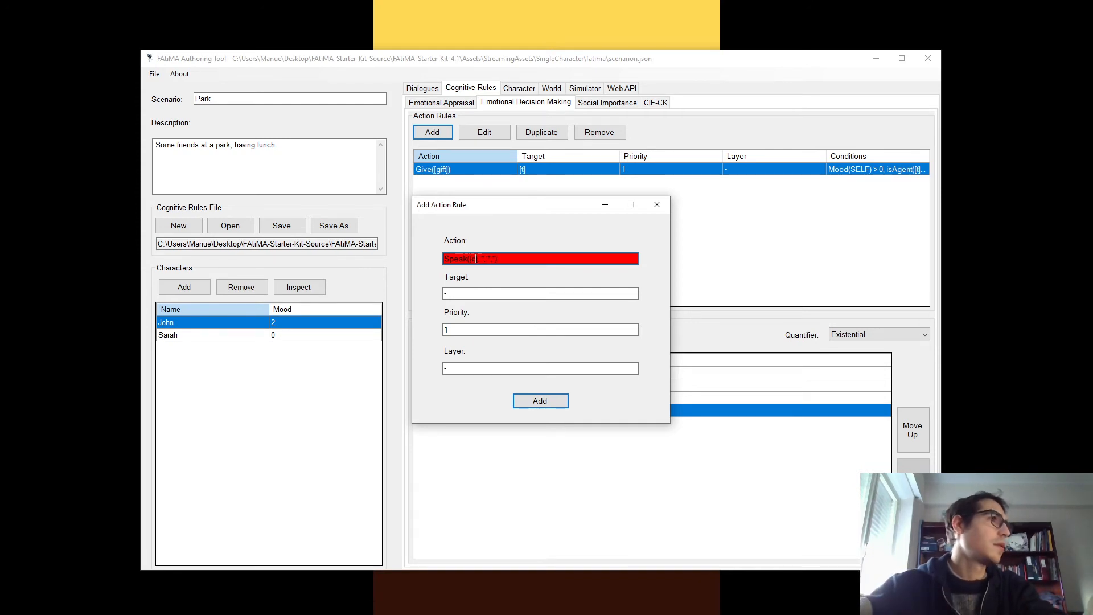
{"action": "type", "text": "s"}
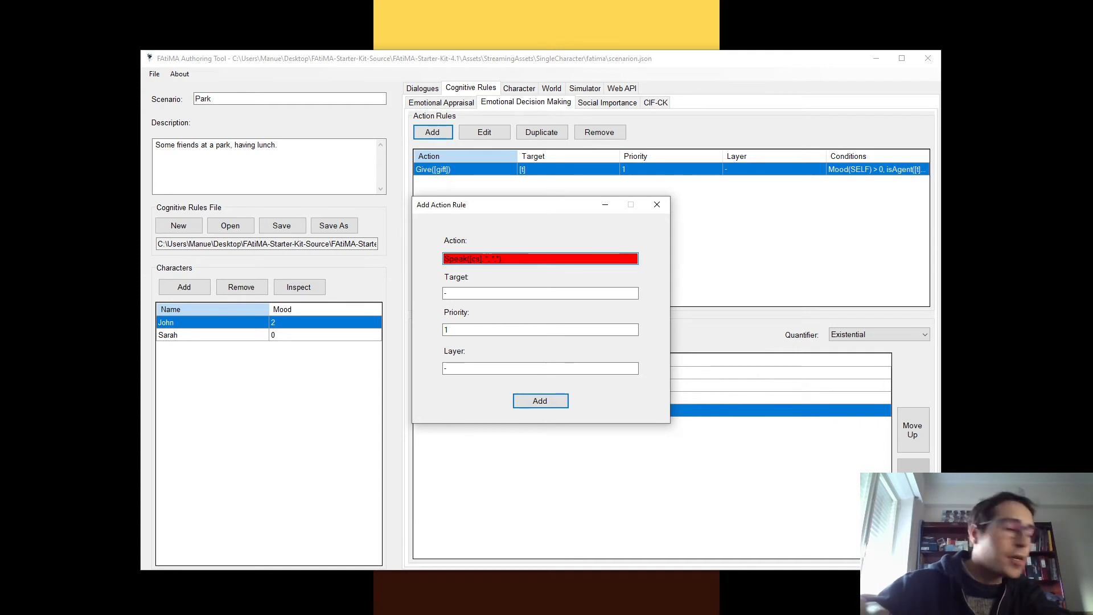
{"action": "type", "text": "]"}
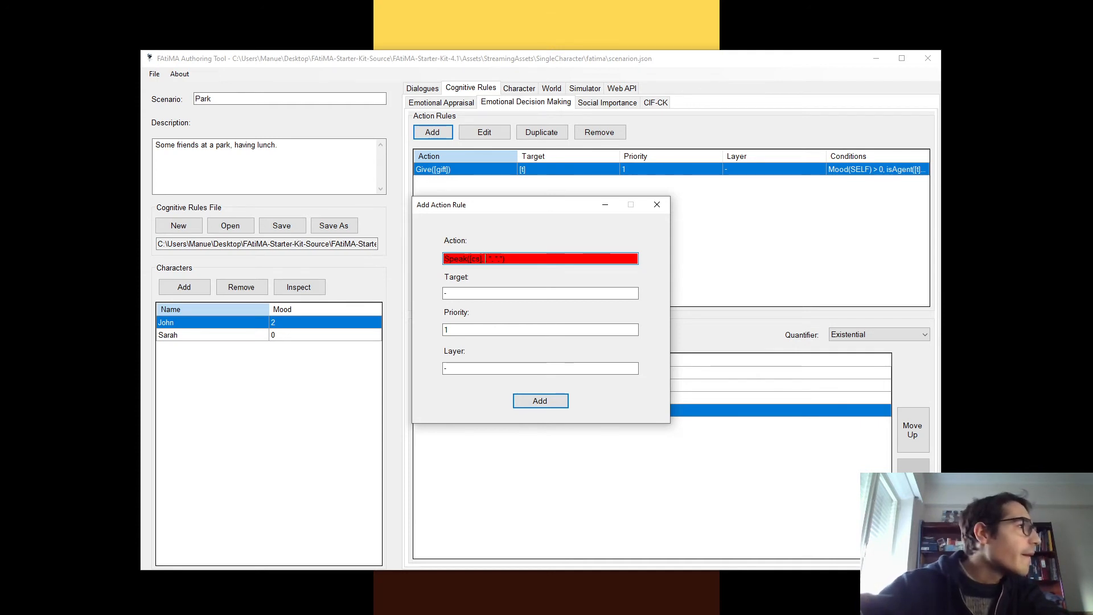
{"action": "type", "text": ","}
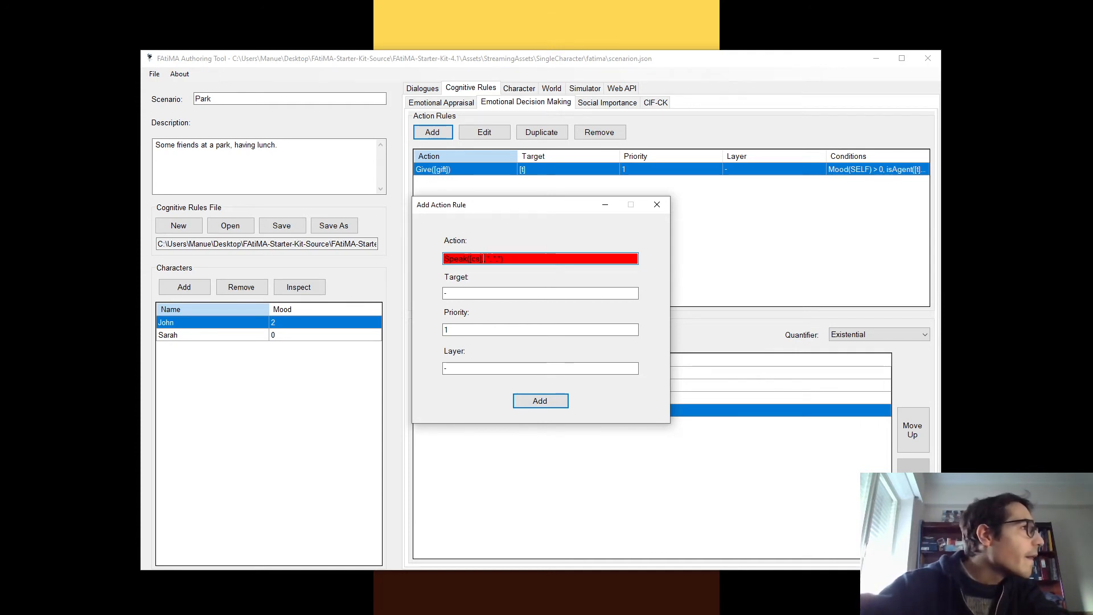
{"action": "key", "text": "BackSpace"}
{"action": "key", "text": "BackSpace"}
{"action": "key", "text": "BackSpace"}
{"action": "key", "text": "BackSpace"}
{"action": "key", "text": "BackSpace"}
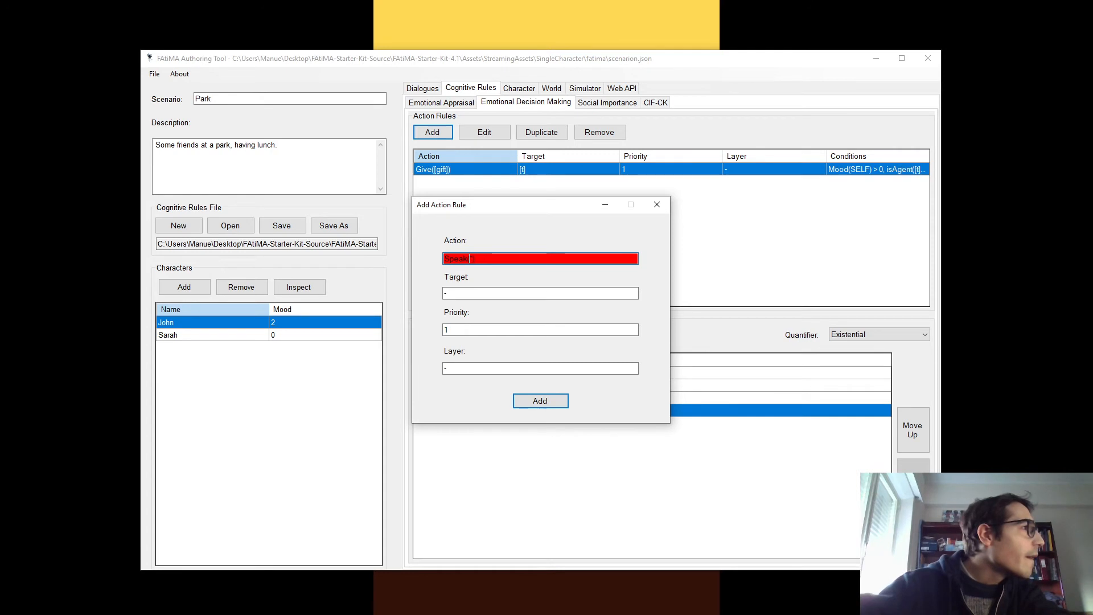
{"action": "key", "text": "BackSpace"}
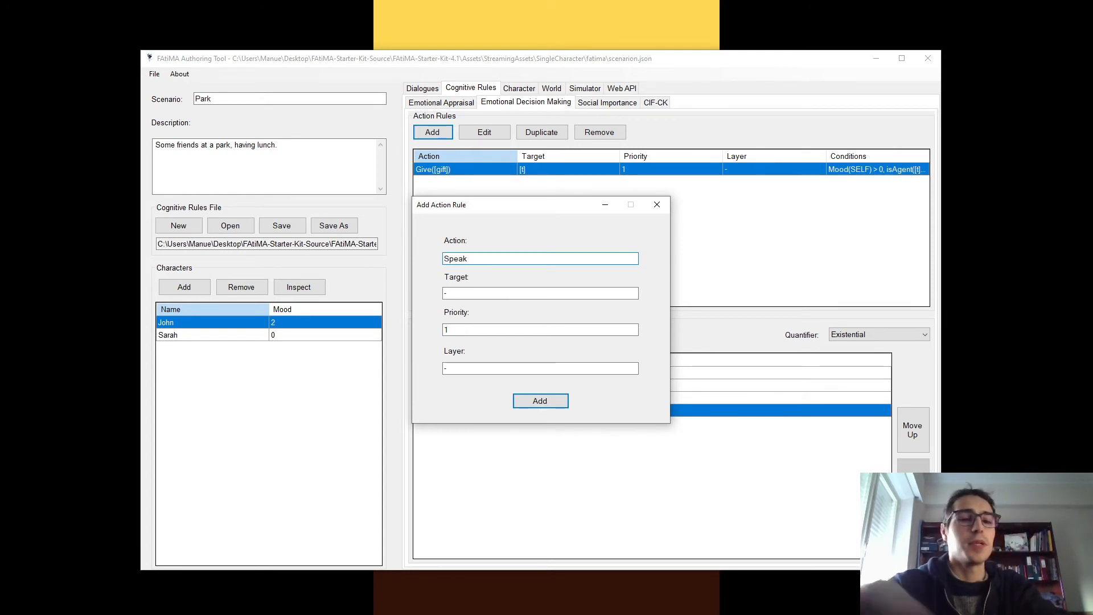
Complete the new rule's action as "Speak([cs], [ns], [meaning], [style])".
{"action": "type", "text": "("}
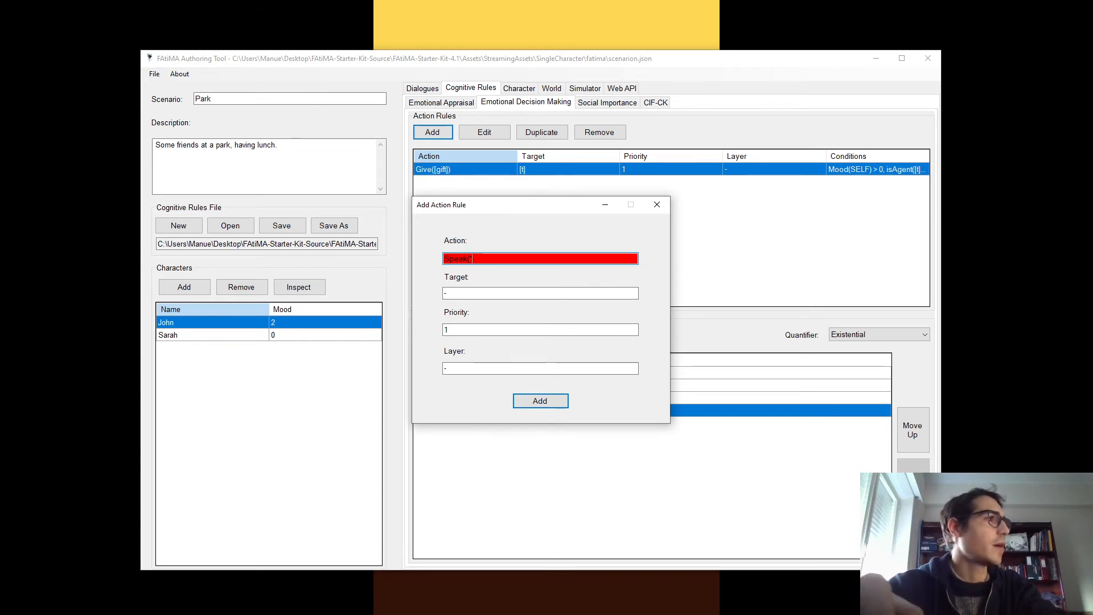
{"action": "type", "text": "["}
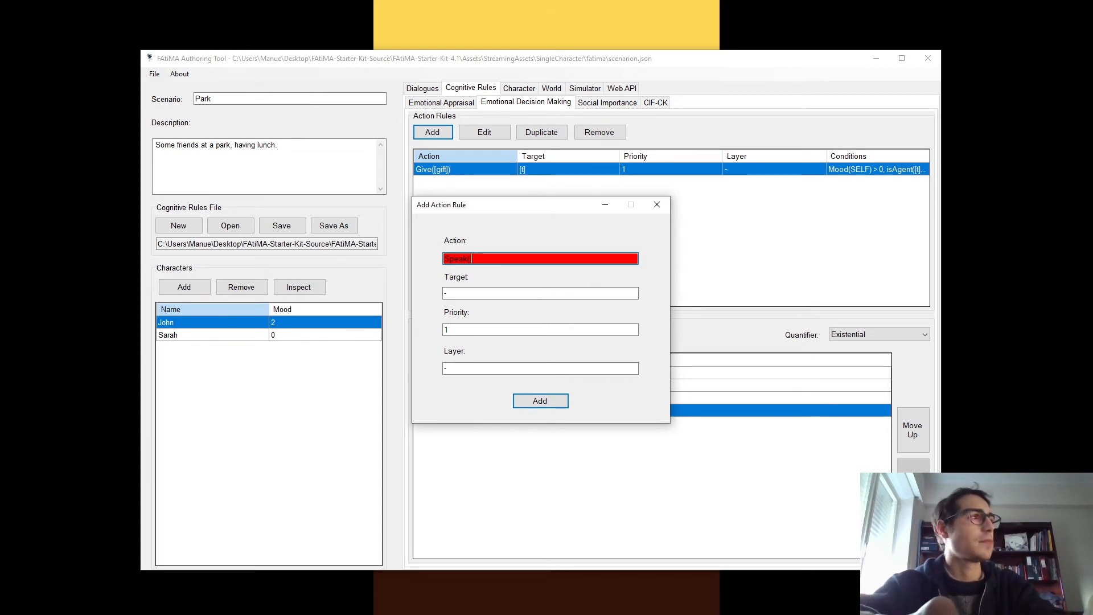
{"action": "type", "text": "cs"}
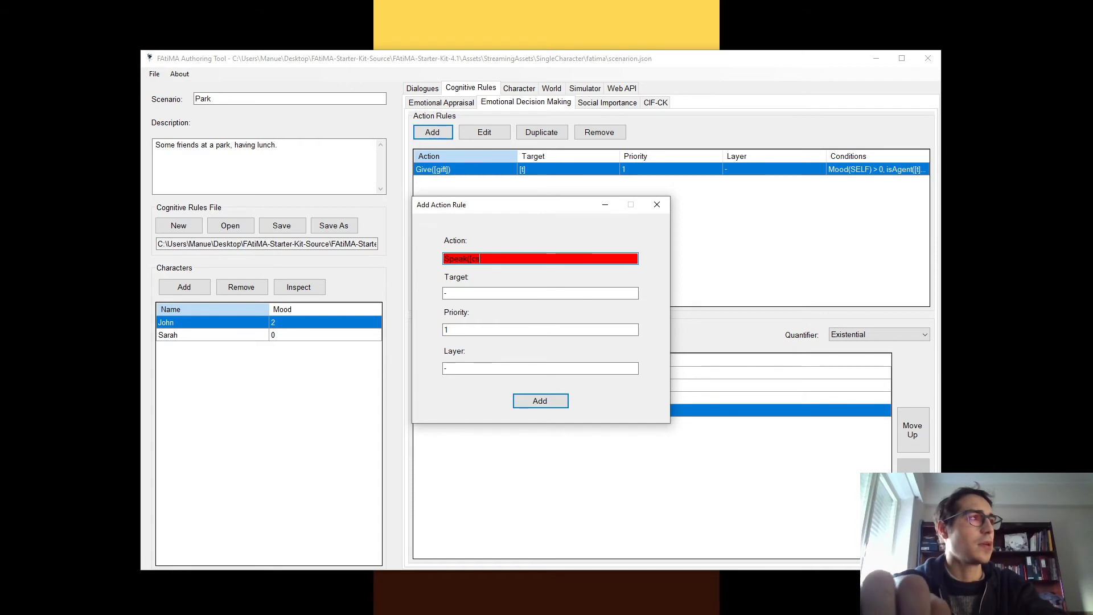
{"action": "type", "text": "], [ns"}
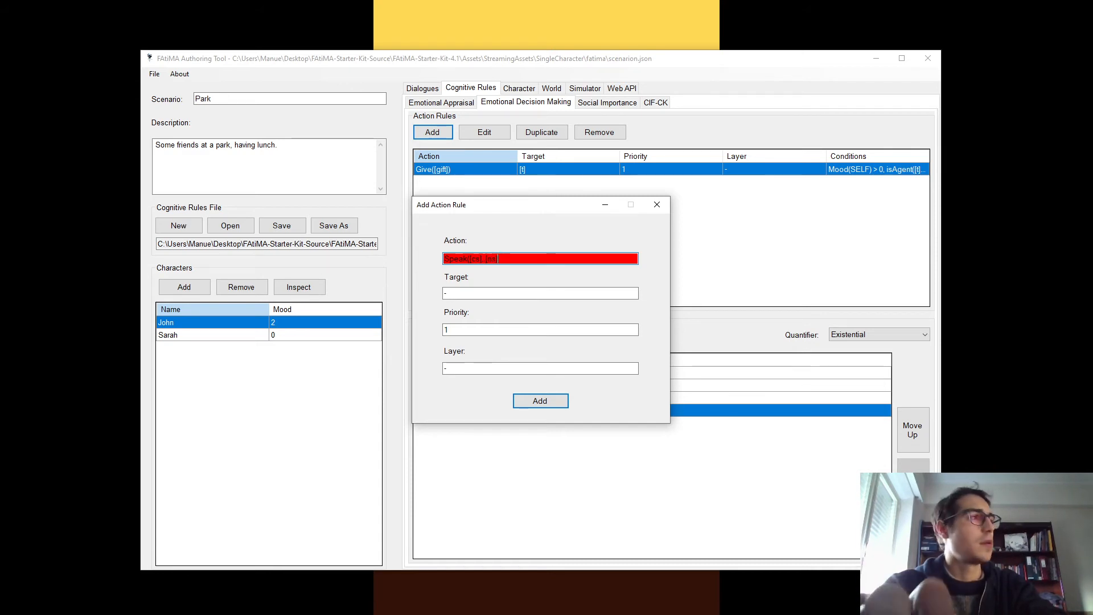
{"action": "type", "text": "]"}
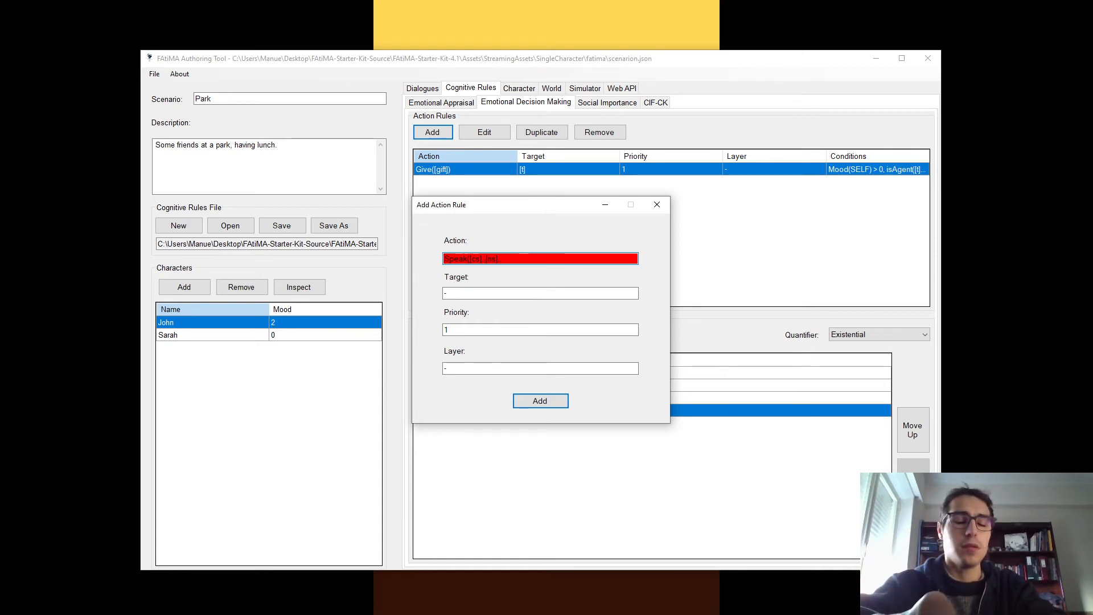
{"action": "type", "text": ", [mea"}
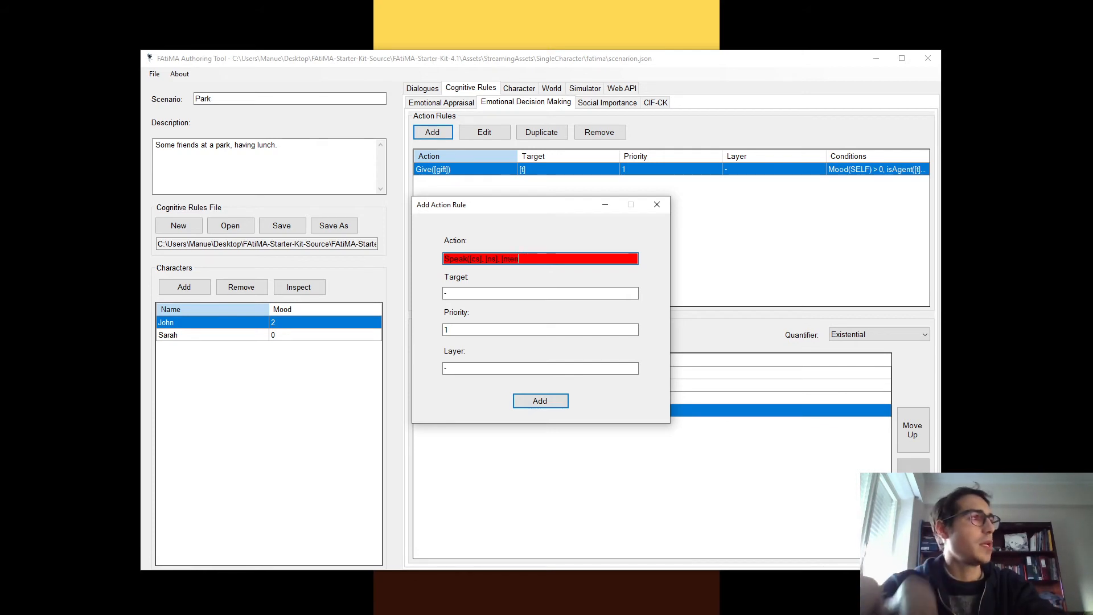
{"action": "type", "text": "ning]"}
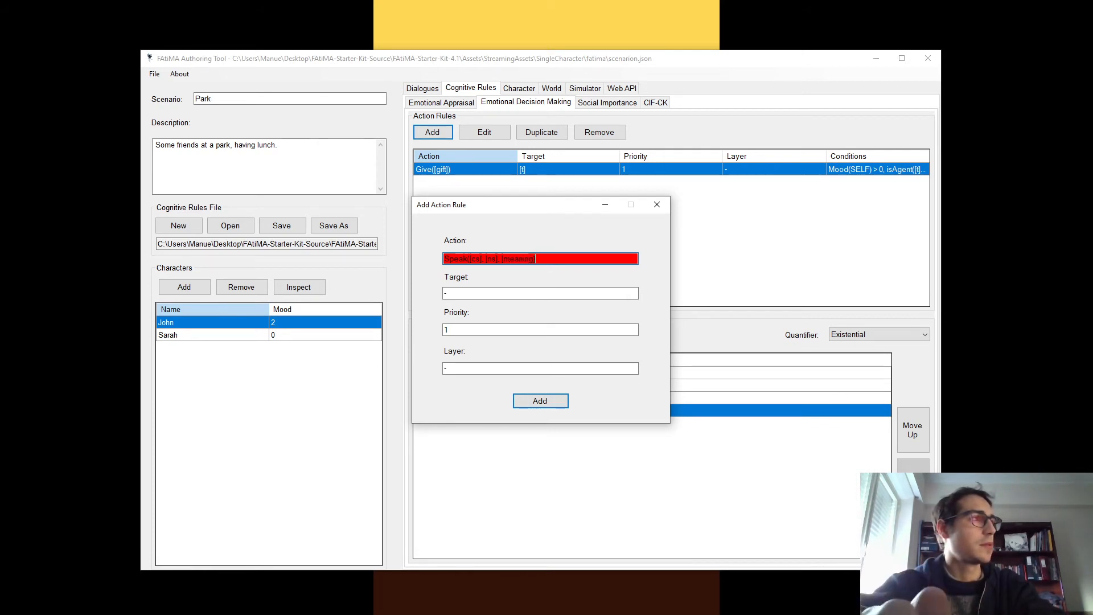
{"action": "type", "text": ", ["}
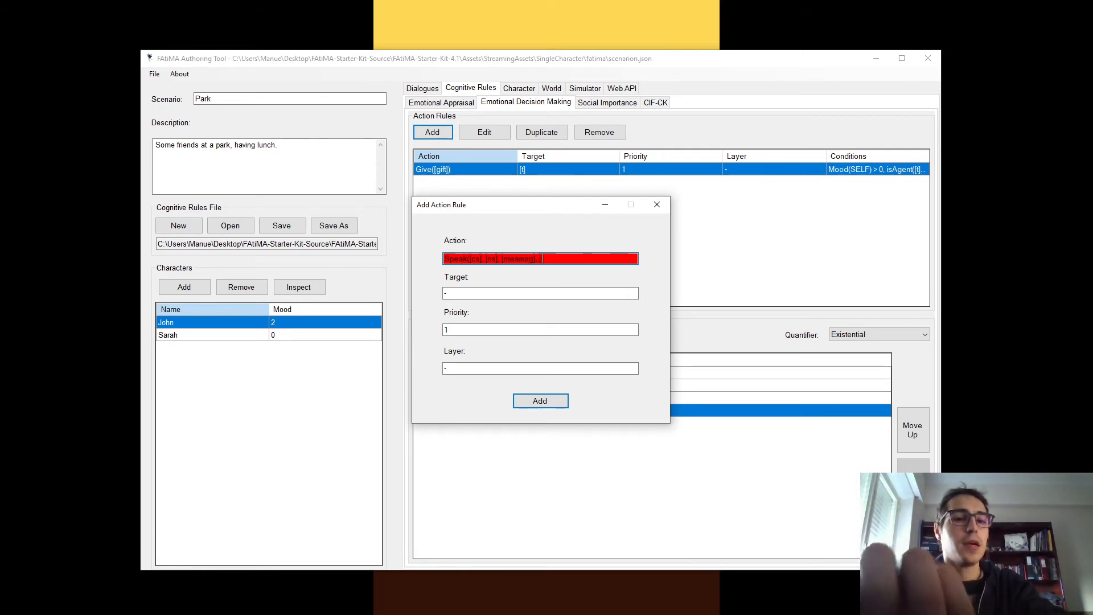
{"action": "type", "text": "style"}
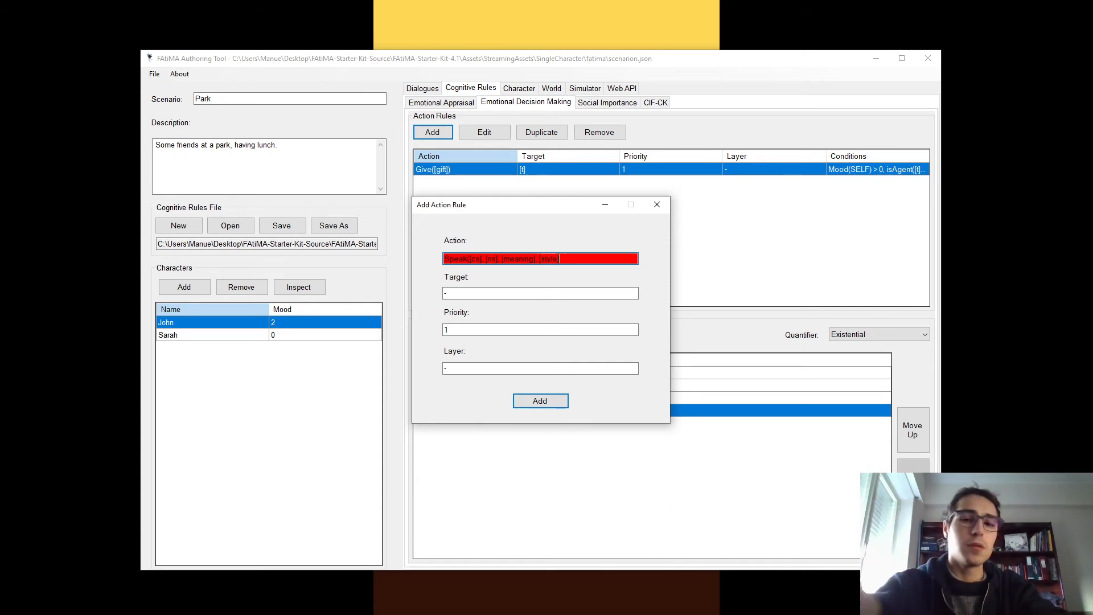
{"action": "type", "text": "])"}
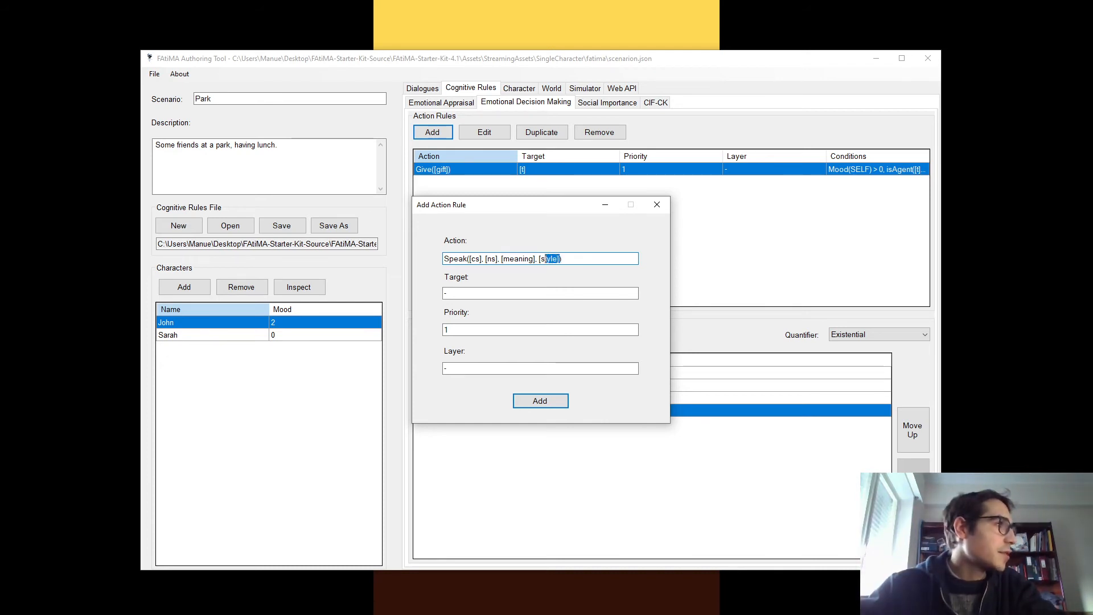
Clear the last argument of the Speak action and re-enter it as "[style]".
{"action": "key", "text": "BackSpace"}
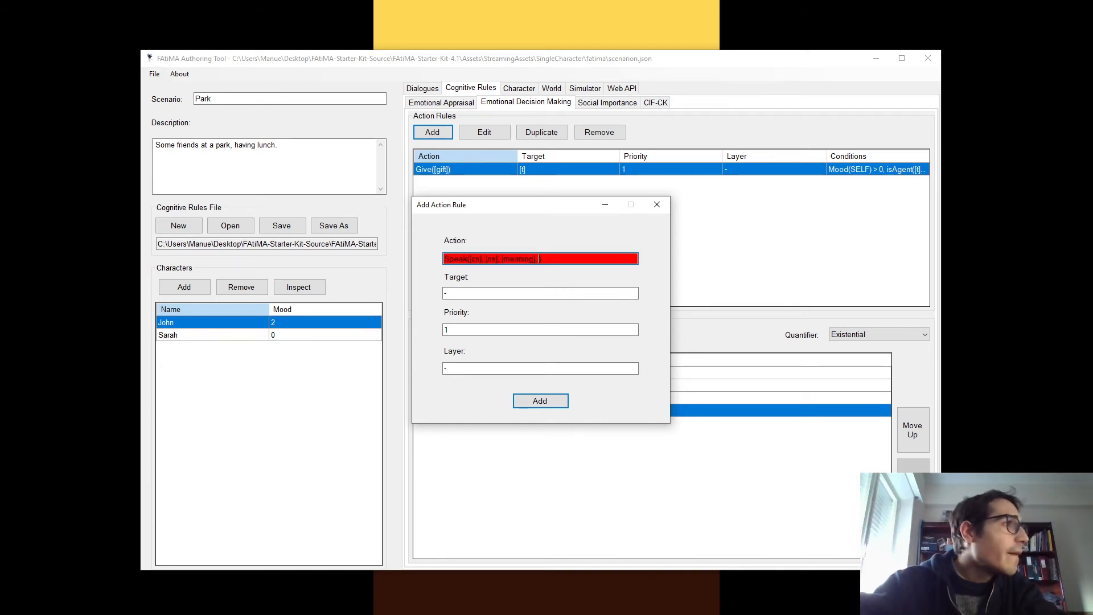
{"action": "type", "text": "'"}
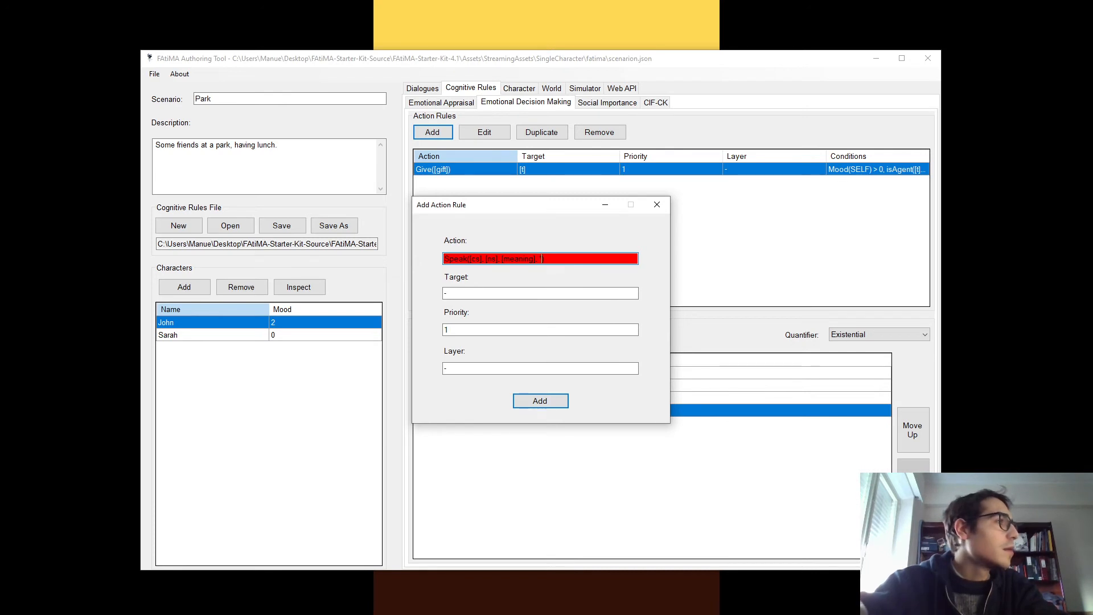
{"action": "type", "text": "'"}
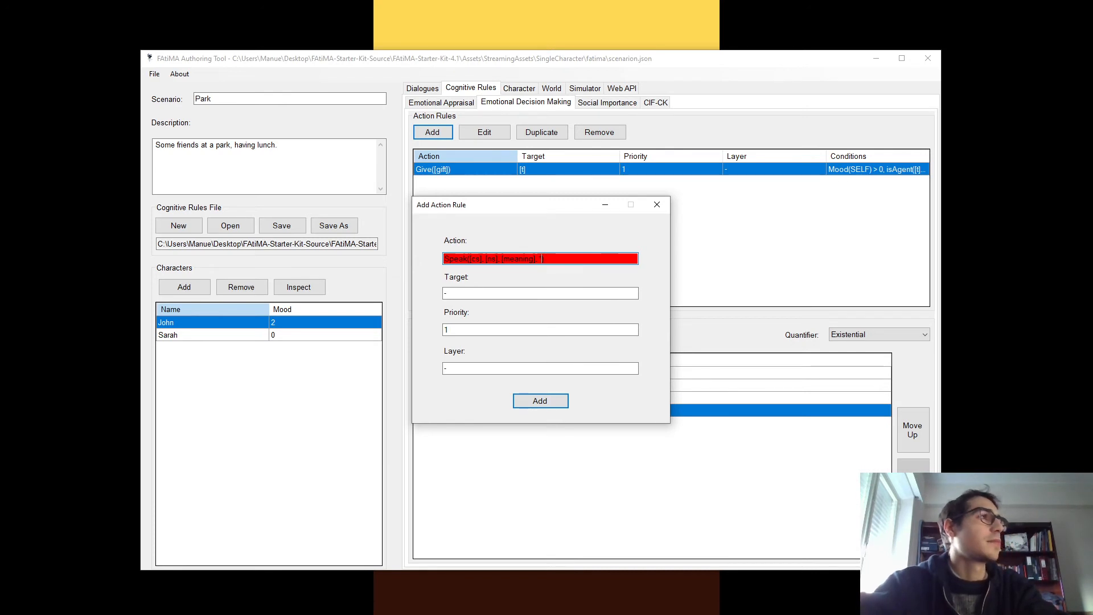
{"action": "type", "text": "[ty"}
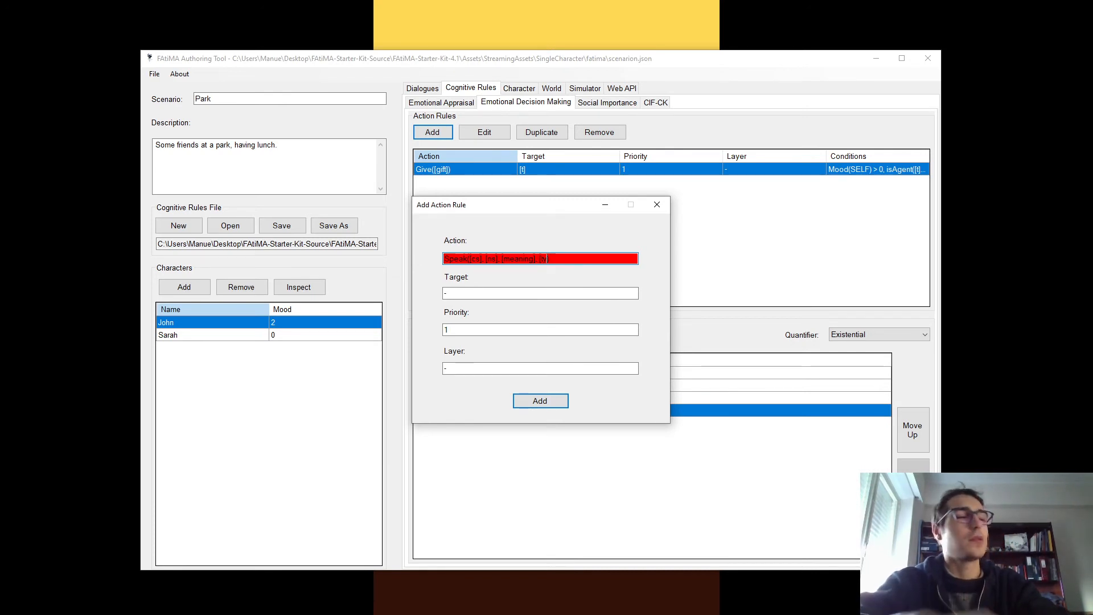
{"action": "type", "text": "[style]"}
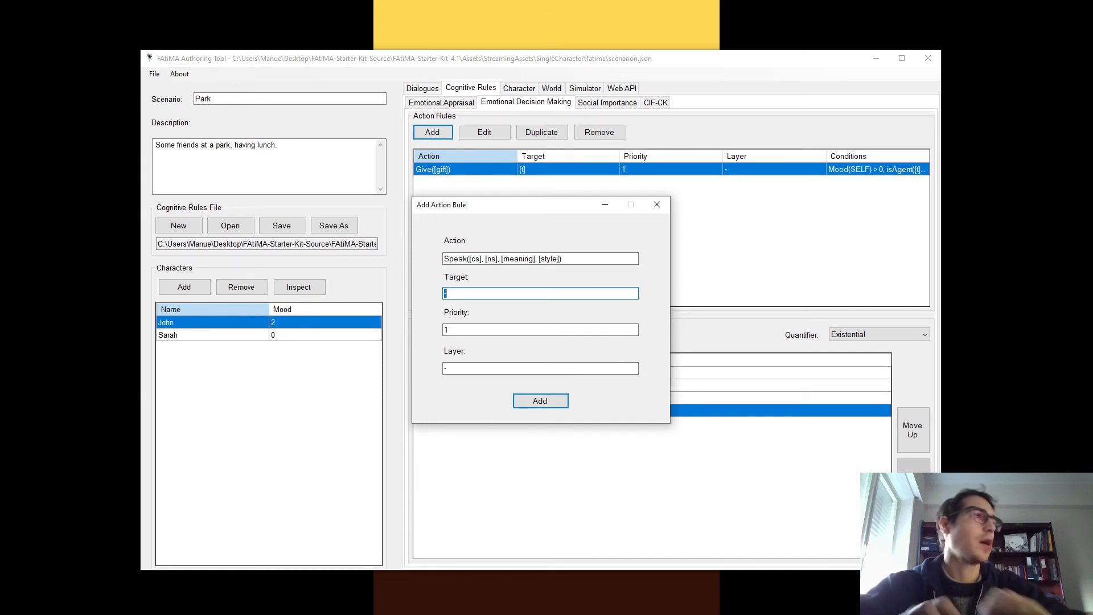
Replace the meaning and style arguments with "-" and add the rule as "Speak([cs], [ns], -, -)".
{"action": "double_click", "coordinate": [539, 259]}
{"action": "type", "text": "-"}
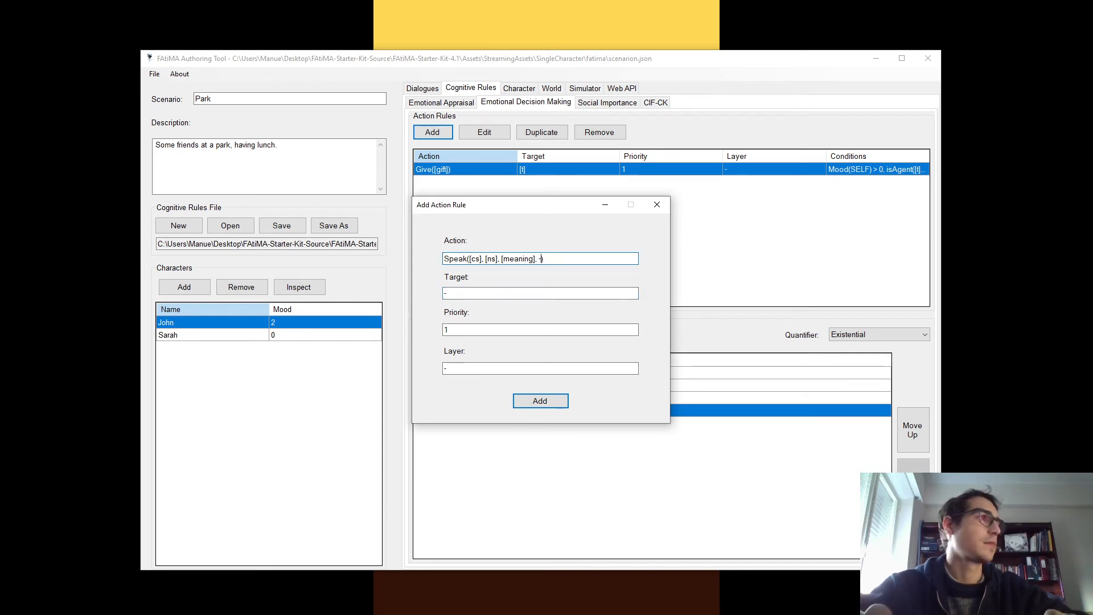
{"action": "double_click", "coordinate": [518, 259]}
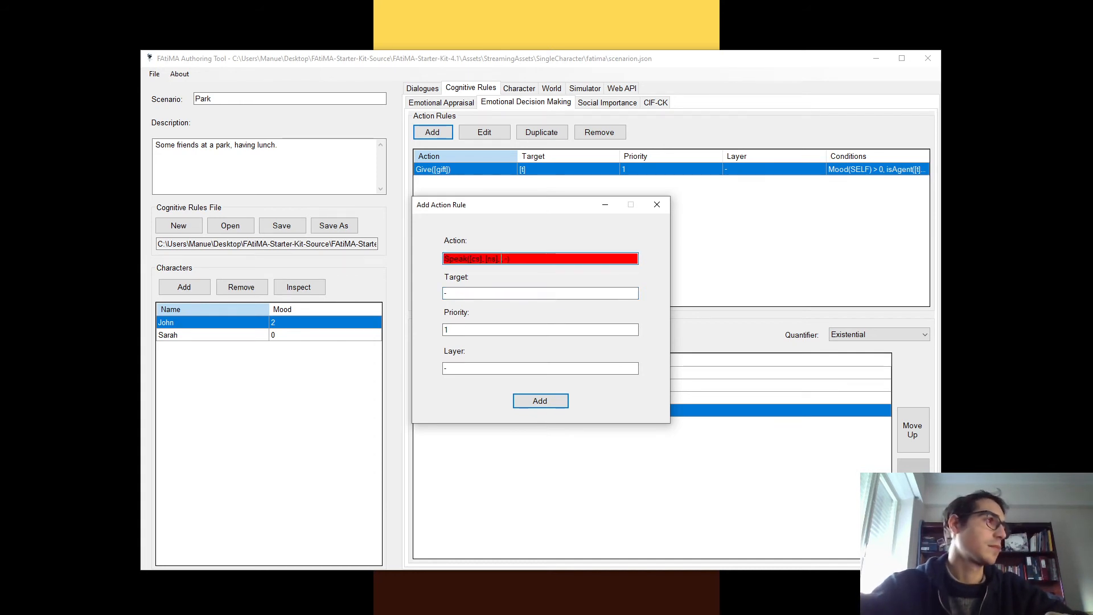
{"action": "type", "text": "-"}
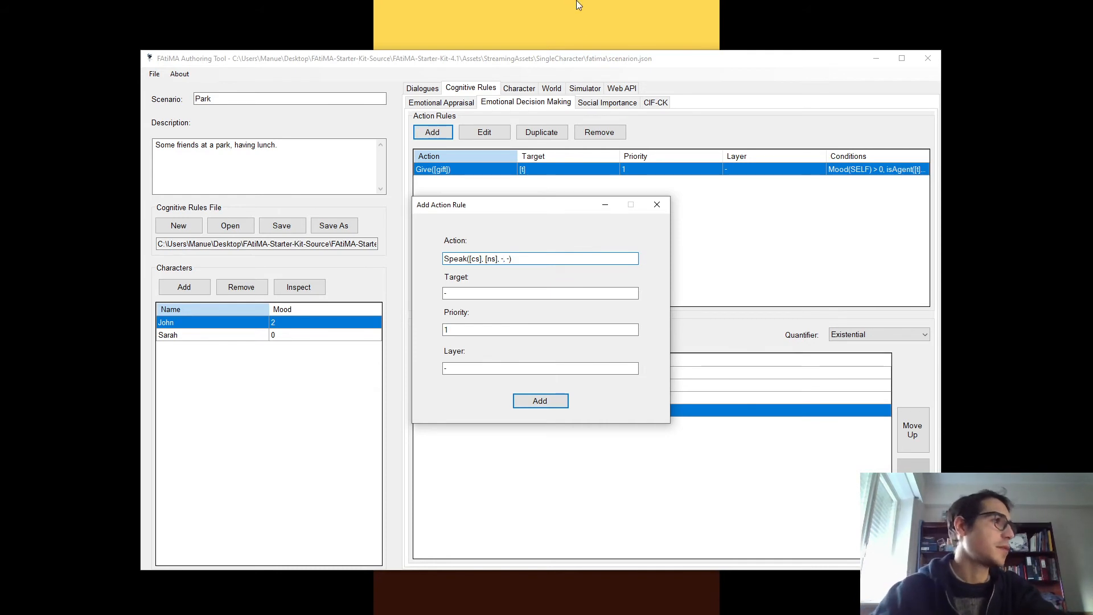
{"action": "left_click", "coordinate": [541, 402]}
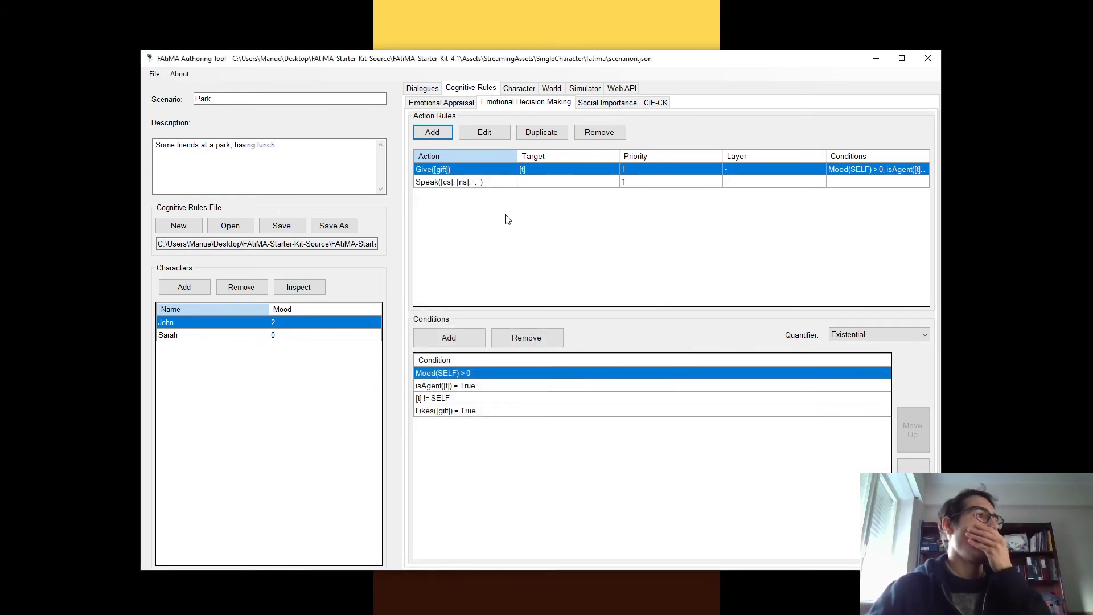
Edit the Speak rule so that its target is the first character in the Characters list.
{"action": "left_click", "coordinate": [444, 182]}
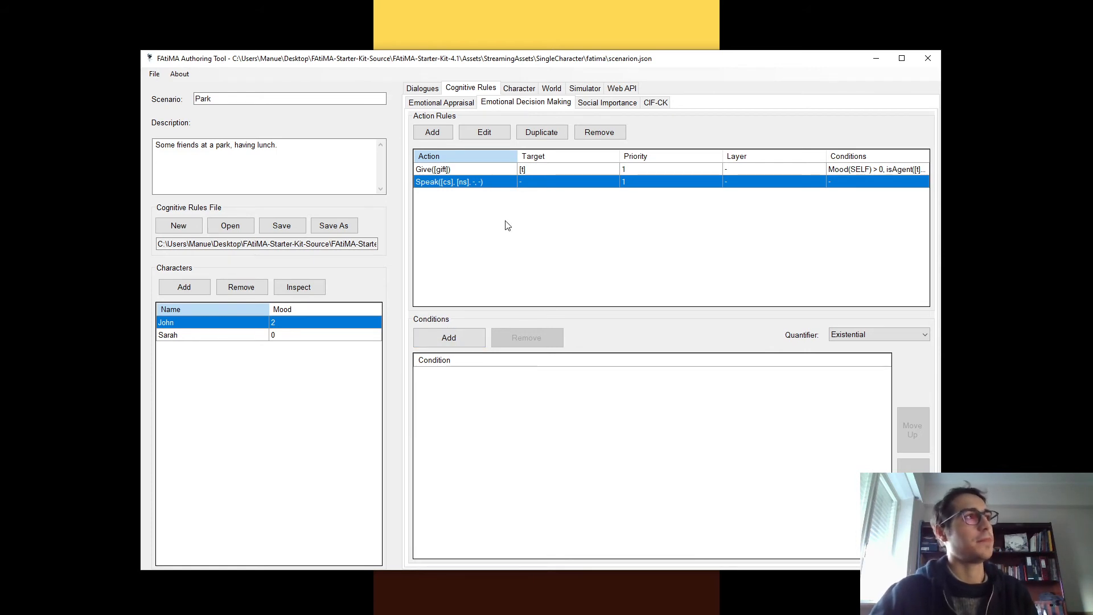
{"action": "left_click", "coordinate": [488, 133]}
{"action": "key", "text": "Tab"}
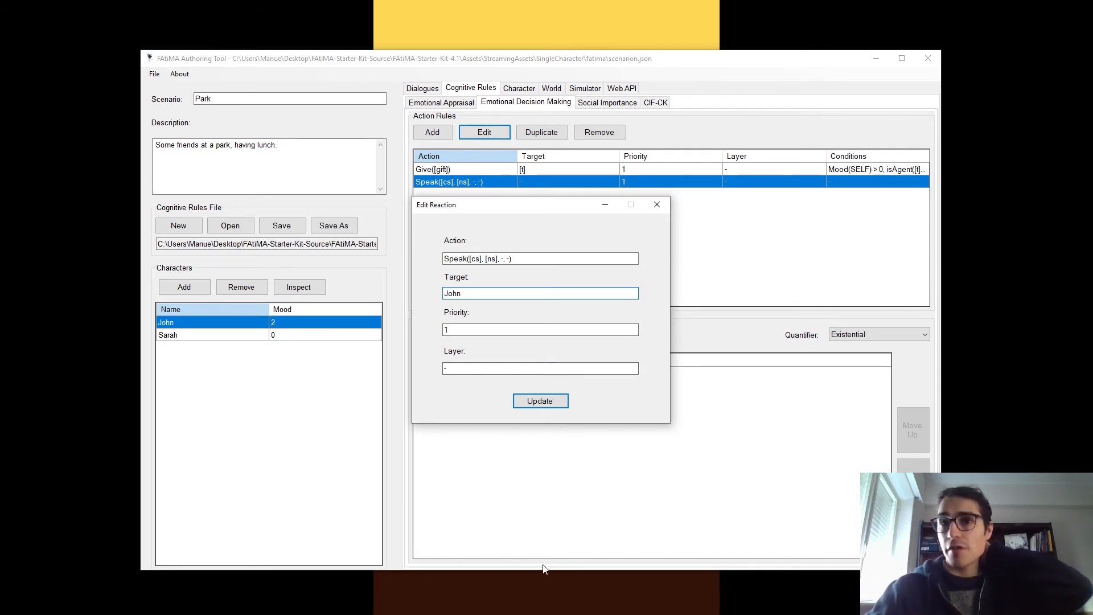
{"action": "left_click", "coordinate": [557, 401]}
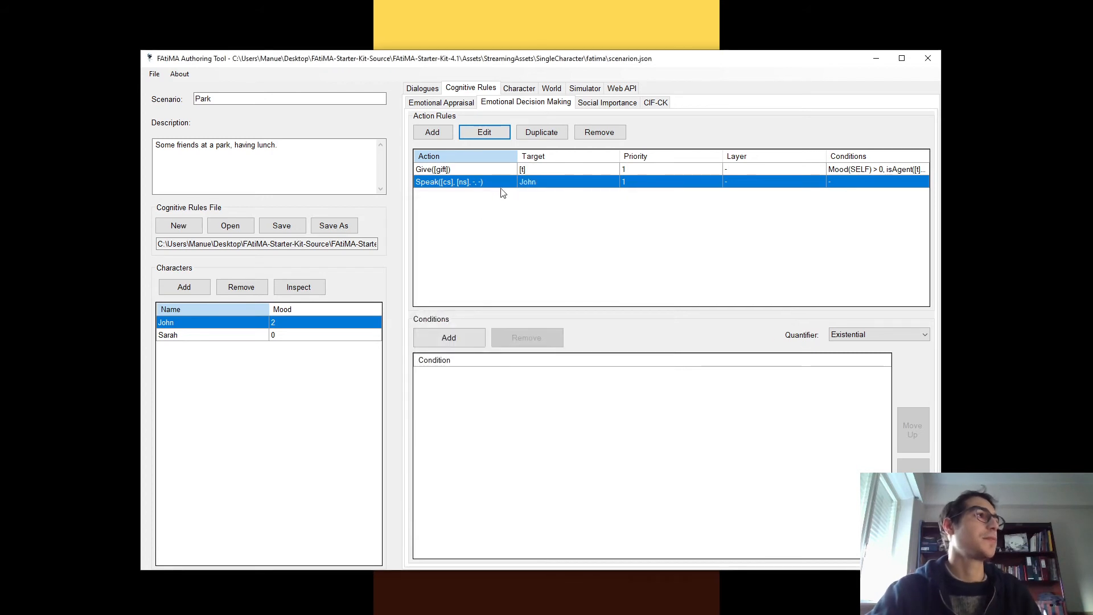
Change the Speak rule's action to "Speak(Start, Greeting, -, -)" and save the cognitive rules file.
{"action": "left_click", "coordinate": [484, 132]}
{"action": "left_click", "coordinate": [471, 260]}
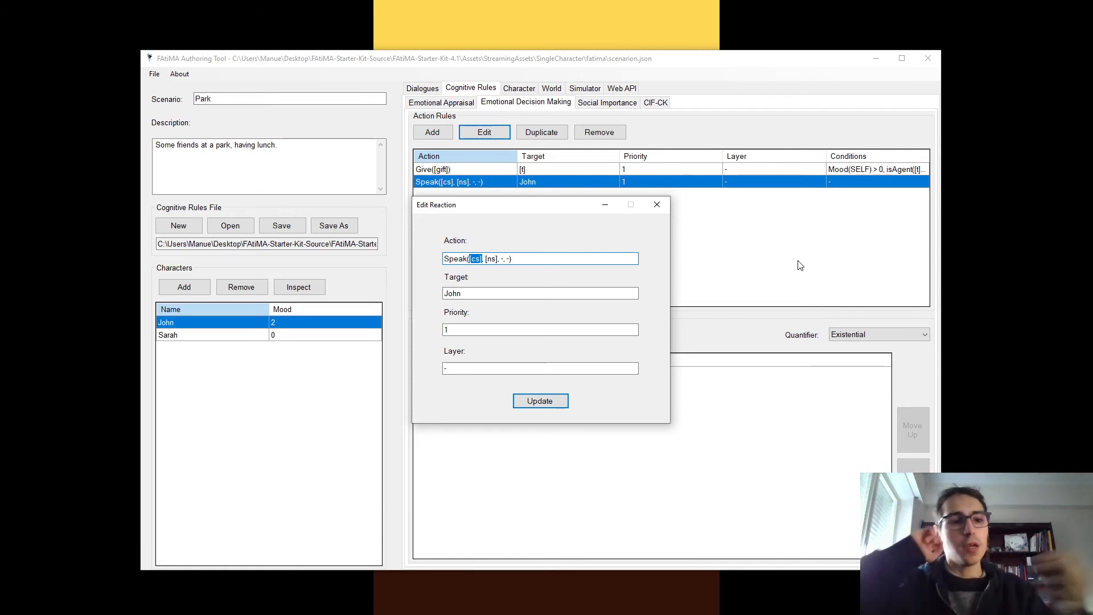
{"action": "type", "text": "Start, "}
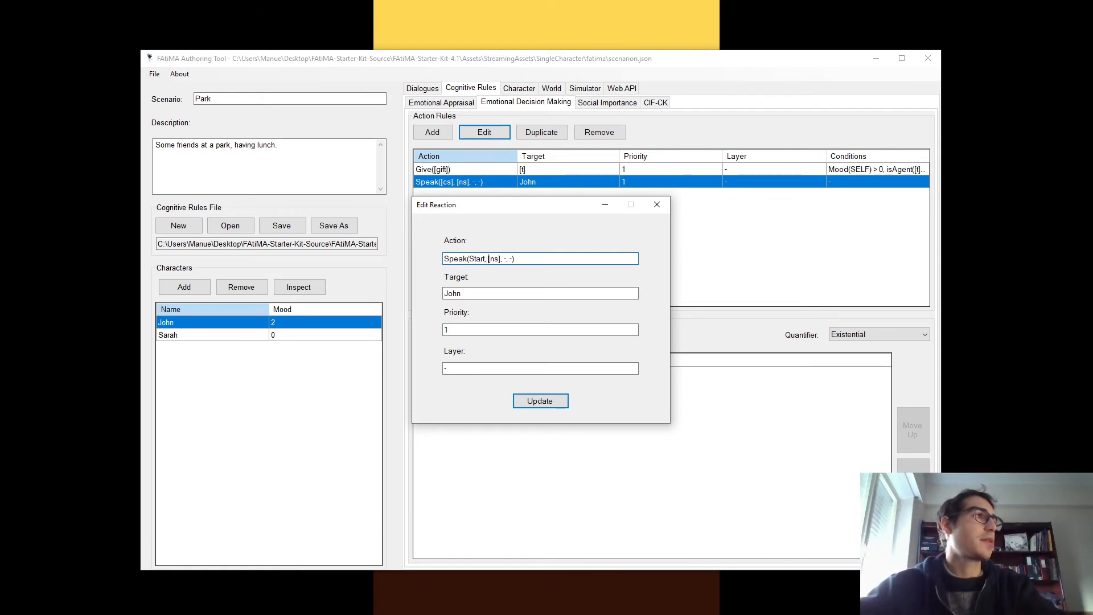
{"action": "type", "text": "Gr"}
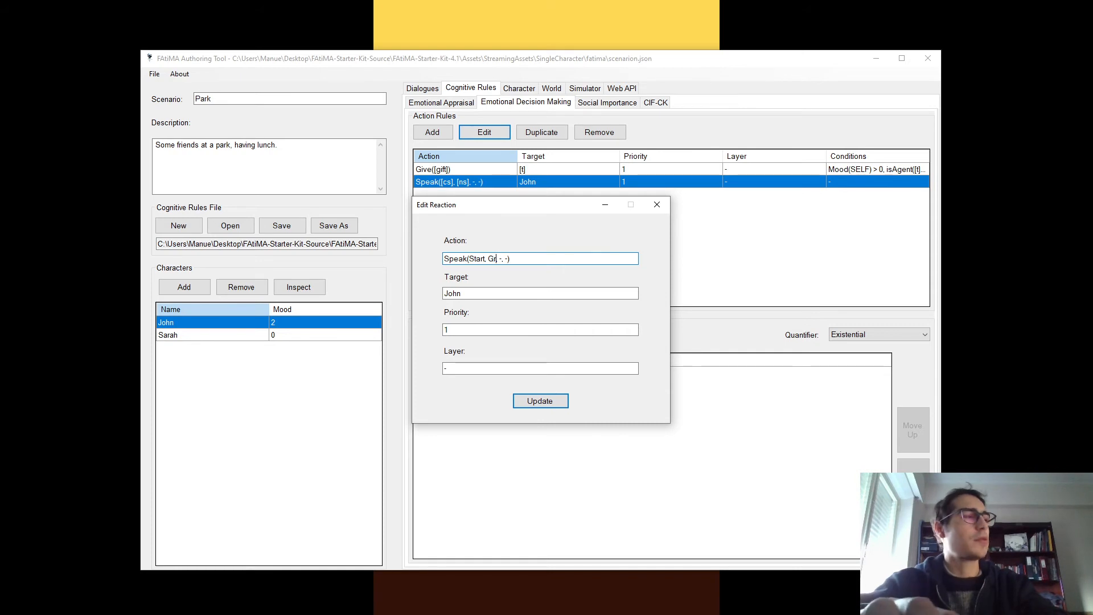
{"action": "type", "text": "eeting"}
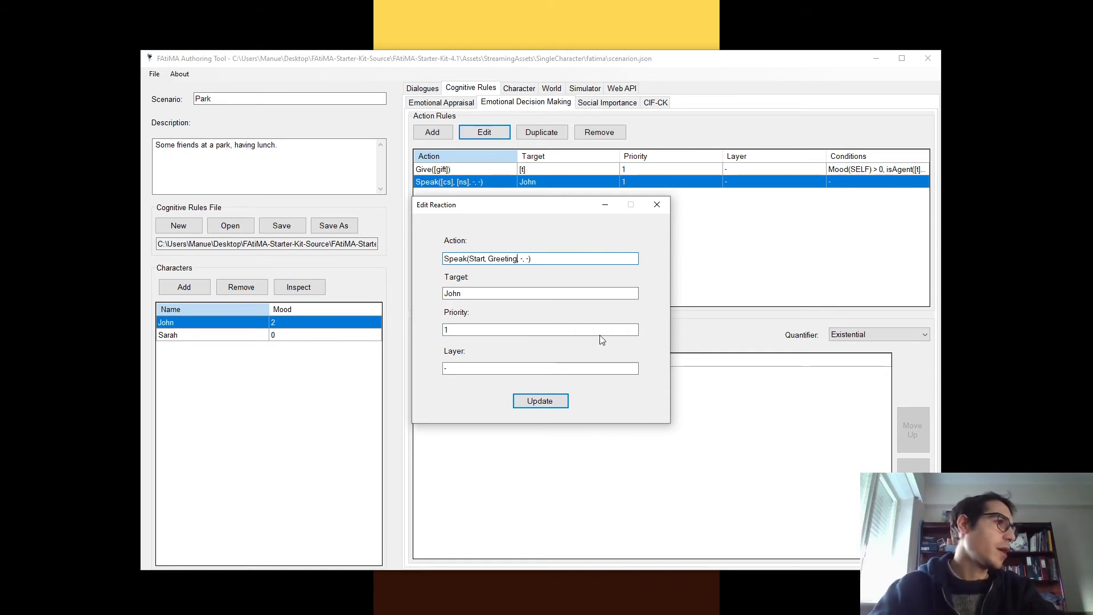
{"action": "left_click", "coordinate": [540, 401]}
{"action": "left_click", "coordinate": [282, 225]}
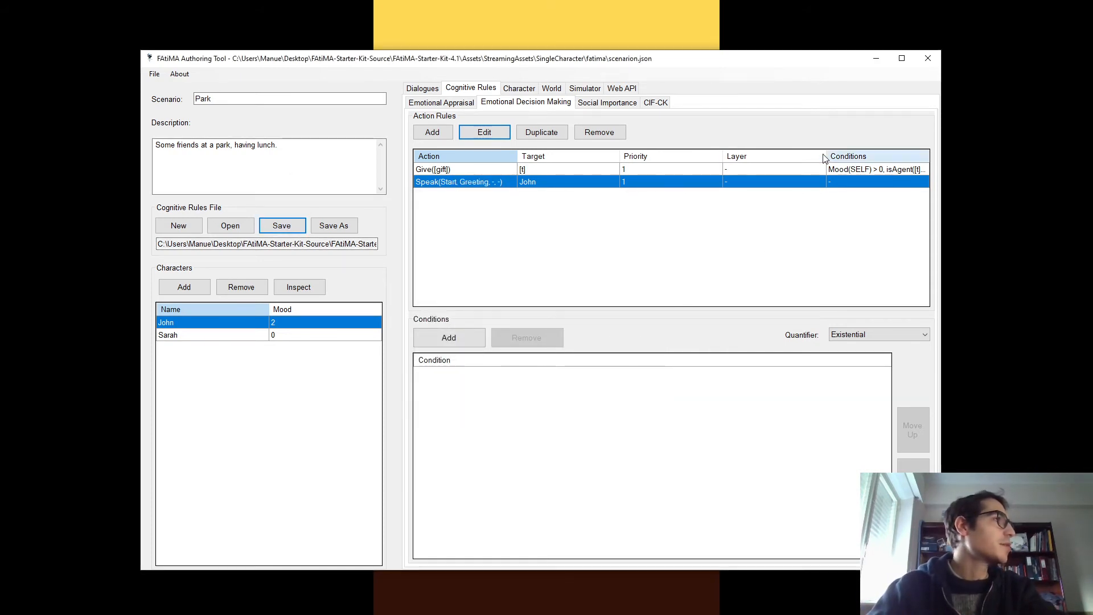
Run the simulation and examine which character speaks in the log and to whom.
{"action": "left_click", "coordinate": [584, 88]}
{"action": "left_click", "coordinate": [437, 530]}
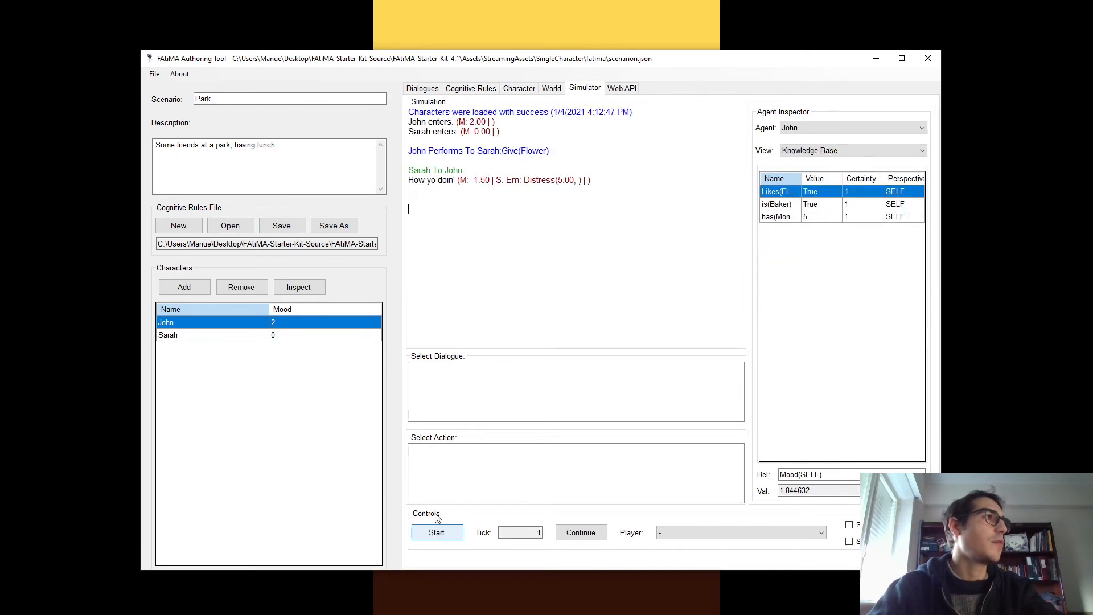
{"action": "double_click", "coordinate": [425, 170]}
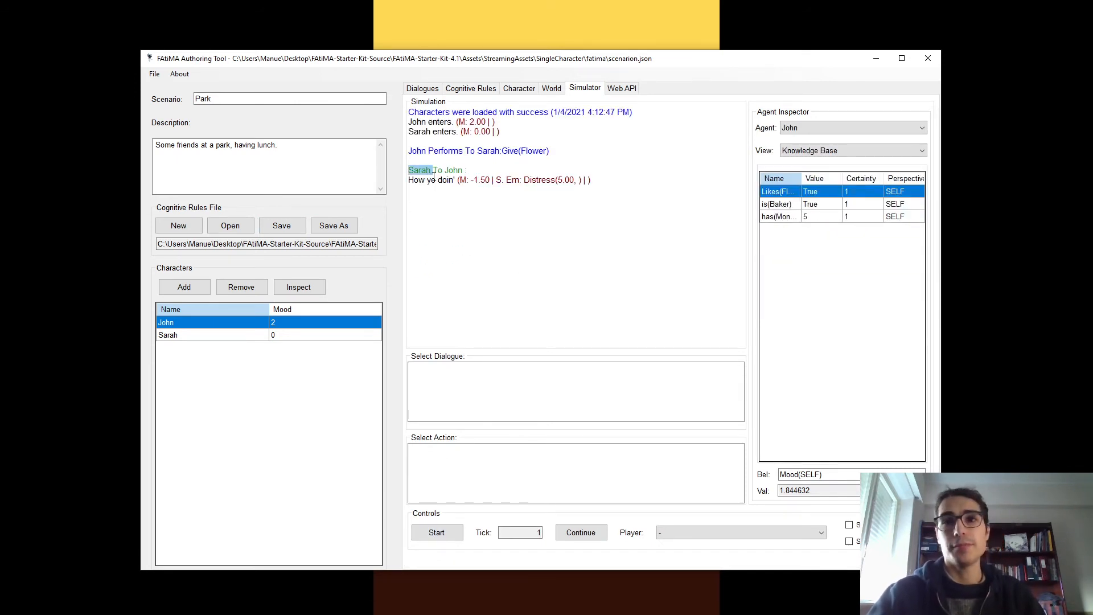
{"action": "left_click", "coordinate": [433, 177]}
Check the Start-to-Greeting dialogue action, and restart the simulation three times to compare the characters' actions.
{"action": "left_click", "coordinate": [422, 89]}
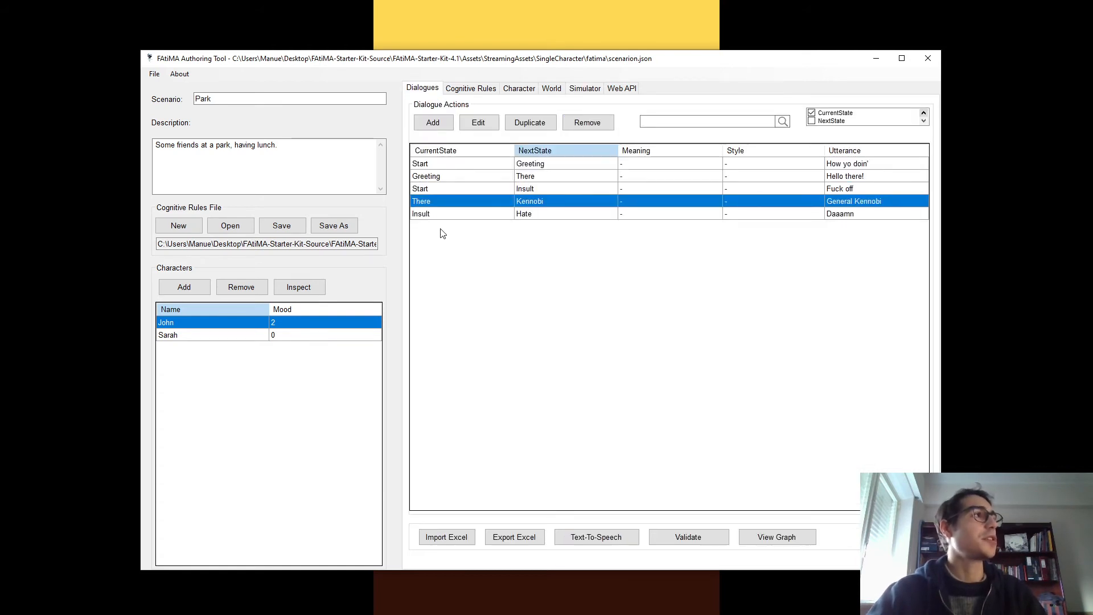
{"action": "left_click", "coordinate": [449, 169]}
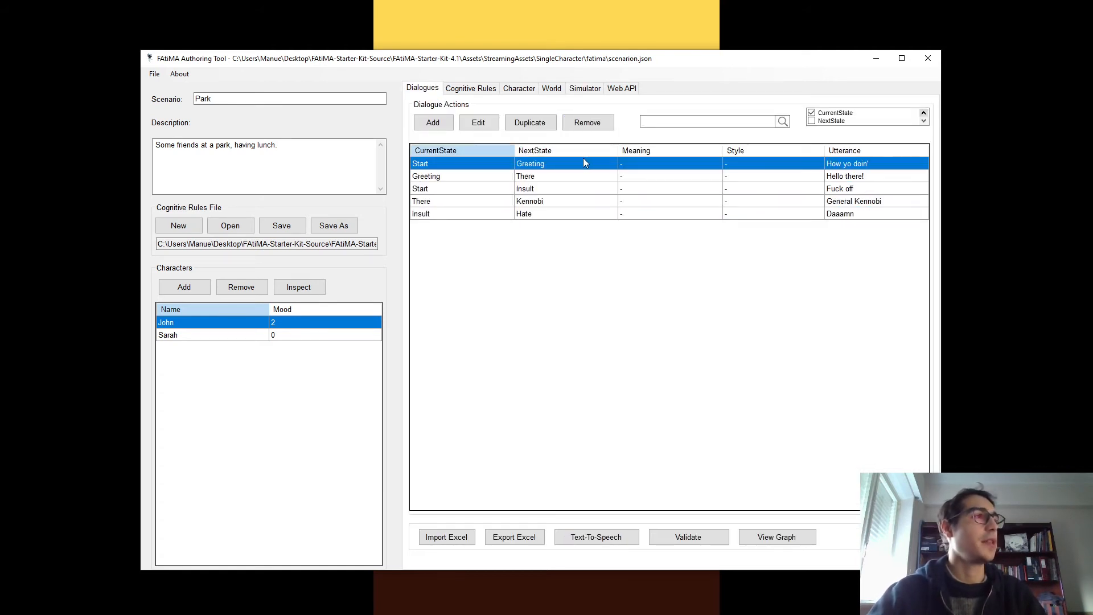
{"action": "left_click", "coordinate": [585, 89]}
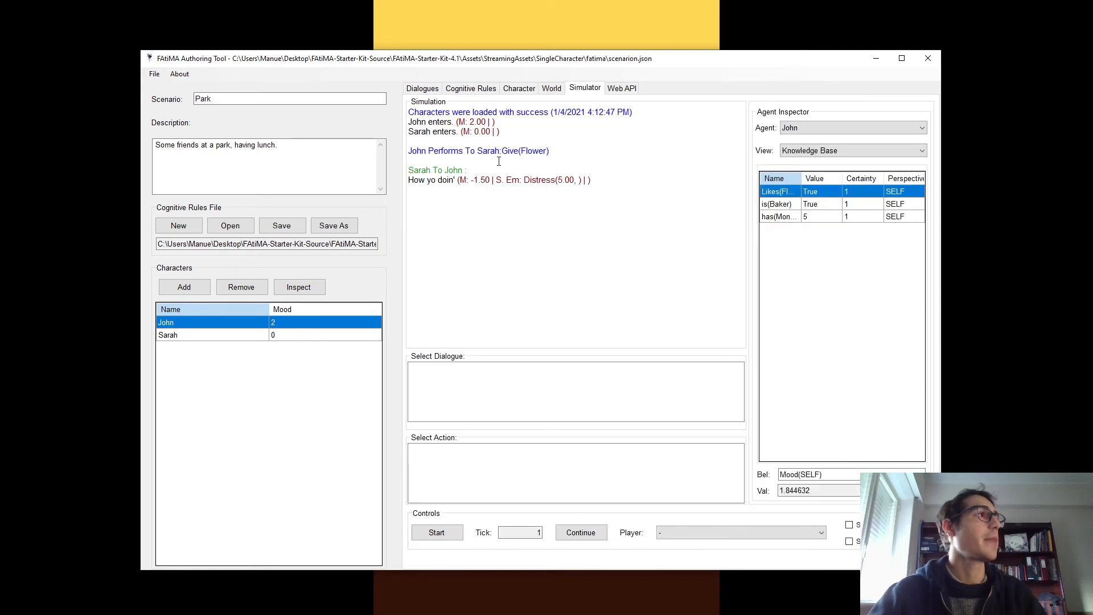
{"action": "left_click", "coordinate": [437, 533]}
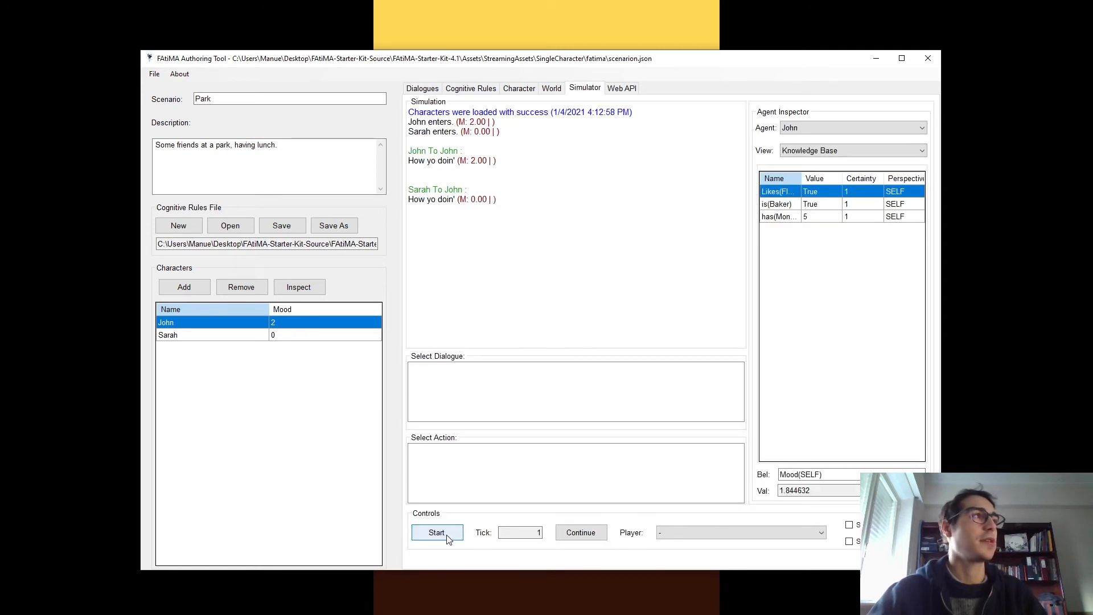
{"action": "left_click", "coordinate": [437, 533]}
{"action": "left_click", "coordinate": [438, 533]}
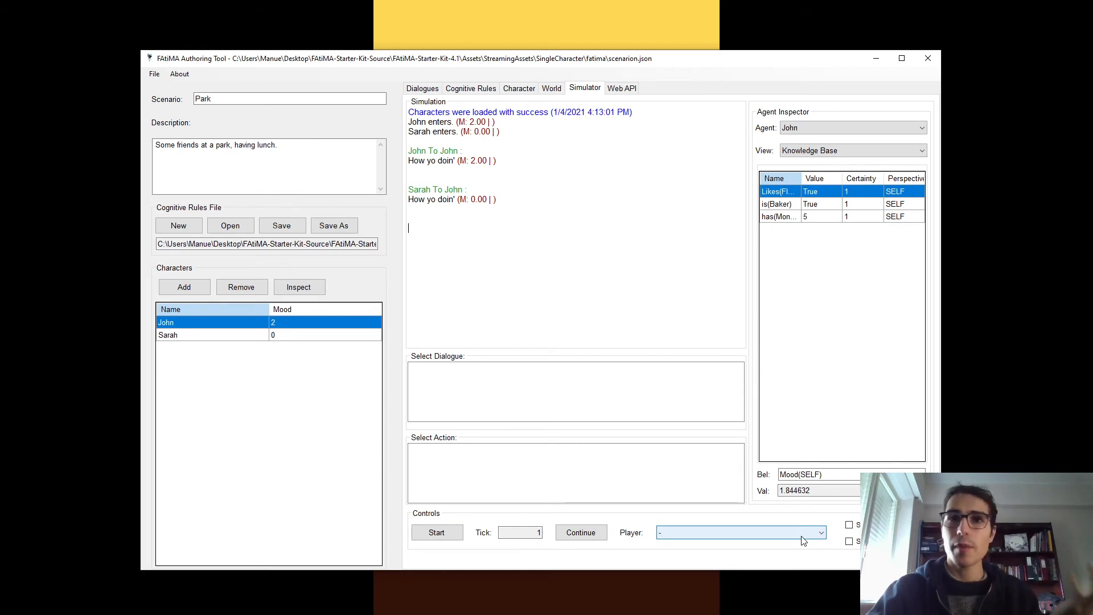
Set the Speak rule's priority to 2 and save the cognitive rules file.
{"action": "left_click", "coordinate": [467, 91]}
{"action": "left_click", "coordinate": [515, 91]}
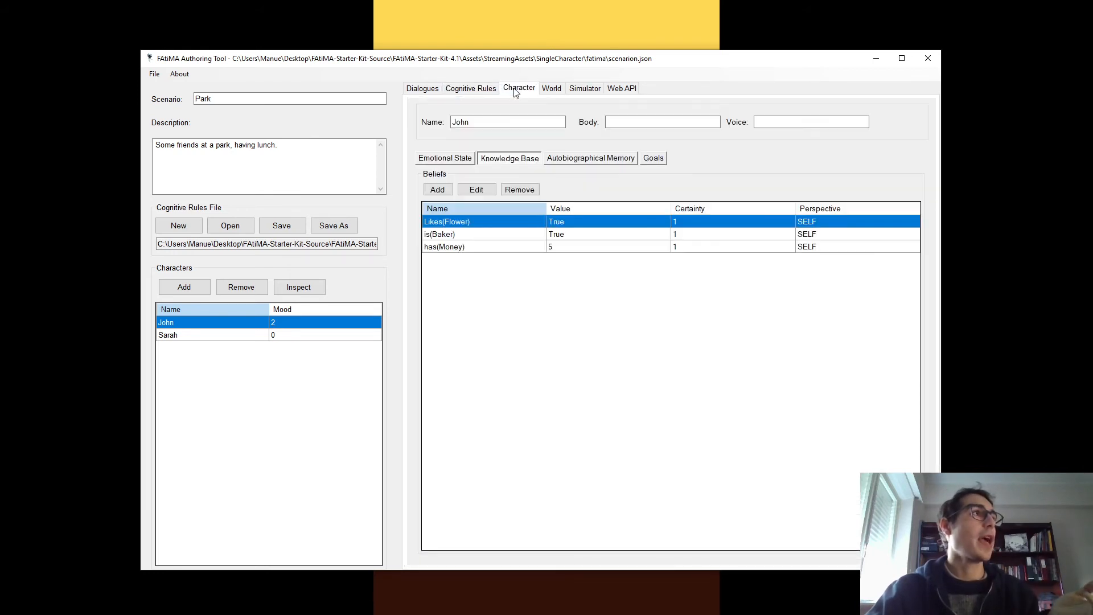
{"action": "left_click", "coordinate": [471, 90]}
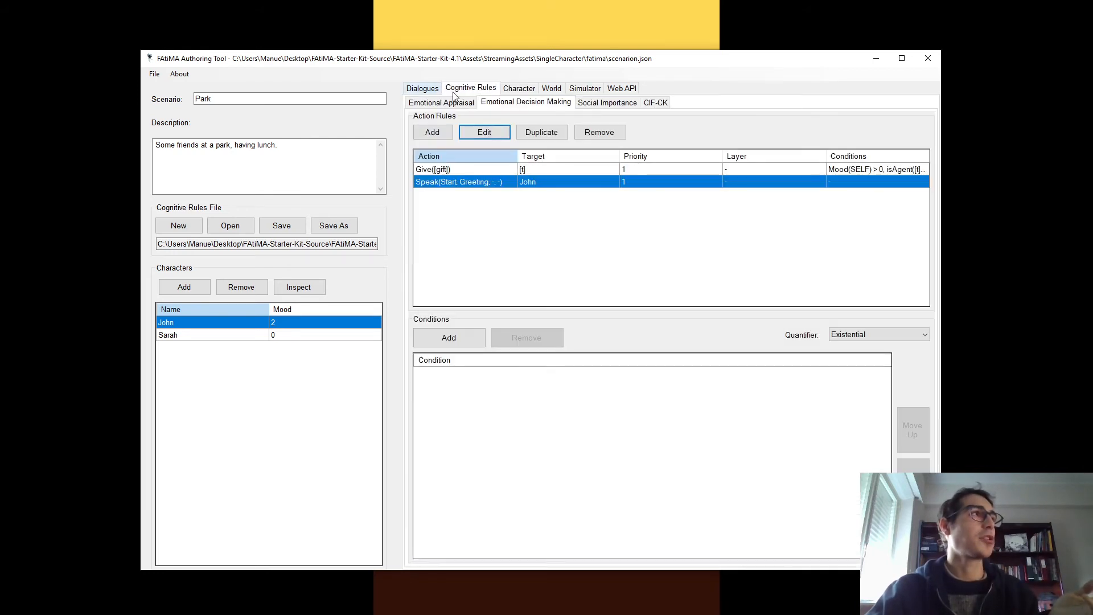
{"action": "left_click", "coordinate": [443, 171]}
{"action": "left_click", "coordinate": [470, 183]}
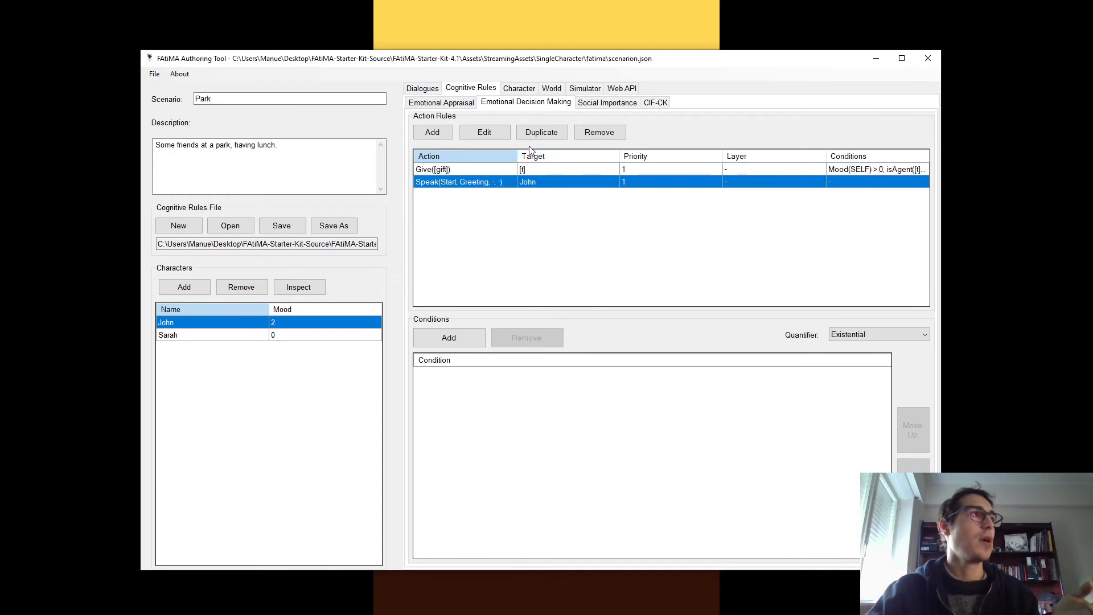
{"action": "left_click", "coordinate": [484, 132]}
{"action": "double_click", "coordinate": [449, 330]}
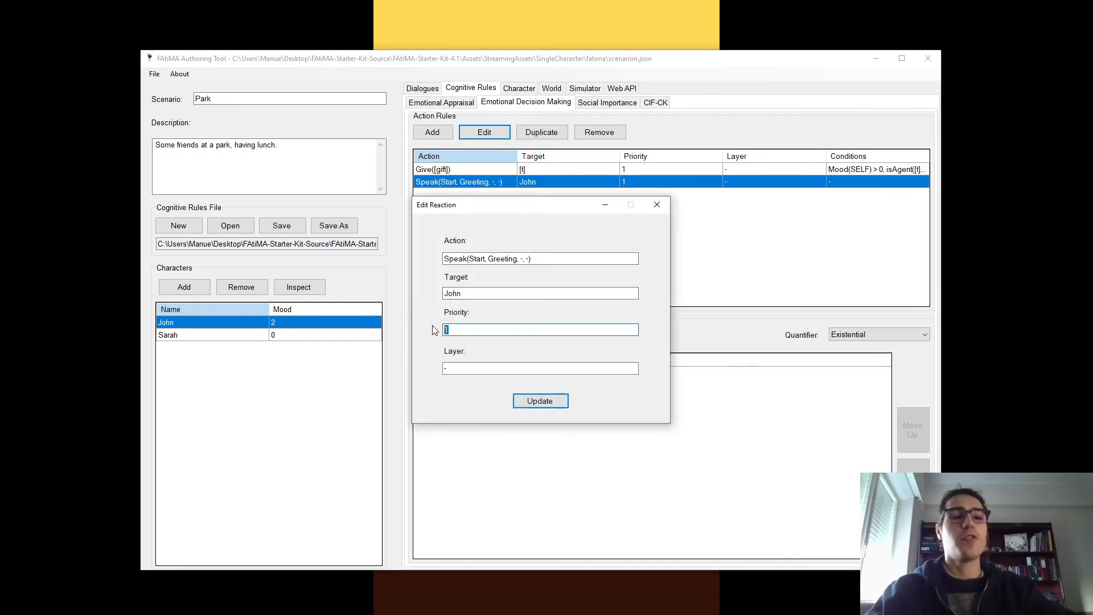
{"action": "type", "text": "2"}
{"action": "left_click", "coordinate": [539, 400]}
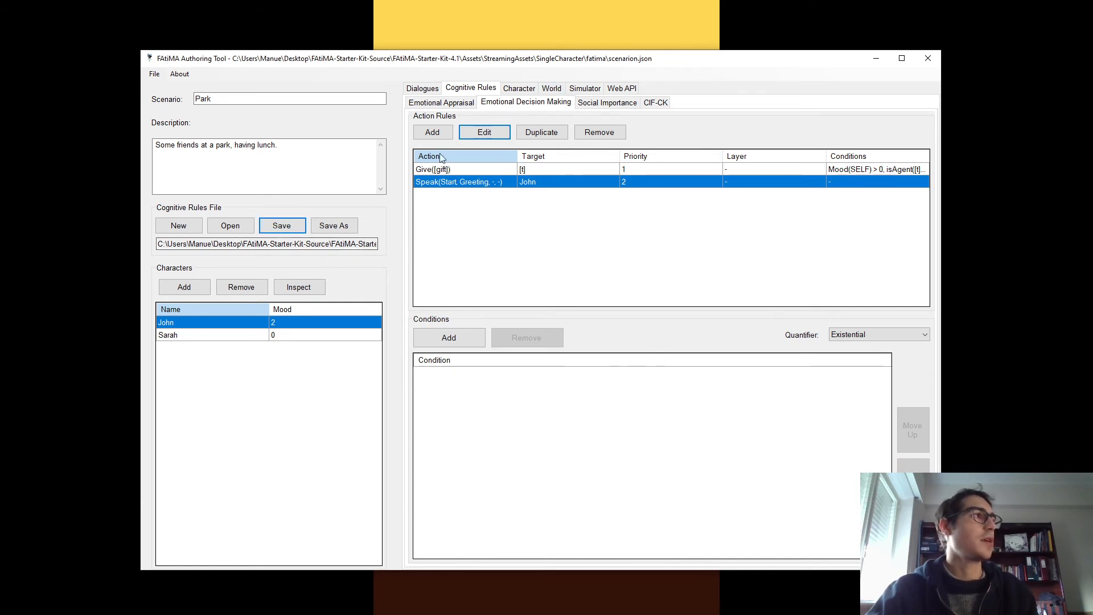
Run the simulation through several ticks to see which actions the characters choose, and restart it.
{"action": "left_click", "coordinate": [585, 88]}
{"action": "left_click", "coordinate": [442, 526]}
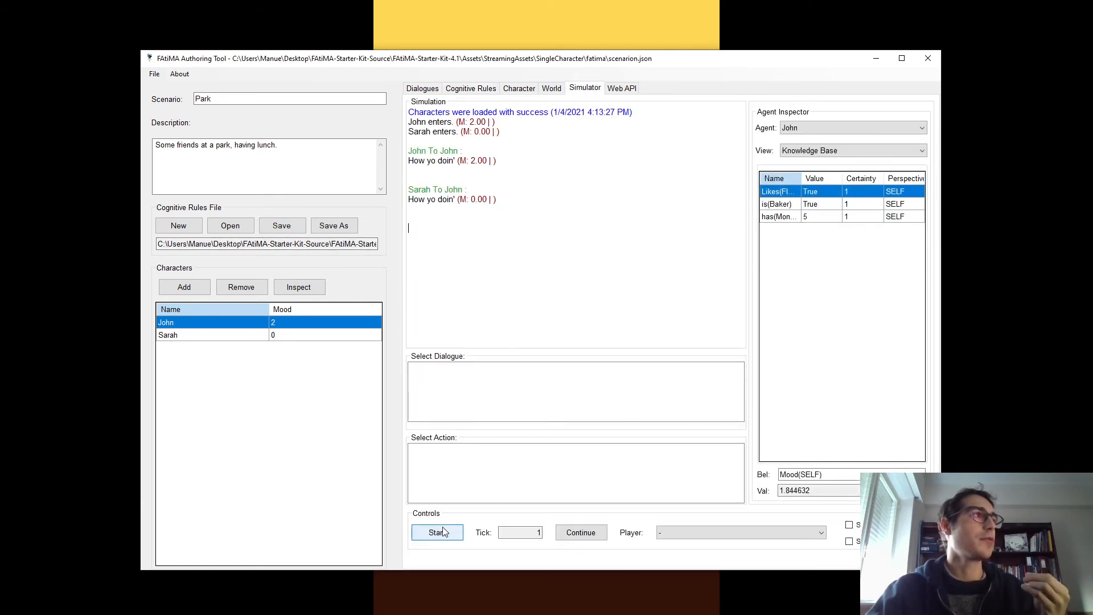
{"action": "left_click", "coordinate": [575, 538]}
{"action": "left_click", "coordinate": [575, 537]}
{"action": "left_click", "coordinate": [575, 537]}
{"action": "left_click", "coordinate": [576, 535]}
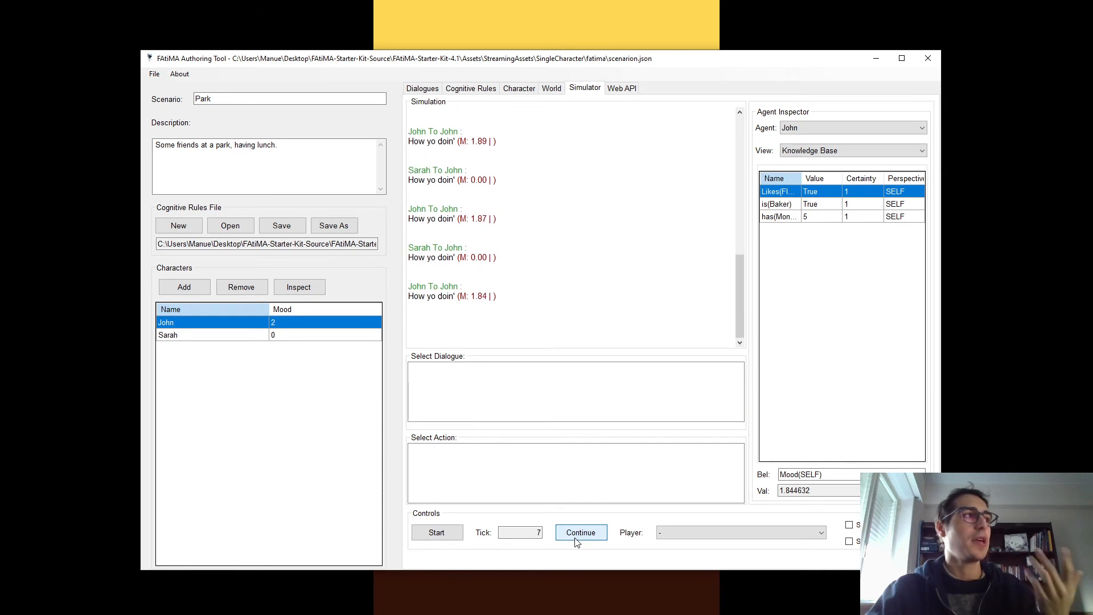
{"action": "left_click", "coordinate": [442, 534]}
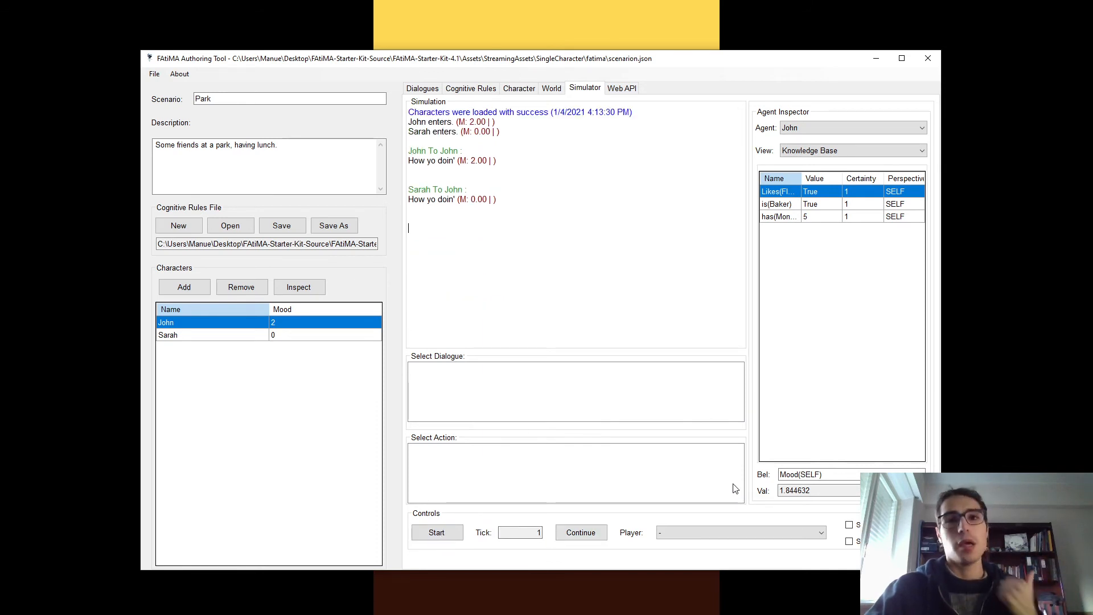
Make the first character in the Characters list the player, restart the simulation and select the "How yo doin'" dialogue line.
{"action": "left_click", "coordinate": [735, 534]}
{"action": "left_click", "coordinate": [711, 556]}
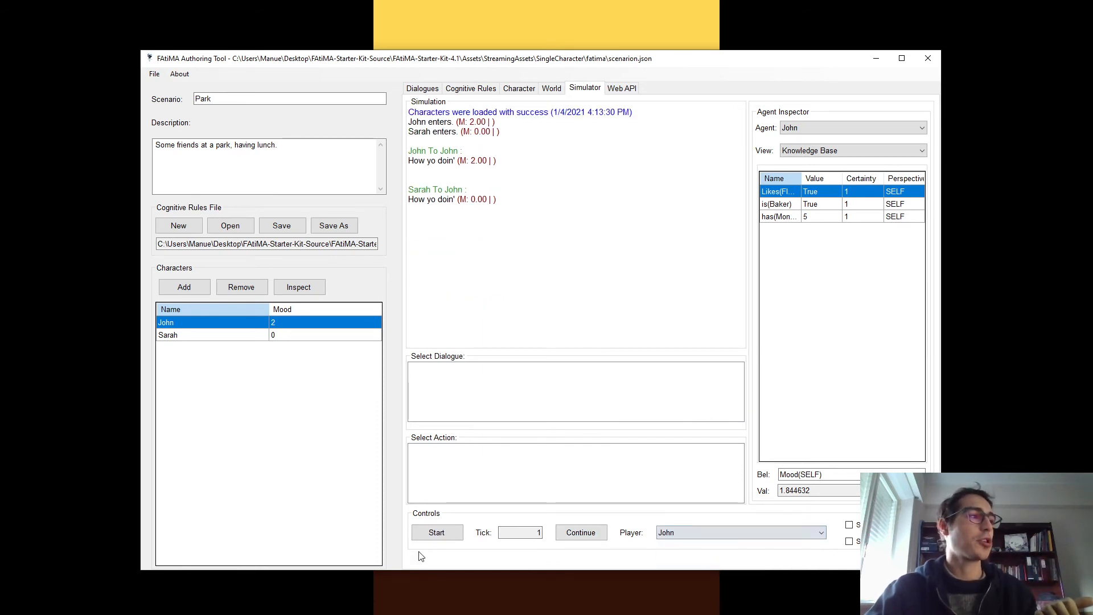
{"action": "left_click", "coordinate": [435, 531]}
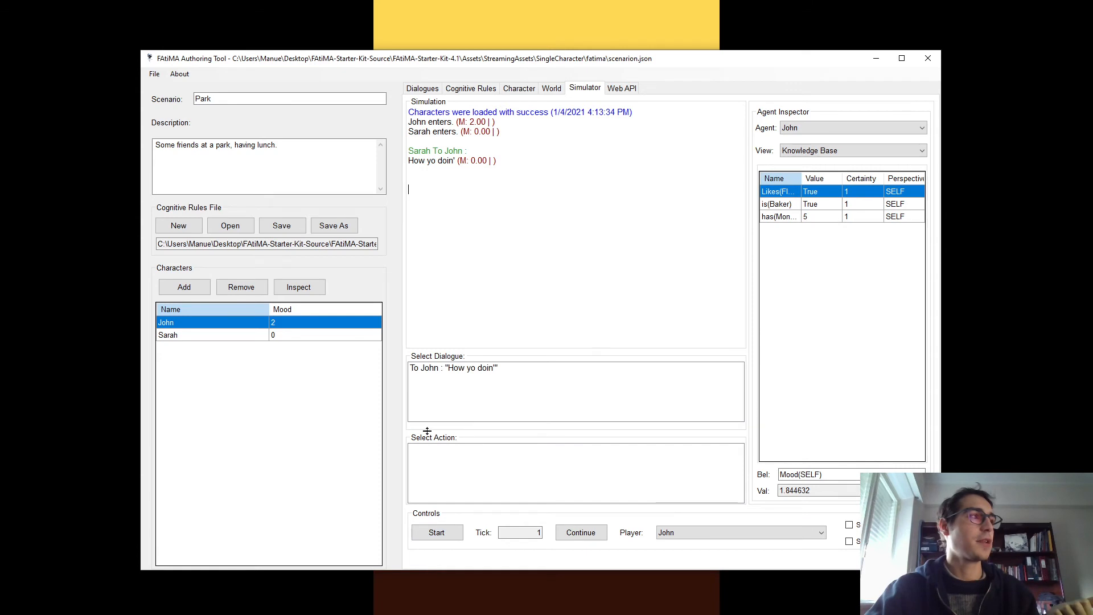
{"action": "left_click", "coordinate": [463, 373]}
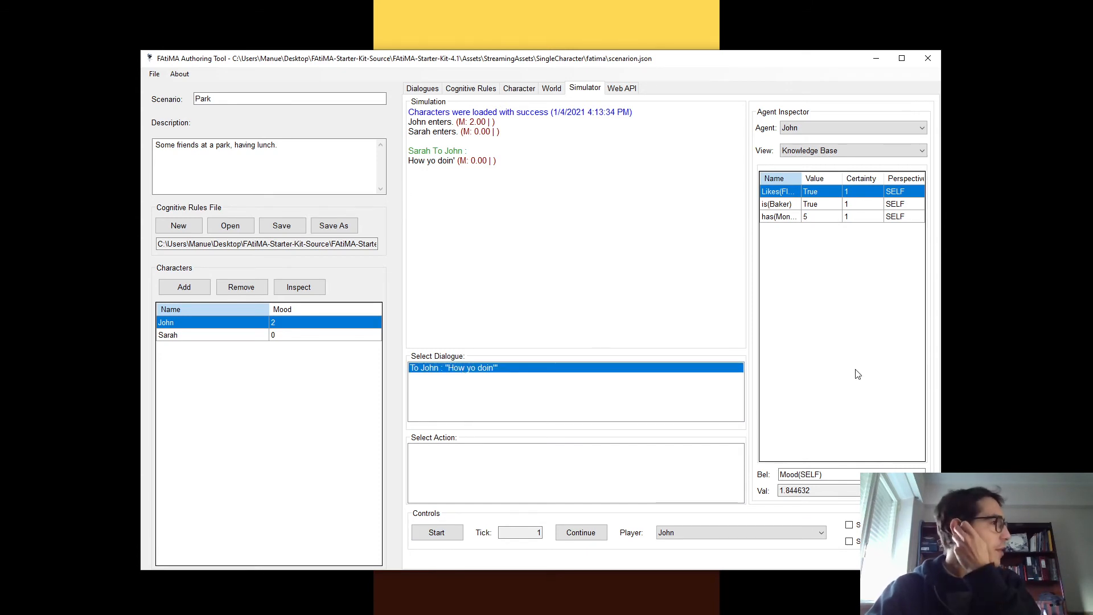
Set the Speak rule's priority to 1 and save the cognitive rules file.
{"action": "left_click", "coordinate": [480, 90]}
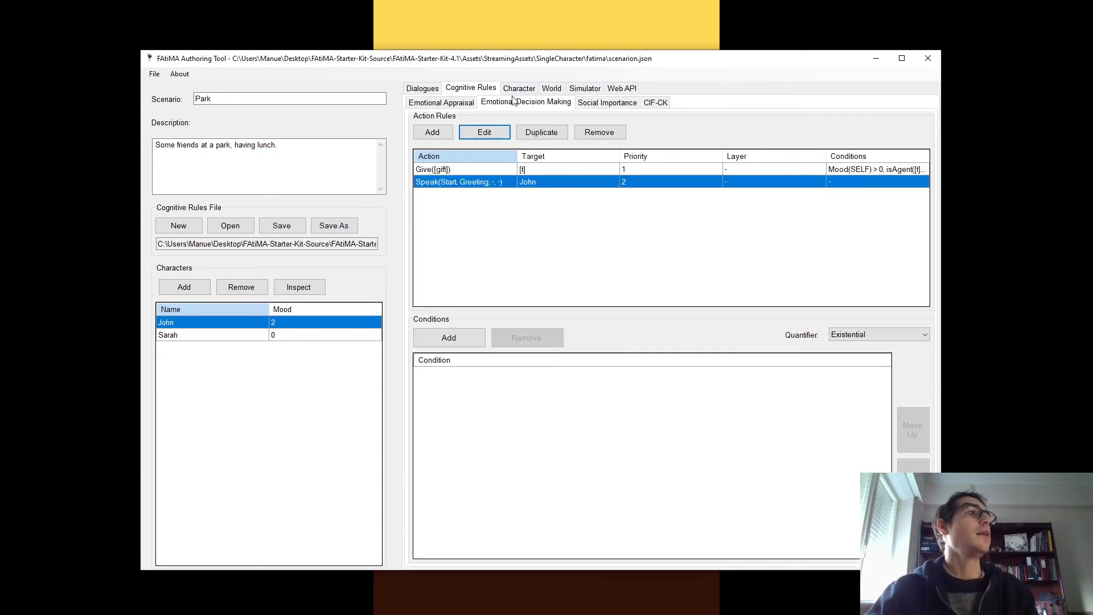
{"action": "left_click", "coordinate": [484, 132]}
{"action": "key", "text": "Tab"}
{"action": "key", "text": "Tab"}
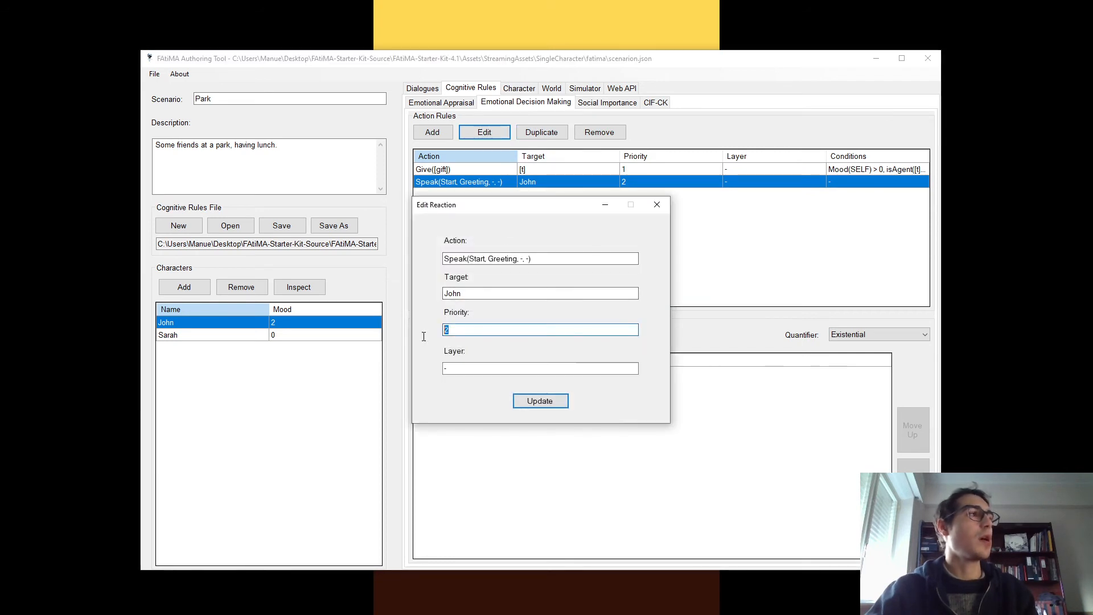
{"action": "type", "text": "1"}
{"action": "left_click", "coordinate": [540, 401]}
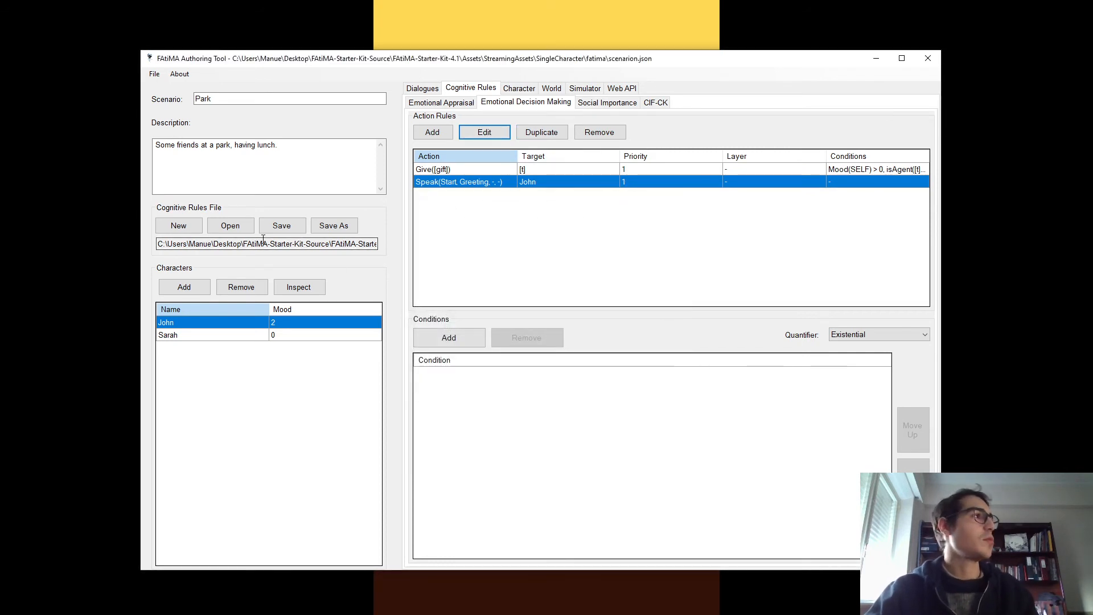
{"action": "left_click", "coordinate": [282, 225]}
Restart the simulation with the same player and select the "How yo doin'" line to check the available dialogues and actions.
{"action": "left_click", "coordinate": [581, 89]}
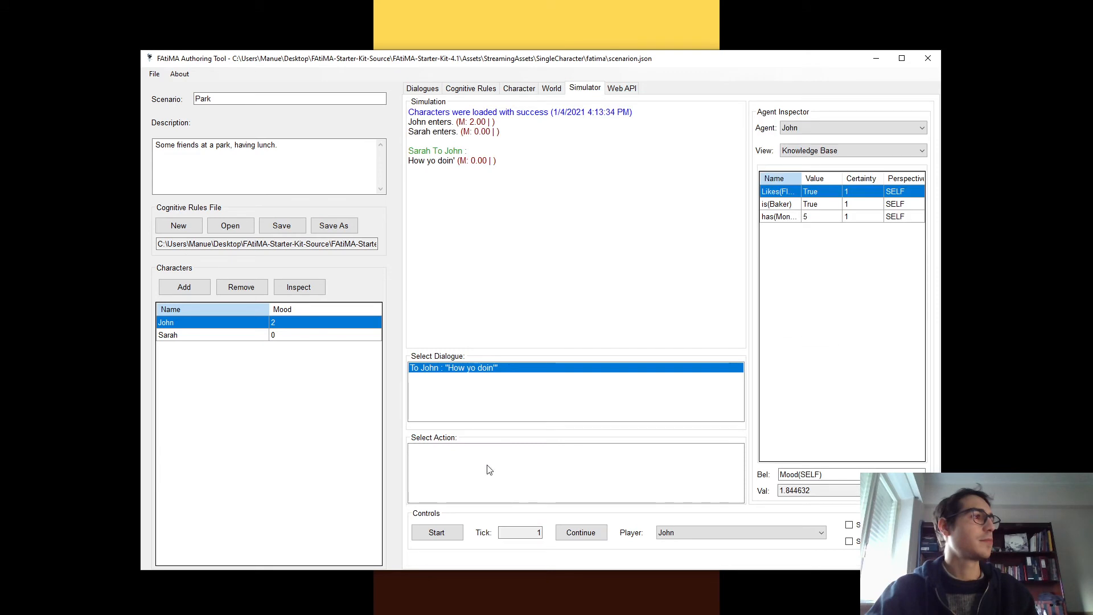
{"action": "left_click", "coordinate": [449, 530]}
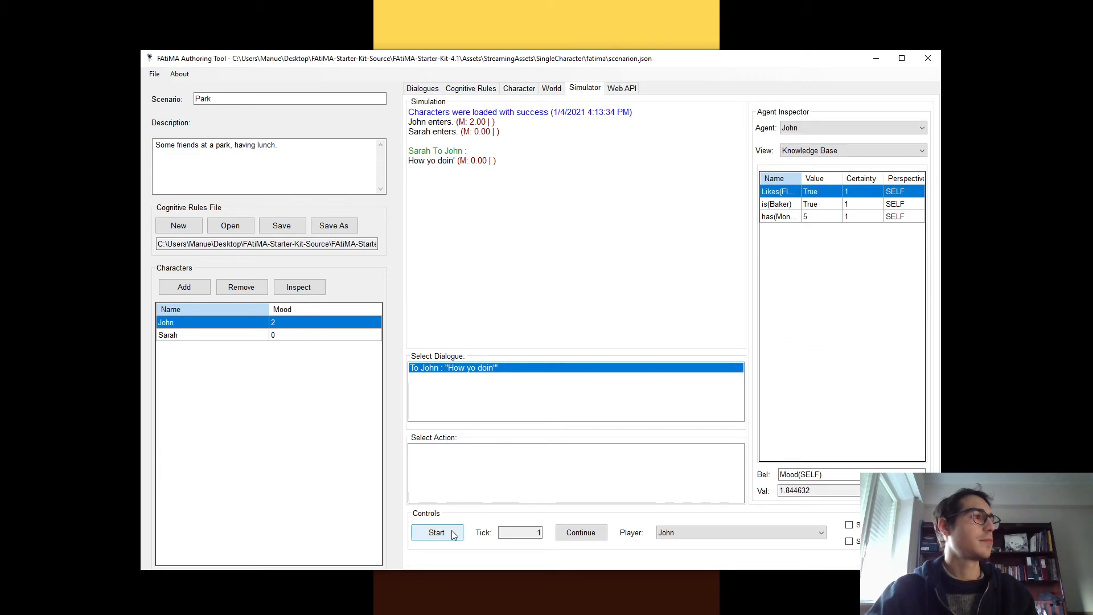
{"action": "left_click", "coordinate": [485, 367]}
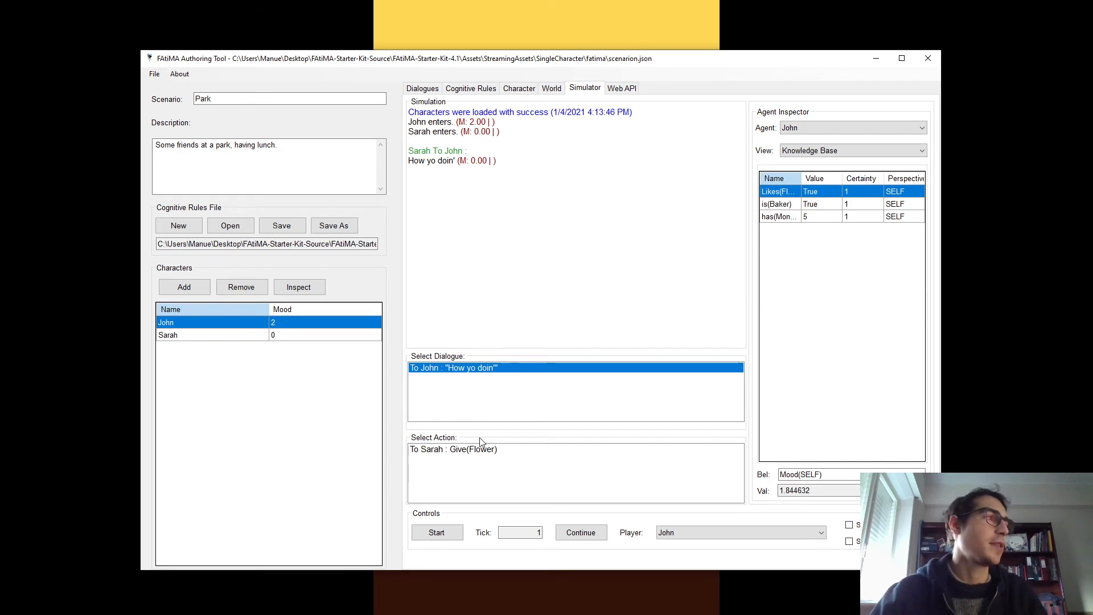
Run the Give(Flower) action in the simulation to test the other character's response.
{"action": "left_click", "coordinate": [470, 451]}
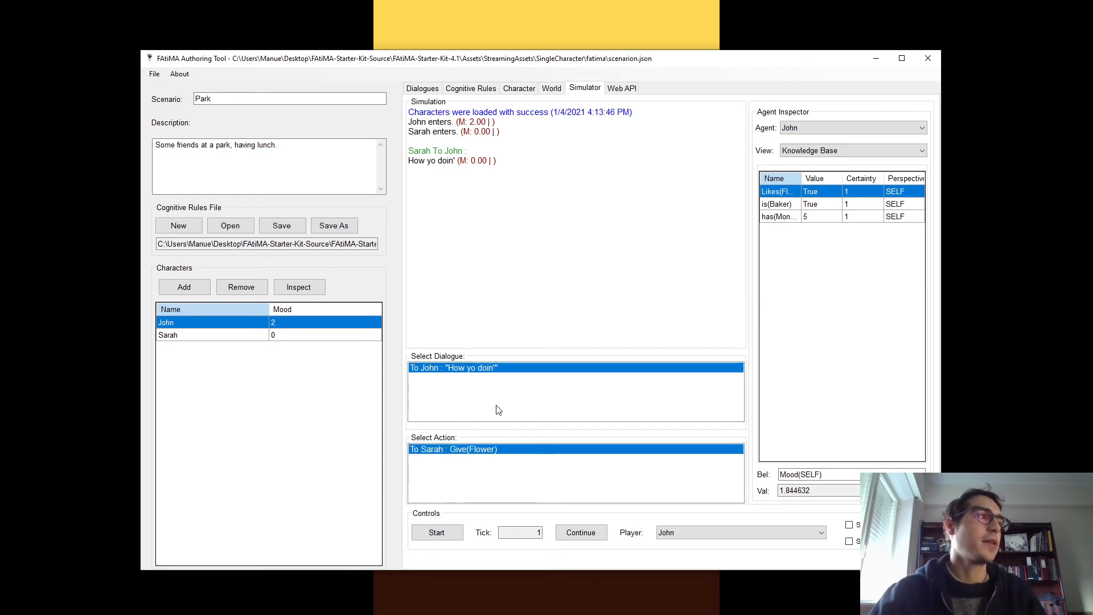
{"action": "double_click", "coordinate": [489, 450]}
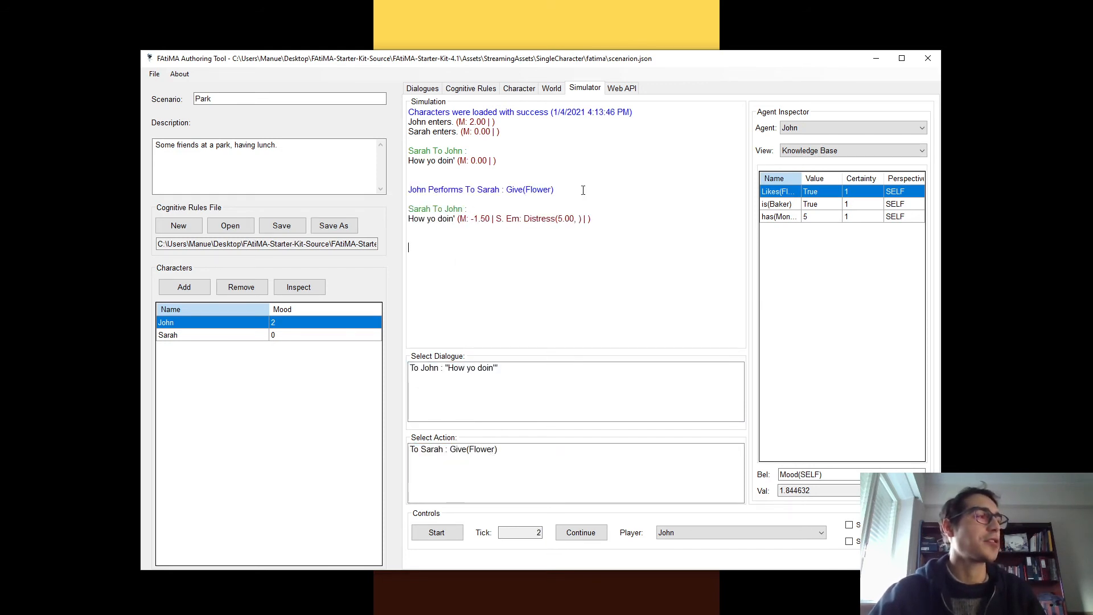
{"action": "left_click", "coordinate": [457, 453]}
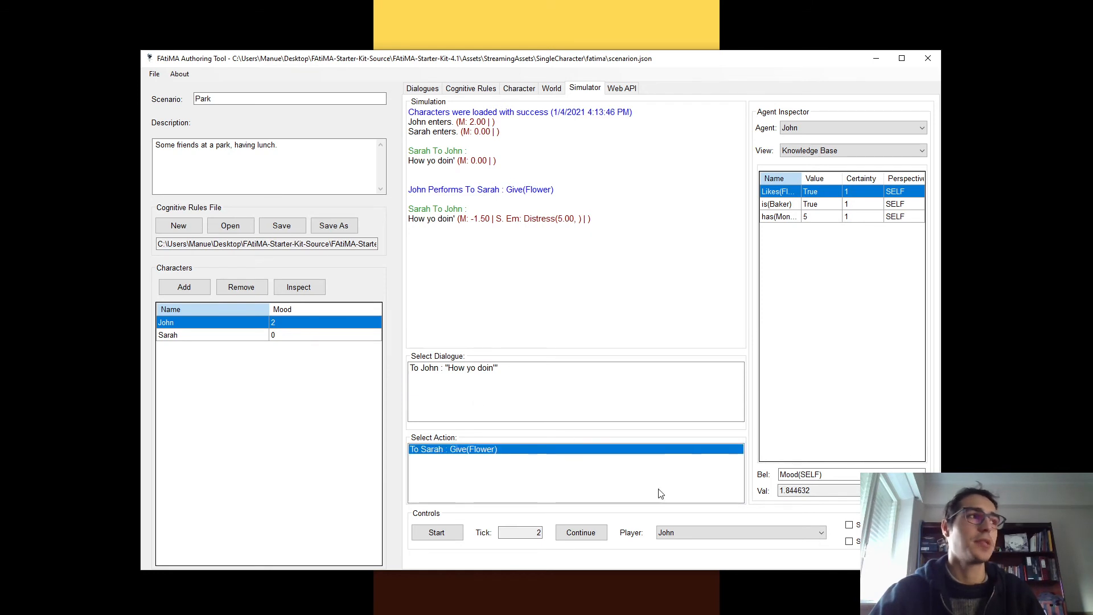
Switch the player to the other character, restart the simulation and select the "How yo doin'" dialogue.
{"action": "left_click", "coordinate": [685, 531]}
{"action": "left_click", "coordinate": [682, 563]}
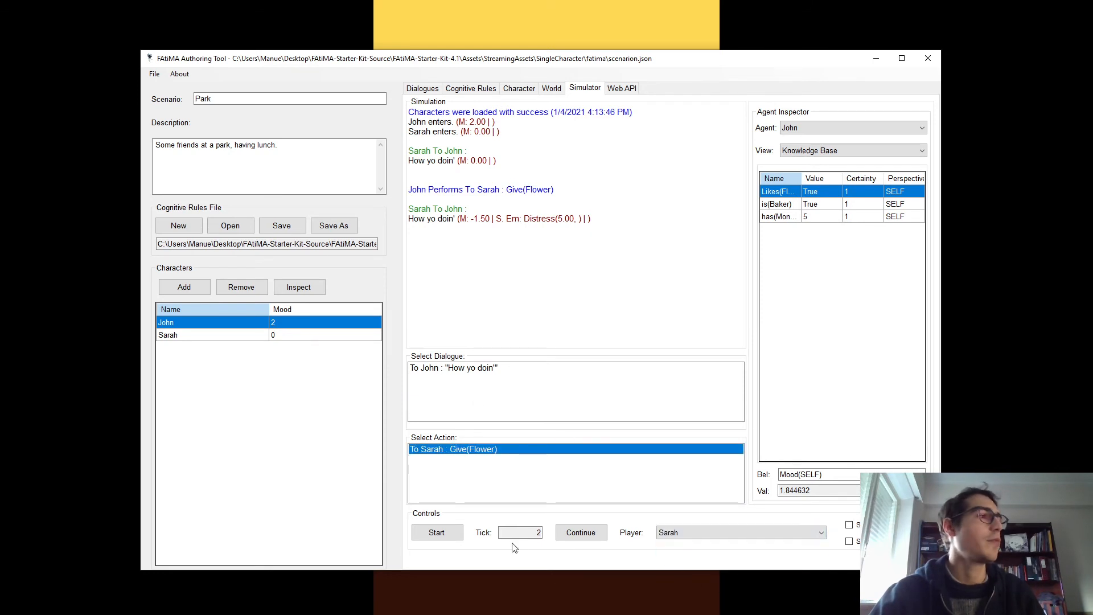
{"action": "left_click", "coordinate": [444, 537]}
{"action": "left_click", "coordinate": [477, 369]}
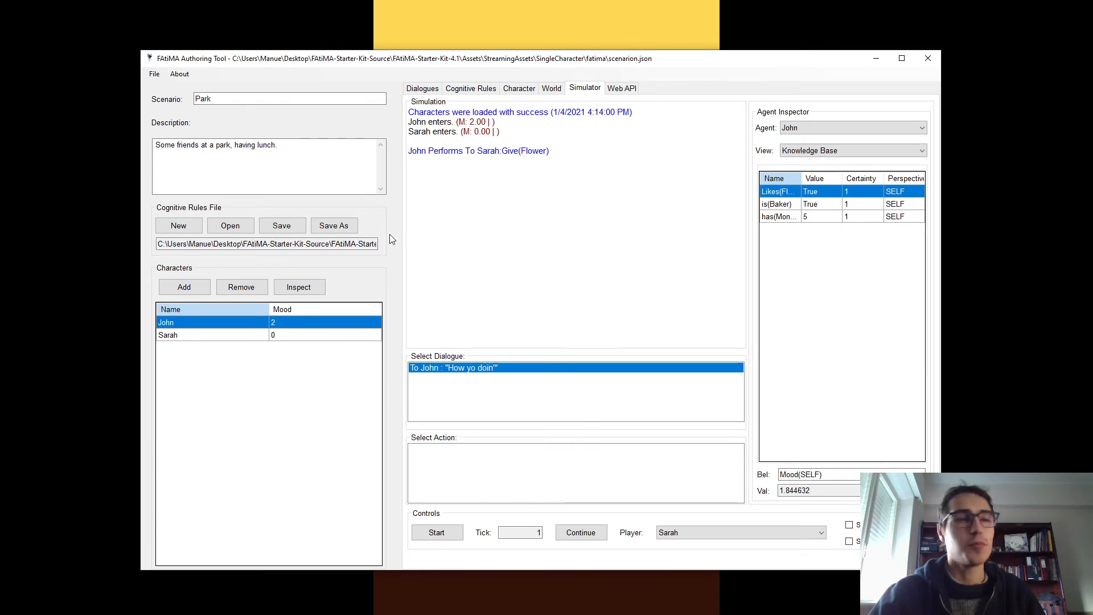
Edit the Speak action rule under Emotional Decision Making so its action reads Speak([cs], [ns], -, -).
{"action": "left_click", "coordinate": [462, 89]}
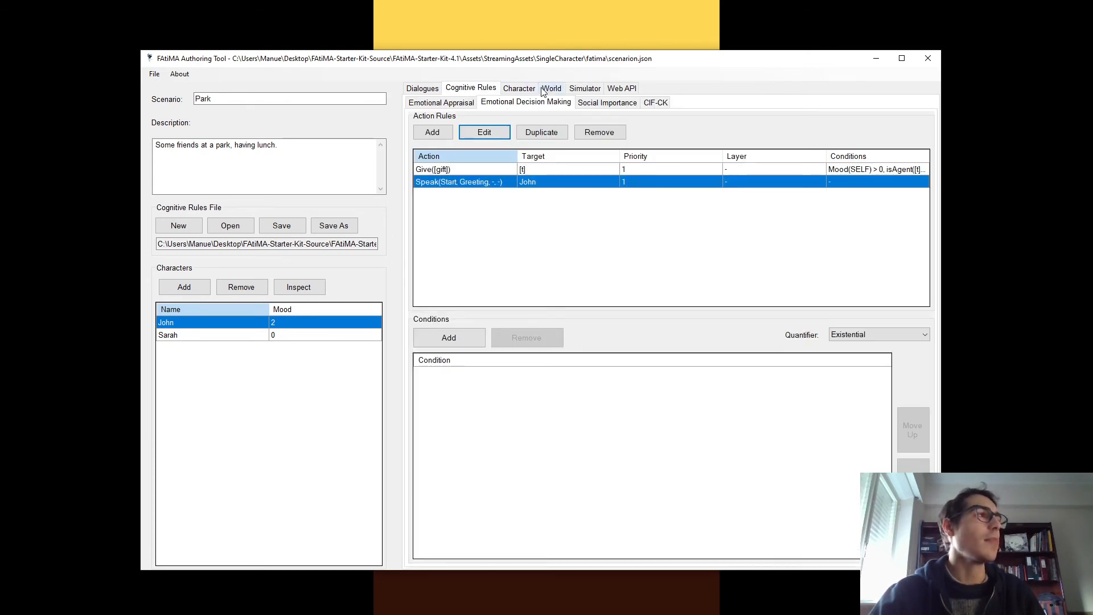
{"action": "left_click", "coordinate": [543, 90]}
{"action": "left_click", "coordinate": [522, 90]}
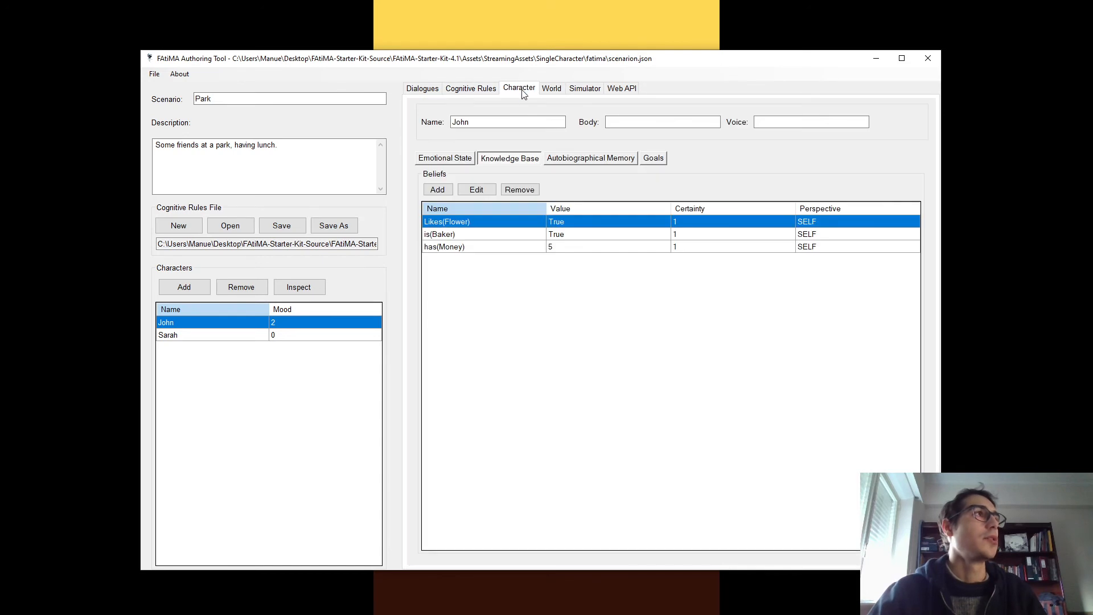
{"action": "left_click", "coordinate": [475, 89]}
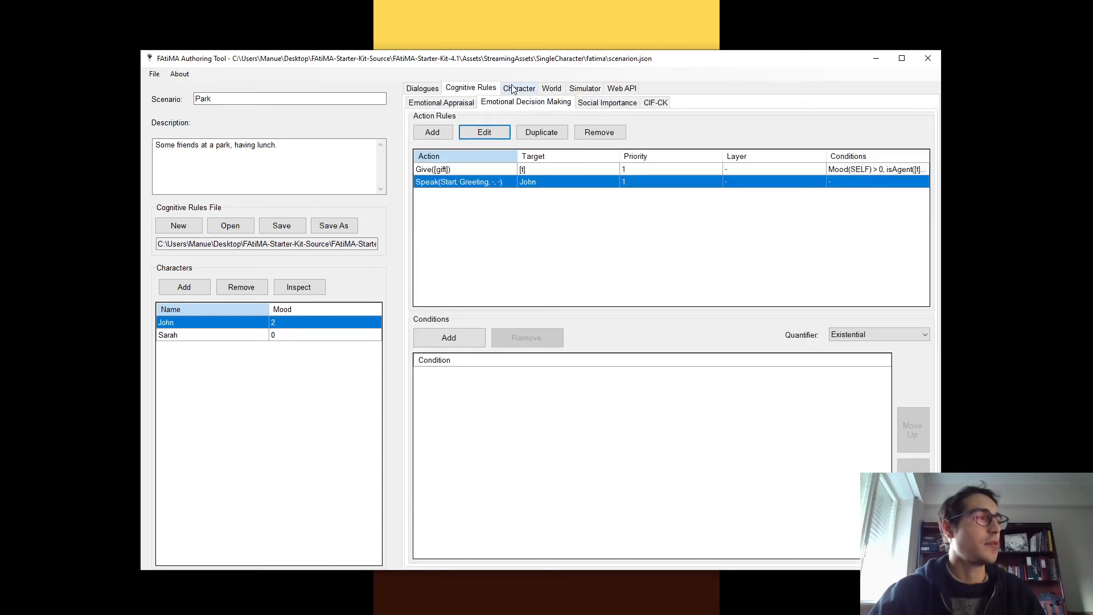
{"action": "left_click", "coordinate": [493, 132]}
{"action": "double_click", "coordinate": [476, 259]}
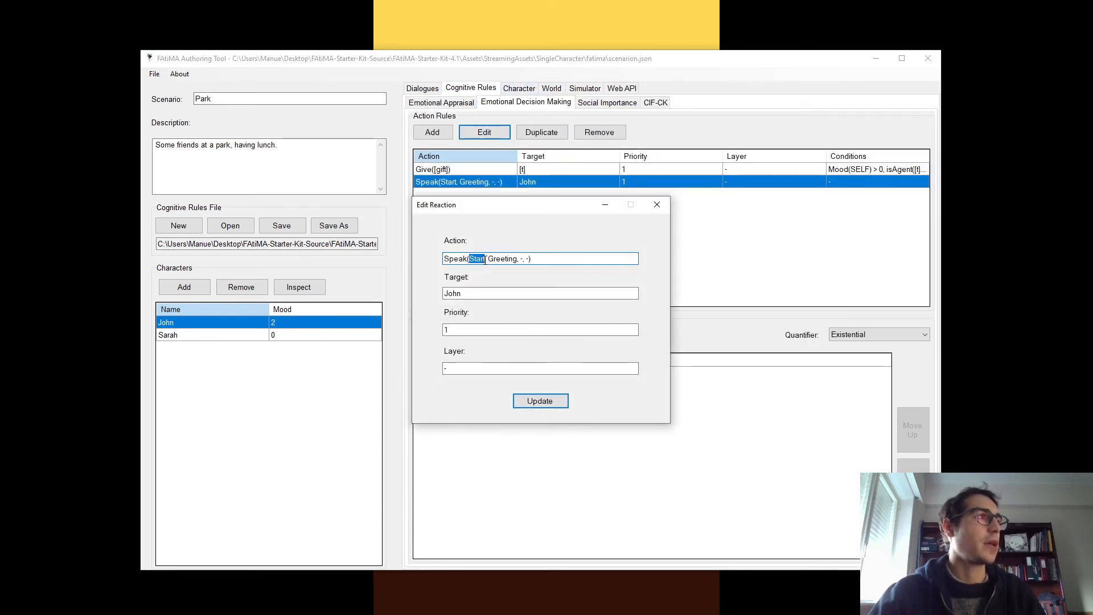
{"action": "key", "text": "BackSpace"}
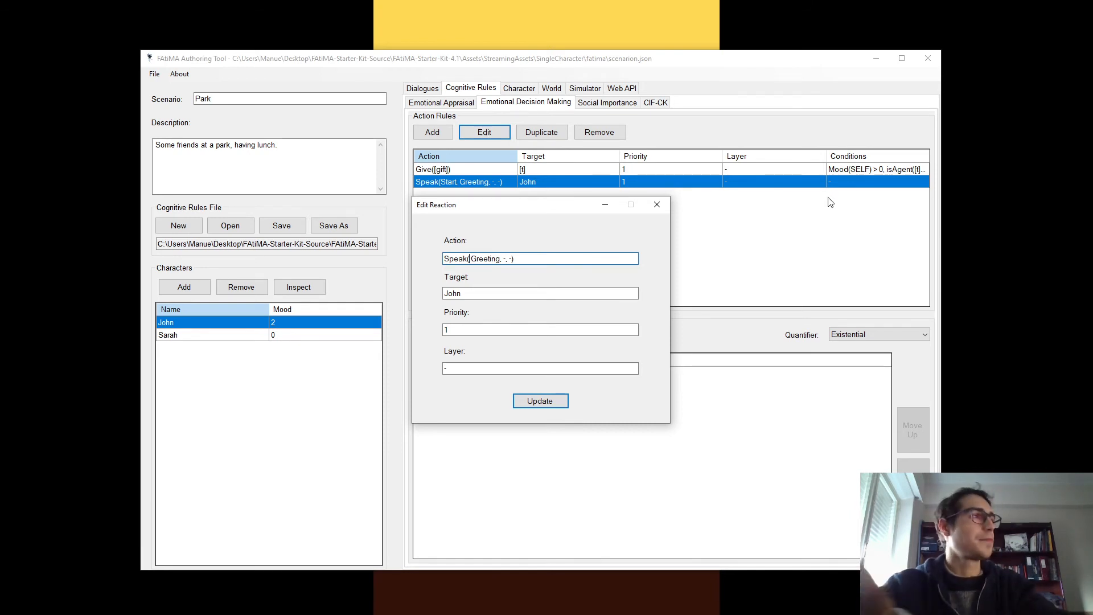
{"action": "type", "text": "[cs]"}
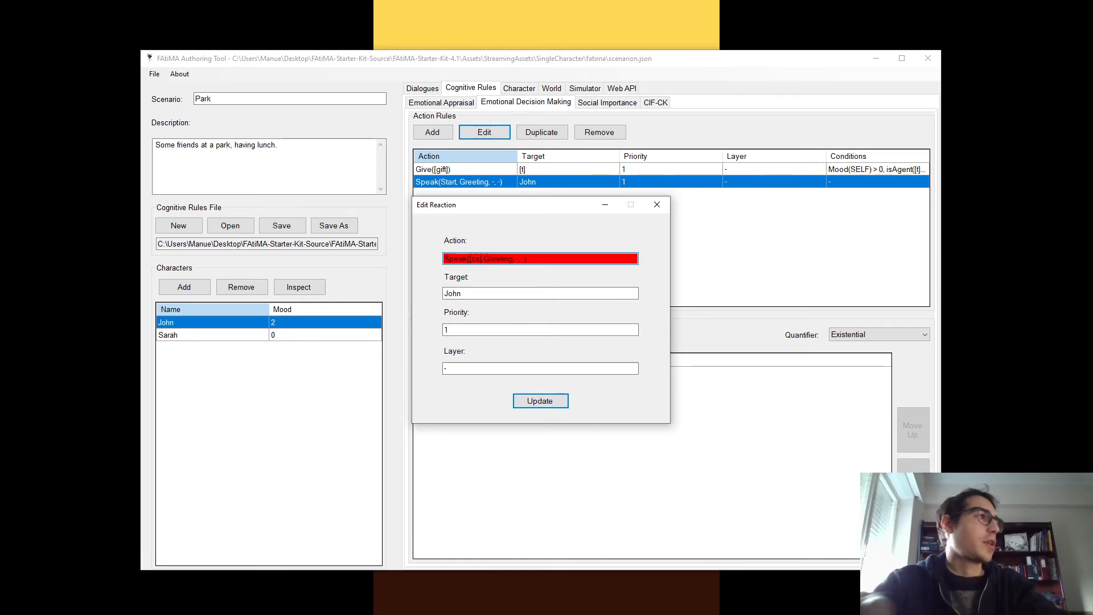
{"action": "type", "text": ","}
{"action": "key", "text": "shift+Right"}
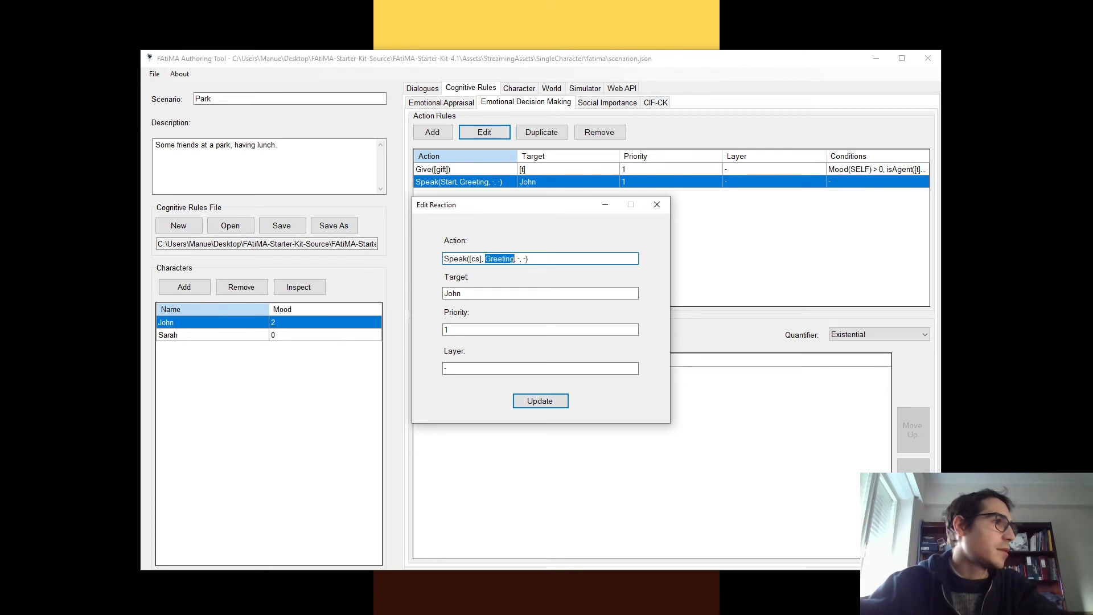
{"action": "key", "text": "BackSpace"}
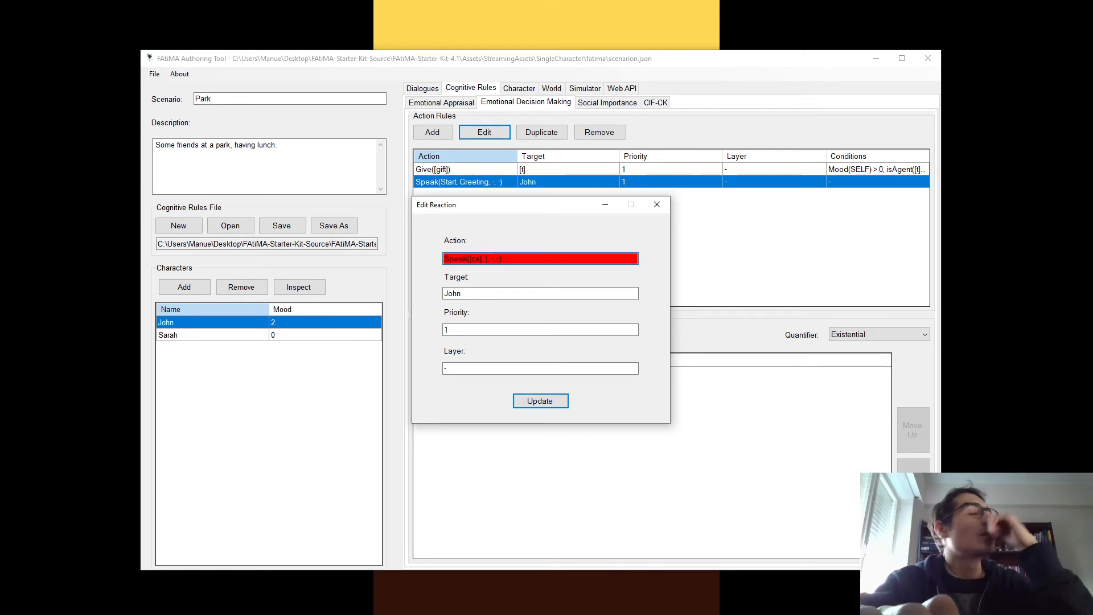
{"action": "type", "text": "[ns]"}
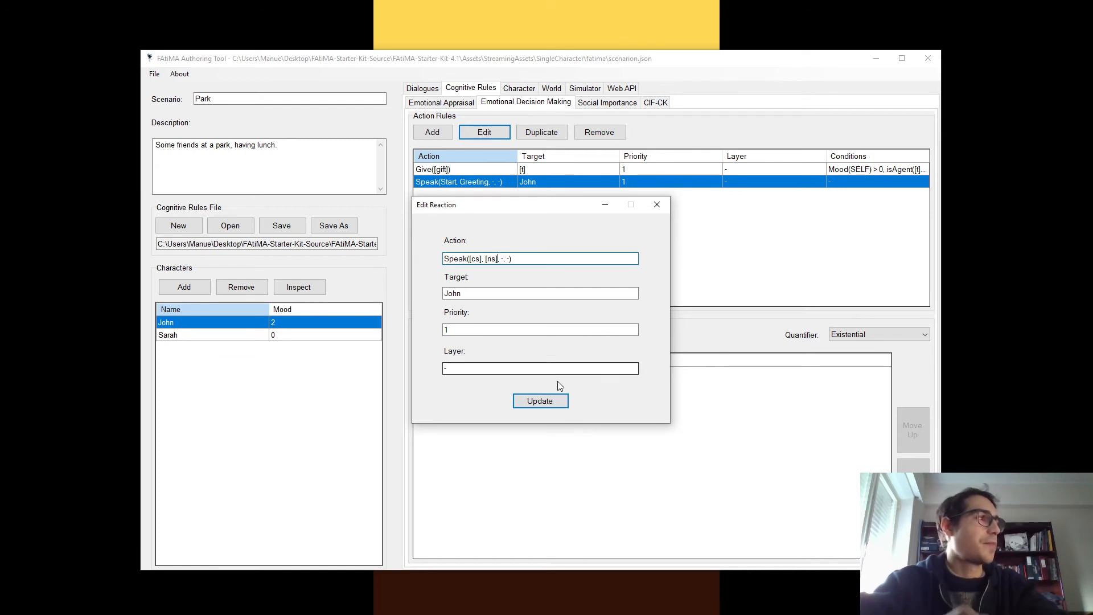
Set the Speak rule's target to the variable [t] and apply the update.
{"action": "double_click", "coordinate": [465, 293]}
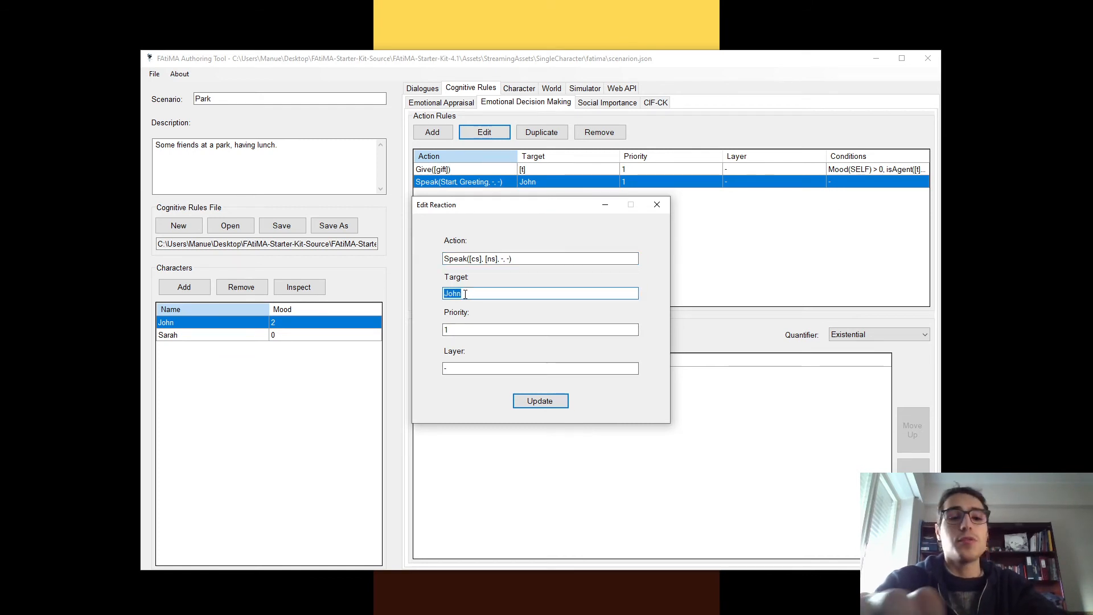
{"action": "key", "text": "BackSpace"}
{"action": "type", "text": "[t]"}
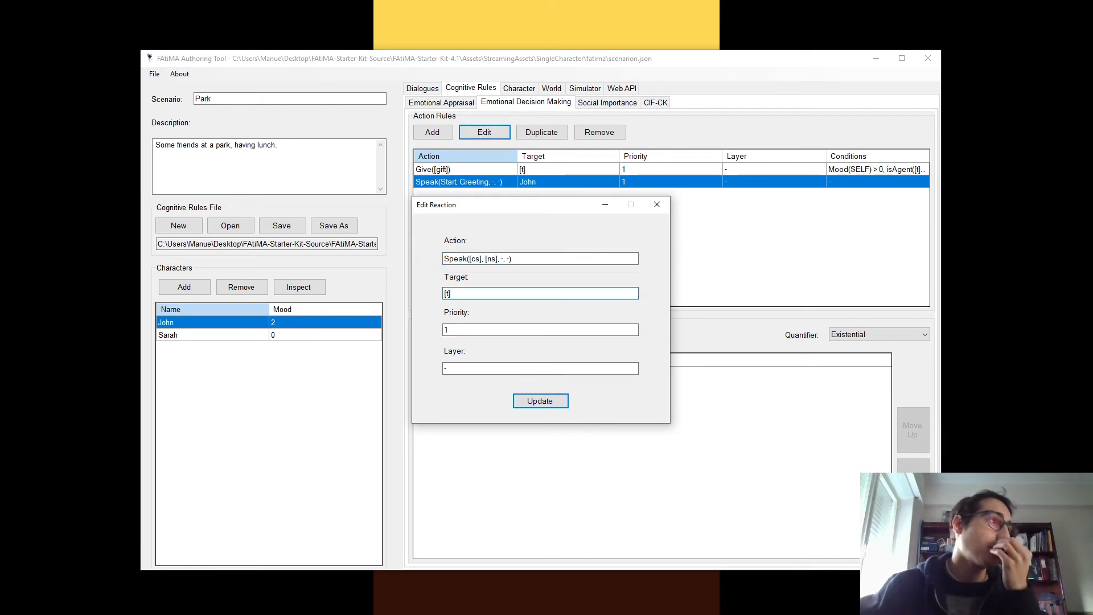
{"action": "left_click", "coordinate": [541, 401]}
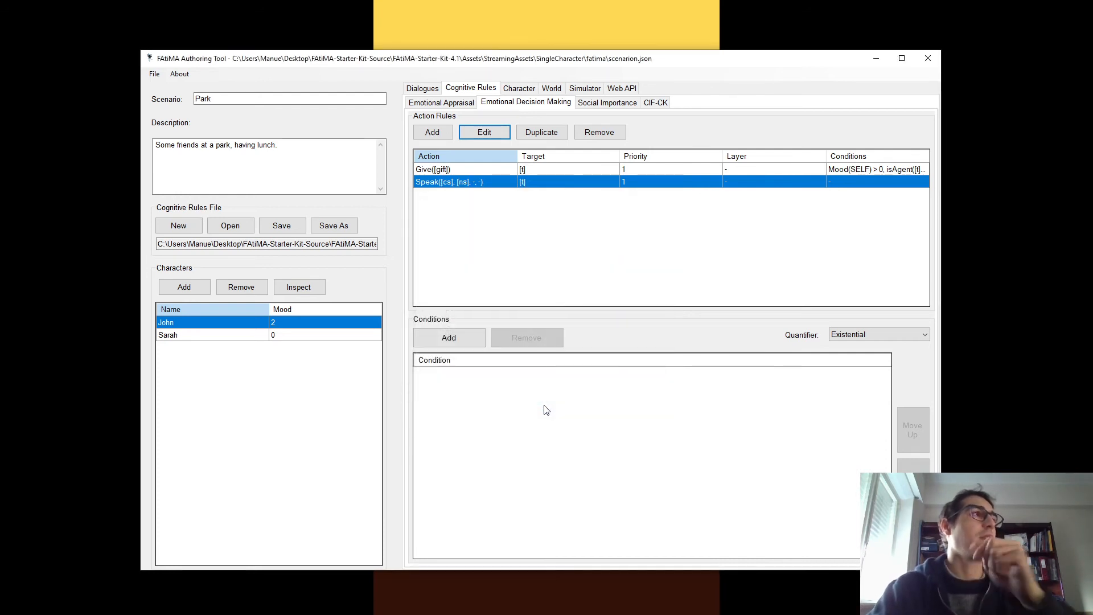
Copy the isAgent([t]) = True condition from the Give([gift]) rule into a new condition on the Speak rule.
{"action": "left_click", "coordinate": [497, 170]}
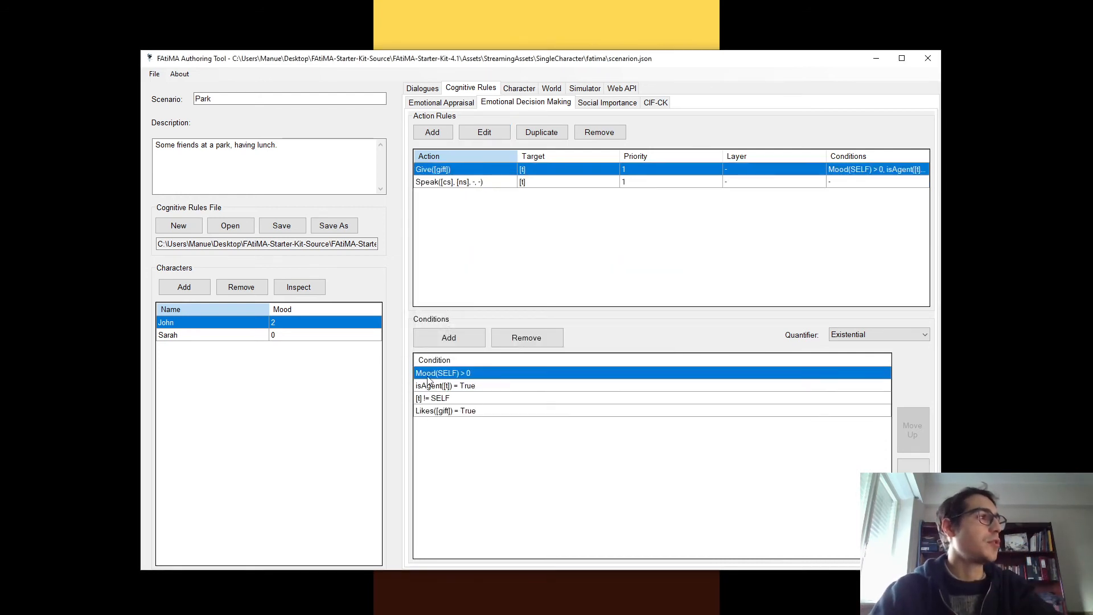
{"action": "left_click", "coordinate": [440, 398]}
{"action": "left_click", "coordinate": [485, 386]}
{"action": "left_click", "coordinate": [486, 387]}
{"action": "key", "text": "ctrl+c"}
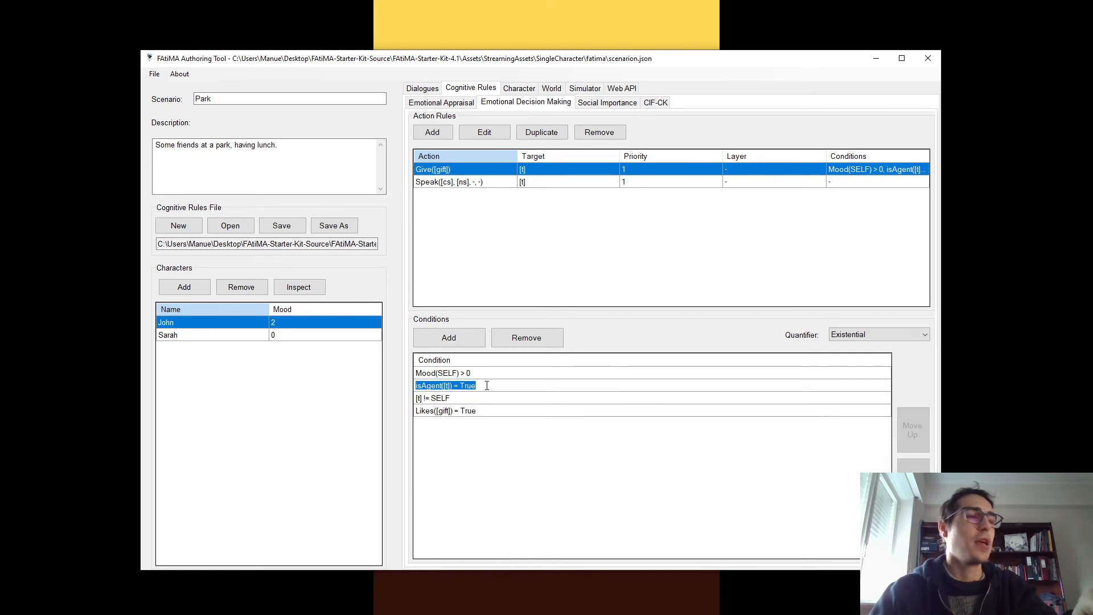
{"action": "left_click", "coordinate": [498, 399]}
{"action": "left_click", "coordinate": [468, 182]}
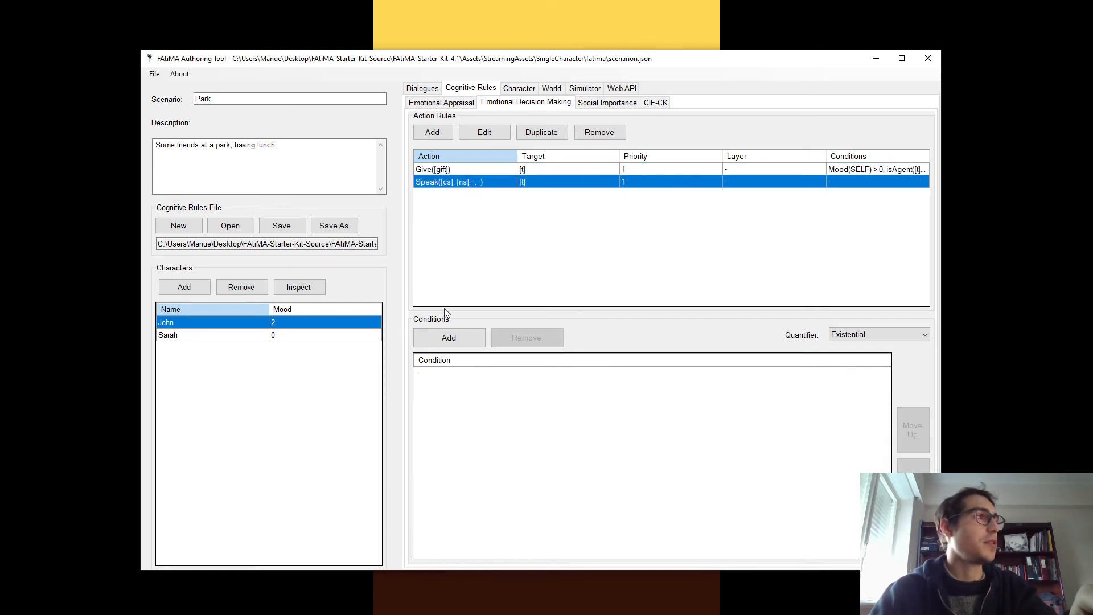
{"action": "left_click", "coordinate": [470, 366]}
{"action": "left_click", "coordinate": [487, 371]}
{"action": "key", "text": "ctrl+v"}
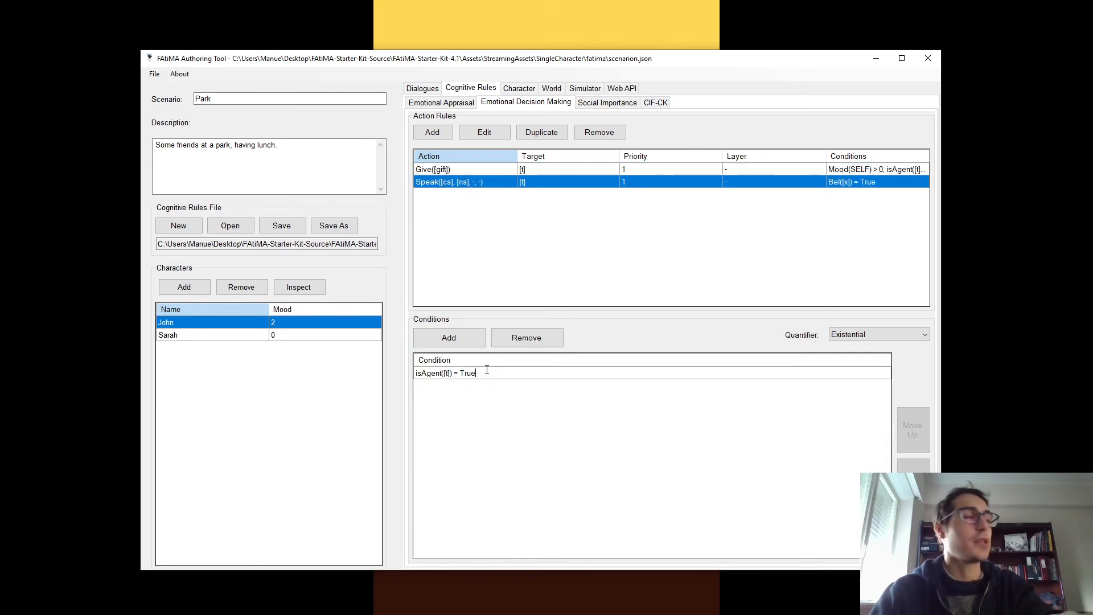
{"action": "key", "text": "Return"}
Copy the [t] != SELF condition from the Give([gift]) rule to the Speak rule and save the cognitive rules file.
{"action": "left_click", "coordinate": [448, 171]}
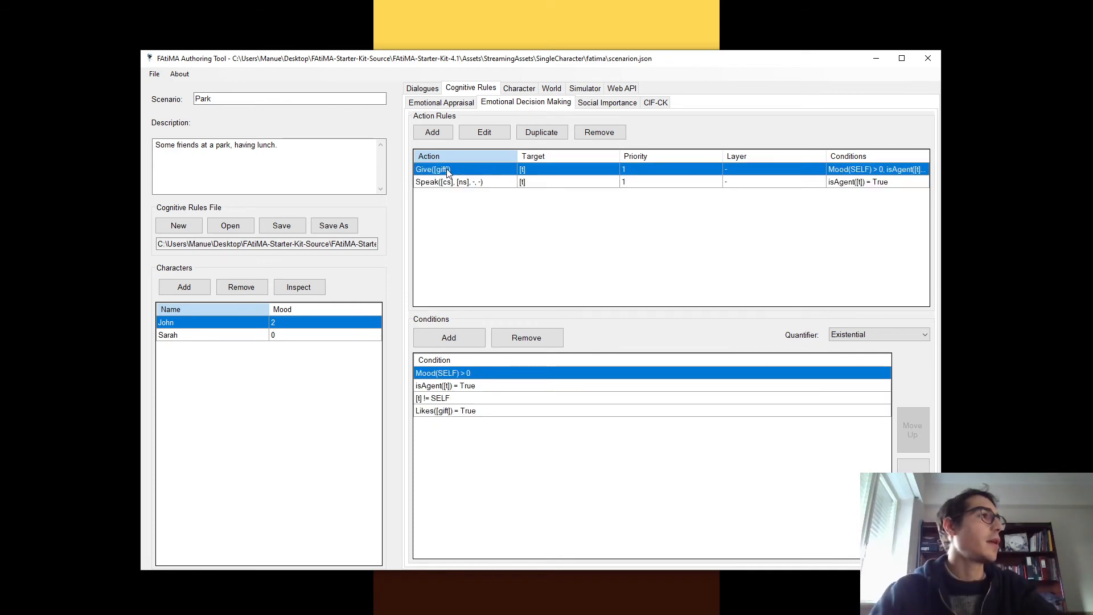
{"action": "left_click", "coordinate": [455, 398]}
{"action": "left_click", "coordinate": [455, 396]}
{"action": "key", "text": "ctrl+c"}
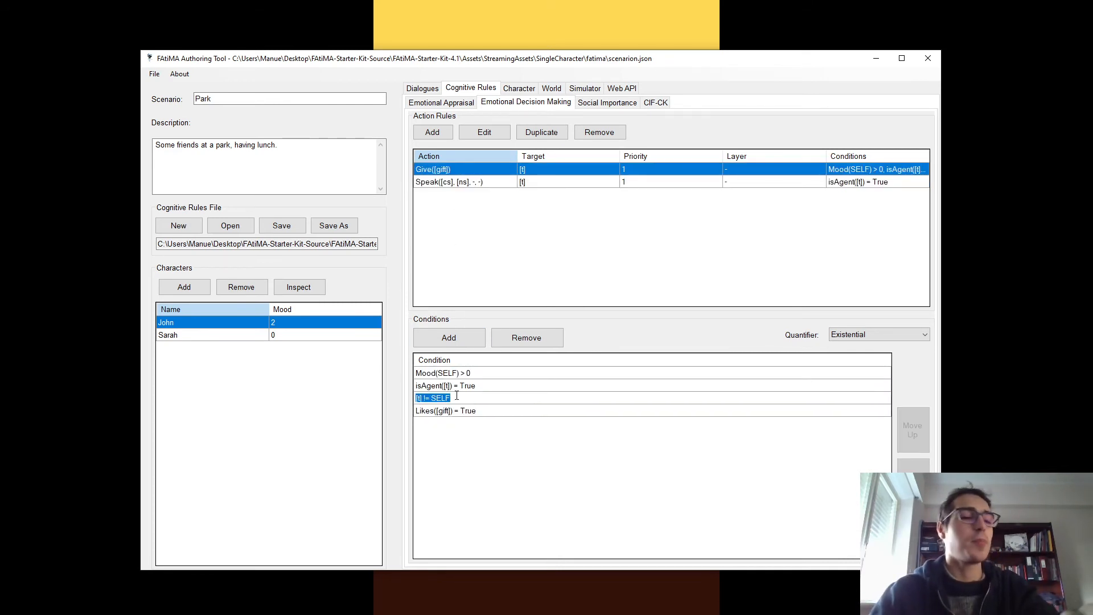
{"action": "left_click", "coordinate": [505, 413]}
{"action": "left_click", "coordinate": [483, 183]}
{"action": "left_click", "coordinate": [448, 337]}
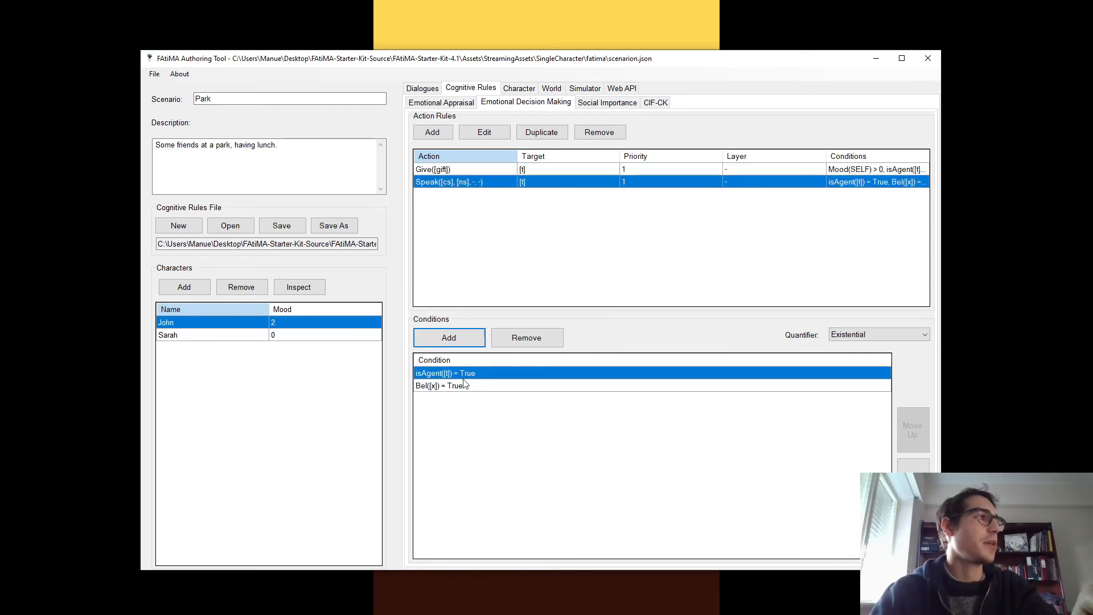
{"action": "left_click", "coordinate": [469, 387]}
{"action": "left_click", "coordinate": [469, 388]}
{"action": "key", "text": "ctrl+v"}
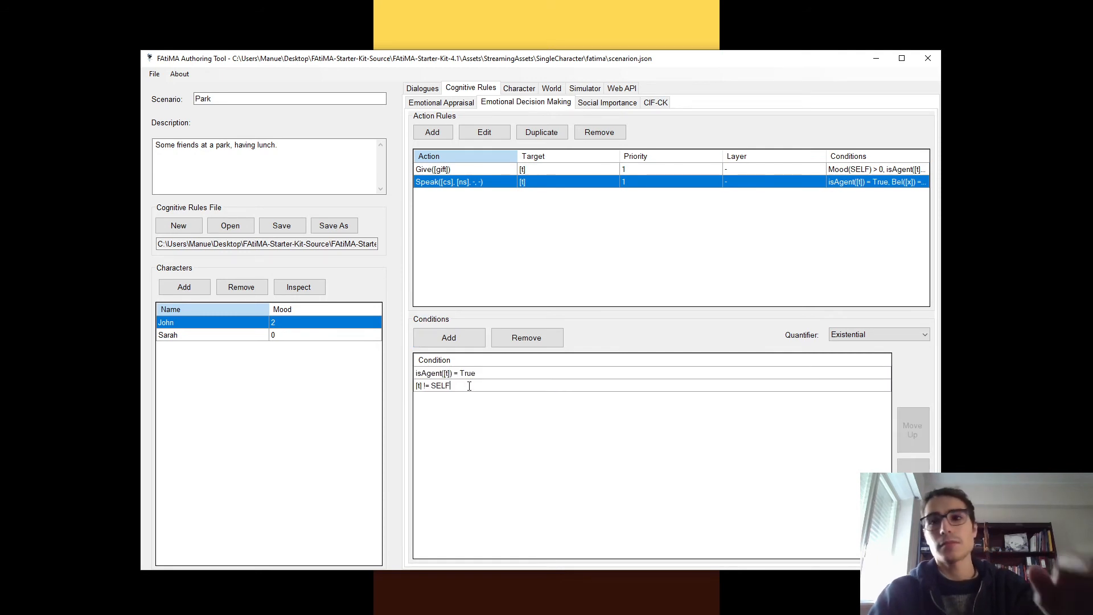
{"action": "key", "text": "Return"}
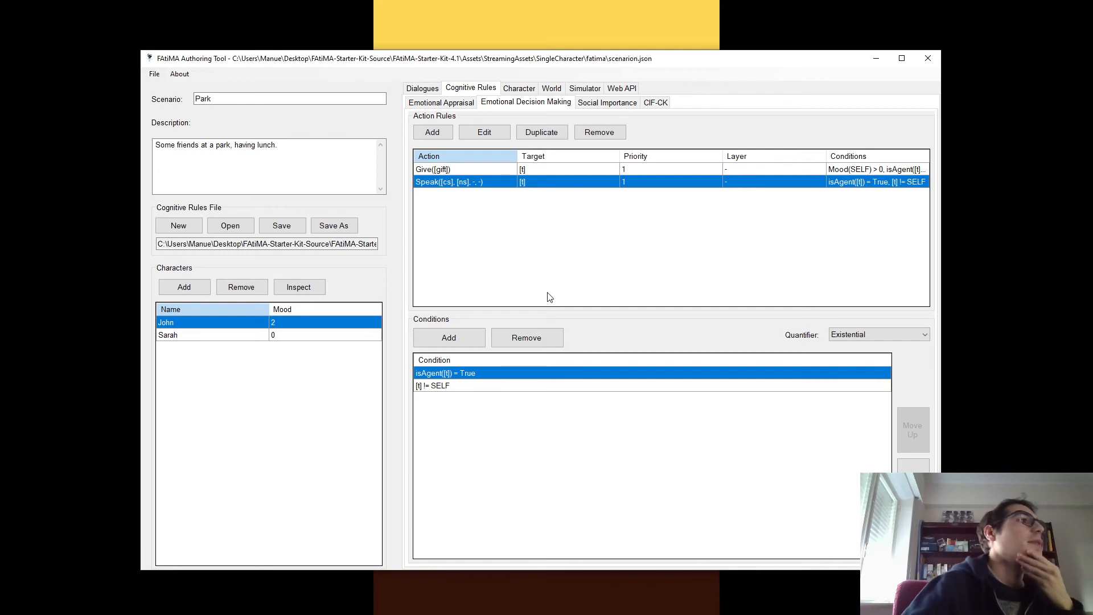
{"action": "left_click", "coordinate": [286, 228]}
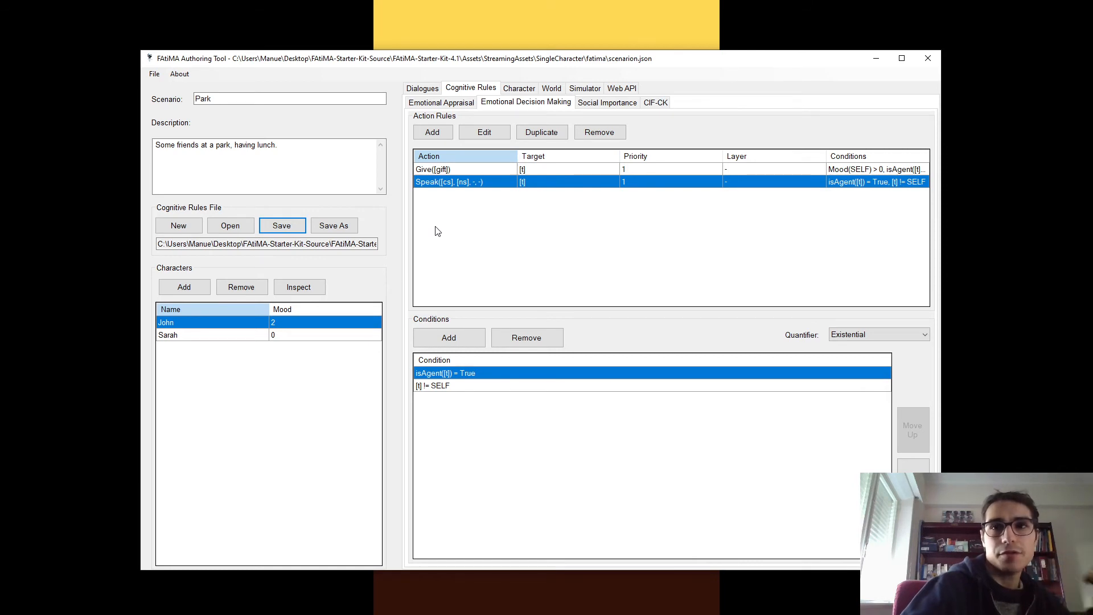
Add a condition [cs] = Start to the Speak rule.
{"action": "left_click", "coordinate": [448, 337]}
{"action": "left_click", "coordinate": [480, 397]}
{"action": "left_click", "coordinate": [481, 397]}
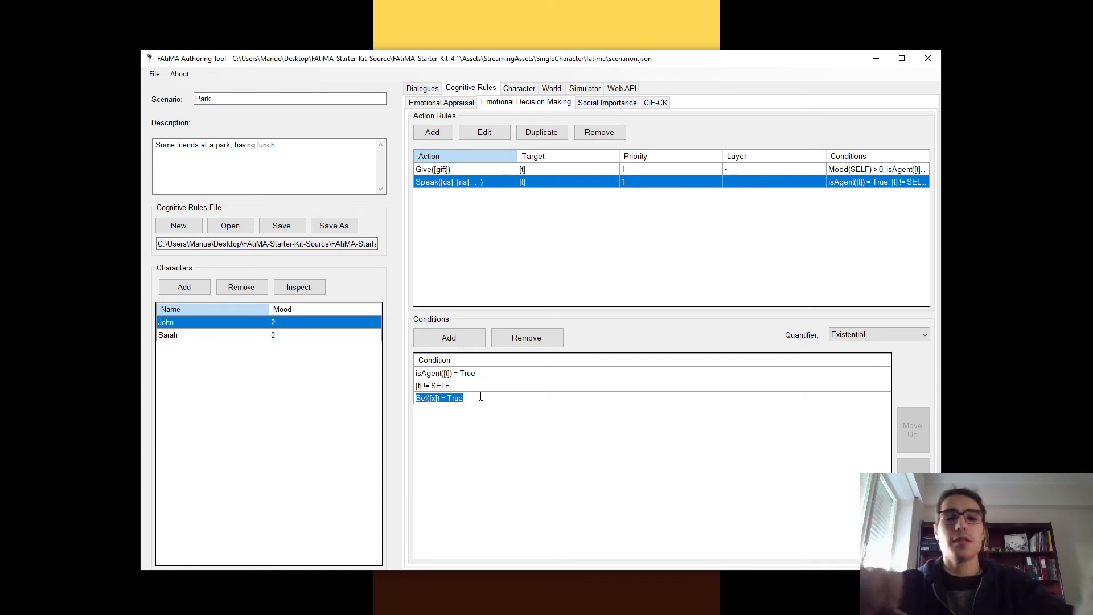
{"action": "type", "text": "[cs]"}
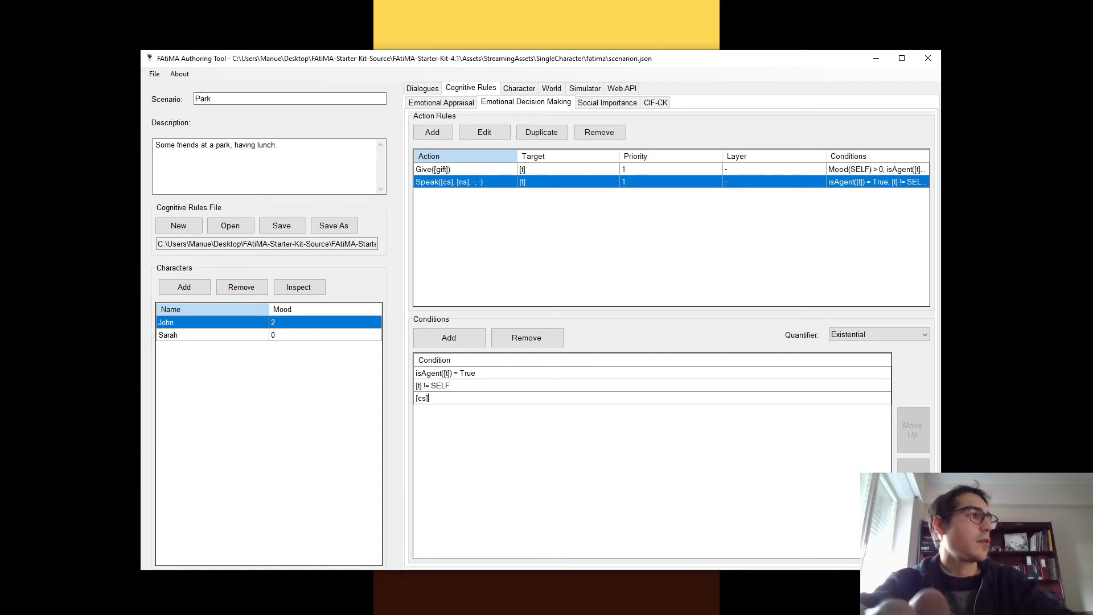
{"action": "type", "text": " =S"}
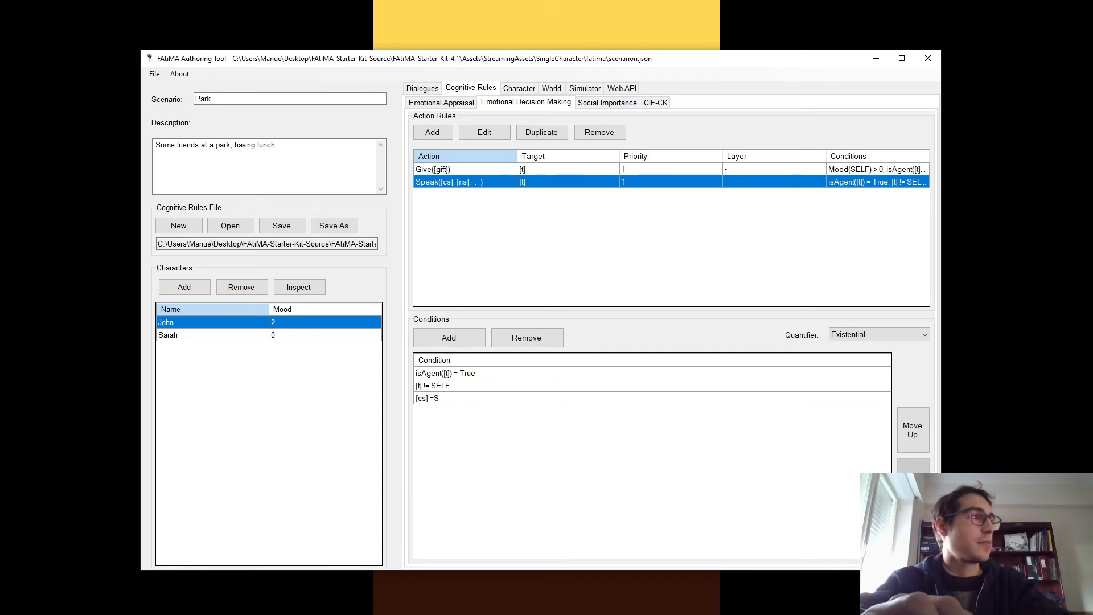
{"action": "type", "text": "tart"}
{"action": "key", "text": "Return"}
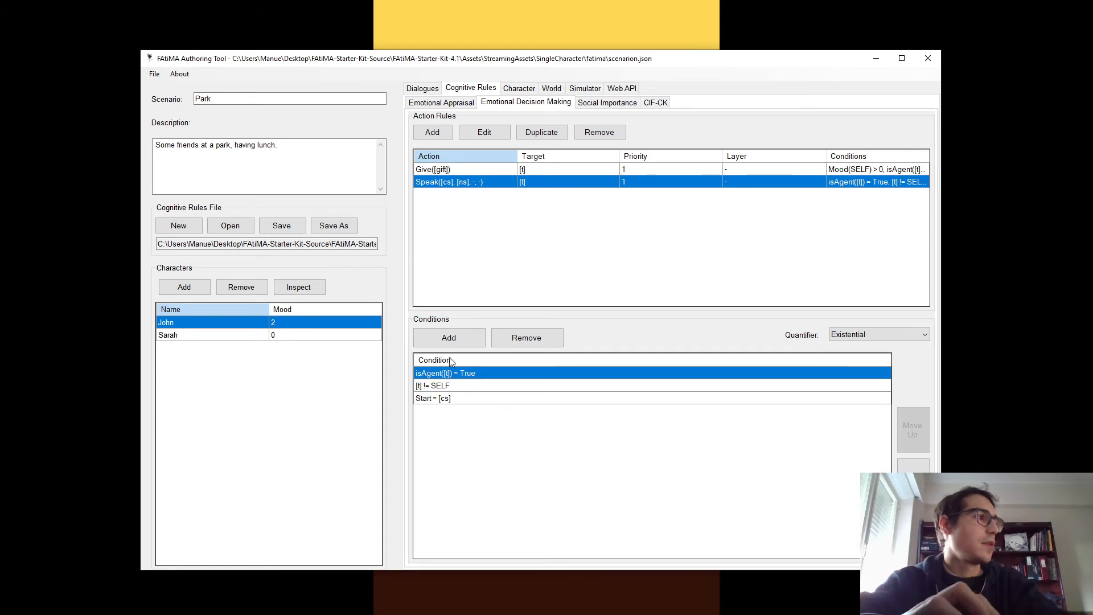
Add a condition [ns] = * to the Speak rule.
{"action": "left_click", "coordinate": [447, 340]}
{"action": "left_click", "coordinate": [447, 412]}
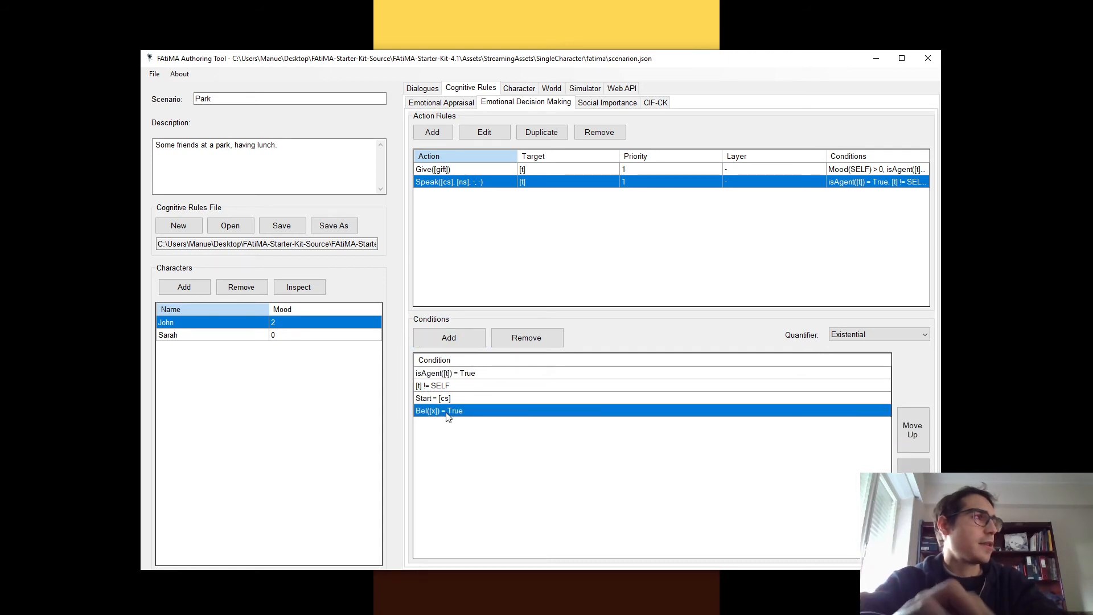
{"action": "left_click", "coordinate": [447, 412]}
{"action": "type", "text": "[ns"}
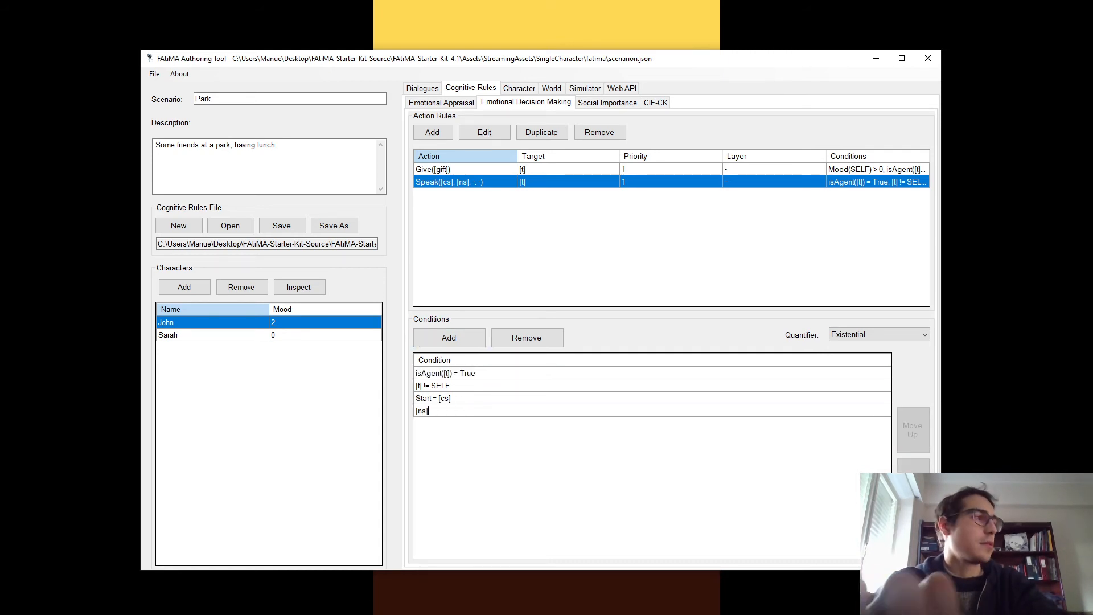
{"action": "type", "text": "] ="}
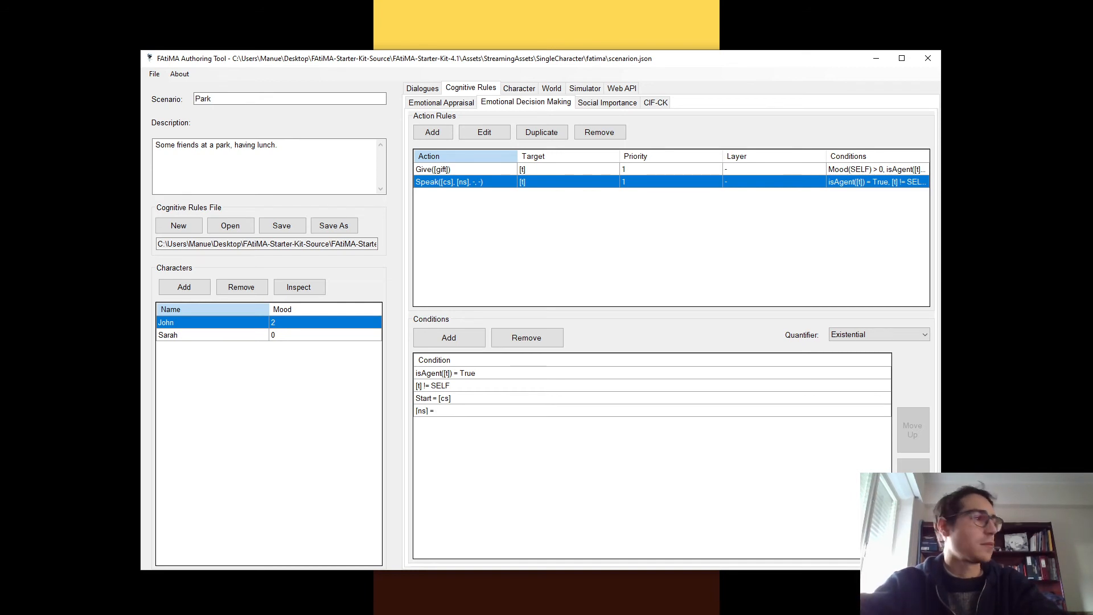
{"action": "type", "text": " *"}
{"action": "key", "text": "Return"}
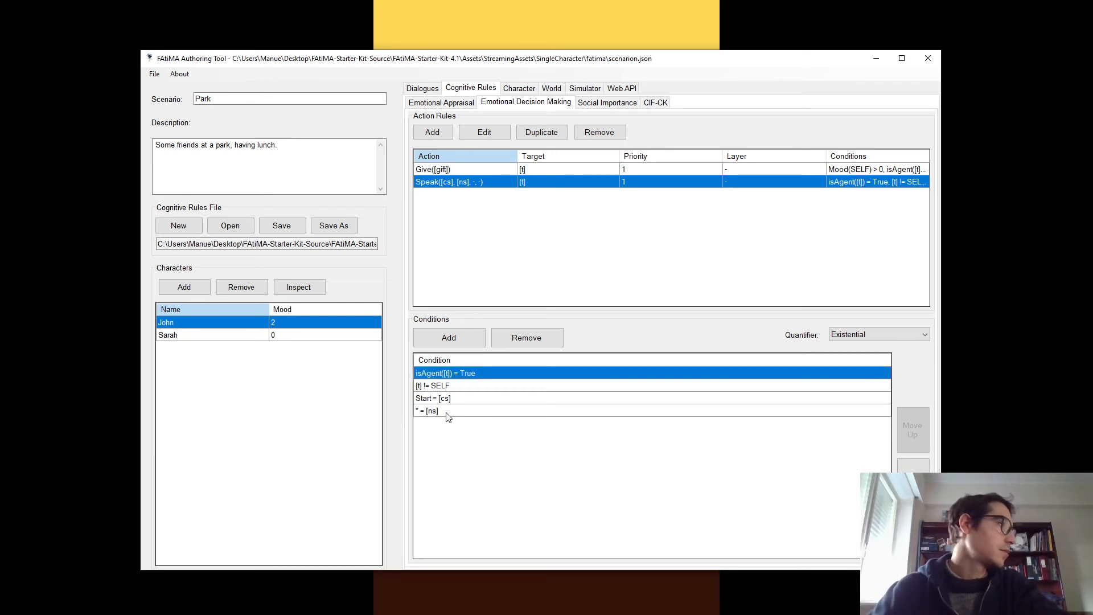
Save the cognitive rules file with the new Speak conditions and start the simulation.
{"action": "left_click", "coordinate": [286, 228]}
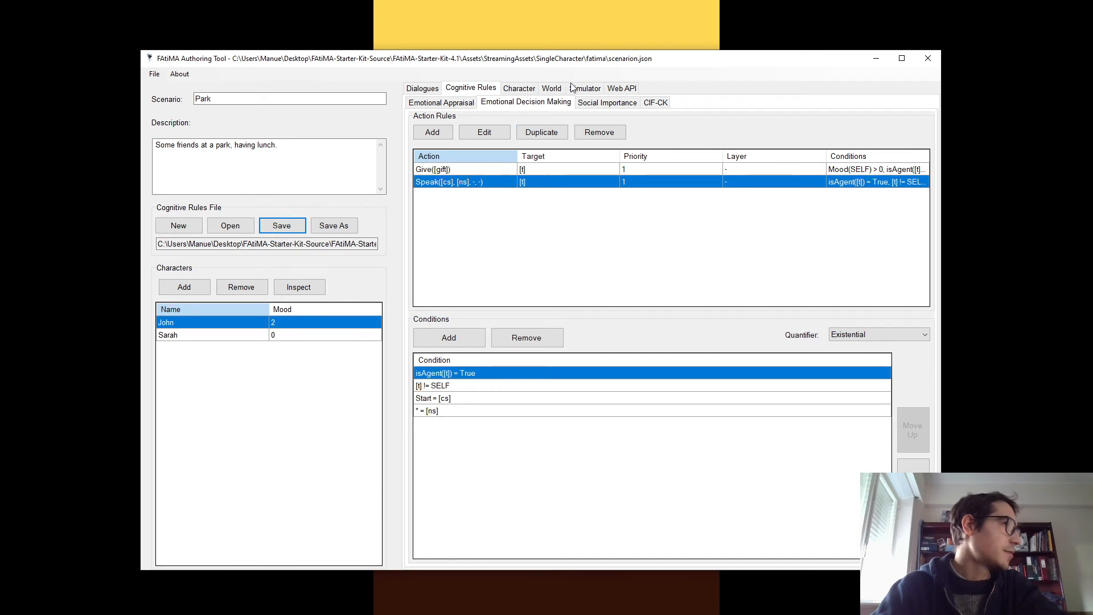
{"action": "left_click", "coordinate": [585, 88]}
{"action": "left_click", "coordinate": [447, 538]}
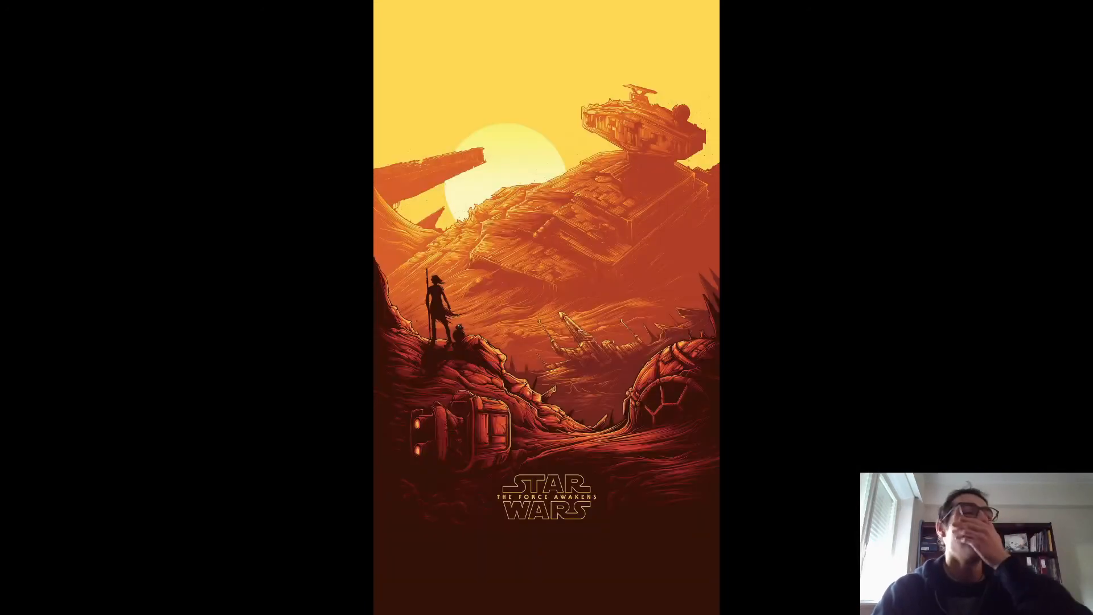
Relaunch FAtiMA-Toolkit.exe and load scenarion.json together with the storage.json cognitive rules file.
{"action": "key", "text": "alt+Tab"}
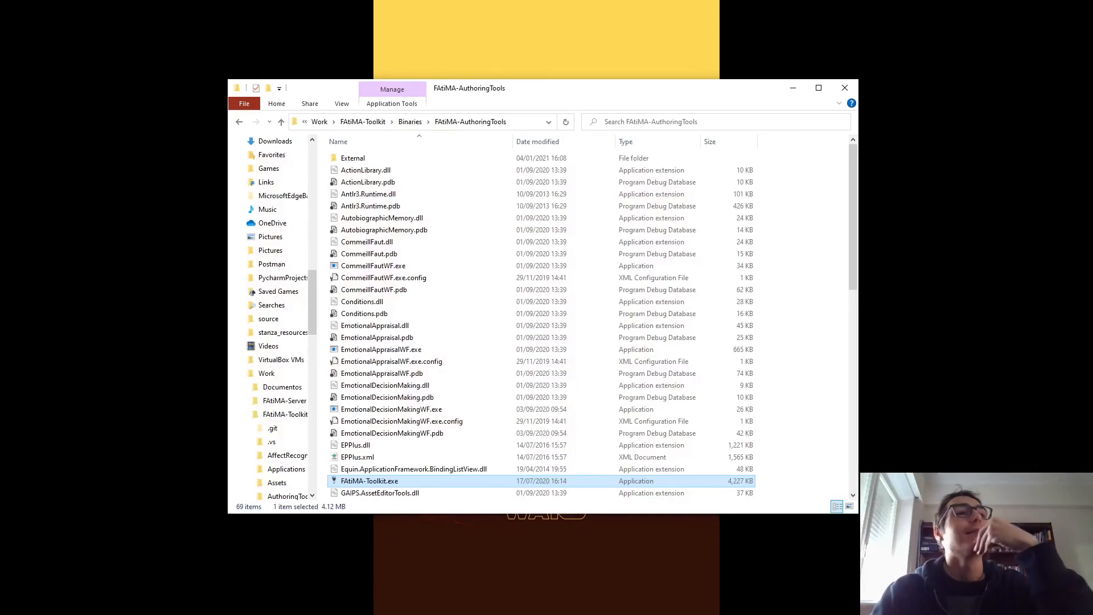
{"action": "double_click", "coordinate": [436, 478]}
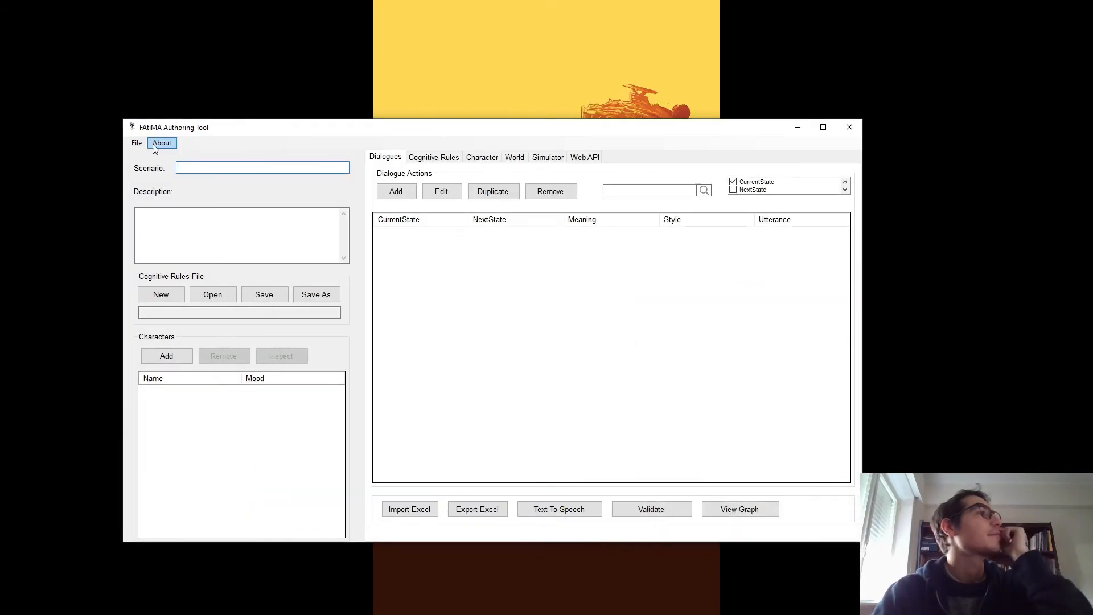
{"action": "left_click", "coordinate": [137, 143]}
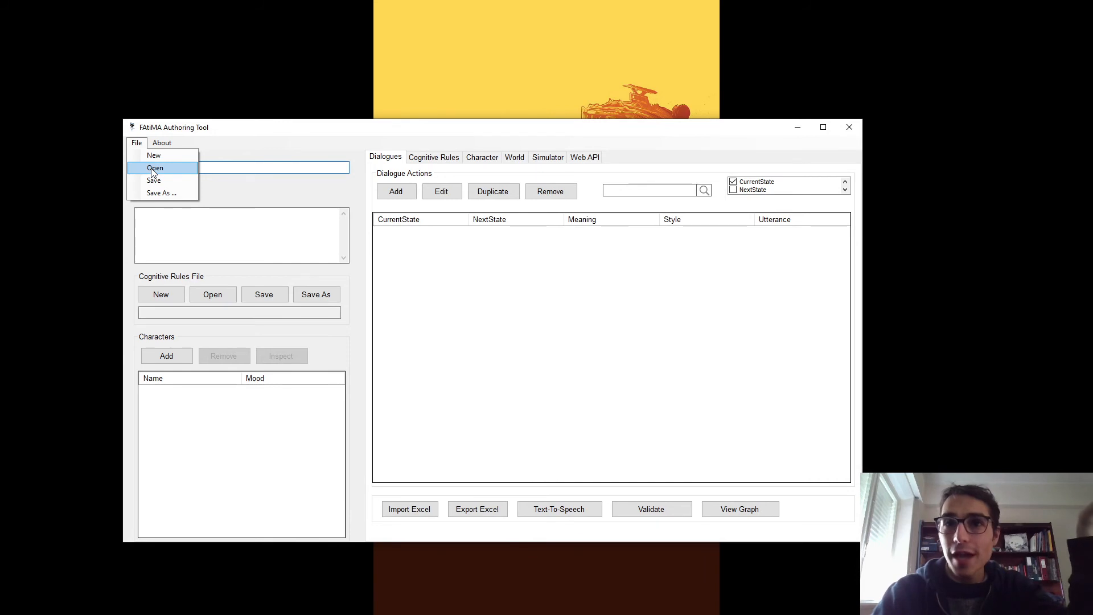
{"action": "left_click", "coordinate": [154, 169]}
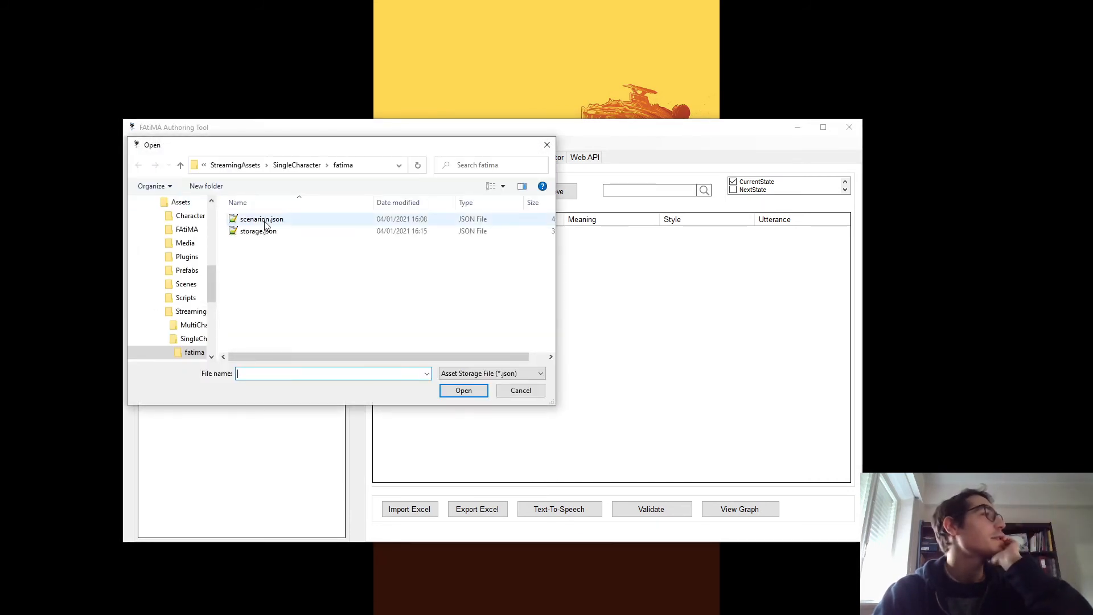
{"action": "double_click", "coordinate": [265, 225]}
{"action": "left_click", "coordinate": [213, 292]}
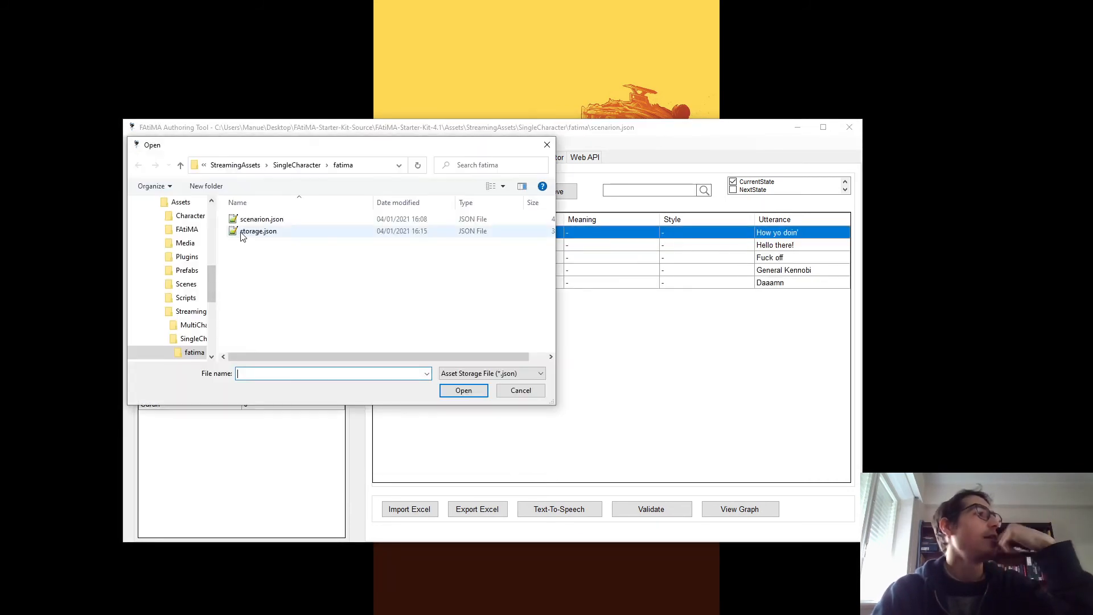
{"action": "double_click", "coordinate": [256, 232]}
Restore the authoring tool to a floating window and enlarge it in width and height.
{"action": "left_click", "coordinate": [823, 127]}
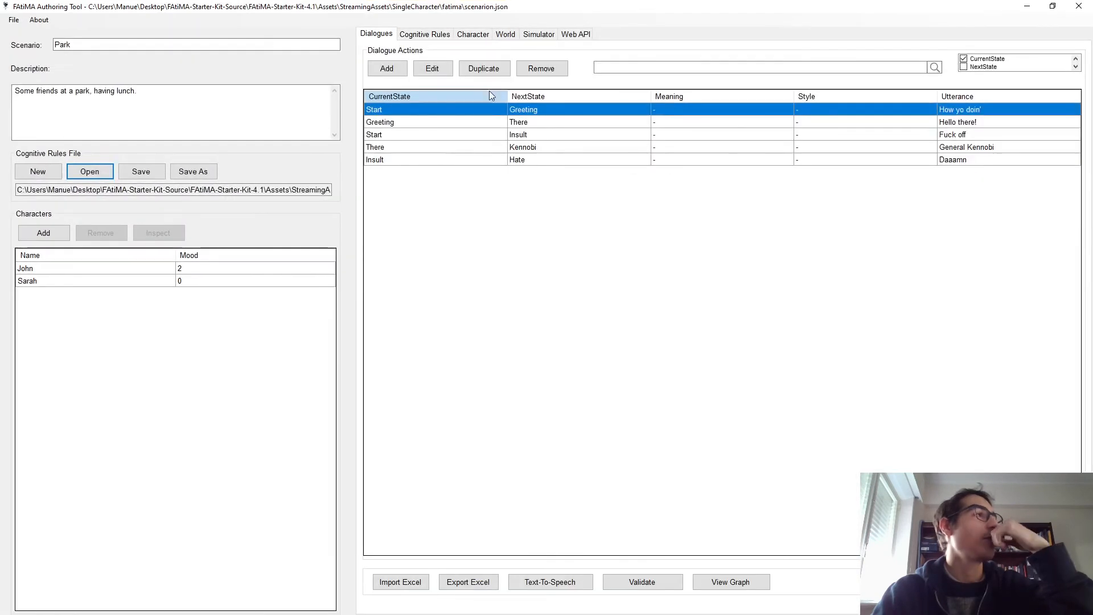
{"action": "double_click", "coordinate": [576, 15]}
{"action": "left_click_drag", "start_coordinate": [909, 446], "coordinate": [1001, 446]}
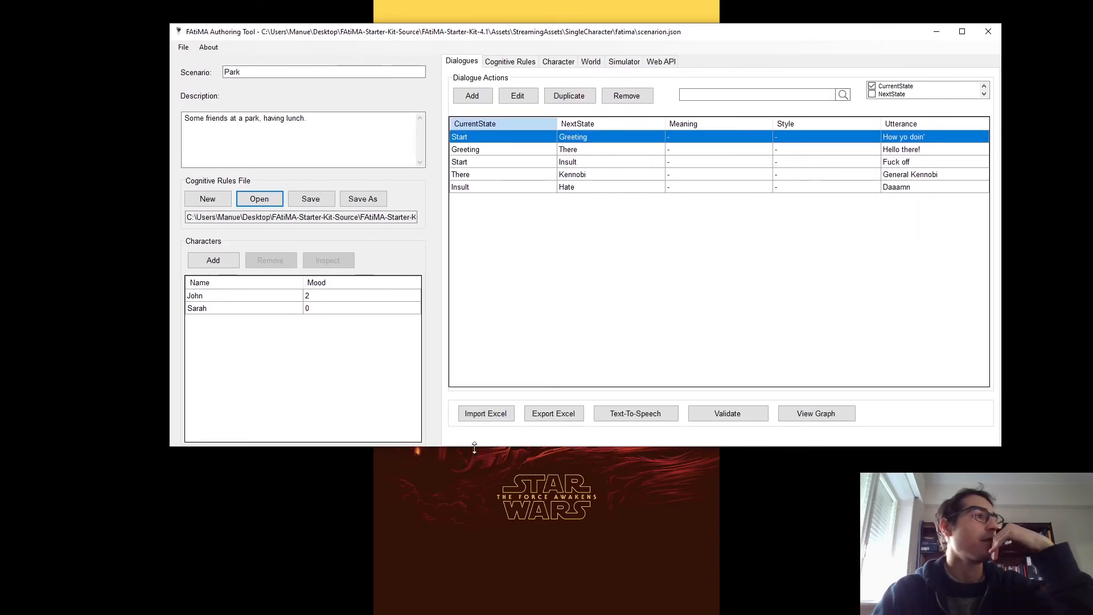
{"action": "left_click_drag", "start_coordinate": [475, 448], "coordinate": [474, 541]}
Remove the * = [ns] condition from the Speak action rule in the emotional decision making rules.
{"action": "left_click", "coordinate": [512, 61]}
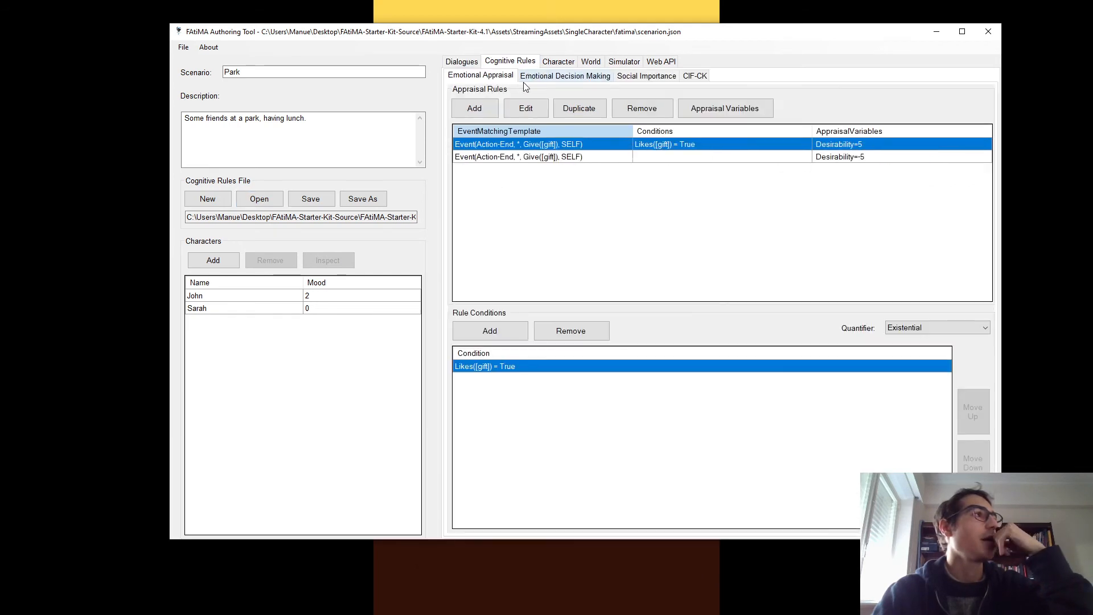
{"action": "left_click", "coordinate": [568, 157]}
{"action": "left_click", "coordinate": [553, 144]}
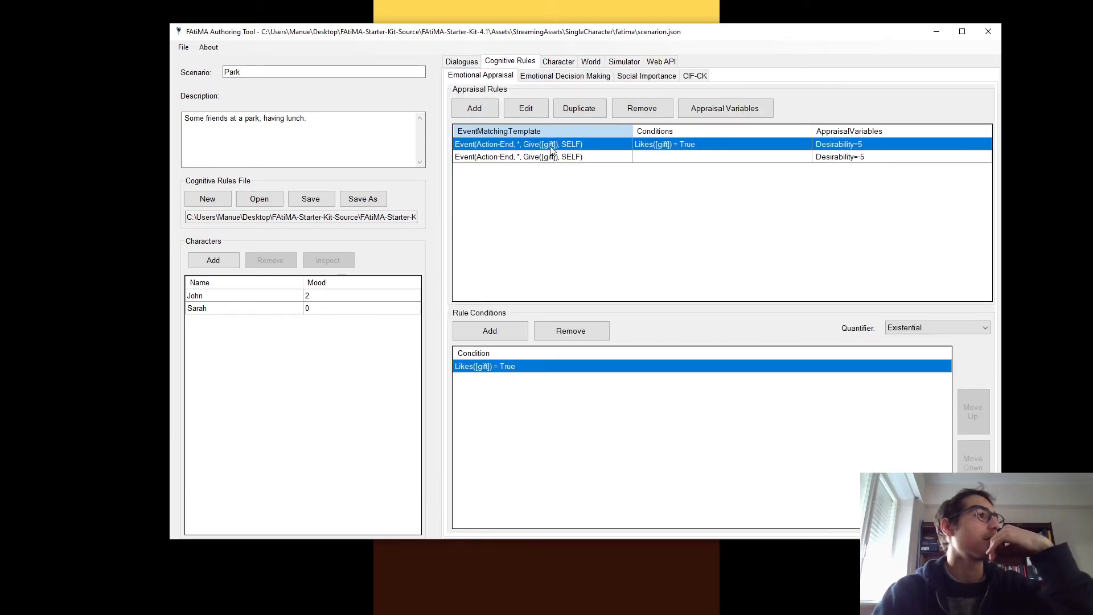
{"action": "left_click", "coordinate": [566, 76]}
{"action": "left_click", "coordinate": [506, 156]}
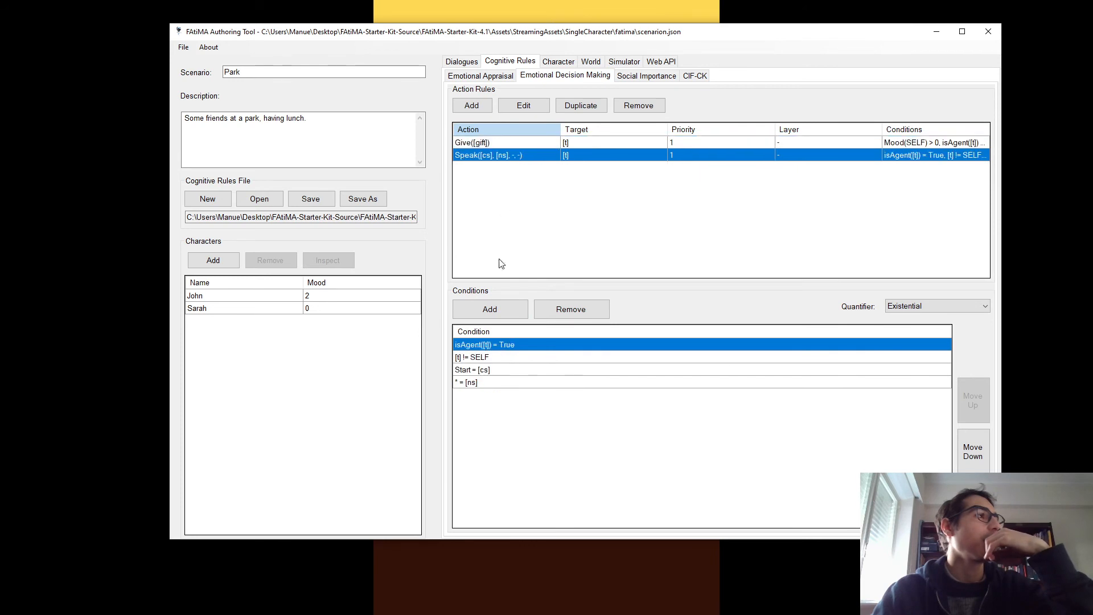
{"action": "left_click", "coordinate": [490, 382]}
{"action": "left_click", "coordinate": [526, 382]}
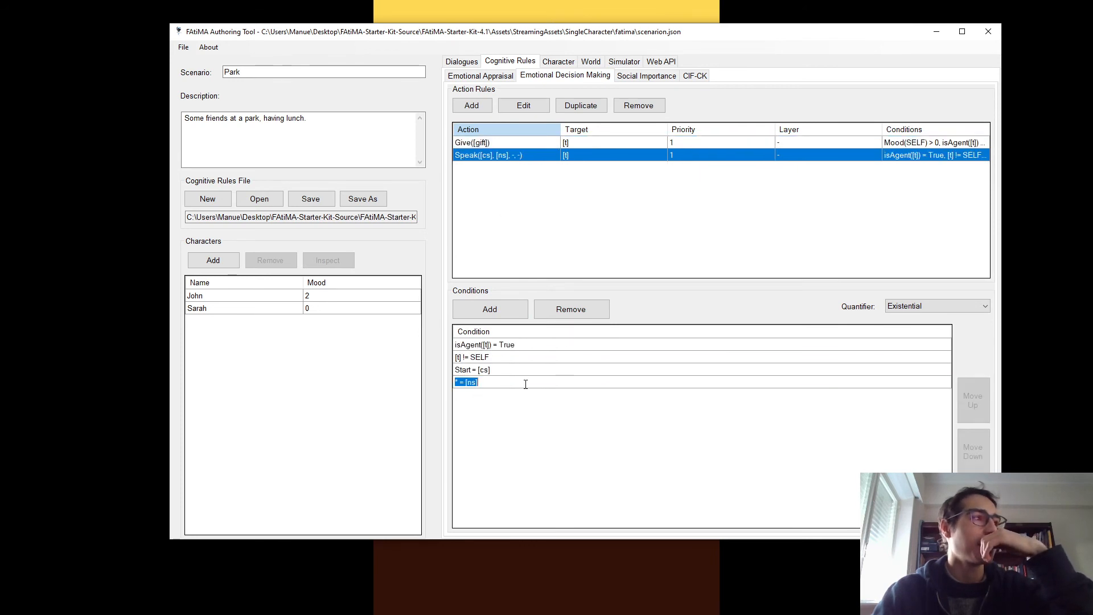
{"action": "left_click", "coordinate": [548, 359]}
{"action": "left_click", "coordinate": [549, 383]}
{"action": "left_click", "coordinate": [561, 313]}
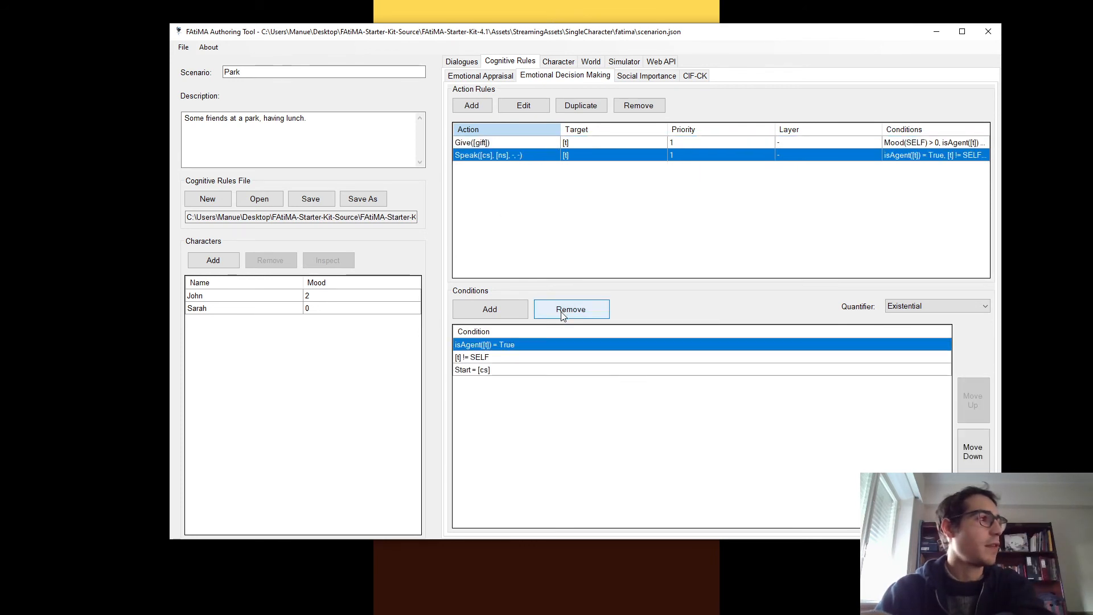
Save the cognitive rules file and run the simulation with the reduced Speak conditions.
{"action": "left_click", "coordinate": [311, 199]}
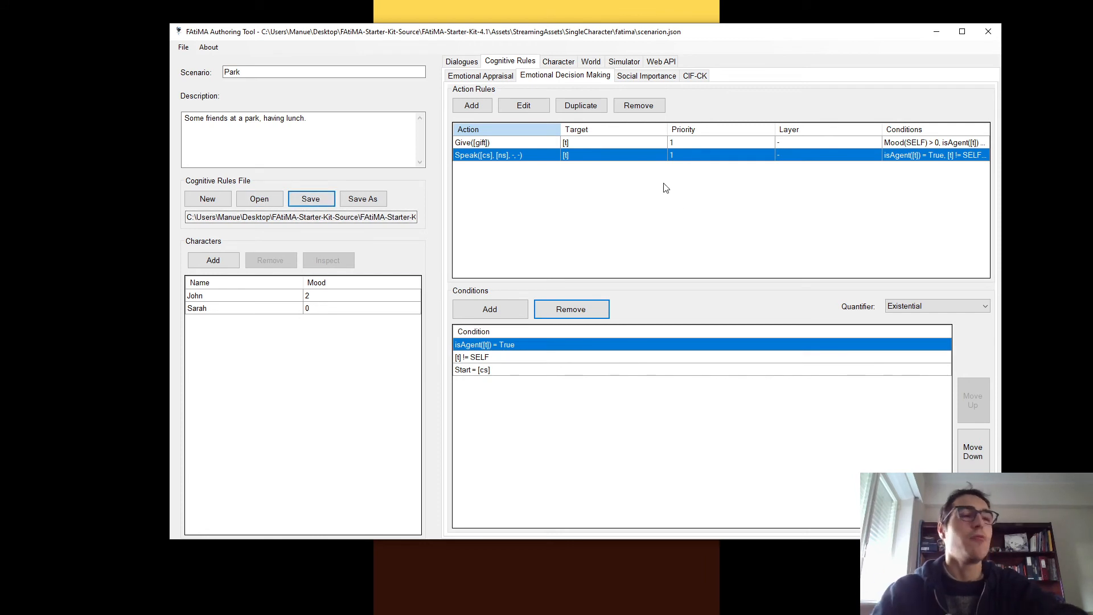
{"action": "left_click", "coordinate": [626, 63]}
{"action": "left_click", "coordinate": [475, 501]}
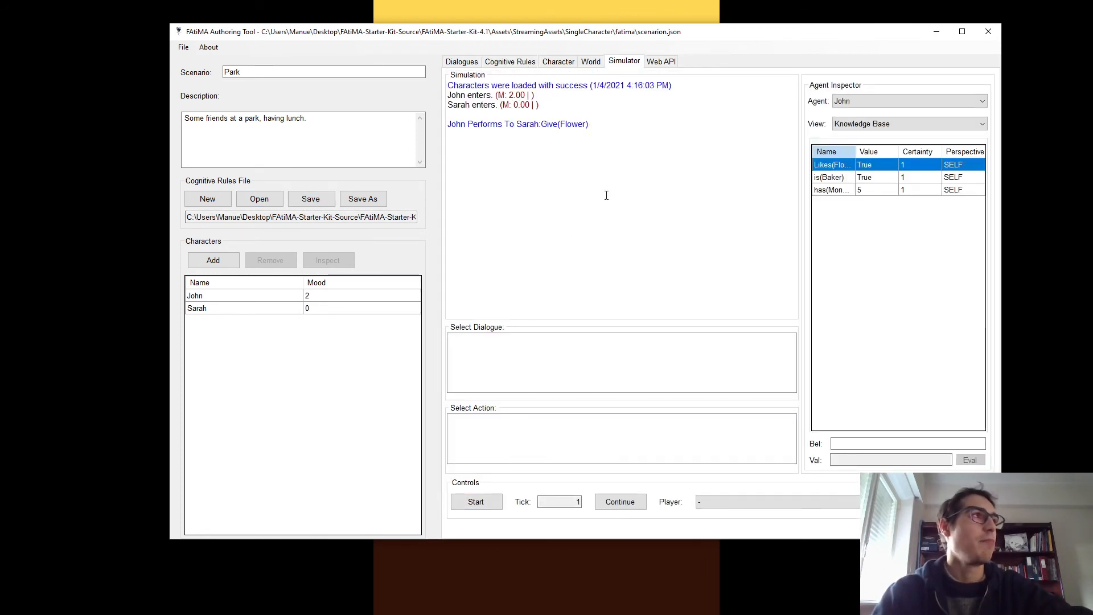
Add a condition [ns] = Greeting to the Speak action rule.
{"action": "left_click", "coordinate": [513, 62]}
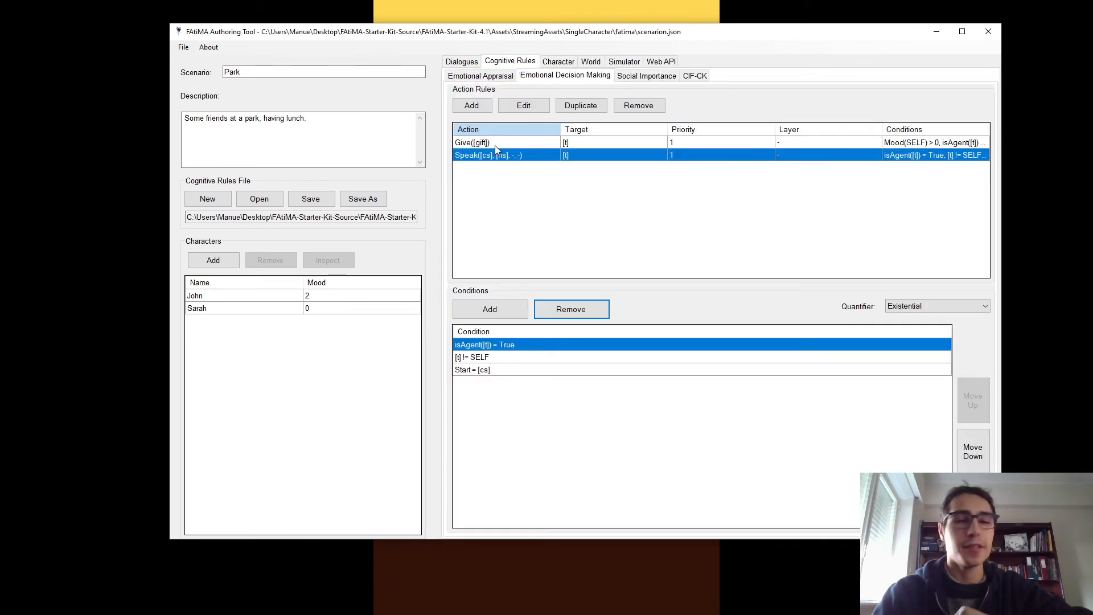
{"action": "left_click", "coordinate": [512, 309]}
{"action": "left_click", "coordinate": [504, 382]}
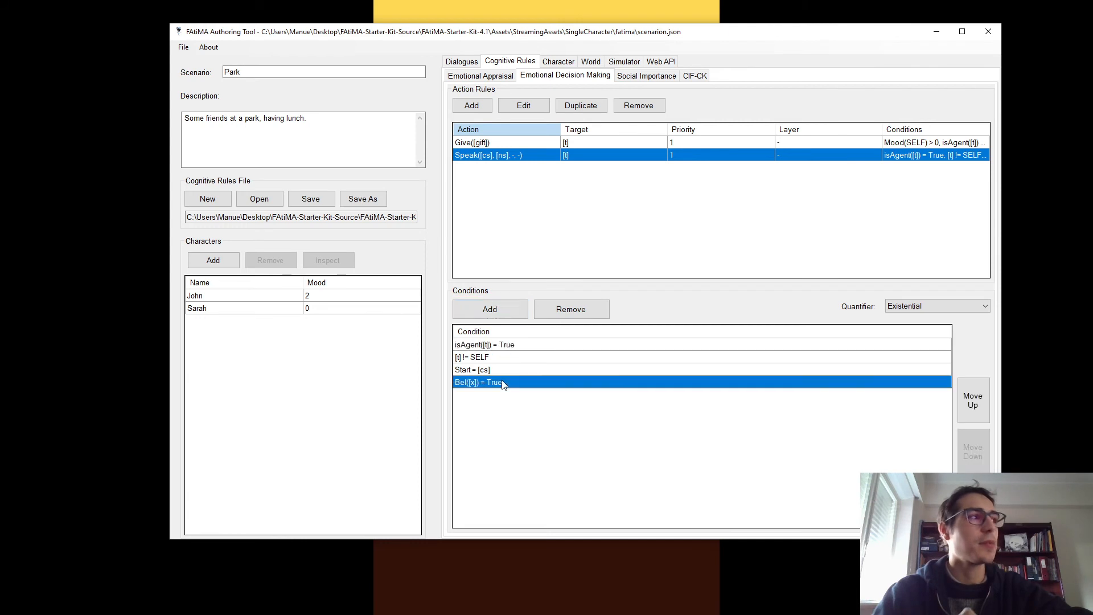
{"action": "left_click", "coordinate": [529, 382]}
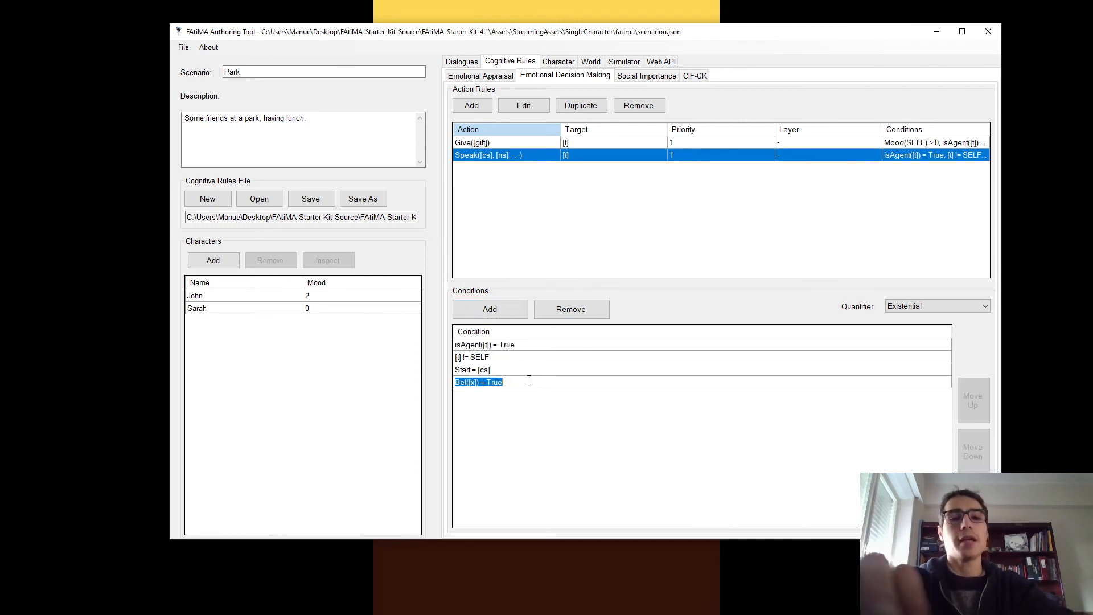
{"action": "type", "text": "[ns"}
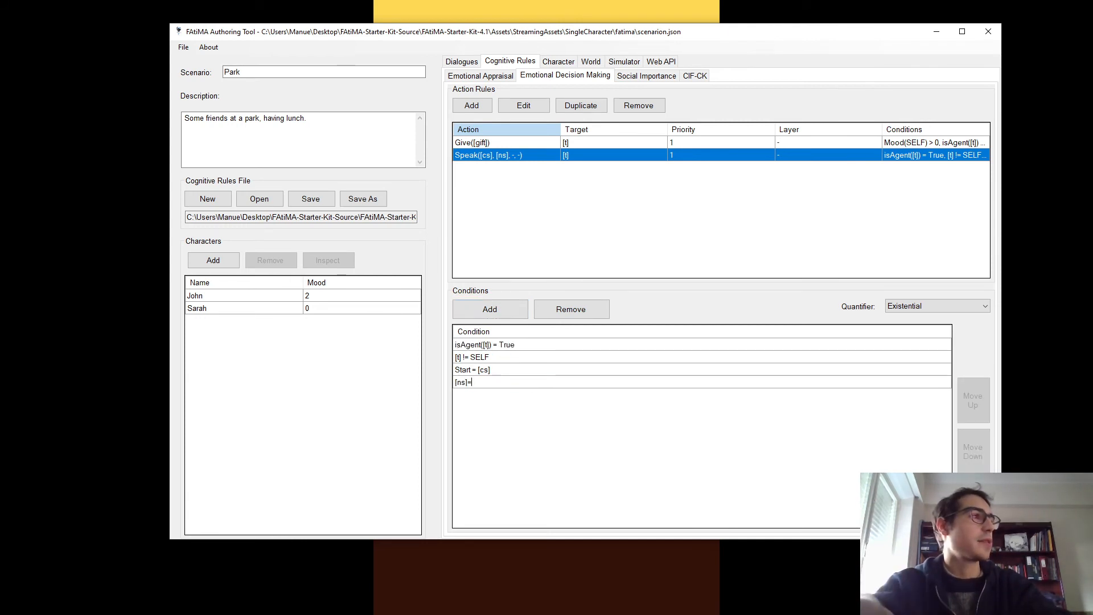
{"action": "type", "text": "] ="}
{"action": "key", "text": "Return"}
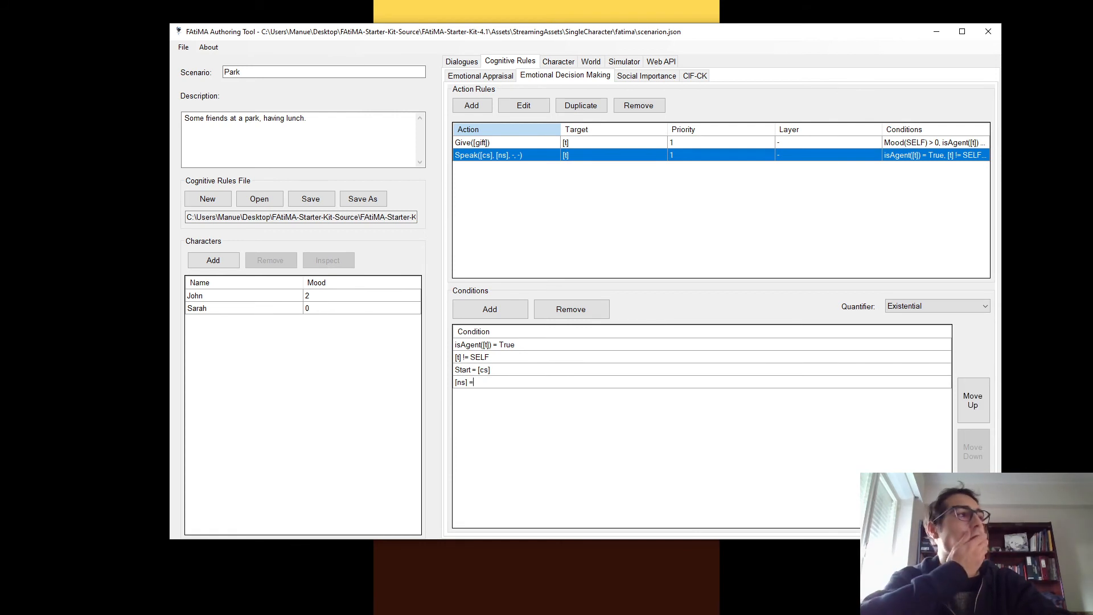
{"action": "type", "text": "Greeting"}
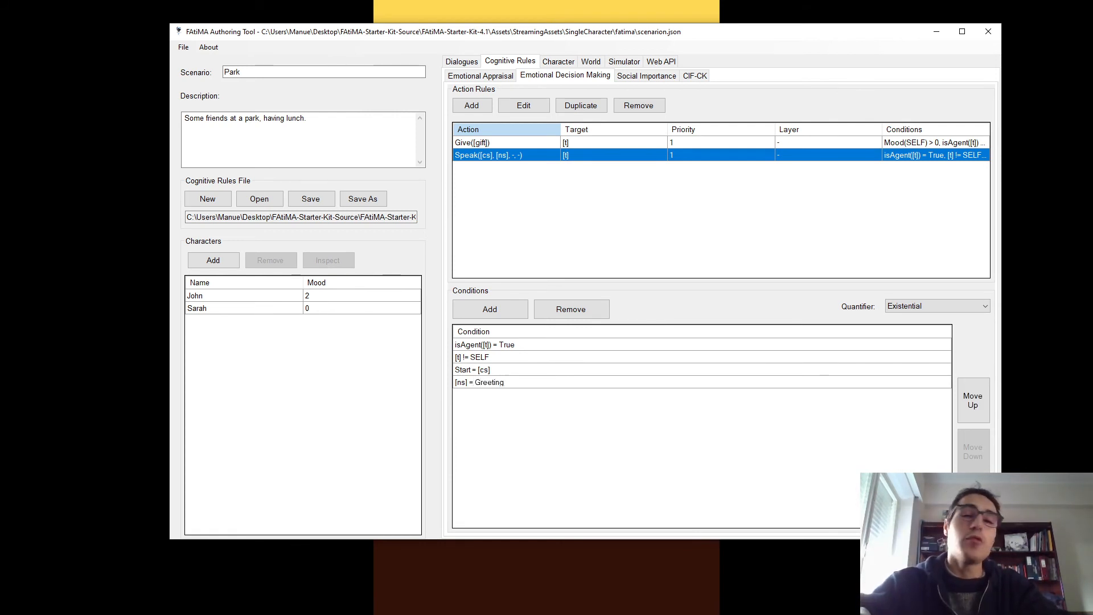
{"action": "key", "text": "Return"}
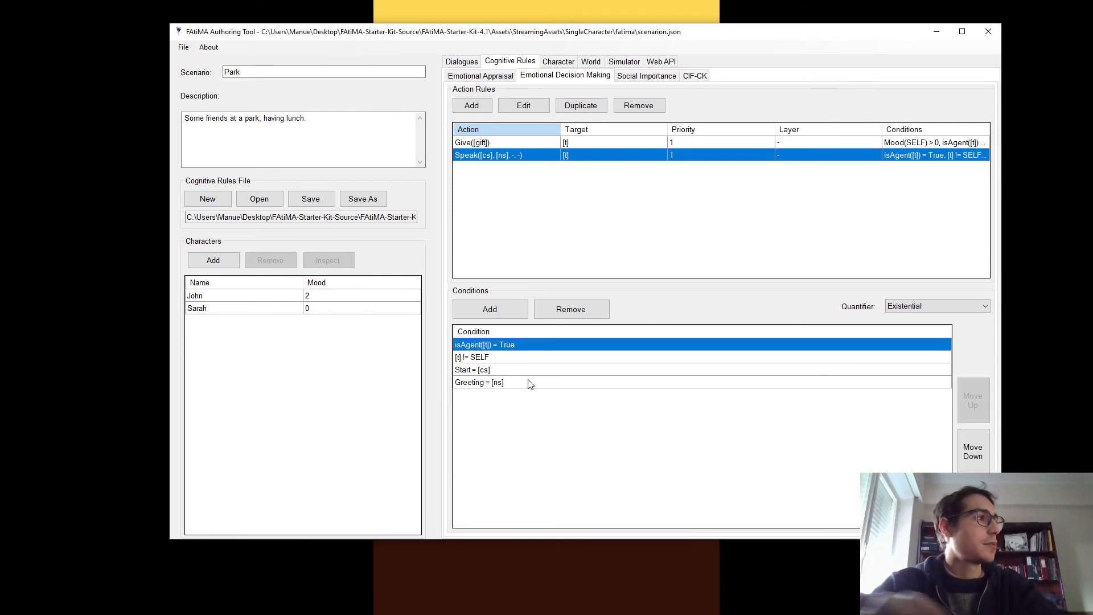
Add a condition Mood(SELF) > 0 to the Speak action rule.
{"action": "left_click", "coordinate": [492, 307]}
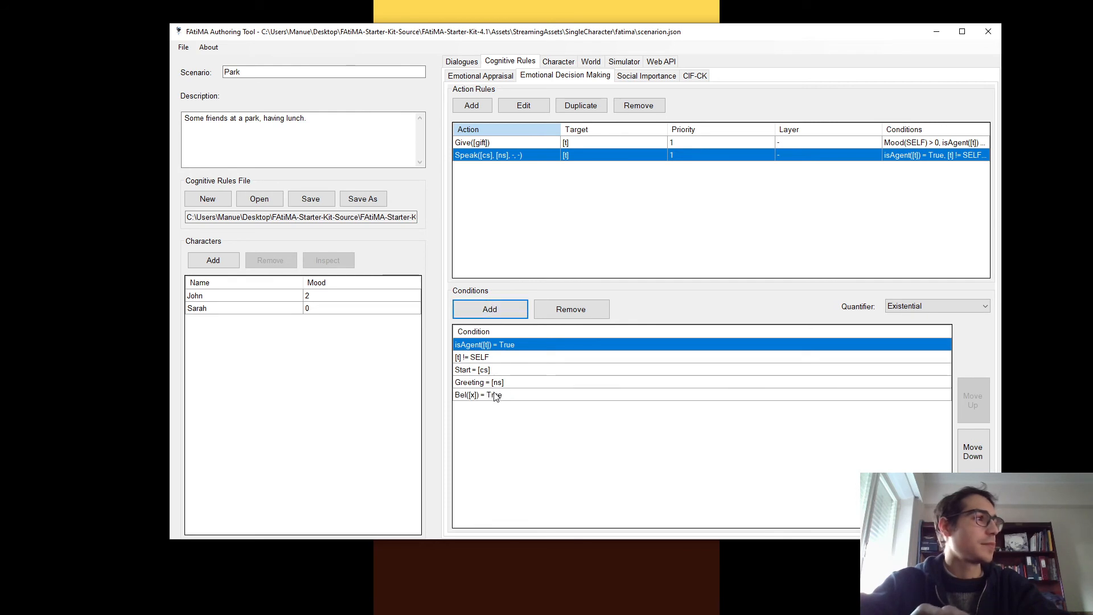
{"action": "left_click", "coordinate": [494, 395]}
{"action": "left_click", "coordinate": [494, 394]}
{"action": "type", "text": "M"}
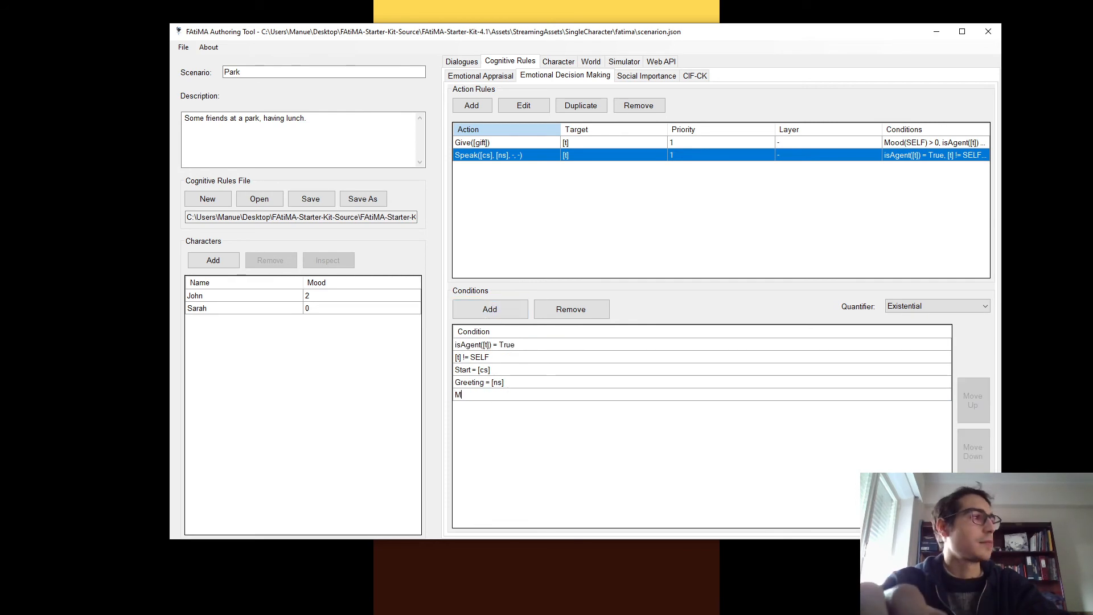
{"action": "type", "text": "ood"}
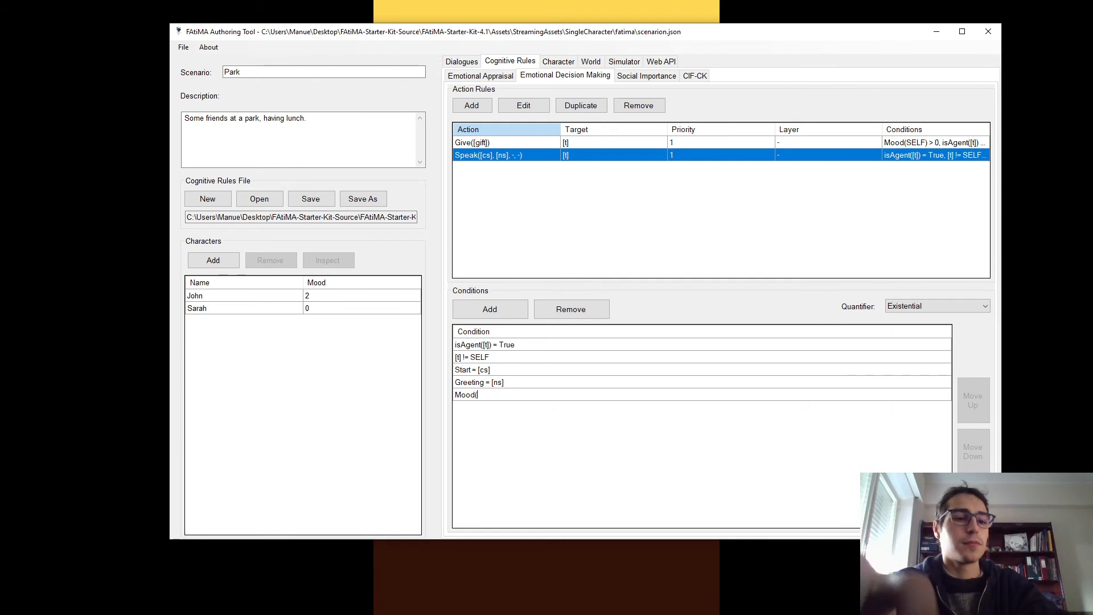
{"action": "type", "text": "(SELF"}
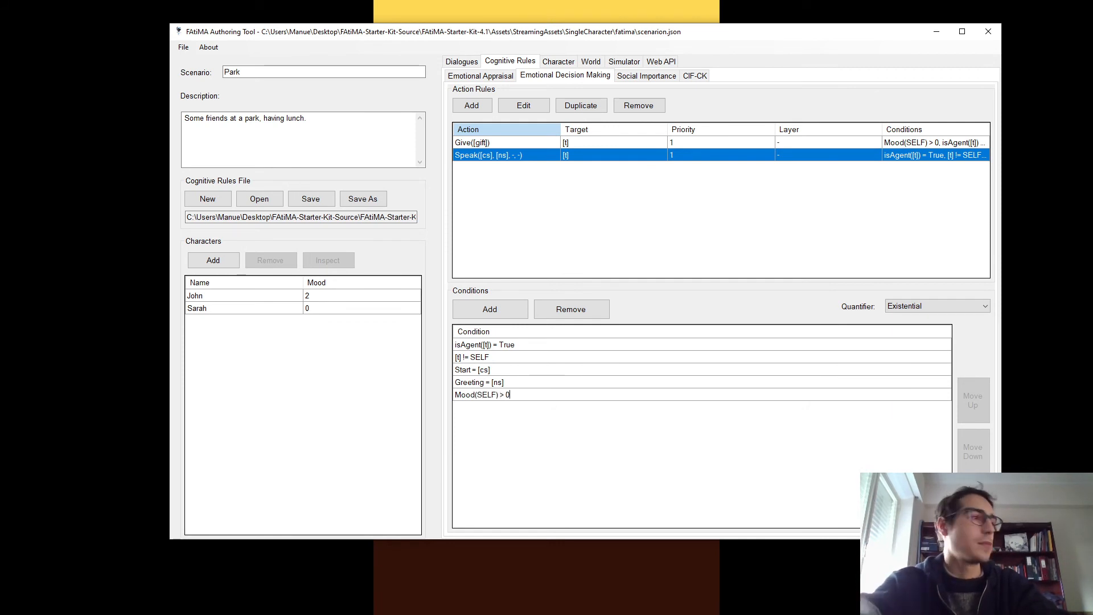
{"action": "type", "text": ") > 0"}
{"action": "key", "text": "Return"}
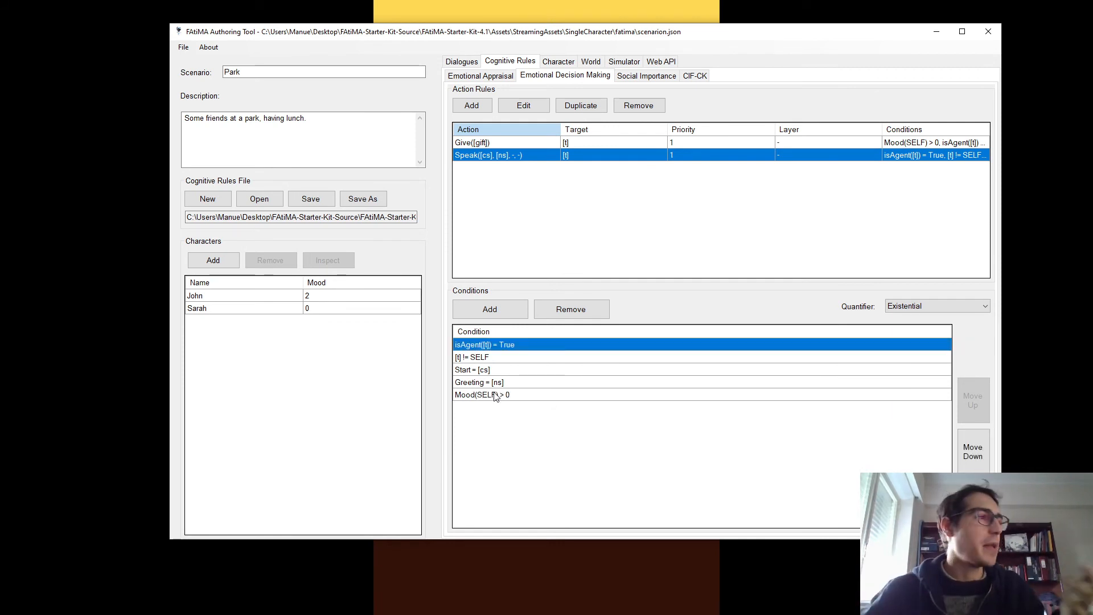
Duplicate the Speak action rule together with its conditions.
{"action": "left_click", "coordinate": [547, 145]}
{"action": "left_click", "coordinate": [547, 156]}
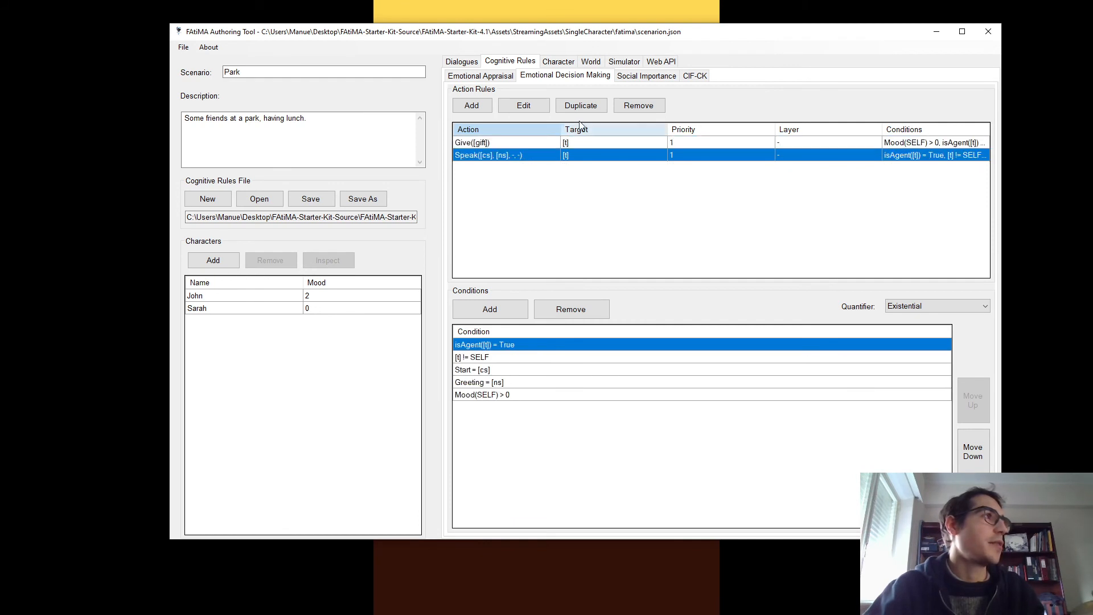
{"action": "left_click", "coordinate": [579, 108]}
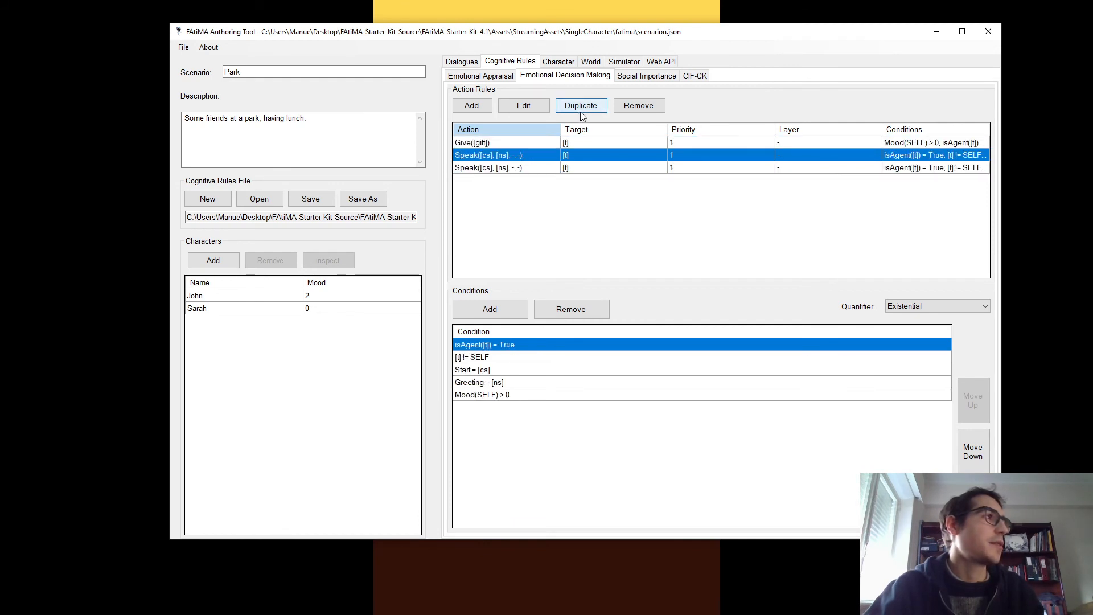
Change the mood condition of the duplicated Speak rule to Mood(SELF) < 0.
{"action": "left_click", "coordinate": [511, 391]}
{"action": "left_click", "coordinate": [511, 387]}
{"action": "left_click", "coordinate": [505, 395]}
{"action": "left_click", "coordinate": [505, 394]}
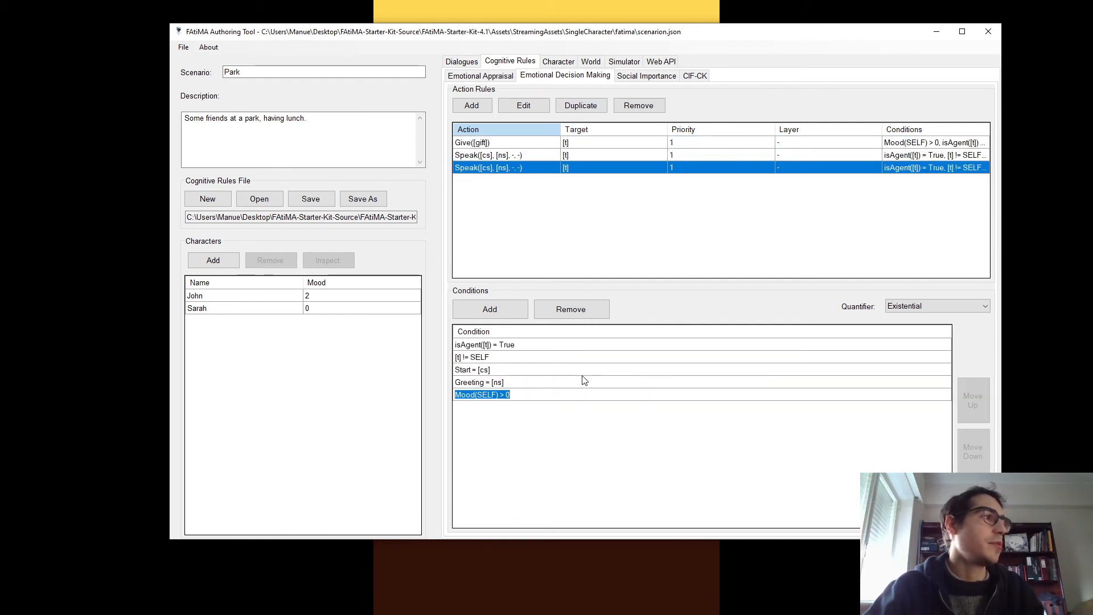
{"action": "key", "text": "Left"}
{"action": "key", "text": "BackSpace"}
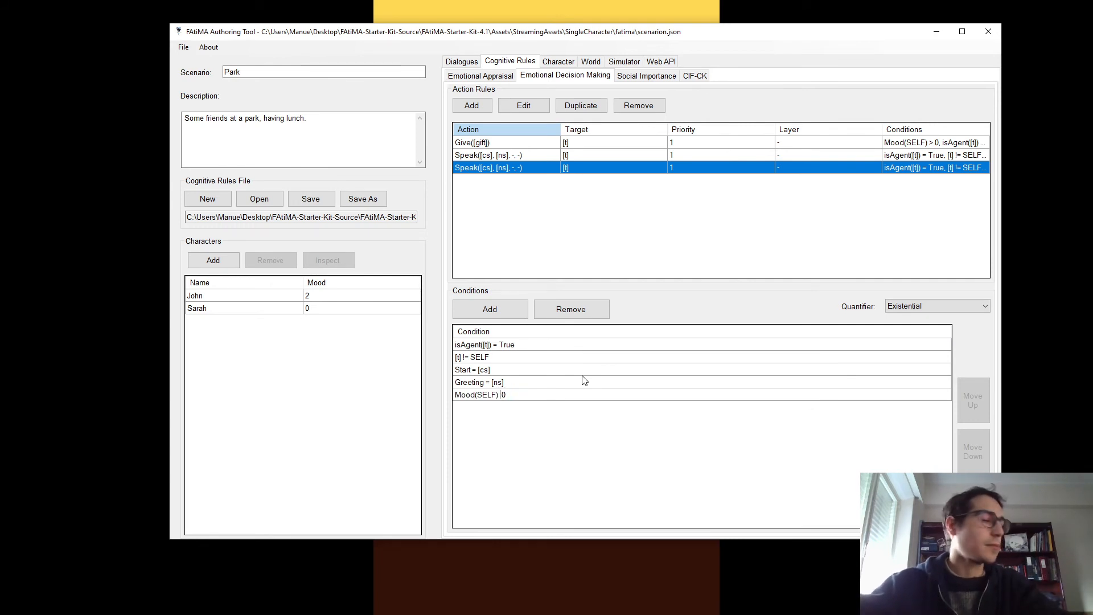
{"action": "key", "text": "Return"}
Change the Greeting condition of the duplicated Speak rule to Insult = [ns].
{"action": "key", "text": "Down"}
{"action": "key", "text": "Down"}
{"action": "key", "text": "Down"}
{"action": "key", "text": "Down"}
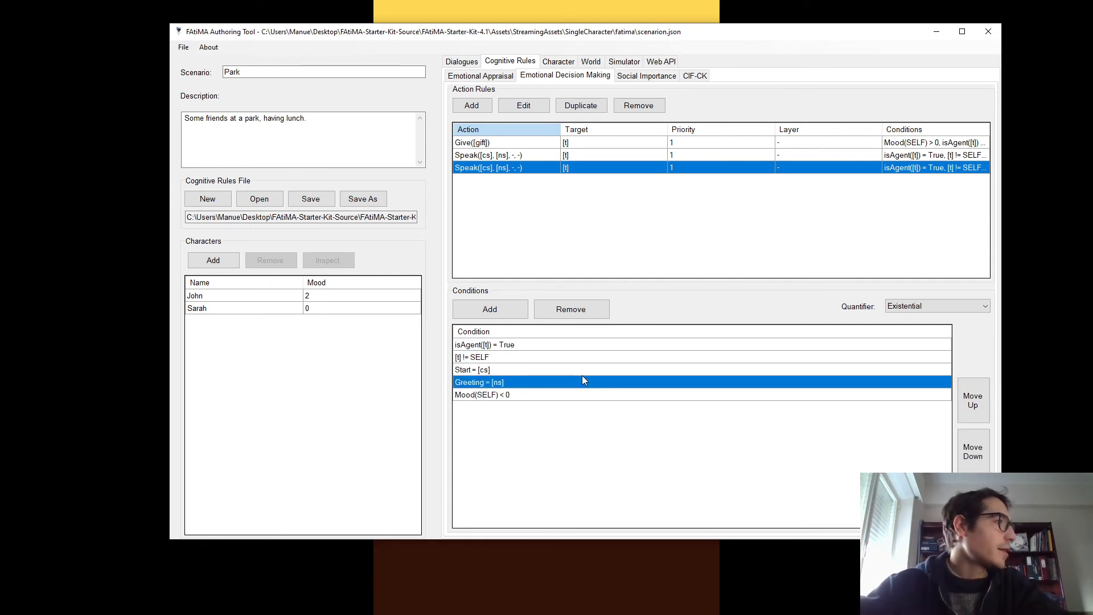
{"action": "key", "text": "Up"}
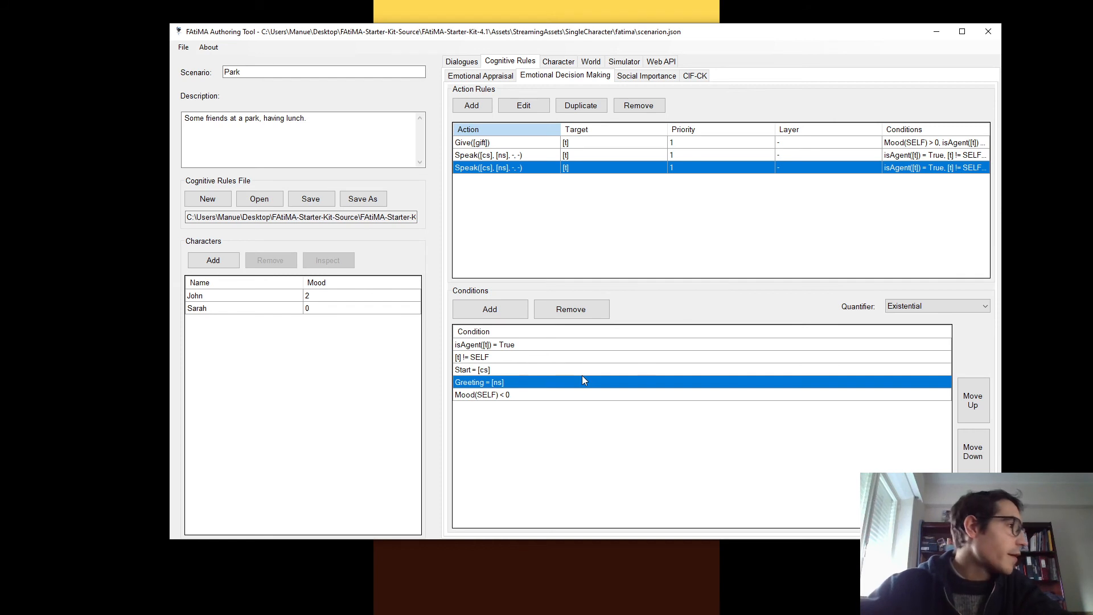
{"action": "key", "text": "Up"}
{"action": "left_click", "coordinate": [573, 383]}
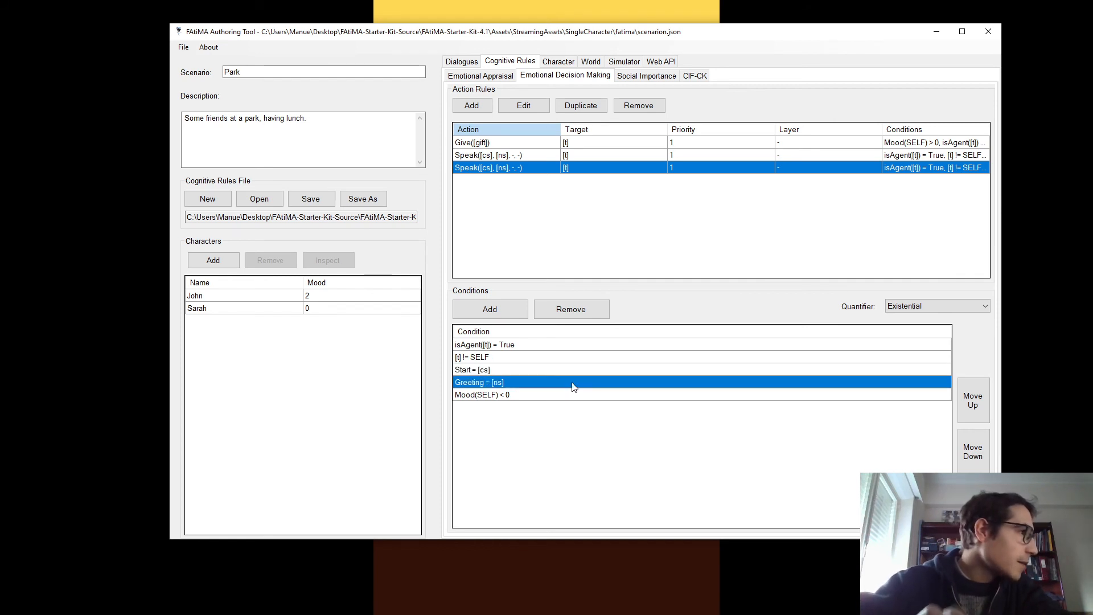
{"action": "left_click", "coordinate": [573, 382]}
{"action": "key", "text": "Home"}
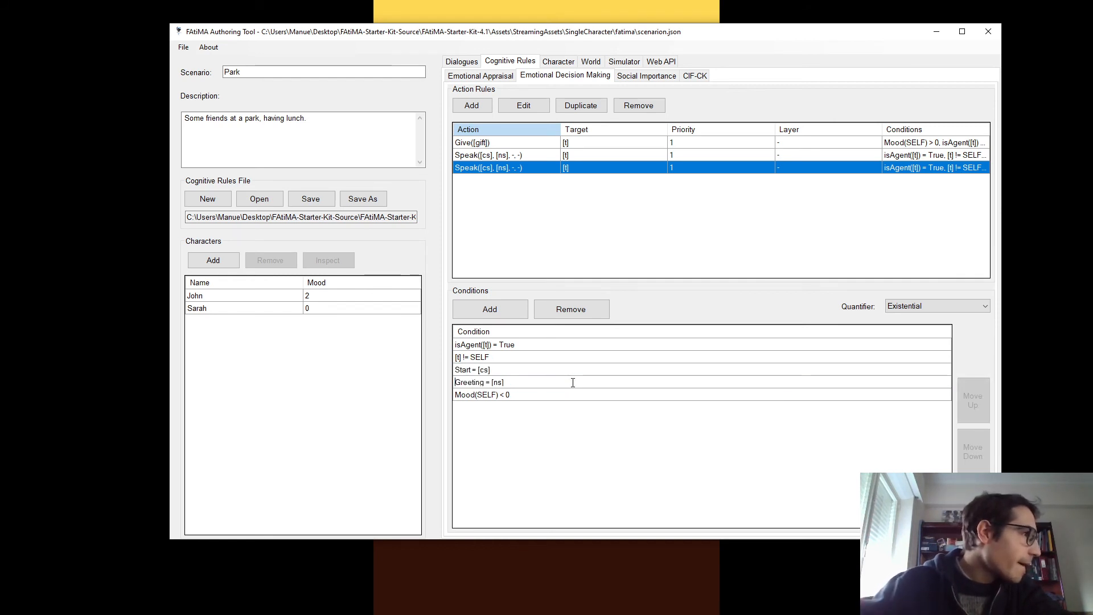
{"action": "key", "text": "shift+Right"}
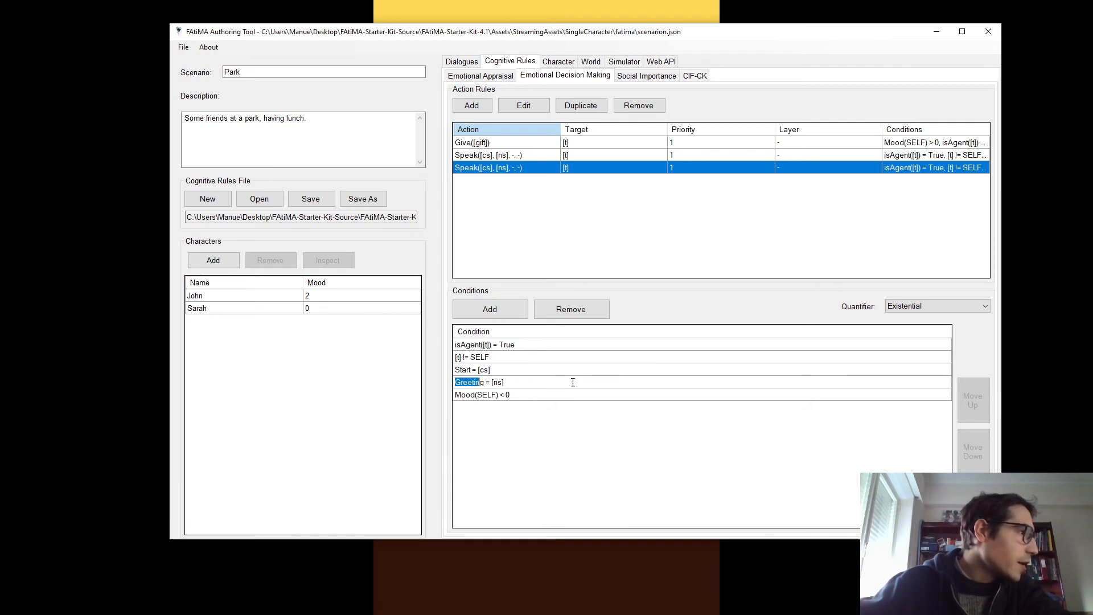
{"action": "type", "text": "Insult"}
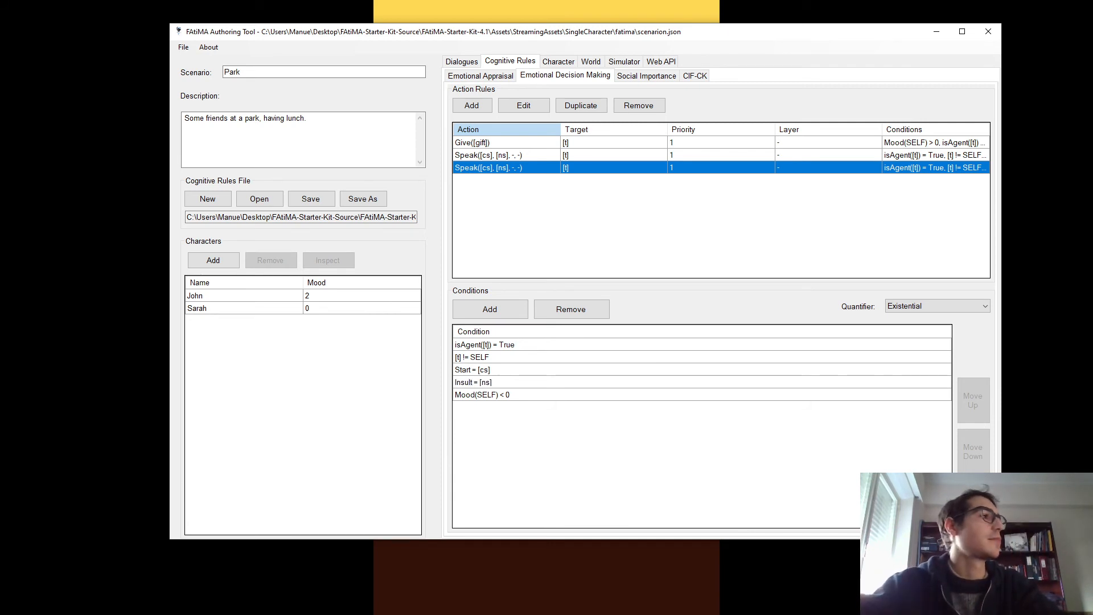
{"action": "key", "text": "Return"}
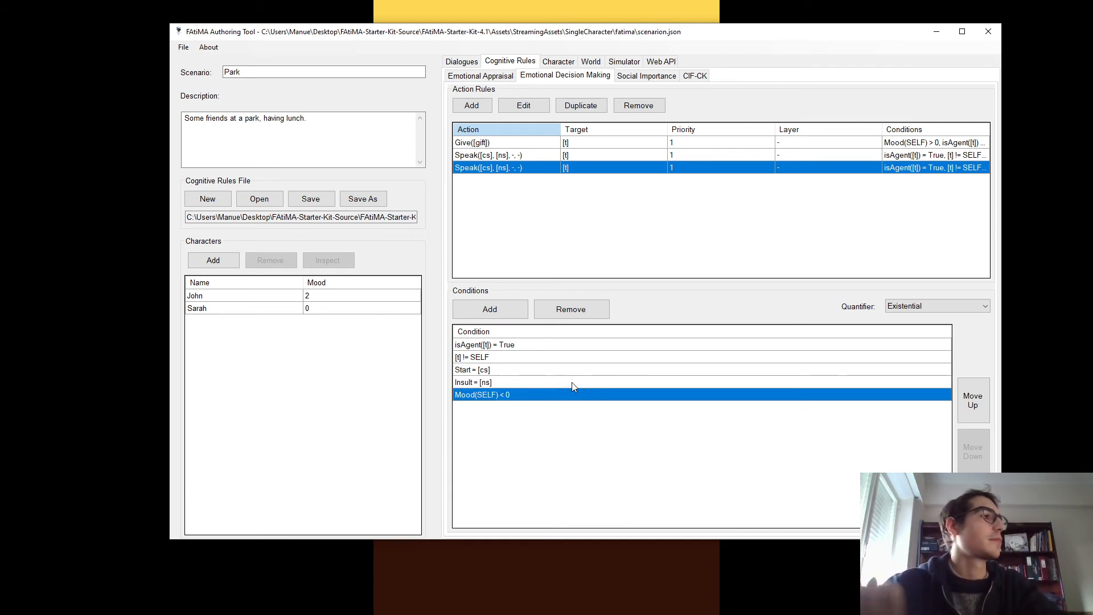
Save the cognitive rules file and the scenario.
{"action": "left_click", "coordinate": [296, 198]}
{"action": "left_click", "coordinate": [183, 47]}
{"action": "left_click", "coordinate": [209, 88]}
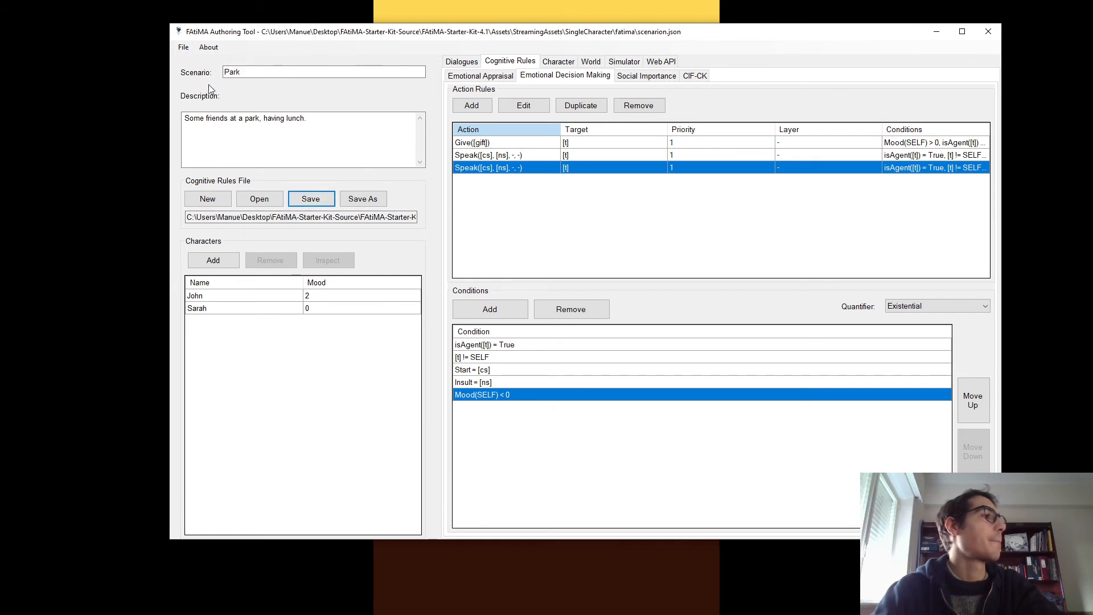
Start the simulation and examine the characters' action and spoken reply, including the mood values, in the log.
{"action": "left_click", "coordinate": [612, 64]}
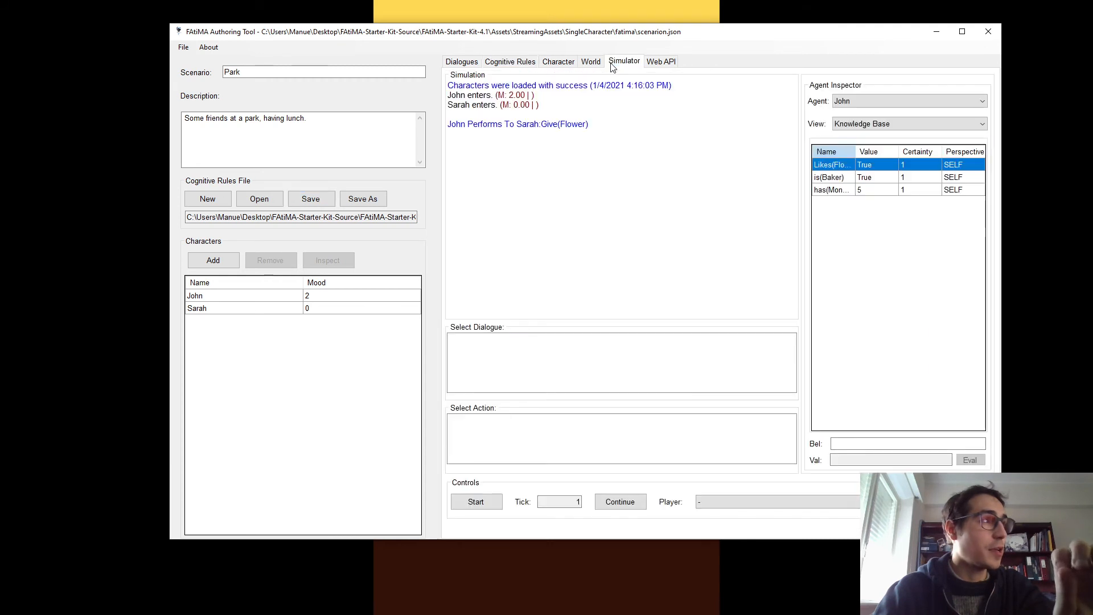
{"action": "left_click", "coordinate": [475, 501]}
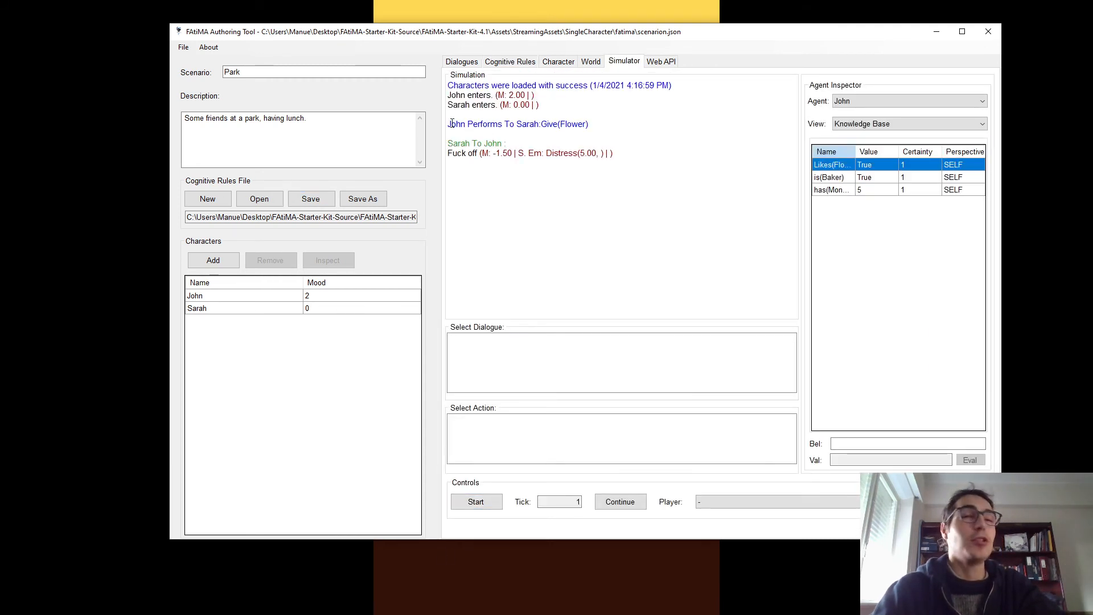
{"action": "left_click_drag", "start_coordinate": [451, 124], "coordinate": [606, 132]}
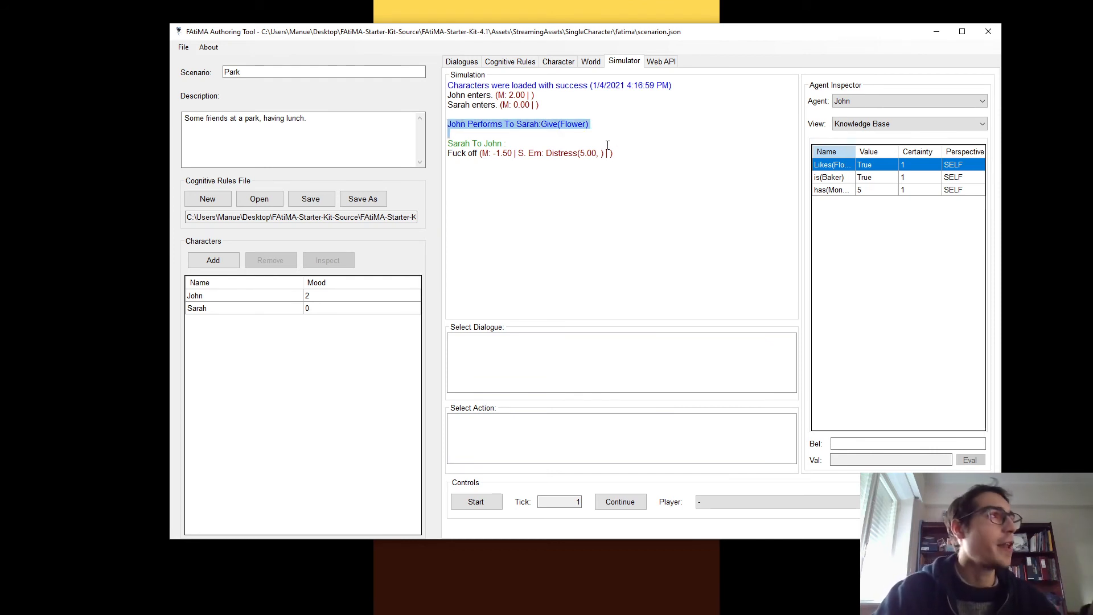
{"action": "left_click", "coordinate": [523, 152]}
{"action": "triple_click", "coordinate": [470, 154]}
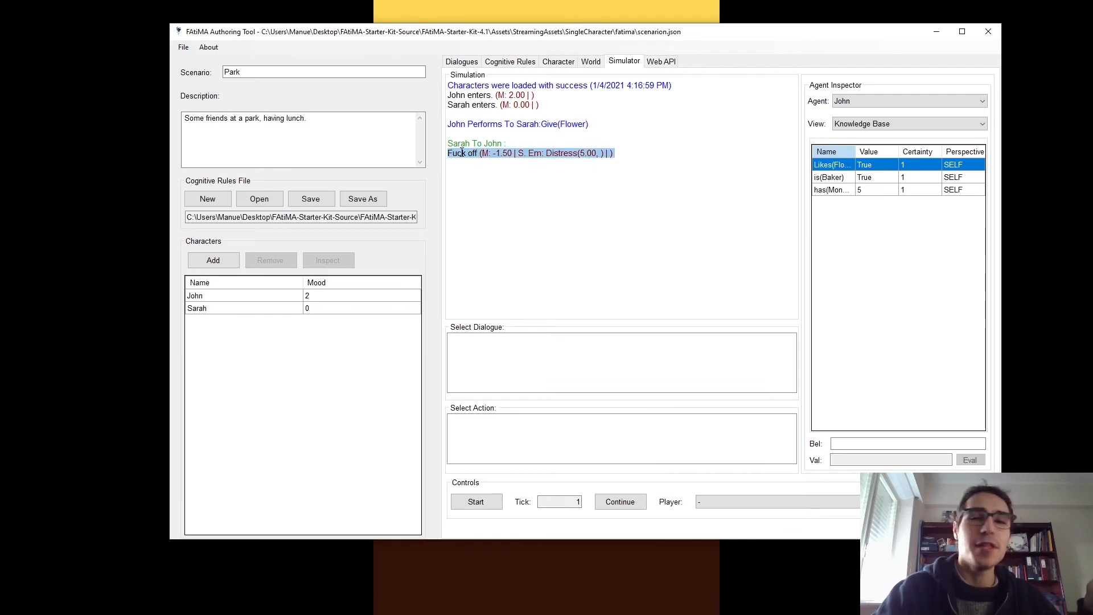
{"action": "left_click", "coordinate": [494, 159]}
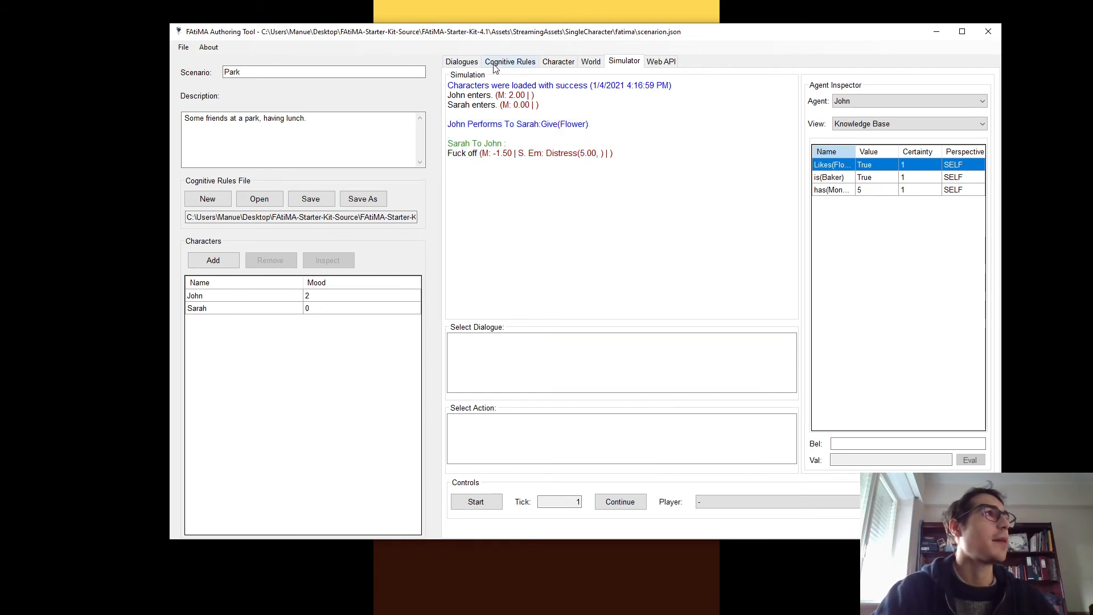
View the graph of the dialogue states and advance the simulation by one tick.
{"action": "left_click", "coordinate": [470, 62]}
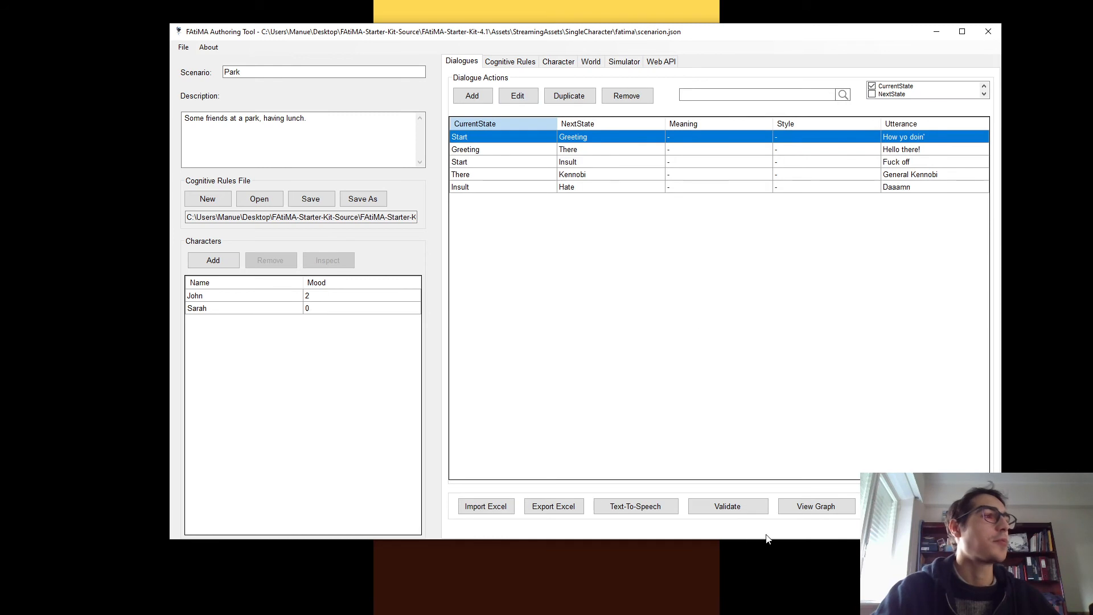
{"action": "left_click", "coordinate": [834, 507]}
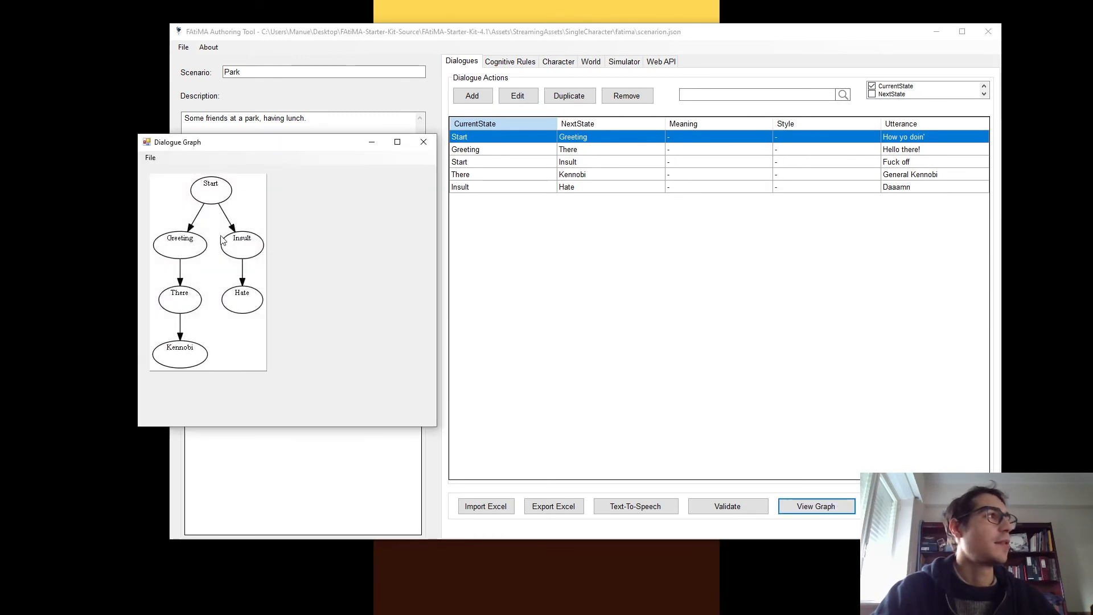
{"action": "left_click_drag", "start_coordinate": [280, 147], "coordinate": [591, 152]}
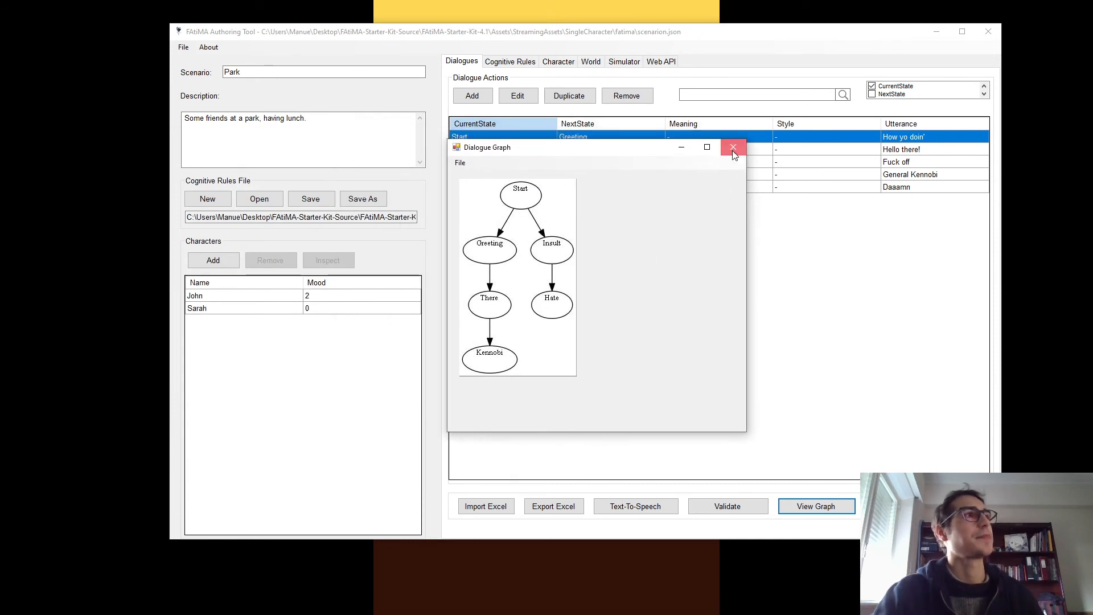
{"action": "left_click", "coordinate": [734, 147]}
{"action": "left_click", "coordinate": [624, 62]}
{"action": "left_click", "coordinate": [596, 508]}
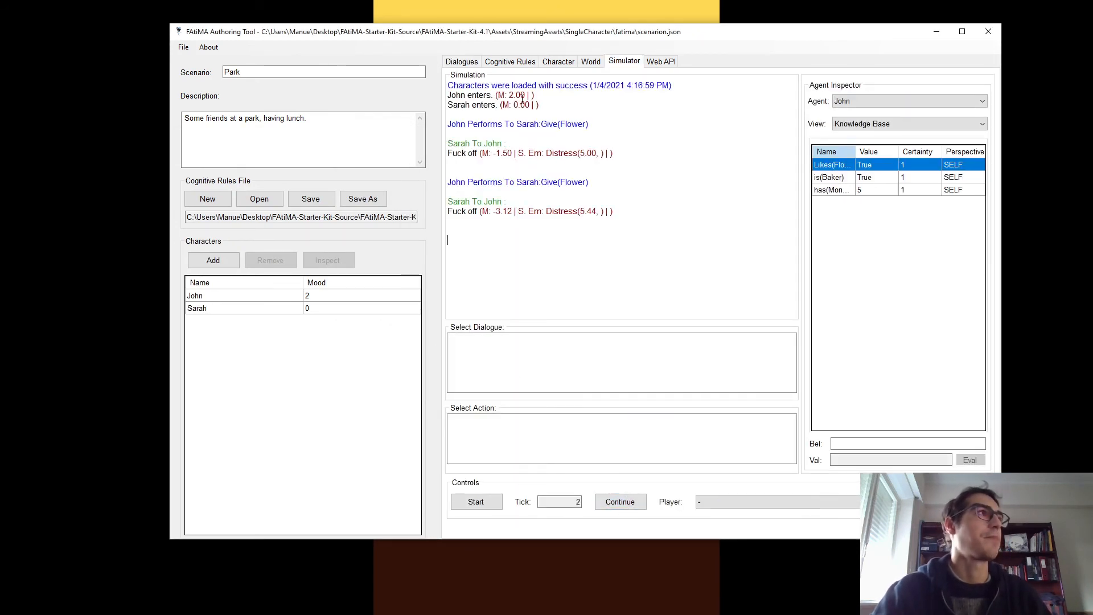
Remove the conditions Start = [cs] and Insult = [ns] from the Speak rule for negative mood.
{"action": "left_click", "coordinate": [504, 64]}
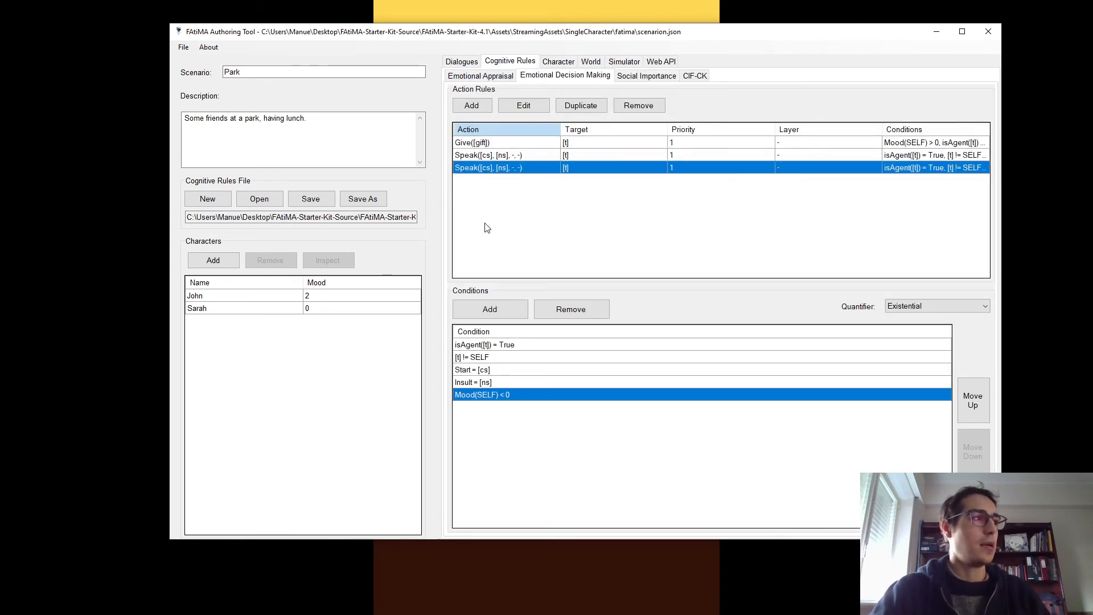
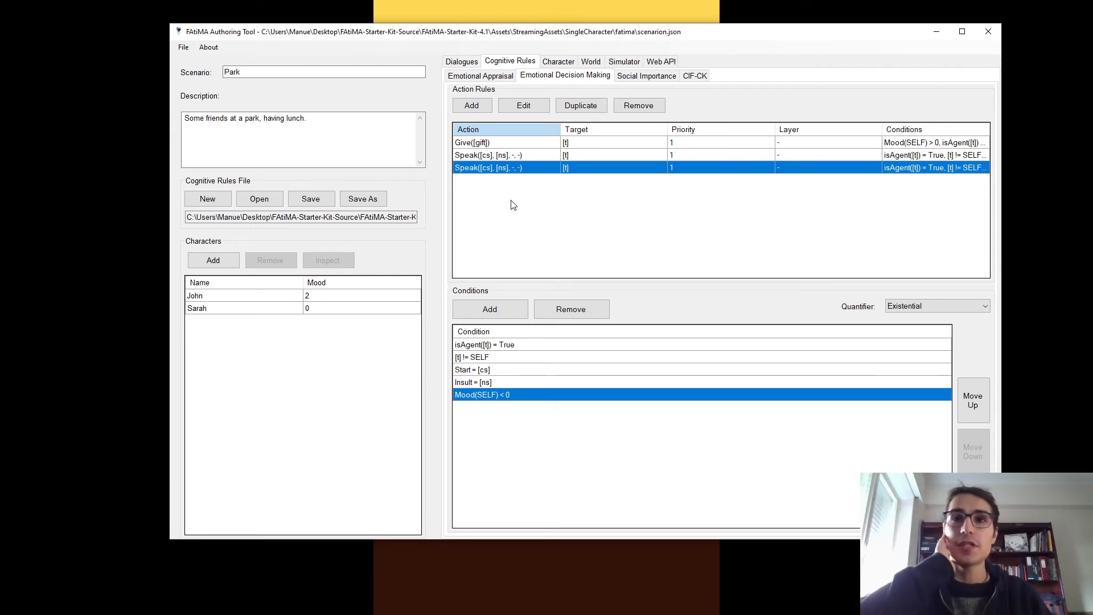
{"action": "left_click", "coordinate": [488, 382]}
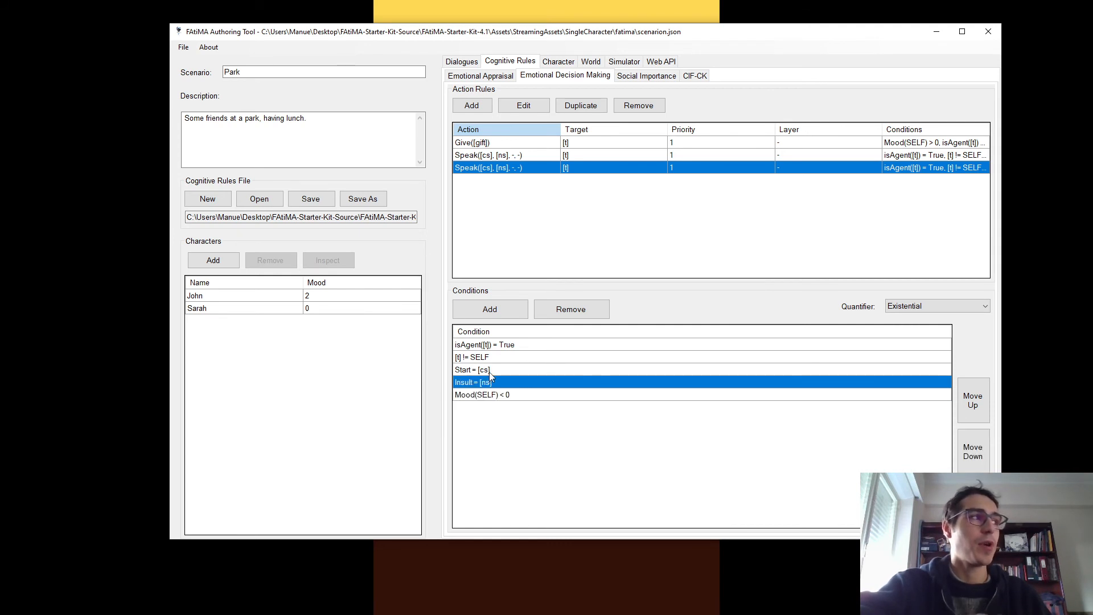
{"action": "left_click", "coordinate": [489, 371]}
{"action": "left_click", "coordinate": [496, 385]}
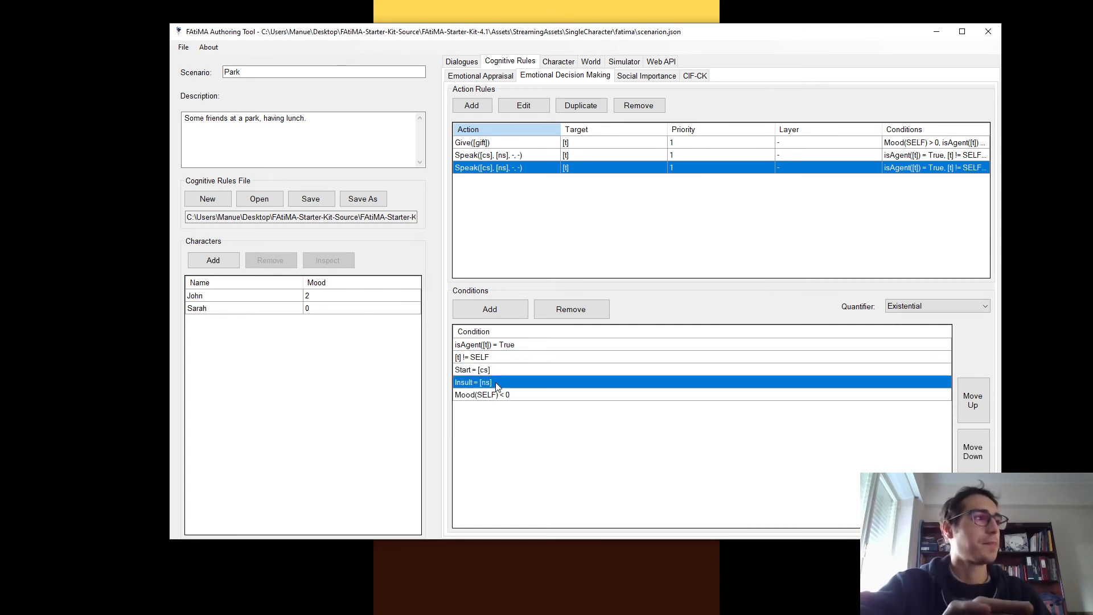
{"action": "left_click", "coordinate": [523, 345]}
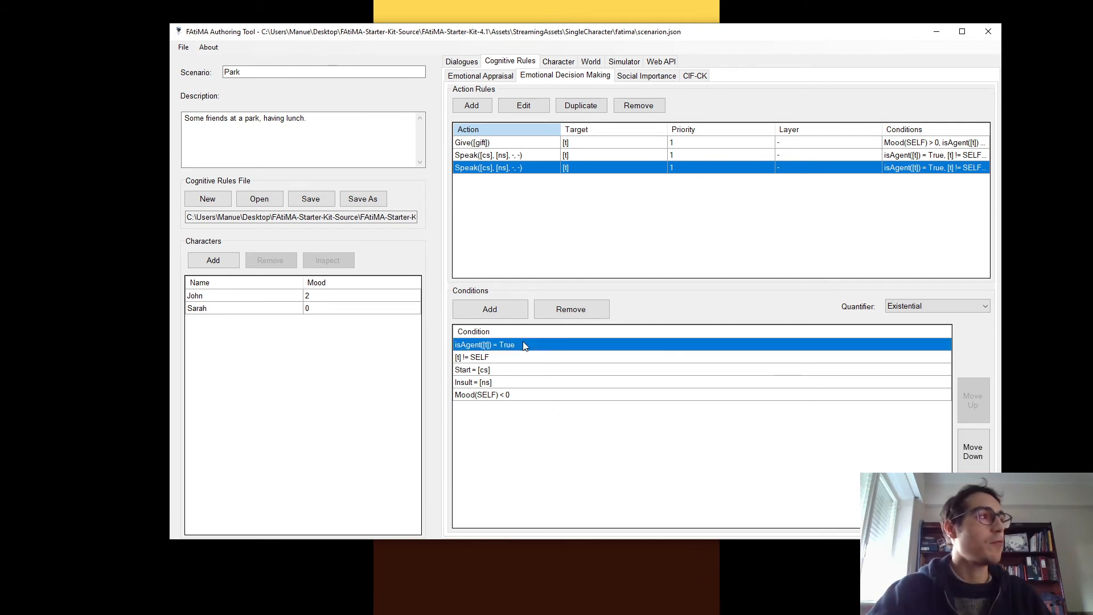
{"action": "left_click", "coordinate": [530, 356]}
{"action": "left_click", "coordinate": [518, 370]}
{"action": "left_click", "coordinate": [570, 309]}
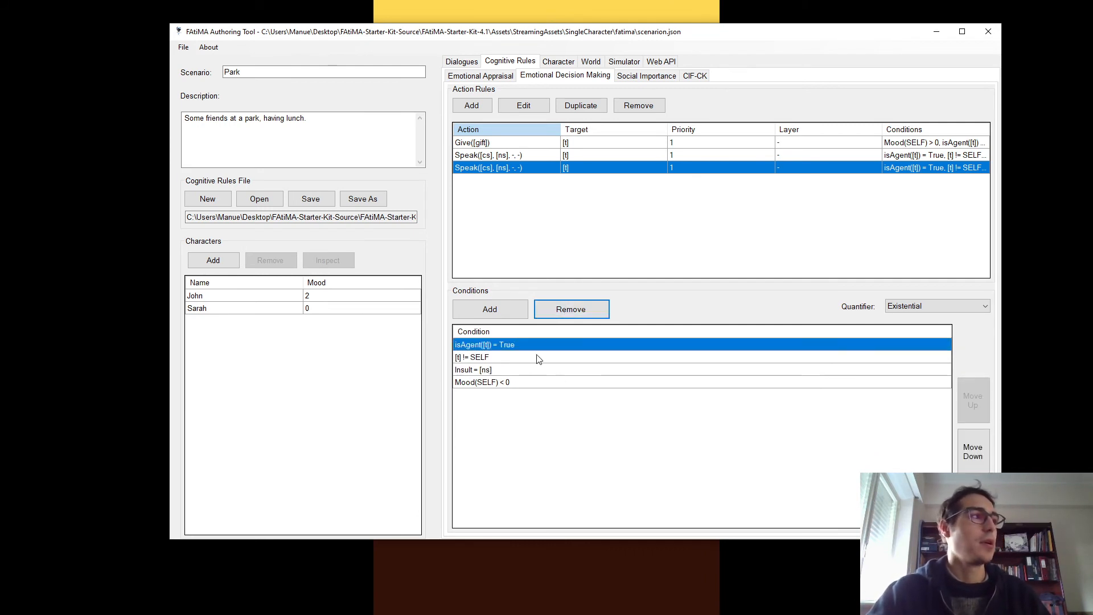
{"action": "left_click", "coordinate": [510, 370]}
{"action": "left_click", "coordinate": [560, 315]}
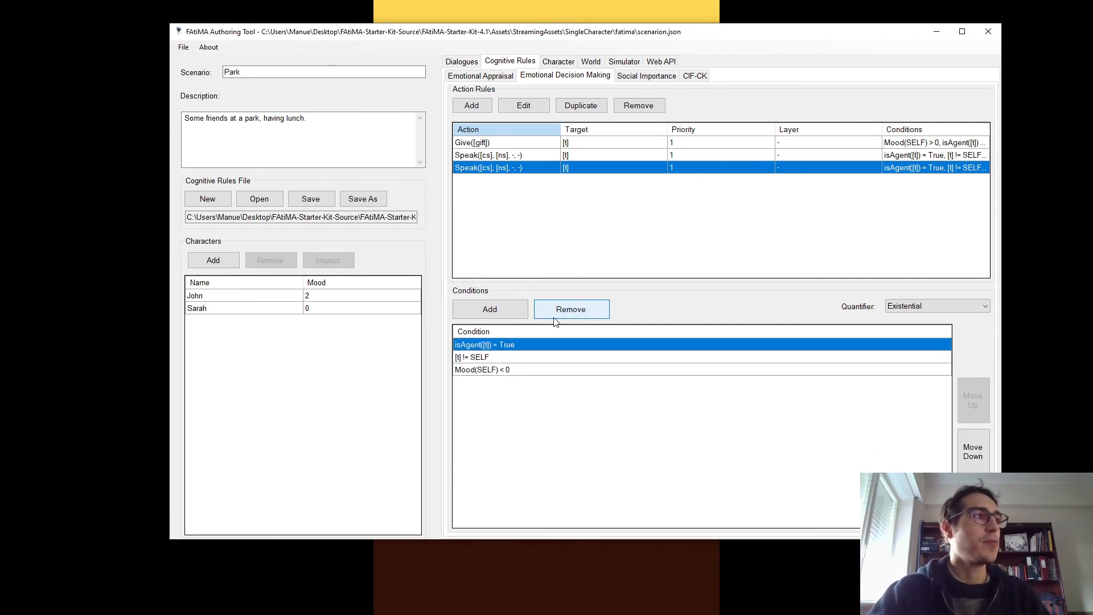
{"action": "left_click", "coordinate": [509, 370]}
Show the Dynamic Properties of the inspected agent in the simulator and locate the ValidDialogue property in the list.
{"action": "left_click", "coordinate": [624, 61]}
{"action": "left_click", "coordinate": [888, 123]}
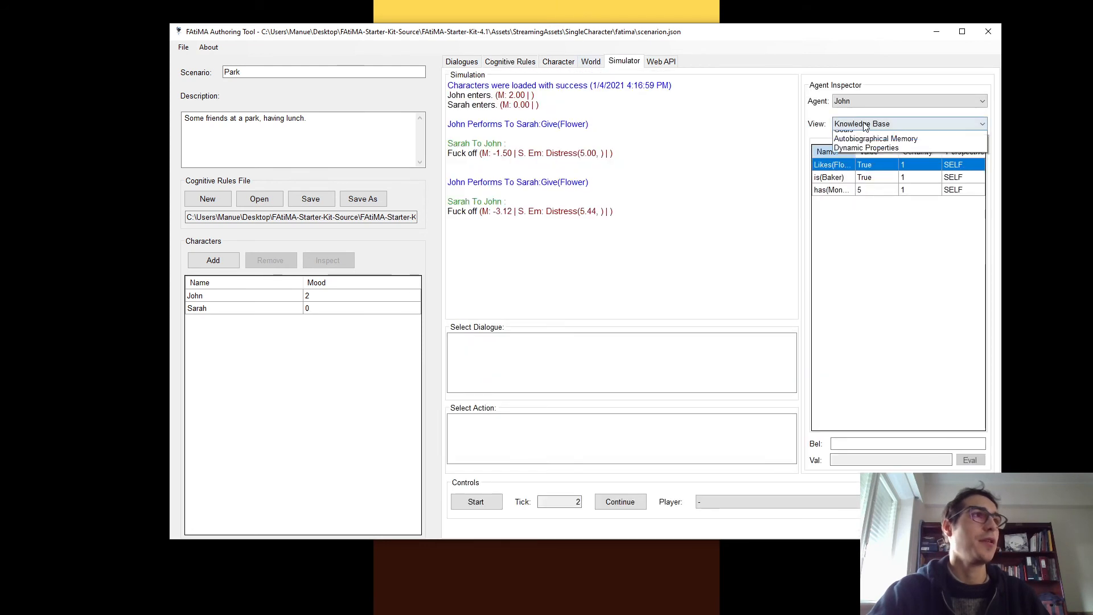
{"action": "left_click", "coordinate": [860, 173]}
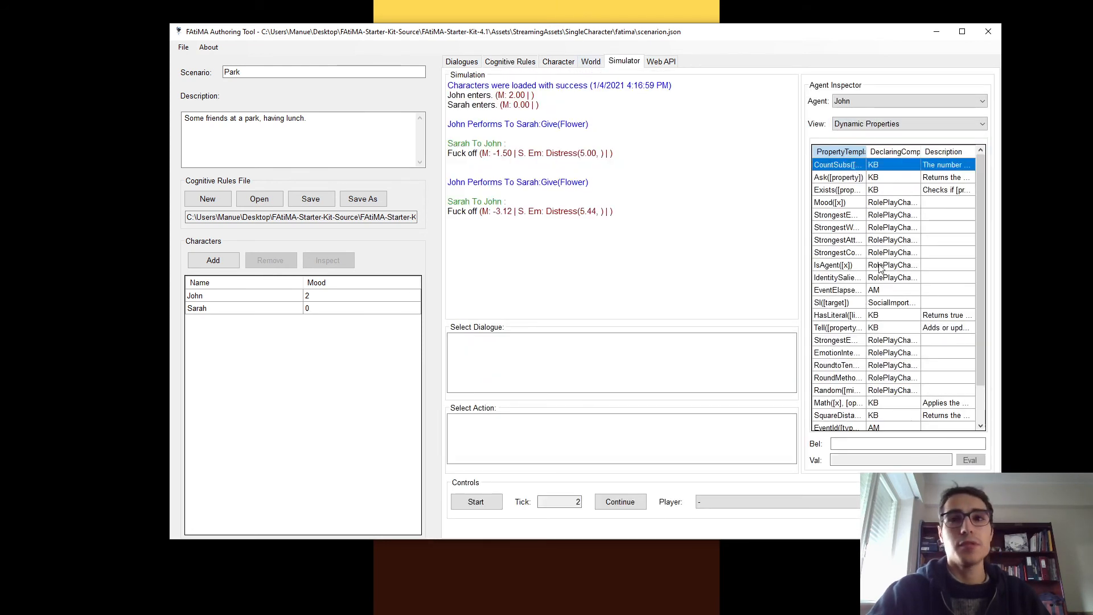
{"action": "left_click", "coordinate": [829, 204]}
{"action": "left_click", "coordinate": [830, 238]}
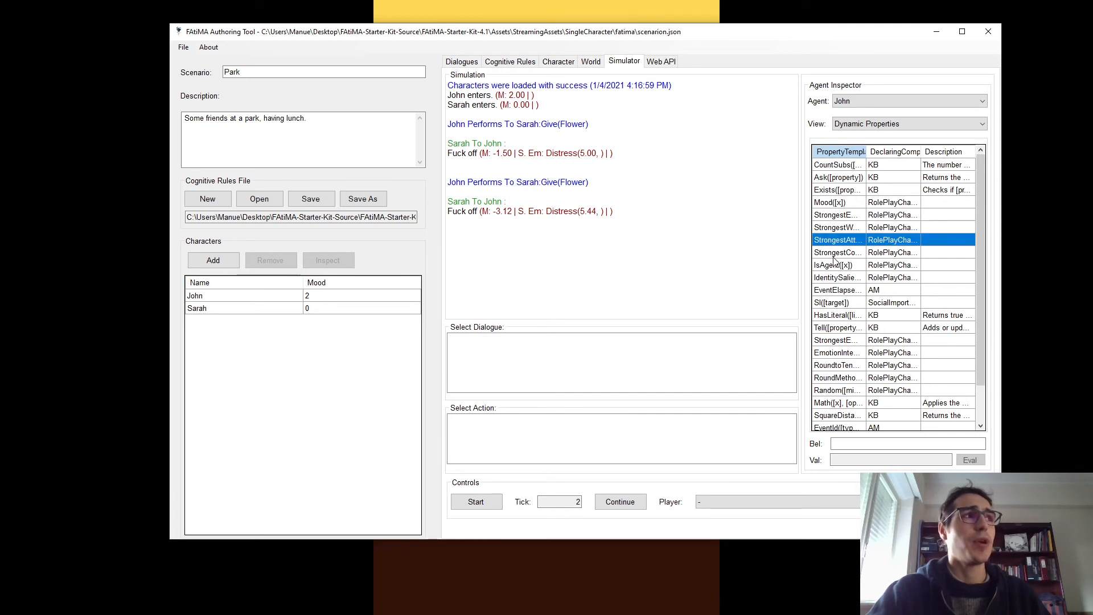
{"action": "left_click", "coordinate": [833, 256]}
{"action": "left_click", "coordinate": [835, 290]}
{"action": "left_click", "coordinate": [839, 326]}
{"action": "scroll", "coordinate": [836, 364], "scroll_direction": "down", "scroll_amount": 2}
{"action": "left_click", "coordinate": [831, 417]}
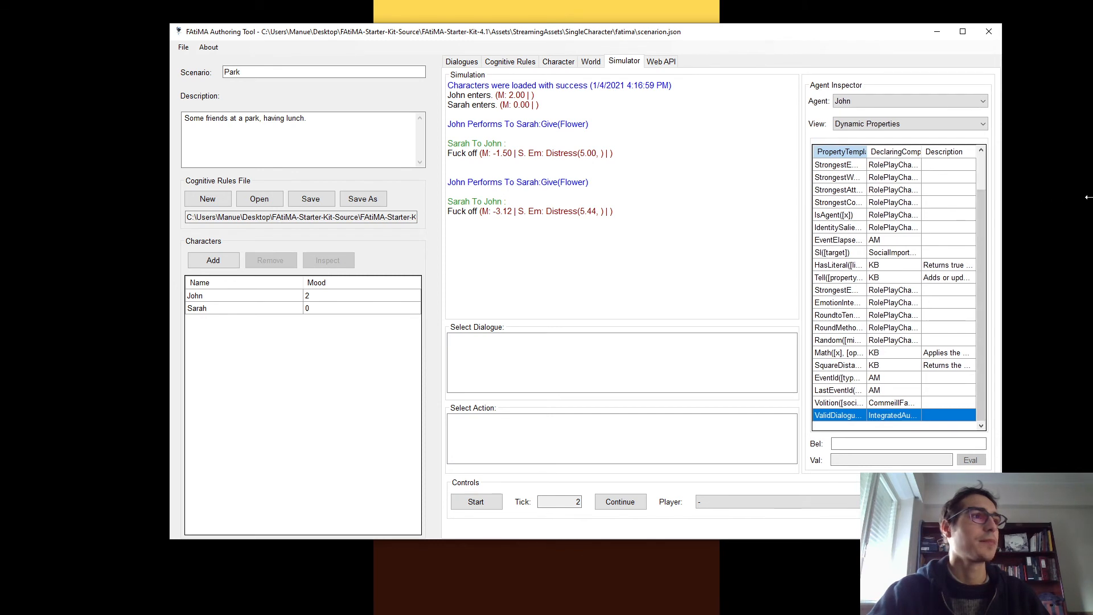
Widen the window, the agent inspector and the PropertyTemplate column to read the arguments of ValidDialogue.
{"action": "left_click_drag", "start_coordinate": [1001, 202], "coordinate": [1075, 202]}
{"action": "left_click_drag", "start_coordinate": [769, 36], "coordinate": [620, 36]}
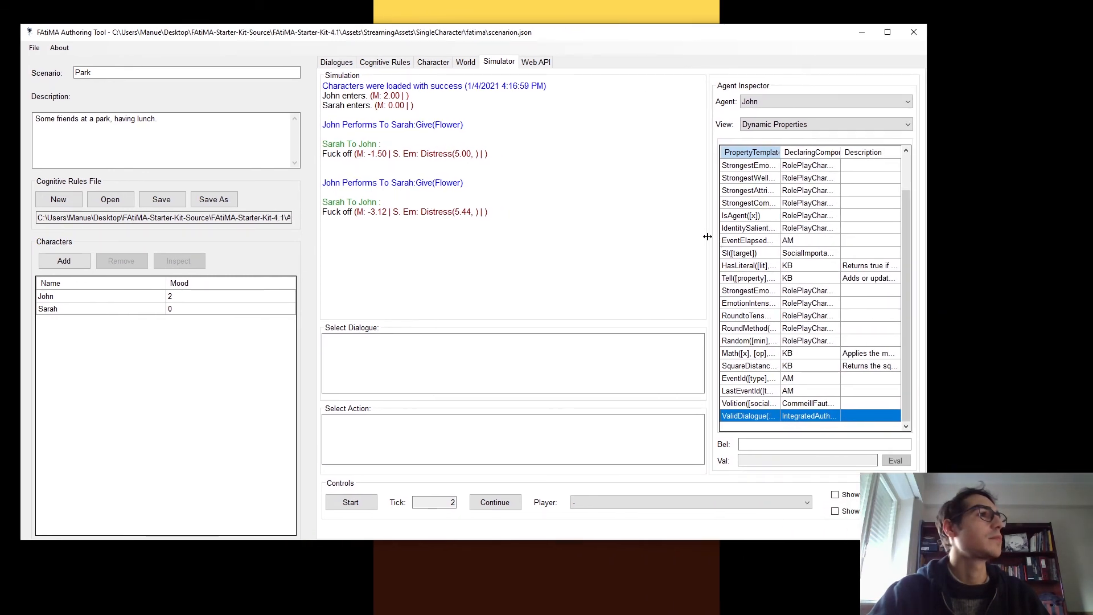
{"action": "left_click_drag", "start_coordinate": [707, 237], "coordinate": [626, 237]}
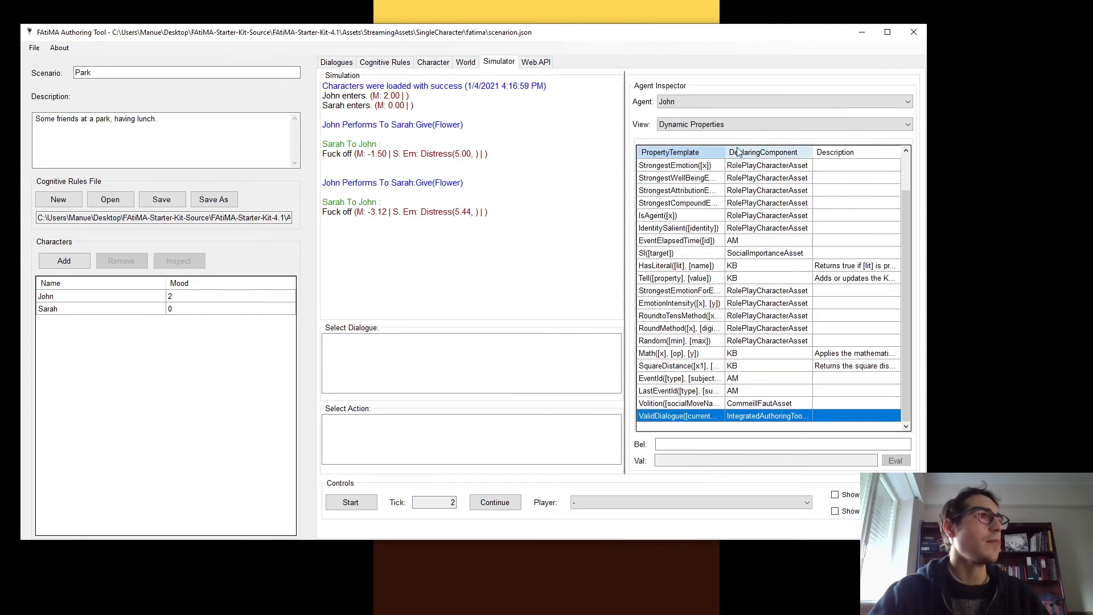
{"action": "left_click_drag", "start_coordinate": [725, 152], "coordinate": [796, 152]}
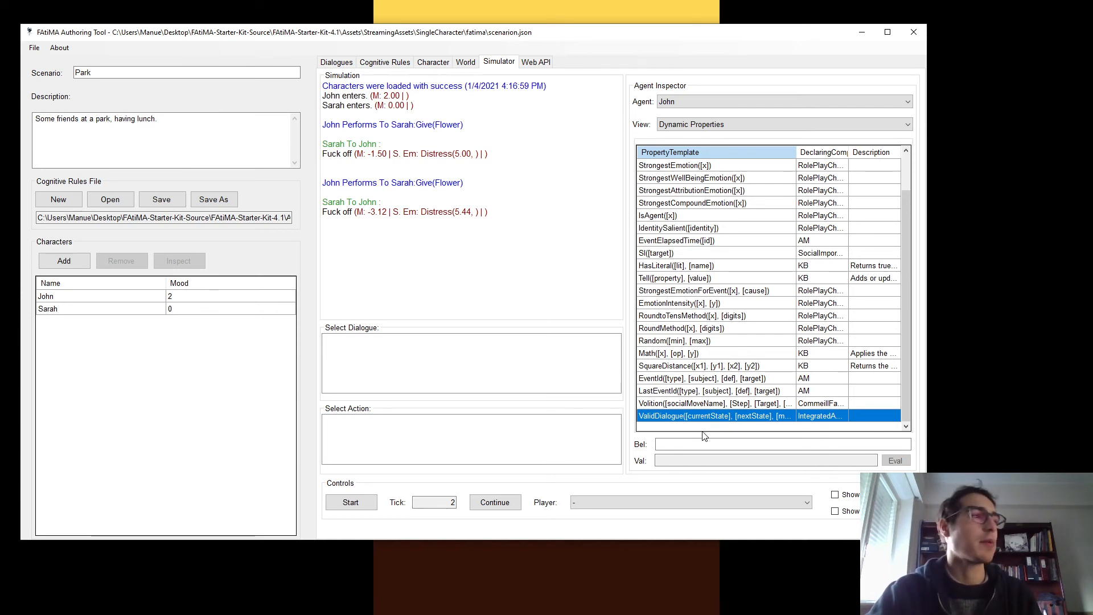
Add a new condition to the Speak action rule for negative mood in Emotional Decision Making.
{"action": "left_click", "coordinate": [348, 62]}
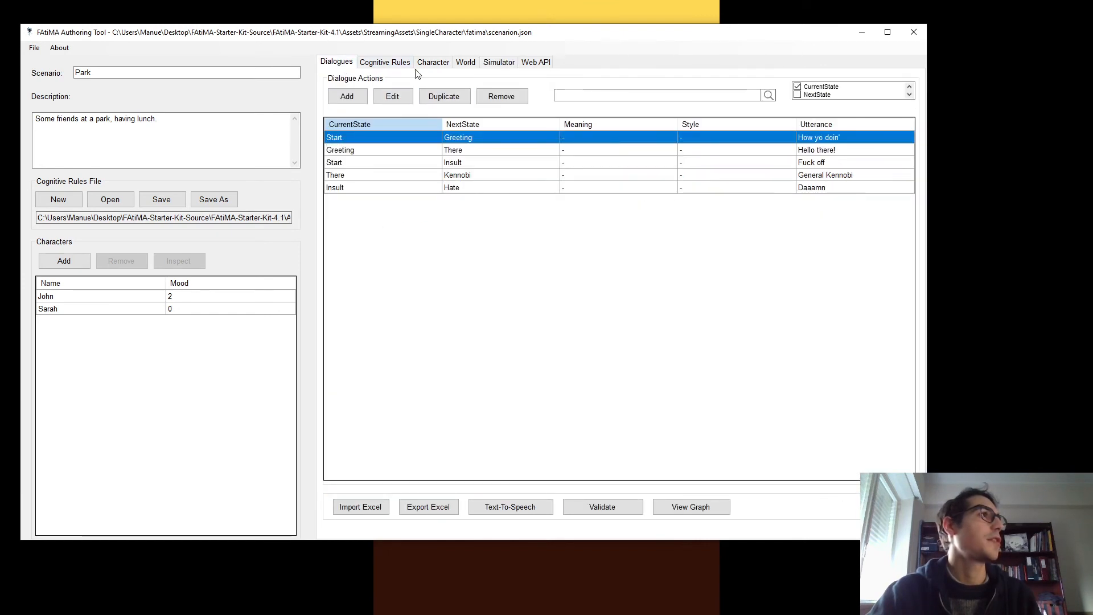
{"action": "left_click", "coordinate": [397, 59]}
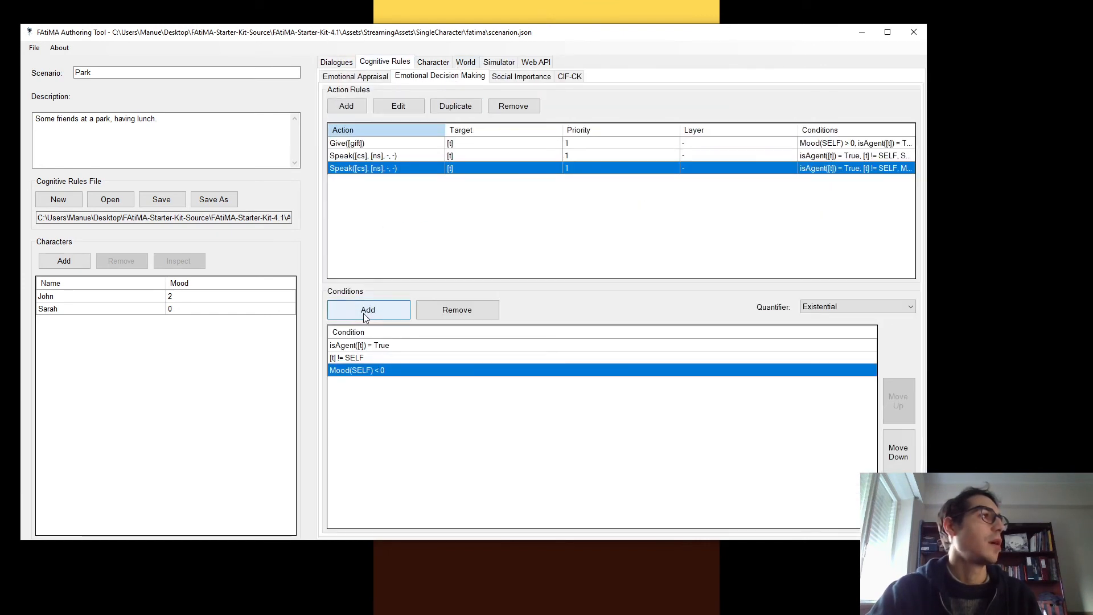
{"action": "left_click", "coordinate": [368, 310]}
{"action": "left_click", "coordinate": [371, 346]}
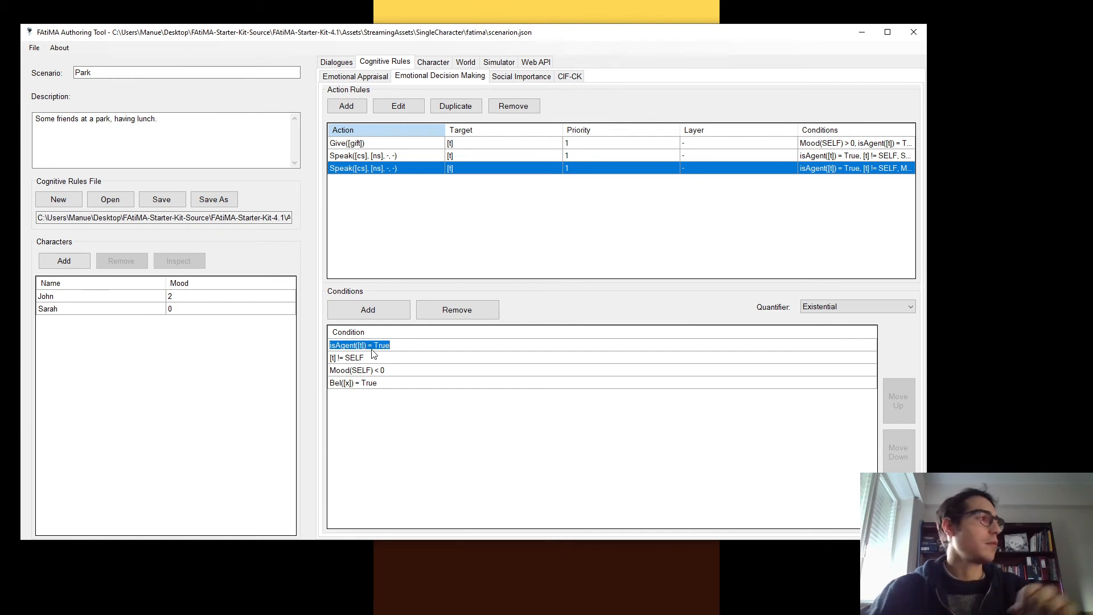
Try to set the new condition of the Speak rule to ValidDialogue([cs], [ns], -, -) without a comparison value.
{"action": "left_click", "coordinate": [417, 383]}
{"action": "left_click", "coordinate": [416, 383]}
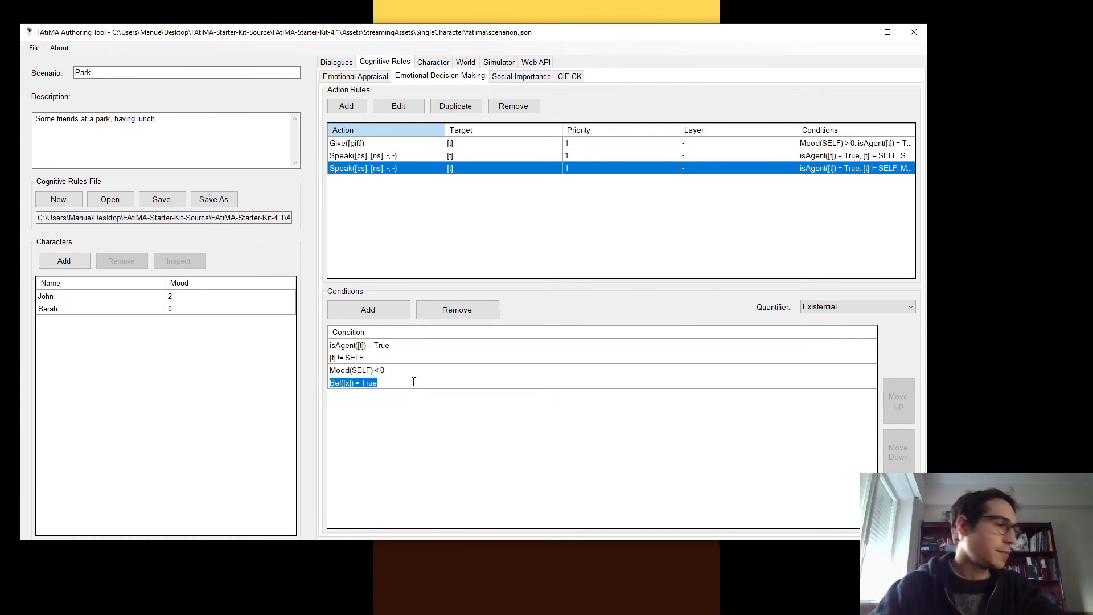
{"action": "type", "text": "ValidDial"}
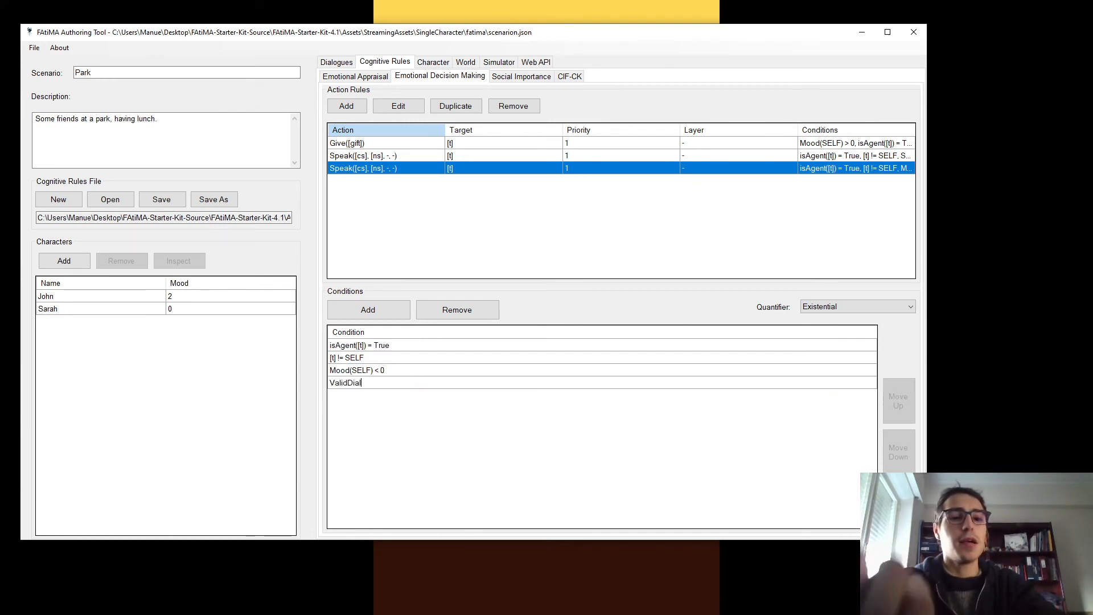
{"action": "type", "text": "pg"}
{"action": "key", "text": "BackSpace"}
{"action": "key", "text": "BackSpace"}
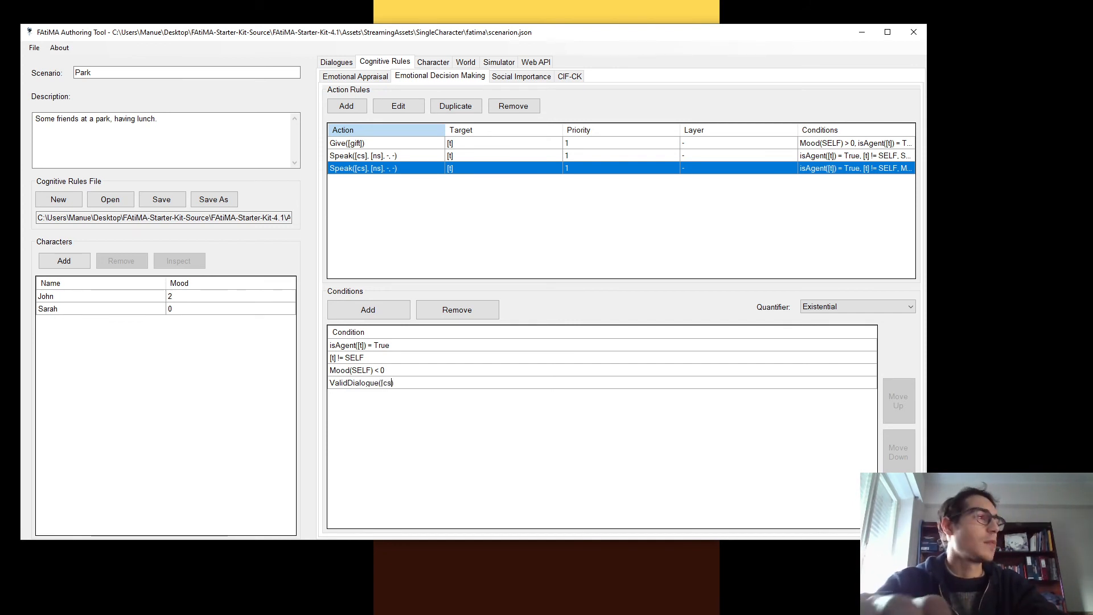
{"action": "type", "text": "ogue([cs], ["}
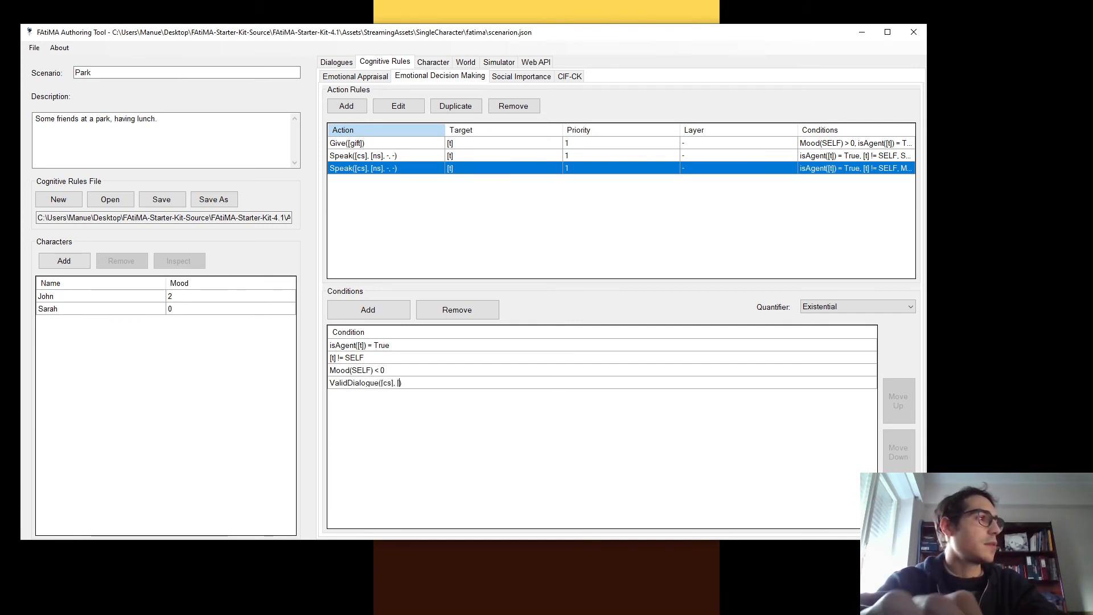
{"action": "type", "text": "ns], "}
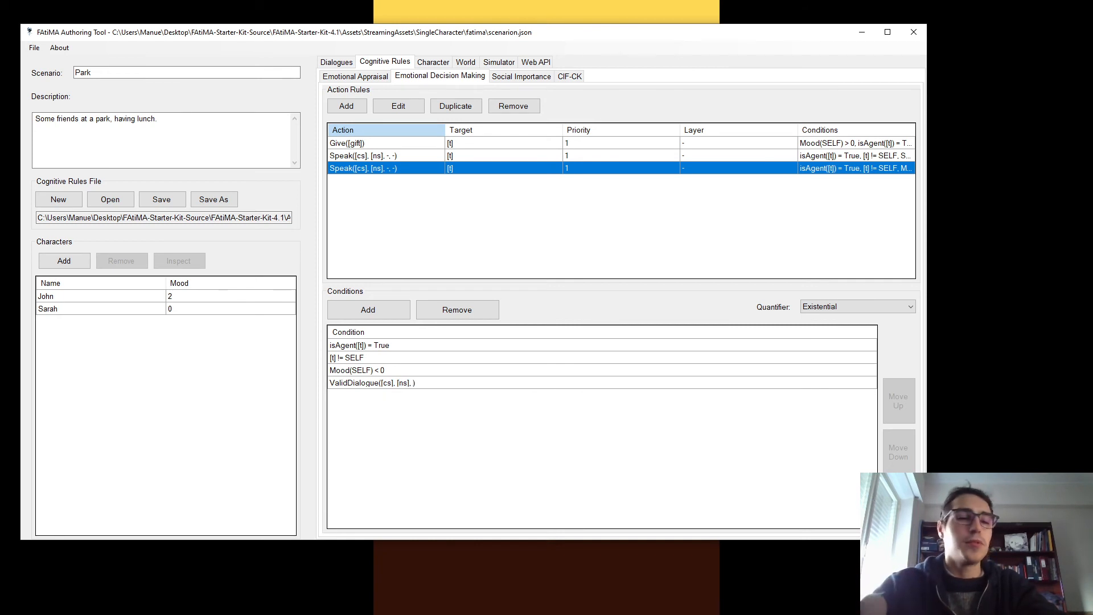
{"action": "type", "text": "-, -)"}
{"action": "key", "text": "Return"}
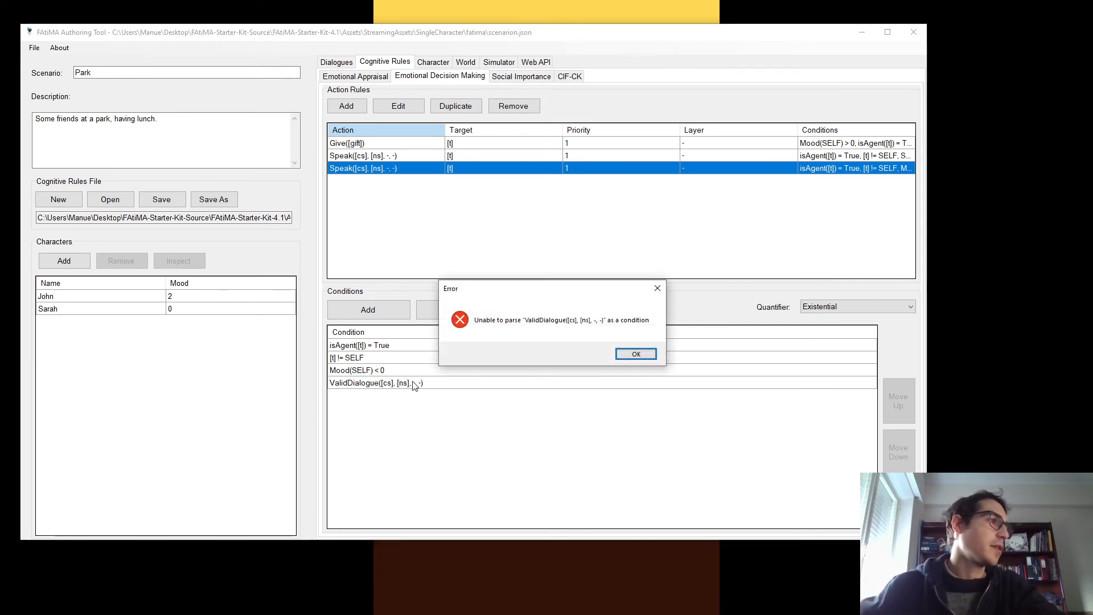
{"action": "left_click", "coordinate": [636, 354]}
Replace the placeholder Bel([x]) in the new condition so it reads ValidDialogue([cs], [ns], -, -) = True.
{"action": "double_click", "coordinate": [368, 383]}
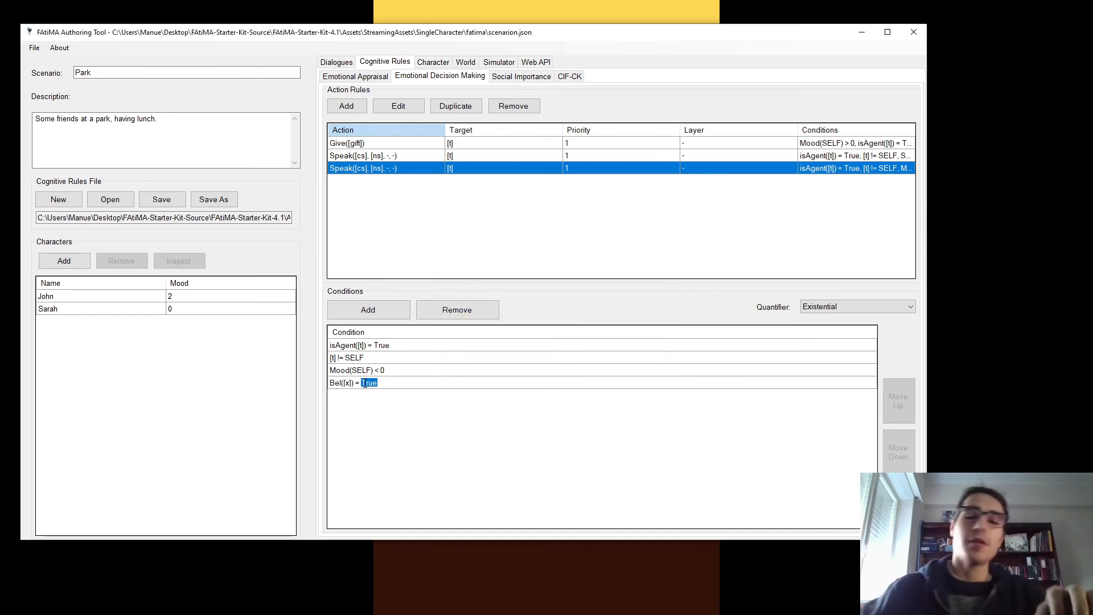
{"action": "left_click", "coordinate": [365, 384]}
{"action": "key", "text": "shift+Left"}
{"action": "key", "text": "shift+Left"}
{"action": "key", "text": "shift+Left"}
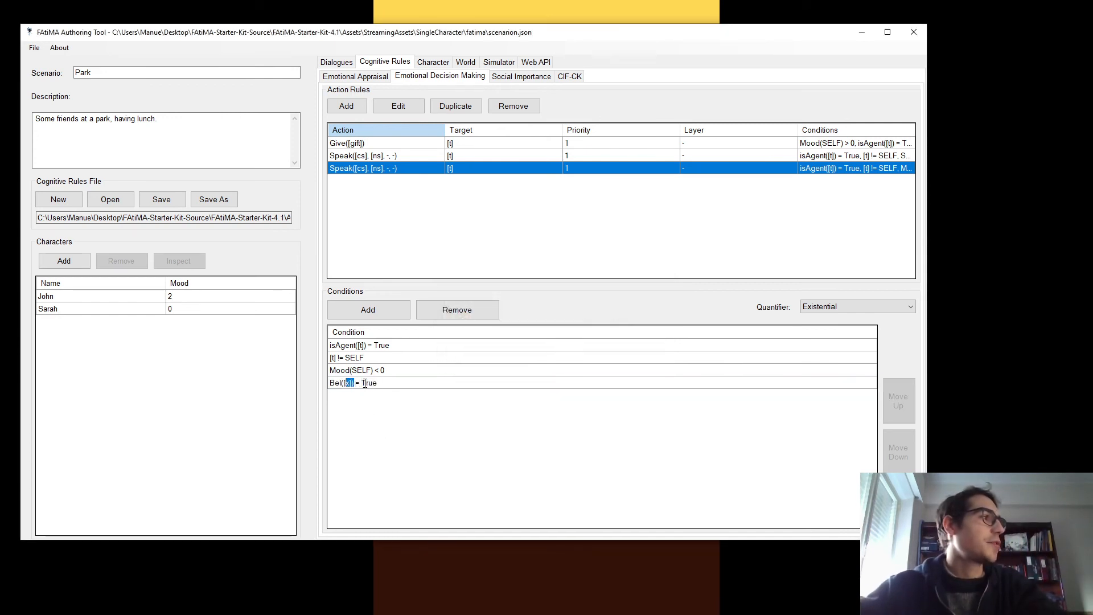
{"action": "key", "text": "shift+Left"}
{"action": "key", "text": "shift+Left"}
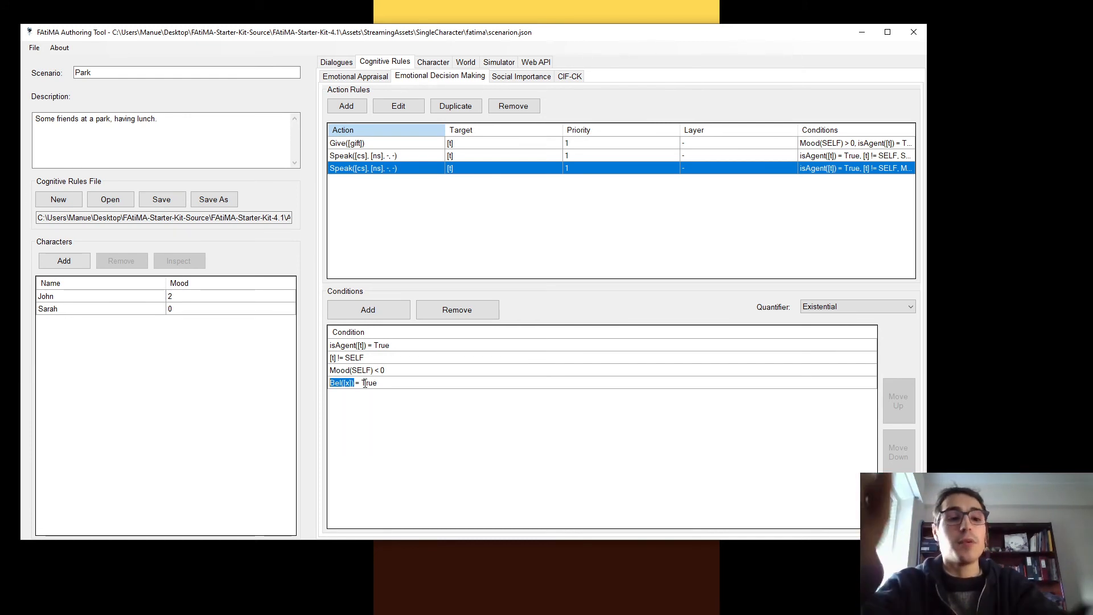
{"action": "type", "text": "ValidDialogue("}
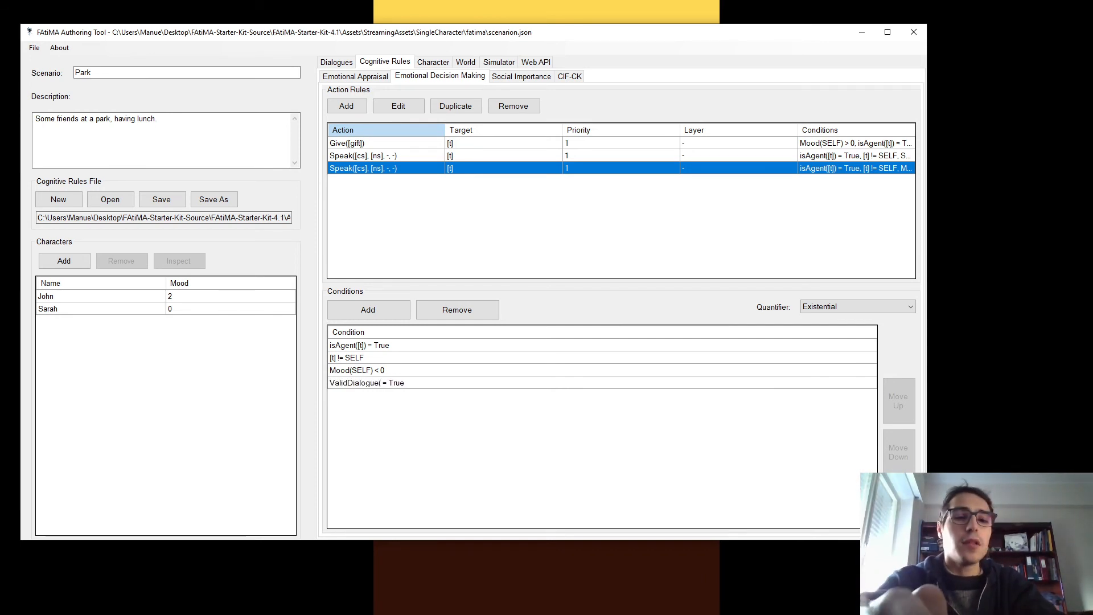
{"action": "type", "text": "[cs"}
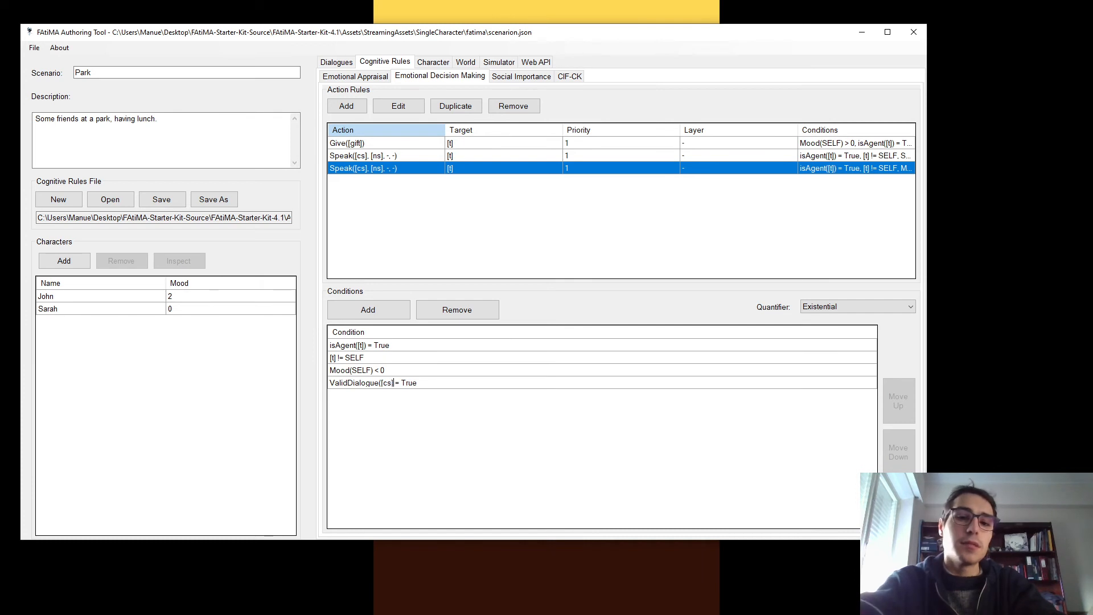
{"action": "type", "text": ", ]ns]"}
{"action": "key", "text": "BackSpace"}
{"action": "key", "text": "BackSpace"}
{"action": "key", "text": "BackSpace"}
{"action": "key", "text": "BackSpace"}
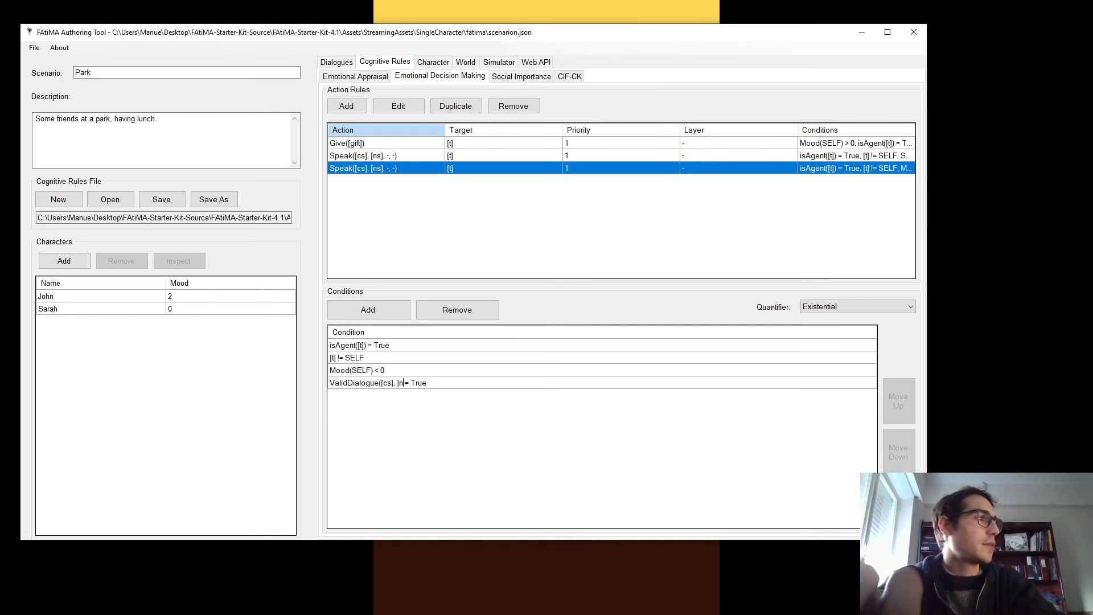
{"action": "type", "text": "[ns], -, -"}
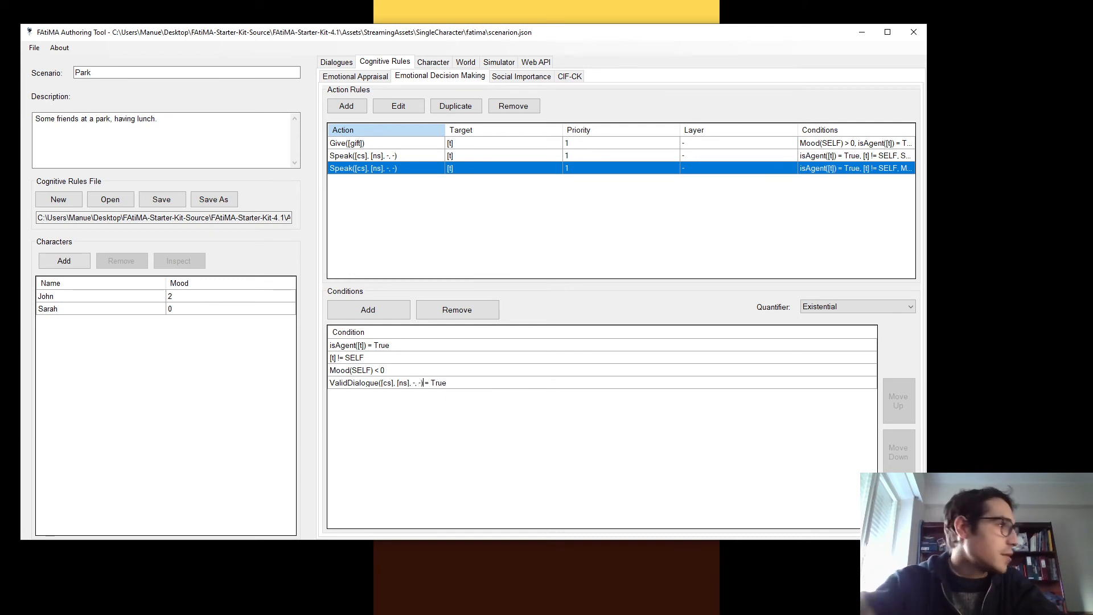
{"action": "key", "text": "Return"}
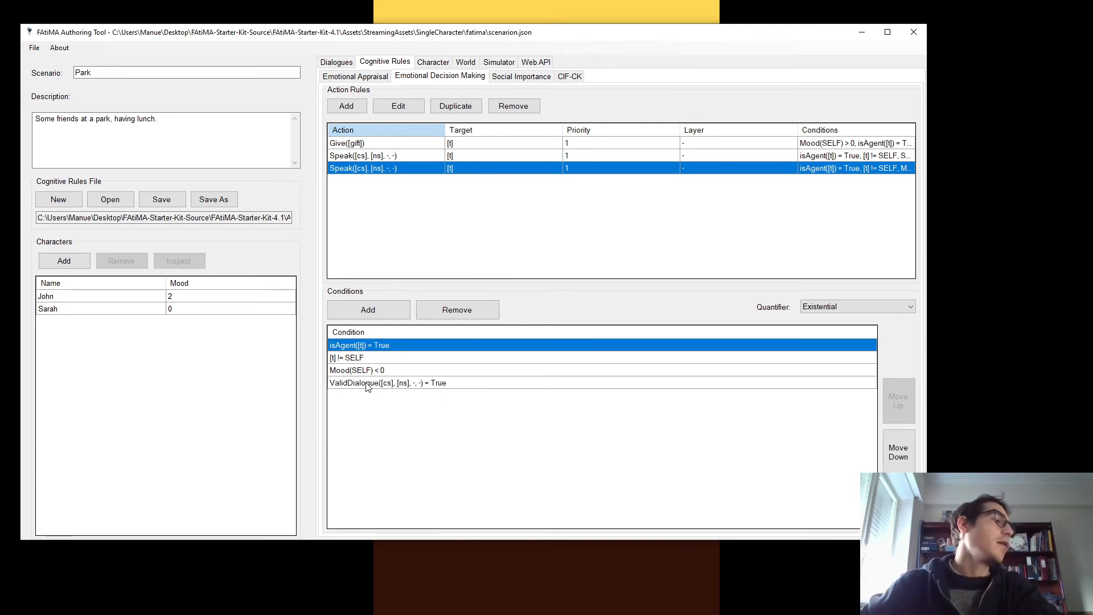
Save the cognitive rules file and the Park scenario.
{"action": "left_click", "coordinate": [161, 200]}
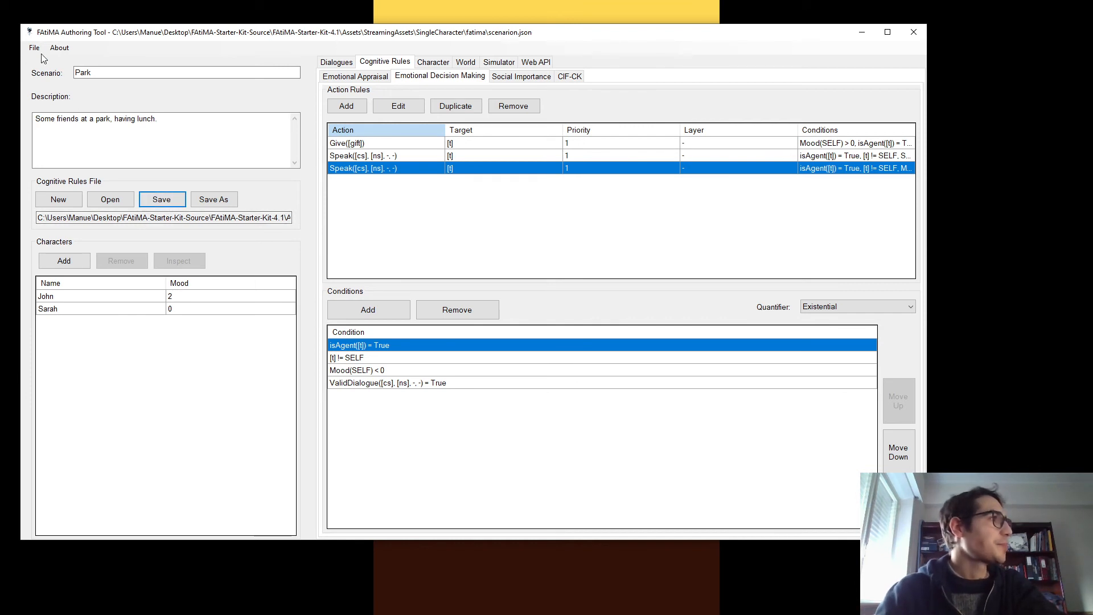
{"action": "left_click", "coordinate": [34, 48]}
{"action": "left_click", "coordinate": [51, 85]}
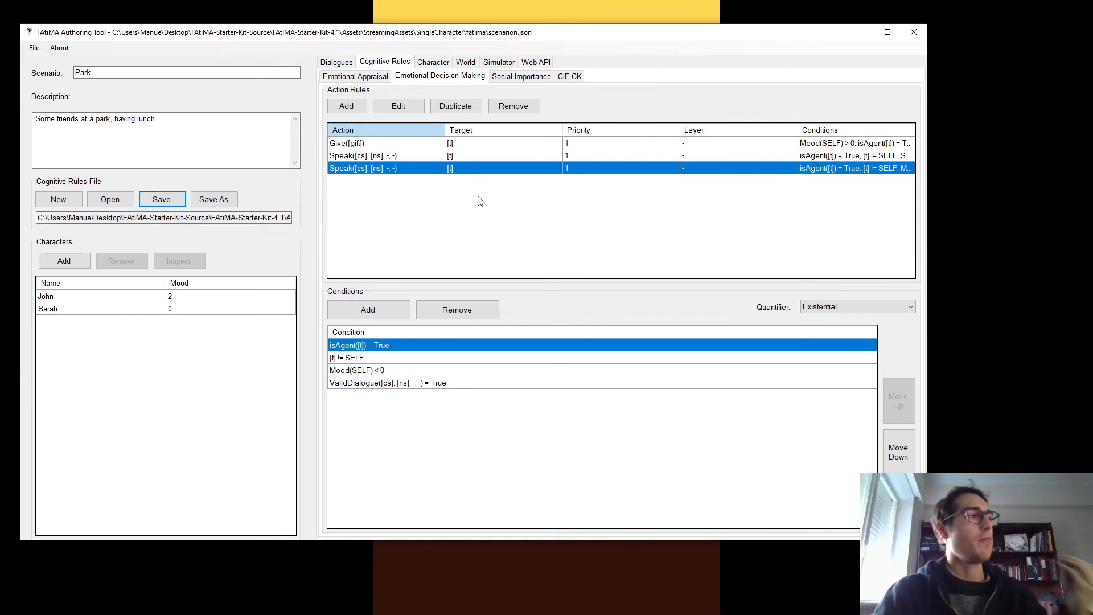
Restart the simulation with the ValidDialogue condition in place and advance it to tick 6.
{"action": "left_click", "coordinate": [405, 387]}
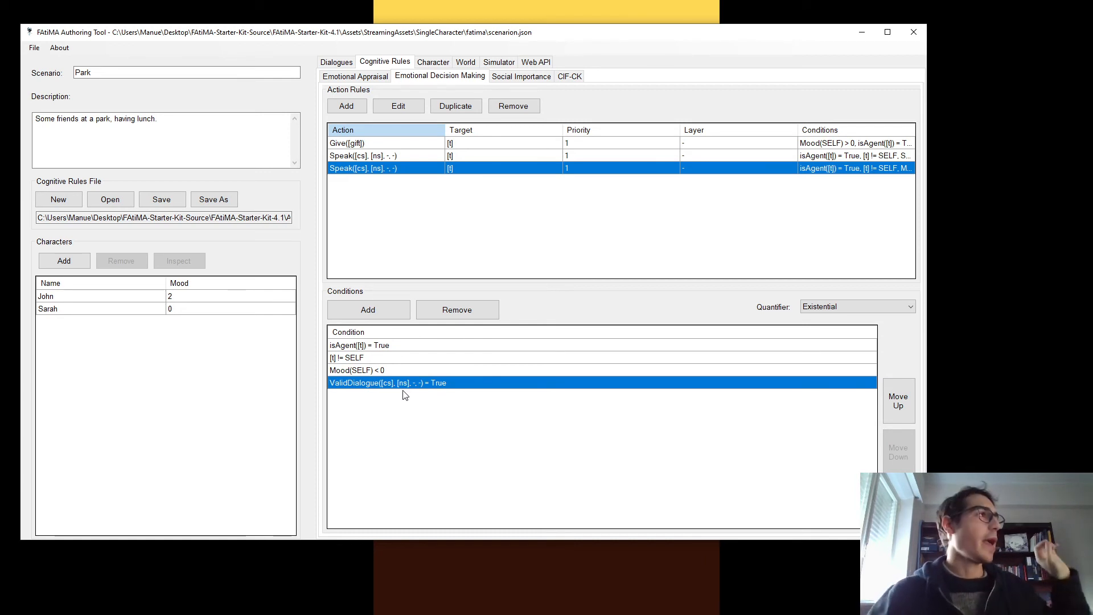
{"action": "left_click", "coordinate": [337, 62]}
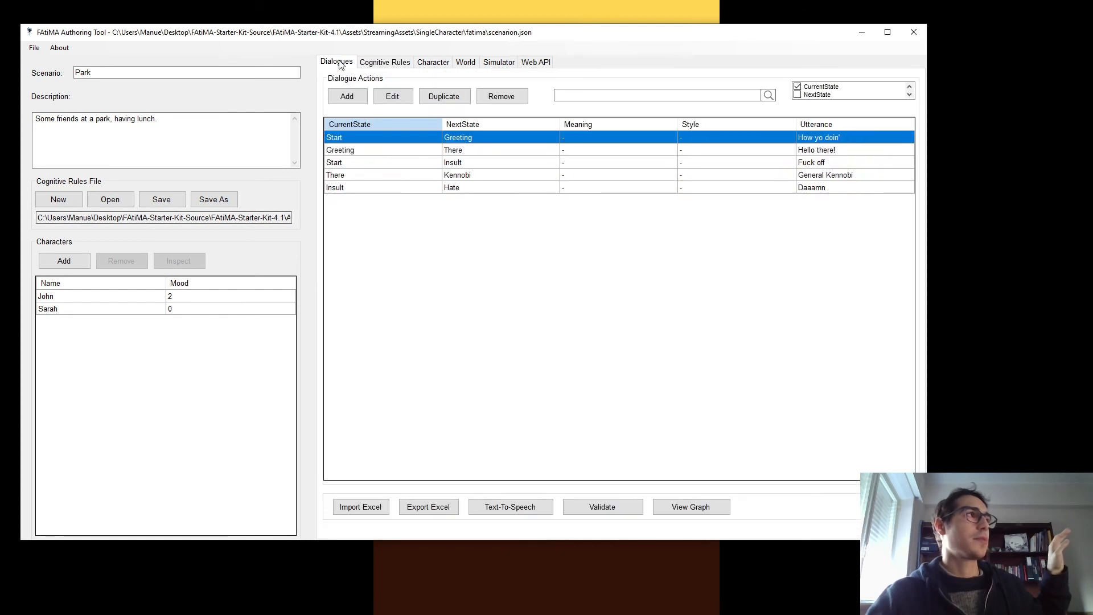
{"action": "left_click", "coordinate": [496, 64]}
{"action": "left_click", "coordinate": [348, 503]}
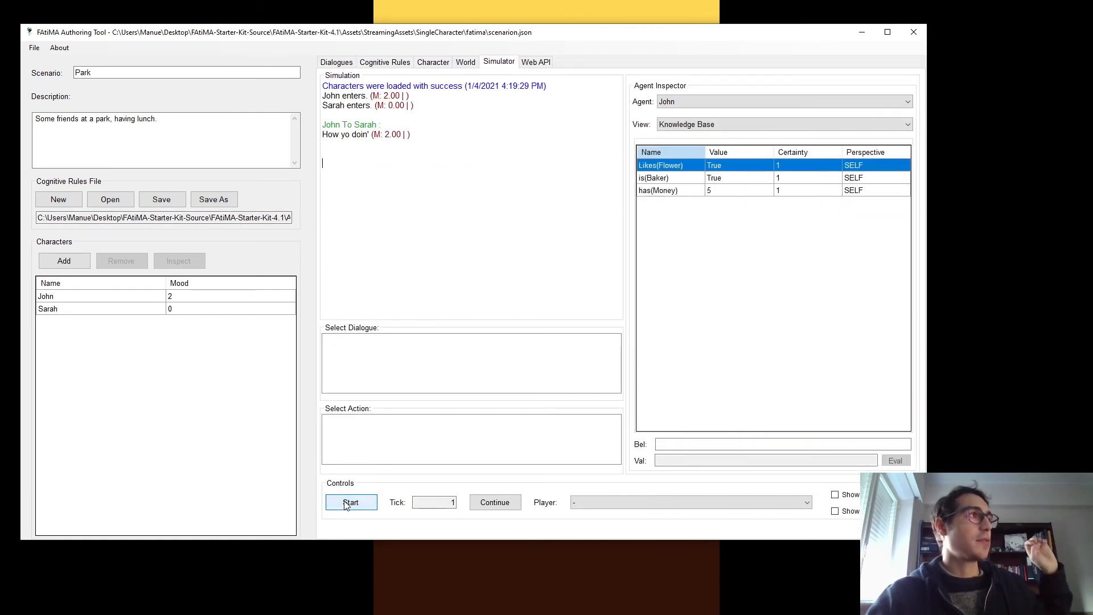
{"action": "left_click", "coordinate": [495, 503]}
{"action": "left_click", "coordinate": [496, 504]}
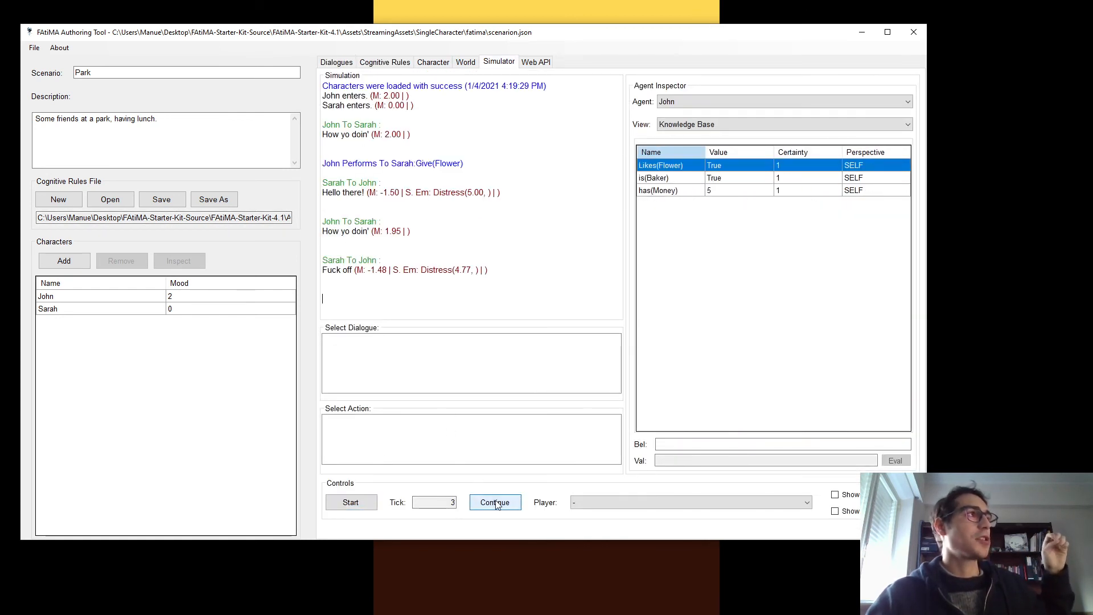
{"action": "left_click", "coordinate": [495, 504]}
{"action": "left_click", "coordinate": [496, 504]}
{"action": "left_click", "coordinate": [496, 505]}
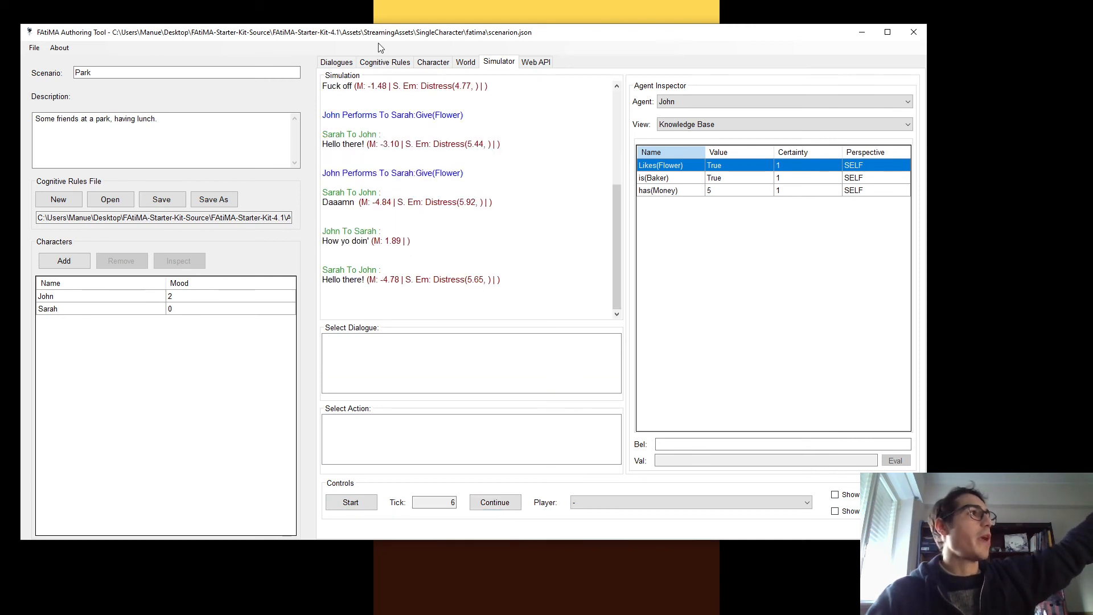
Advance the simulation to tick 14 and compare the spoken lines with the dialogue states and the Speak rule.
{"action": "left_click", "coordinate": [339, 63]}
{"action": "left_click", "coordinate": [487, 66]}
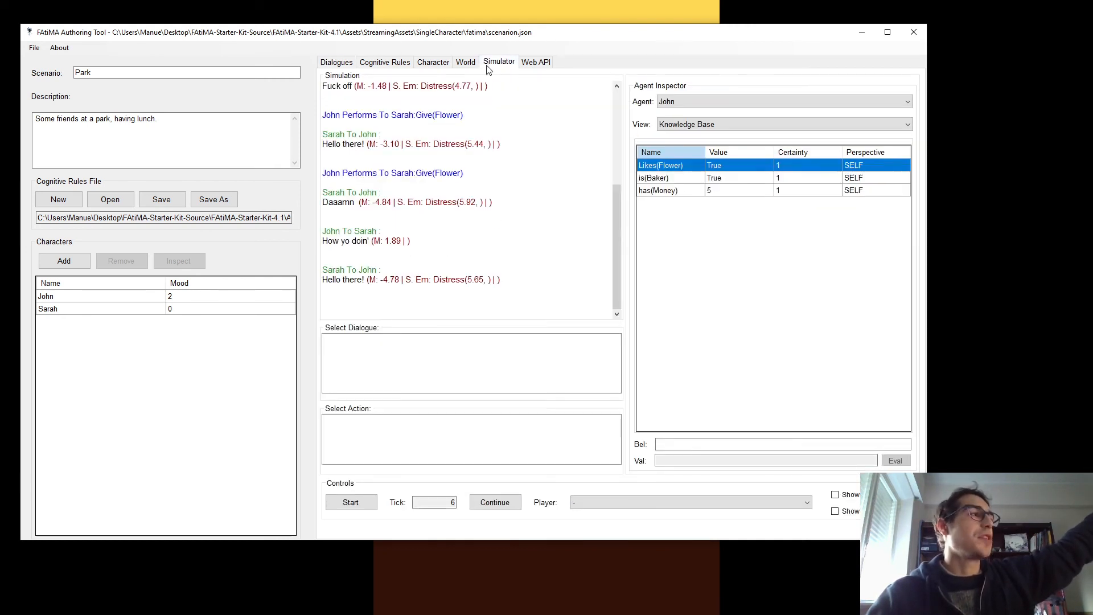
{"action": "left_click", "coordinate": [497, 502]}
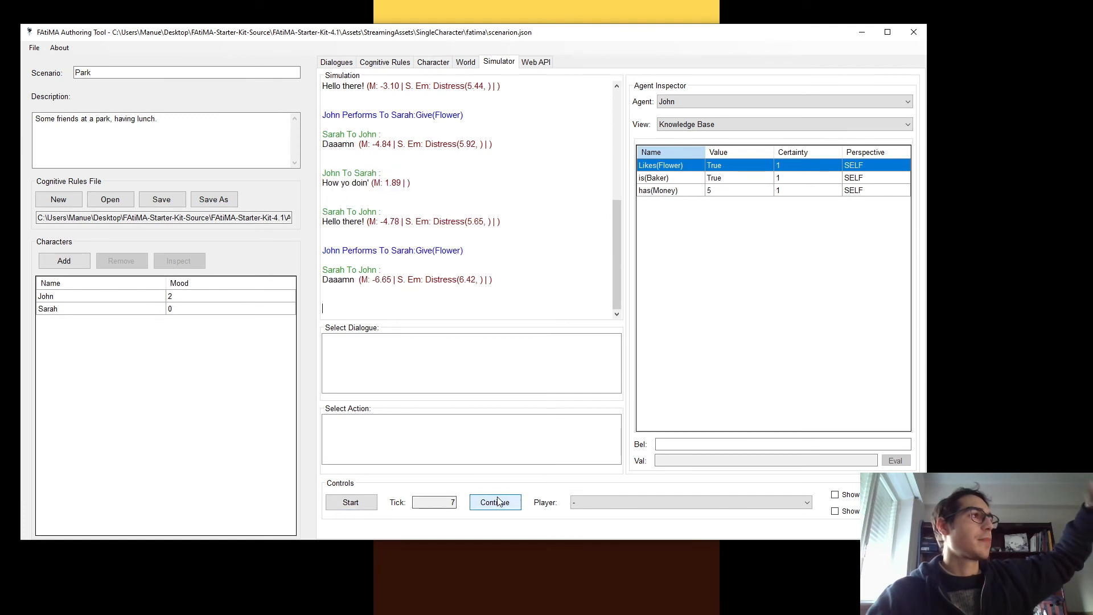
{"action": "left_click", "coordinate": [496, 502]}
{"action": "left_click", "coordinate": [495, 502]}
{"action": "left_click", "coordinate": [495, 502]}
{"action": "left_click", "coordinate": [496, 502]}
{"action": "left_click", "coordinate": [496, 502]}
{"action": "left_click", "coordinate": [496, 502]}
{"action": "left_click", "coordinate": [496, 502]}
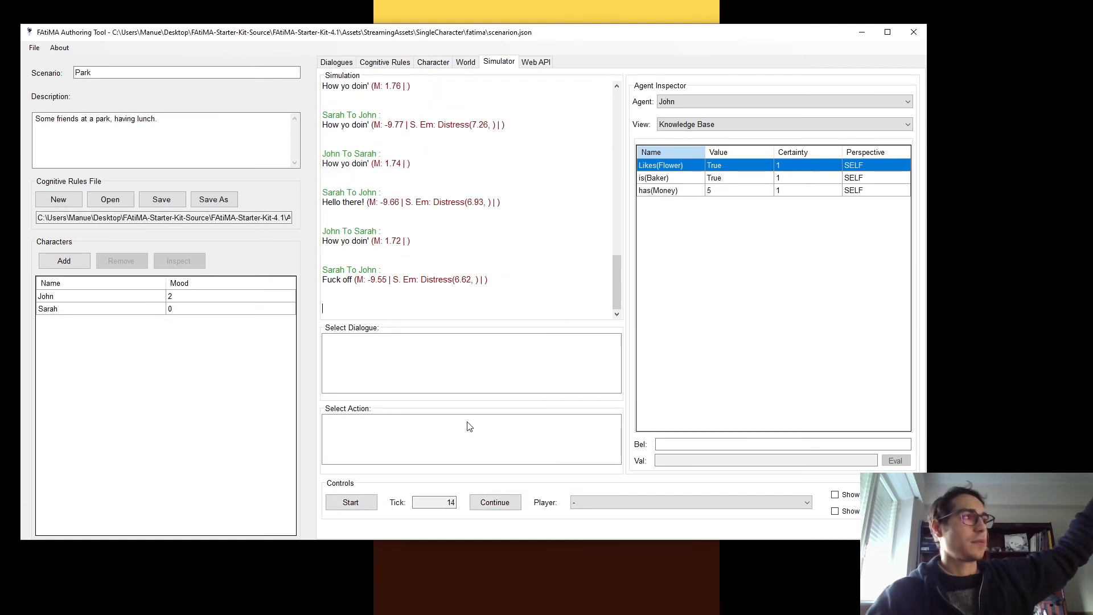
{"action": "left_click", "coordinate": [347, 64]}
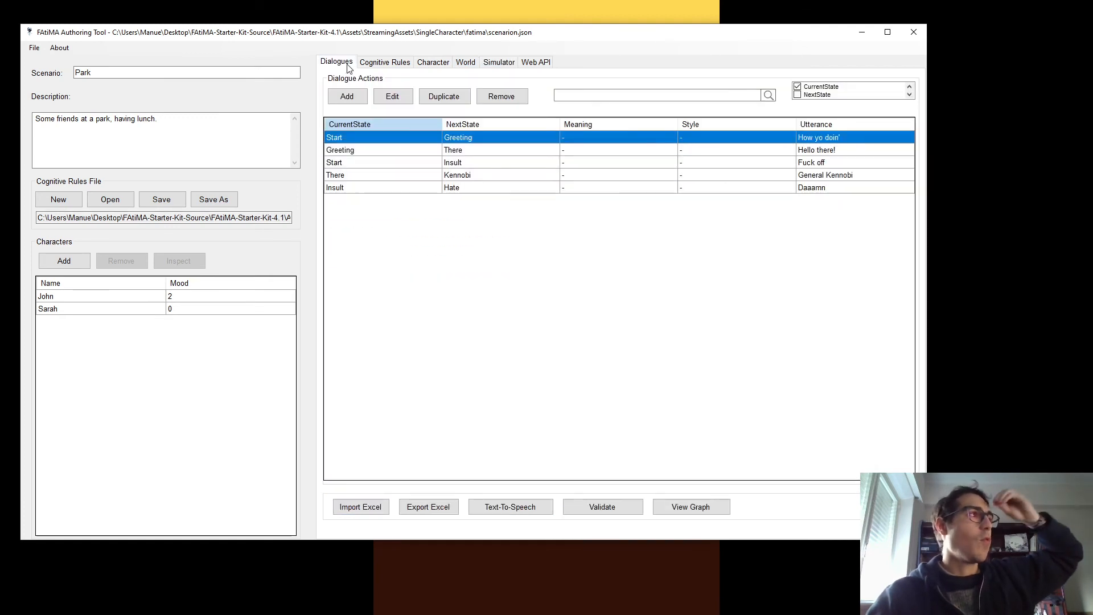
{"action": "left_click", "coordinate": [384, 65]}
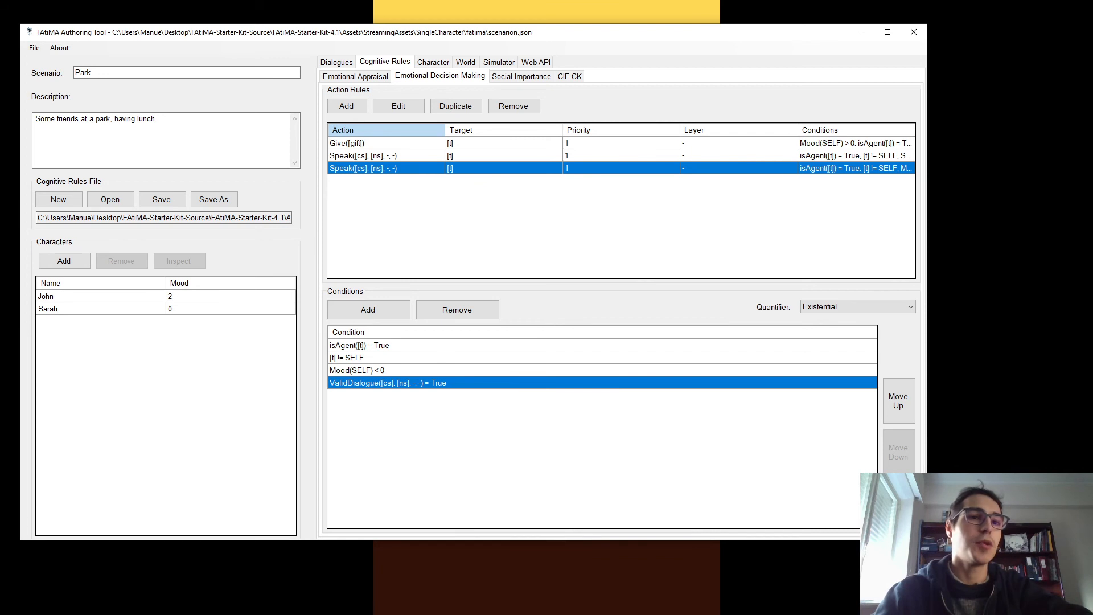
Look up the DialogueState belief on the "Keeping Beliefs in check" slide in Google Slides and return to the FAtiMA Authoring Tool.
{"action": "key", "text": "alt+Tab"}
{"action": "left_click", "coordinate": [63, 475]}
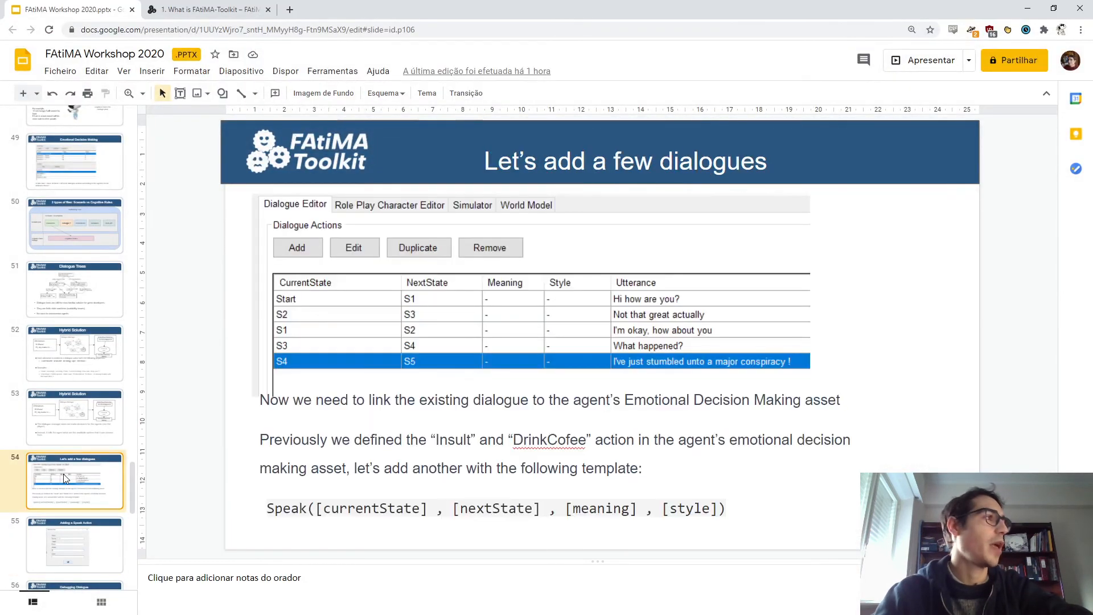
{"action": "left_click", "coordinate": [77, 550]}
{"action": "scroll", "coordinate": [76, 550], "scroll_direction": "down", "scroll_amount": 2}
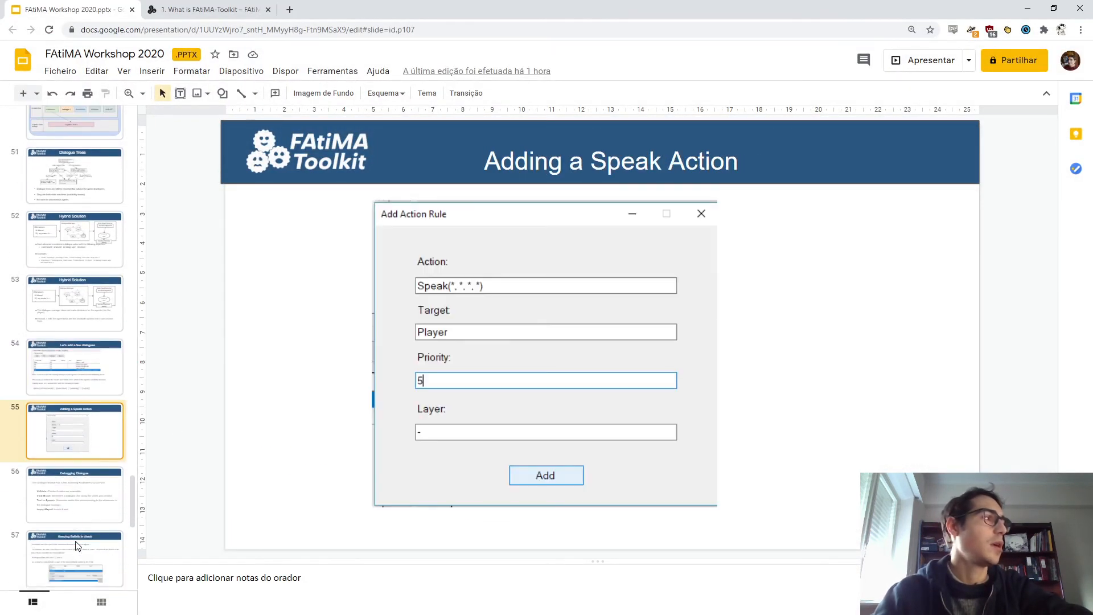
{"action": "left_click", "coordinate": [66, 513]}
{"action": "left_click", "coordinate": [80, 548]}
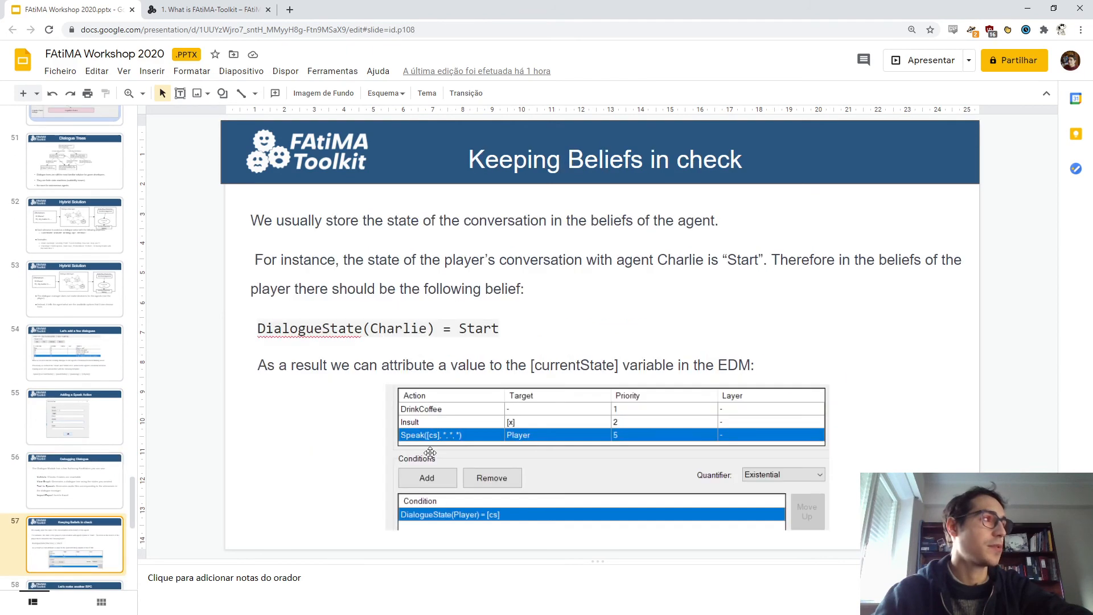
{"action": "triple_click", "coordinate": [324, 337]}
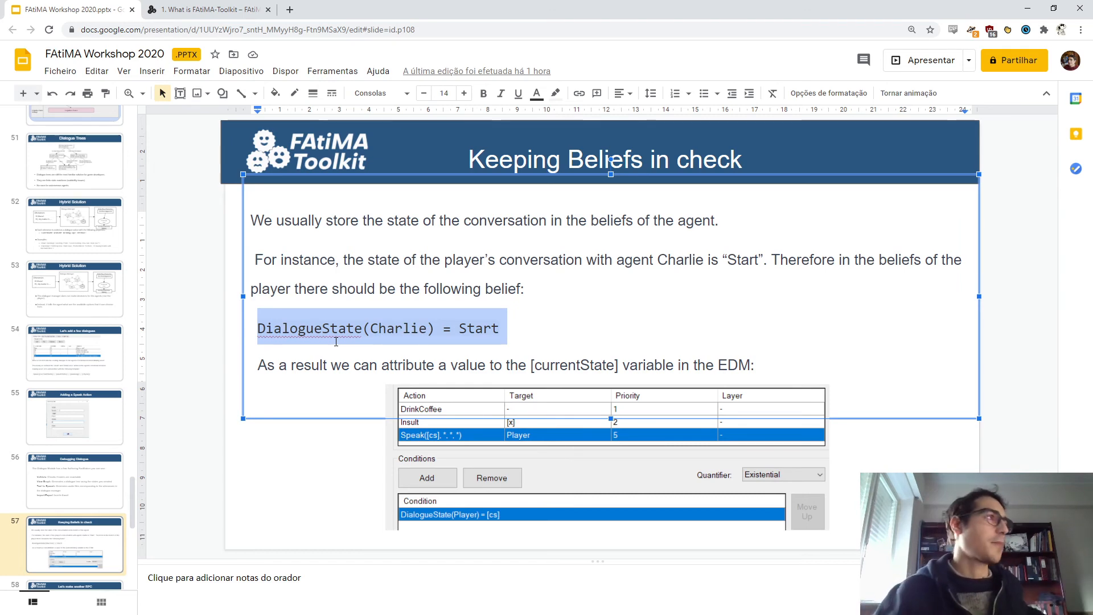
{"action": "left_click", "coordinate": [1031, 6]}
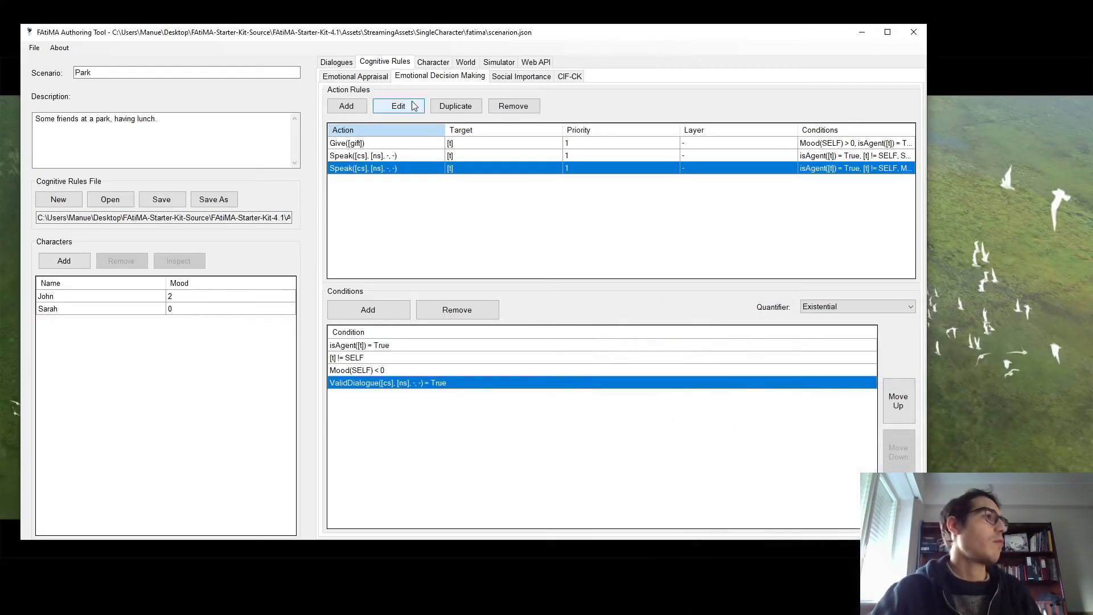
{"action": "left_click_drag", "start_coordinate": [615, 40], "coordinate": [654, 42]}
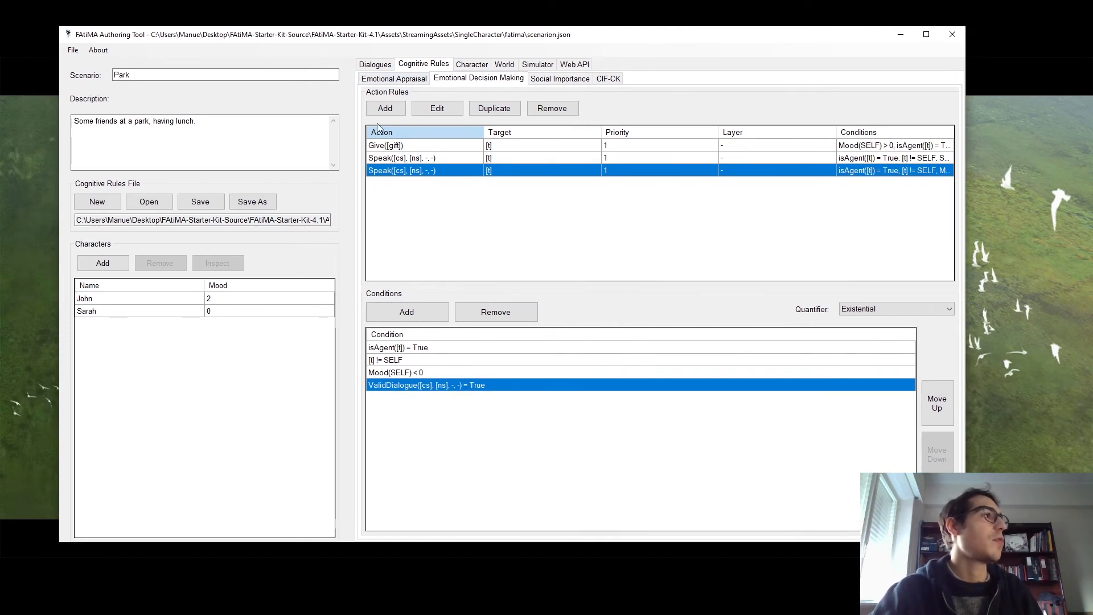
Add the belief DialogueState(Sarah) with value Start, perspective SELF and certainty 1 to John's knowledge base.
{"action": "left_click", "coordinate": [108, 299]}
{"action": "left_click", "coordinate": [462, 134]}
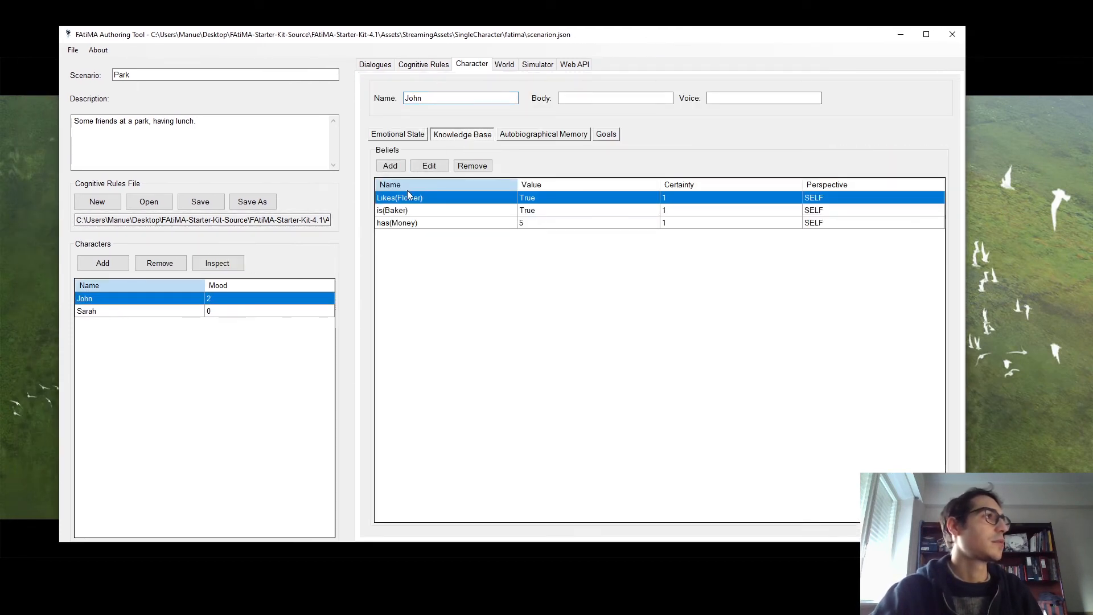
{"action": "left_click", "coordinate": [390, 165]}
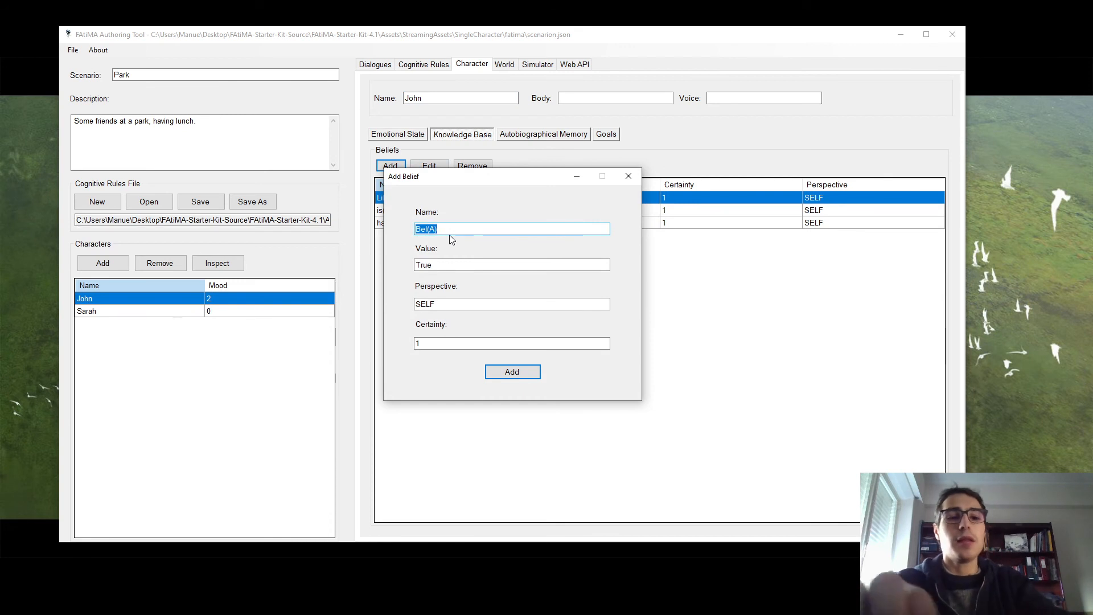
{"action": "type", "text": "DialogueS"}
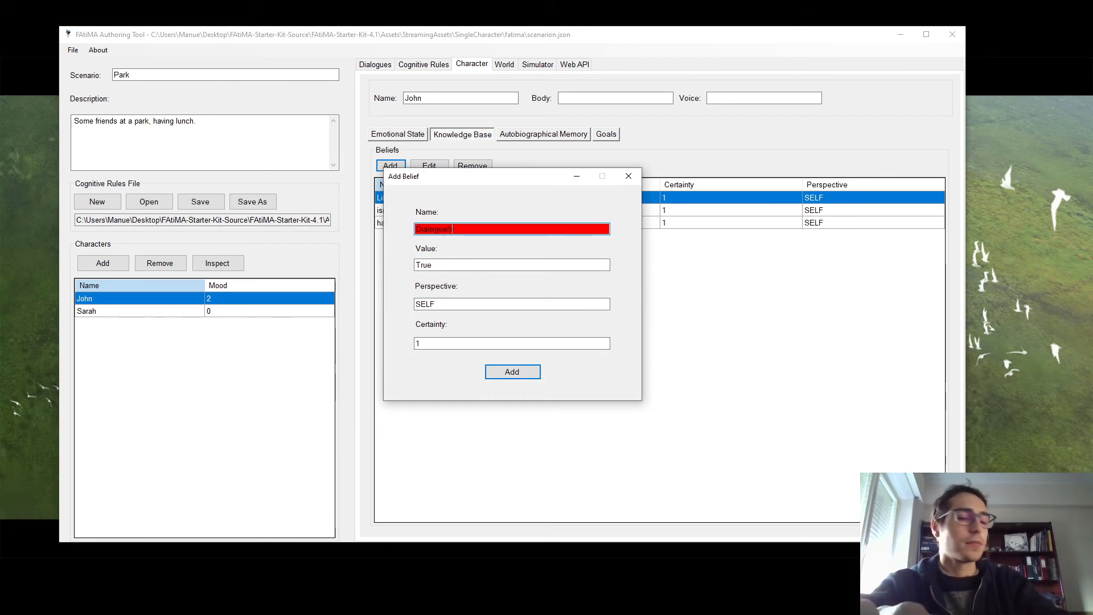
{"action": "type", "text": "tate"}
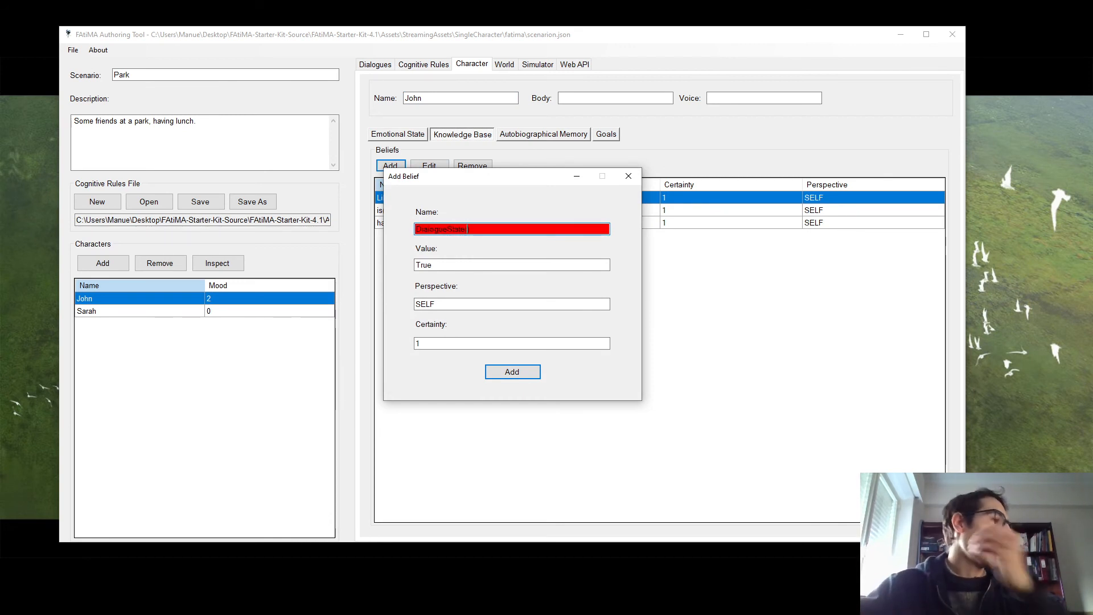
{"action": "type", "text": "("}
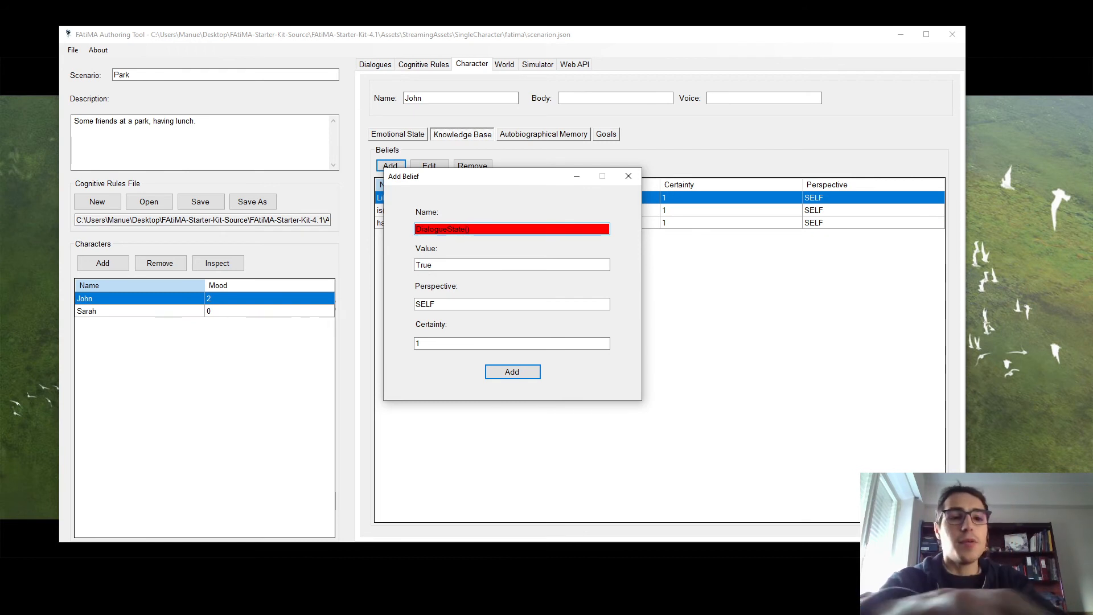
{"action": "type", "text": "Sraha"}
{"action": "key", "text": "BackSpace"}
{"action": "key", "text": "BackSpace"}
{"action": "key", "text": "BackSpace"}
{"action": "key", "text": "BackSpace"}
{"action": "type", "text": "arah"}
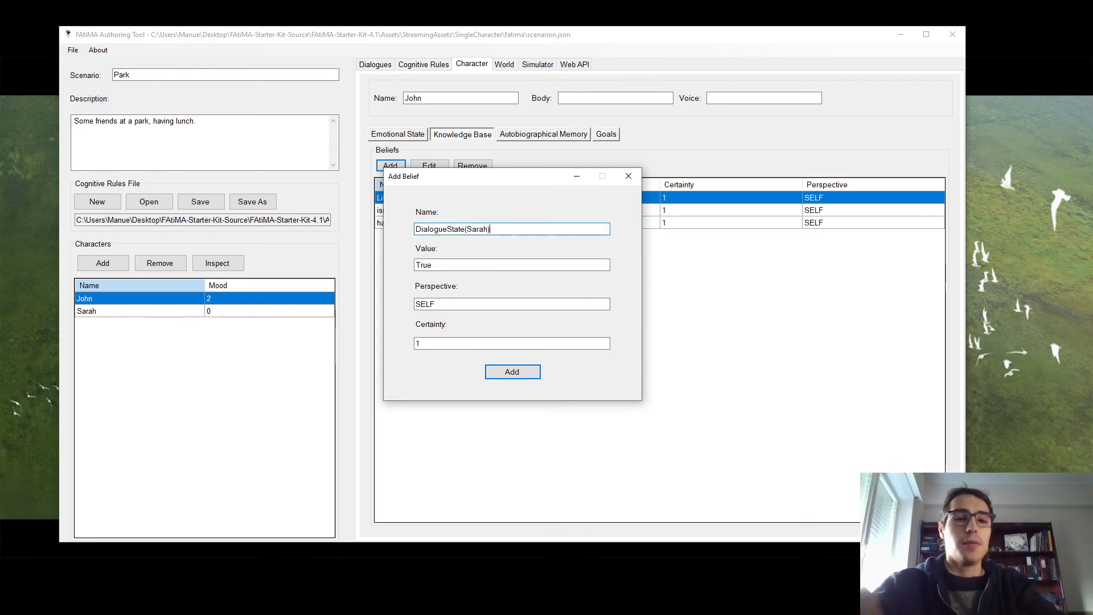
{"action": "type", "text": ")"}
{"action": "key", "text": "Tab"}
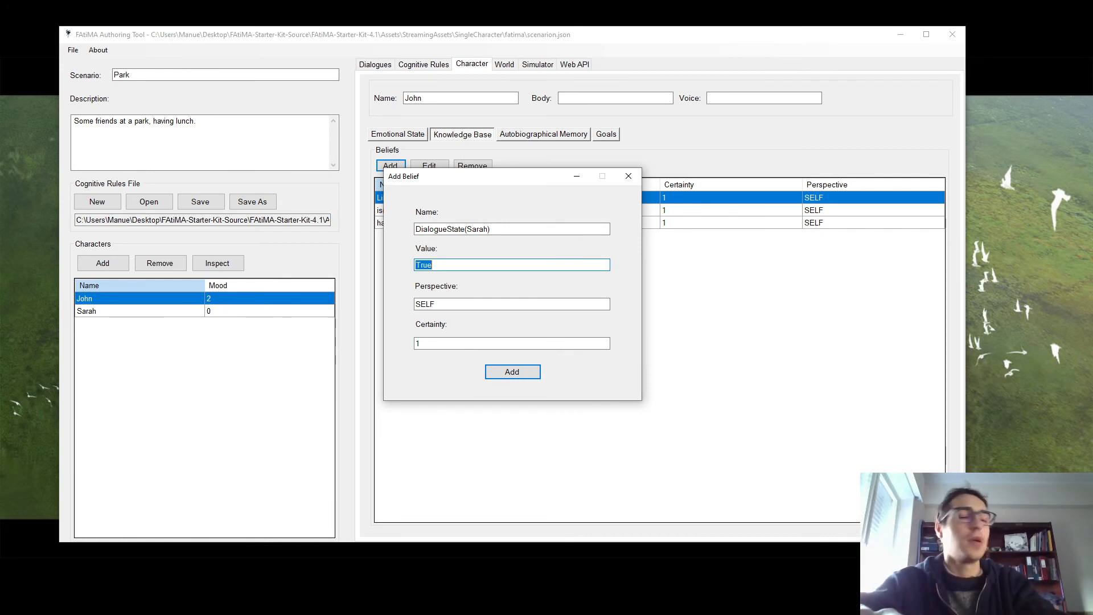
{"action": "type", "text": "Start"}
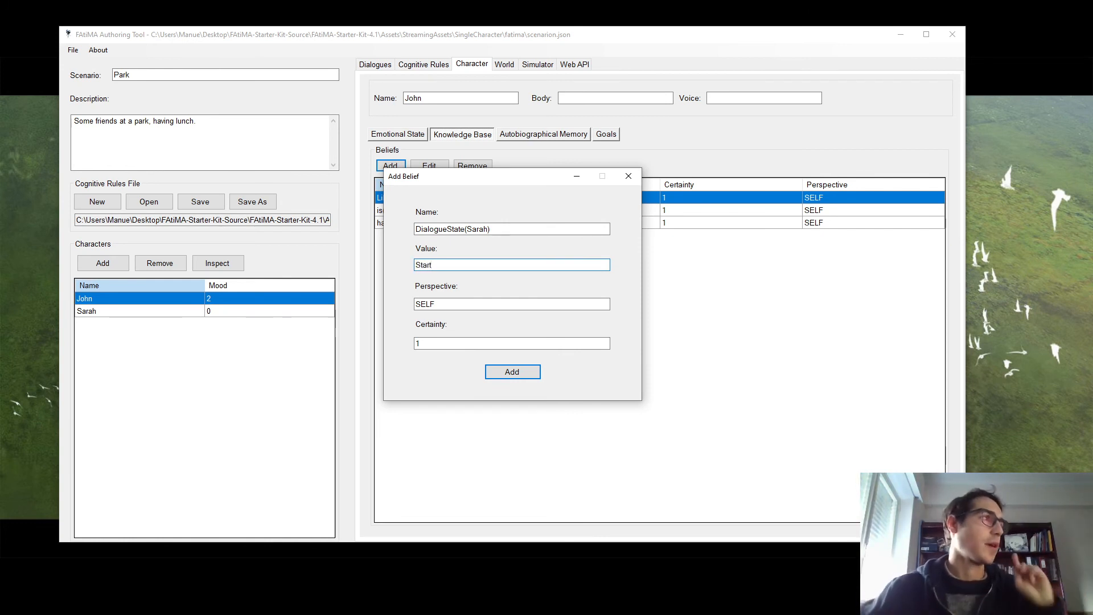
{"action": "left_click", "coordinate": [510, 373]}
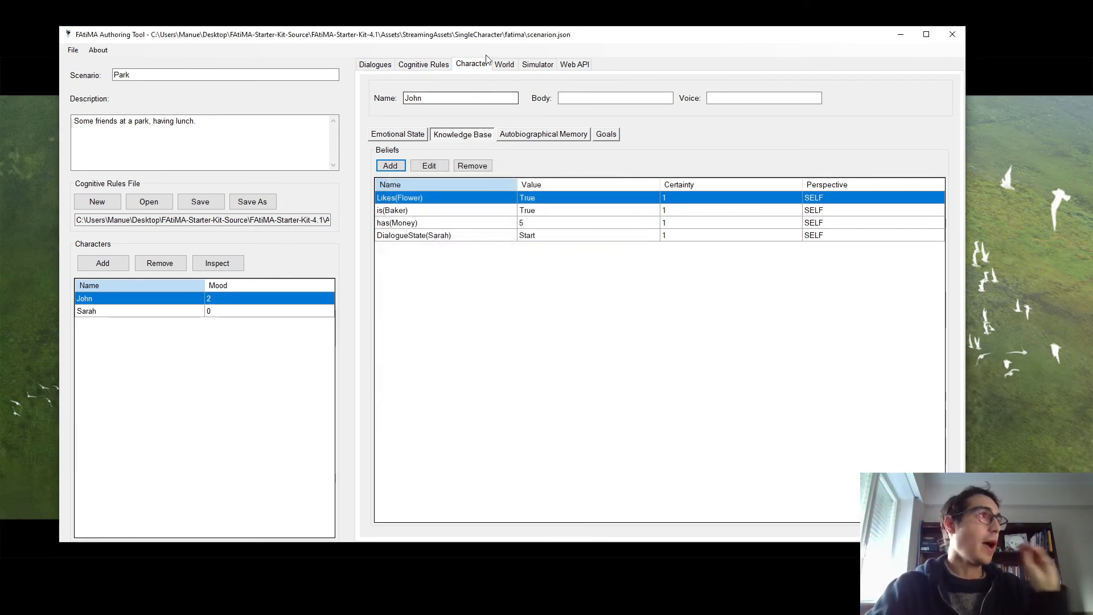
Add a new condition to the last Speak rule and place it directly above the ValidDialogue condition.
{"action": "left_click", "coordinate": [426, 68]}
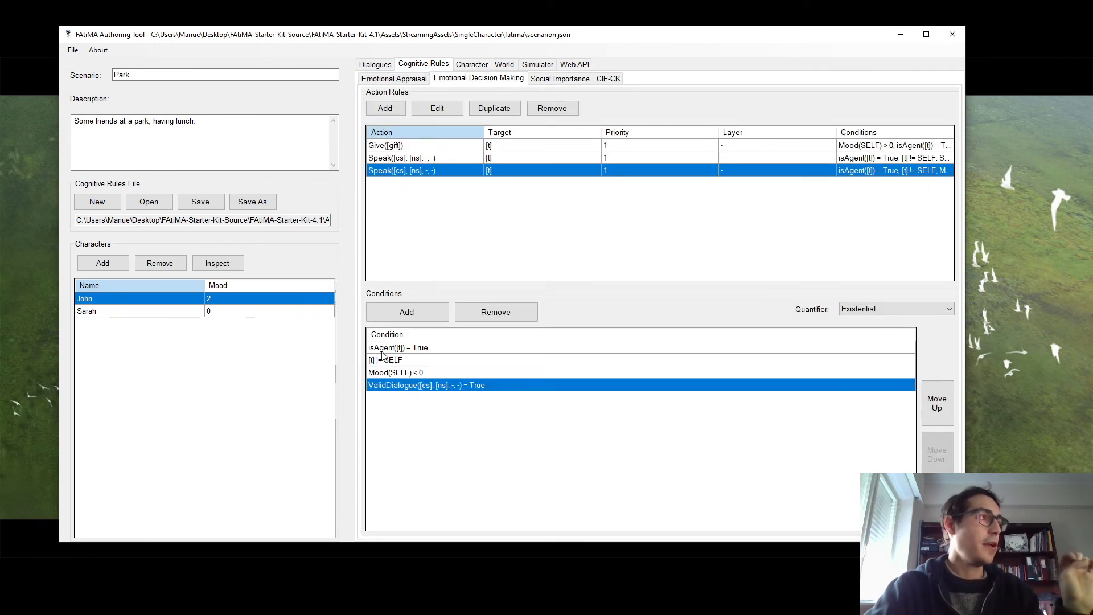
{"action": "left_click", "coordinate": [414, 314]}
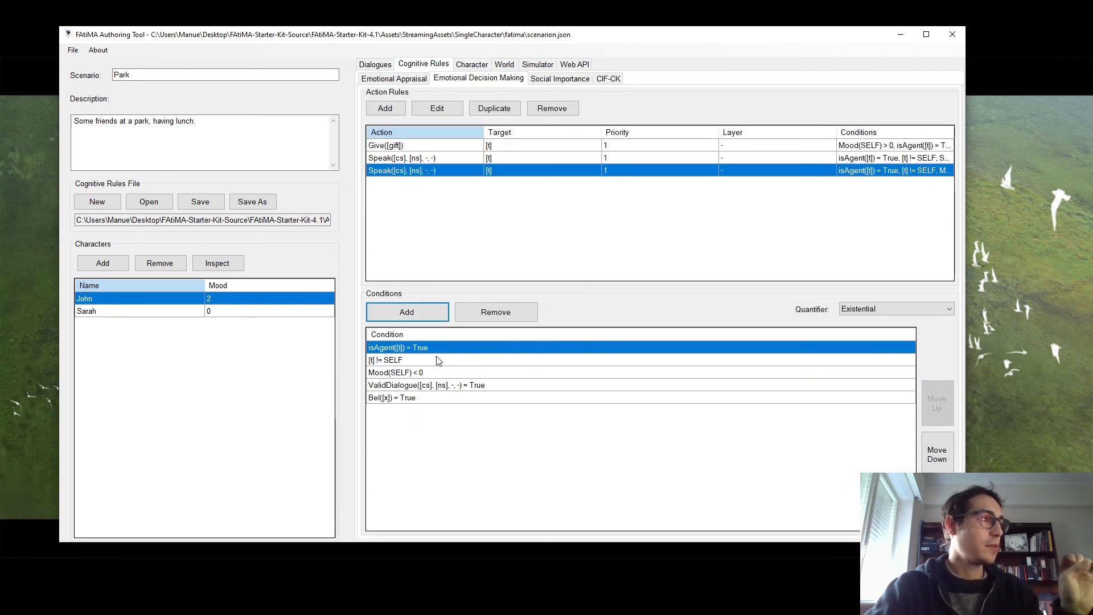
{"action": "left_click", "coordinate": [435, 374]}
{"action": "left_click", "coordinate": [432, 398]}
{"action": "left_click", "coordinate": [937, 403]}
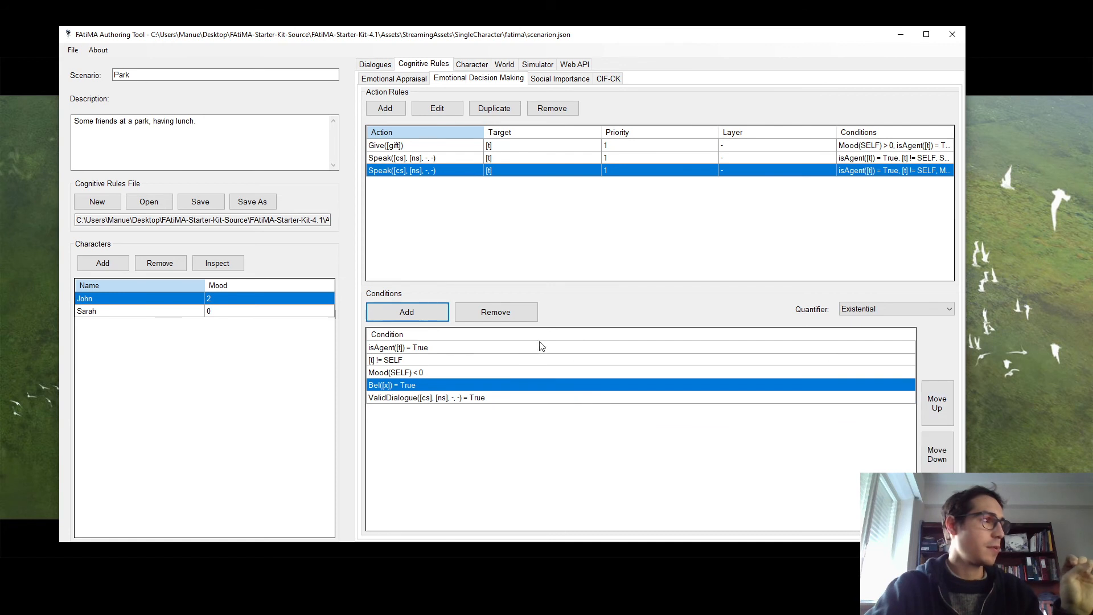
Replace the new Bel([x]) = True condition with one that matches the dialogue state: [cs] = DialogueState([t]).
{"action": "left_click", "coordinate": [423, 386]}
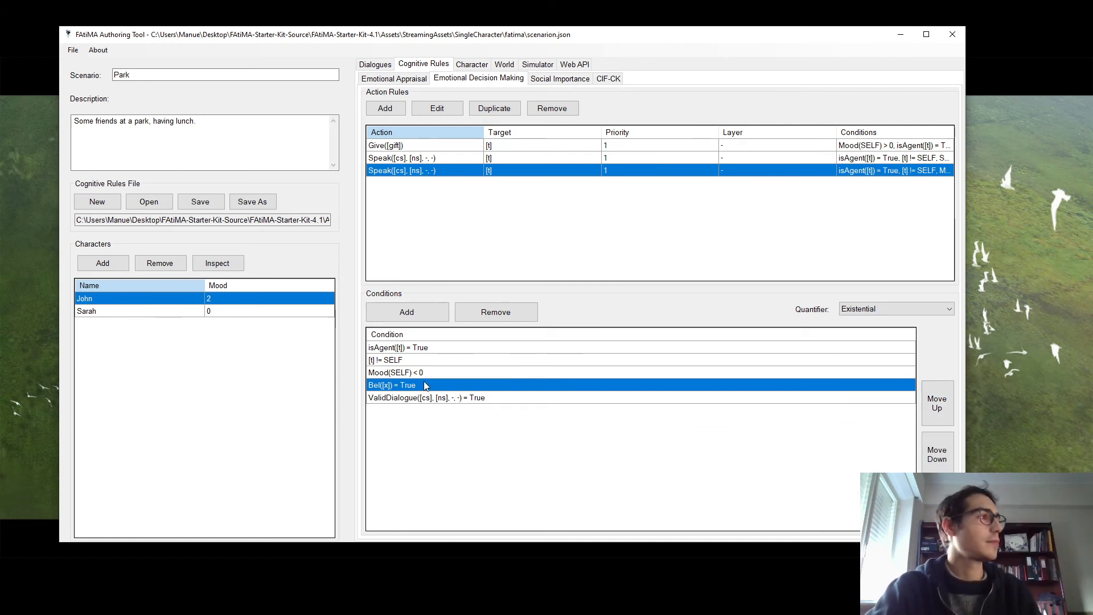
{"action": "left_click", "coordinate": [433, 390]}
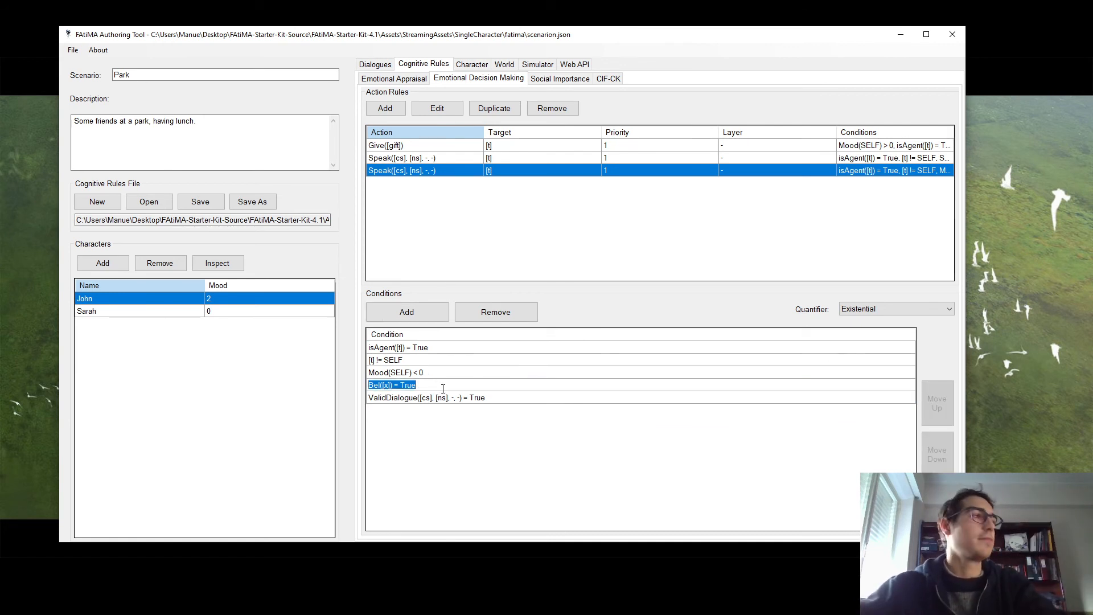
{"action": "type", "text": "S"}
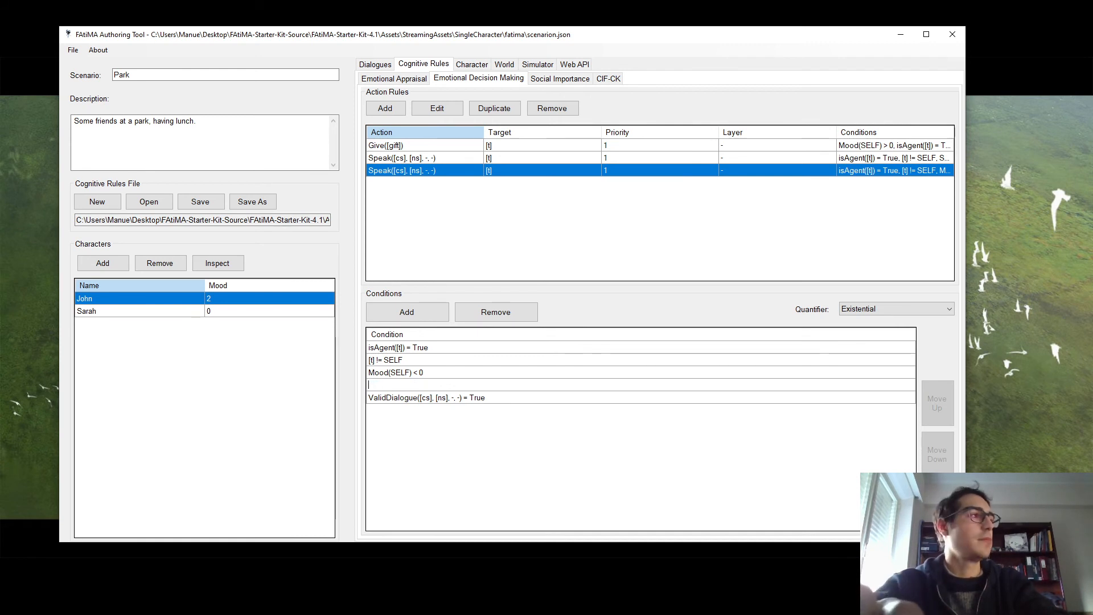
{"action": "type", "text": "d"}
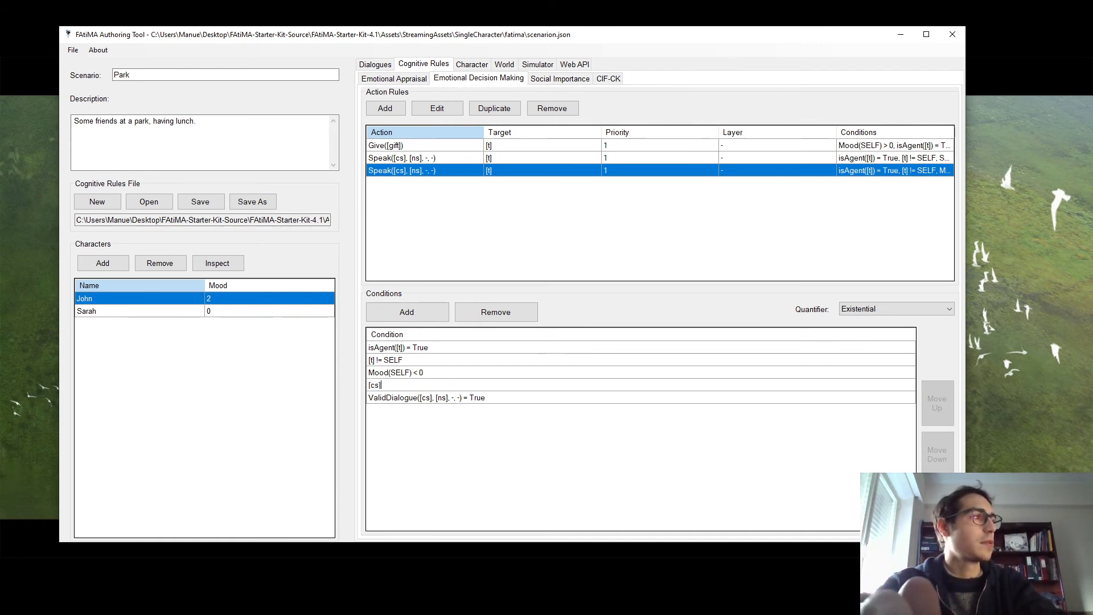
{"action": "type", "text": "[cs] =Dialogu"}
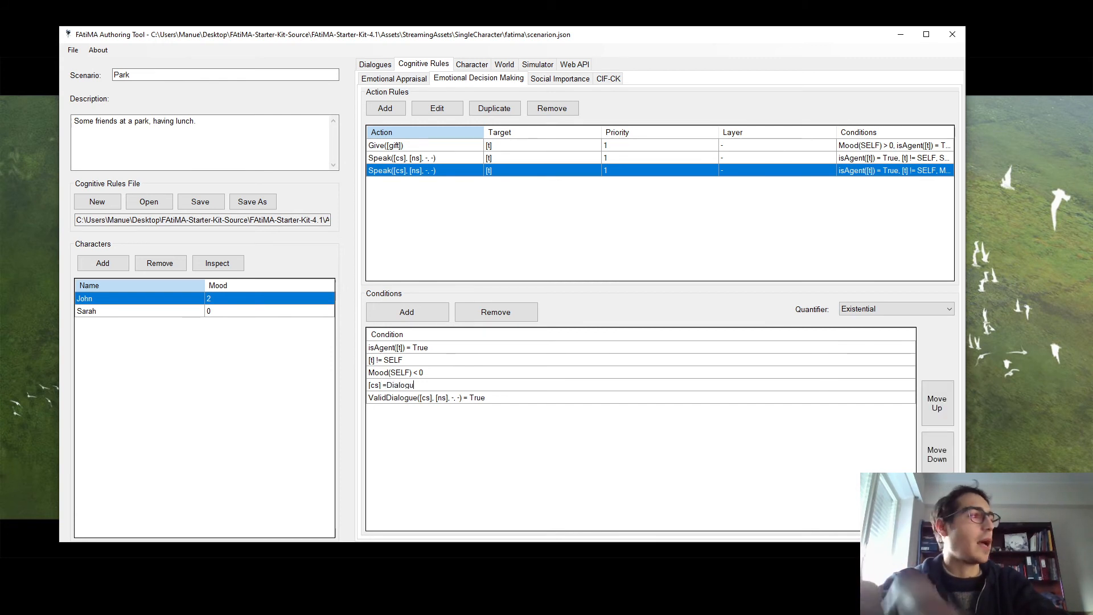
{"action": "type", "text": "eState("}
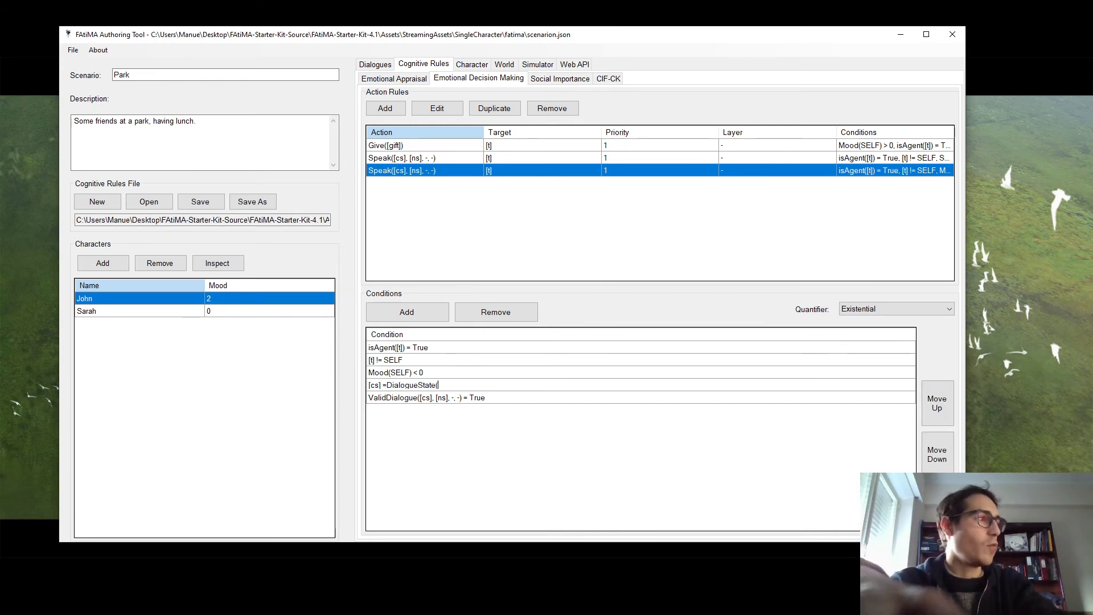
{"action": "type", "text": ")"}
{"action": "key", "text": "Return"}
Save the cognitive rules file and the Park scenario with the DialogueState condition.
{"action": "left_click", "coordinate": [200, 202]}
{"action": "left_click", "coordinate": [73, 50]}
{"action": "type", "text": "([t]"}
{"action": "left_click", "coordinate": [83, 89]}
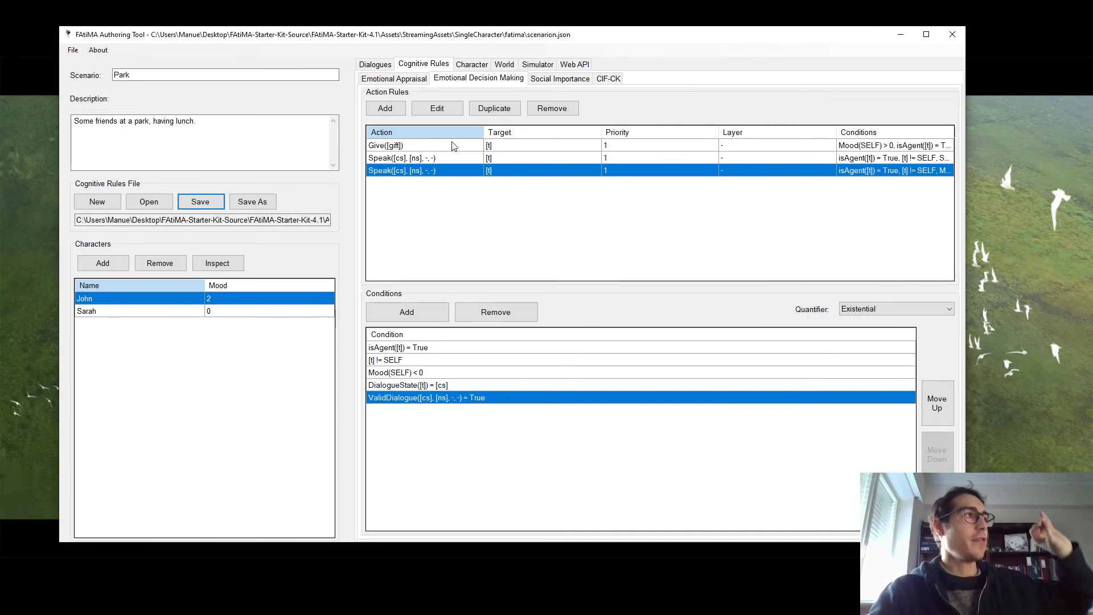
Compare the Speak rule's DialogueState([t]) = [cs] condition with John's DialogueState(Sarah) belief.
{"action": "left_click", "coordinate": [447, 387]}
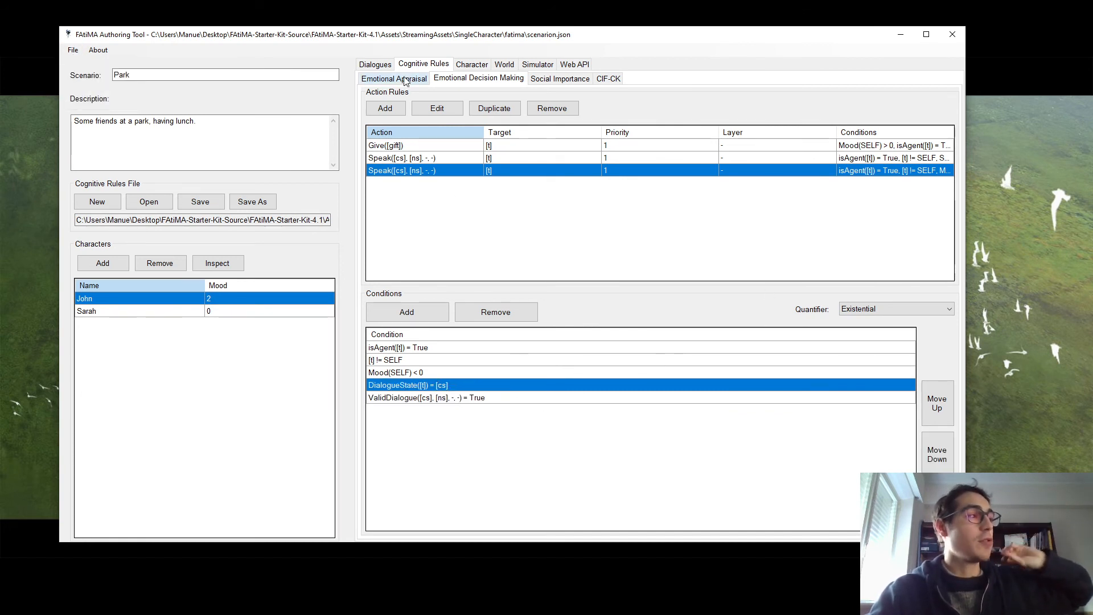
{"action": "left_click", "coordinate": [389, 65]}
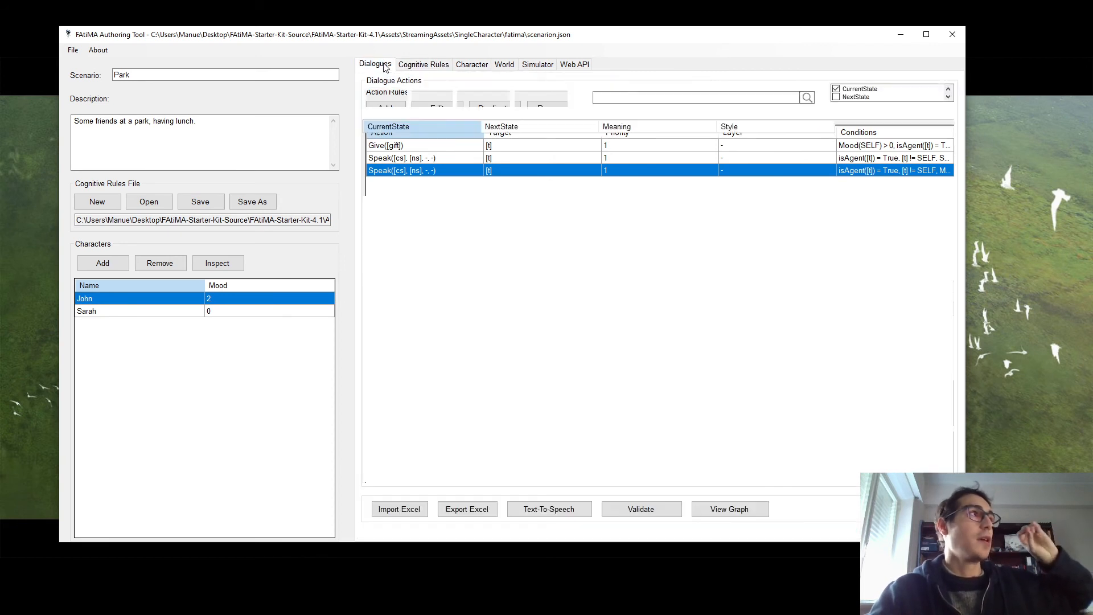
{"action": "left_click", "coordinate": [441, 64]}
{"action": "left_click", "coordinate": [474, 64]}
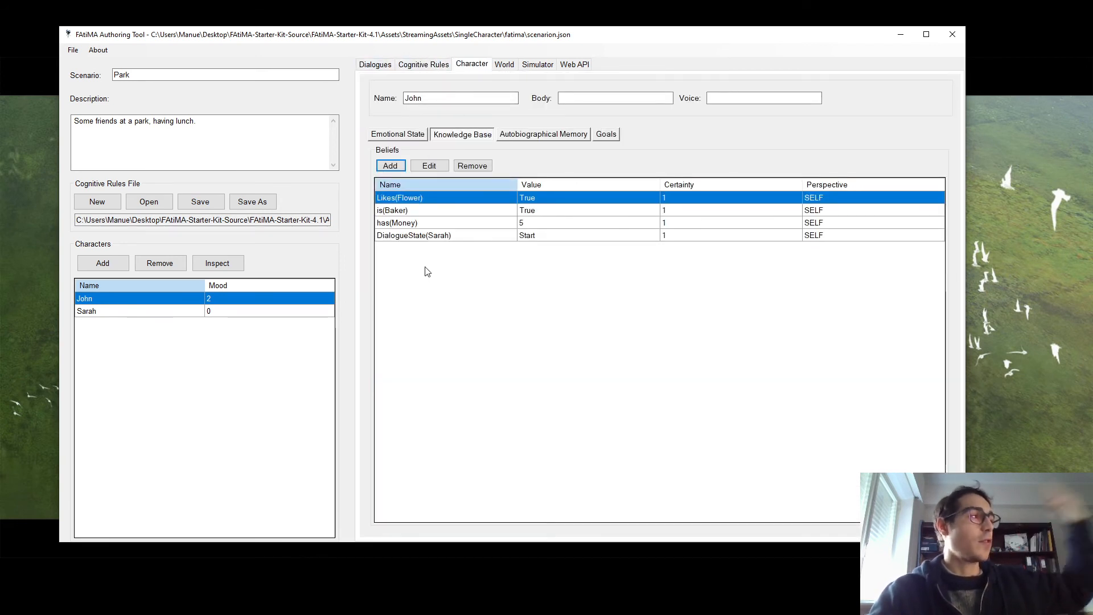
{"action": "left_click", "coordinate": [433, 235]}
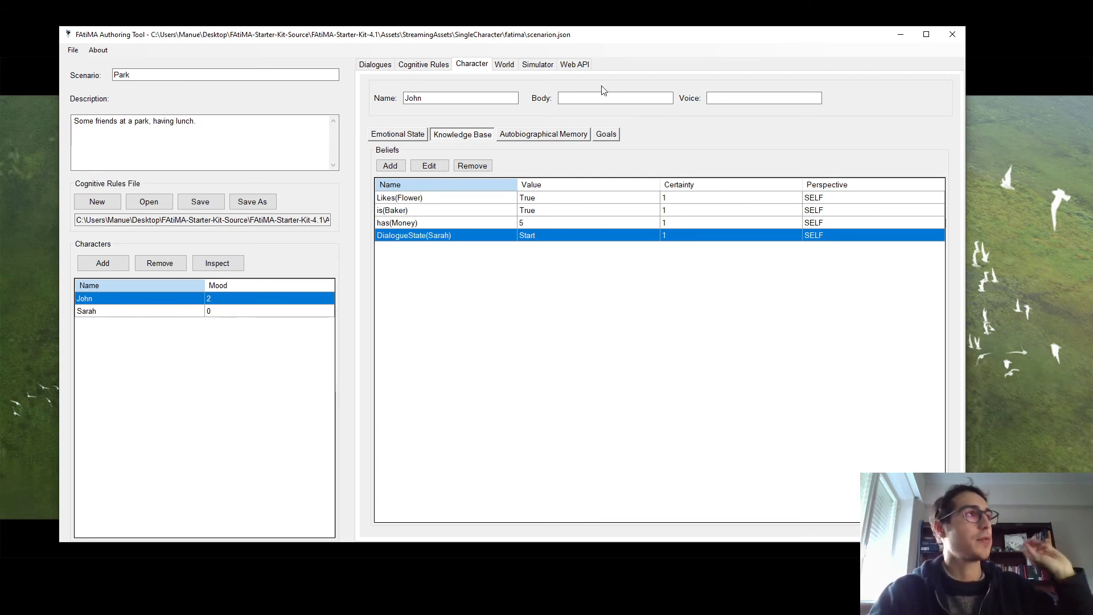
Restart the simulation, advance it to tick 3 and inspect Sarah's knowledge base.
{"action": "left_click", "coordinate": [517, 68]}
{"action": "left_click", "coordinate": [535, 66]}
{"action": "left_click", "coordinate": [389, 504]}
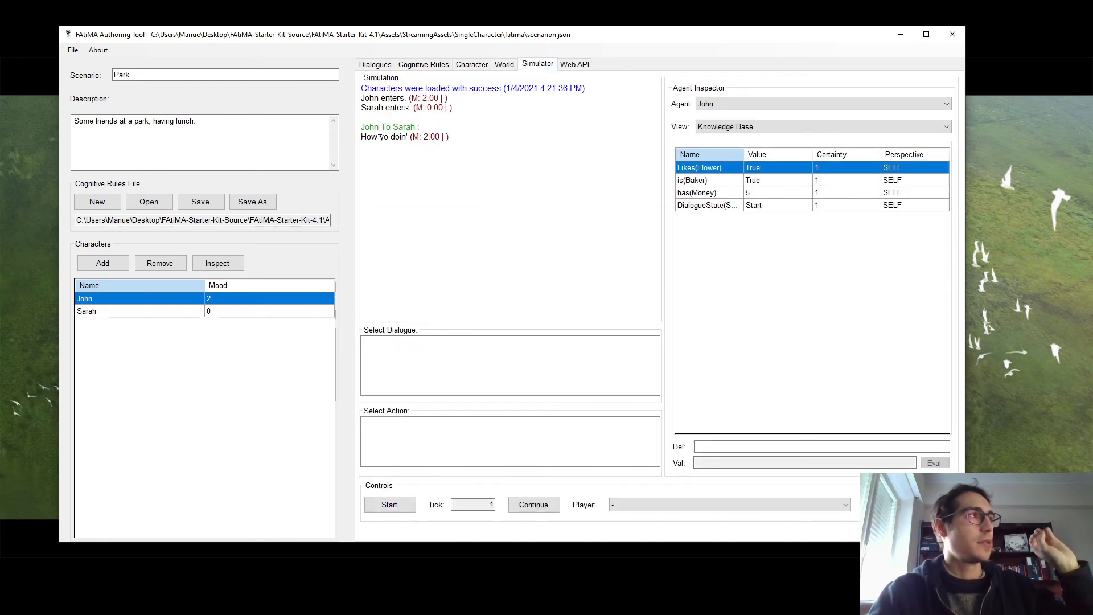
{"action": "left_click", "coordinate": [532, 505]}
{"action": "left_click", "coordinate": [540, 507]}
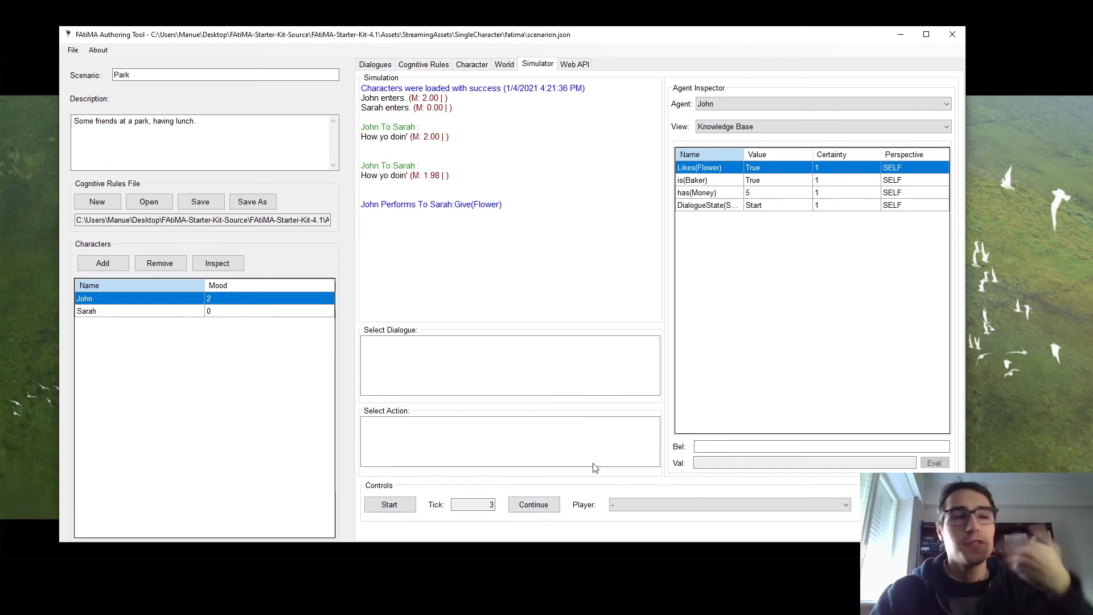
{"action": "left_click", "coordinate": [733, 102]}
{"action": "left_click", "coordinate": [732, 118]}
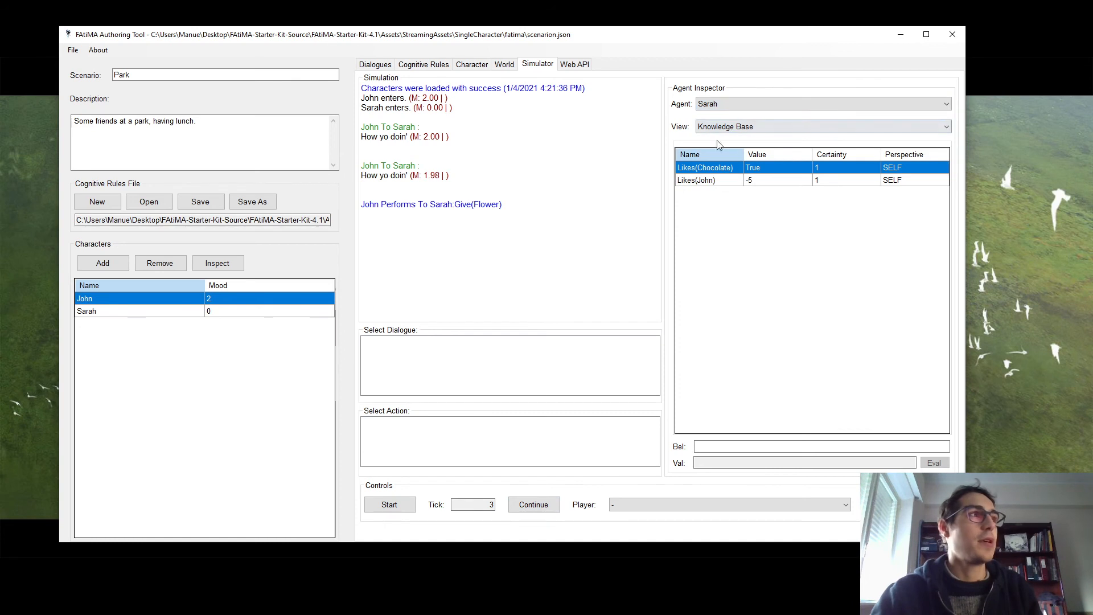
Review the Speak rule's conditions, the world actions and John's beliefs, then return to the emotional decision-making rules.
{"action": "left_click", "coordinate": [401, 69]}
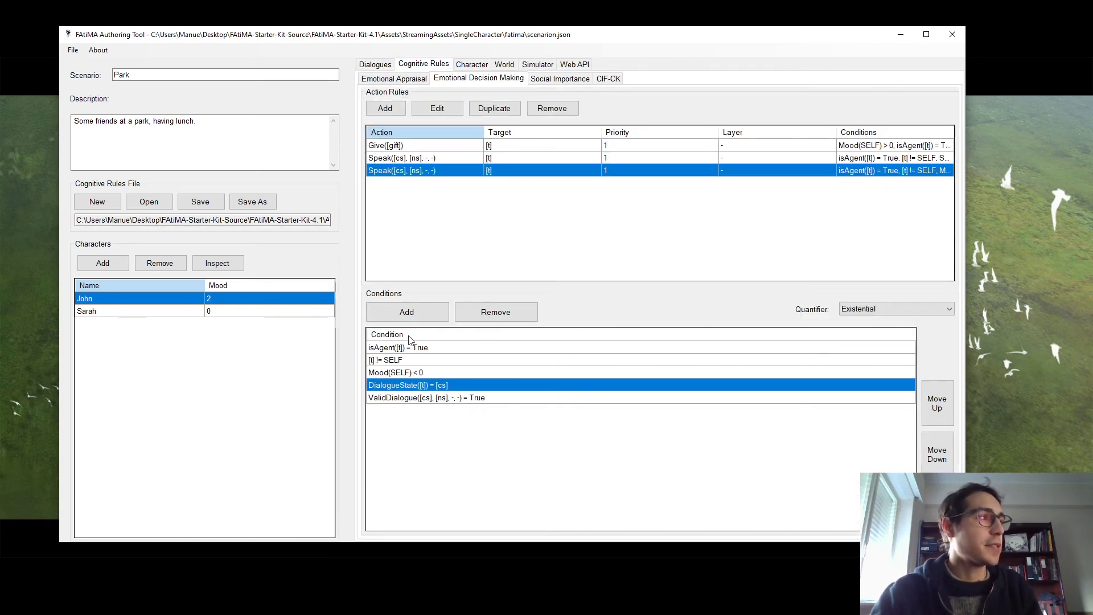
{"action": "left_click", "coordinate": [540, 79]}
{"action": "left_click", "coordinate": [481, 67]}
{"action": "left_click", "coordinate": [506, 67]}
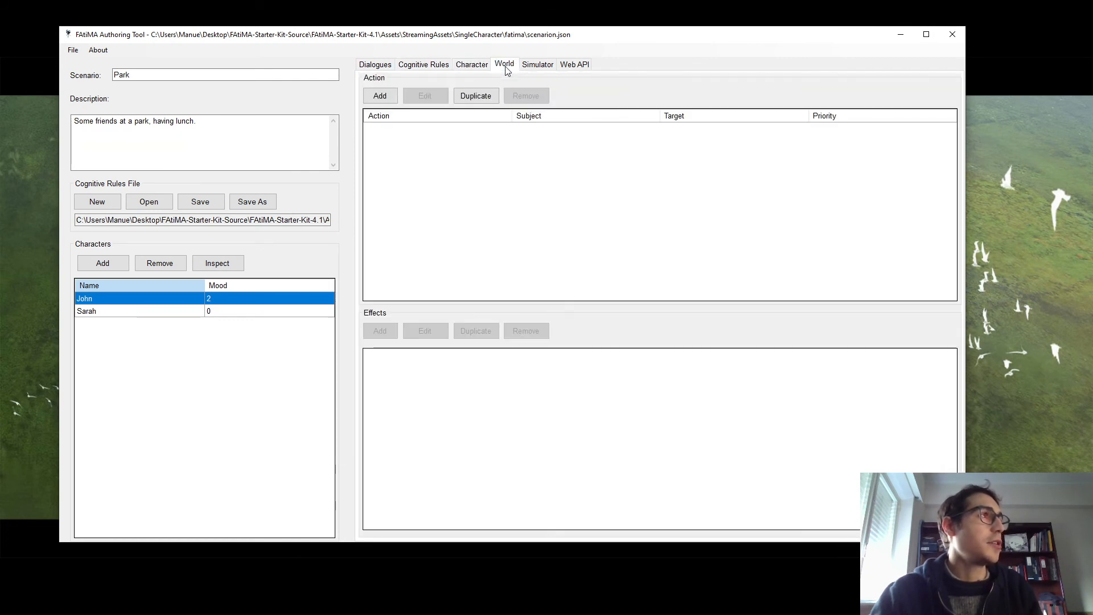
{"action": "left_click", "coordinate": [473, 66]}
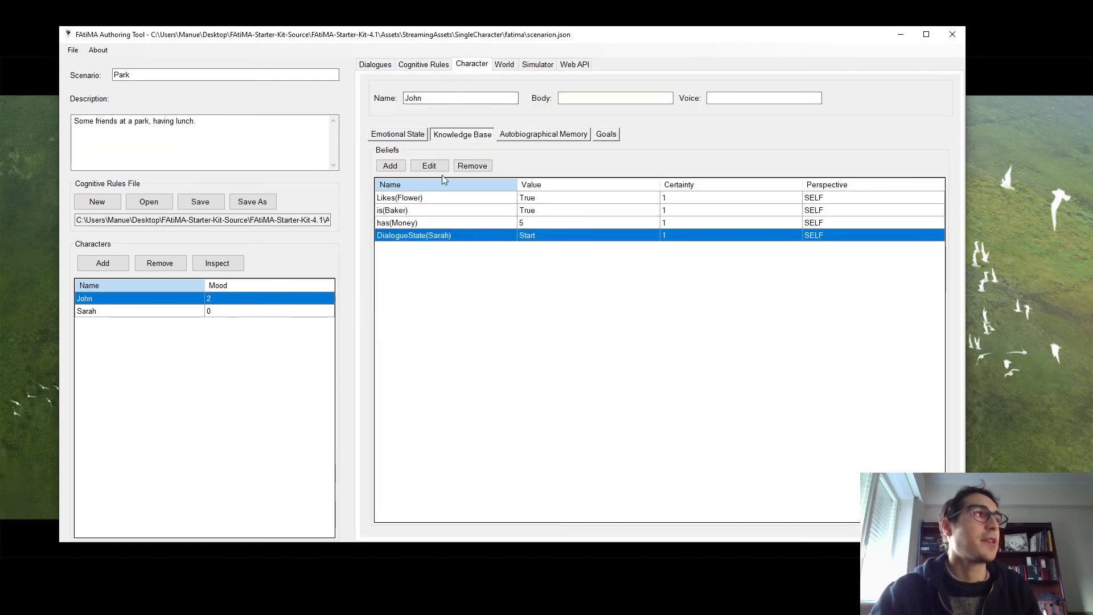
{"action": "left_click", "coordinate": [425, 64]}
{"action": "left_click", "coordinate": [493, 78]}
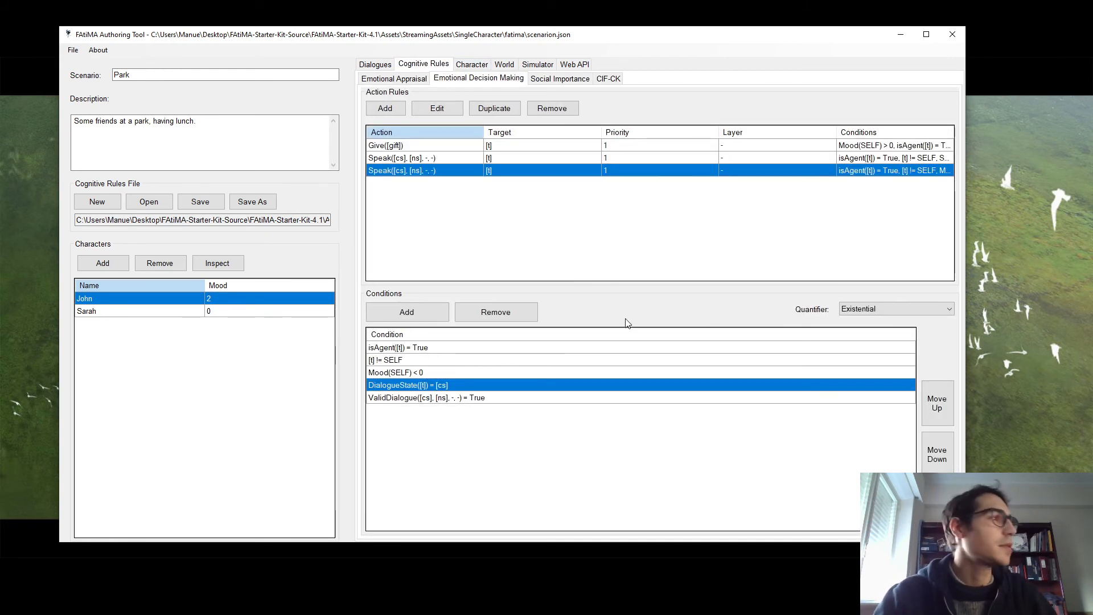
Remove the Speak rule that requires Start = [cs] and Greeting = [ns], and delete the Mood(SELF) < 0 condition from the remaining Speak rule.
{"action": "left_click", "coordinate": [459, 159]}
{"action": "left_click", "coordinate": [454, 168]}
{"action": "left_click", "coordinate": [450, 159]}
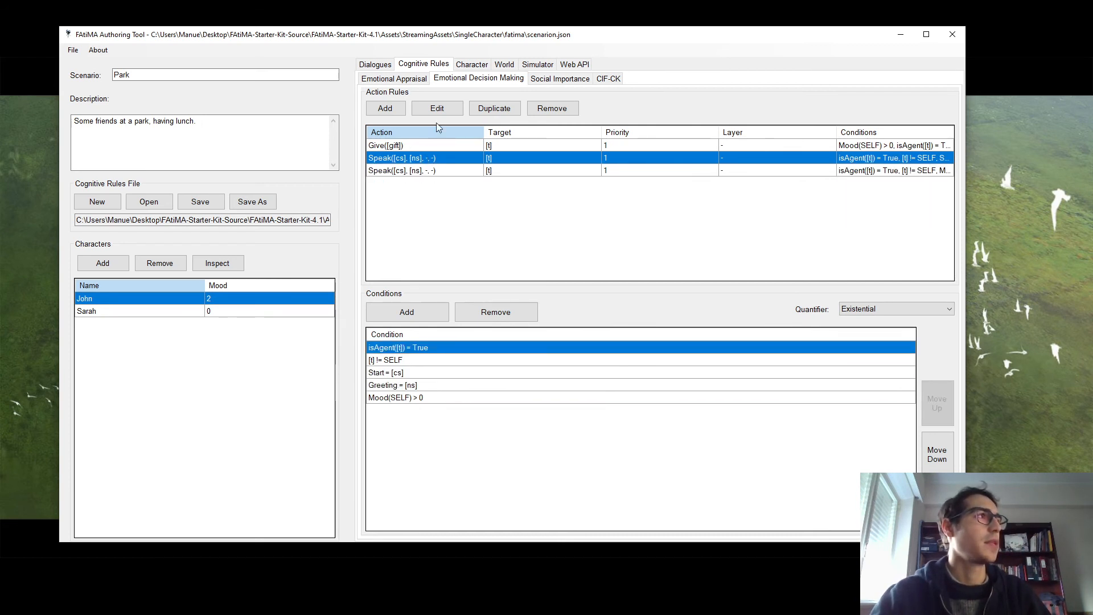
{"action": "left_click", "coordinate": [551, 108]}
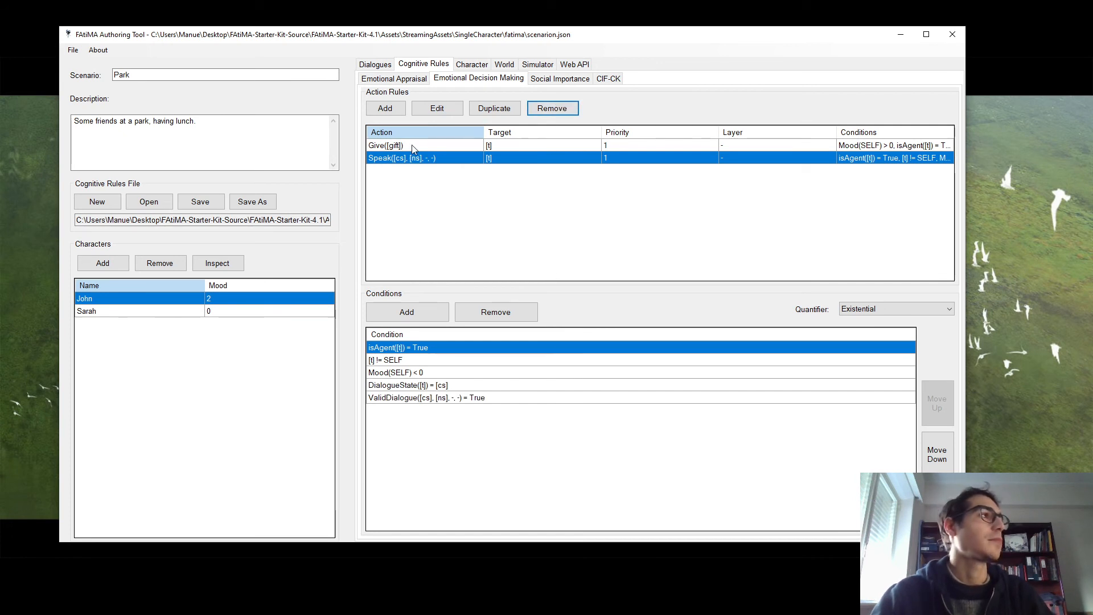
{"action": "left_click", "coordinate": [410, 373]}
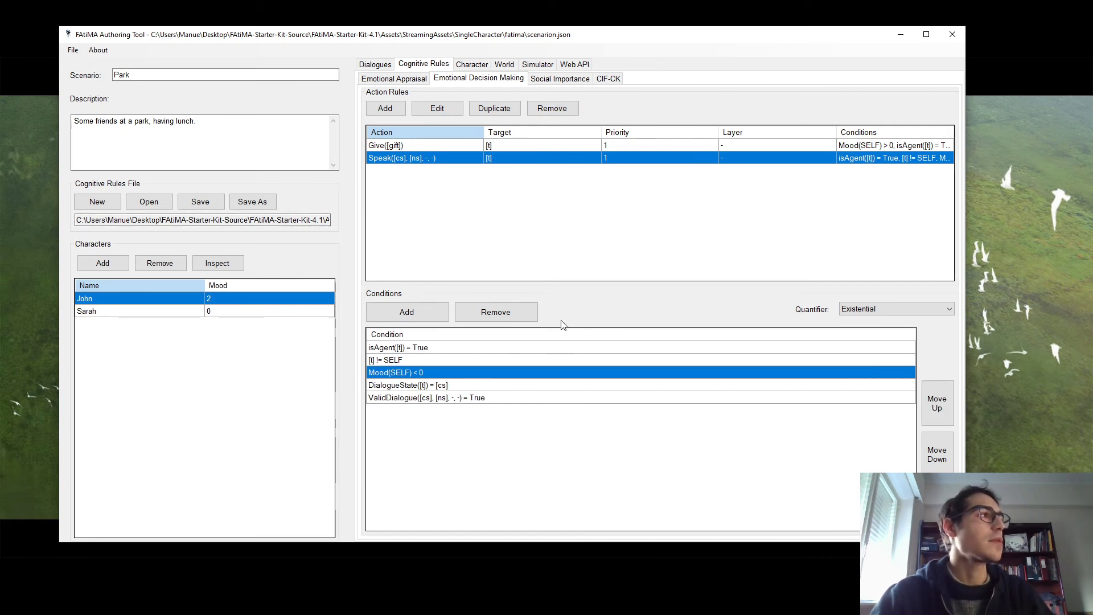
{"action": "left_click", "coordinate": [521, 315]}
Save the cognitive rules file and the Park scenario with the single remaining Speak rule.
{"action": "left_click", "coordinate": [191, 202]}
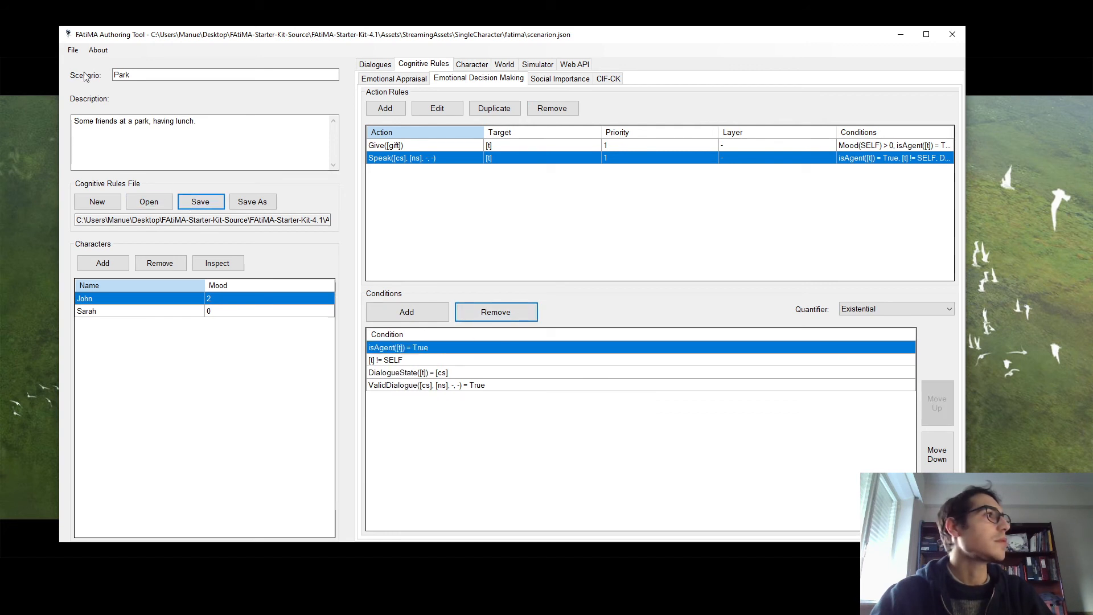
{"action": "left_click", "coordinate": [73, 50]}
{"action": "left_click", "coordinate": [80, 88]}
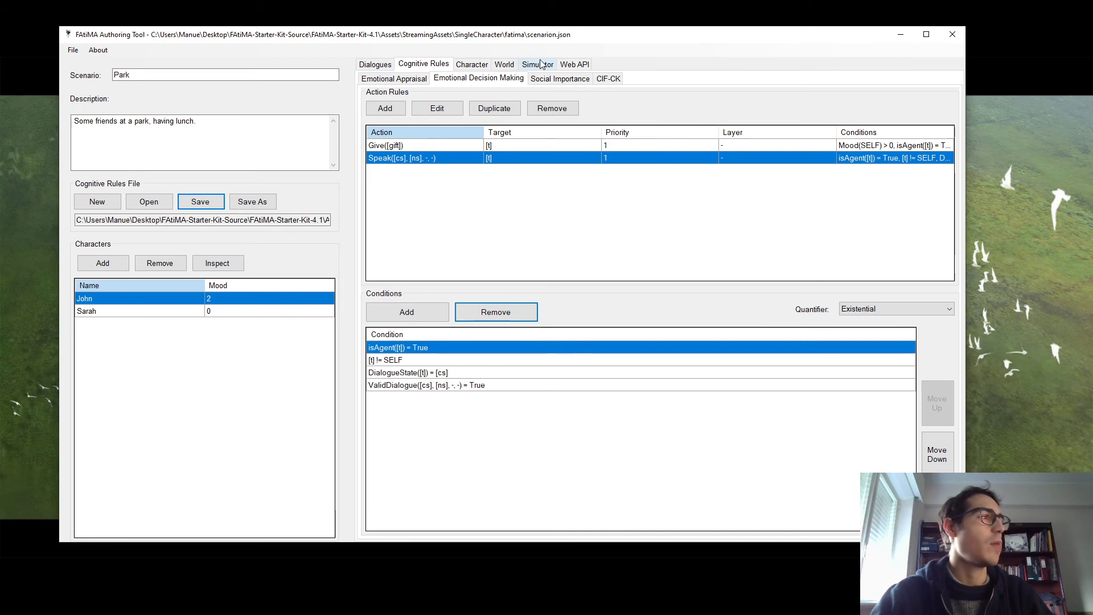
Restart the simulation, advance it to tick 3 and examine the first two lines spoken to Sarah.
{"action": "left_click", "coordinate": [538, 65]}
{"action": "left_click", "coordinate": [389, 505]}
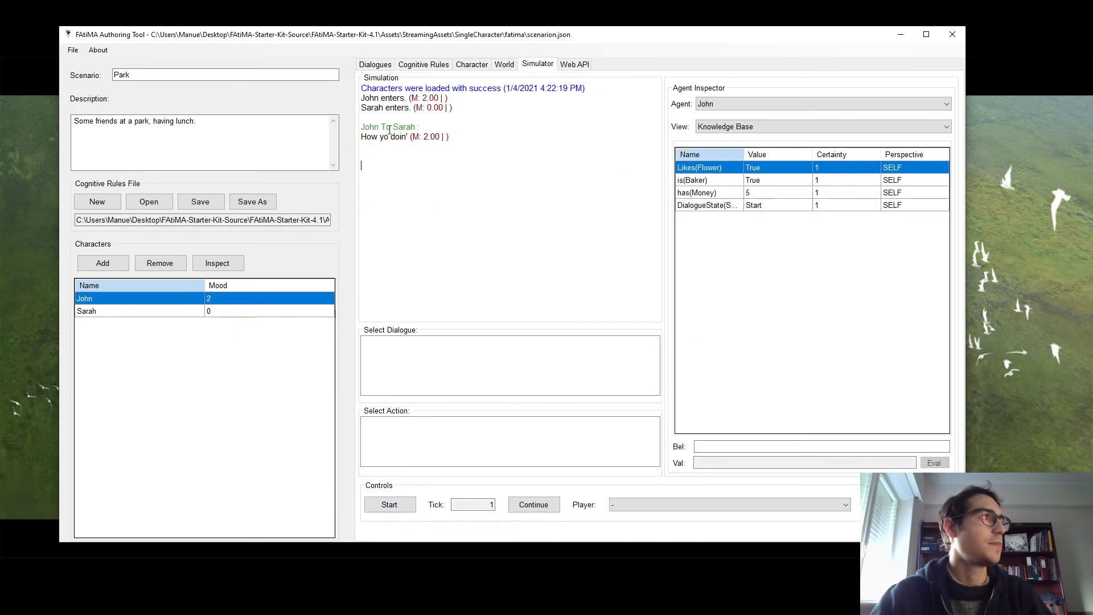
{"action": "left_click", "coordinate": [547, 505]}
{"action": "left_click", "coordinate": [548, 507]}
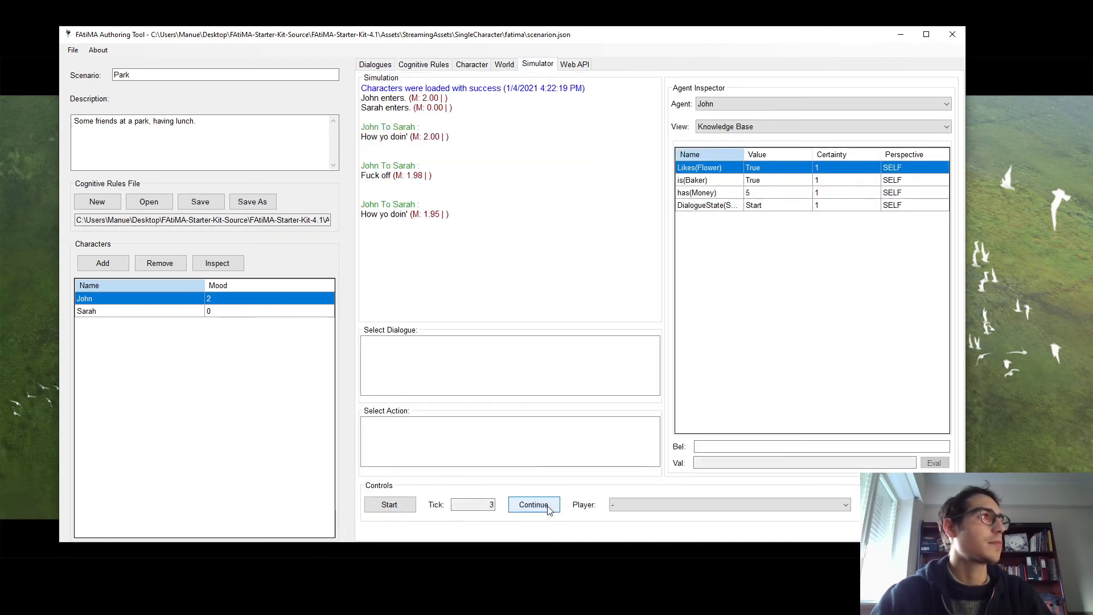
{"action": "triple_click", "coordinate": [376, 173]}
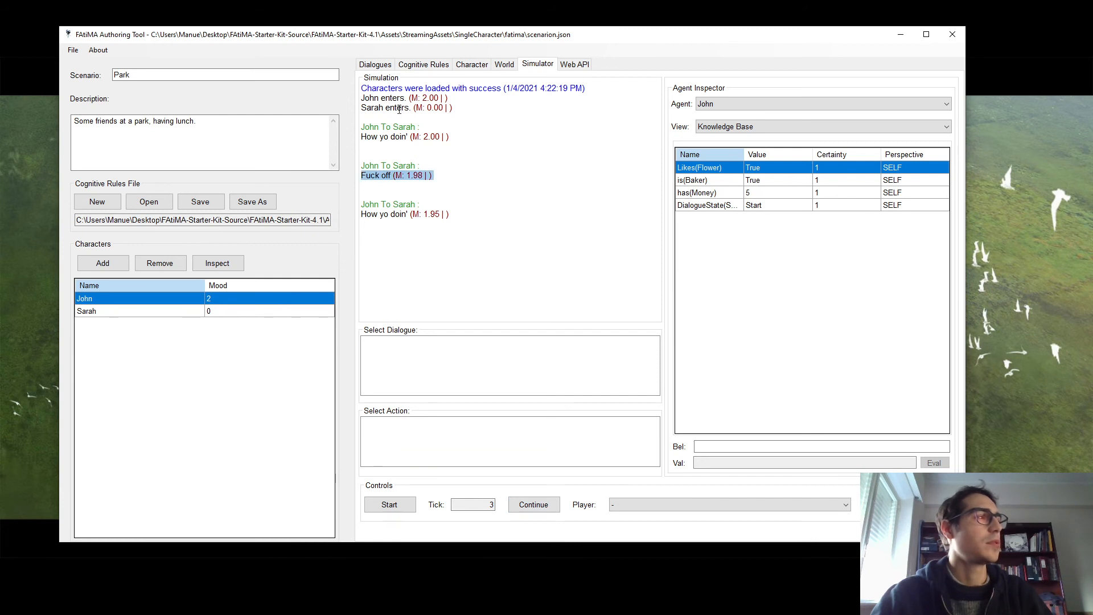
{"action": "left_click", "coordinate": [395, 138]}
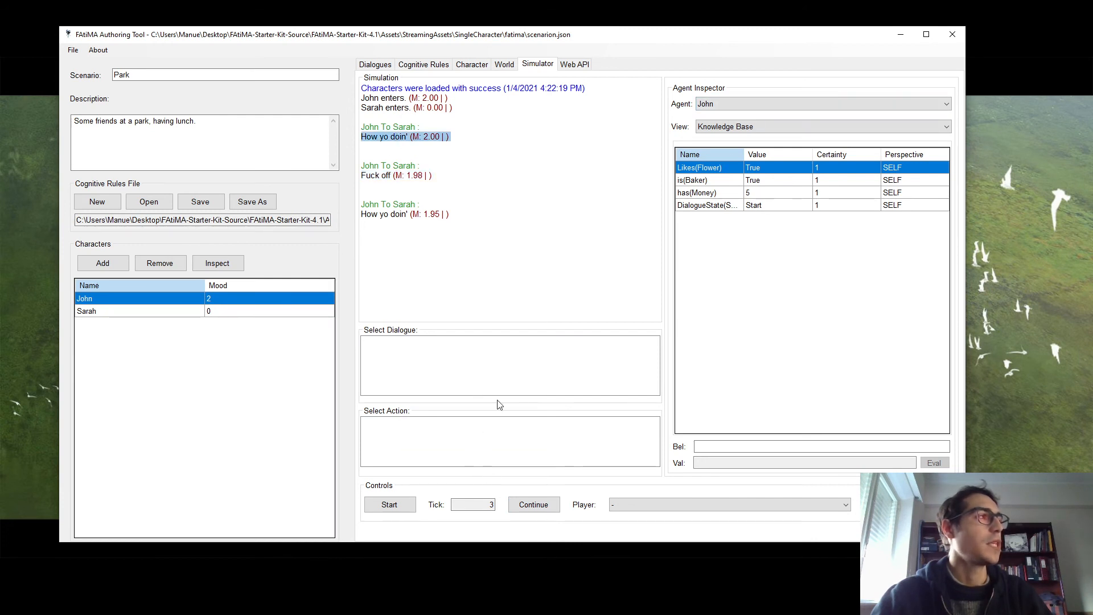
Advance the simulation to tick 10 to examine which dialogues and actions keep repeating.
{"action": "left_click", "coordinate": [544, 506]}
{"action": "left_click", "coordinate": [546, 506]}
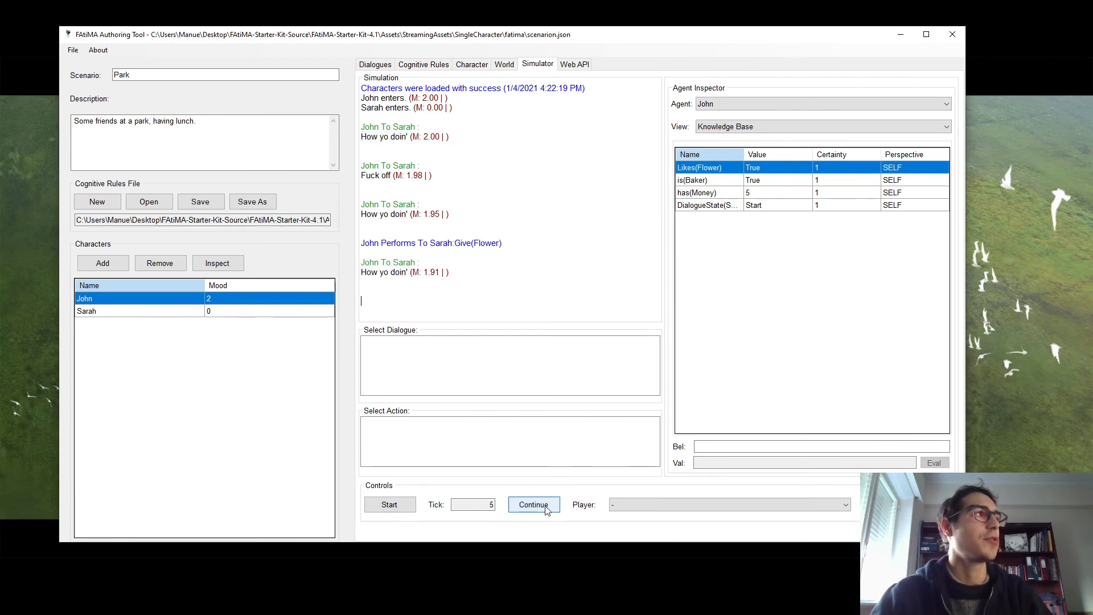
{"action": "left_click", "coordinate": [546, 507]}
{"action": "left_click", "coordinate": [545, 507]}
{"action": "left_click", "coordinate": [545, 507]}
{"action": "left_click", "coordinate": [546, 506]}
{"action": "left_click", "coordinate": [545, 506]}
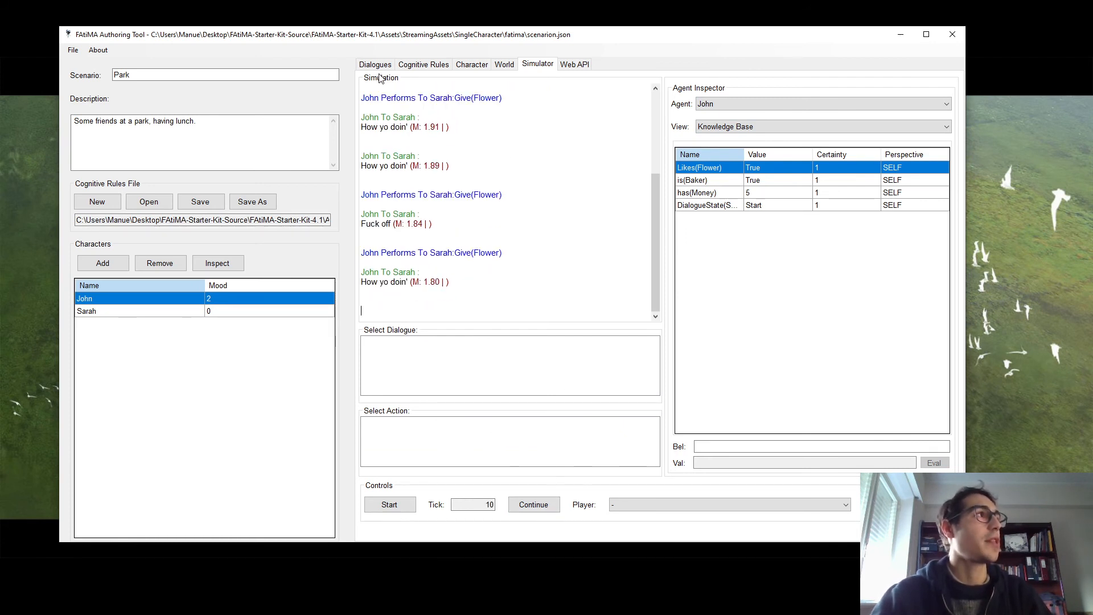
Sort the dialogue actions by current state in descending order and compare the two dialogues that begin in Start.
{"action": "left_click", "coordinate": [376, 65]}
{"action": "left_click", "coordinate": [858, 144]}
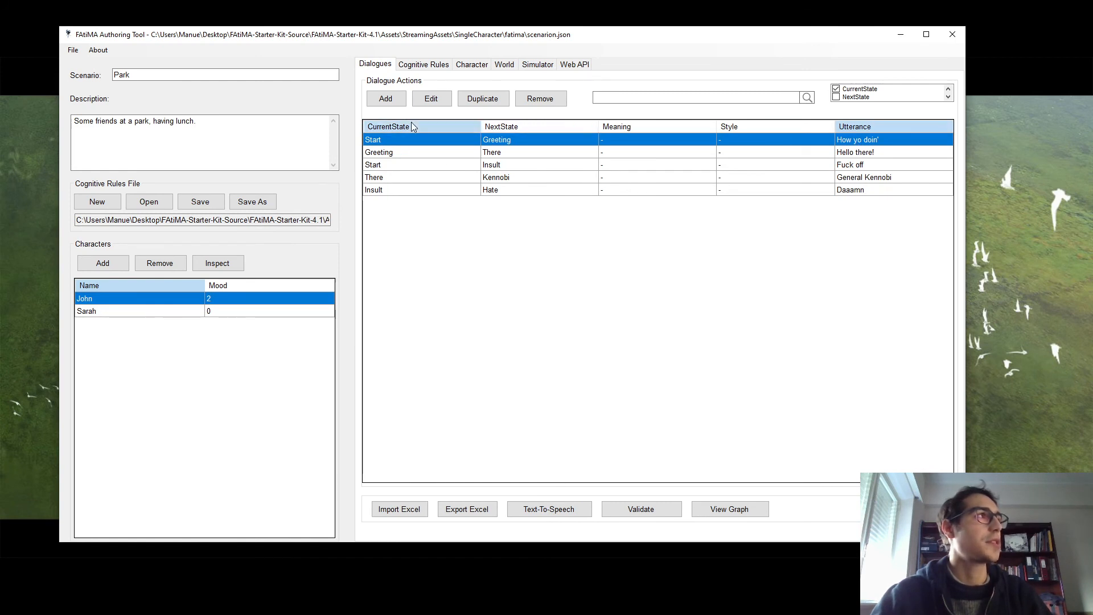
{"action": "left_click", "coordinate": [411, 124]}
{"action": "left_click", "coordinate": [395, 124]}
{"action": "left_click", "coordinate": [392, 153]}
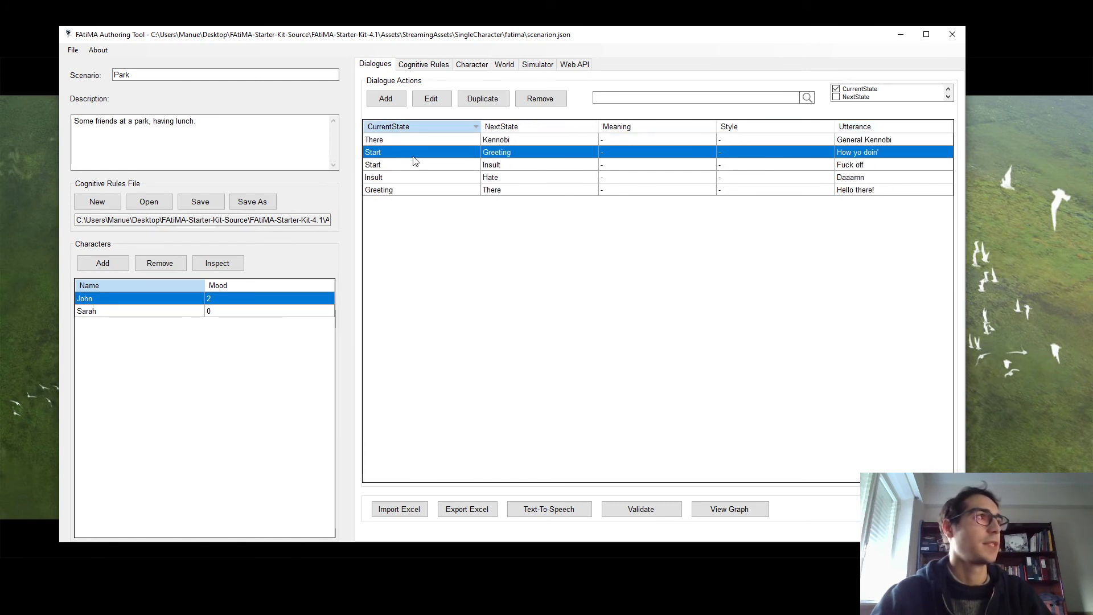
{"action": "left_click", "coordinate": [430, 169]}
{"action": "key", "text": "Up"}
{"action": "key", "text": "Down"}
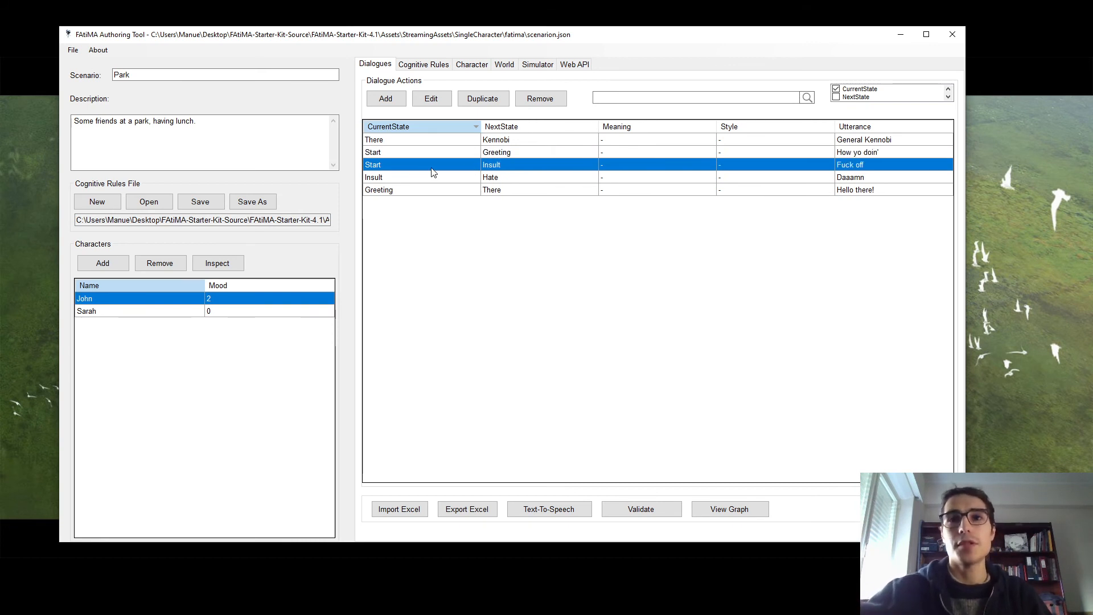
{"action": "key", "text": "Up"}
{"action": "key", "text": "Down"}
{"action": "key", "text": "Up"}
{"action": "key", "text": "Down"}
{"action": "key", "text": "Up"}
{"action": "key", "text": "Down"}
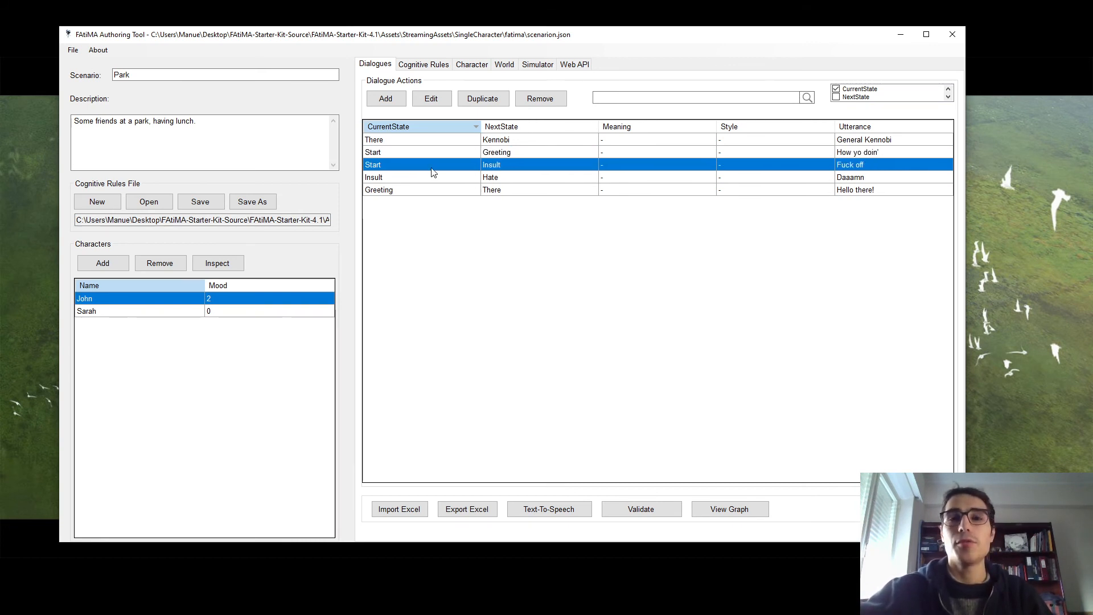
{"action": "key", "text": "Up"}
{"action": "key", "text": "Down"}
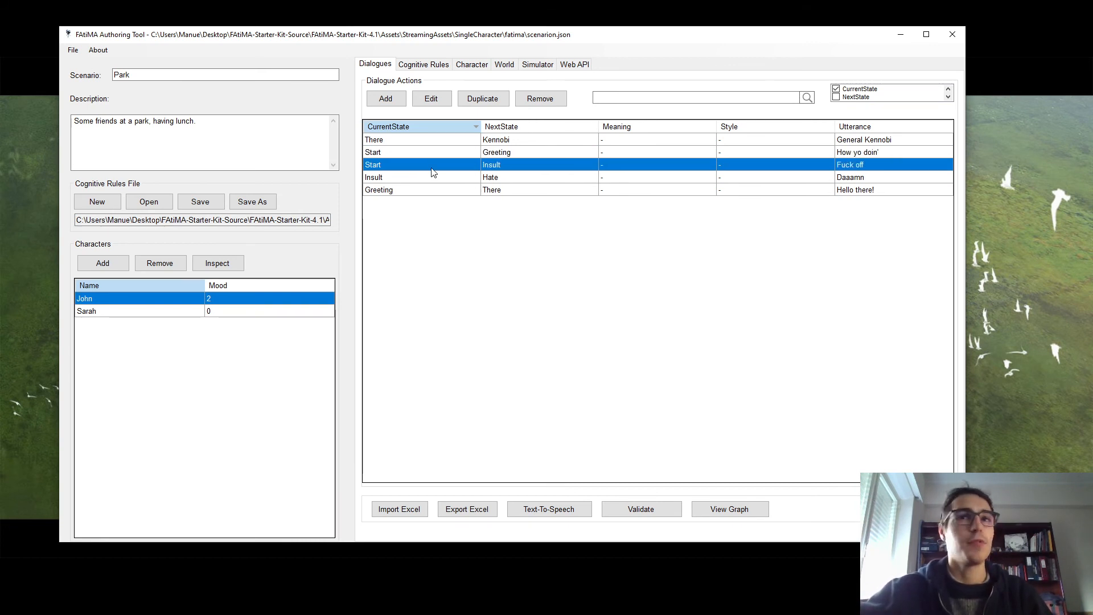
Review the Speak rule's ValidDialogue condition against the list of dialogue actions, and return to the decision-making rules.
{"action": "left_click", "coordinate": [472, 64]}
{"action": "left_click", "coordinate": [423, 65]}
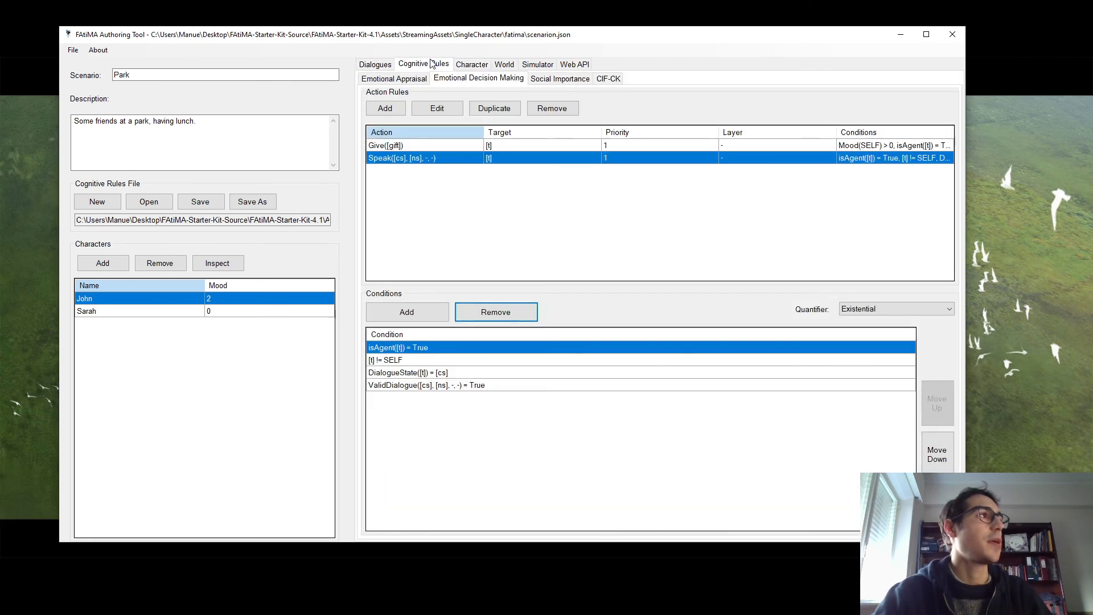
{"action": "left_click", "coordinate": [439, 387]}
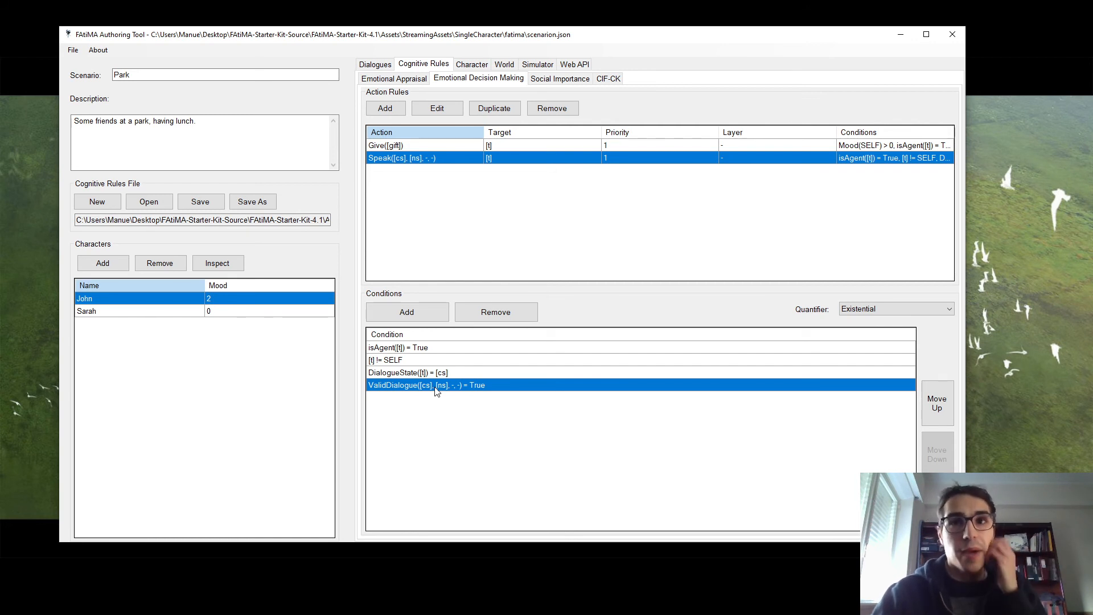
{"action": "left_click", "coordinate": [375, 63]}
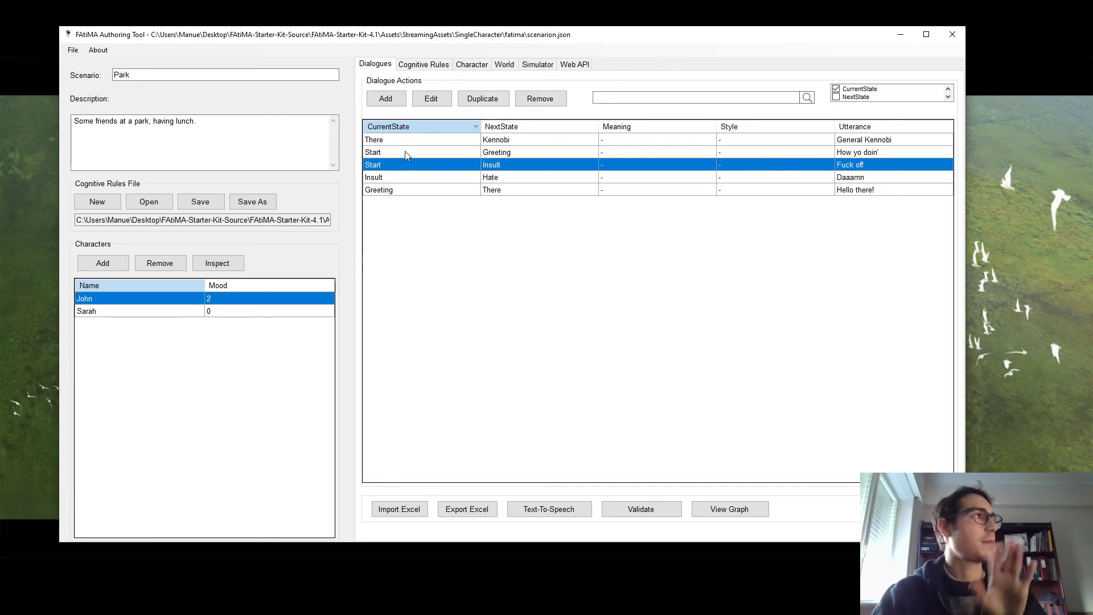
{"action": "left_click", "coordinate": [437, 64]}
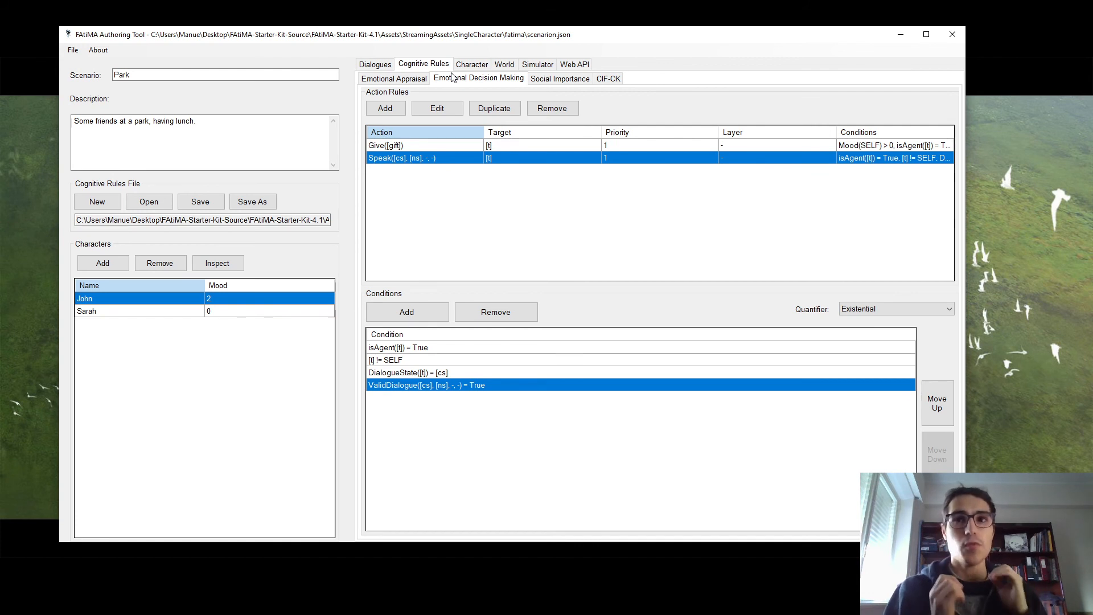
Create a new world action rule with the action Speak(*, [ns], *, *).
{"action": "left_click", "coordinate": [505, 66]}
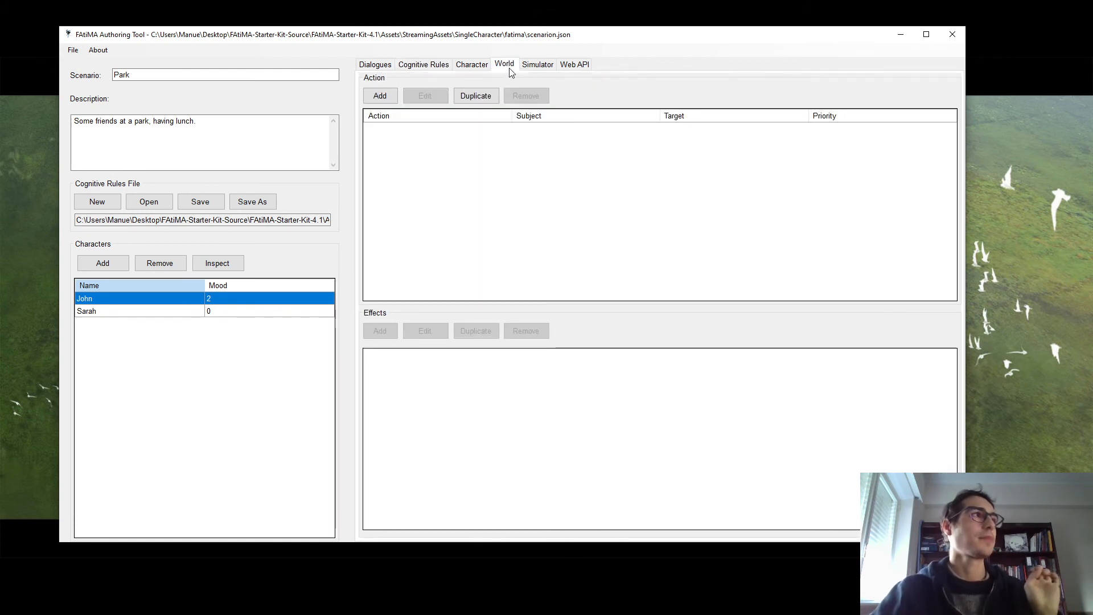
{"action": "left_click", "coordinate": [378, 97]}
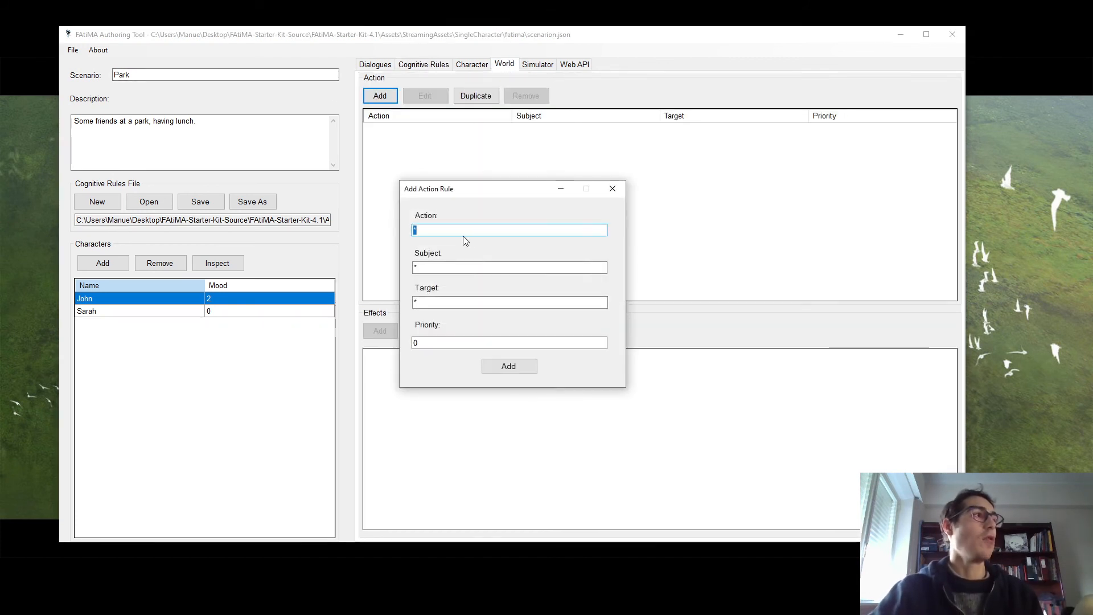
{"action": "type", "text": "Speak"}
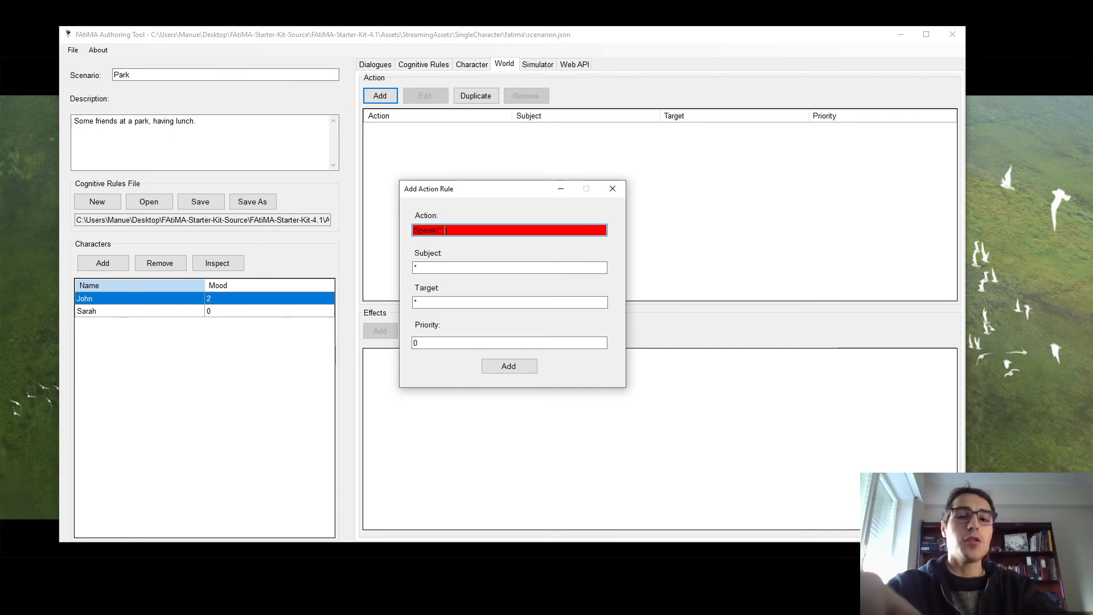
{"action": "type", "text": "(*, *, *, *)"}
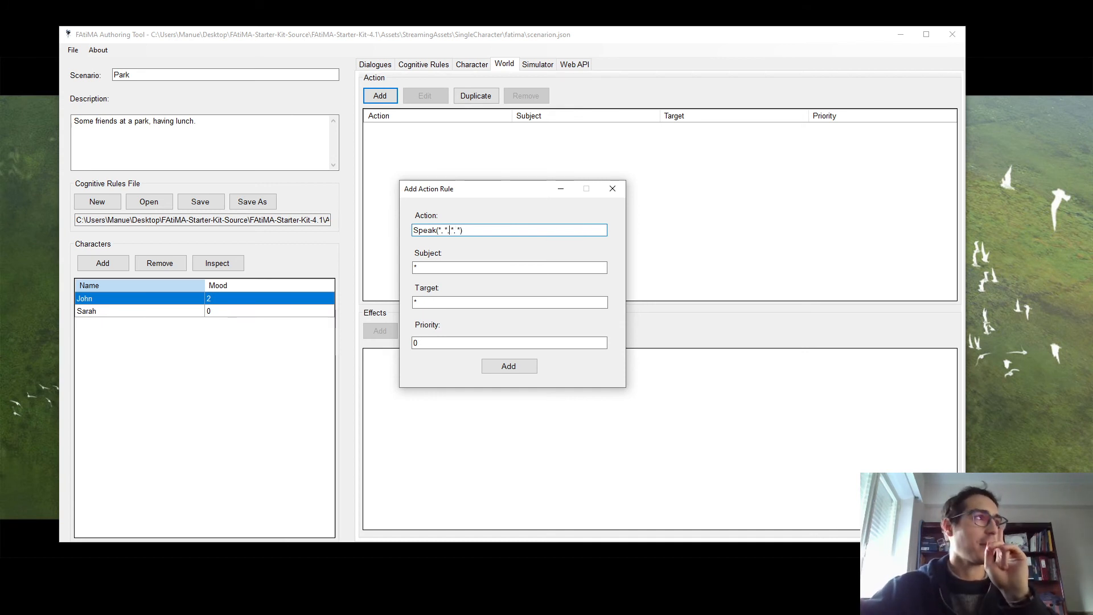
{"action": "key", "text": "Left"}
{"action": "key", "text": "BackSpace"}
{"action": "type", "text": "[ns"}
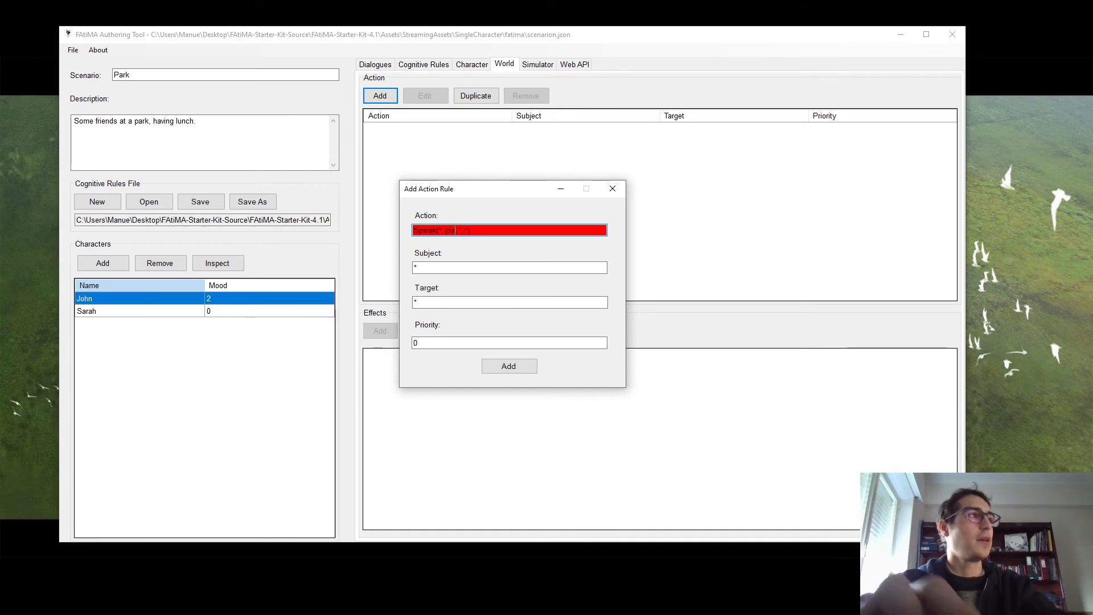
{"action": "type", "text": "]"}
{"action": "key", "text": "Tab"}
{"action": "key", "text": "Tab"}
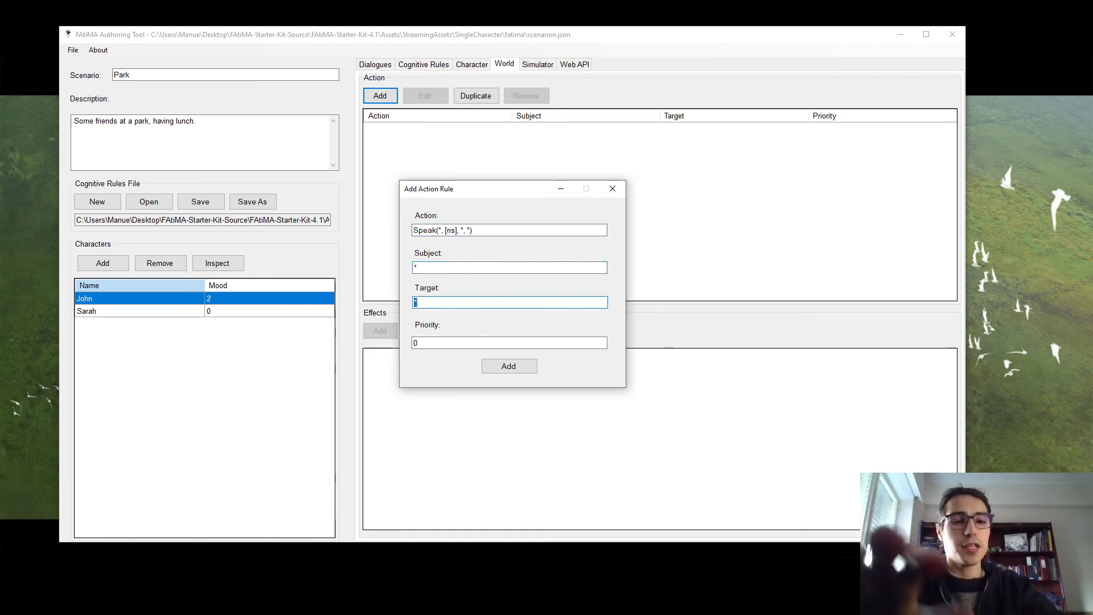
{"action": "type", "text": "SELF"}
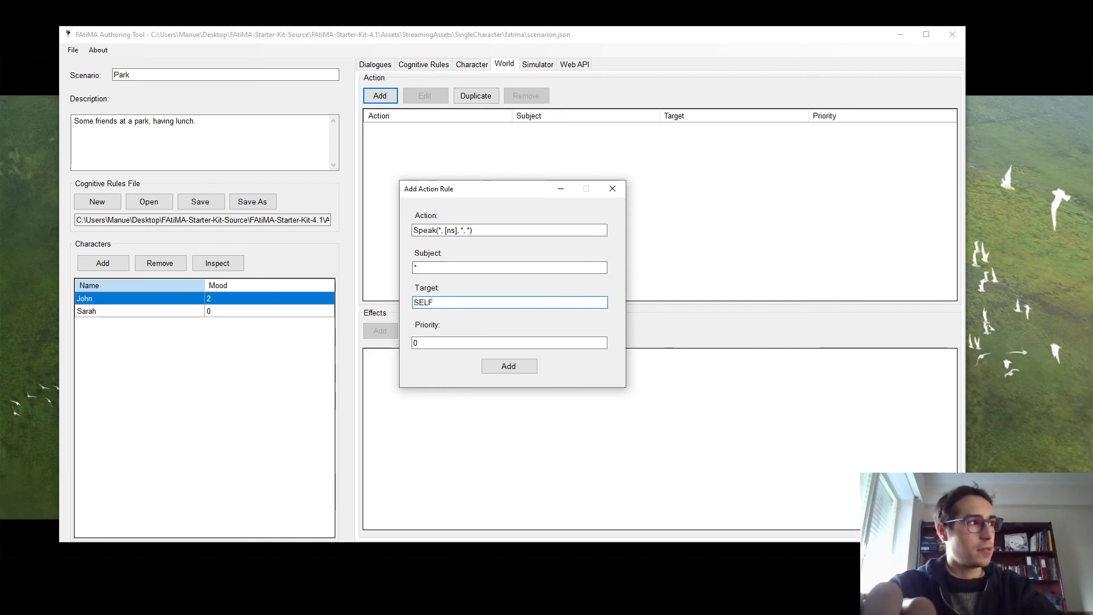
{"action": "key", "text": "BackSpace"}
{"action": "key", "text": "BackSpace"}
{"action": "key", "text": "BackSpace"}
{"action": "key", "text": "BackSpace"}
Set the world action rule's target to [t], subject to [s] and priority to 1, and add the rule.
{"action": "type", "text": "[t]"}
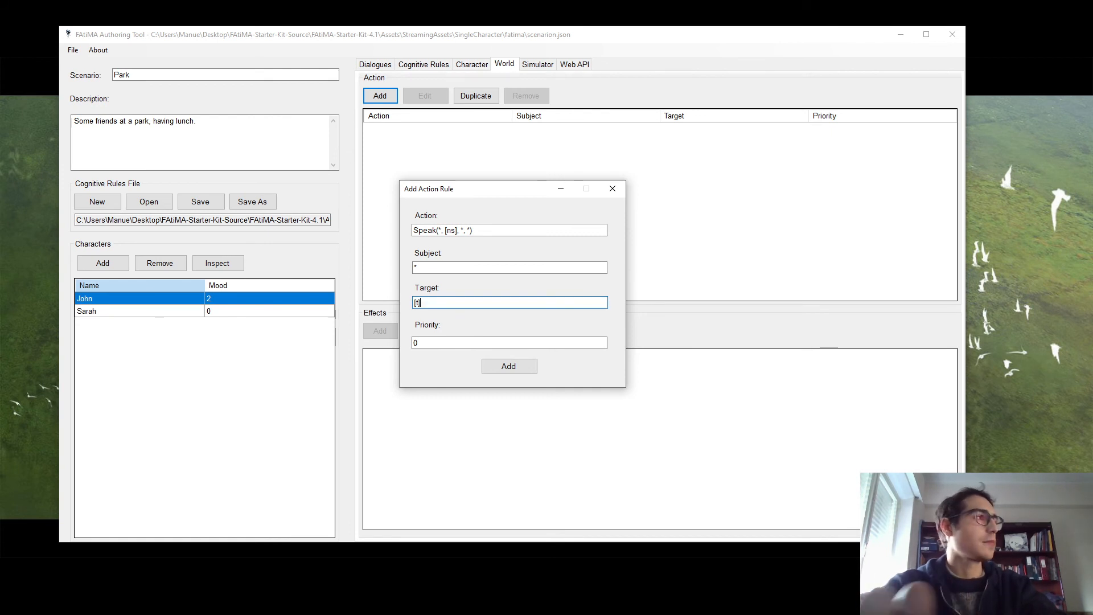
{"action": "left_click", "coordinate": [499, 266]}
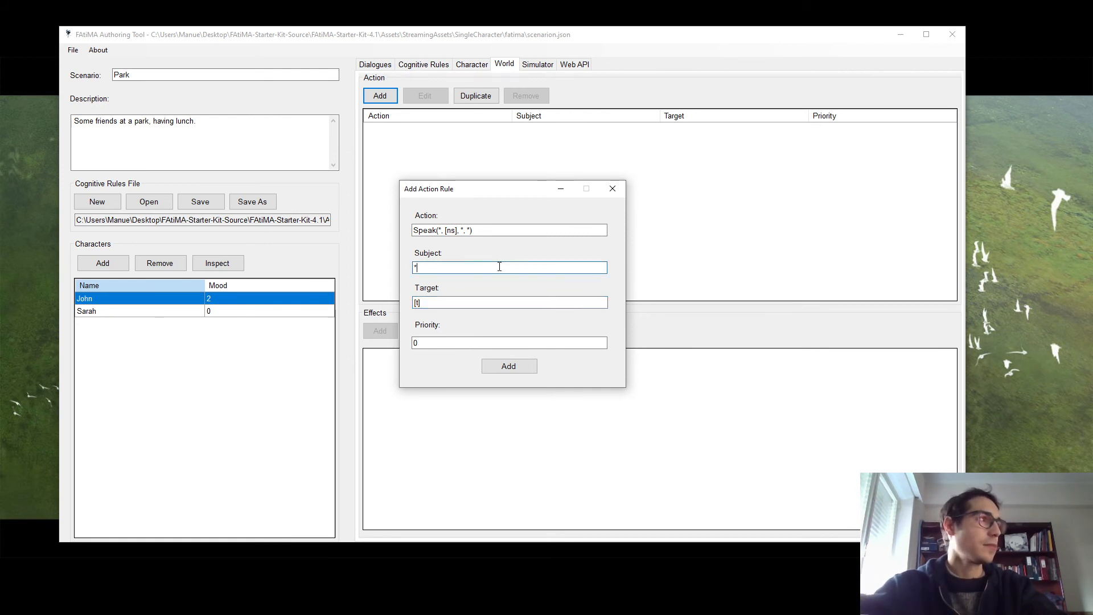
{"action": "key", "text": "BackSpace"}
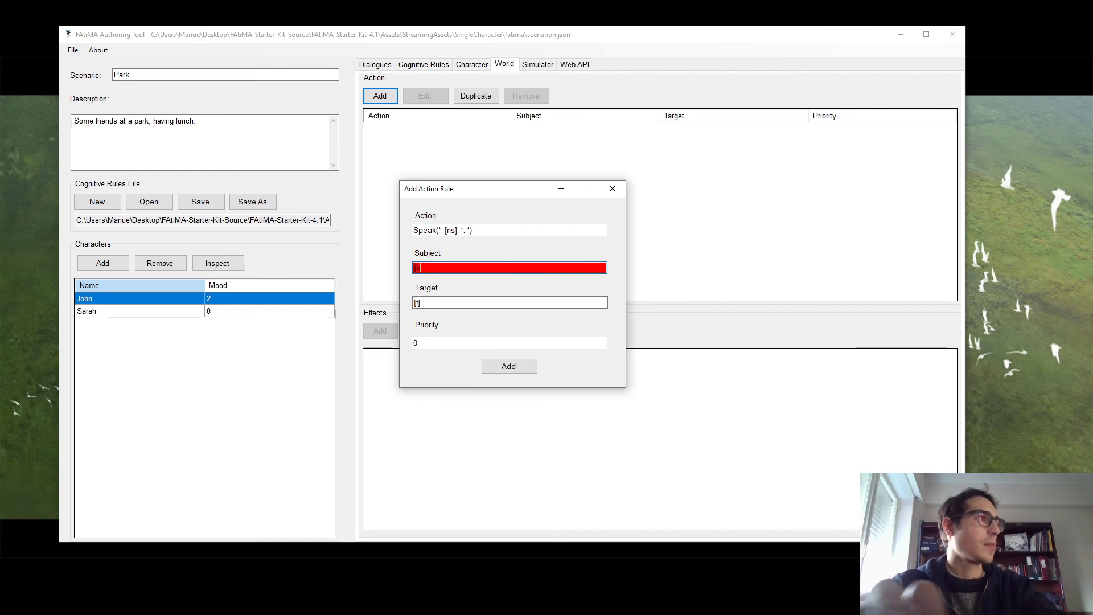
{"action": "type", "text": "[s]"}
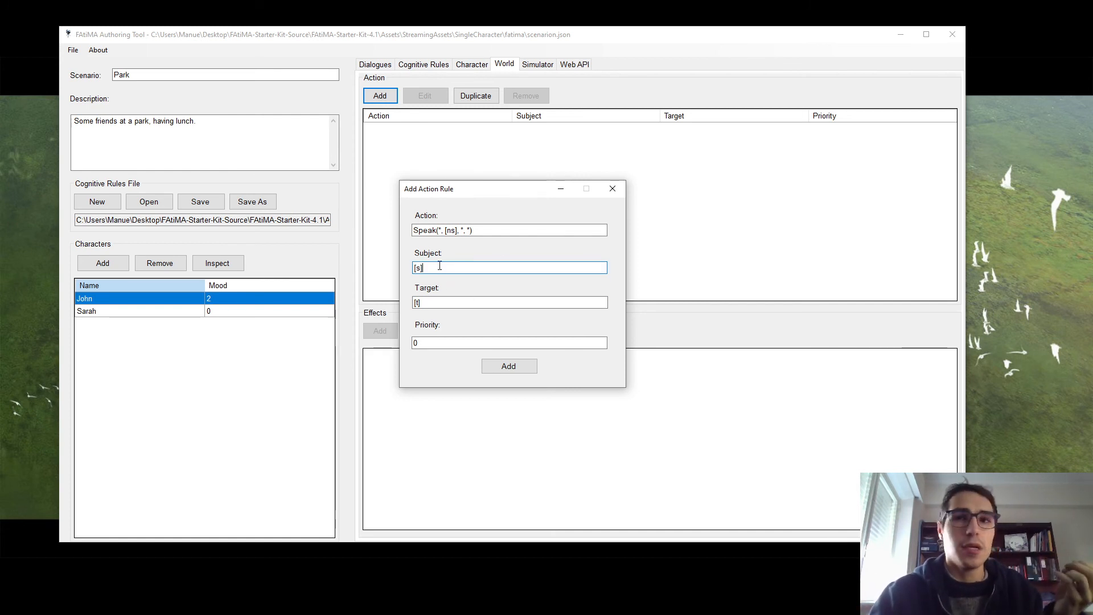
{"action": "key", "text": "Tab"}
{"action": "key", "text": "Tab"}
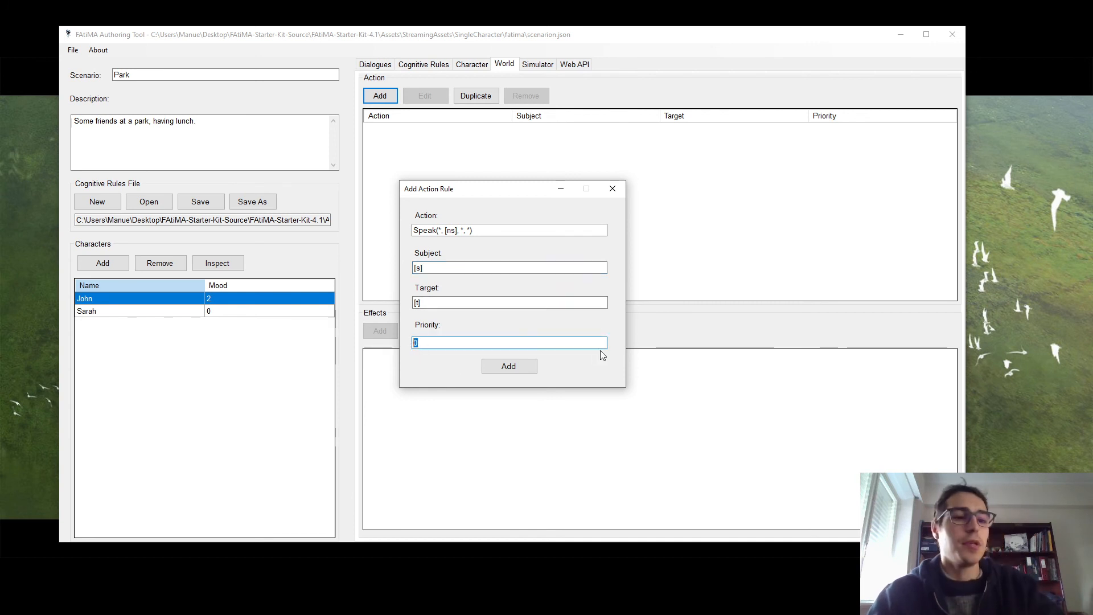
{"action": "type", "text": "1"}
{"action": "left_click", "coordinate": [512, 364]}
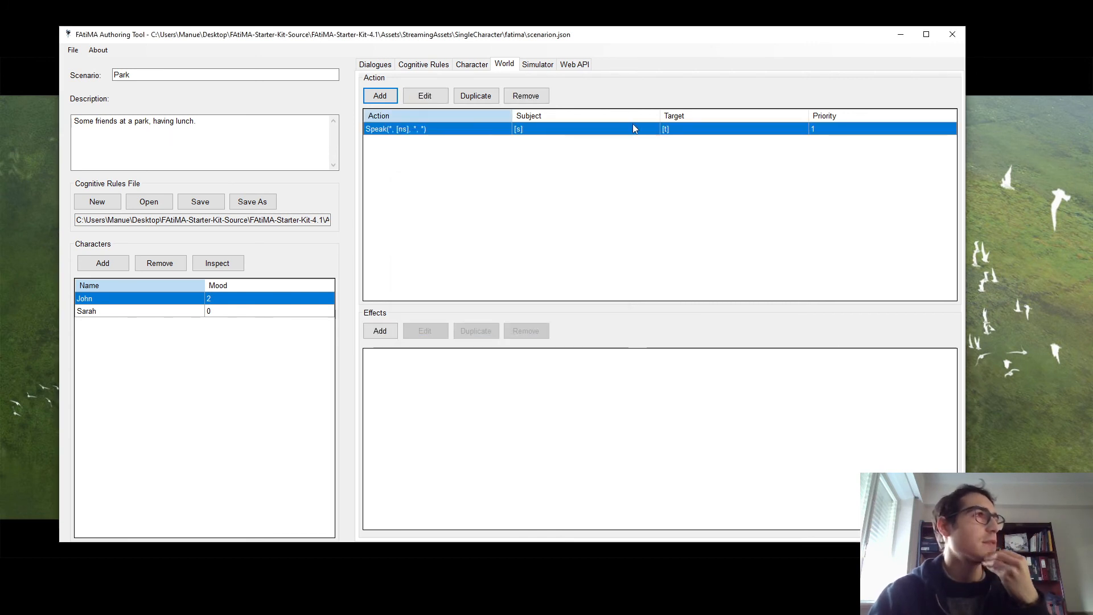
Create an effect for the Speak world action rule with the property name DialogueState([s]).
{"action": "left_click", "coordinate": [379, 331]}
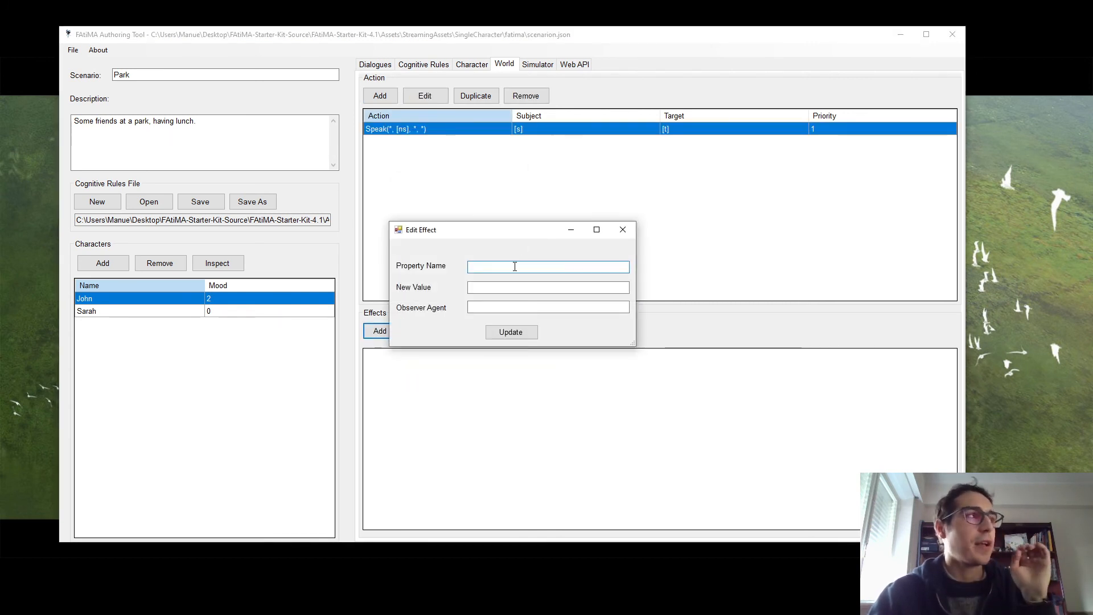
{"action": "type", "text": "Dialog"}
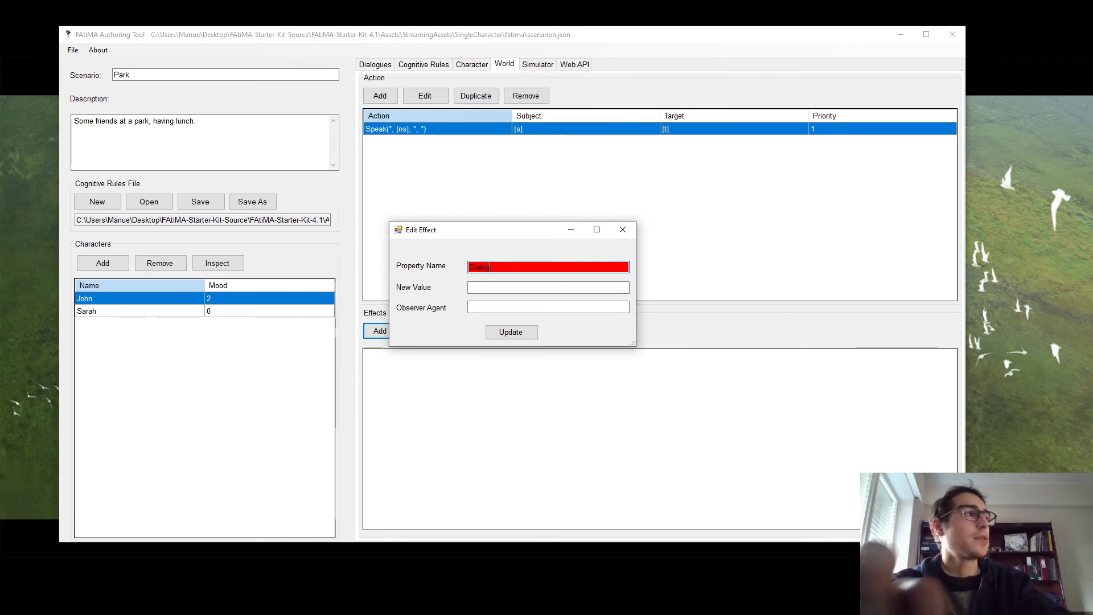
{"action": "type", "text": "ueState"}
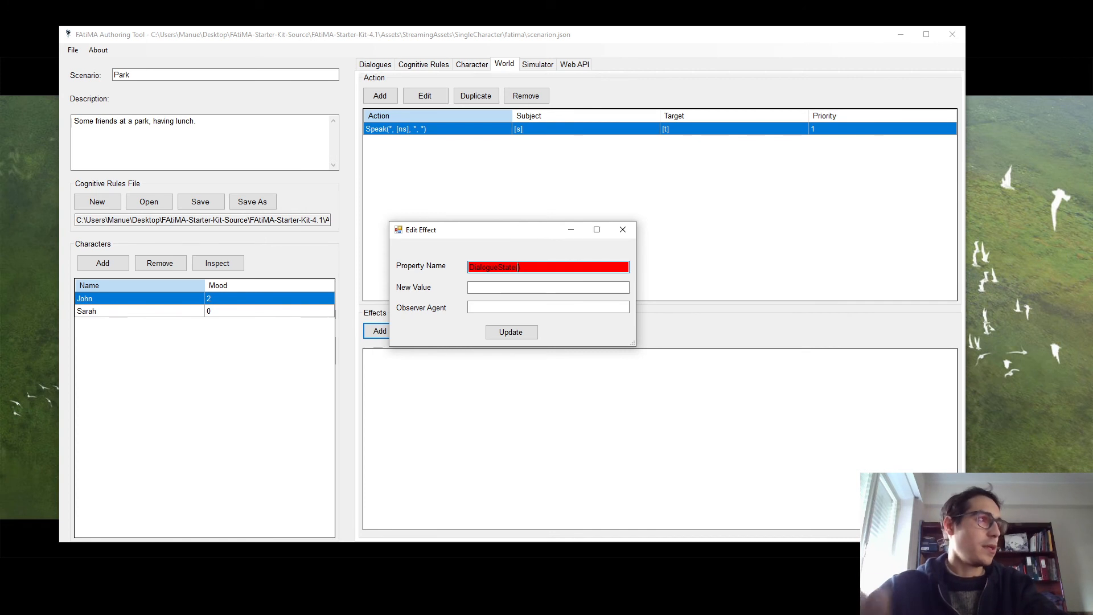
{"action": "type", "text": "("}
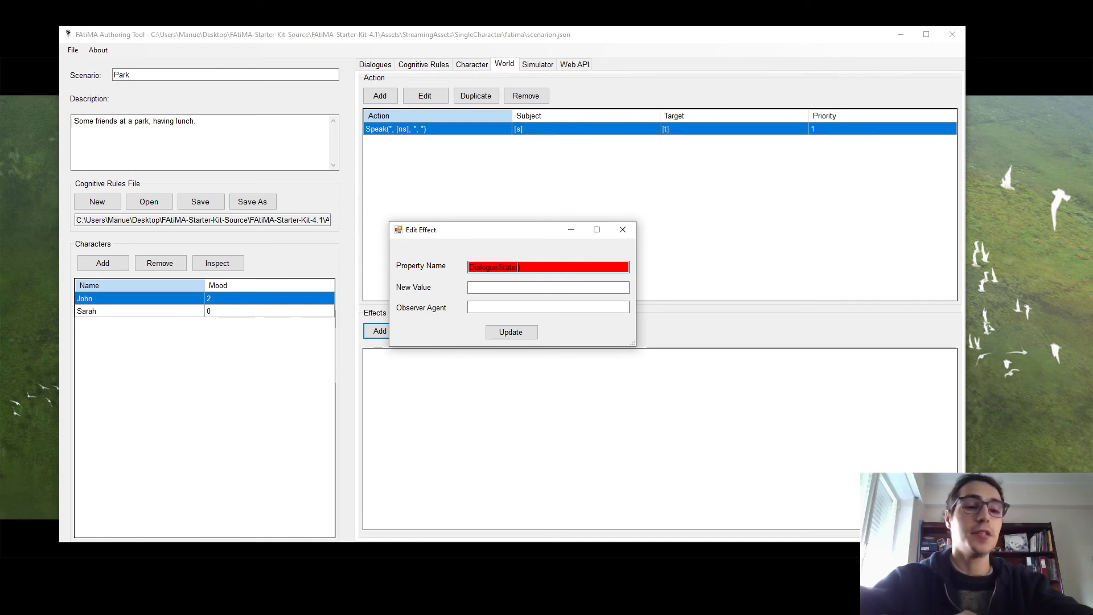
{"action": "type", "text": "[s])"}
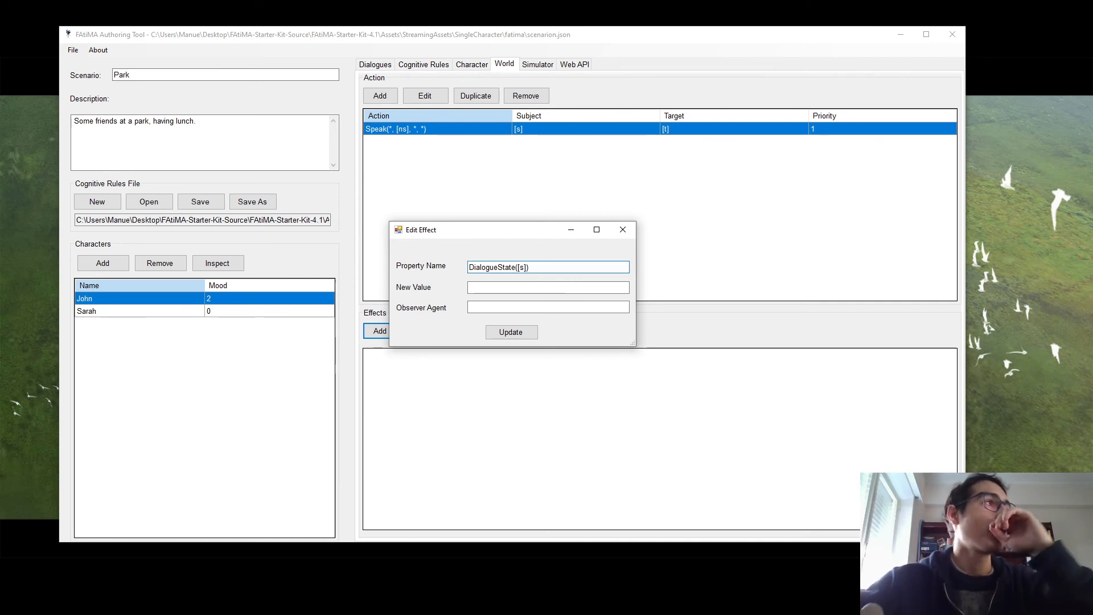
Set the effect's new value to [ns] and its observer agent to [t], add it, and save the scenario.
{"action": "key", "text": "Tab"}
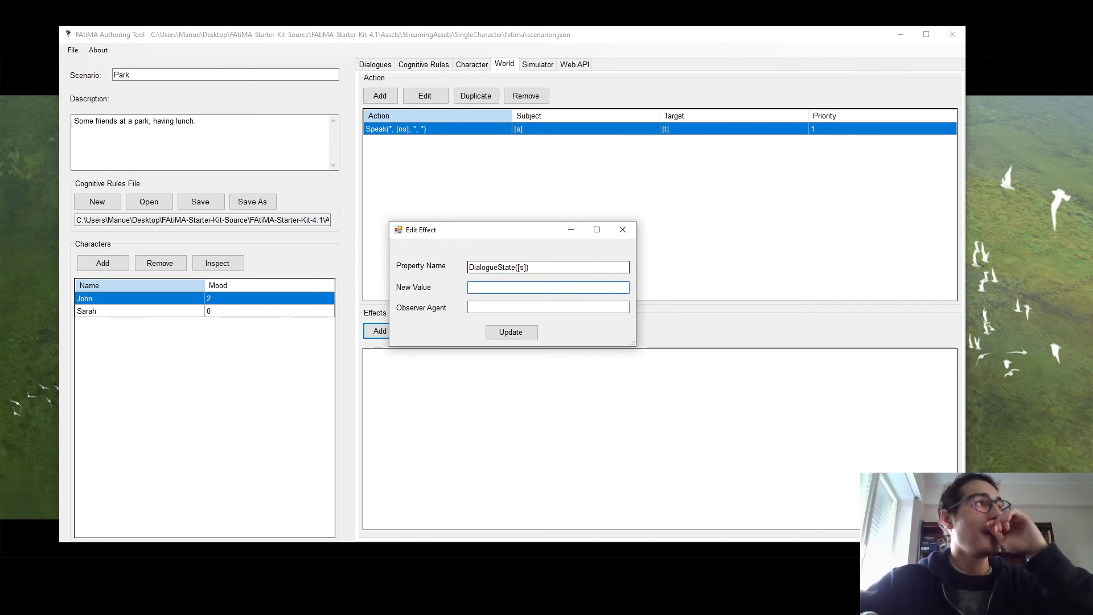
{"action": "type", "text": "[ns]"}
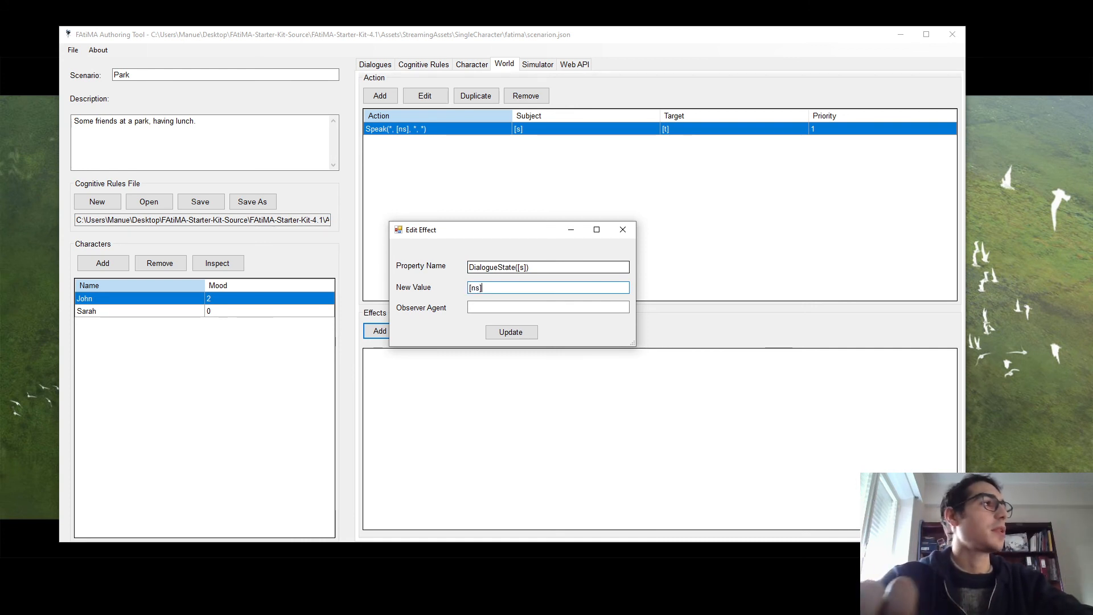
{"action": "key", "text": "Tab"}
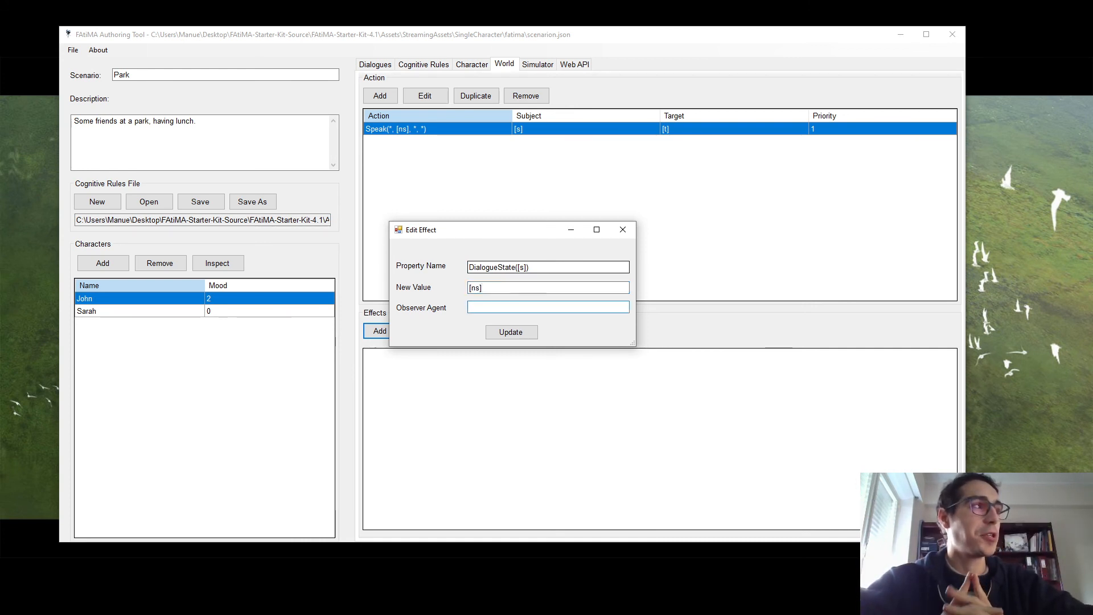
{"action": "type", "text": "[t]"}
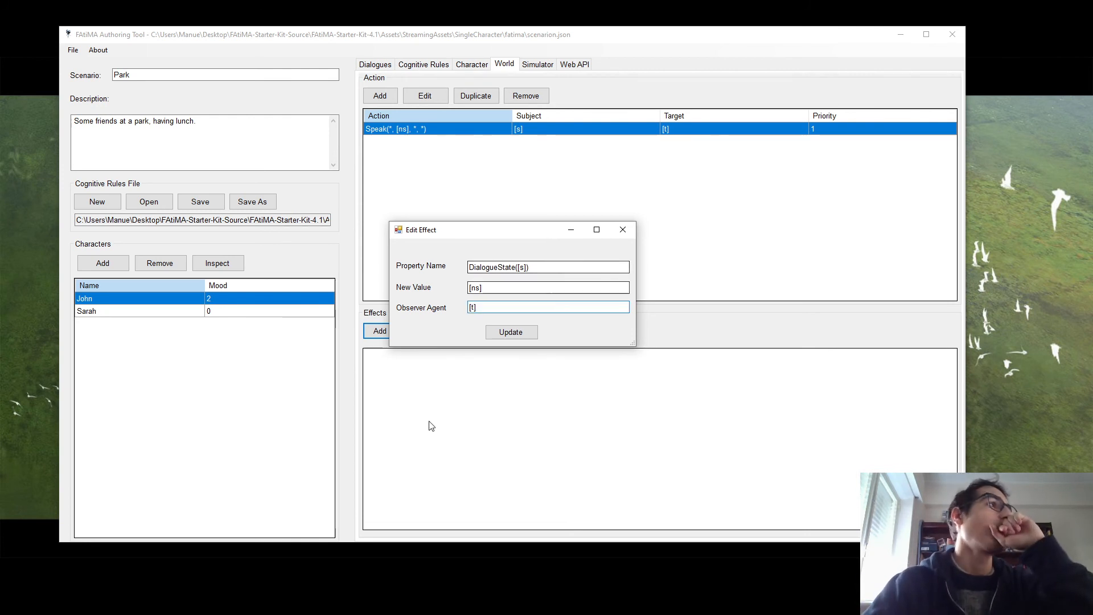
{"action": "left_click", "coordinate": [510, 333]}
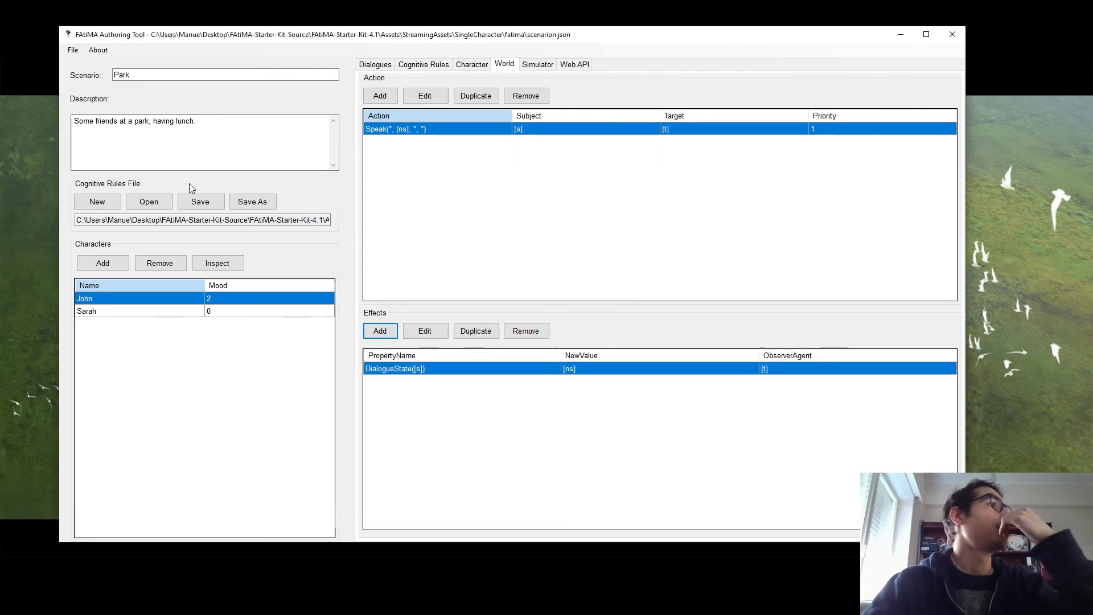
{"action": "left_click", "coordinate": [201, 201]}
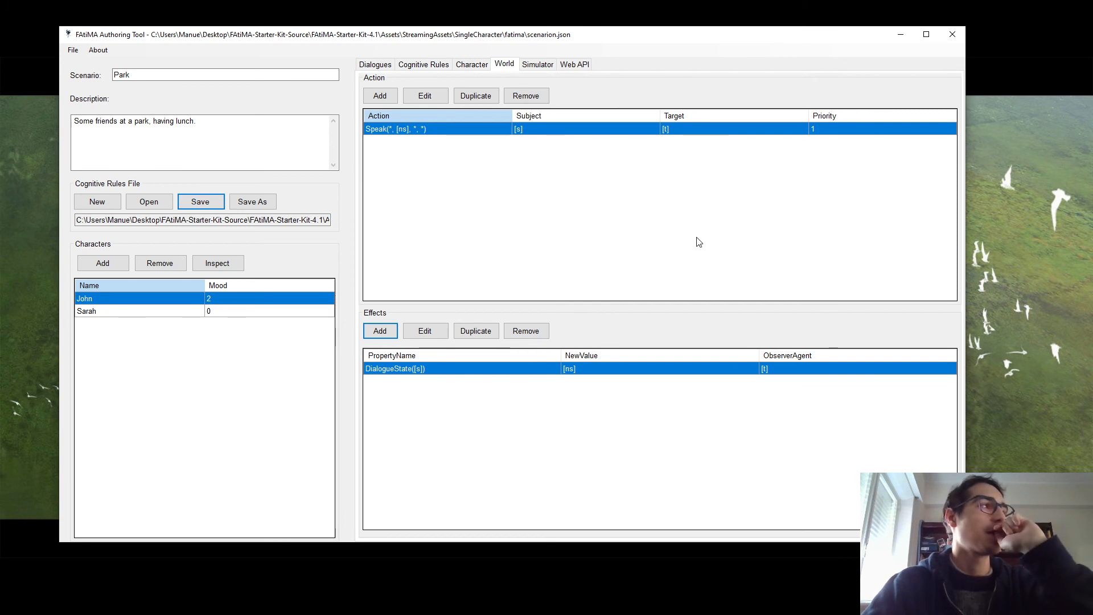
Restart the simulation, advance it by one tick and examine the second character's reply in the log.
{"action": "left_click", "coordinate": [544, 63]}
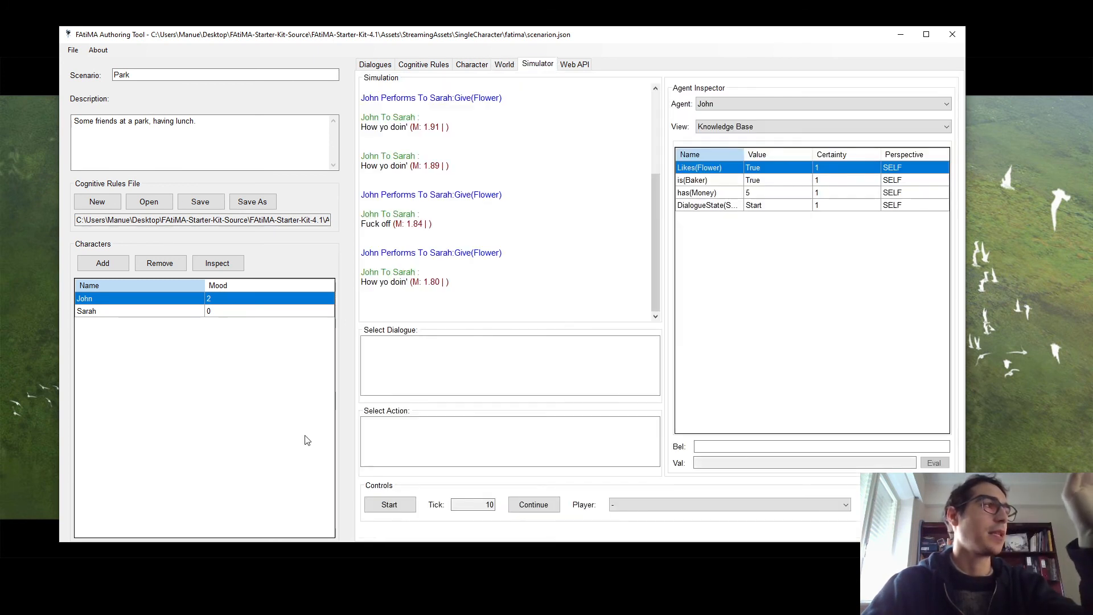
{"action": "left_click", "coordinate": [389, 504]}
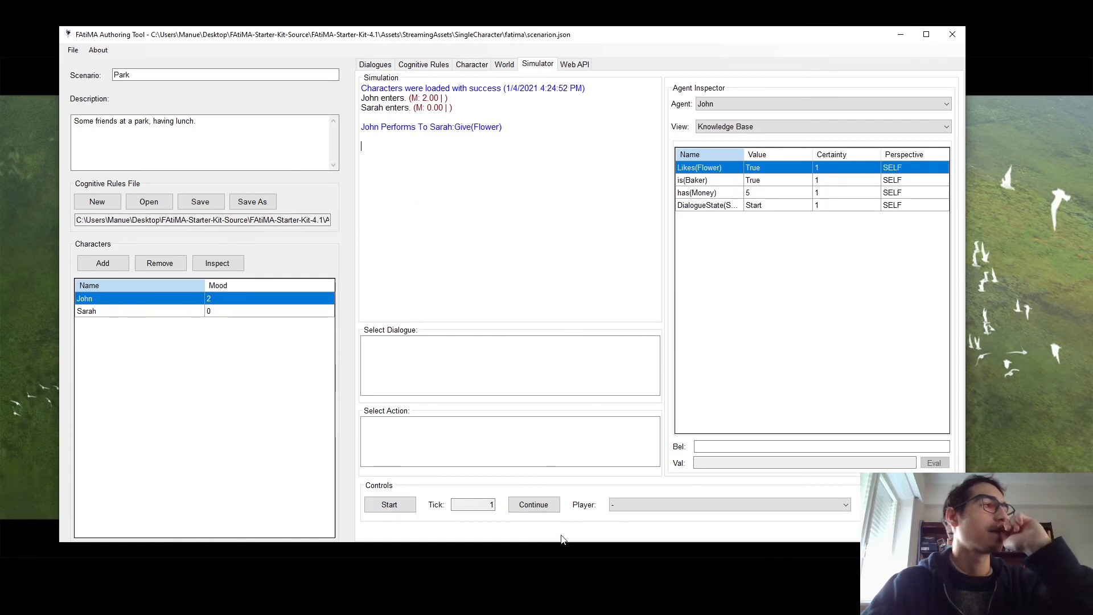
{"action": "left_click", "coordinate": [545, 505]}
{"action": "left_click", "coordinate": [453, 261]}
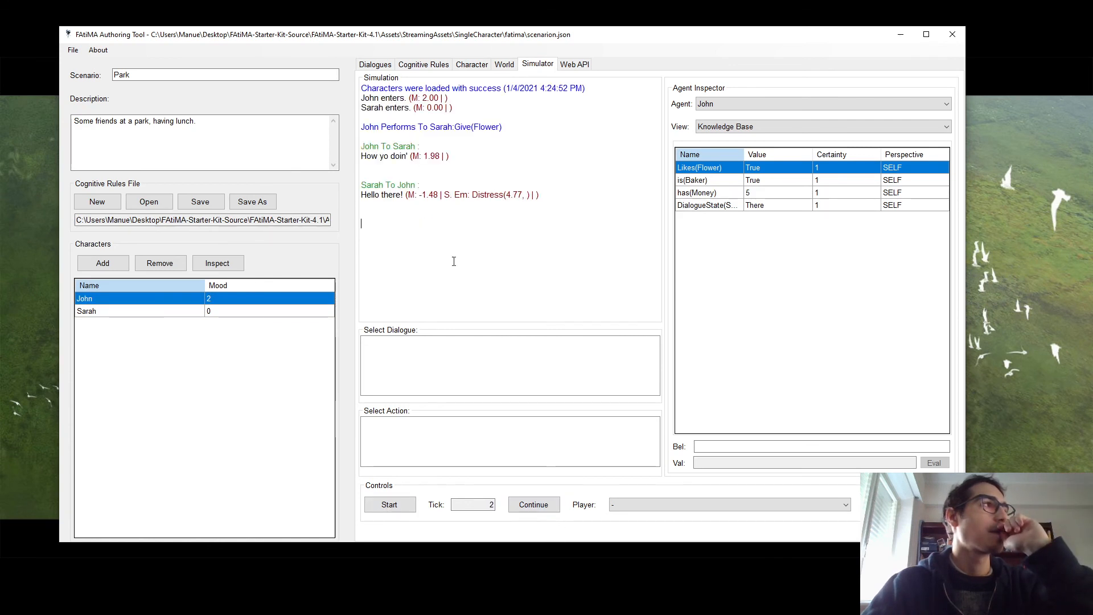
{"action": "double_click", "coordinate": [375, 200]}
{"action": "double_click", "coordinate": [369, 195]}
Inspect the second character's knowledge base and widen the Name column to read the full DialogueState belief.
{"action": "left_click", "coordinate": [730, 125]}
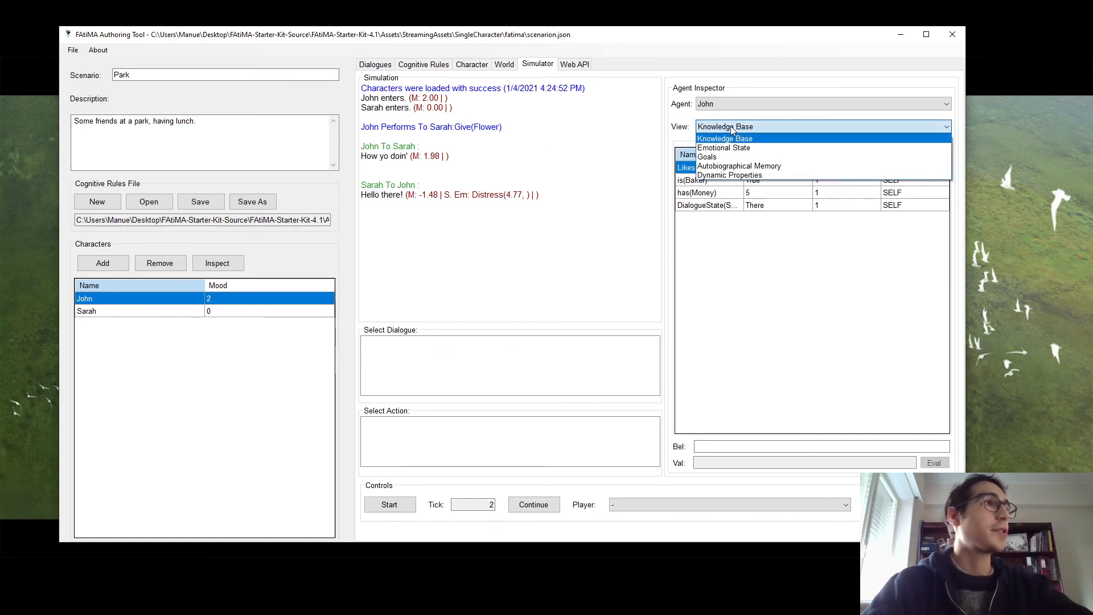
{"action": "left_click", "coordinate": [730, 125]}
{"action": "left_click", "coordinate": [736, 104]}
{"action": "left_click", "coordinate": [737, 127]}
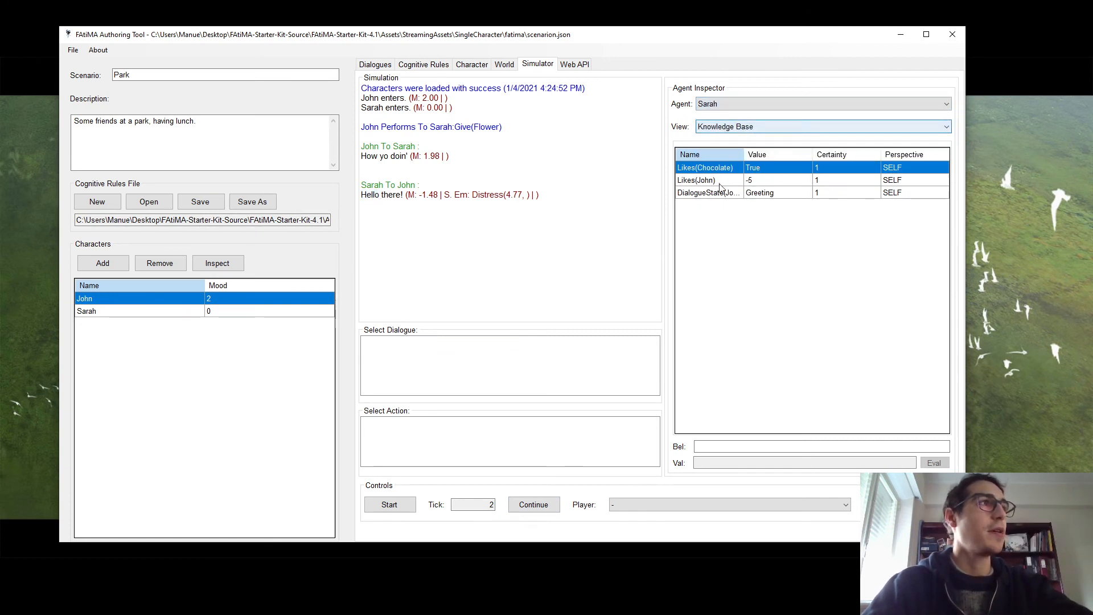
{"action": "left_click_drag", "start_coordinate": [744, 155], "coordinate": [793, 156]}
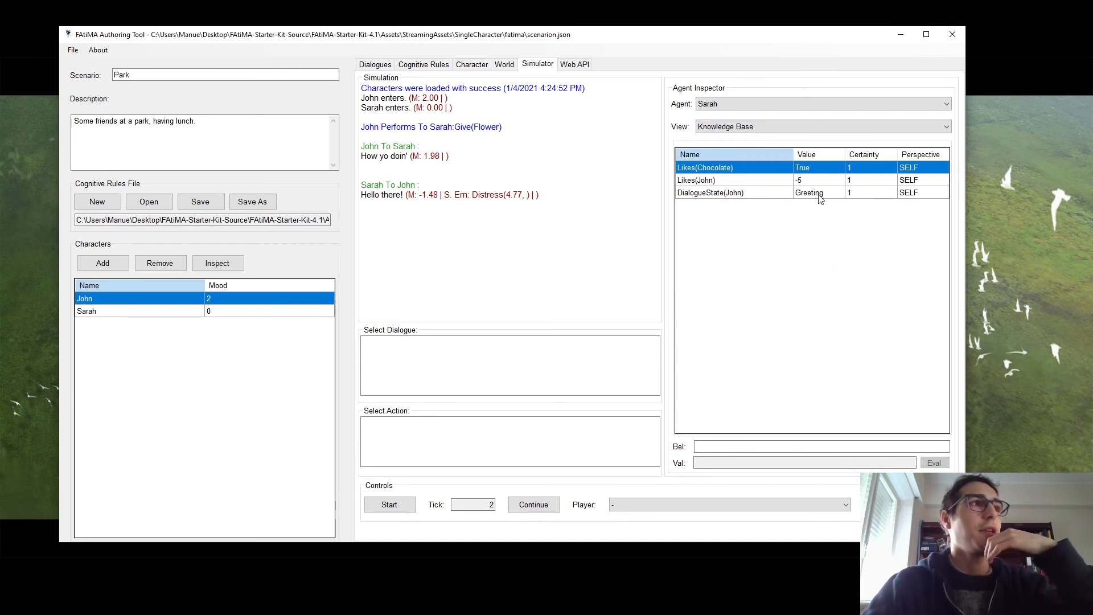
Inspect the first character's DialogueState belief in the knowledge base, and advance the simulation by two ticks.
{"action": "left_click", "coordinate": [729, 108]}
{"action": "left_click", "coordinate": [712, 115]}
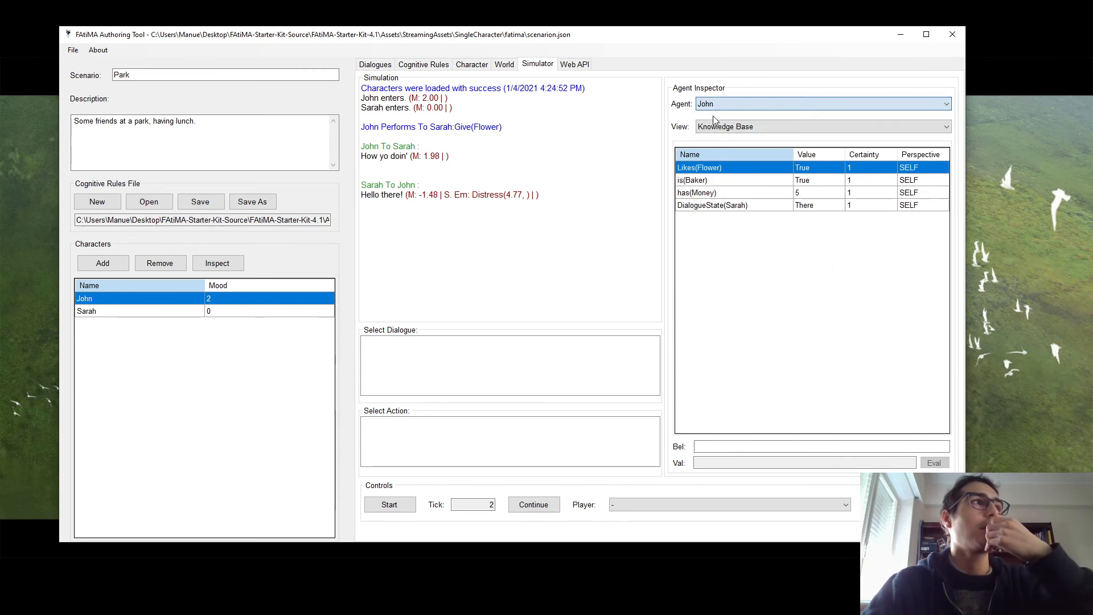
{"action": "left_click", "coordinate": [723, 130]}
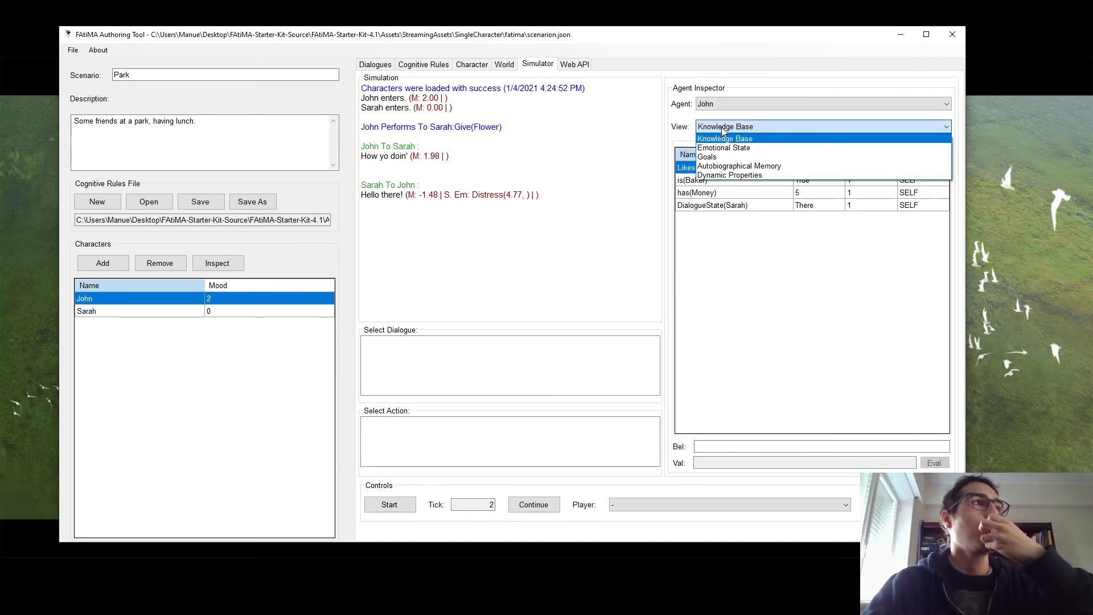
{"action": "left_click", "coordinate": [737, 204]}
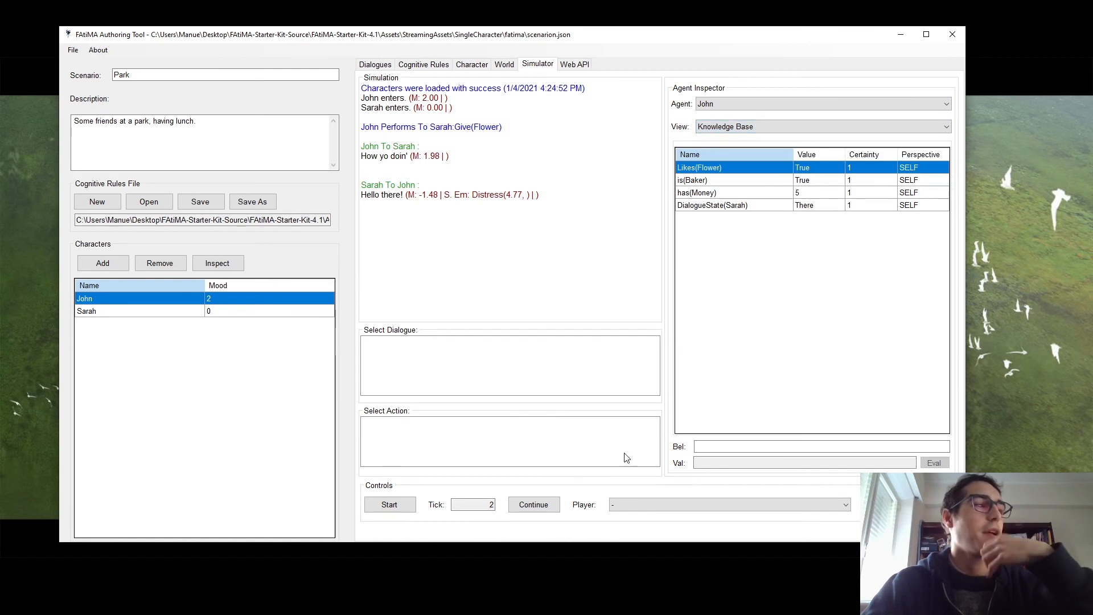
{"action": "left_click", "coordinate": [534, 504]}
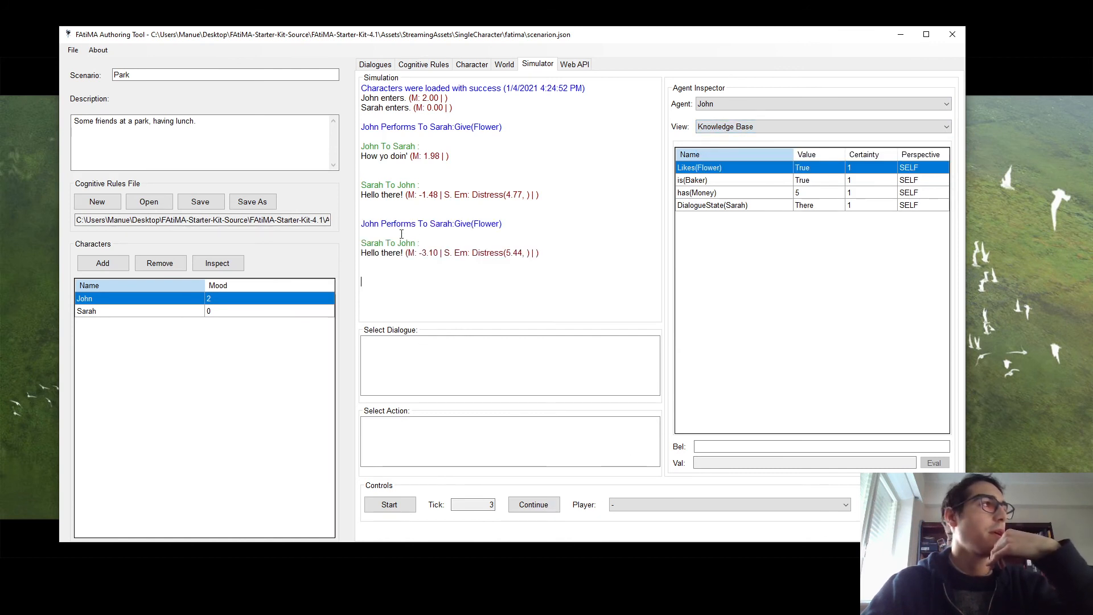
{"action": "left_click", "coordinate": [544, 503]}
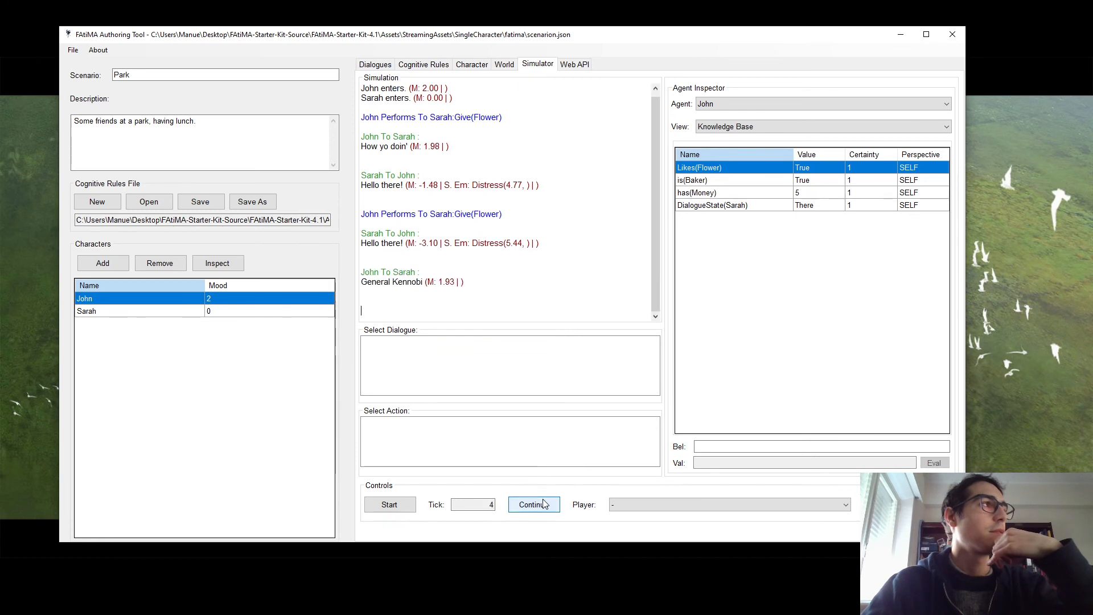
Set the priority of the Speak([cs], [ns], -, -) decision rule to 2 and save the scenario.
{"action": "left_click", "coordinate": [432, 66]}
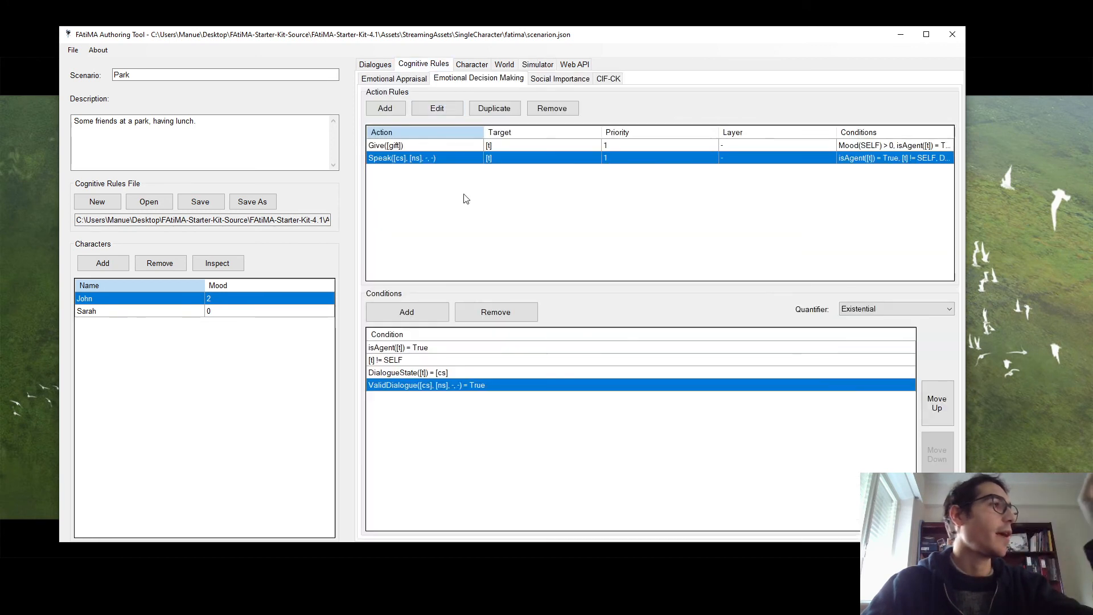
{"action": "left_click", "coordinate": [437, 108]}
{"action": "double_click", "coordinate": [439, 304]}
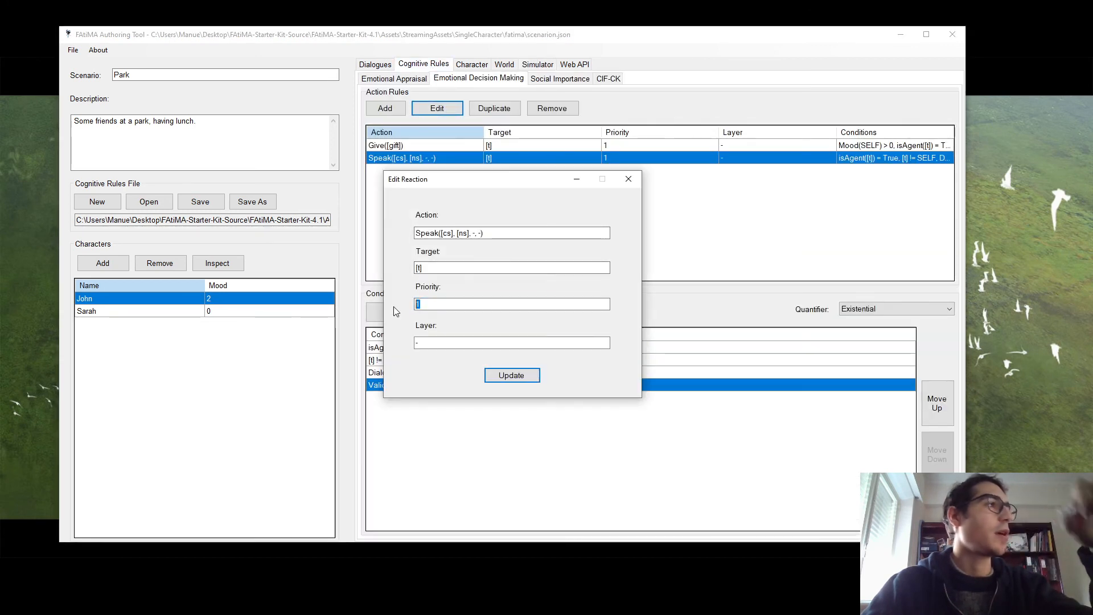
{"action": "type", "text": "2"}
{"action": "left_click", "coordinate": [510, 375]}
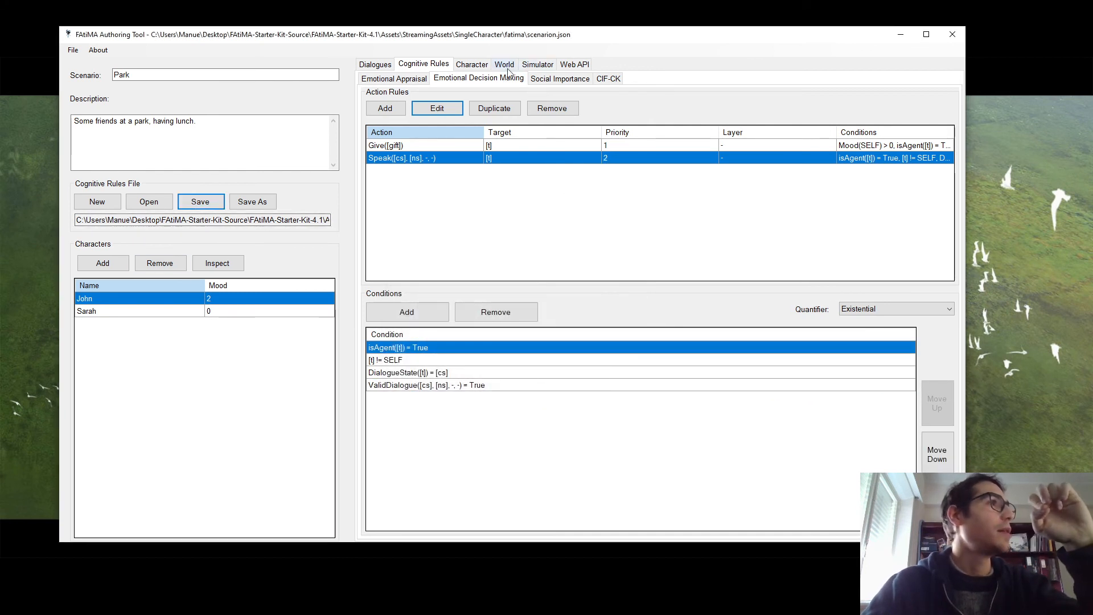
Restart the simulation with the changed Speak priority, examine both opening lines, and advance one tick.
{"action": "left_click", "coordinate": [537, 64]}
{"action": "left_click", "coordinate": [389, 505]}
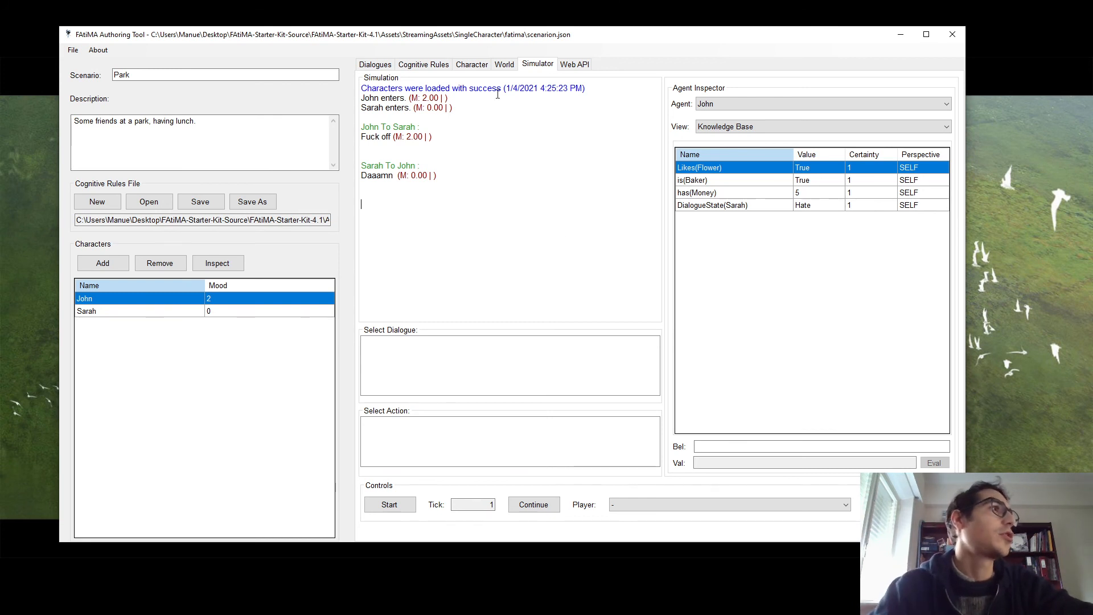
{"action": "triple_click", "coordinate": [368, 138]}
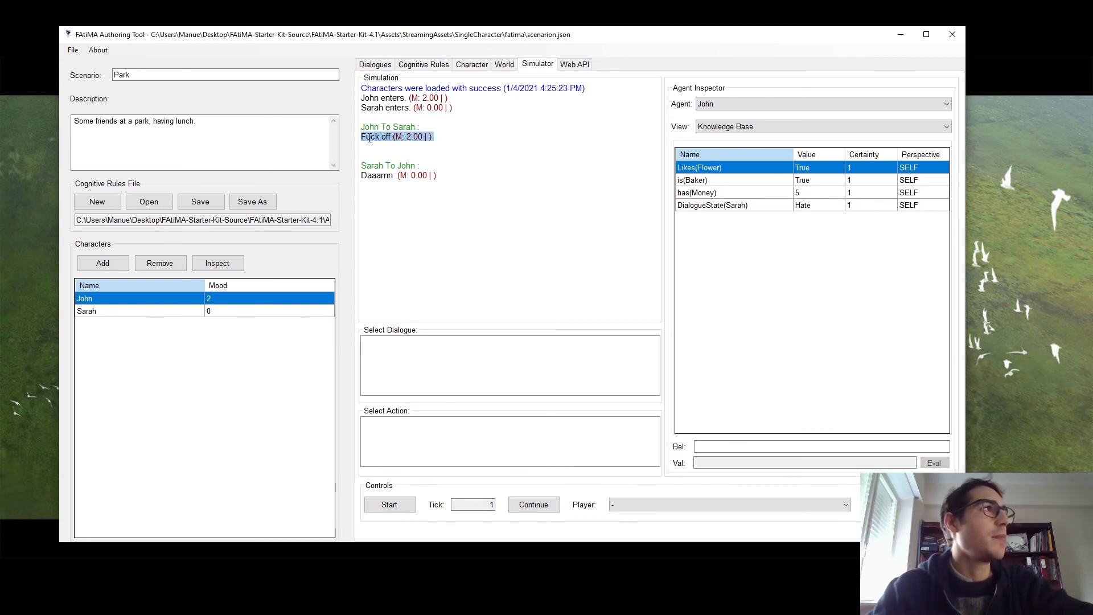
{"action": "triple_click", "coordinate": [374, 177]}
{"action": "left_click", "coordinate": [535, 504]}
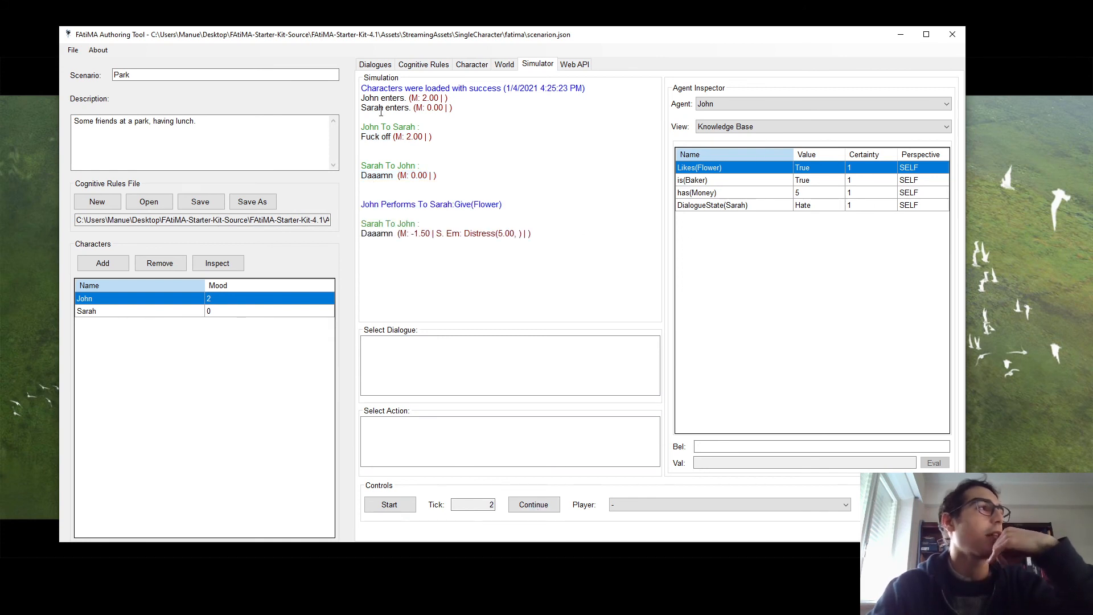
Restart the simulation three times and compare the first character's opening line between runs.
{"action": "left_click", "coordinate": [389, 504]}
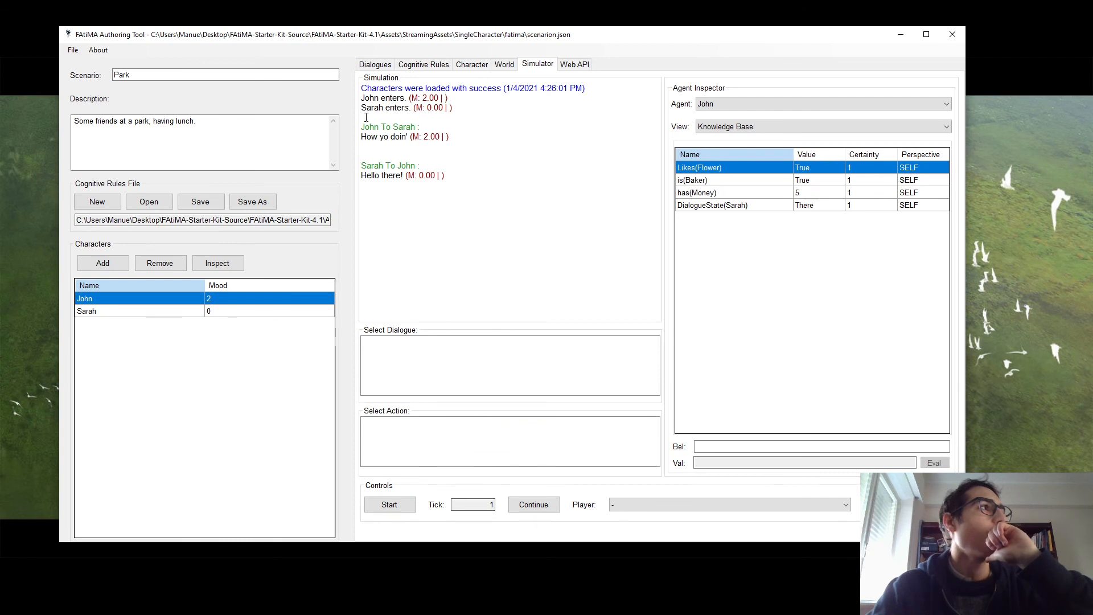
{"action": "left_click_drag", "start_coordinate": [362, 136], "coordinate": [450, 138]}
{"action": "left_click", "coordinate": [389, 504]}
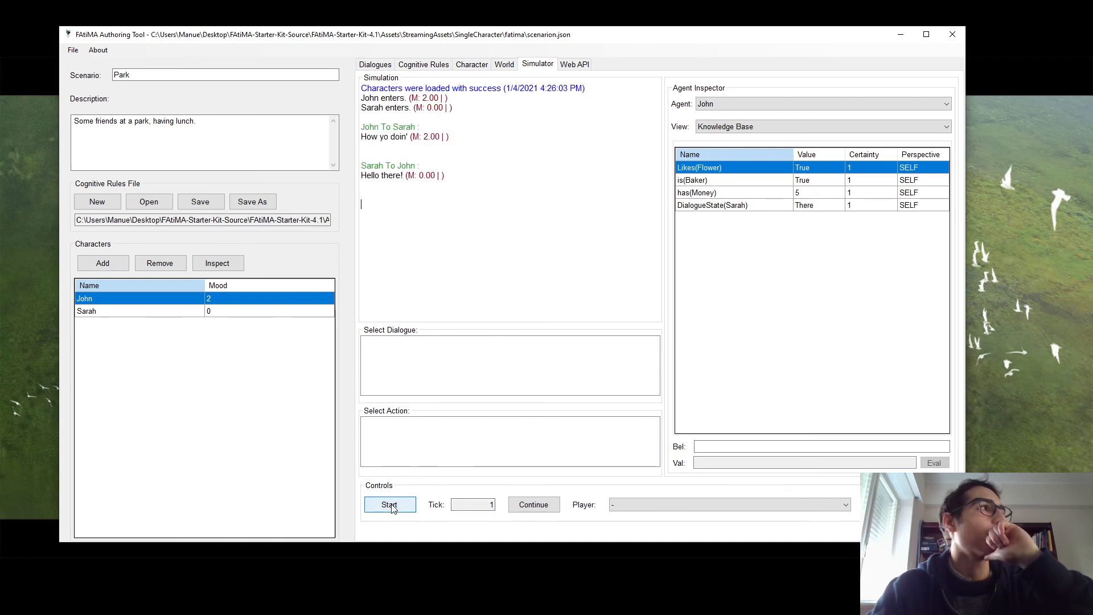
{"action": "left_click", "coordinate": [403, 508]}
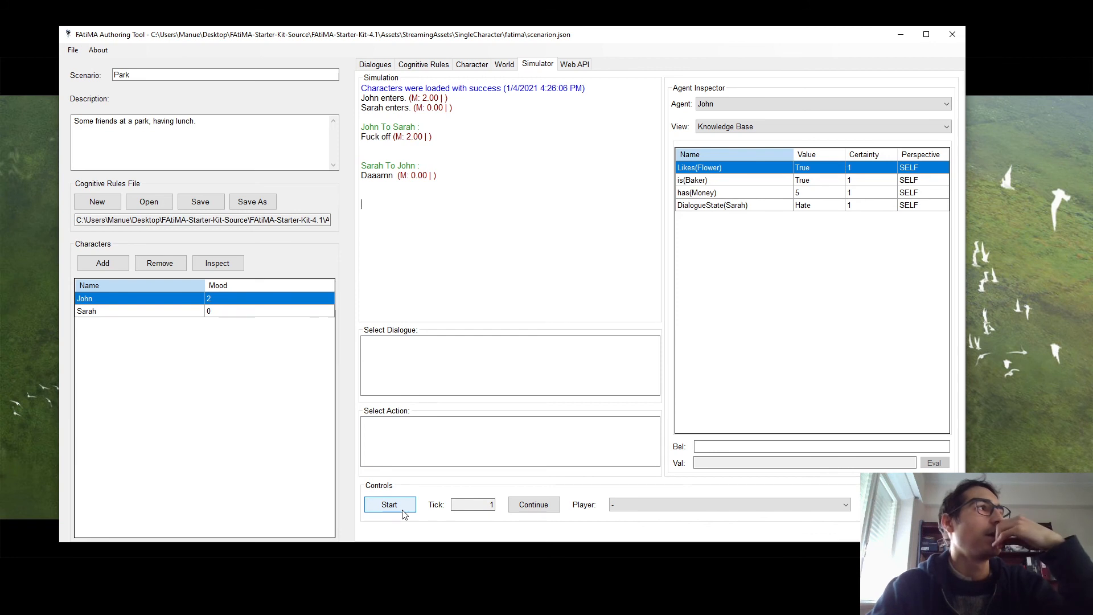
{"action": "triple_click", "coordinate": [391, 136]}
{"action": "double_click", "coordinate": [391, 137]}
{"action": "left_click", "coordinate": [425, 138]}
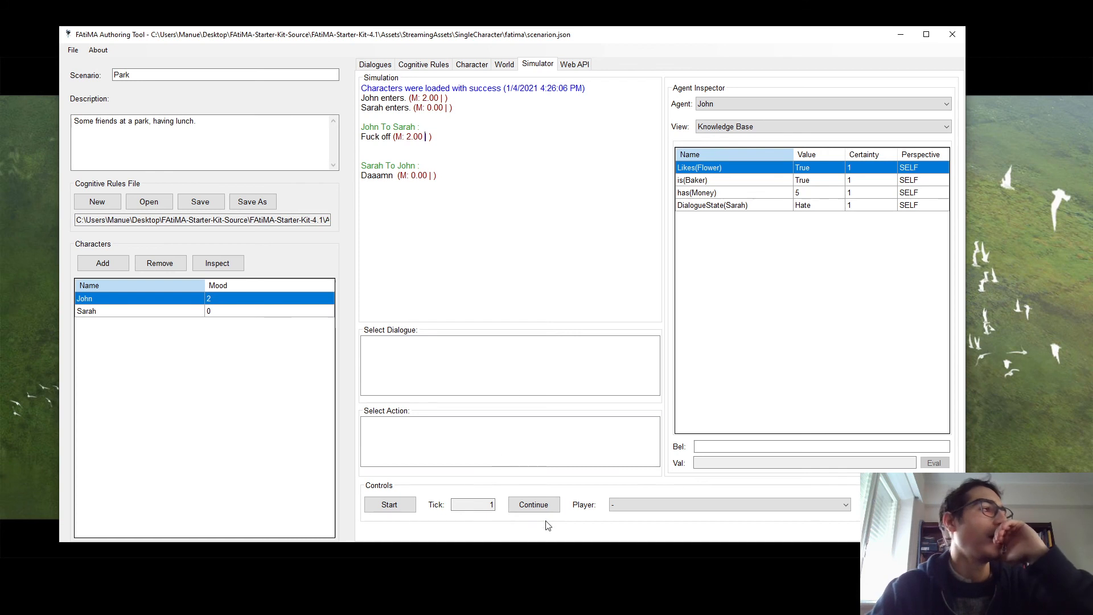
Advance the current run by two ticks, restart the simulation, and step the new run forward three ticks.
{"action": "left_click", "coordinate": [535, 508]}
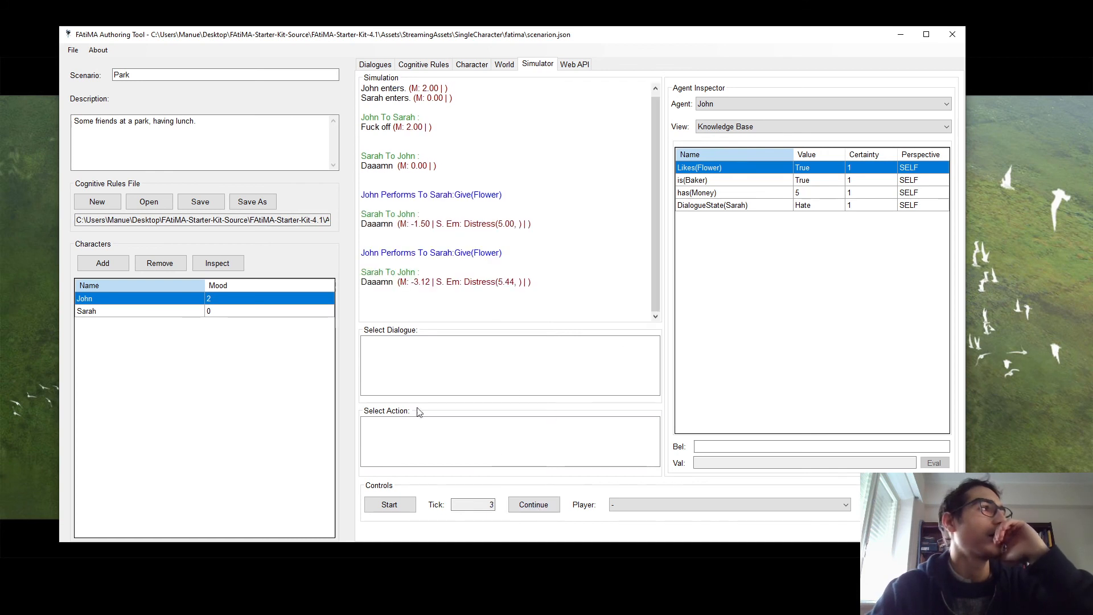
{"action": "left_click", "coordinate": [413, 510]}
{"action": "left_click", "coordinate": [534, 506]}
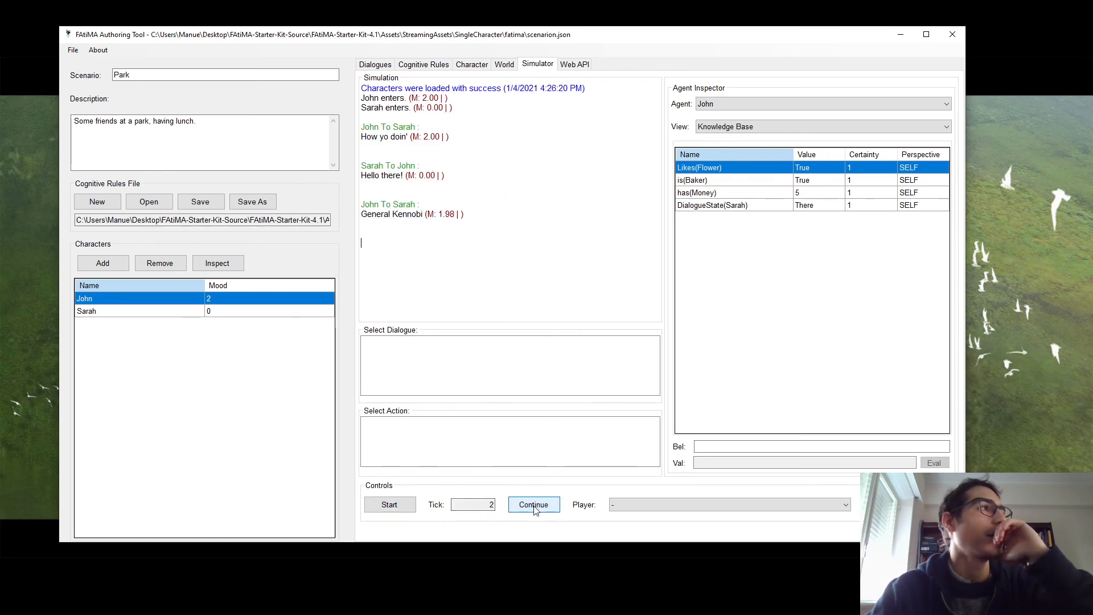
{"action": "left_click", "coordinate": [534, 506]}
{"action": "left_click", "coordinate": [534, 506]}
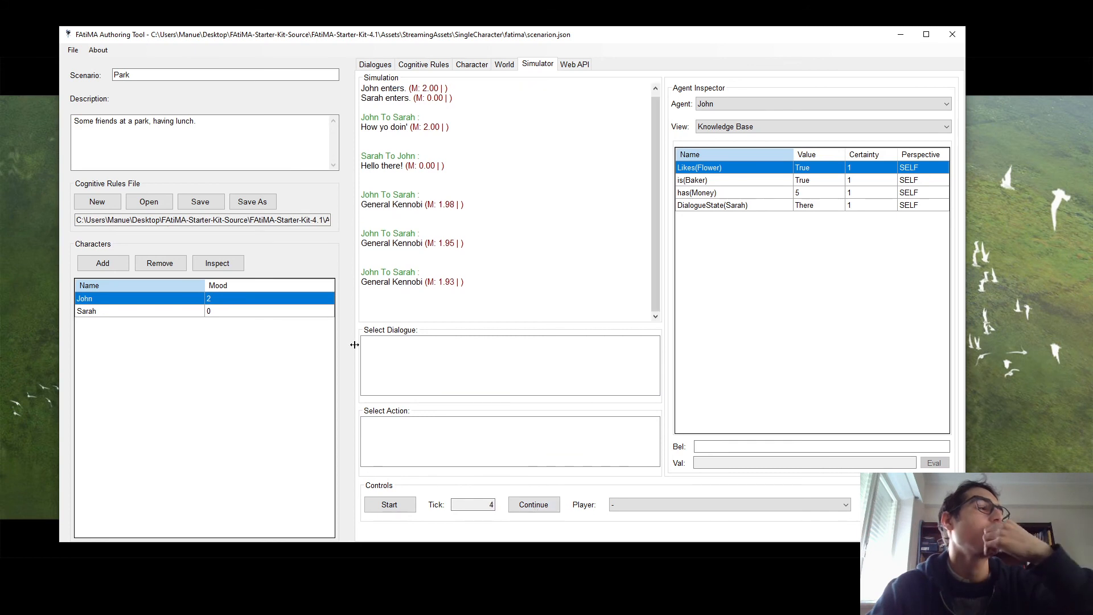
Compare the dialogue actions' states with the Speak effect in the world model and the first character's knowledge base beliefs.
{"action": "left_click", "coordinate": [371, 65]}
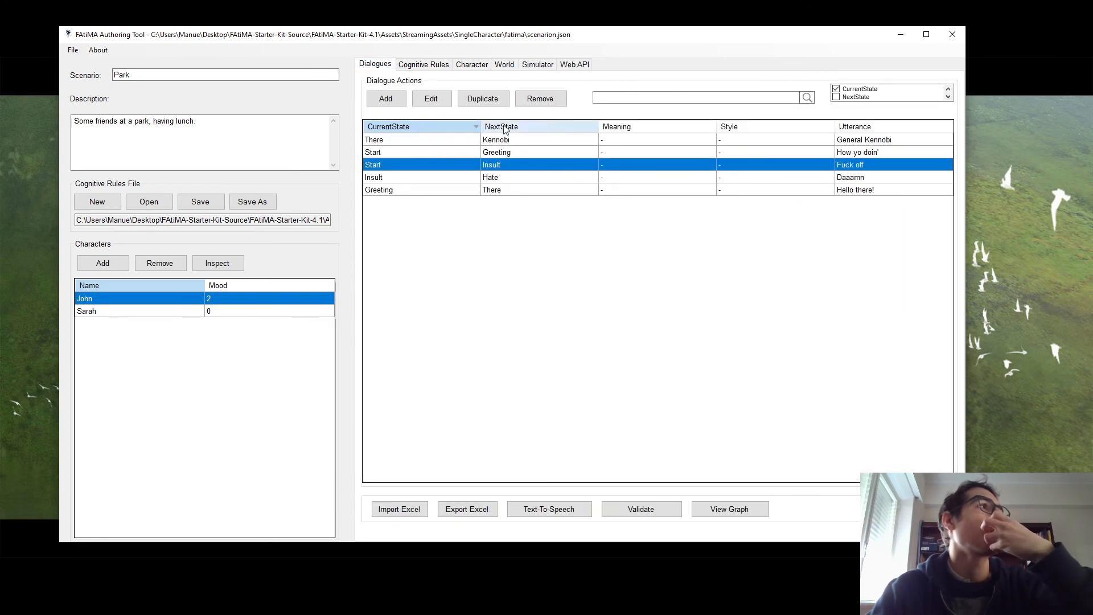
{"action": "left_click", "coordinate": [537, 64]}
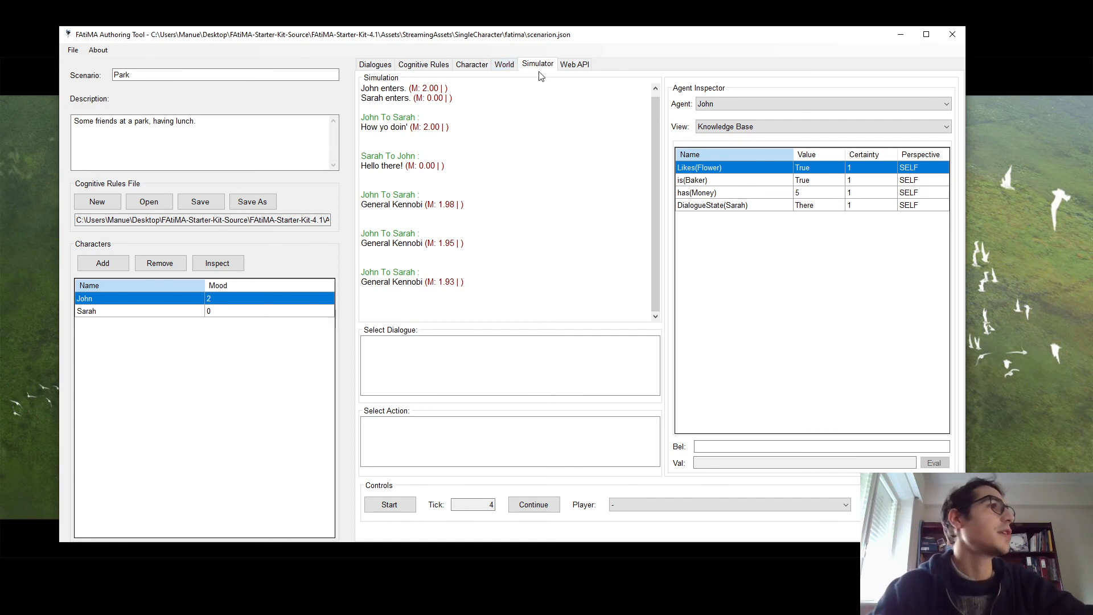
{"action": "left_click", "coordinate": [508, 64]}
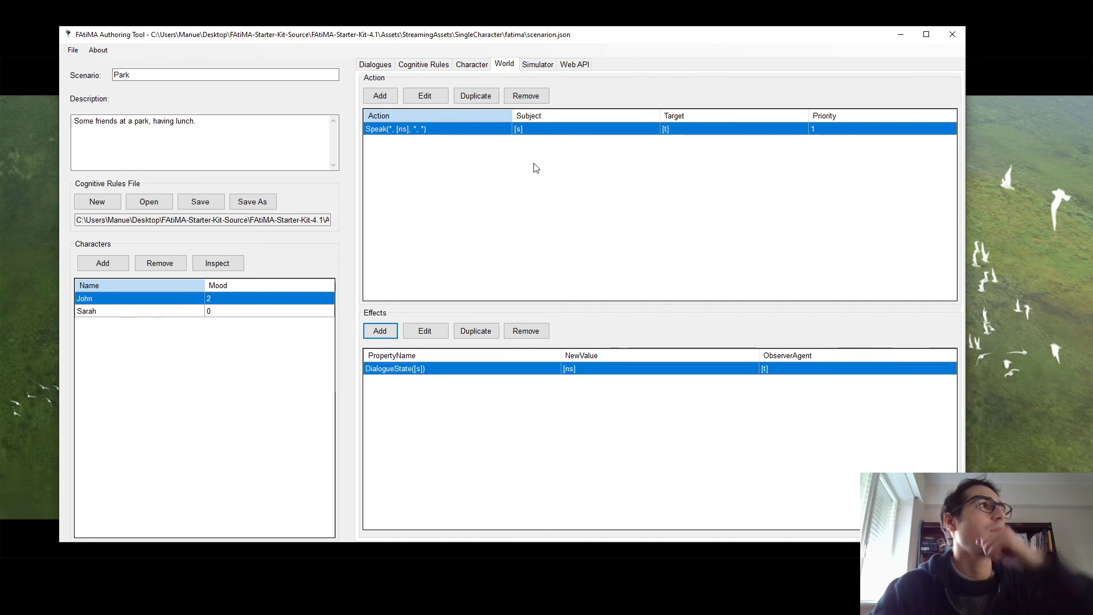
{"action": "left_click", "coordinate": [380, 68]}
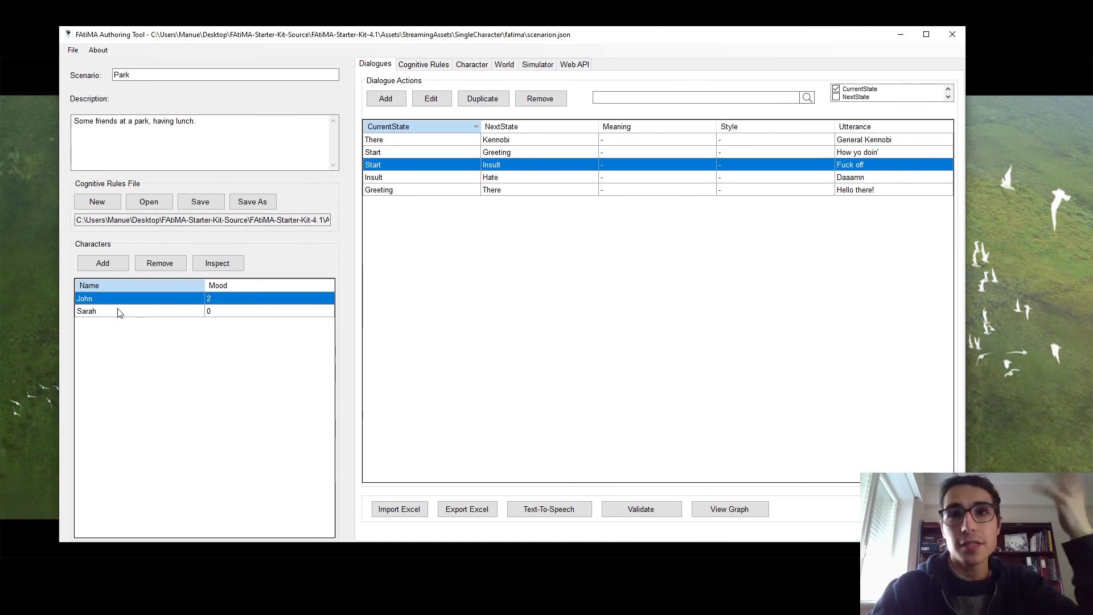
{"action": "double_click", "coordinate": [149, 313]}
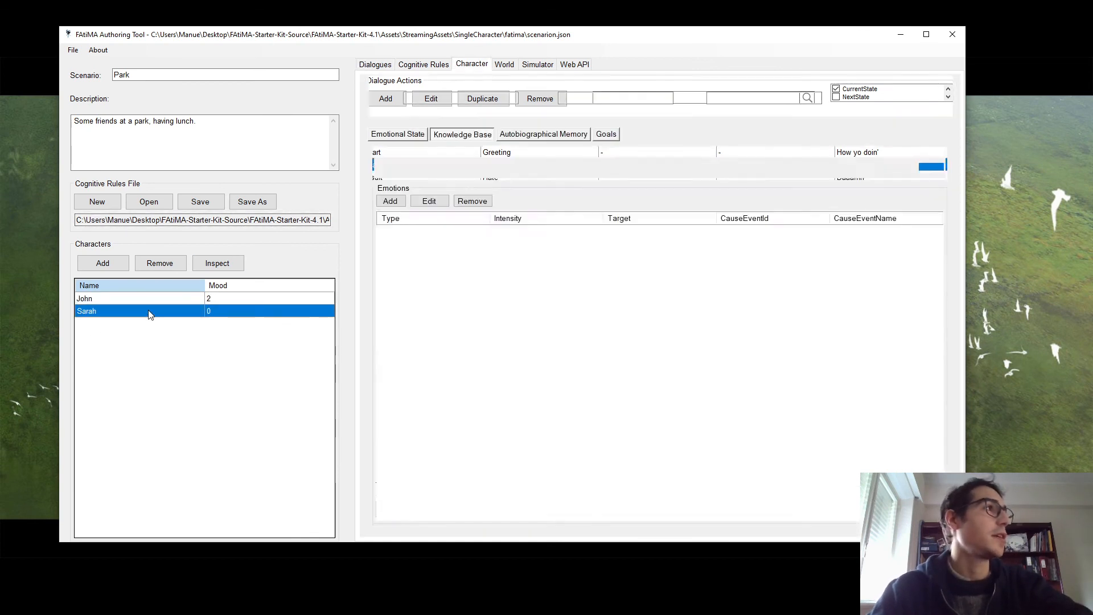
{"action": "key", "text": "Up"}
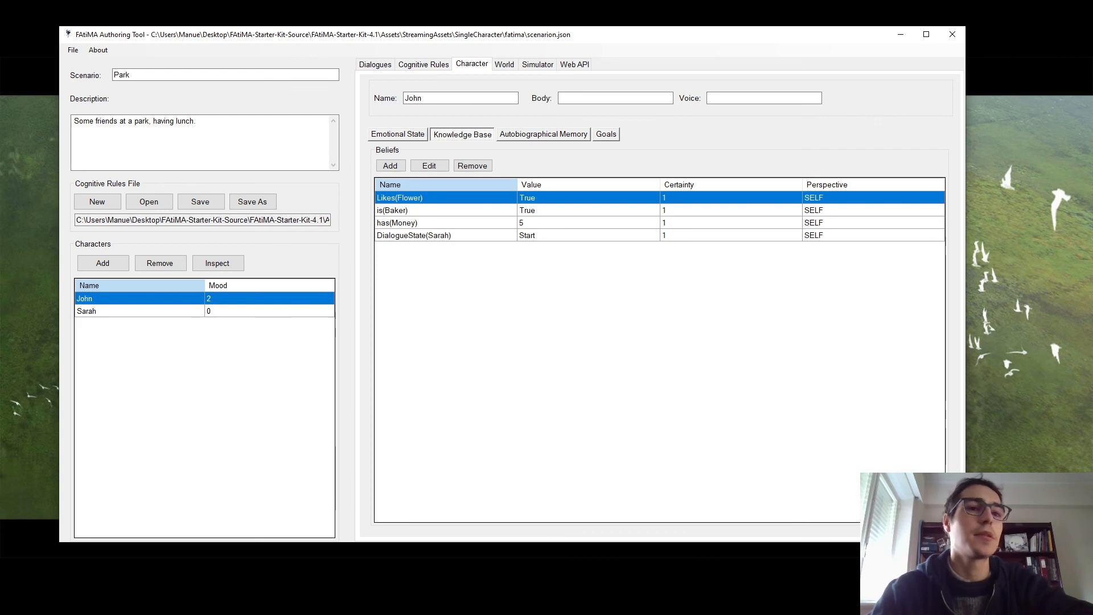
Switch to the FAtiMA Workshop 2020 presentation in Google Slides and present it from slide 57 through The World Model slide.
{"action": "key", "text": "alt+Tab"}
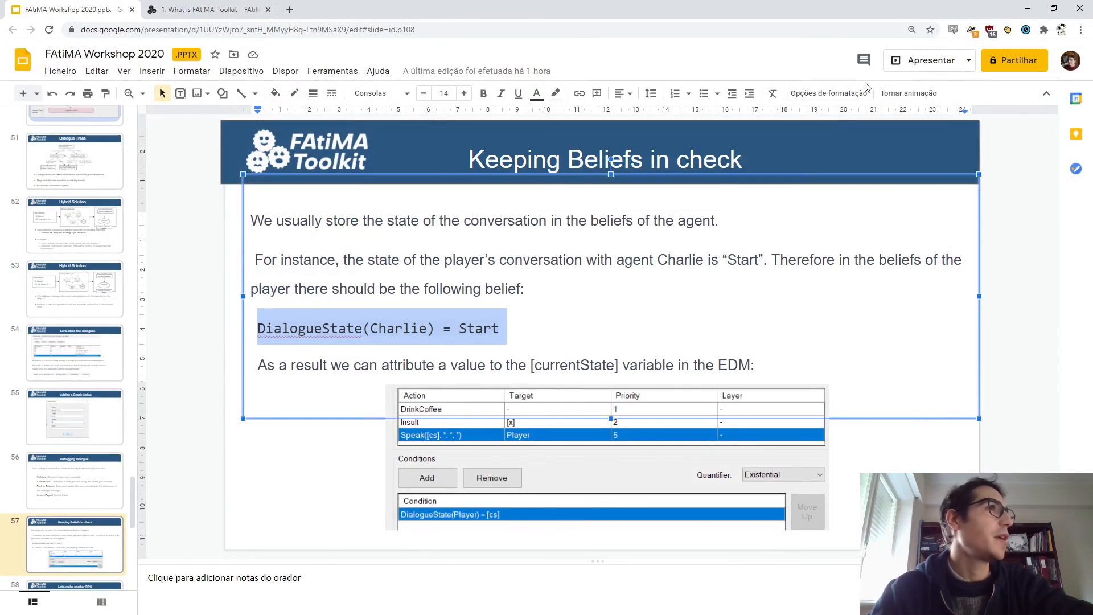
{"action": "left_click", "coordinate": [905, 62]}
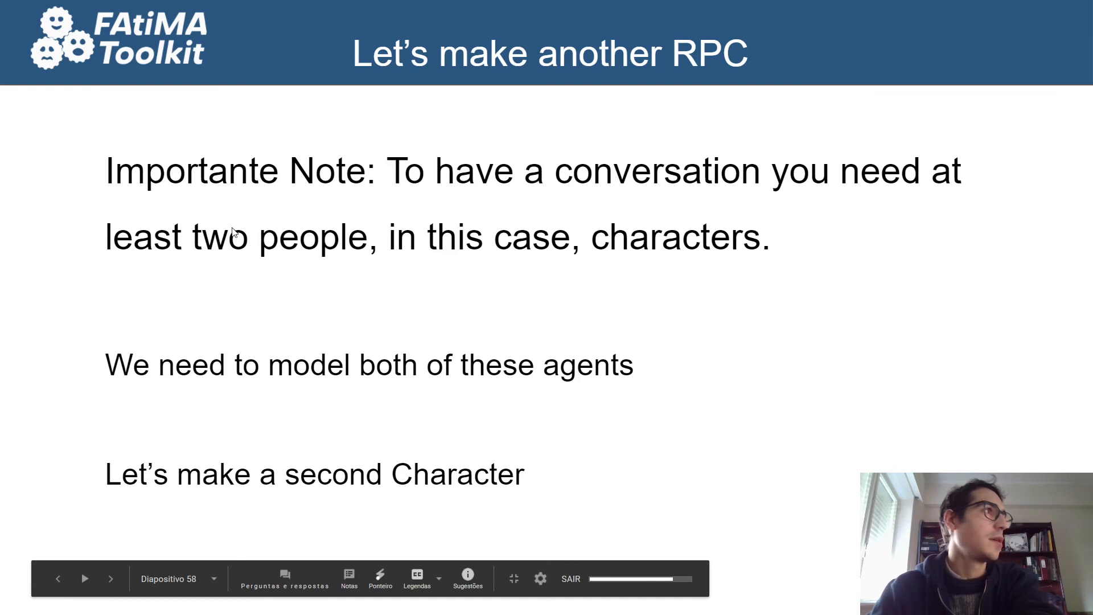
{"action": "left_click", "coordinate": [610, 419]}
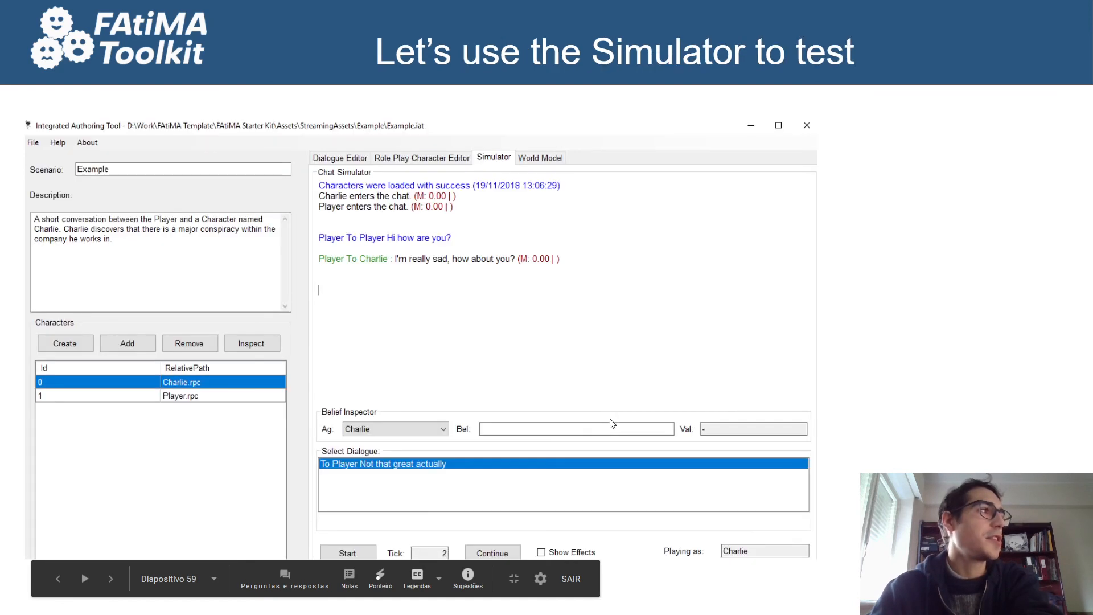
{"action": "left_click", "coordinate": [821, 393]}
{"action": "left_click", "coordinate": [821, 393]}
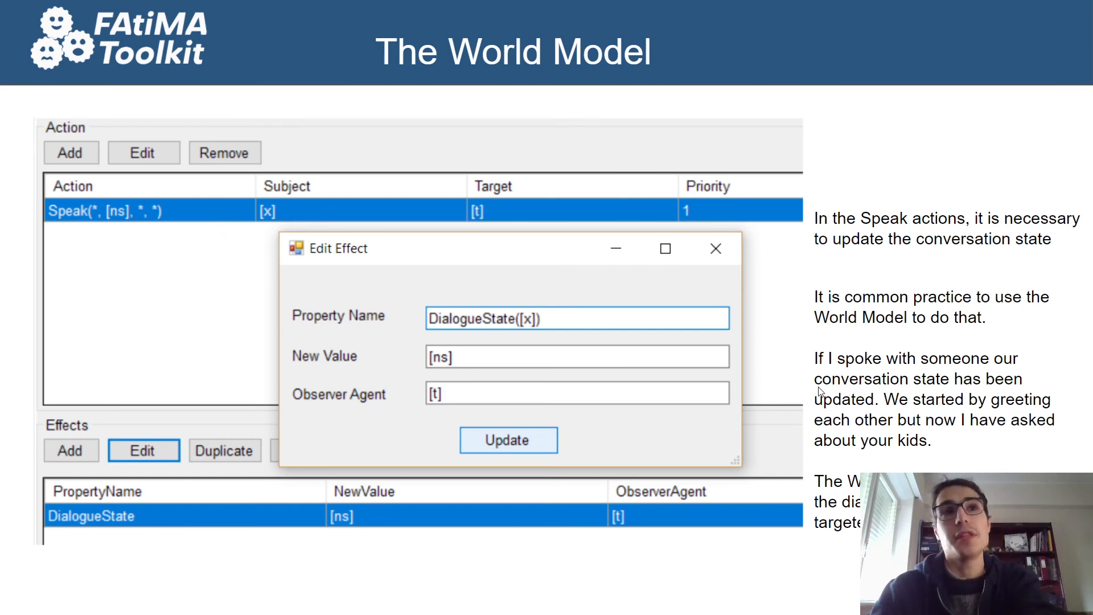
{"action": "left_click", "coordinate": [820, 393]}
{"action": "left_click", "coordinate": [820, 391]}
{"action": "key", "text": "Left"}
{"action": "key", "text": "Left"}
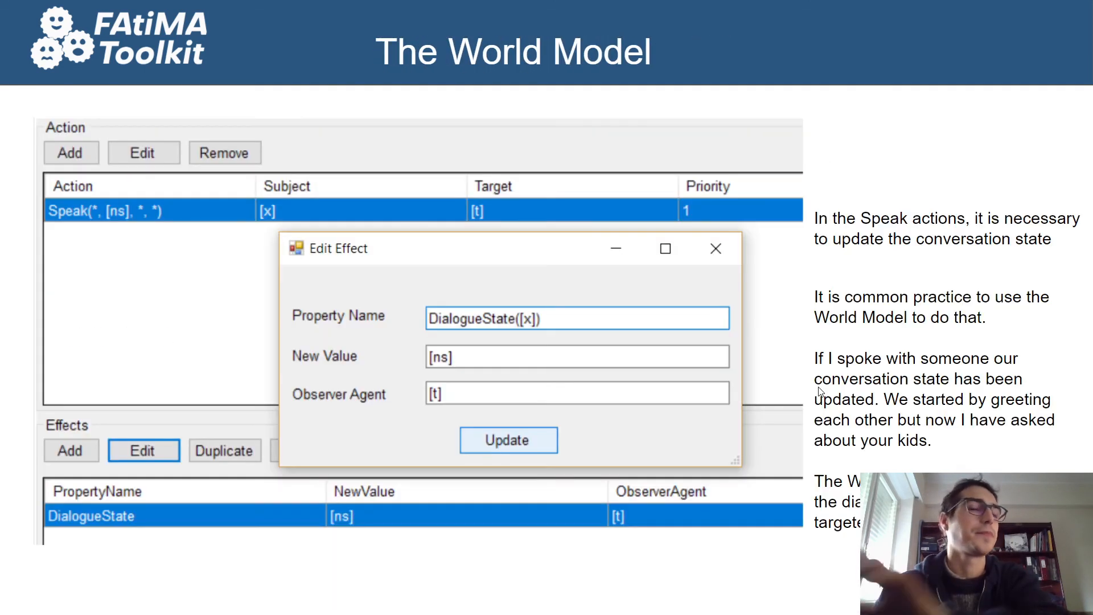
{"action": "key", "text": "Escape"}
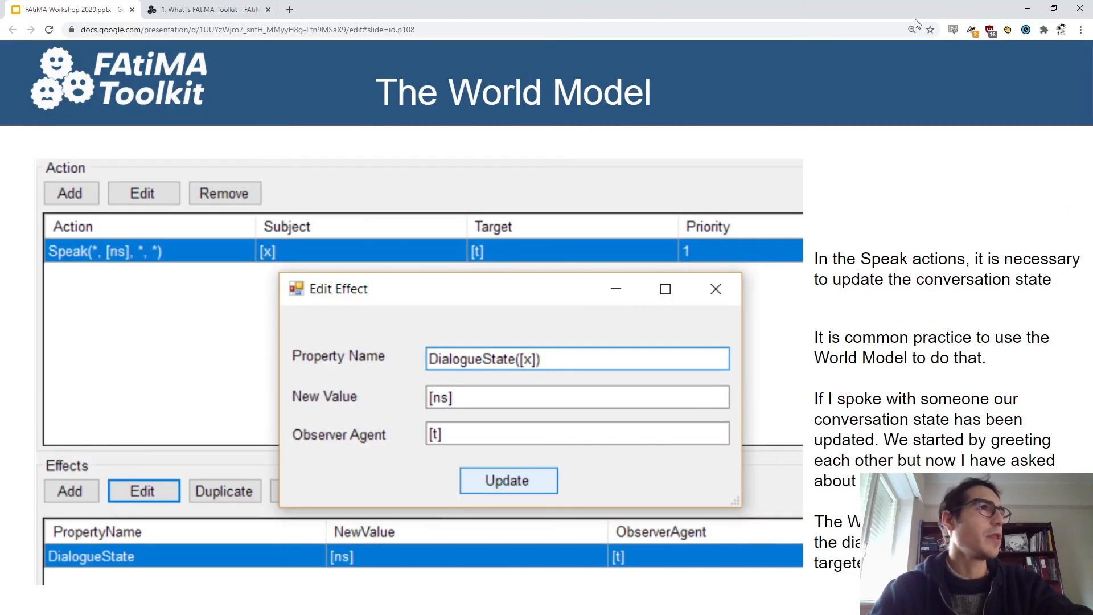
Switch back to the FAtiMA Authoring Tool, maximise its window, and display the list of dialogue actions.
{"action": "key", "text": "alt+Tab"}
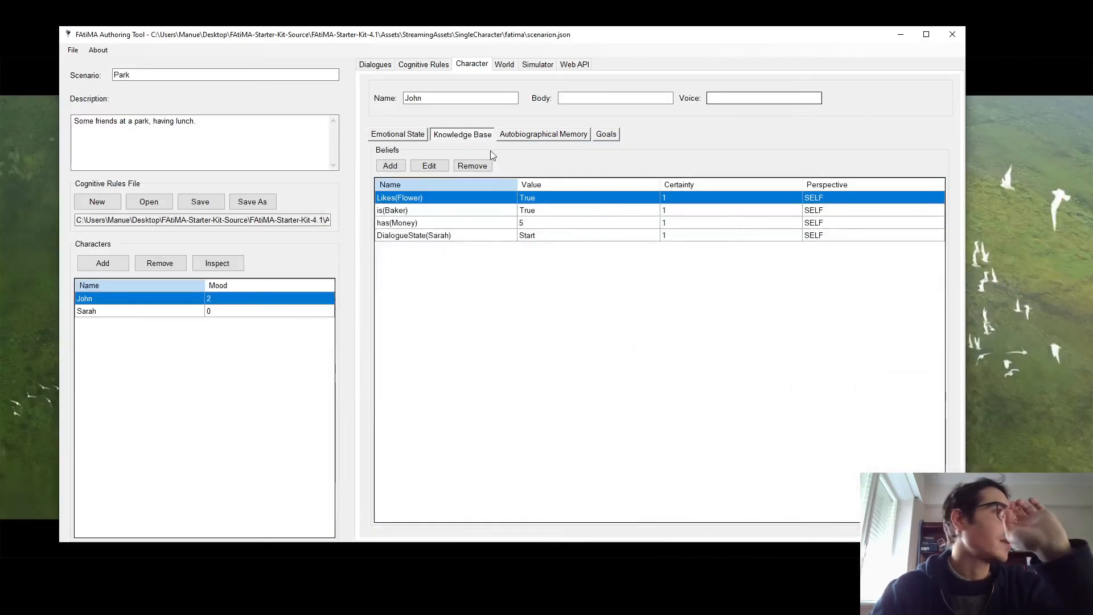
{"action": "left_click", "coordinate": [410, 67]}
{"action": "left_click", "coordinate": [926, 34]}
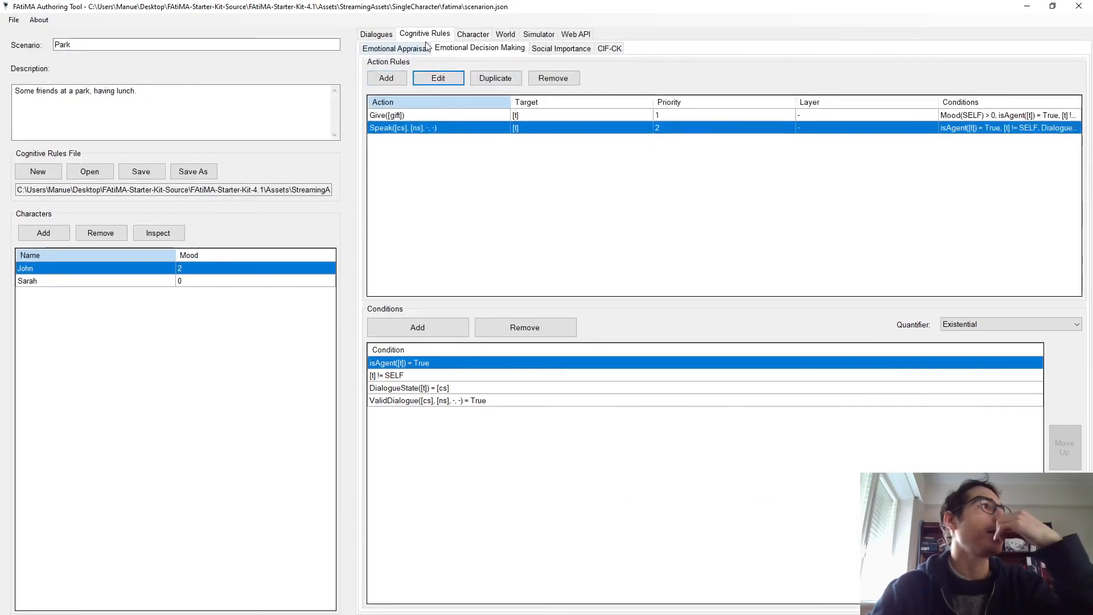
{"action": "left_click", "coordinate": [376, 34]}
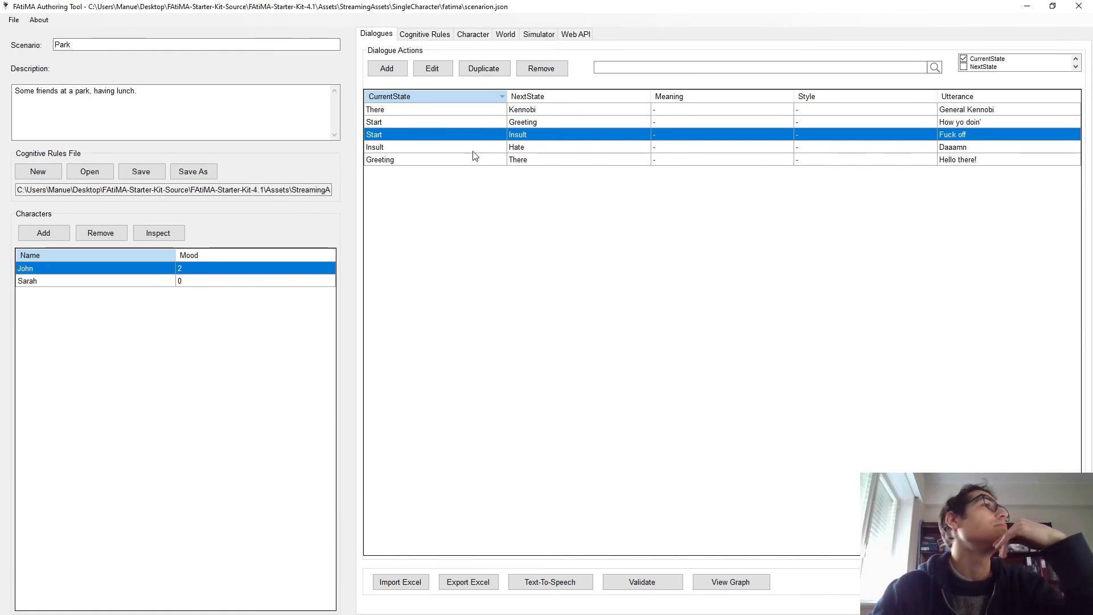
Set the style of the Start-to-Greeting dialogue action "How yo doin'" to Rude.
{"action": "left_click", "coordinate": [466, 123]}
{"action": "left_click", "coordinate": [644, 133]}
{"action": "left_click", "coordinate": [806, 124]}
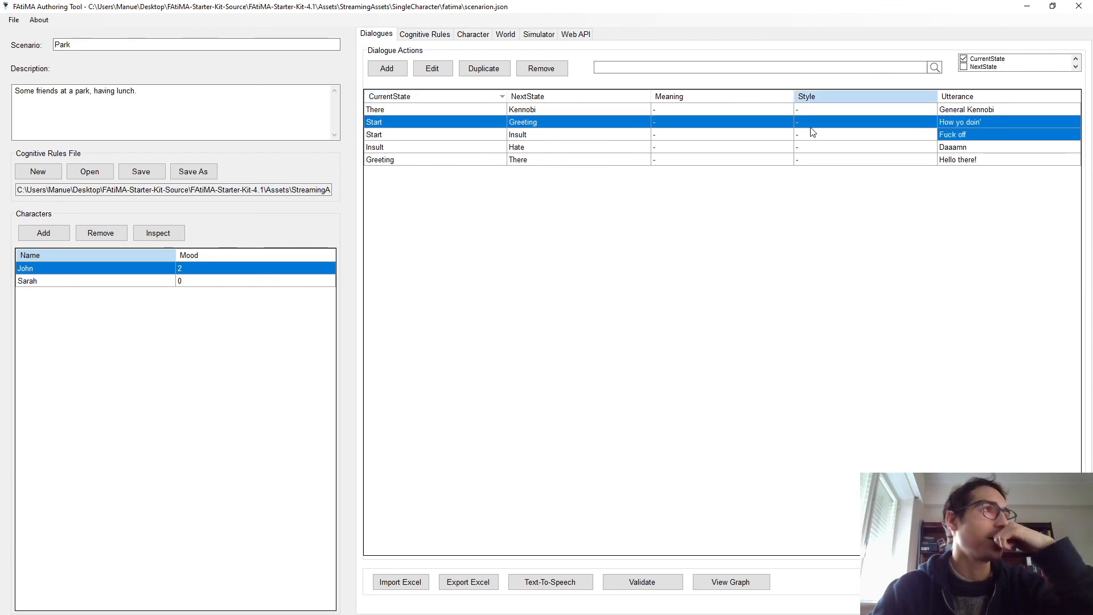
{"action": "double_click", "coordinate": [747, 124]}
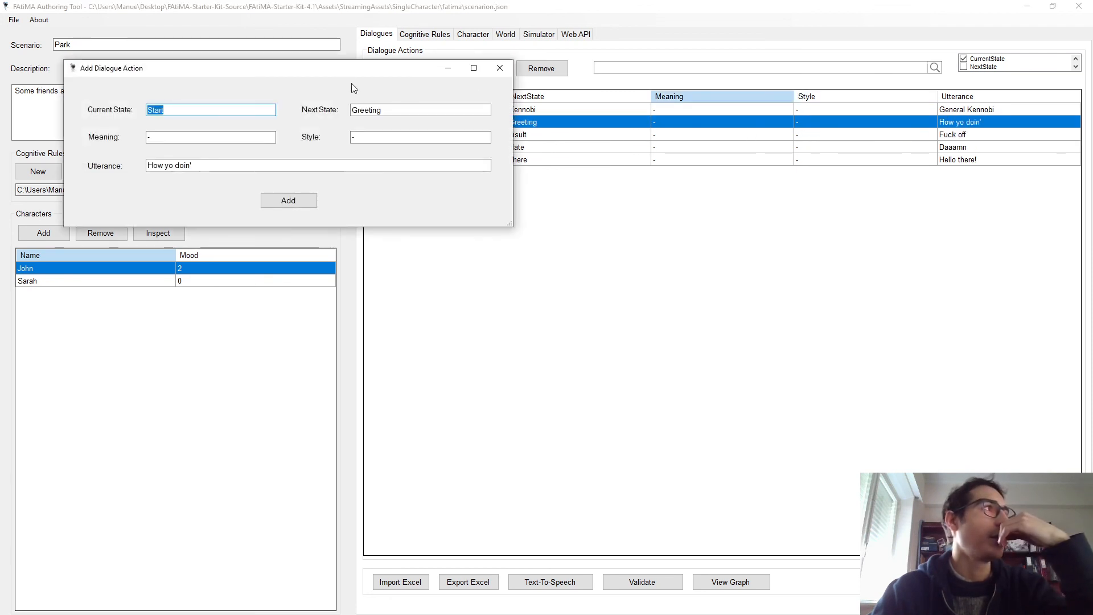
{"action": "left_click", "coordinate": [613, 78]}
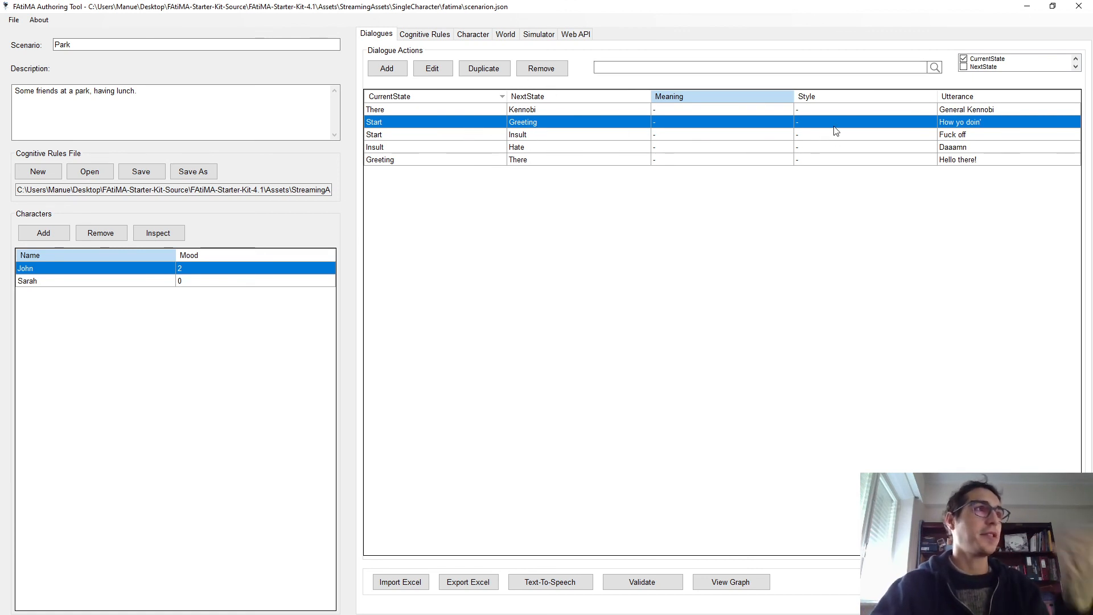
{"action": "left_click", "coordinate": [435, 69]}
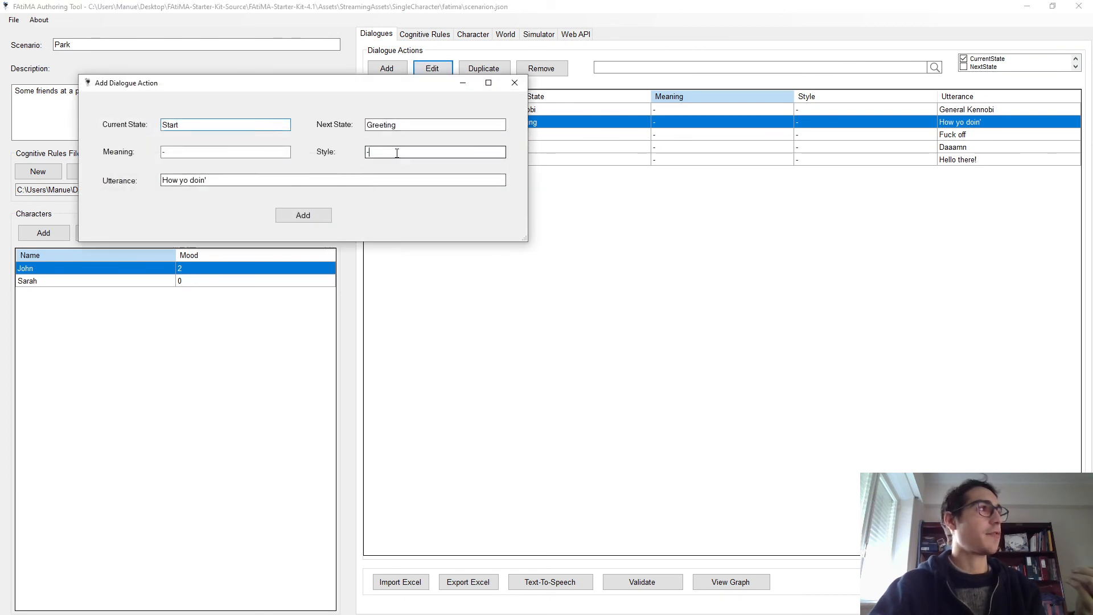
{"action": "left_click_drag", "start_coordinate": [397, 152], "coordinate": [358, 152]}
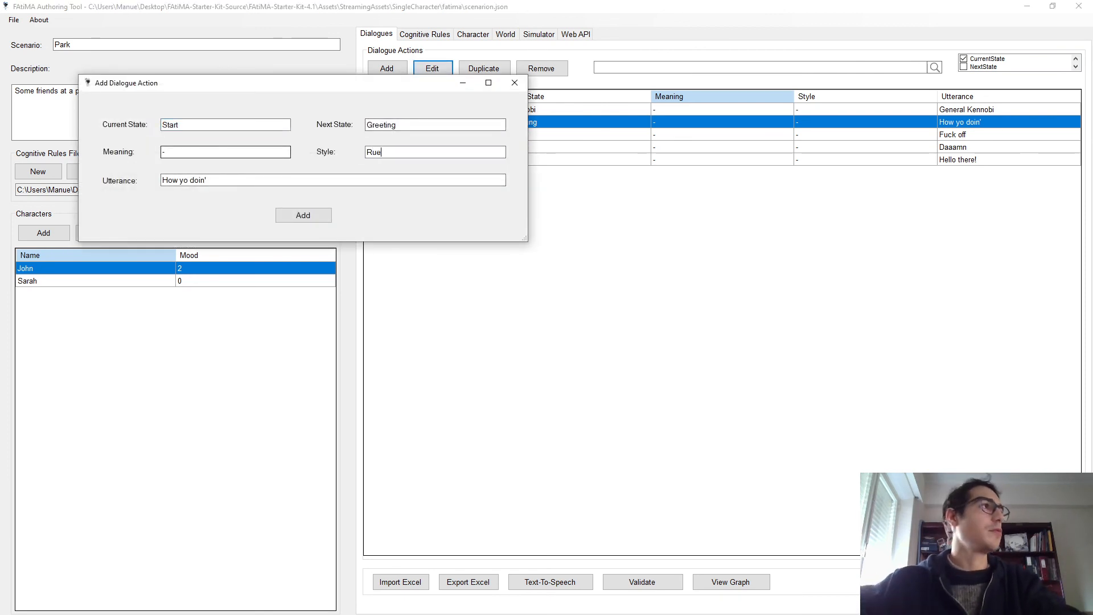
{"action": "type", "text": "Rude"}
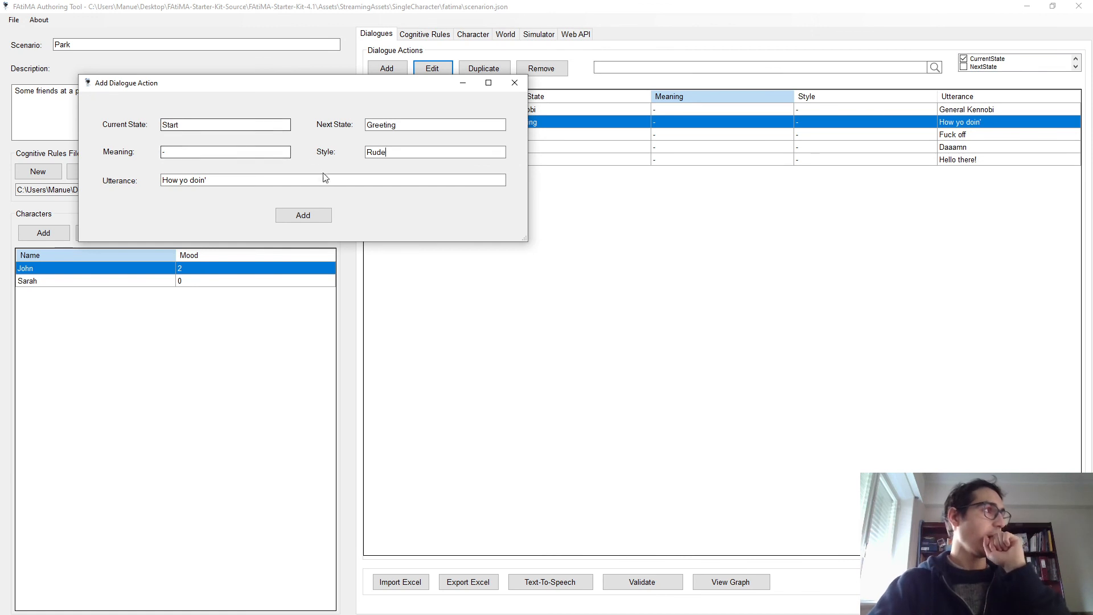
{"action": "left_click", "coordinate": [318, 216]}
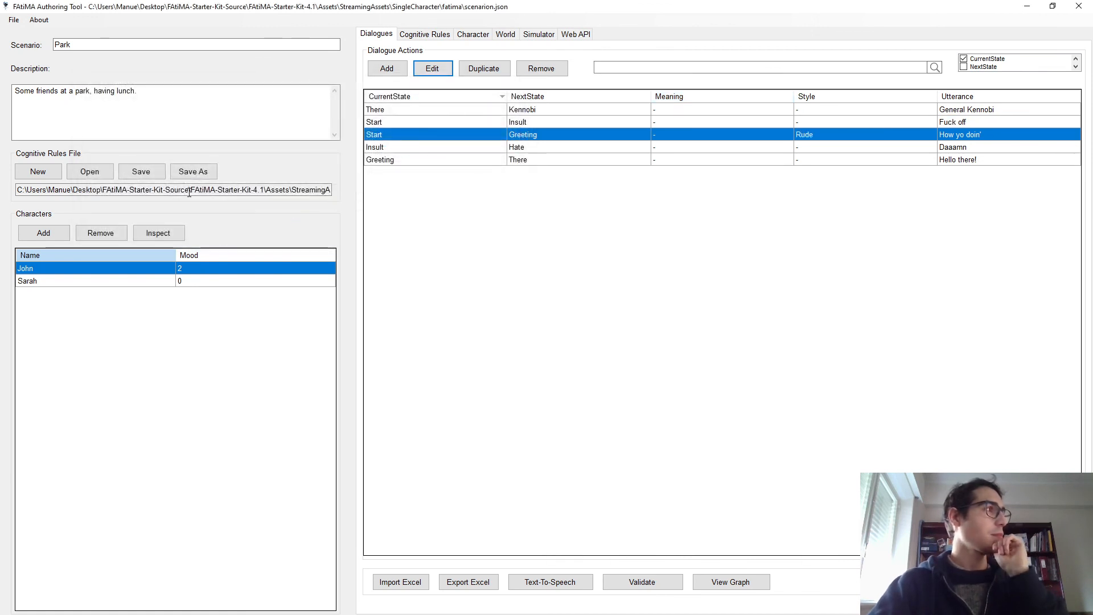
Duplicate the Speak([cs], [ns], -, -) decision rule and change the copy's action to Speak([cs], [ns], -, Rude).
{"action": "left_click", "coordinate": [445, 34]}
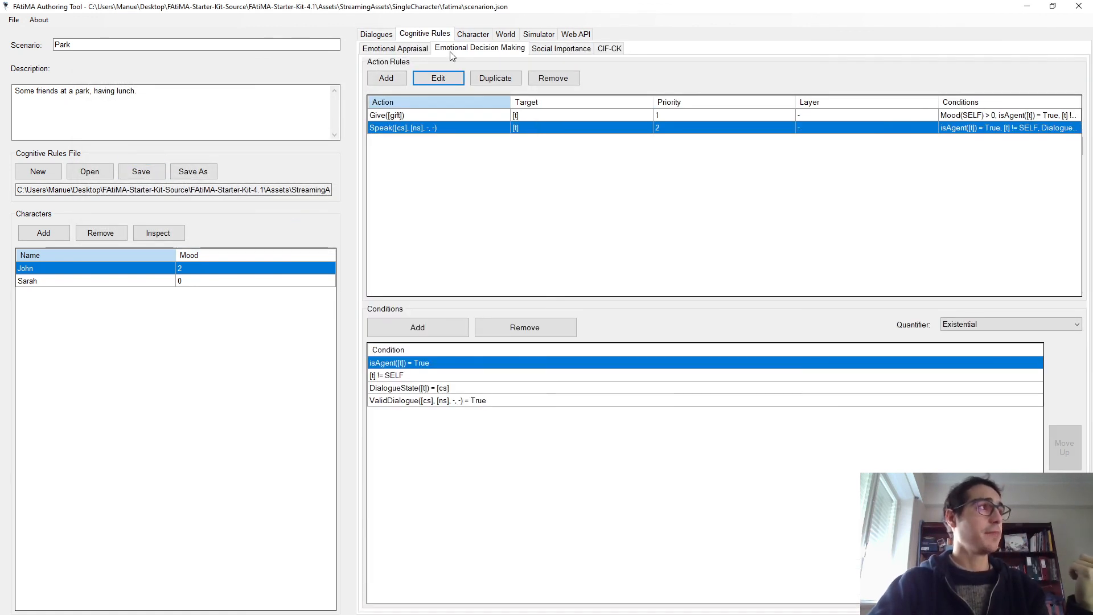
{"action": "left_click", "coordinate": [494, 78]}
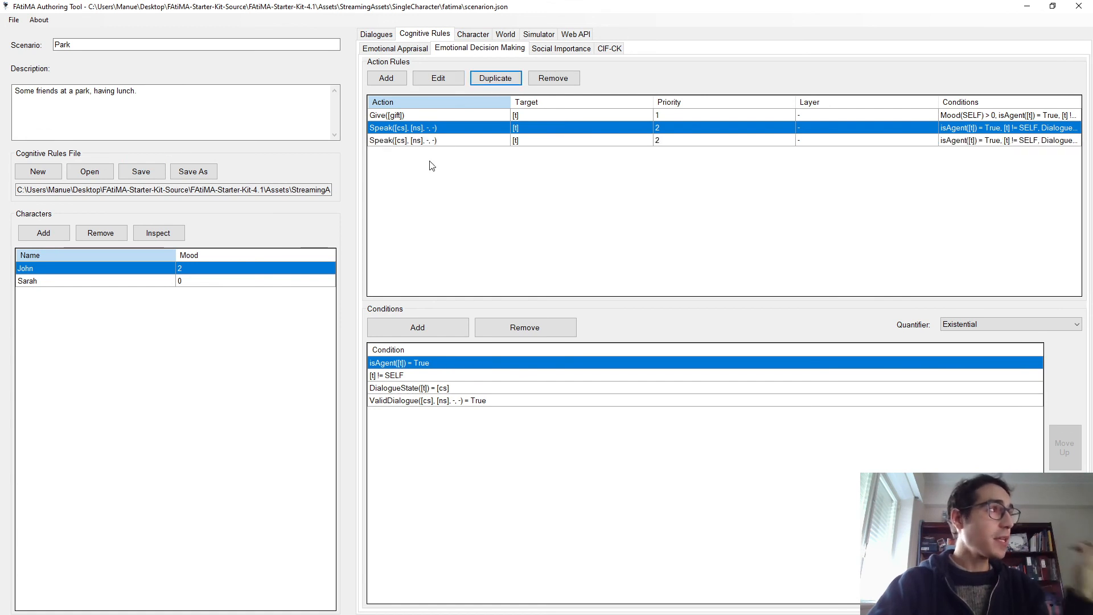
{"action": "left_click", "coordinate": [436, 141]}
{"action": "double_click", "coordinate": [438, 142]}
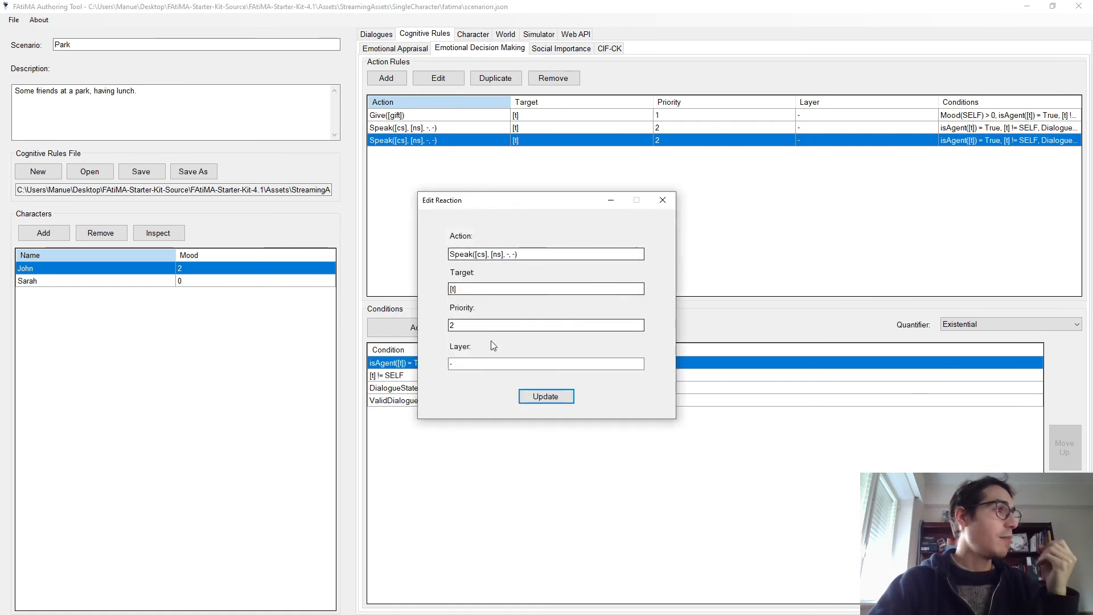
{"action": "double_click", "coordinate": [512, 253]}
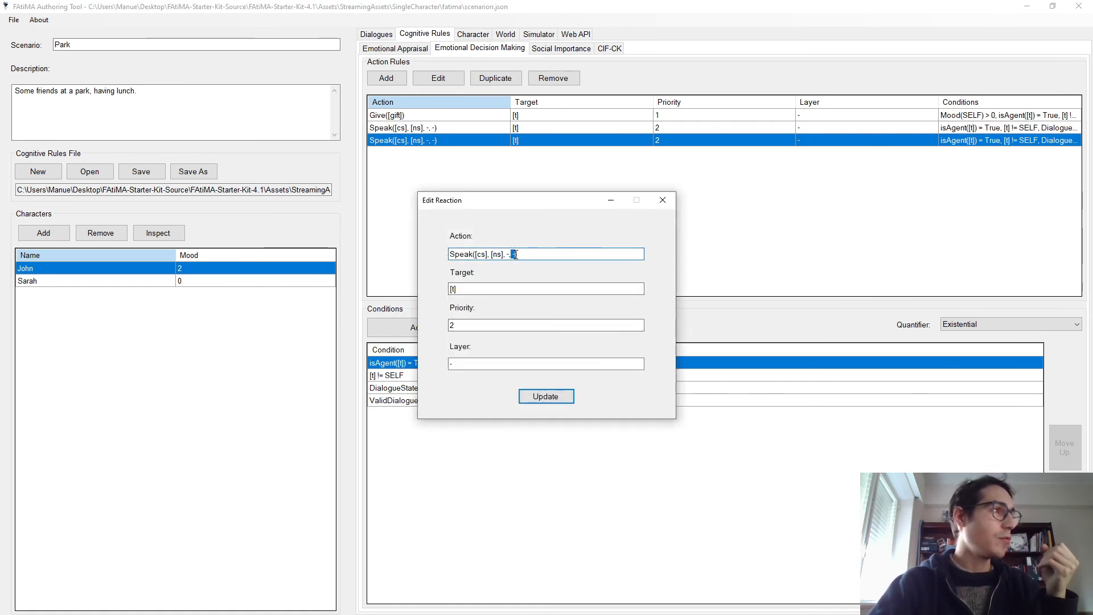
{"action": "type", "text": "Rude"}
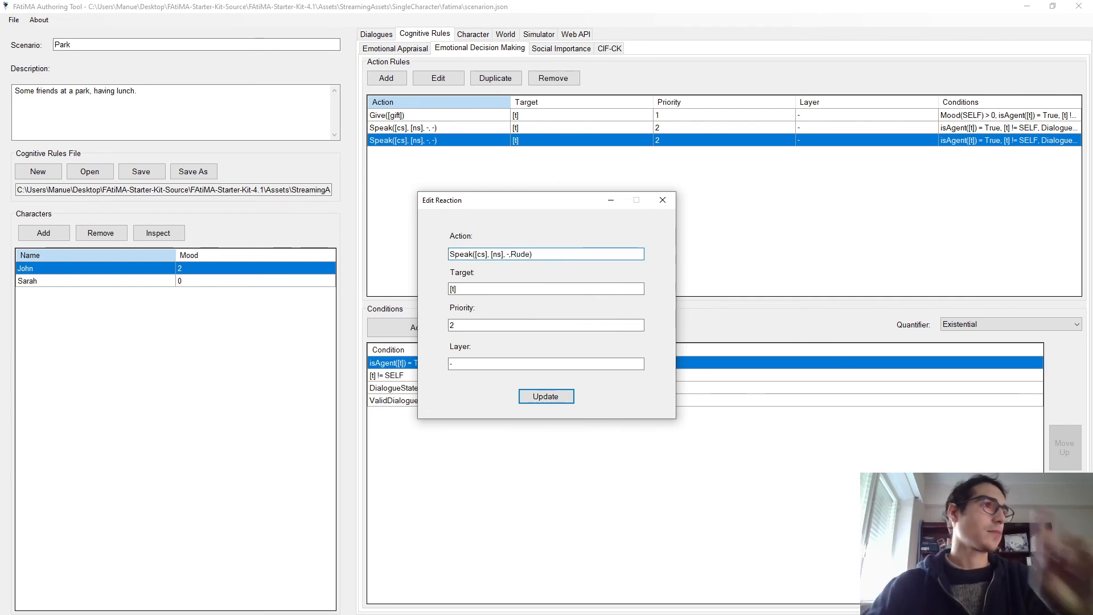
{"action": "left_click", "coordinate": [557, 396]}
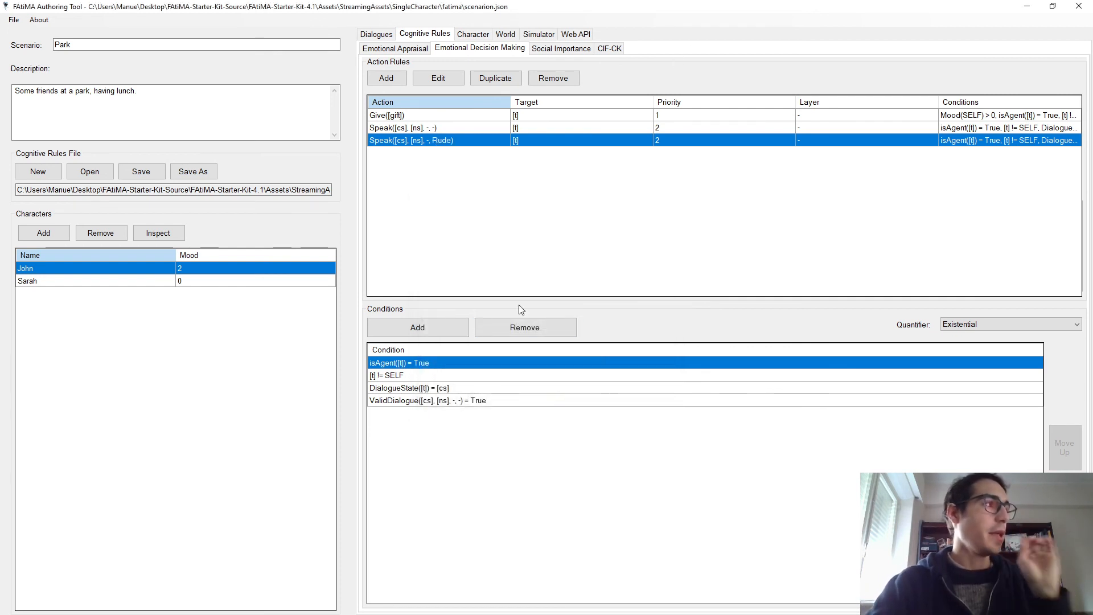
Add the condition Mood(Self) < 0 to the Speak([cs], [ns], -, Rude) decision rule.
{"action": "left_click", "coordinate": [439, 329]}
{"action": "left_click", "coordinate": [426, 413]}
{"action": "left_click", "coordinate": [427, 415]}
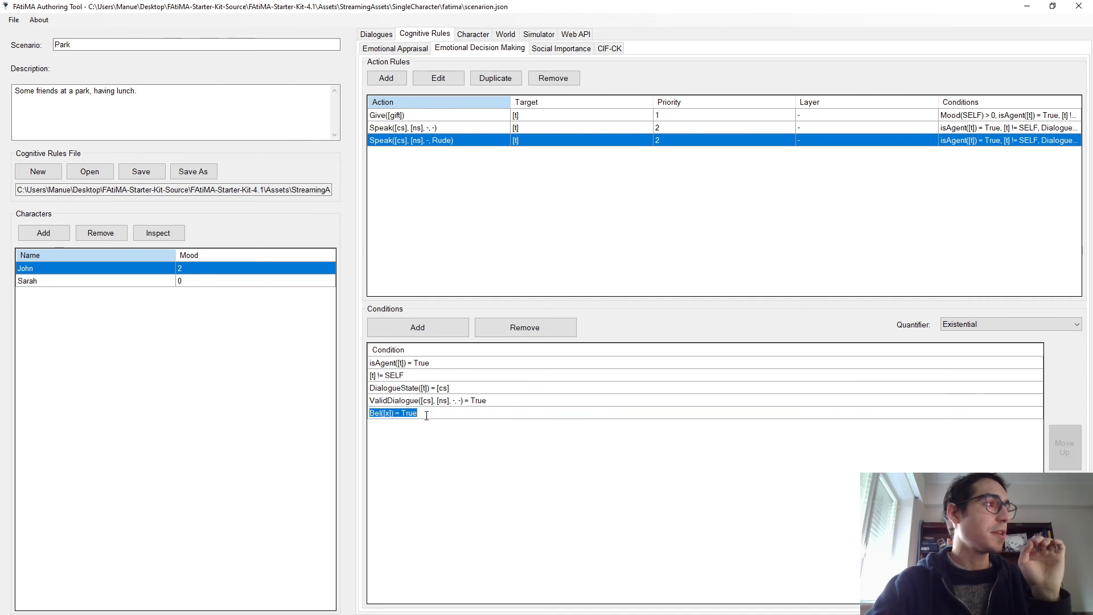
{"action": "type", "text": "Mood"}
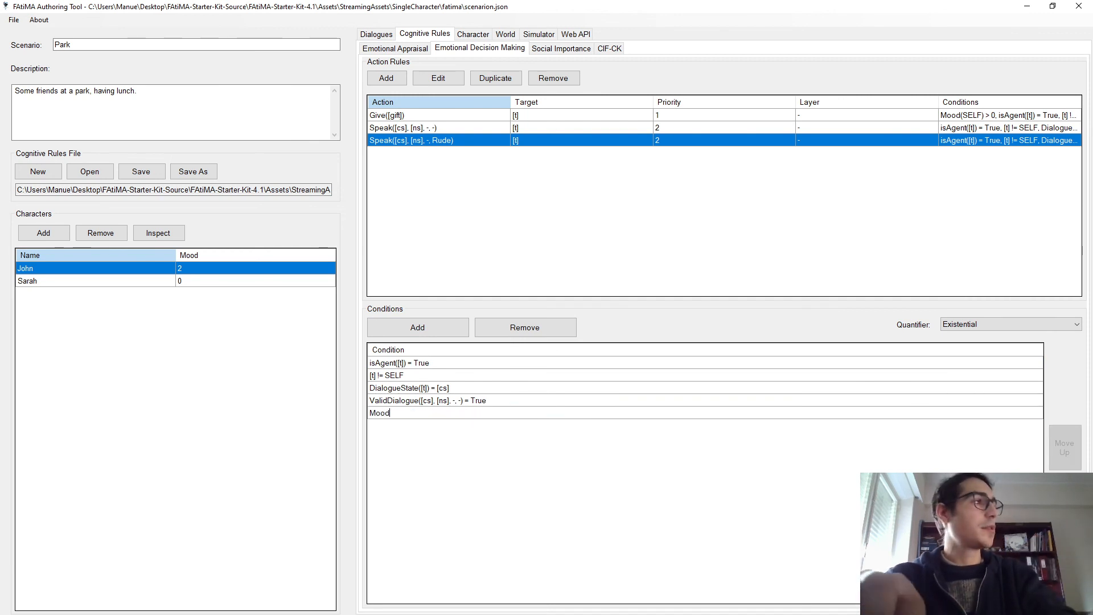
{"action": "type", "text": "(Self"}
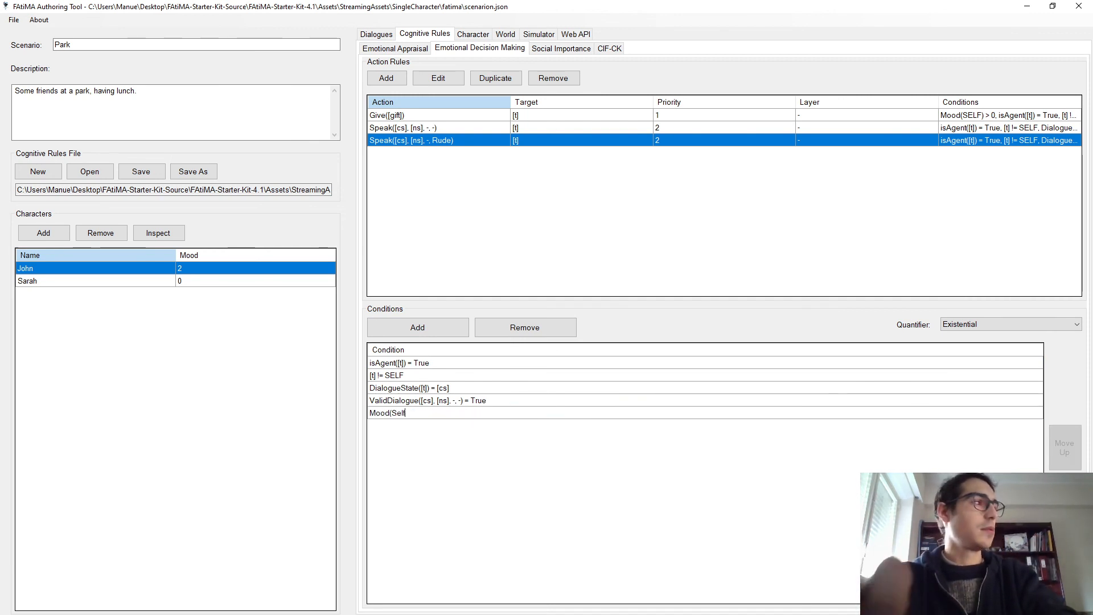
{"action": "type", "text": ") < 0"}
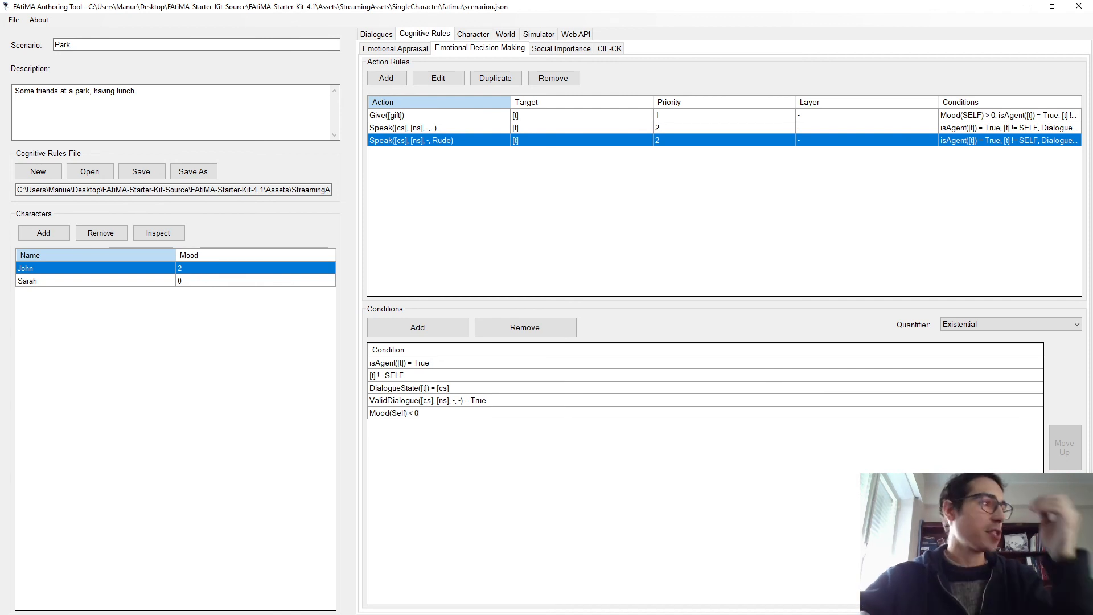
{"action": "left_click", "coordinate": [428, 420]}
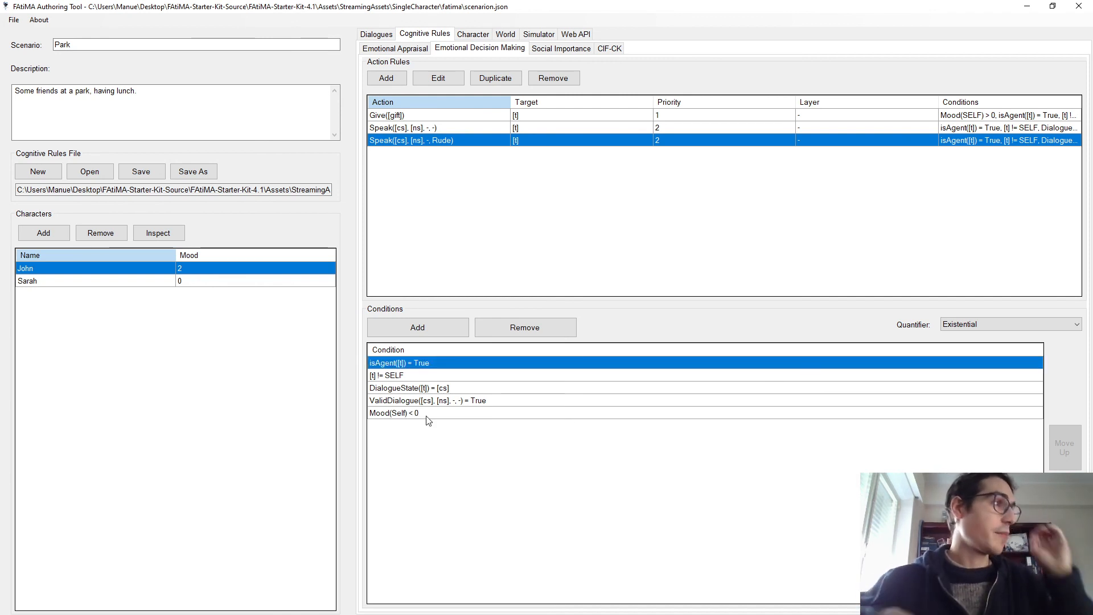
Change the Rude speak rule's dialogue condition to ValidDialogue([cs], [ns], -, Rude) = True and save the cognitive rules.
{"action": "left_click", "coordinate": [447, 401]}
{"action": "left_click", "coordinate": [447, 402]}
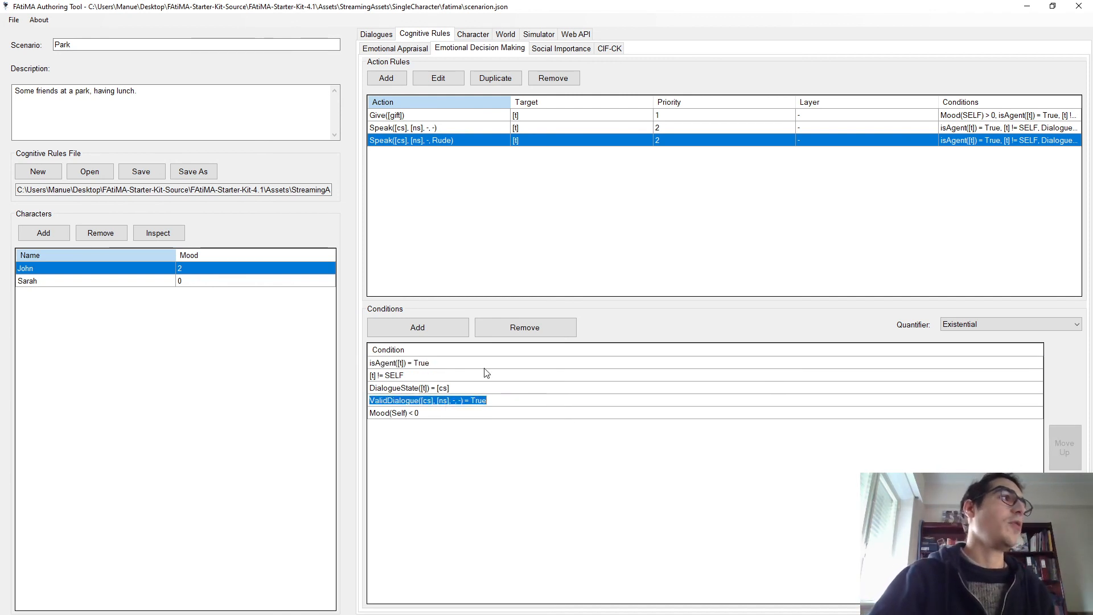
{"action": "left_click", "coordinate": [460, 402]}
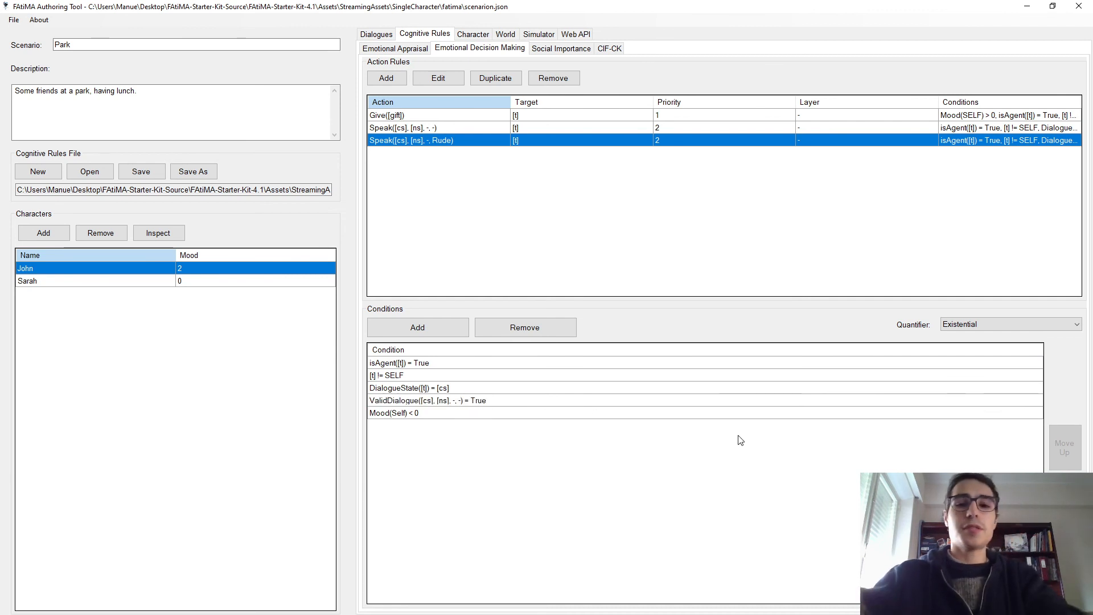
{"action": "type", "text": "Rude"}
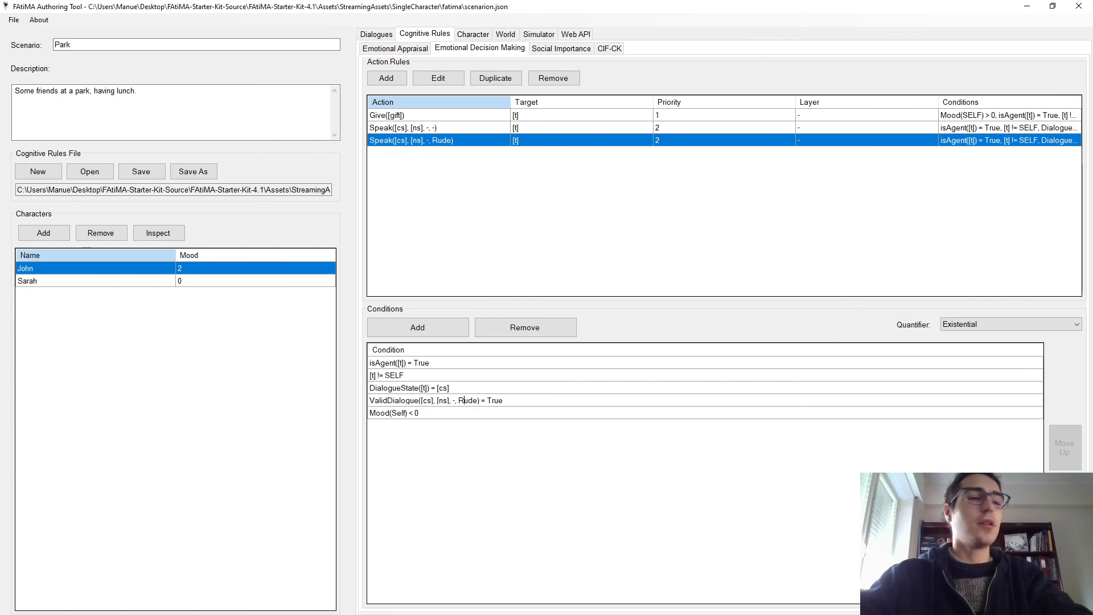
{"action": "key", "text": "Return"}
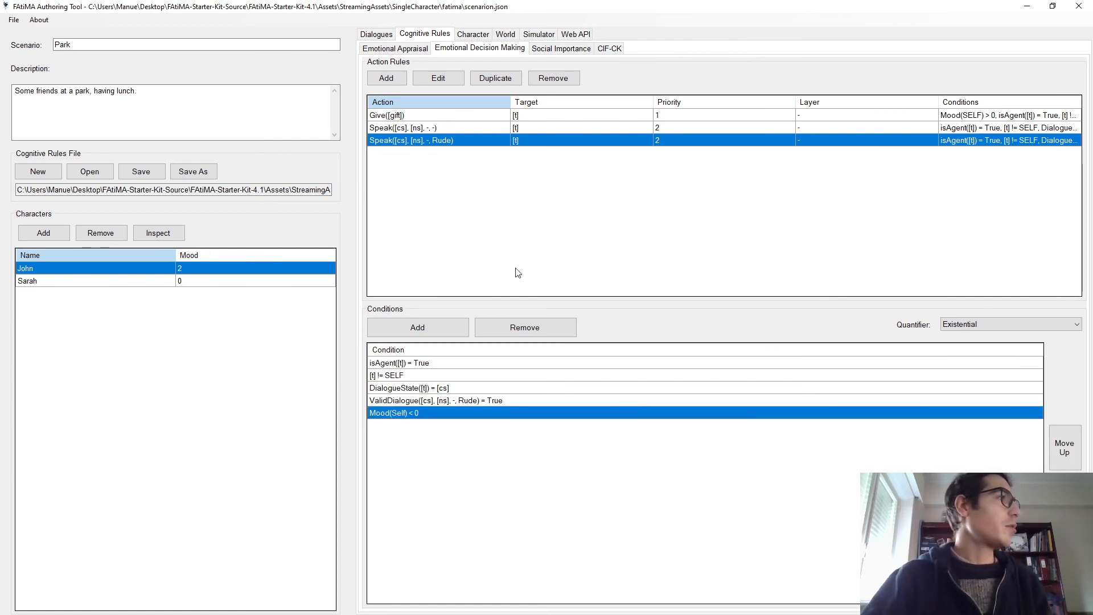
{"action": "left_click", "coordinate": [142, 171]}
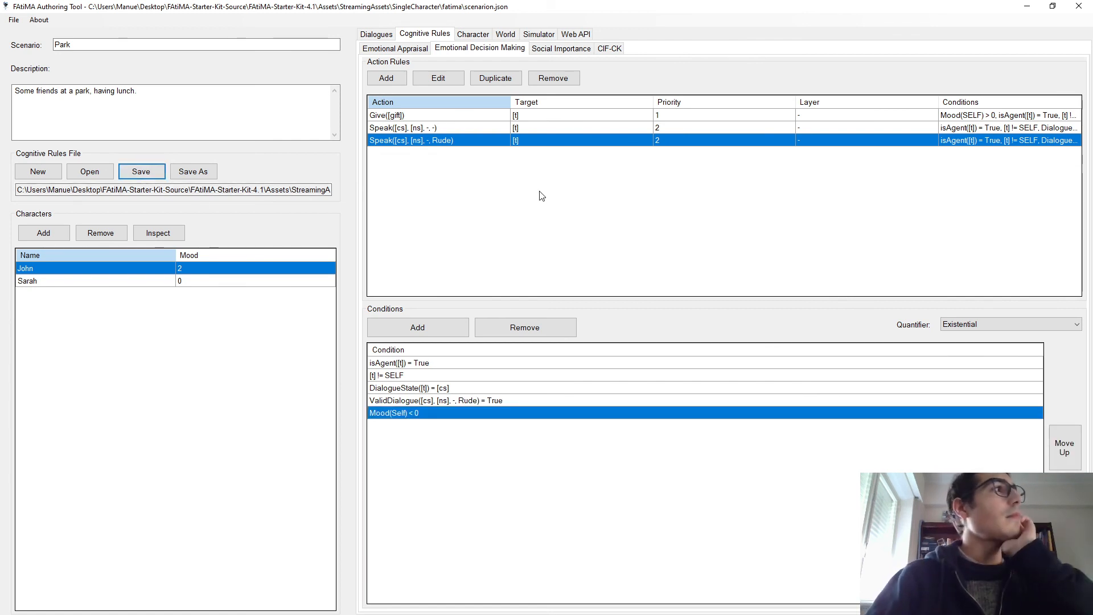
Set the priority of the Speak([cs], [ns], -, Rude) decision rule to 3.
{"action": "left_click", "coordinate": [636, 142]}
{"action": "double_click", "coordinate": [636, 144]}
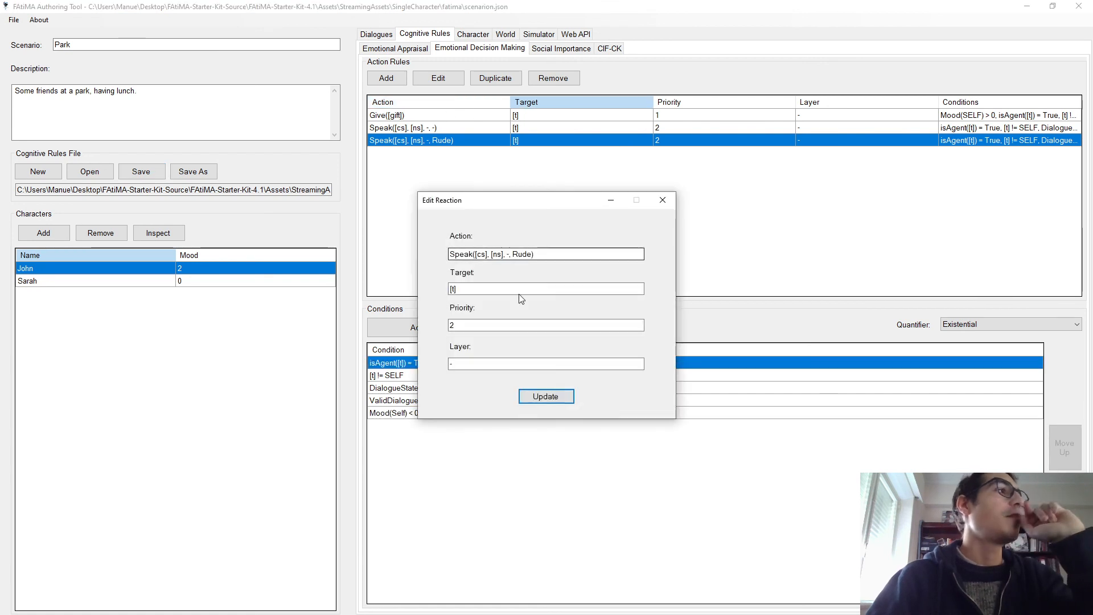
{"action": "left_click_drag", "start_coordinate": [470, 326], "coordinate": [414, 318]}
{"action": "type", "text": "3"}
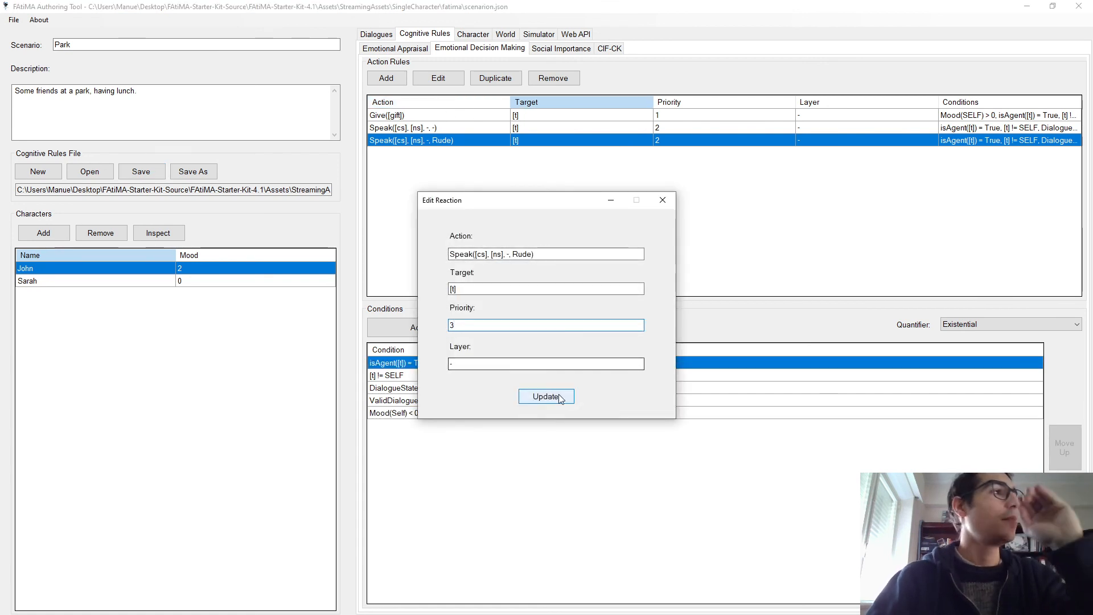
{"action": "key", "text": "Return"}
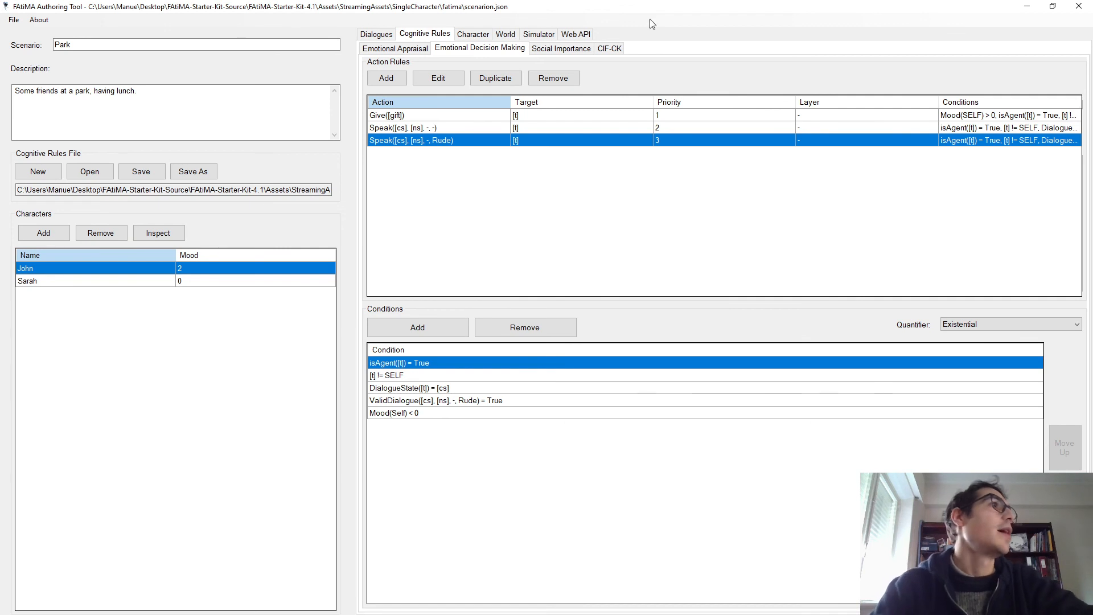
Review the dialogue actions, decision rules and world effects, and start the simulation.
{"action": "left_click", "coordinate": [382, 35]}
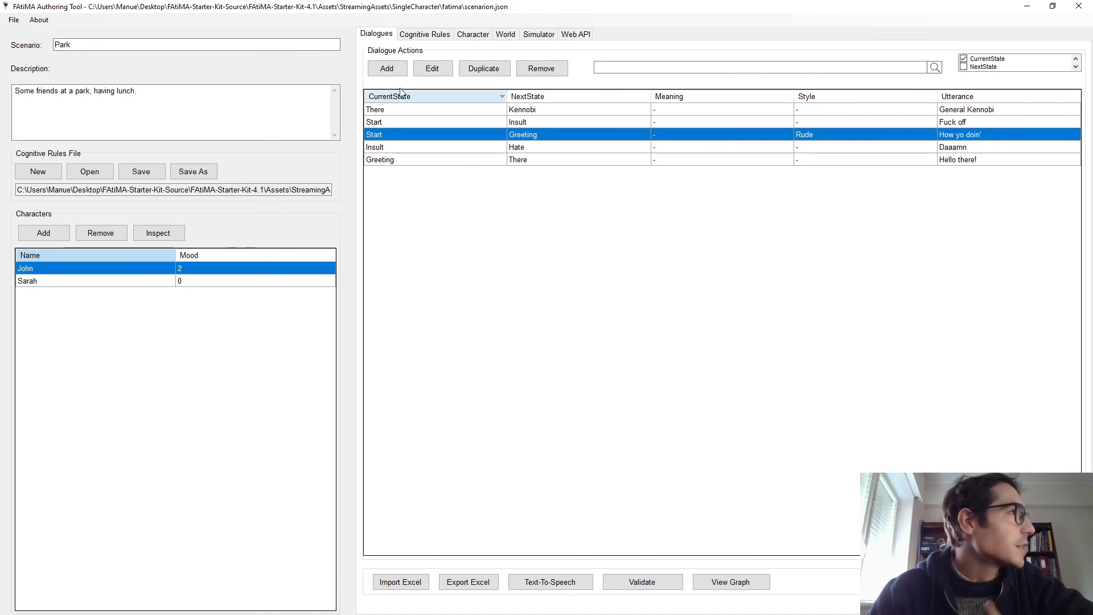
{"action": "left_click", "coordinate": [440, 37]}
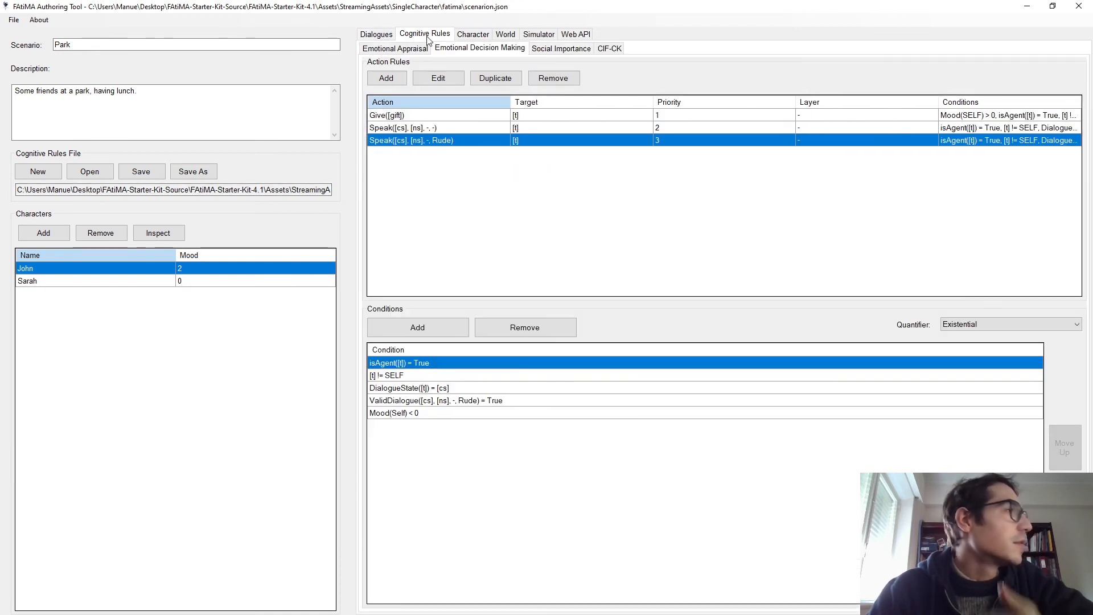
{"action": "left_click", "coordinate": [395, 37]}
{"action": "left_click", "coordinate": [423, 35]}
{"action": "left_click", "coordinate": [492, 36]}
{"action": "left_click", "coordinate": [506, 34]}
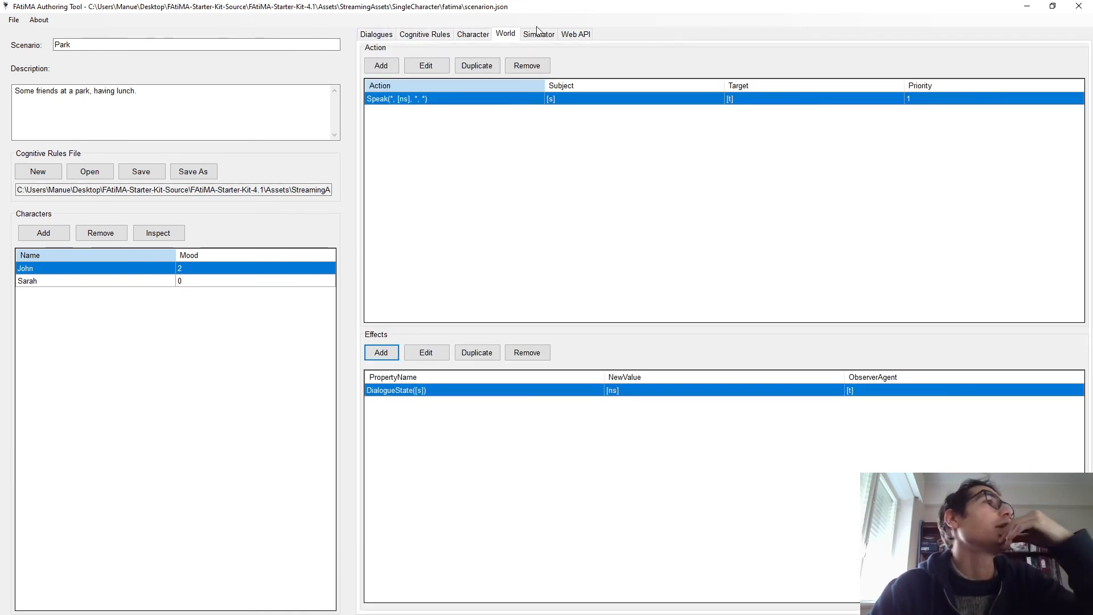
{"action": "left_click", "coordinate": [539, 34]}
{"action": "left_click", "coordinate": [391, 577]}
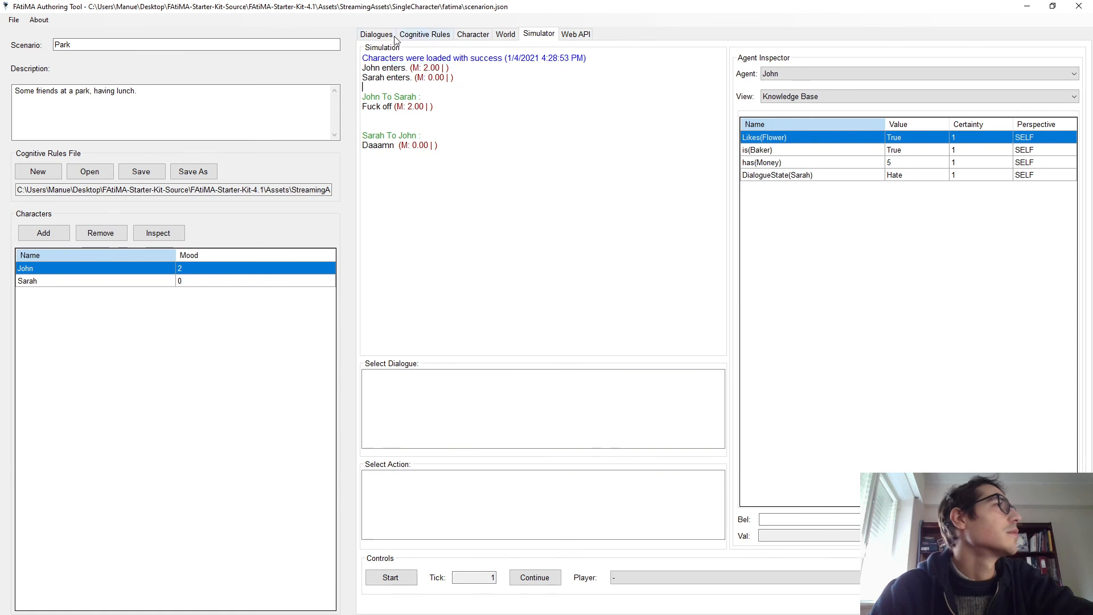
Check the ValidDialogue and DialogueState conditions of the Rude speak rule and rerun the simulation.
{"action": "left_click", "coordinate": [377, 34]}
{"action": "left_click", "coordinate": [411, 35]}
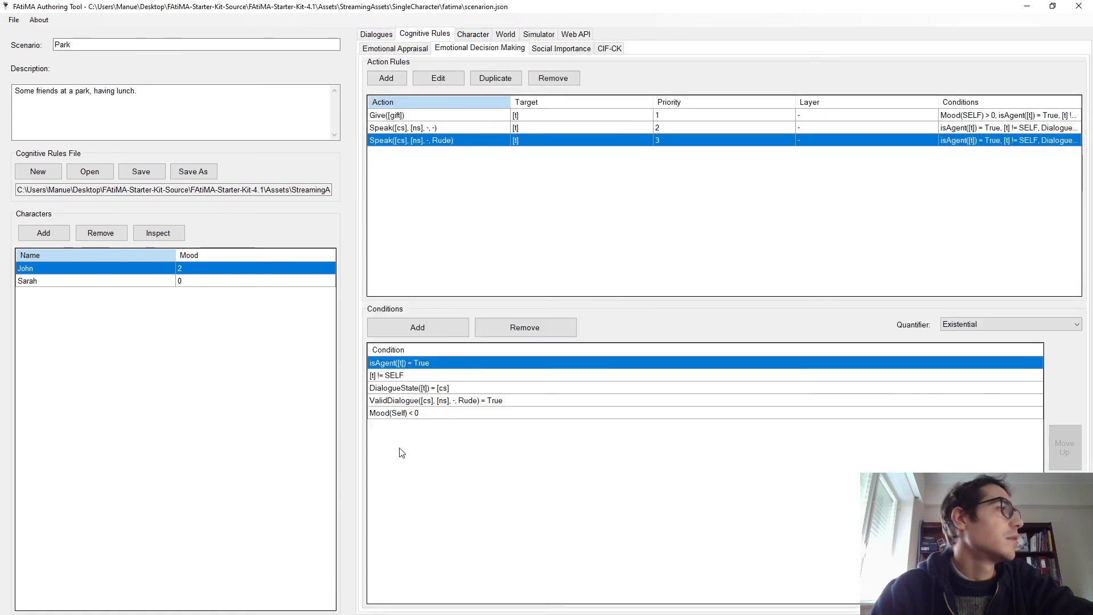
{"action": "left_click", "coordinate": [419, 403]}
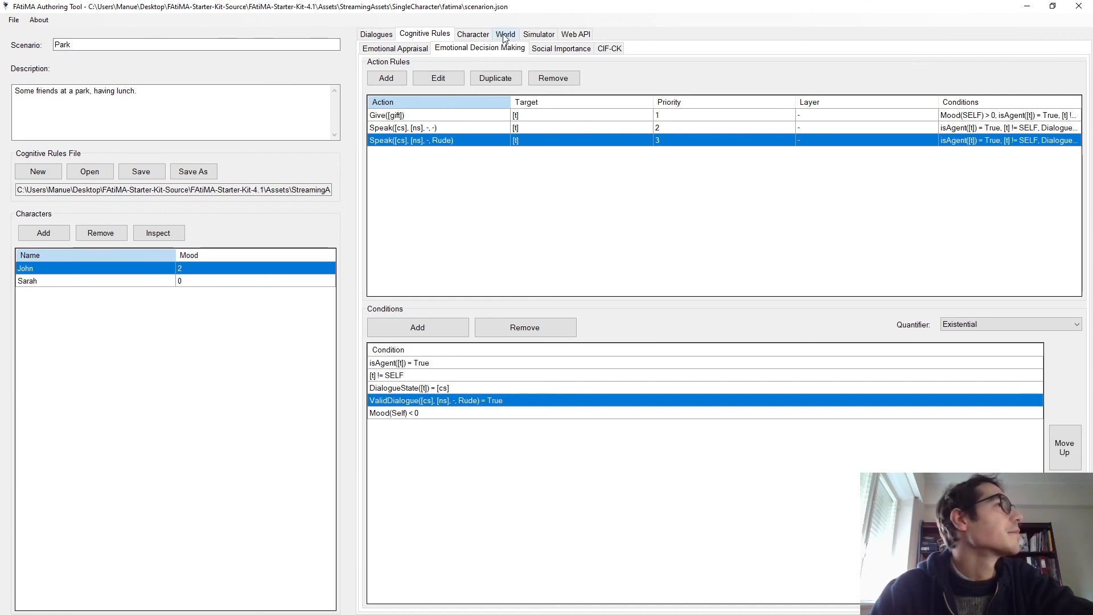
{"action": "left_click", "coordinate": [434, 391]}
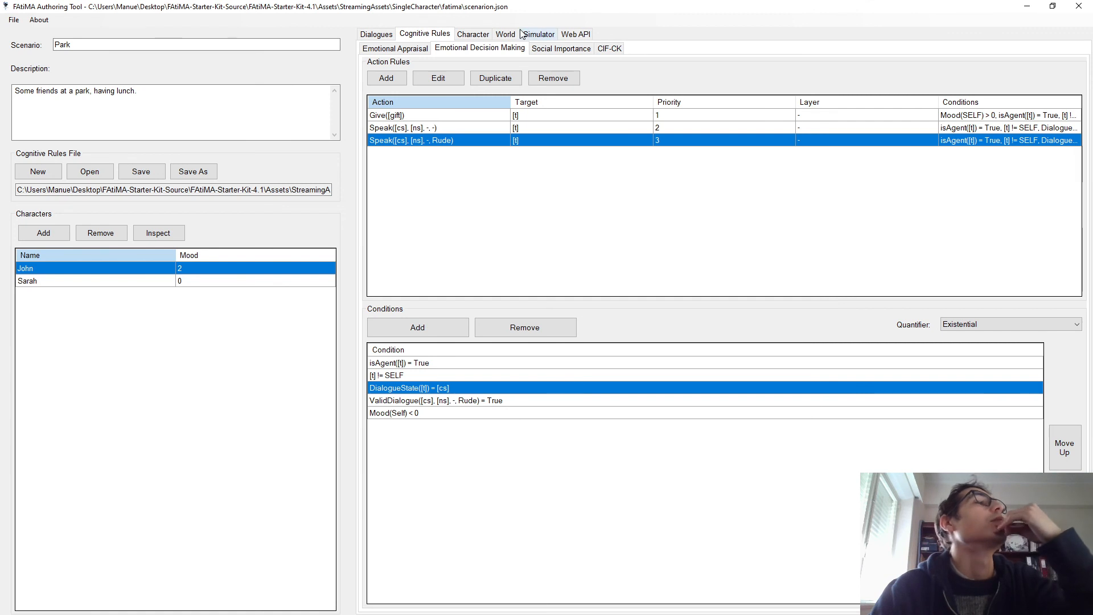
{"action": "left_click", "coordinate": [538, 34]}
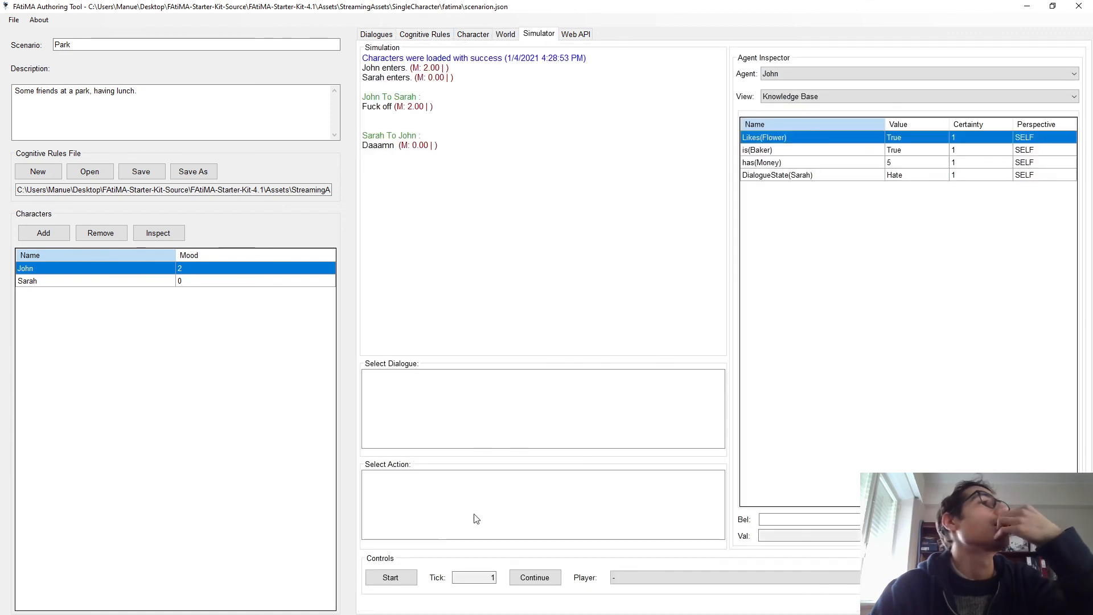
{"action": "left_click", "coordinate": [385, 579]}
Save the cognitive rules and the scenario, and restart the simulation.
{"action": "left_click", "coordinate": [141, 171]}
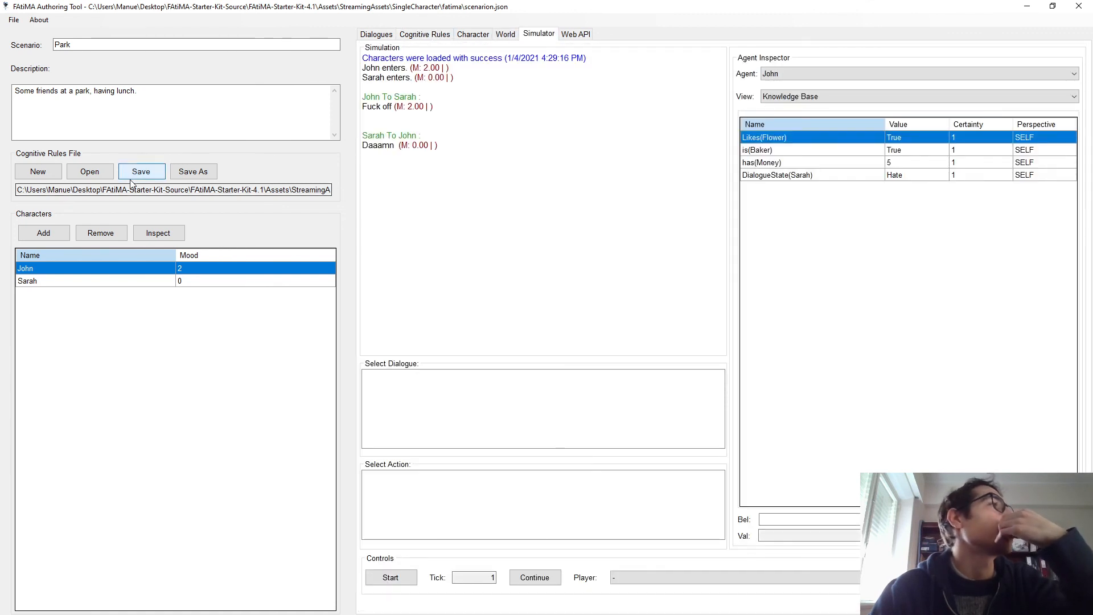
{"action": "left_click", "coordinate": [13, 21]}
{"action": "left_click", "coordinate": [23, 57]}
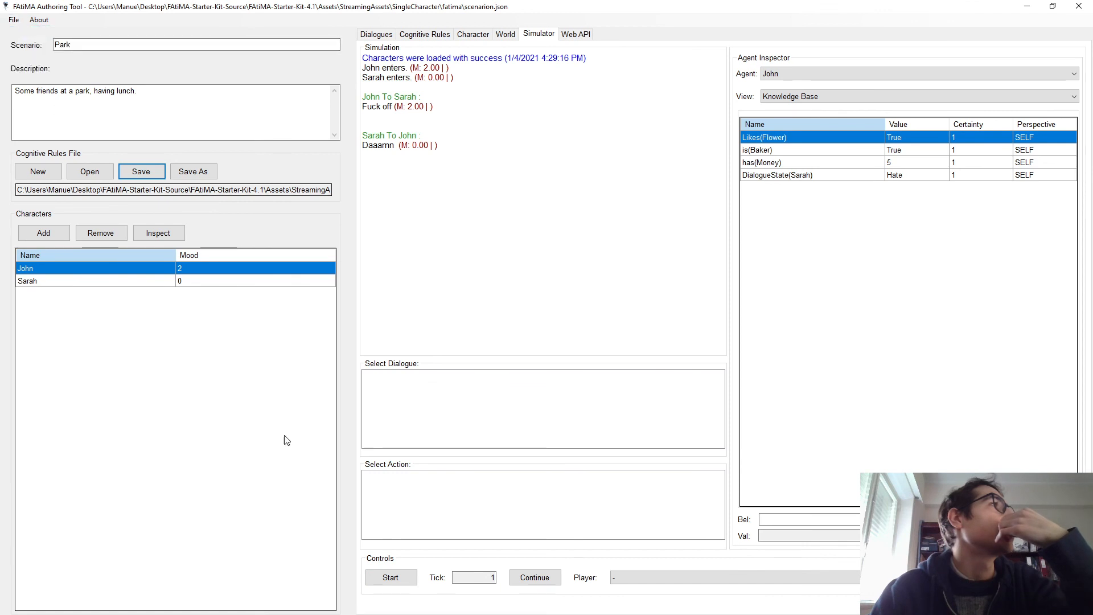
{"action": "left_click", "coordinate": [409, 579]}
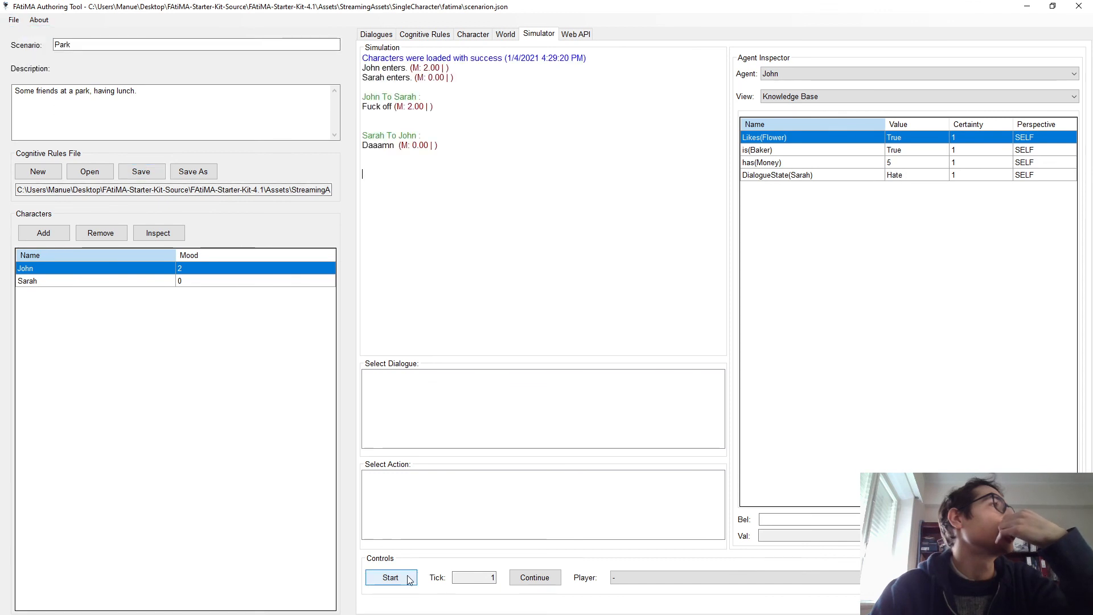
Inspect John's Knowledge Base and Emotional State, and restart the simulation to check his mood on entering.
{"action": "left_click", "coordinate": [782, 68]}
{"action": "left_click", "coordinate": [787, 77]}
{"action": "left_click", "coordinate": [785, 98]}
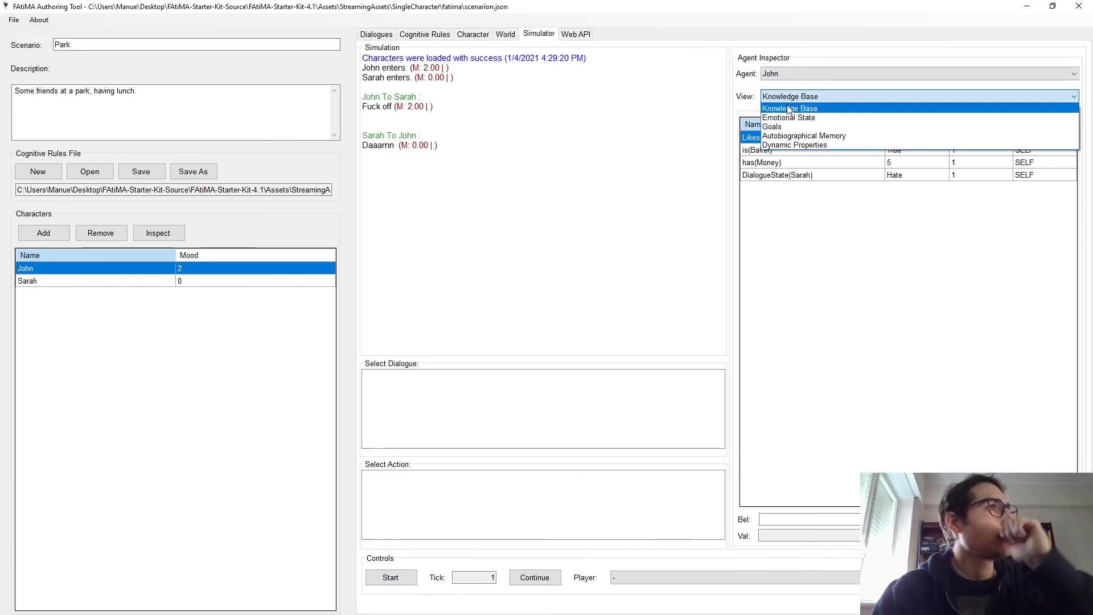
{"action": "left_click", "coordinate": [786, 106]}
{"action": "left_click", "coordinate": [842, 95]}
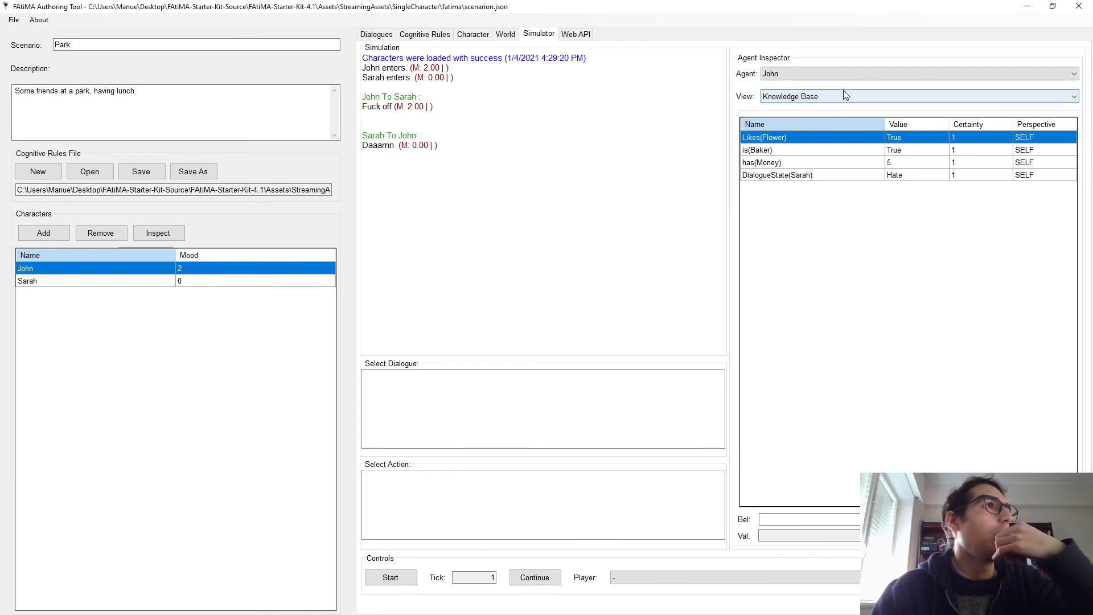
{"action": "left_click", "coordinate": [792, 118]}
{"action": "left_click", "coordinate": [417, 575]}
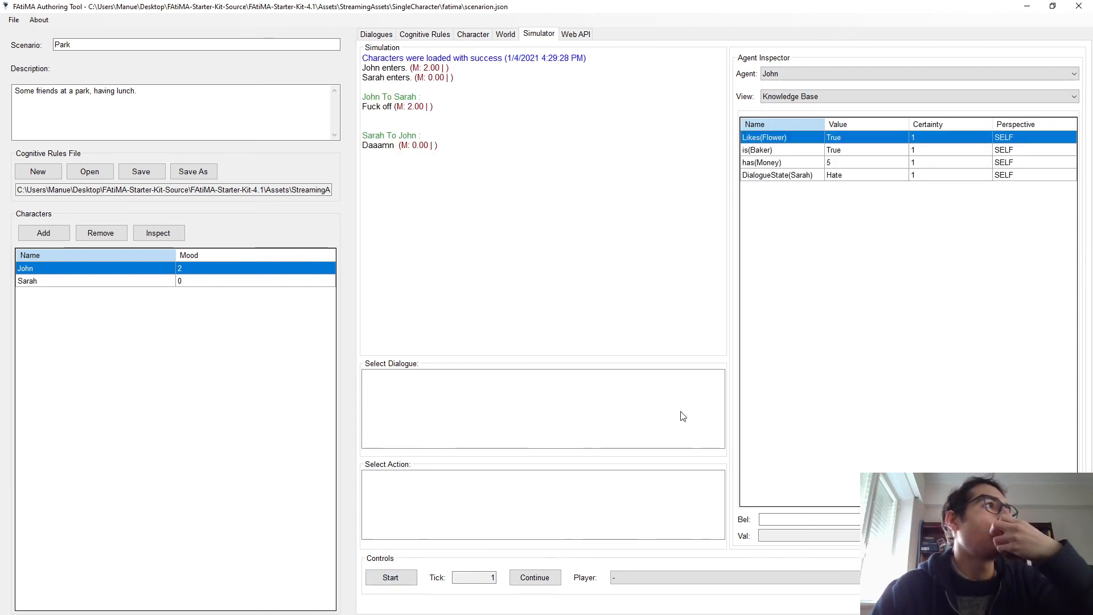
{"action": "triple_click", "coordinate": [436, 68]}
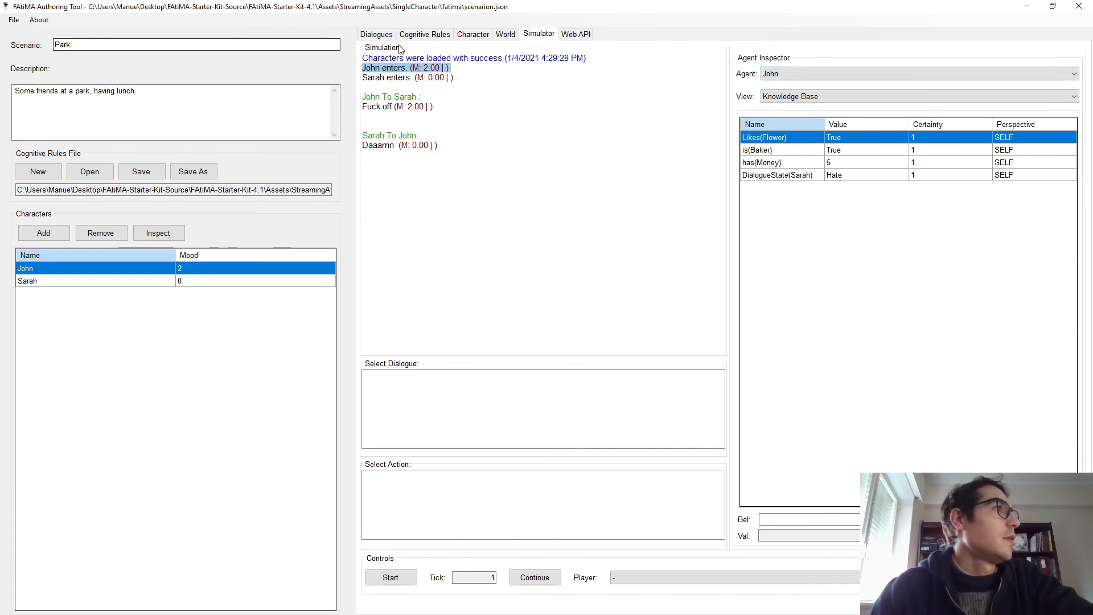
Move the Mood(Self) < 0 condition of the Rude speak rule up to second place and save the cognitive rules.
{"action": "left_click", "coordinate": [424, 34]}
{"action": "left_click", "coordinate": [479, 412]}
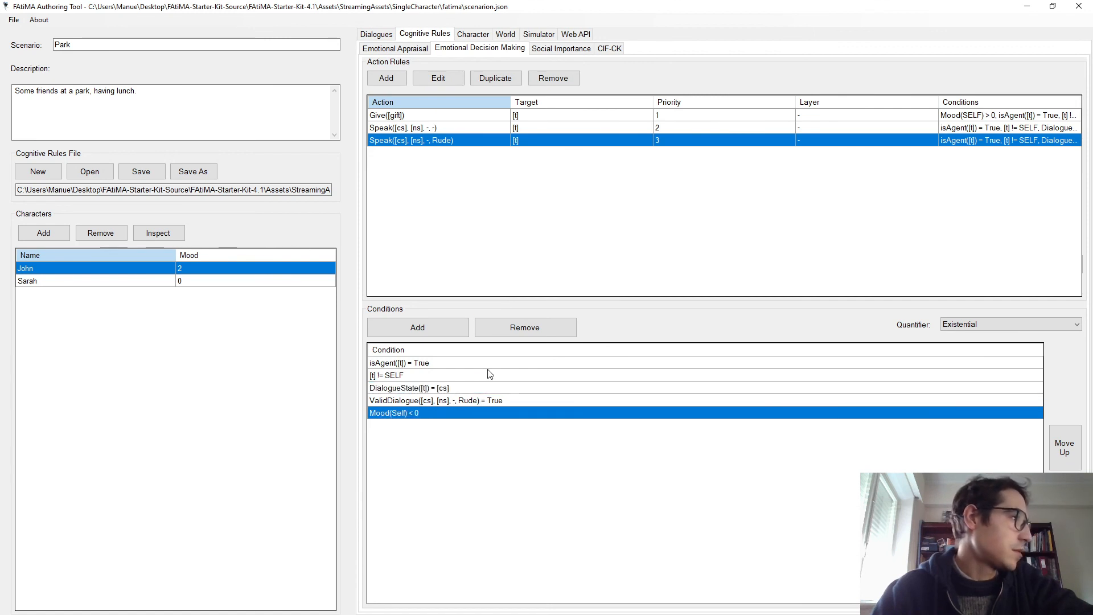
{"action": "left_click", "coordinate": [1067, 454]}
{"action": "left_click", "coordinate": [1067, 454]}
{"action": "left_click", "coordinate": [1067, 454]}
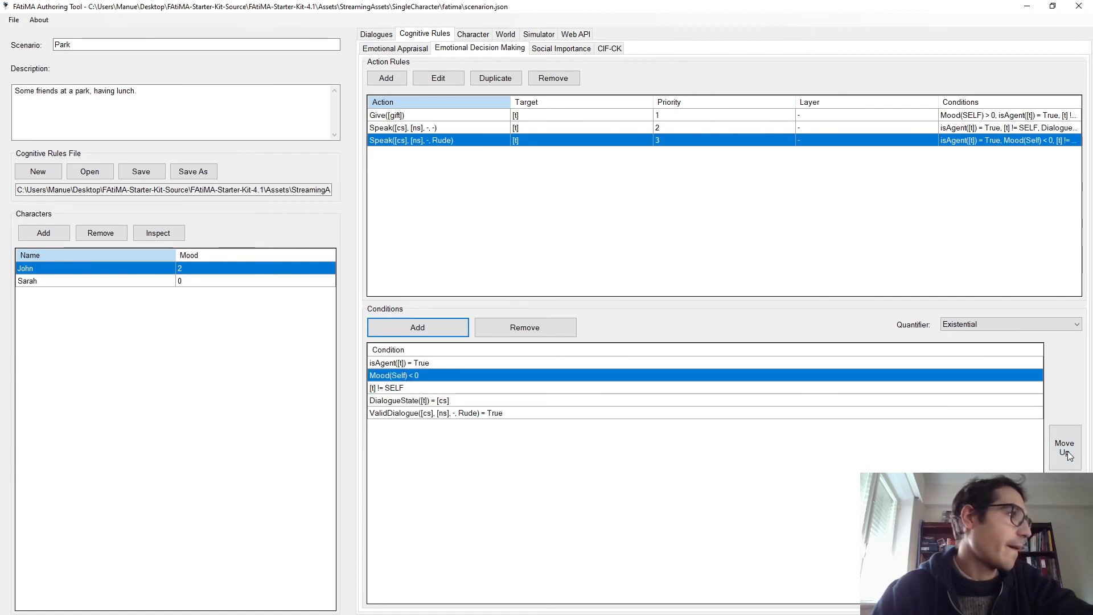
{"action": "left_click", "coordinate": [141, 172]}
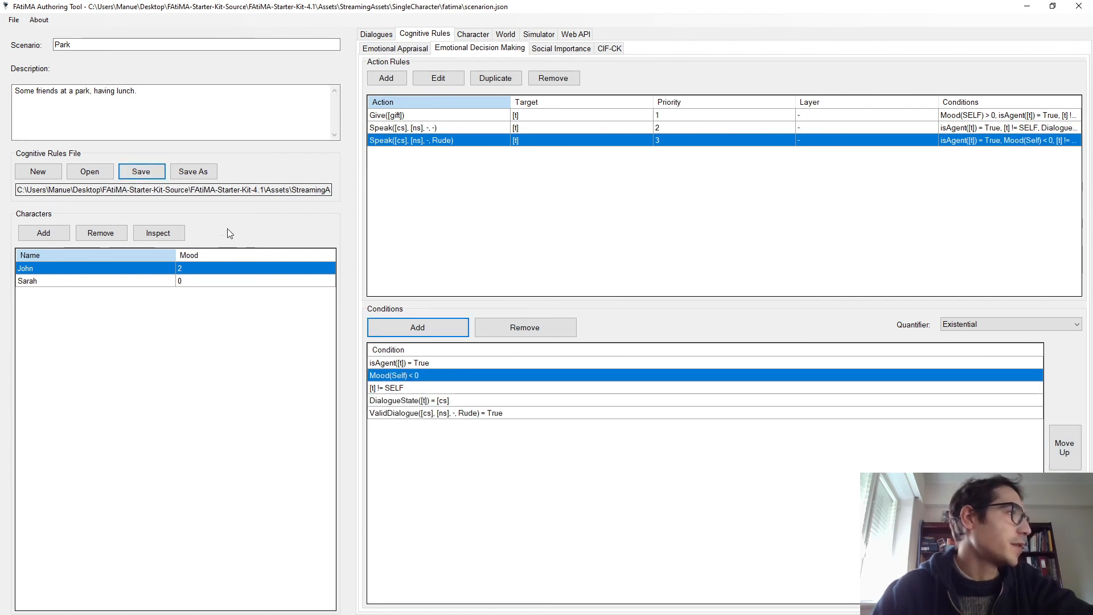
Examine the conditions and settings of the Speak([cs], [ns], -, -) decision rule without changing them.
{"action": "left_click", "coordinate": [468, 128]}
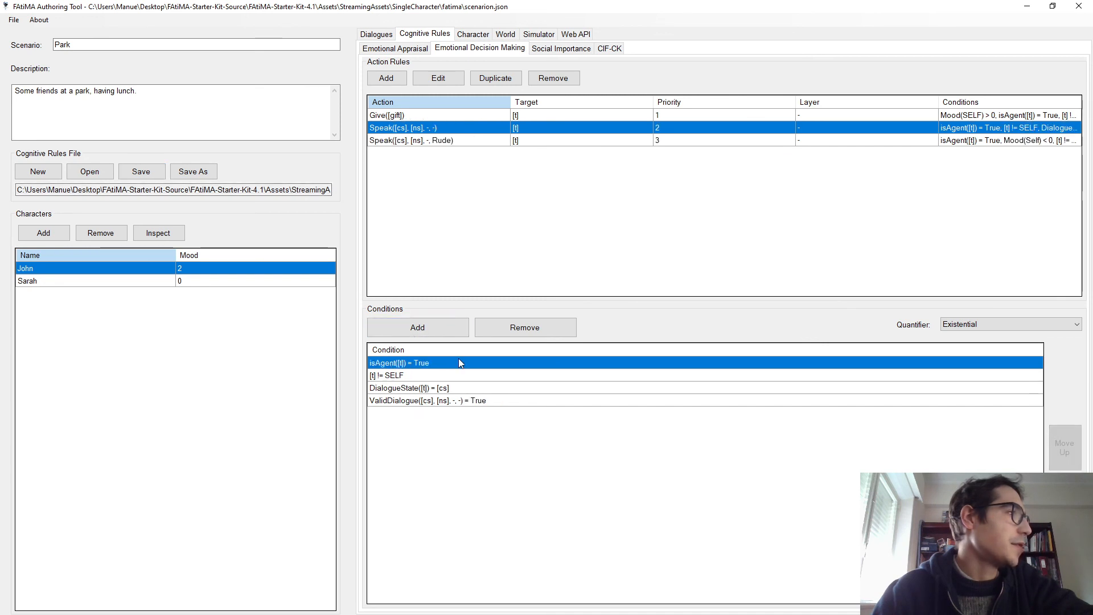
{"action": "left_click", "coordinate": [457, 402]}
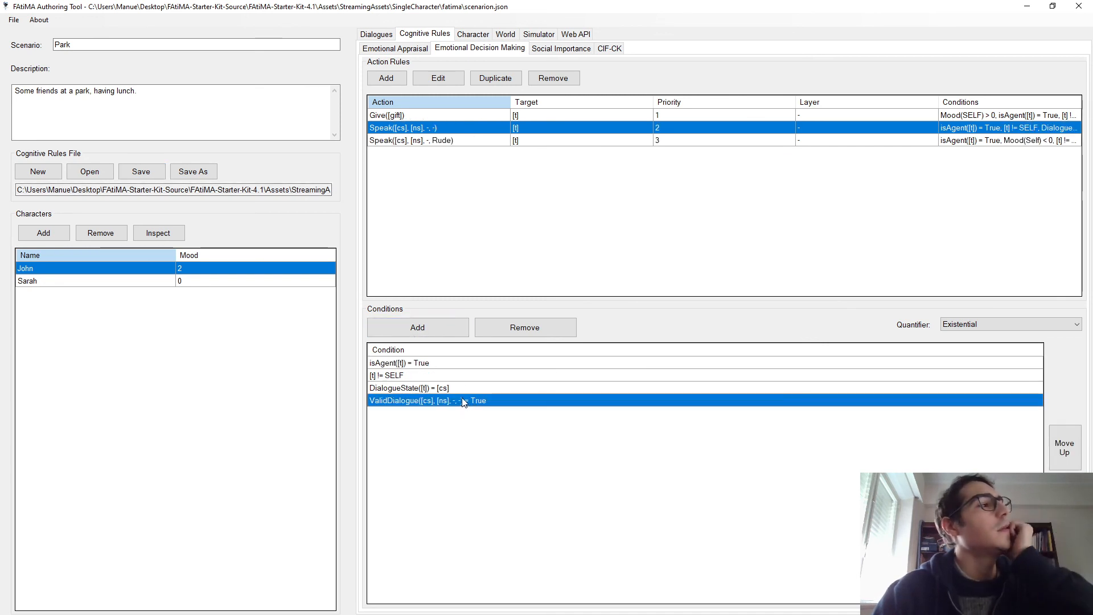
{"action": "double_click", "coordinate": [448, 128]}
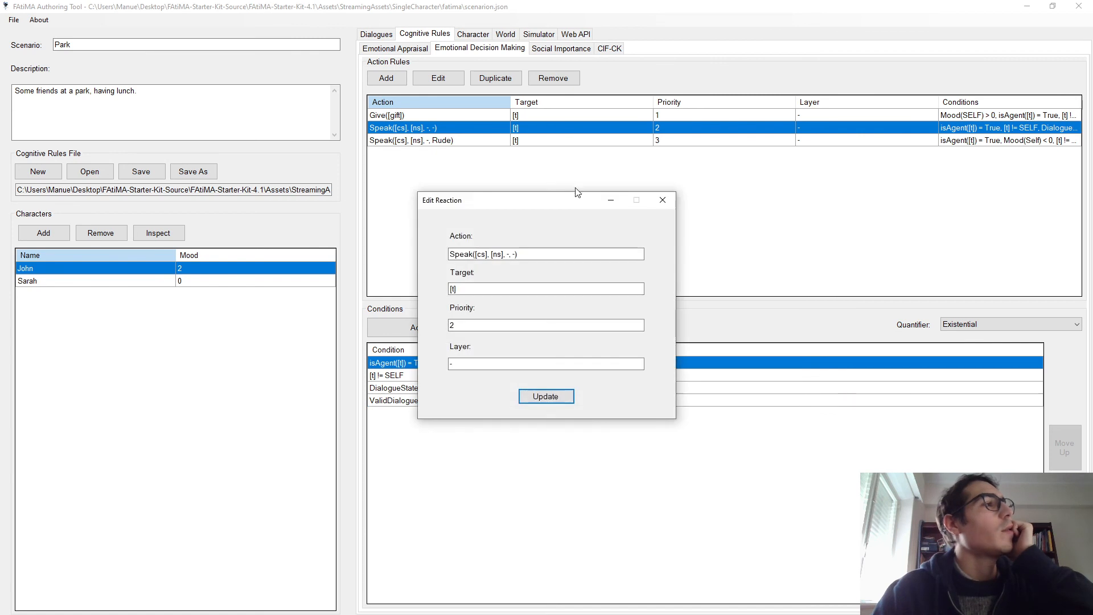
{"action": "left_click", "coordinate": [662, 196]}
Clear the Rude style from the Start-to-Greeting dialogue action "How yo doin'".
{"action": "left_click", "coordinate": [376, 34]}
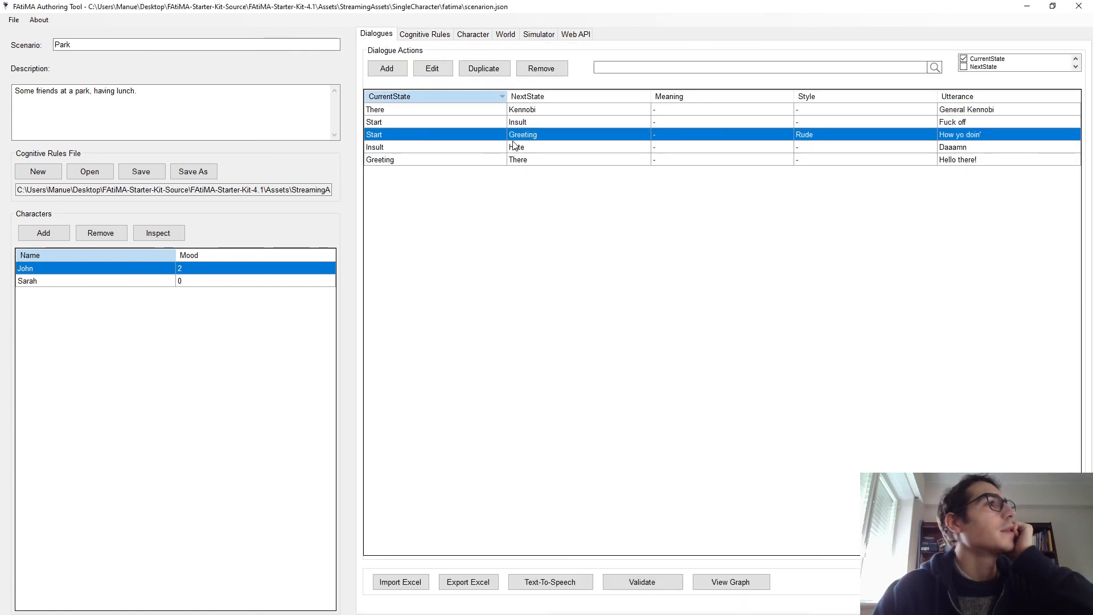
{"action": "double_click", "coordinate": [877, 138]}
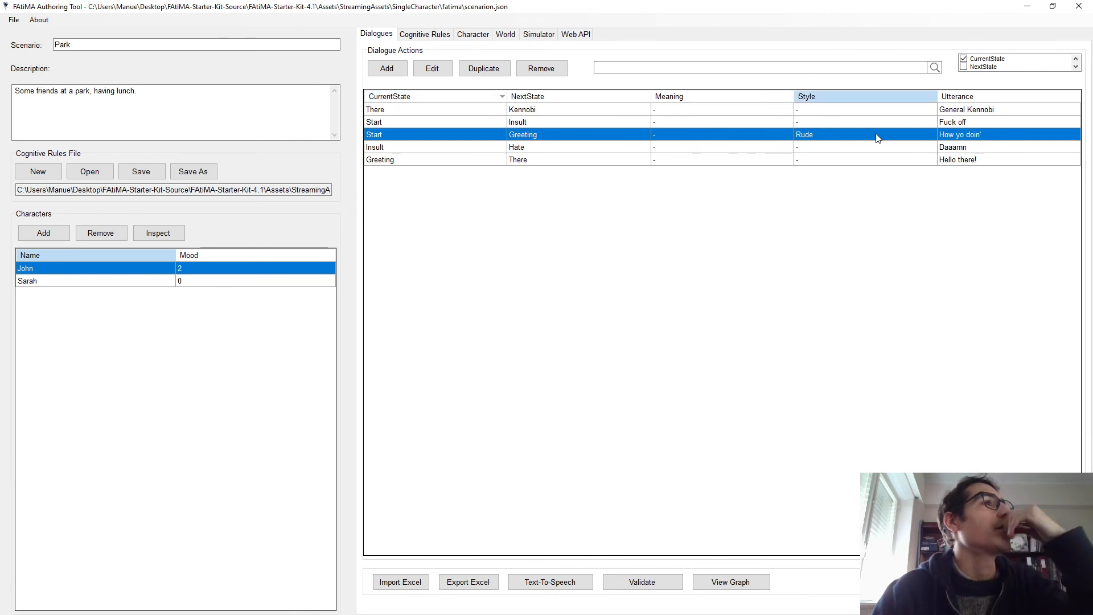
{"action": "left_click", "coordinate": [450, 211]}
{"action": "double_click", "coordinate": [449, 211]}
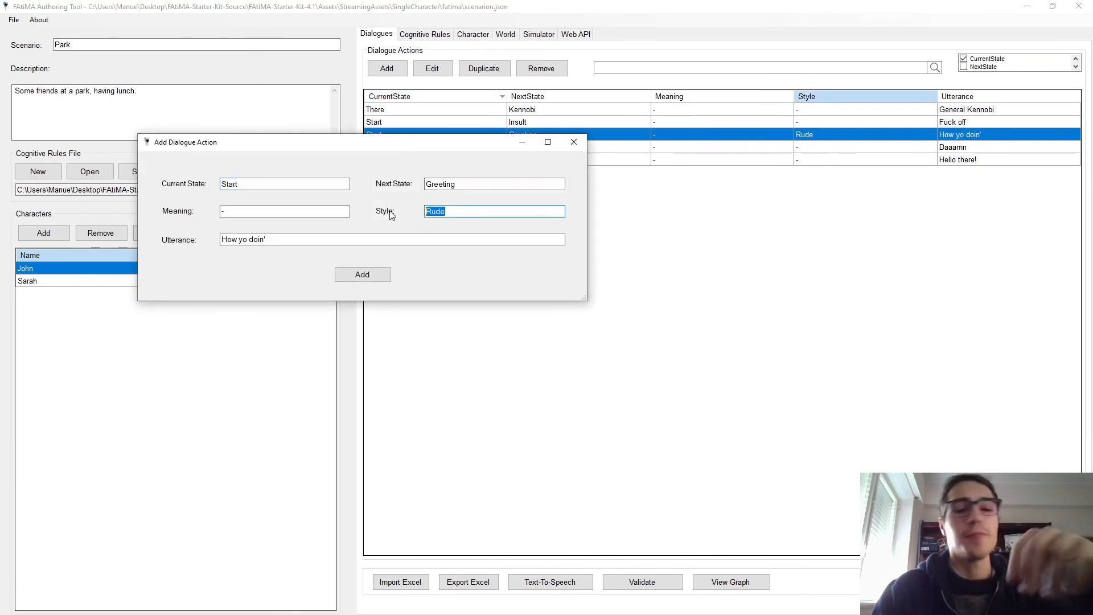
{"action": "key", "text": "BackSpace"}
{"action": "left_click", "coordinate": [362, 274]}
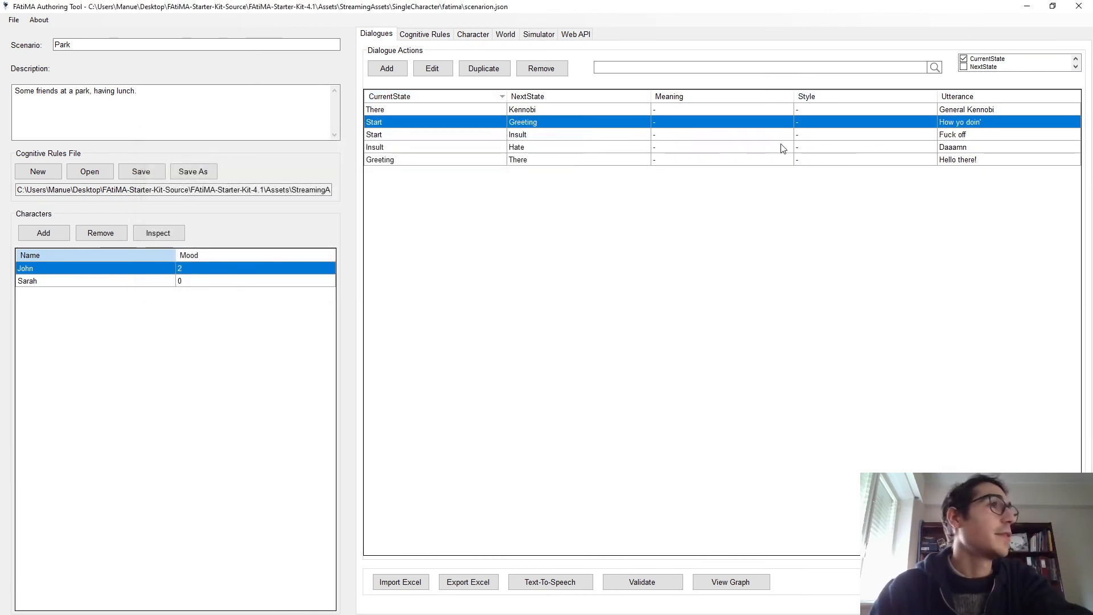
Set the style of the Start-to-Insult dialogue action to Rude and save the scenario.
{"action": "double_click", "coordinate": [848, 136]}
{"action": "double_click", "coordinate": [467, 225]}
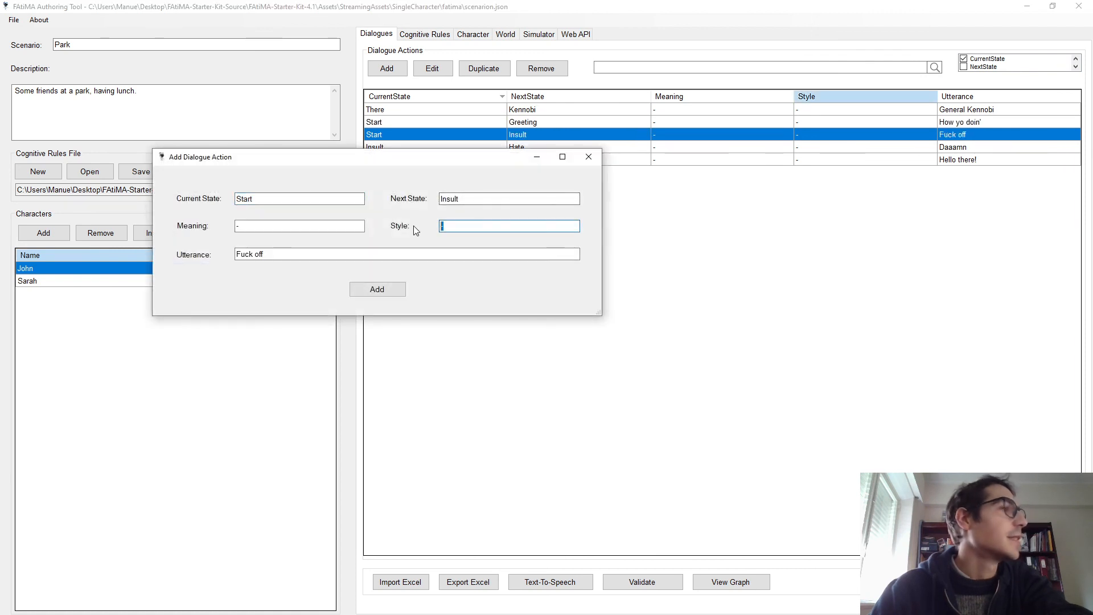
{"action": "type", "text": "Rude"}
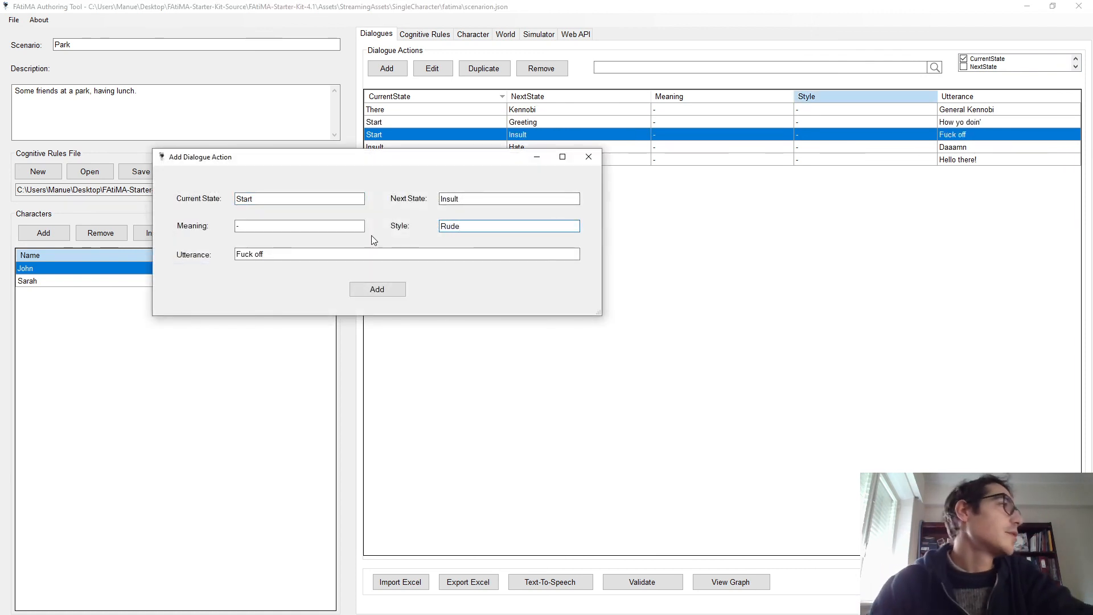
{"action": "left_click", "coordinate": [377, 290]}
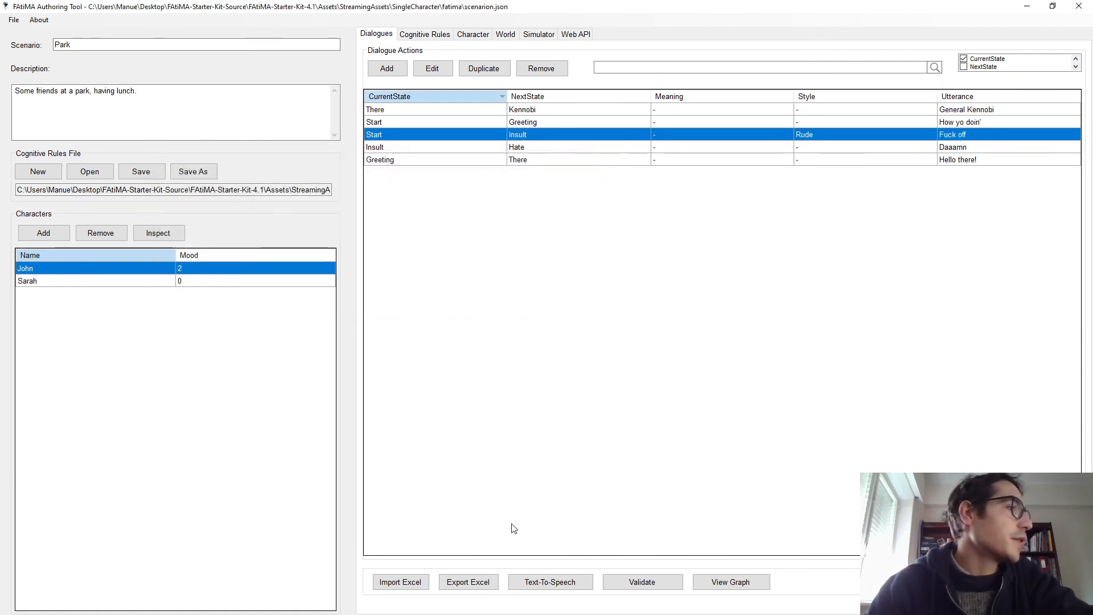
{"action": "left_click", "coordinate": [13, 20]}
{"action": "left_click", "coordinate": [34, 59]}
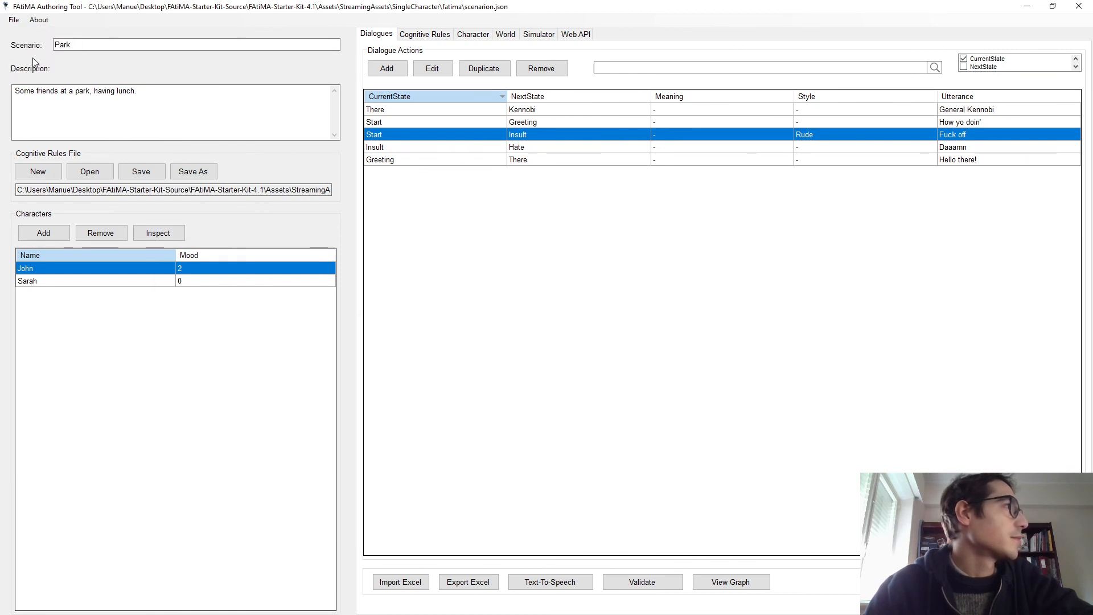
Run the simulation to check which opening line John says to Sarah while his mood is positive.
{"action": "left_click", "coordinate": [539, 34]}
{"action": "left_click", "coordinate": [388, 578]}
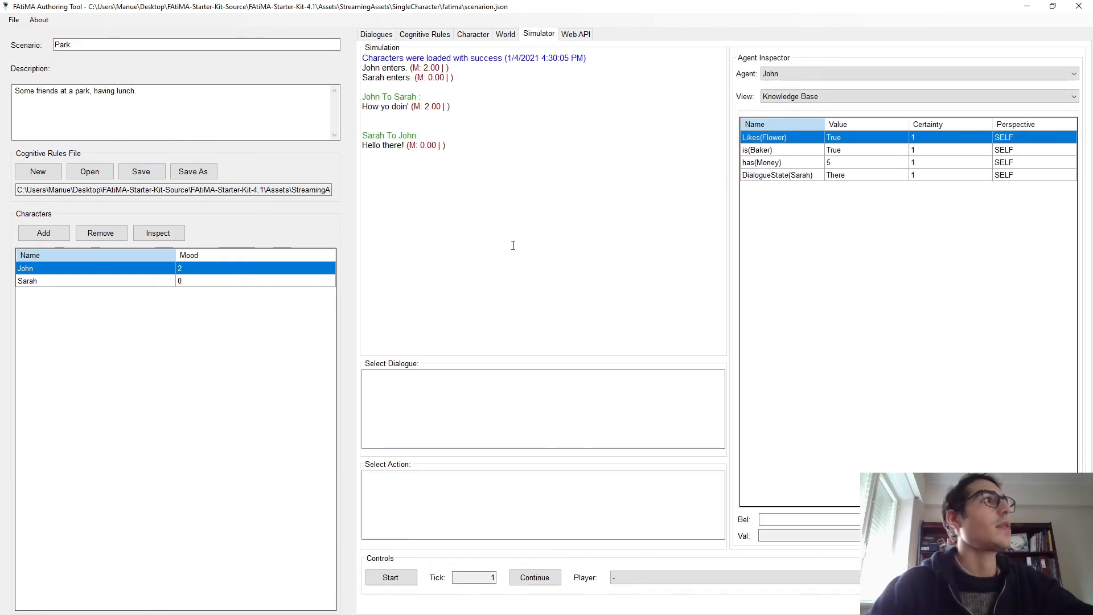
{"action": "left_click", "coordinate": [390, 583]}
{"action": "left_click", "coordinate": [390, 582]}
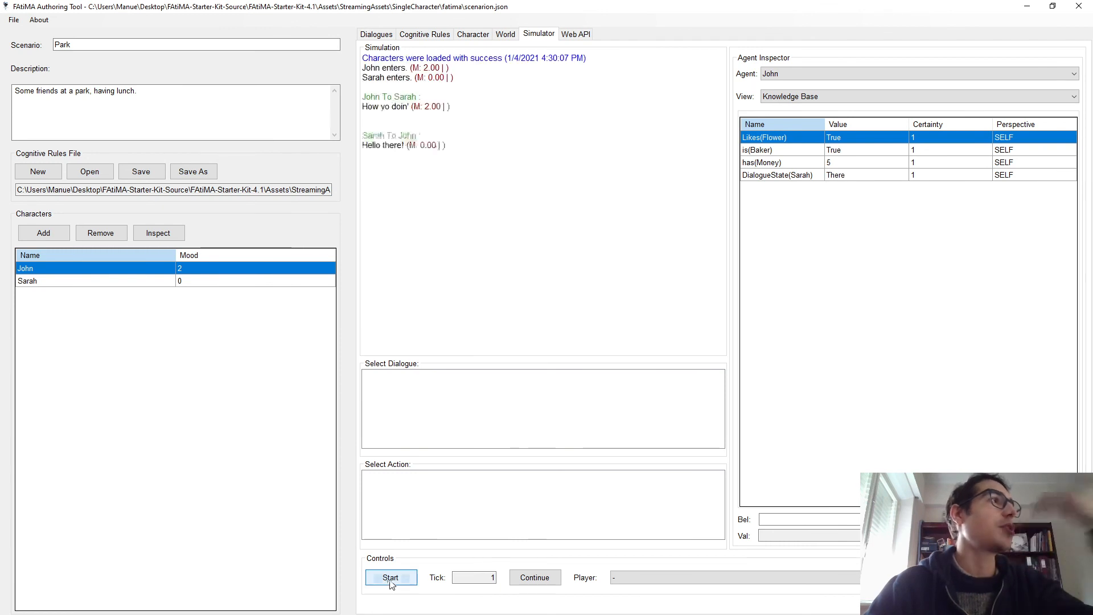
Set John's mood to -4 in his emotional state and save the cognitive rules.
{"action": "left_click", "coordinate": [407, 36]}
{"action": "left_click", "coordinate": [393, 35]}
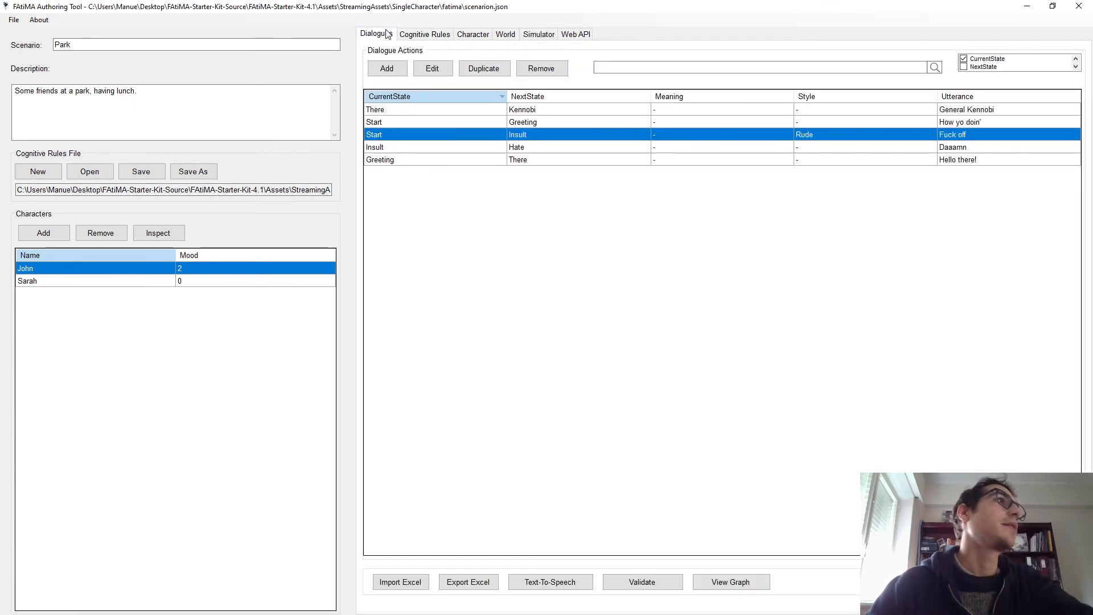
{"action": "left_click", "coordinate": [430, 34]}
{"action": "left_click", "coordinate": [473, 34]}
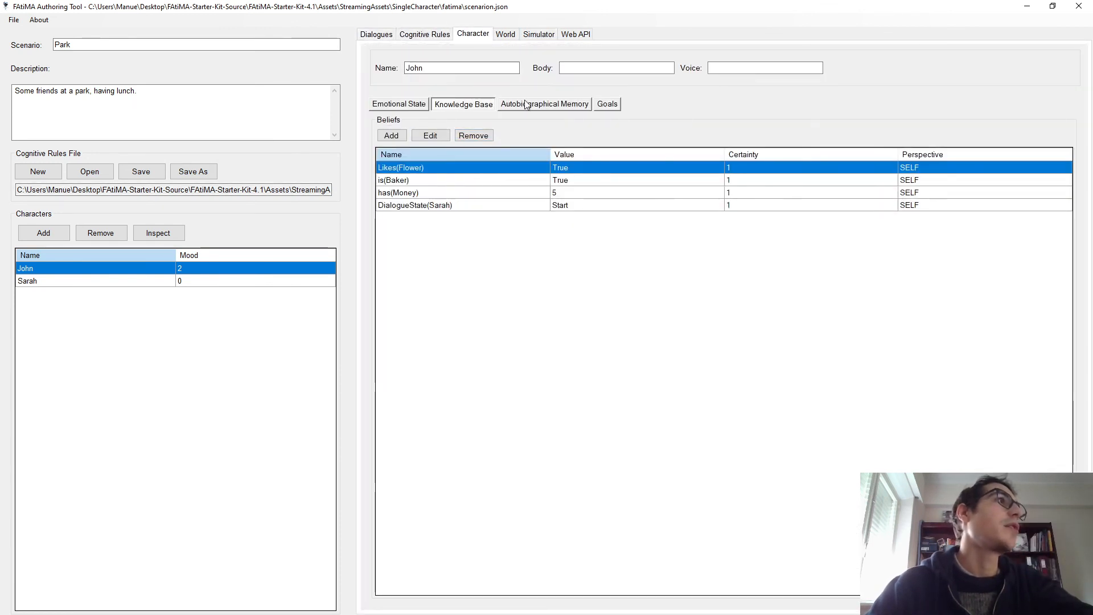
{"action": "left_click", "coordinate": [401, 105]}
{"action": "left_click_drag", "start_coordinate": [538, 143], "coordinate": [474, 155]}
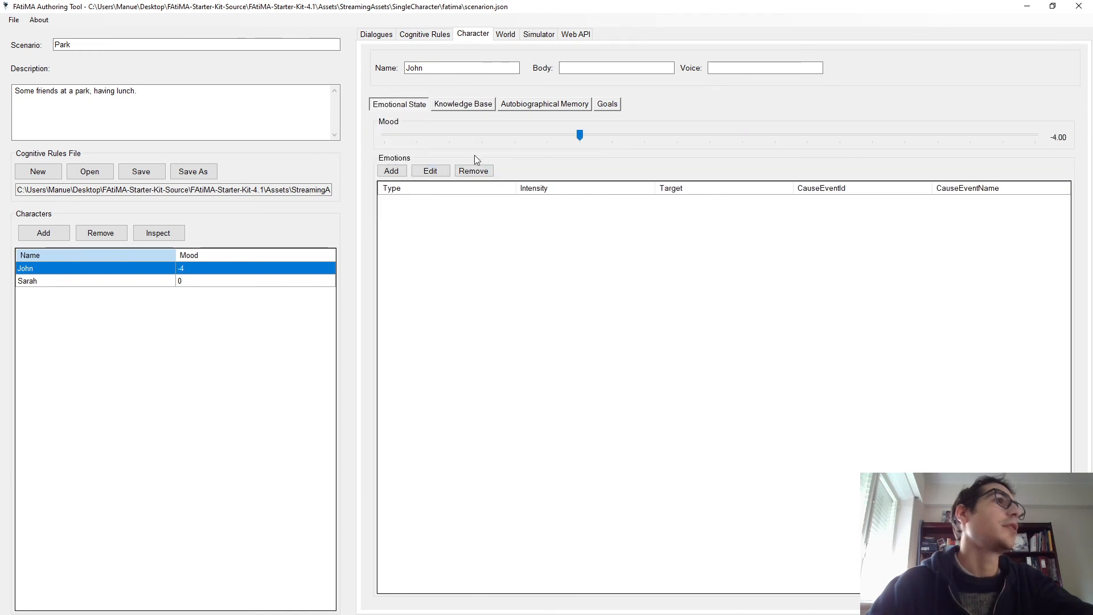
{"action": "left_click", "coordinate": [142, 171]}
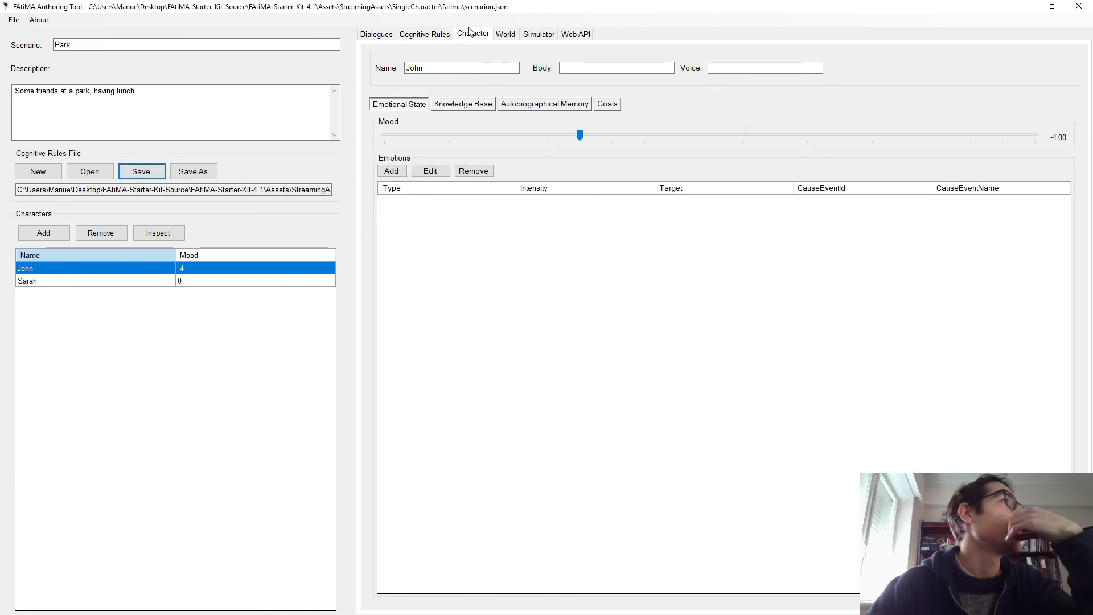
Rerun the simulation with John's negative mood and check Sarah's reply to his line.
{"action": "left_click", "coordinate": [522, 35]}
{"action": "left_click", "coordinate": [391, 577]}
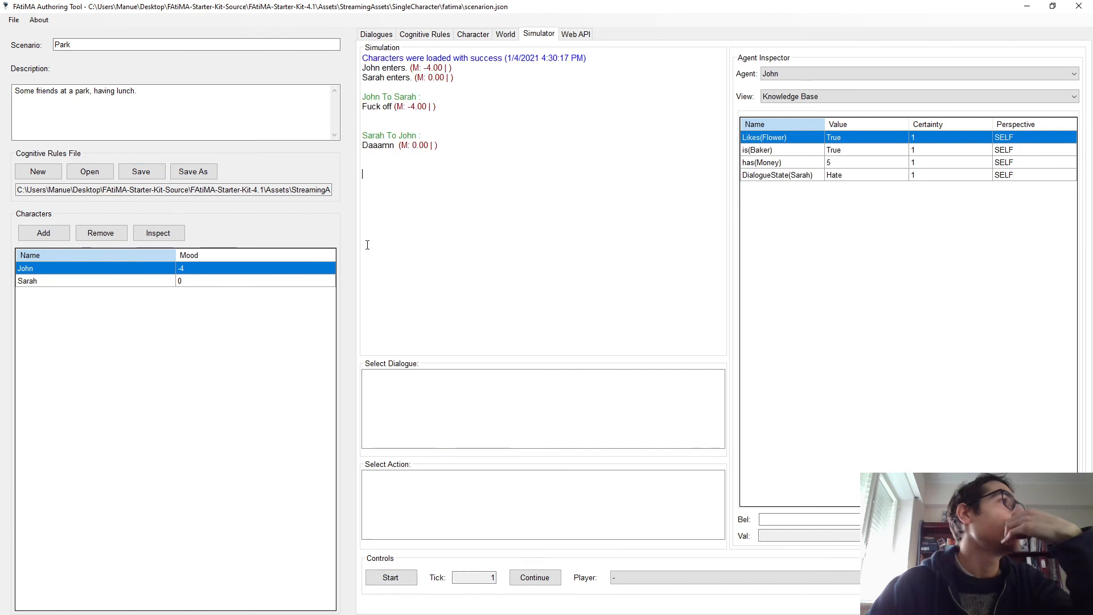
{"action": "triple_click", "coordinate": [387, 145]}
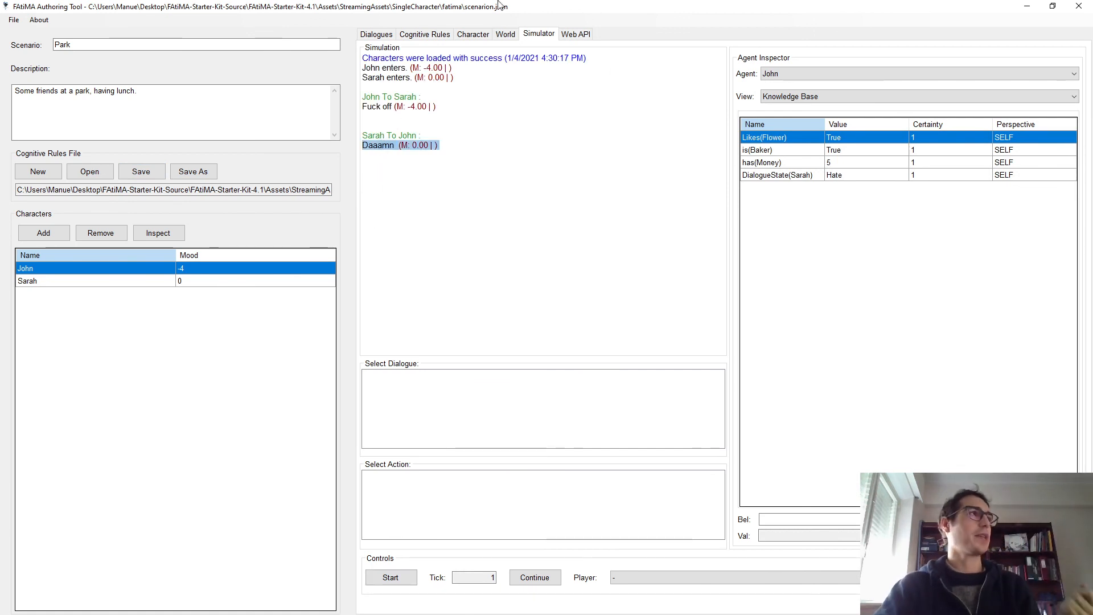
Display the dialogue graph, examine its branches from the Start state, and close it.
{"action": "left_click", "coordinate": [383, 35]}
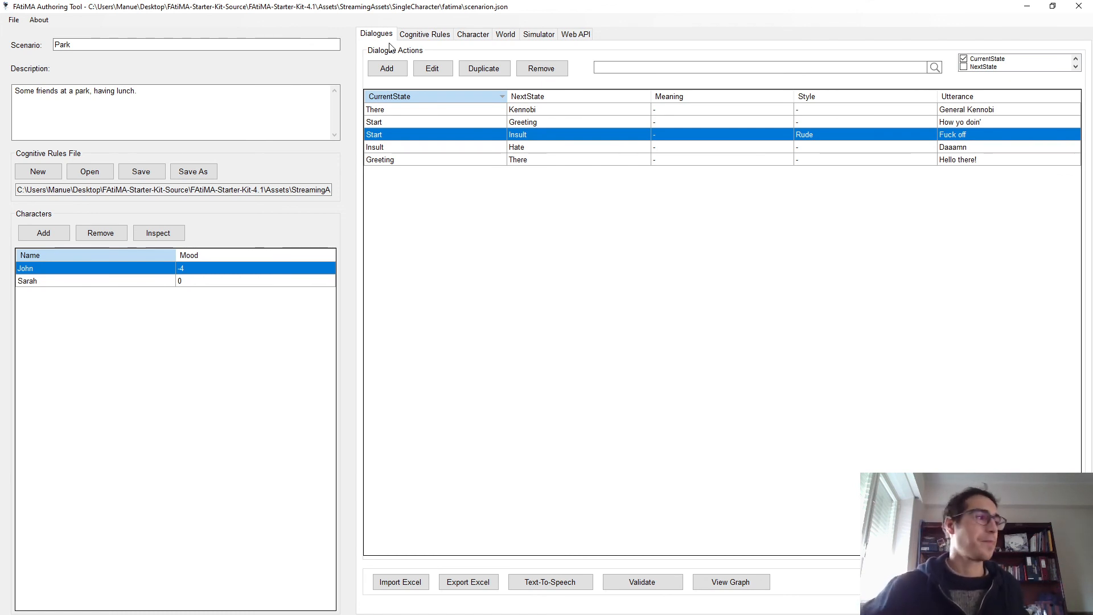
{"action": "left_click", "coordinate": [762, 581]}
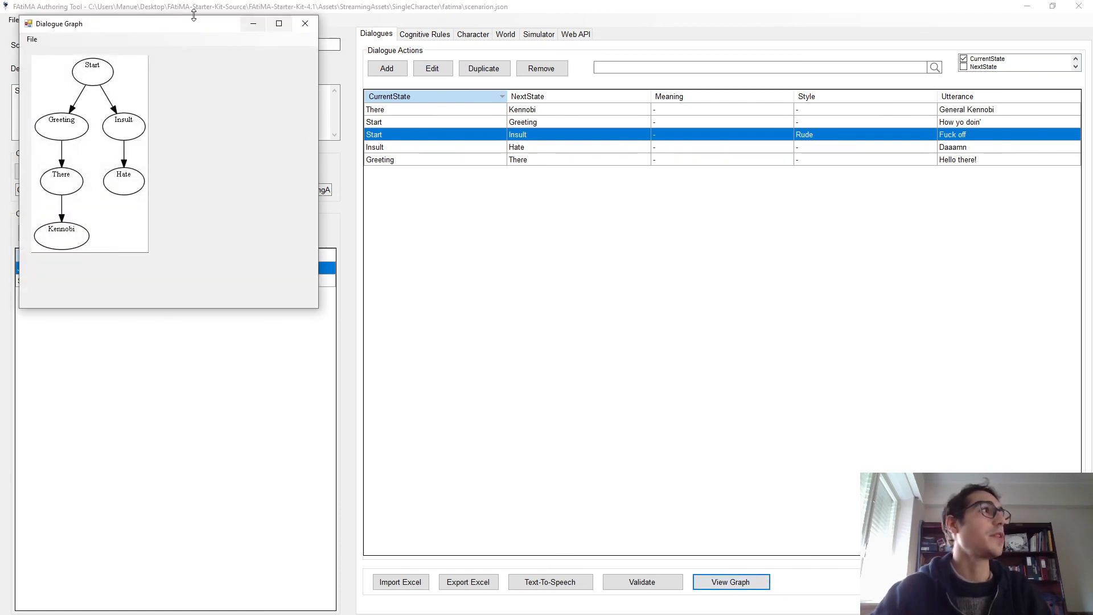
{"action": "left_click_drag", "start_coordinate": [159, 32], "coordinate": [617, 115]}
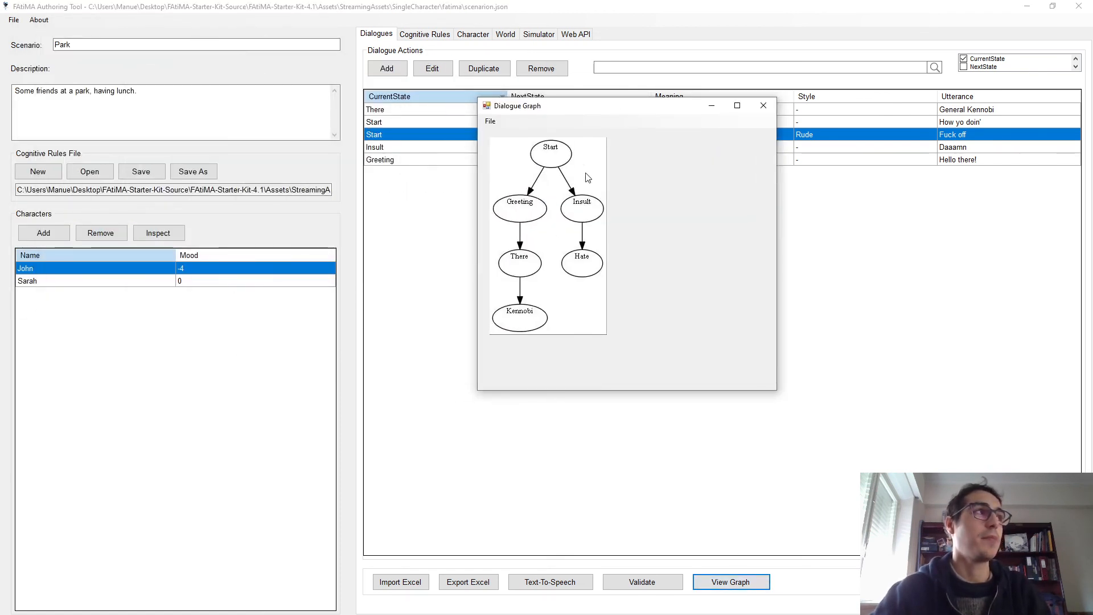
{"action": "left_click", "coordinate": [757, 108]}
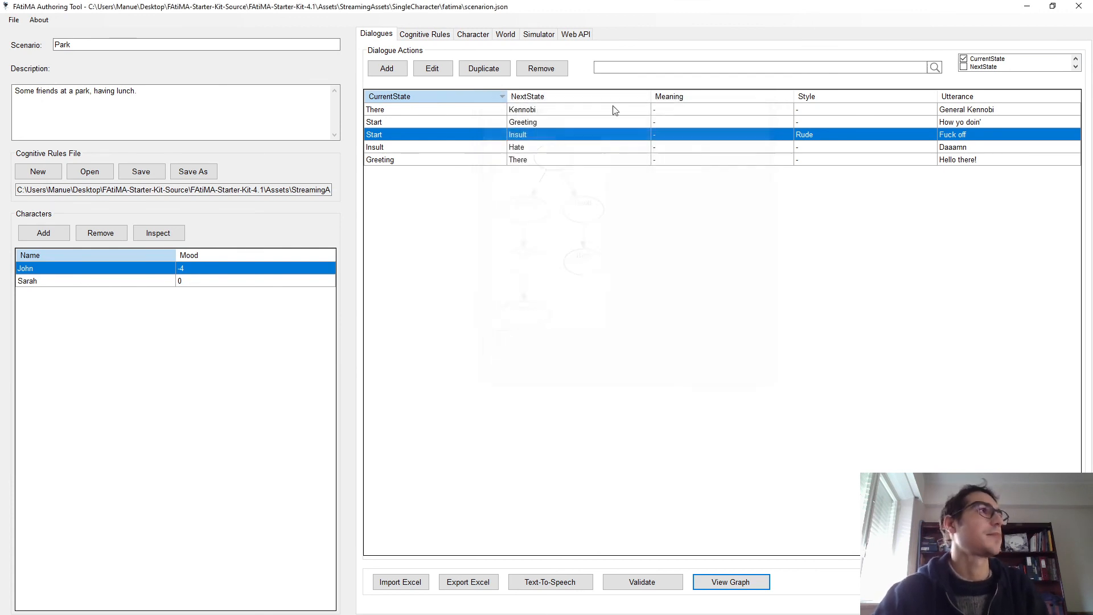
Compare the conditions of the Speak([cs], [ns], -, -) and Speak([cs], [ns], -, Rude) decision rules.
{"action": "left_click", "coordinate": [424, 35]}
{"action": "left_click", "coordinate": [473, 34]}
{"action": "left_click", "coordinate": [424, 35]}
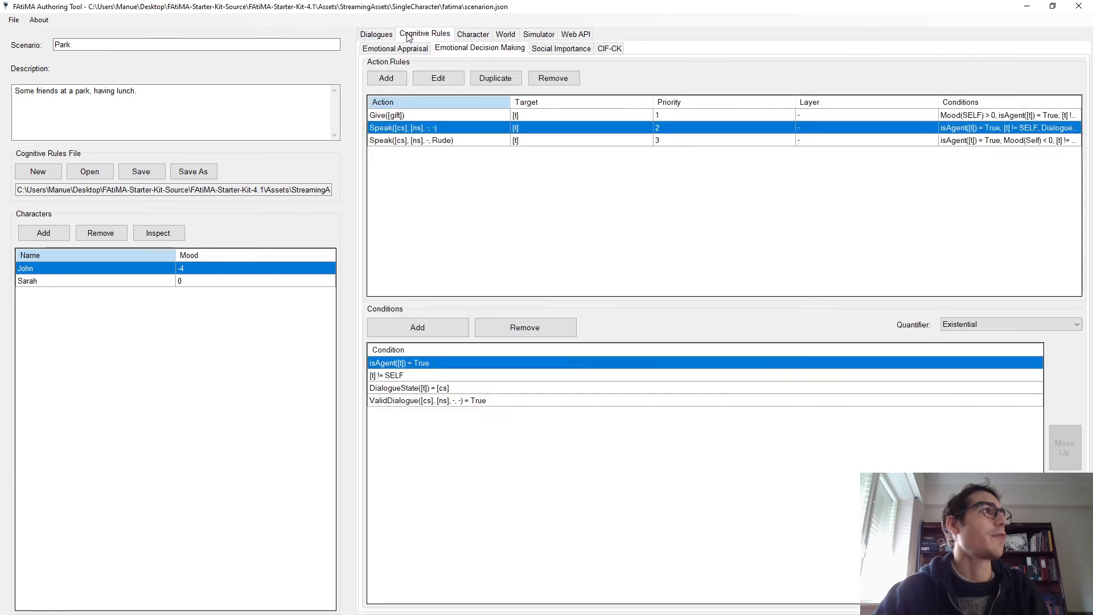
{"action": "left_click", "coordinate": [376, 34]}
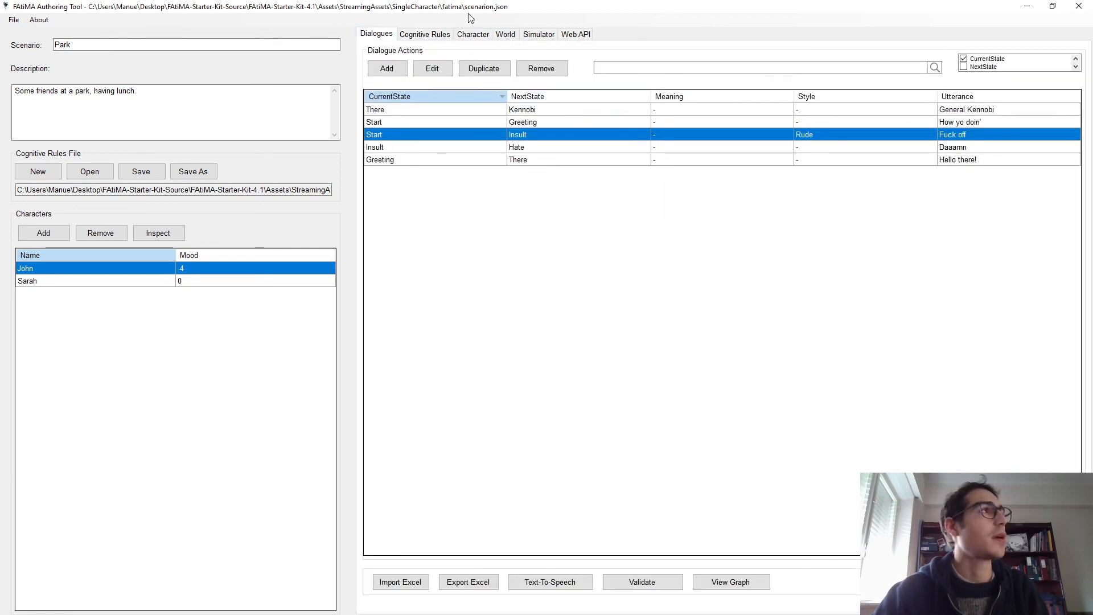
{"action": "left_click", "coordinate": [425, 34]}
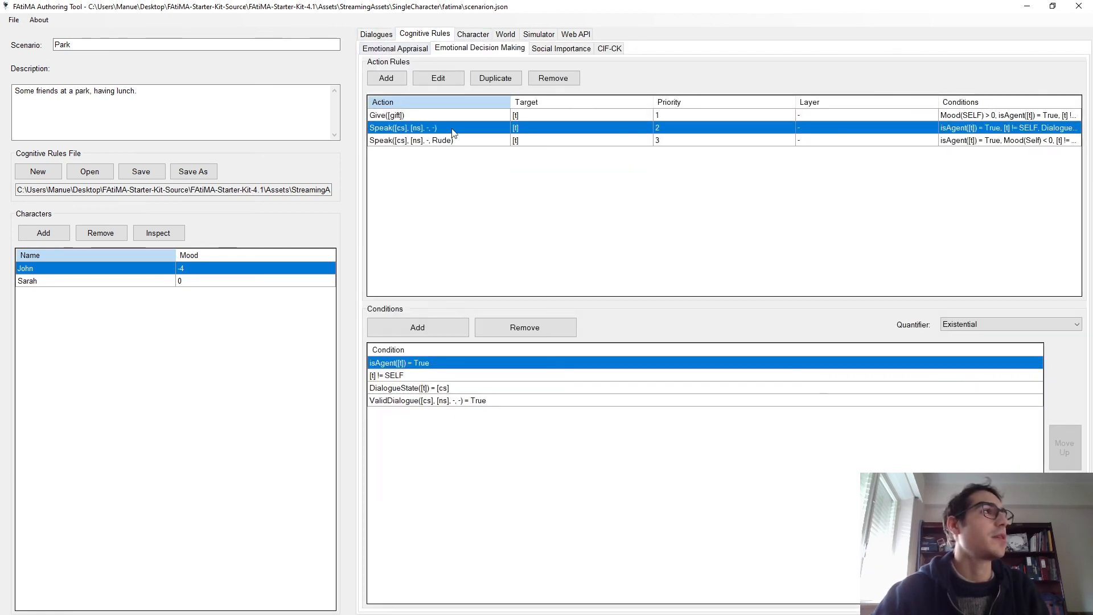
{"action": "left_click", "coordinate": [471, 140]}
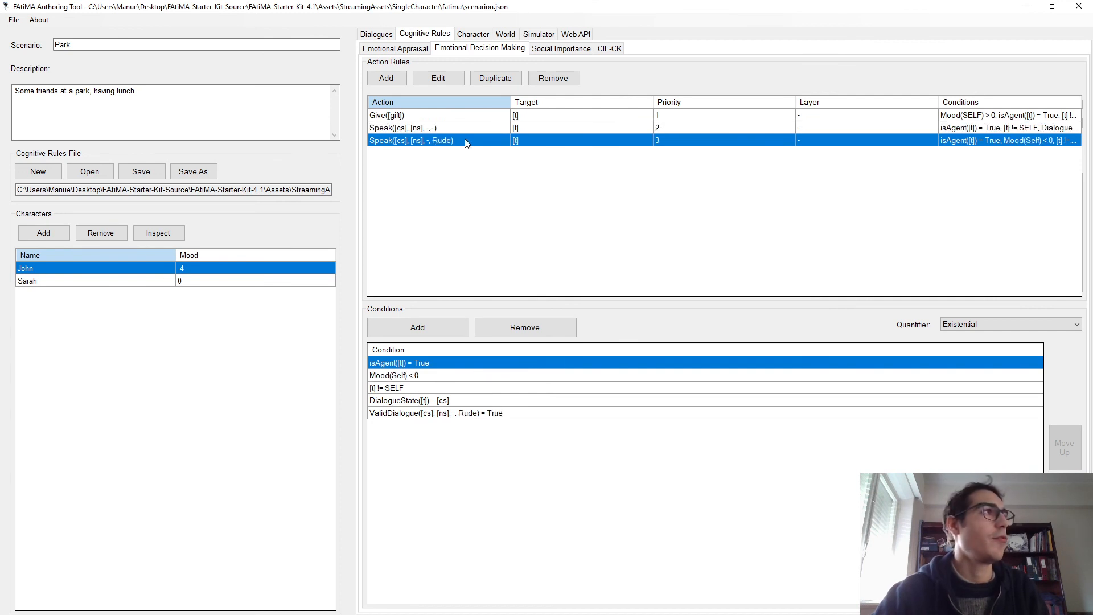
{"action": "left_click", "coordinate": [445, 128]}
{"action": "left_click", "coordinate": [478, 141]}
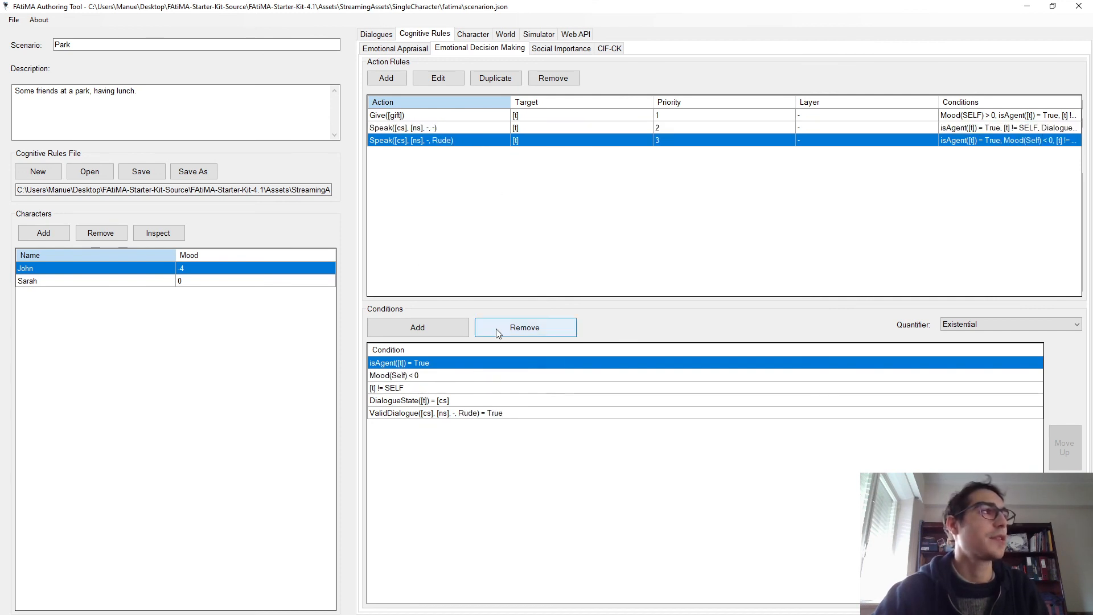
{"action": "left_click", "coordinate": [441, 126]}
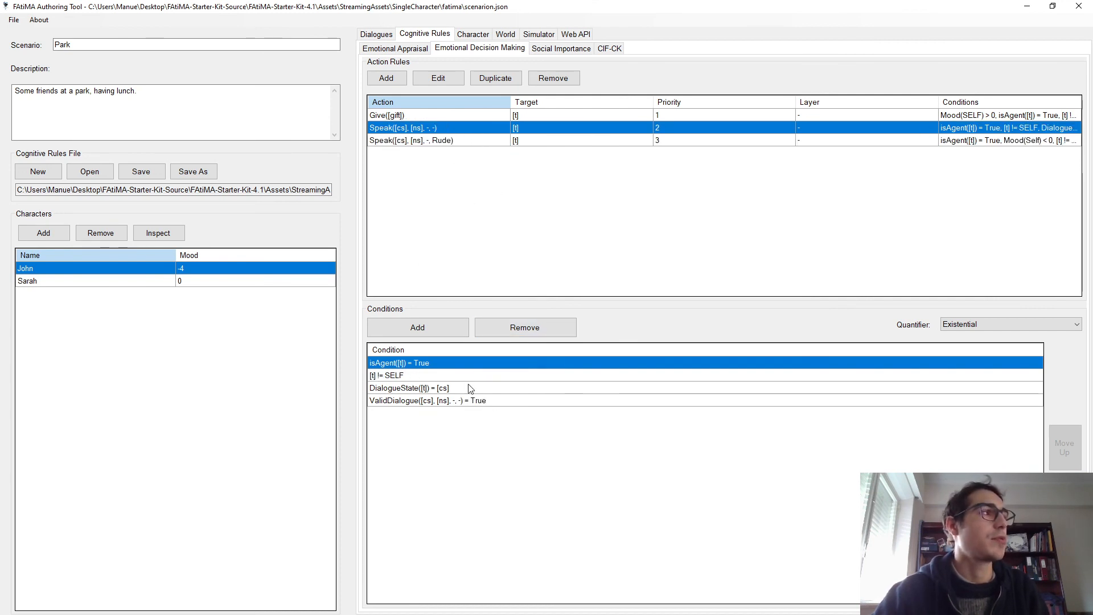
Change the action of the general Speak rule to Speak([cs], [ns], [m], [ty]), using variables for meaning and style.
{"action": "double_click", "coordinate": [431, 132]}
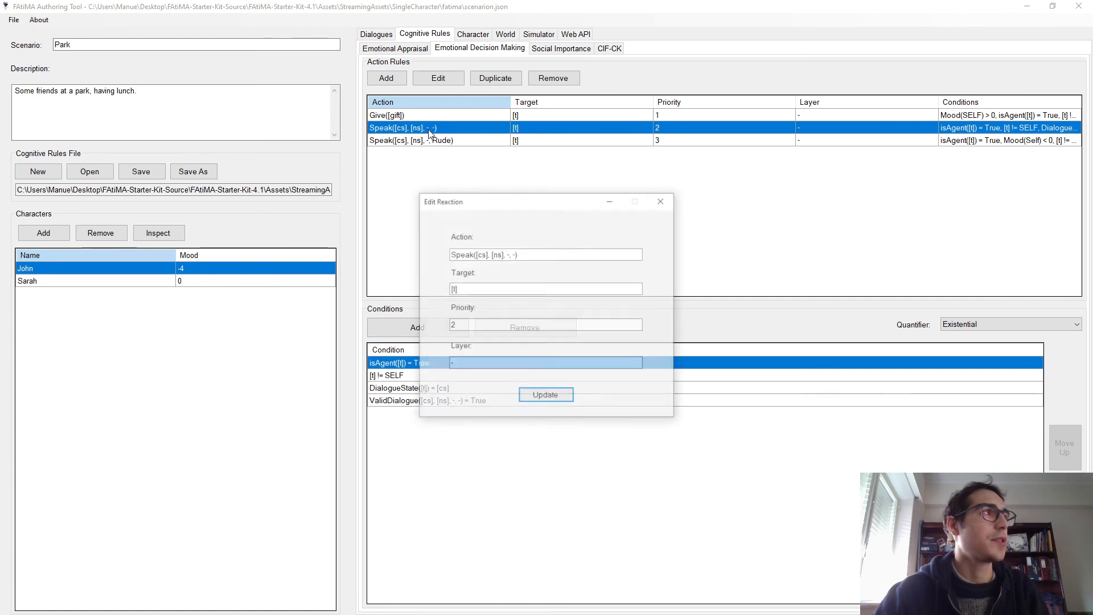
{"action": "double_click", "coordinate": [509, 255]}
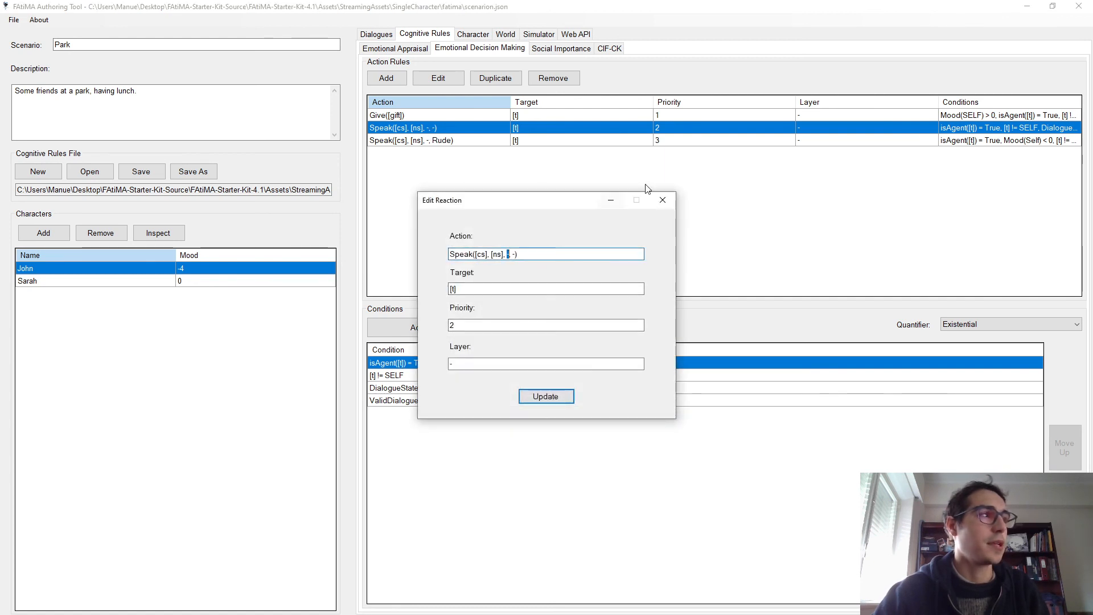
{"action": "type", "text": "["}
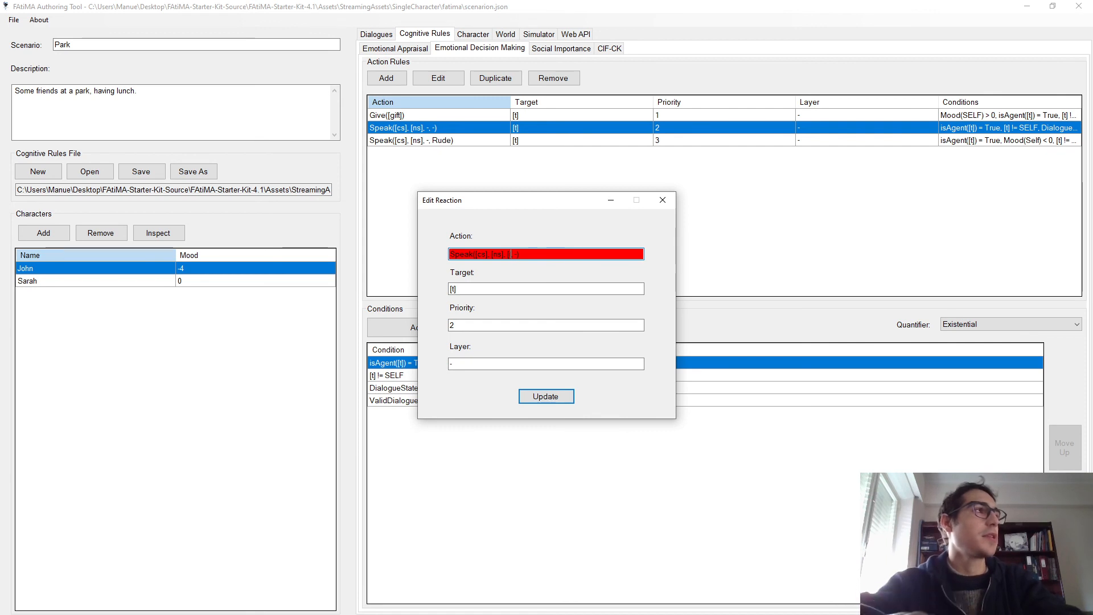
{"action": "type", "text": "c"}
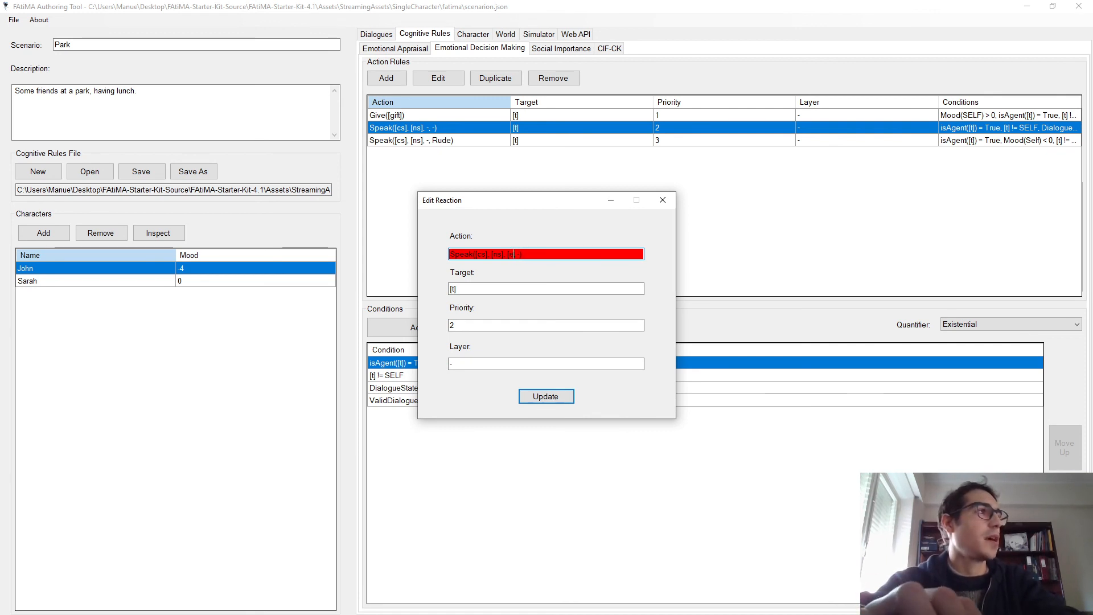
{"action": "type", "text": "ean"}
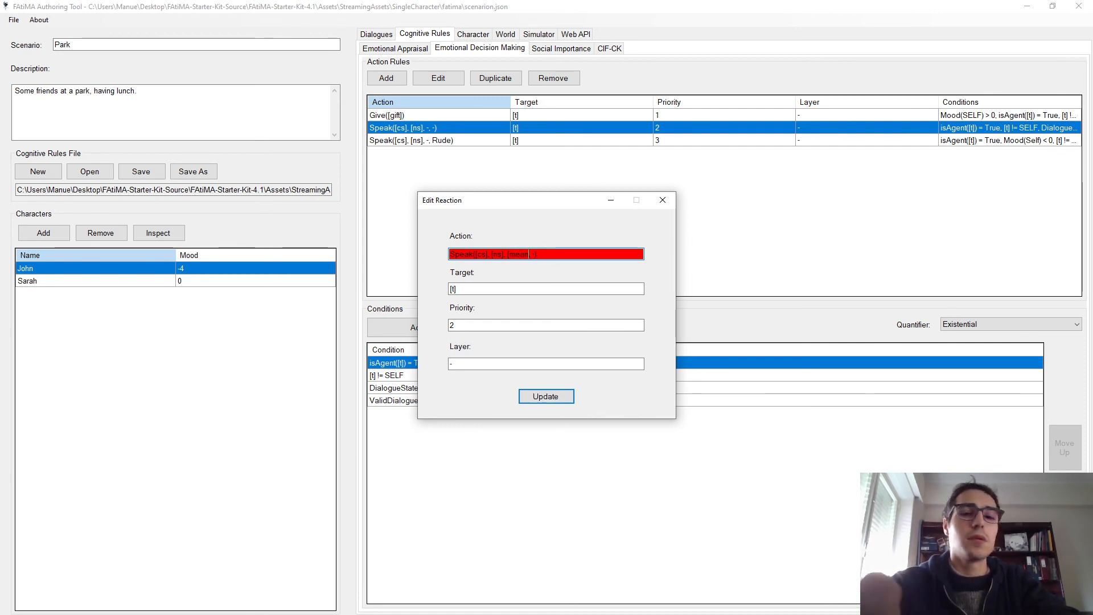
{"action": "type", "text": "]"}
{"action": "key", "text": "BackSpace"}
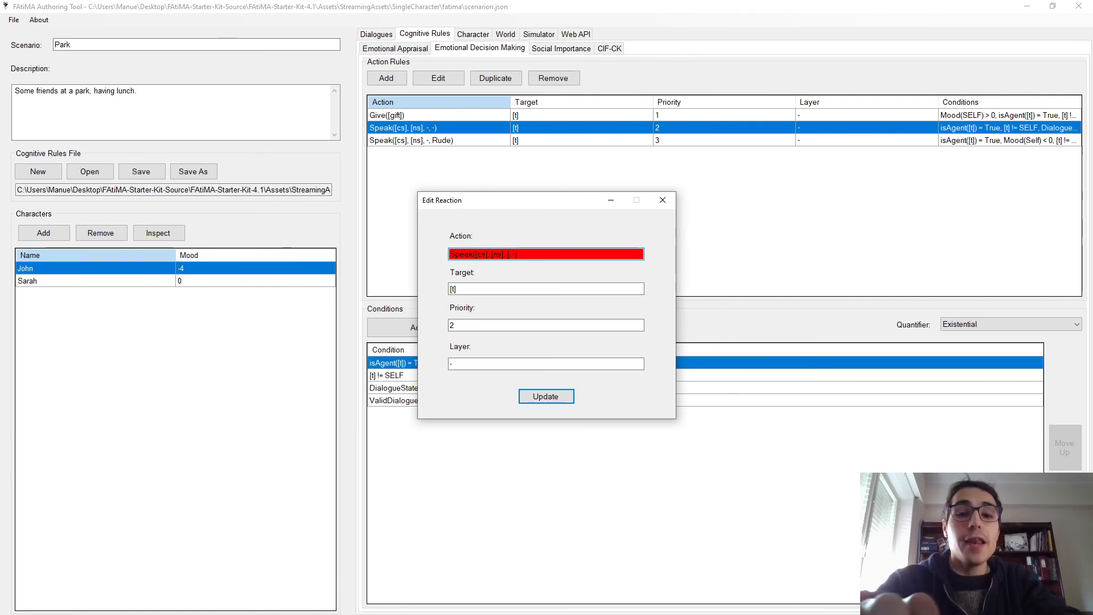
{"action": "type", "text": "] , "}
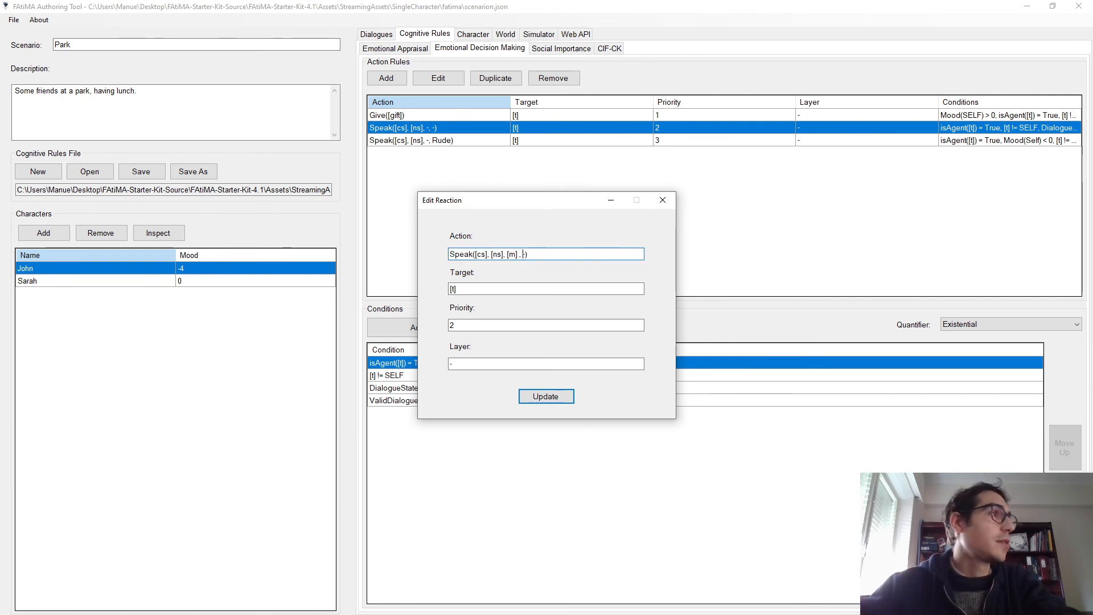
{"action": "type", "text": "[t"}
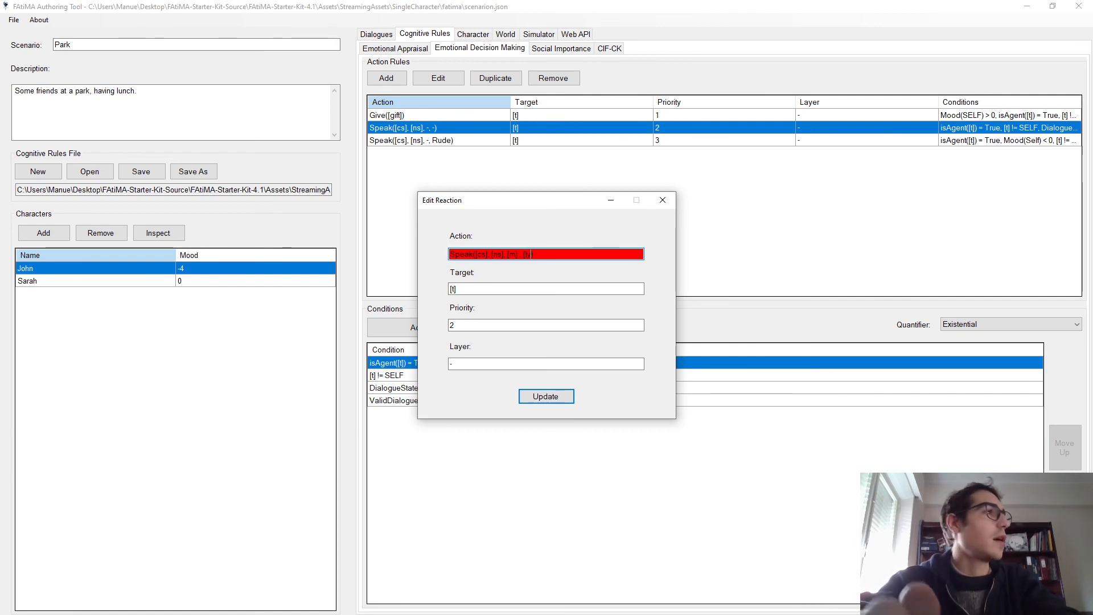
{"action": "type", "text": "y]"}
{"action": "key", "text": "Tab"}
{"action": "key", "text": "Tab"}
{"action": "key", "text": "Tab"}
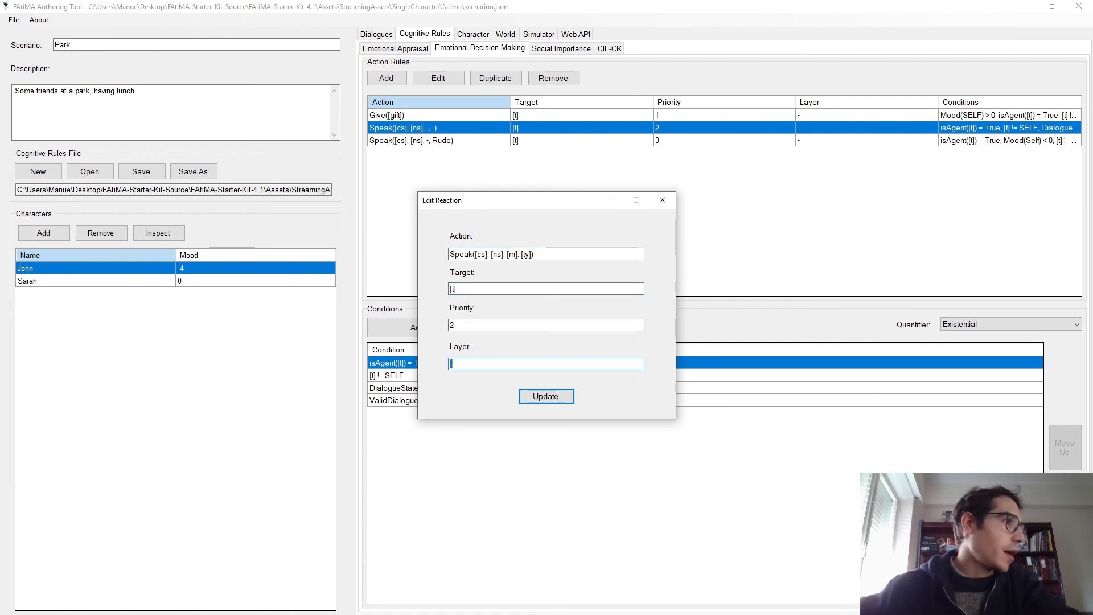
{"action": "left_click", "coordinate": [545, 397]}
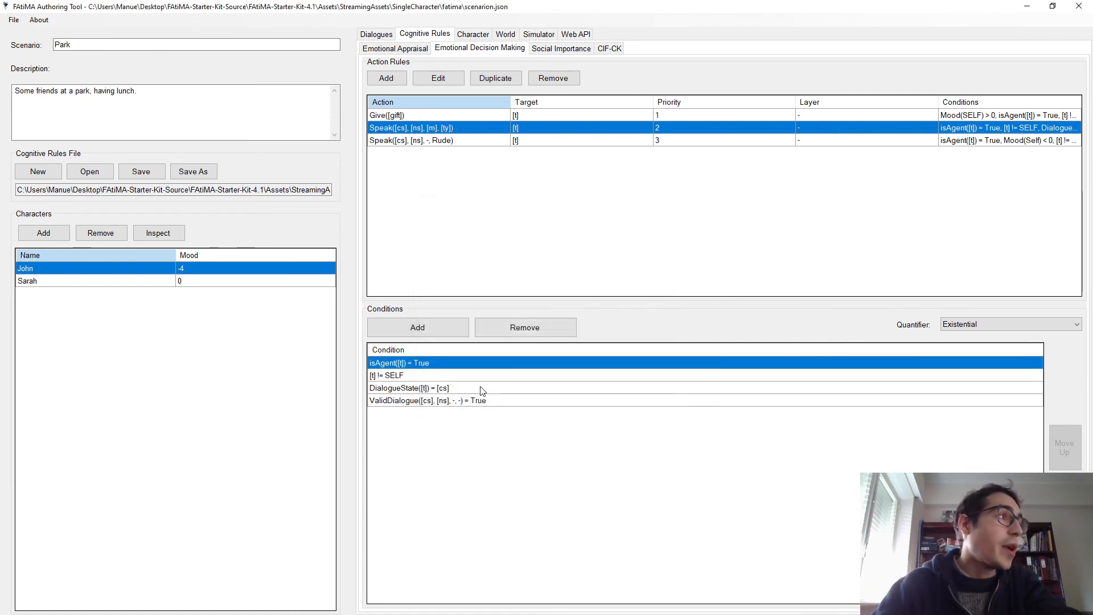
Change the general Speak rule's dialogue condition to ValidDialogue([cs], [ns], [m], [ty]) = True.
{"action": "left_click", "coordinate": [477, 401]}
{"action": "left_click", "coordinate": [476, 402]}
{"action": "left_click", "coordinate": [479, 402]}
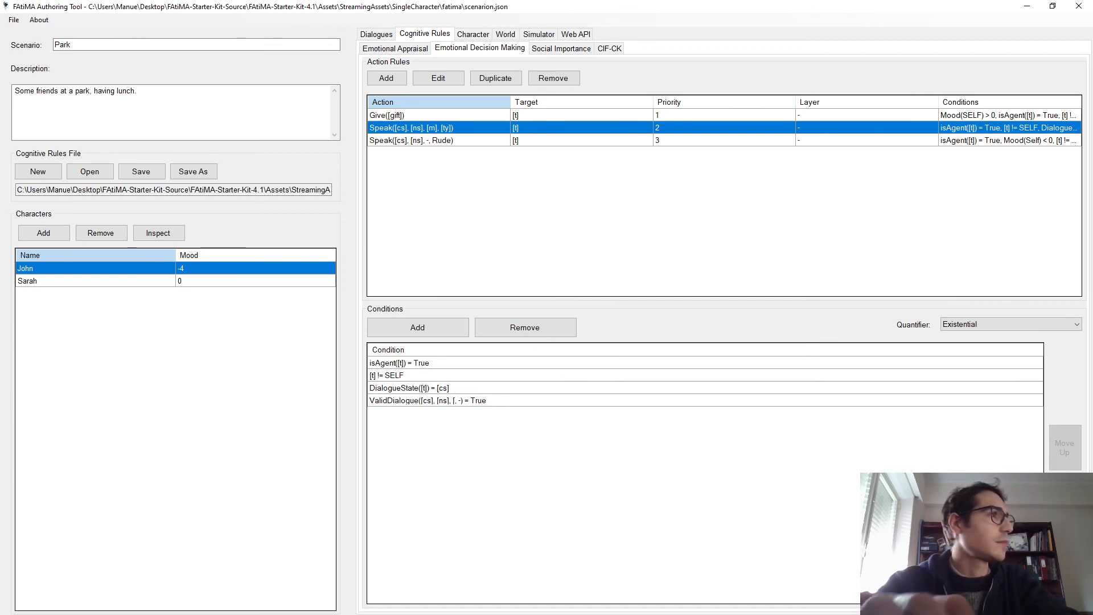
{"action": "type", "text": "m"}
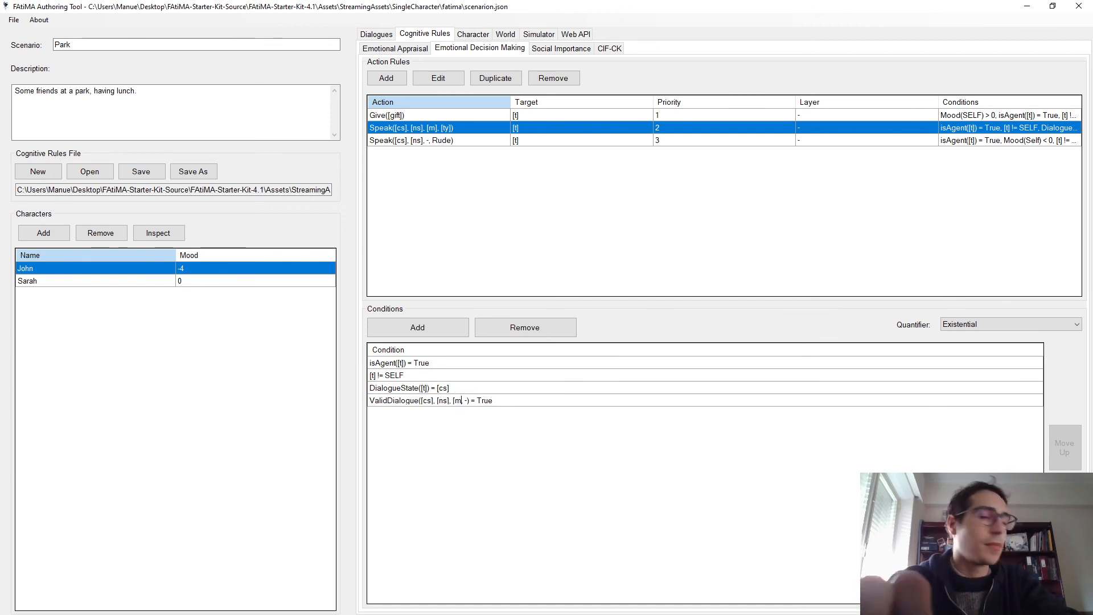
{"action": "key", "text": "Right"}
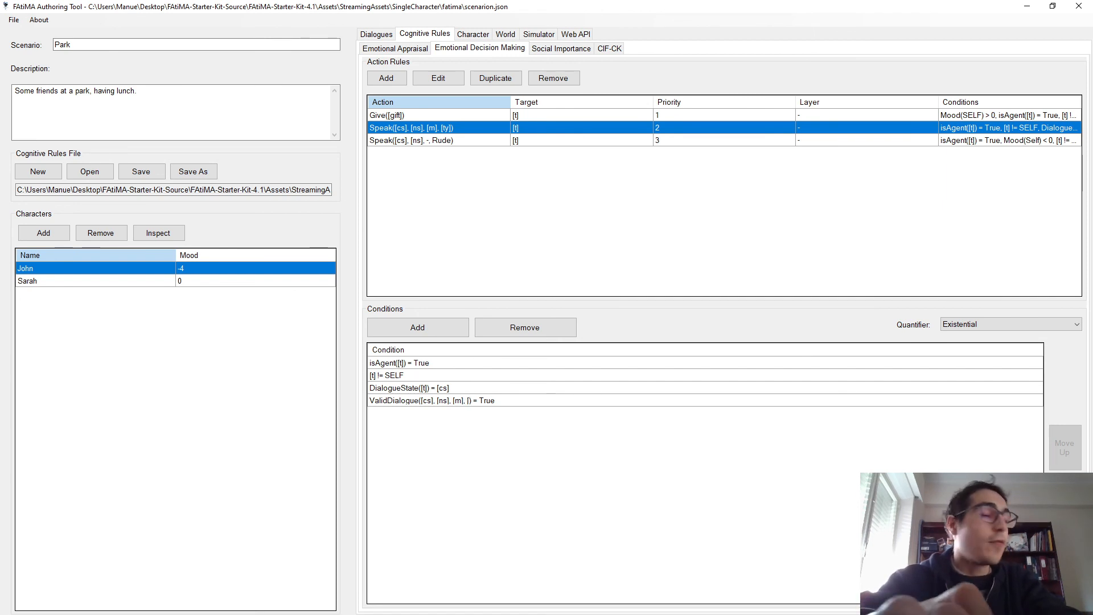
{"action": "type", "text": "y"}
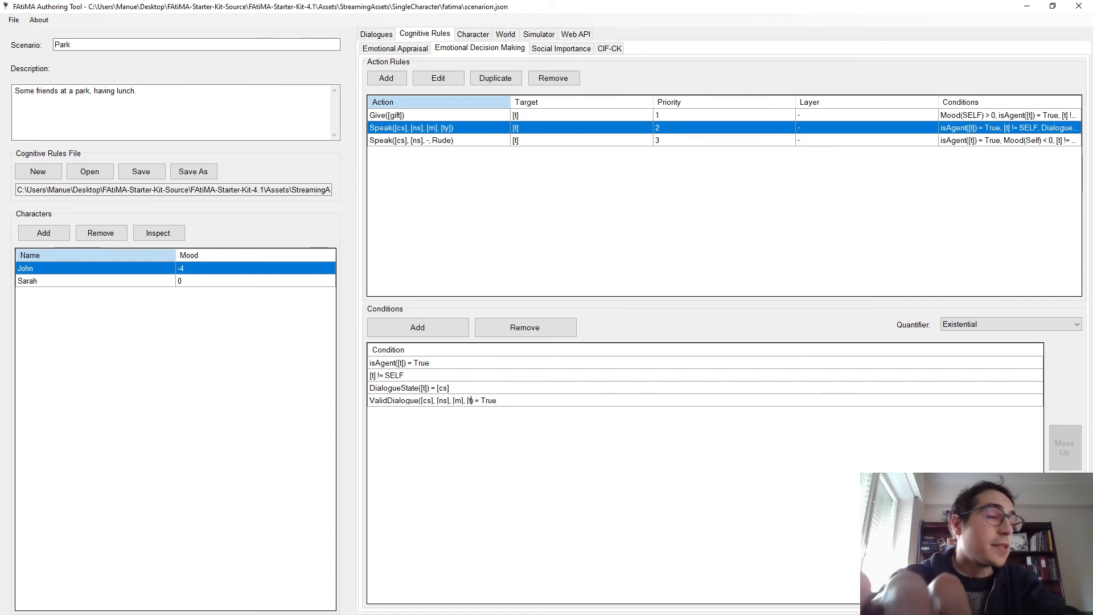
{"action": "type", "text": "y"}
{"action": "key", "text": "Return"}
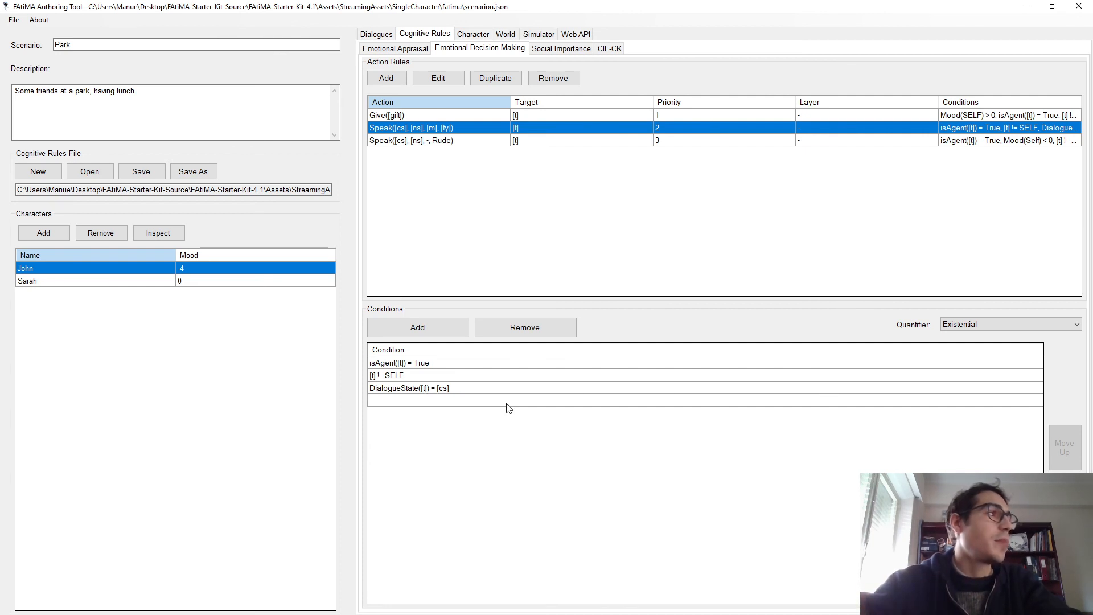
Save the cognitive rules file and the Park scenario.
{"action": "left_click", "coordinate": [141, 171]}
{"action": "left_click", "coordinate": [14, 20]}
{"action": "left_click", "coordinate": [17, 59]}
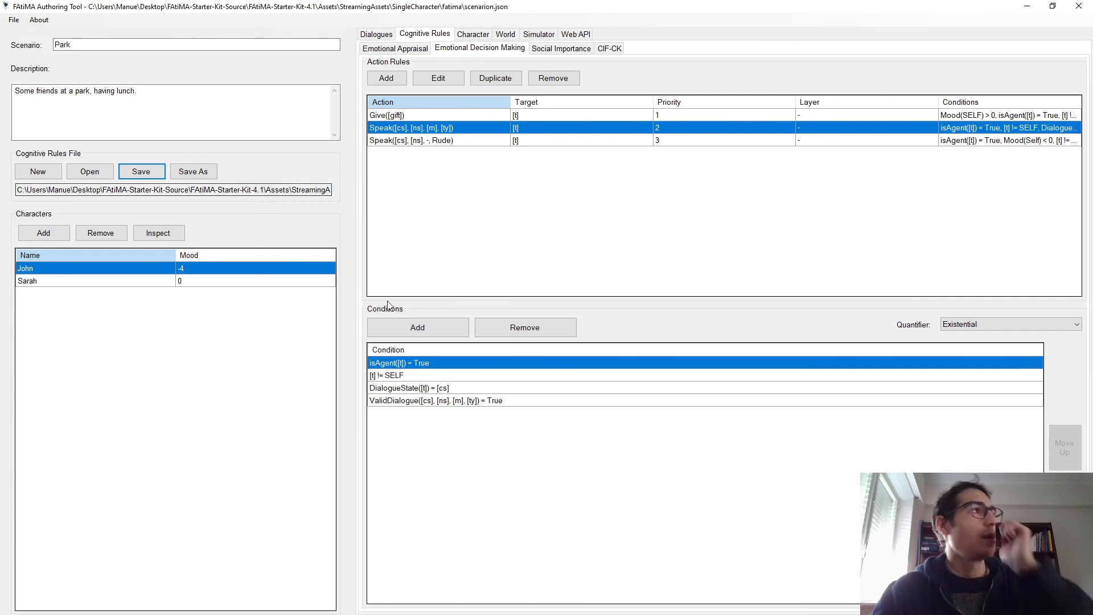
Compare the conditions of the Speak([cs], [ns], -, Rude) rule with those of the Give and general Speak rules.
{"action": "left_click", "coordinate": [412, 141]}
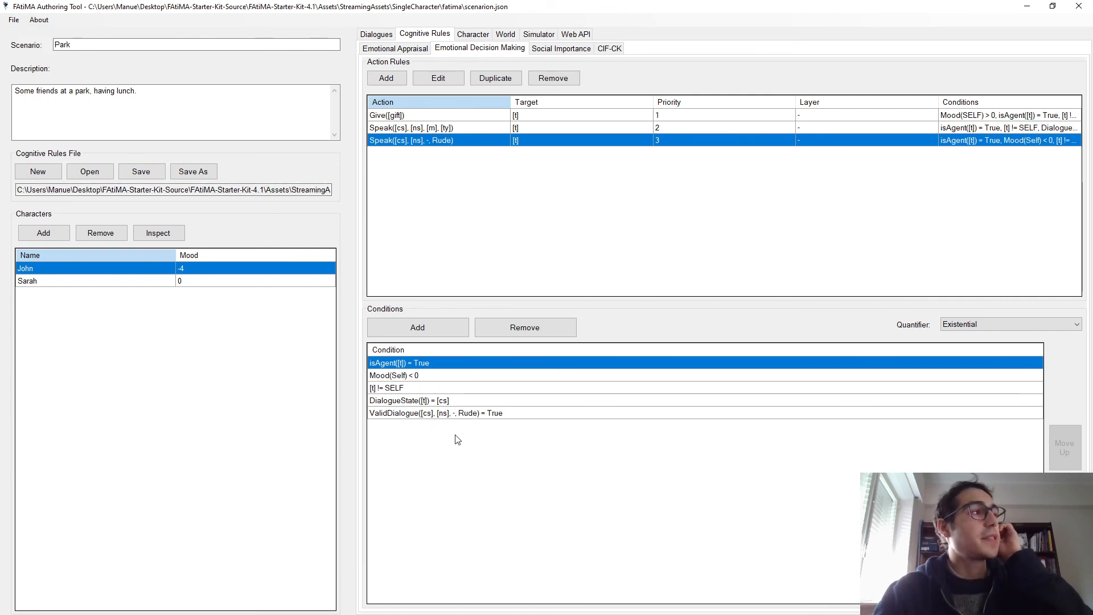
{"action": "left_click", "coordinate": [437, 119]}
{"action": "left_click", "coordinate": [446, 129]}
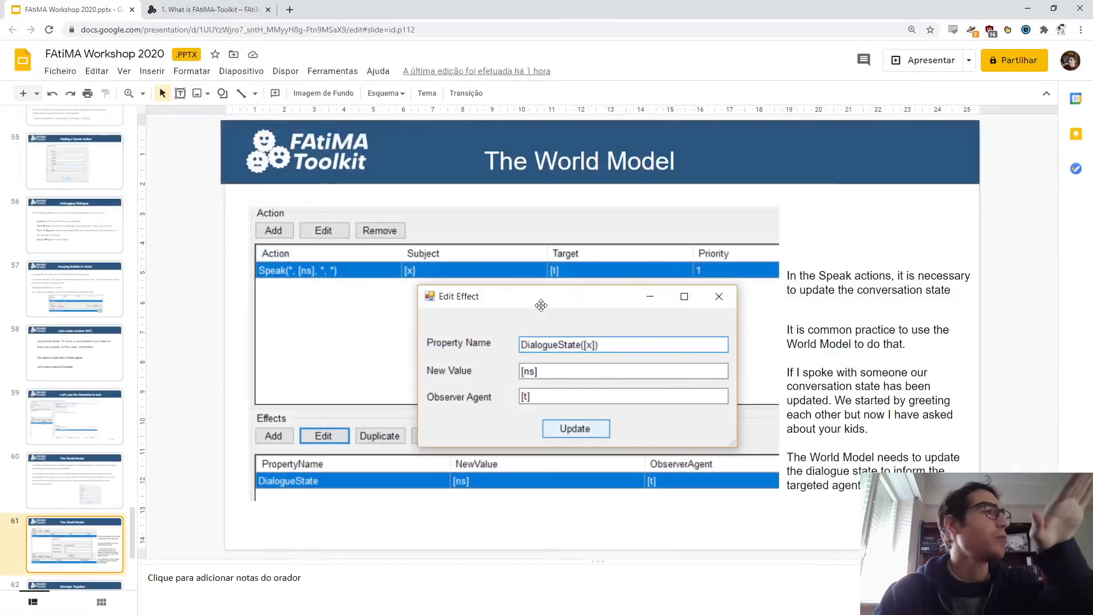
Present the workshop slides in Google Slides from "The World Model" through the Unity Starter Kit slides to the closing slide.
{"action": "key", "text": "ctrl+F5"}
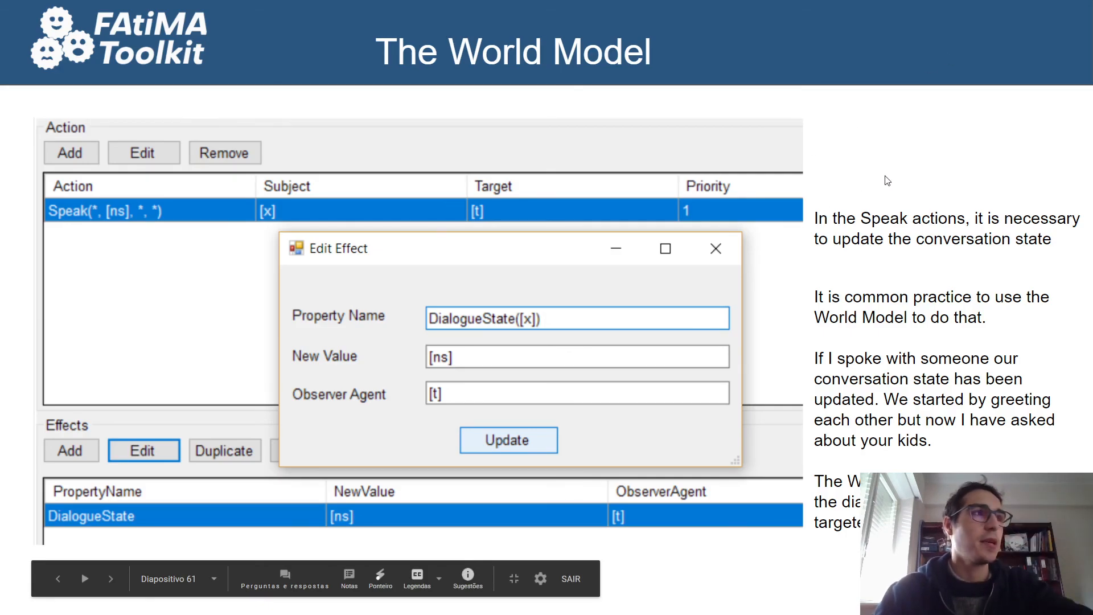
{"action": "key", "text": "Right"}
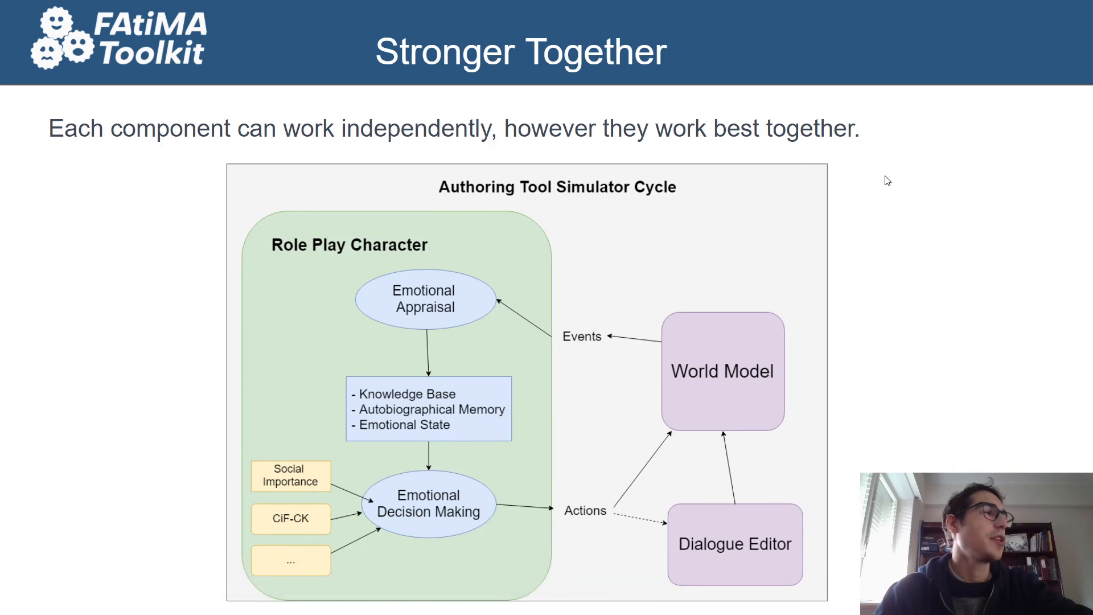
{"action": "key", "text": "Right"}
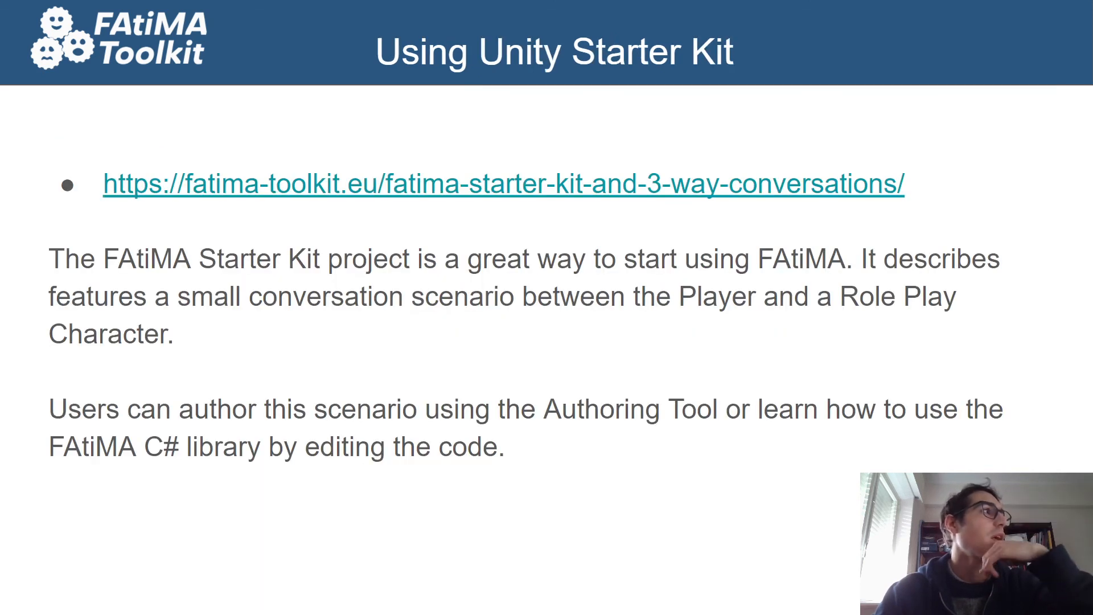
{"action": "key", "text": "Right"}
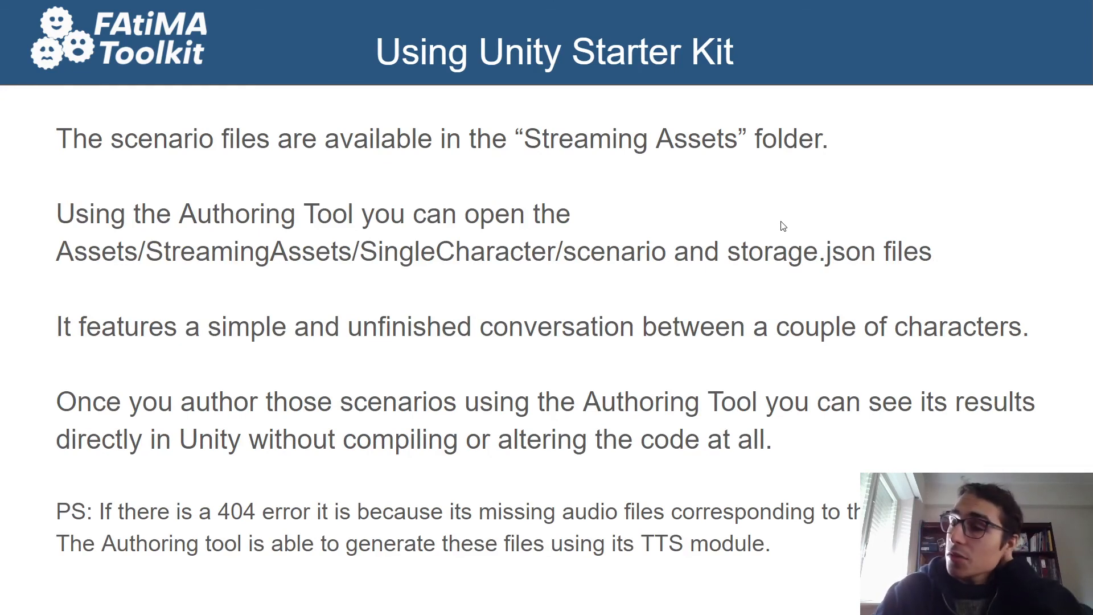
{"action": "key", "text": "Right"}
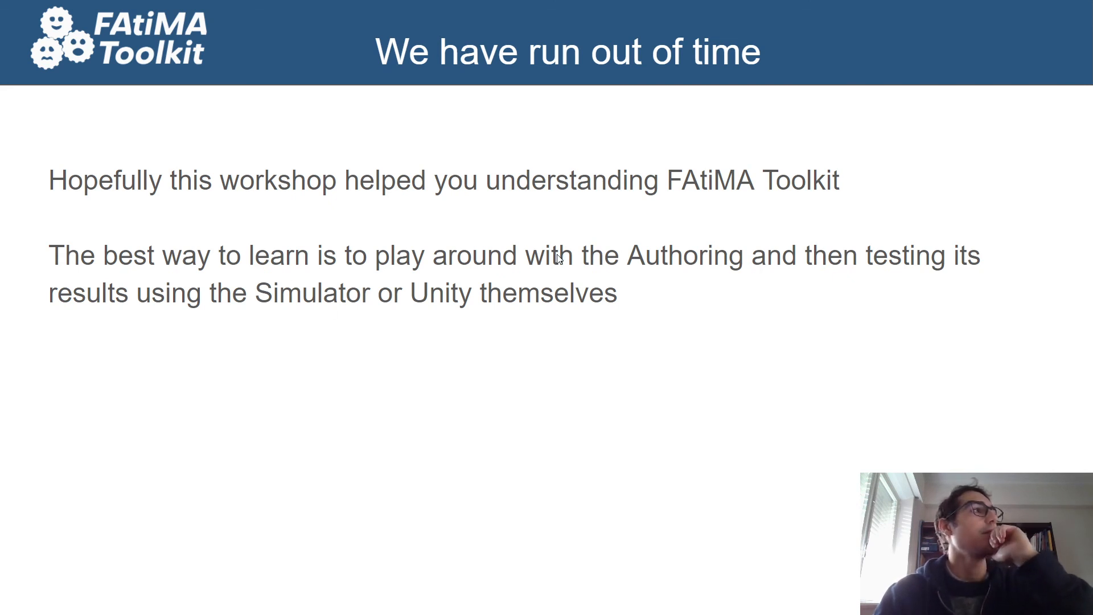
Switch to the FAtiMA-Toolkit website and open the Video Tutorials link among the other posts.
{"action": "key", "text": "ctrl+Tab"}
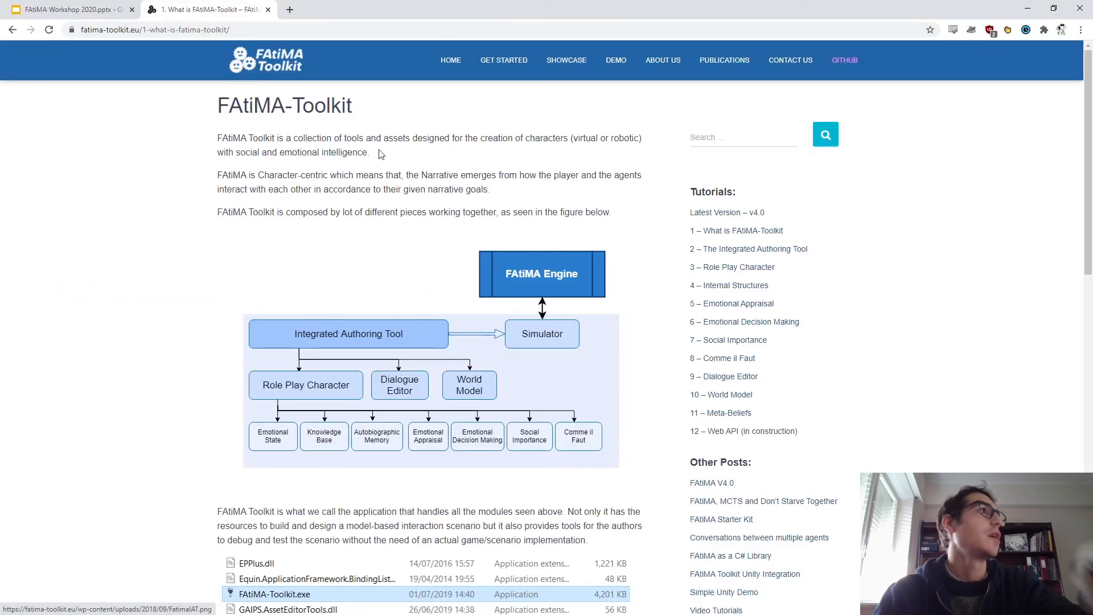
{"action": "scroll", "coordinate": [773, 415], "scroll_direction": "down", "scroll_amount": 2}
{"action": "scroll", "coordinate": [766, 342], "scroll_direction": "down", "scroll_amount": 3}
{"action": "scroll", "coordinate": [758, 317], "scroll_direction": "up", "scroll_amount": 2}
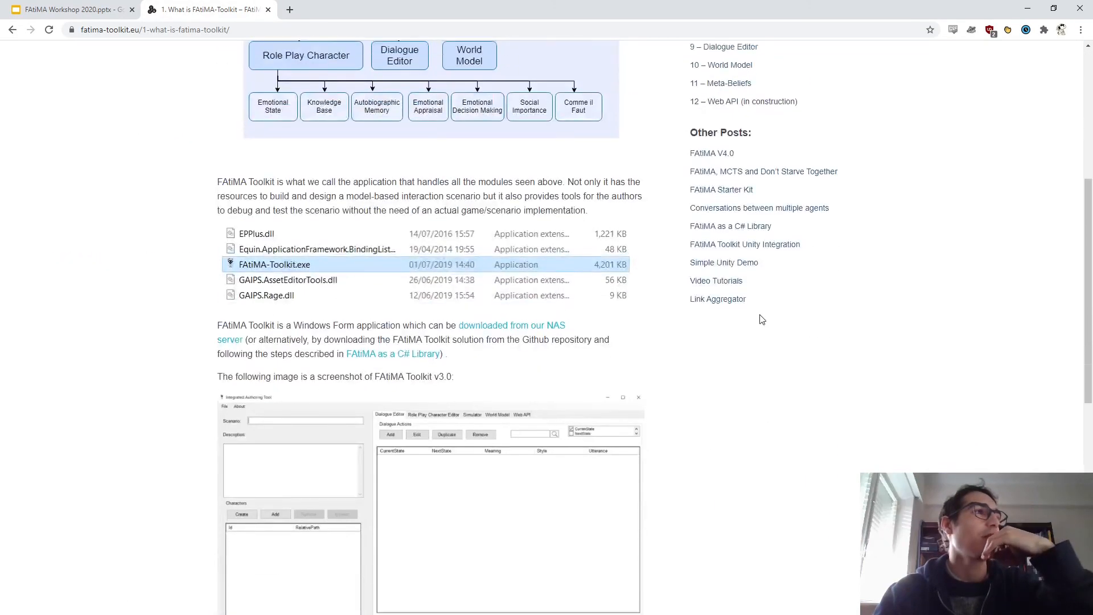
{"action": "left_click", "coordinate": [725, 387]}
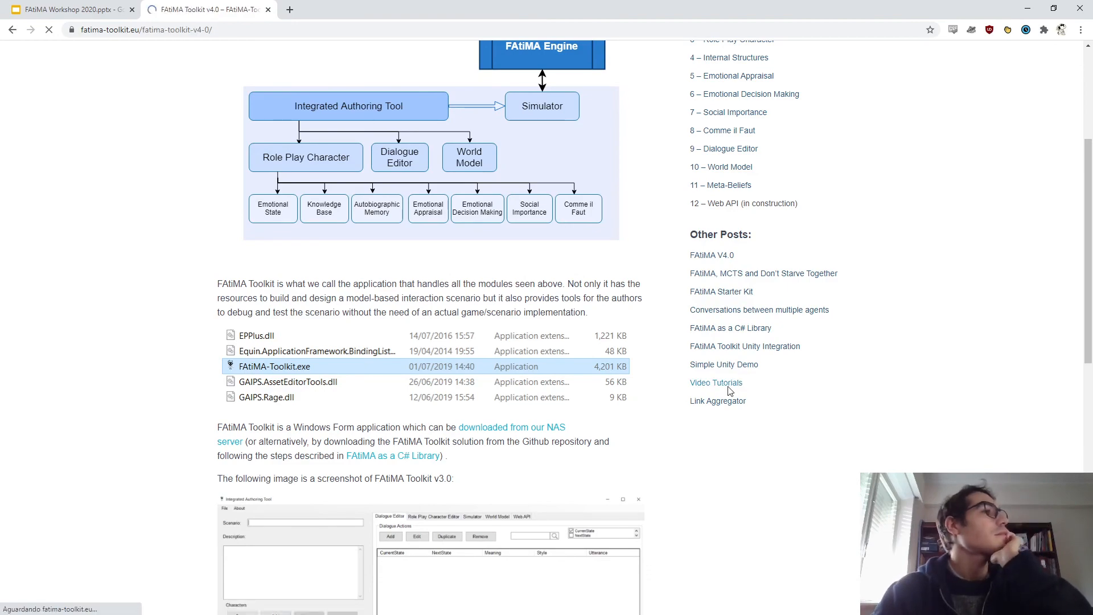
Examine the Robbery Story and Fairy Tale Story video examples on the v4.0 page, and go to the site's home page.
{"action": "scroll", "coordinate": [171, 395], "scroll_direction": "down", "scroll_amount": 9}
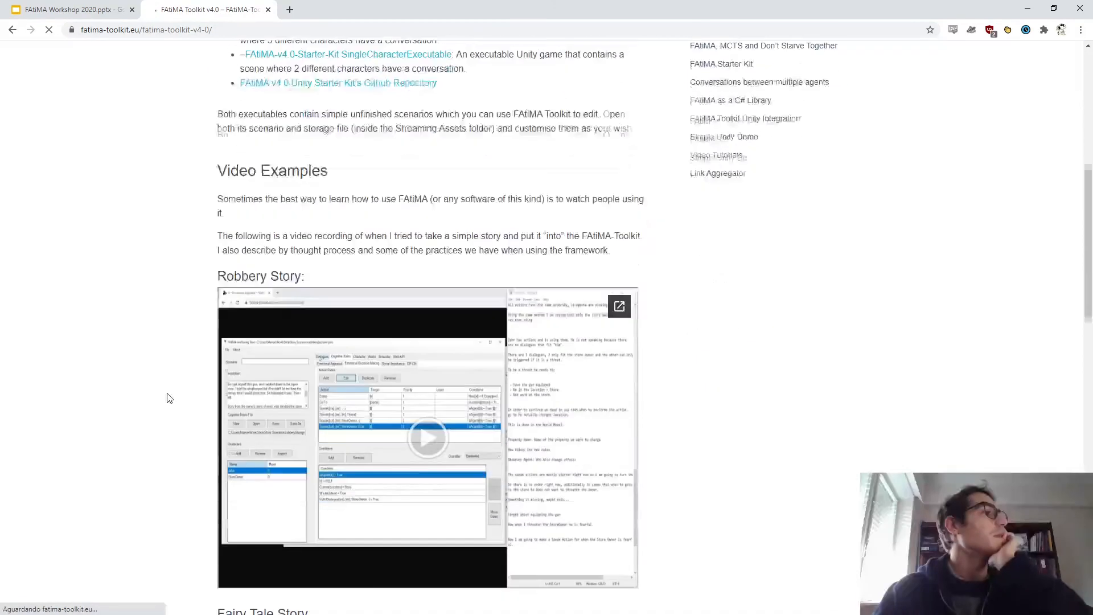
{"action": "scroll", "coordinate": [161, 383], "scroll_direction": "down", "scroll_amount": 10}
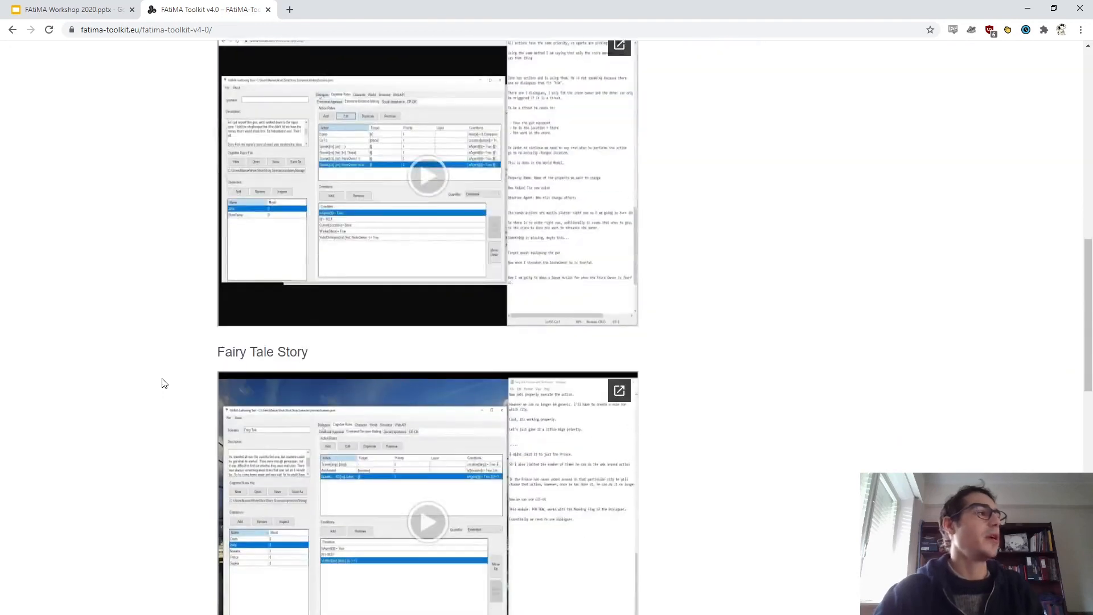
{"action": "scroll", "coordinate": [162, 383], "scroll_direction": "up", "scroll_amount": 2}
{"action": "scroll", "coordinate": [161, 383], "scroll_direction": "up", "scroll_amount": 6}
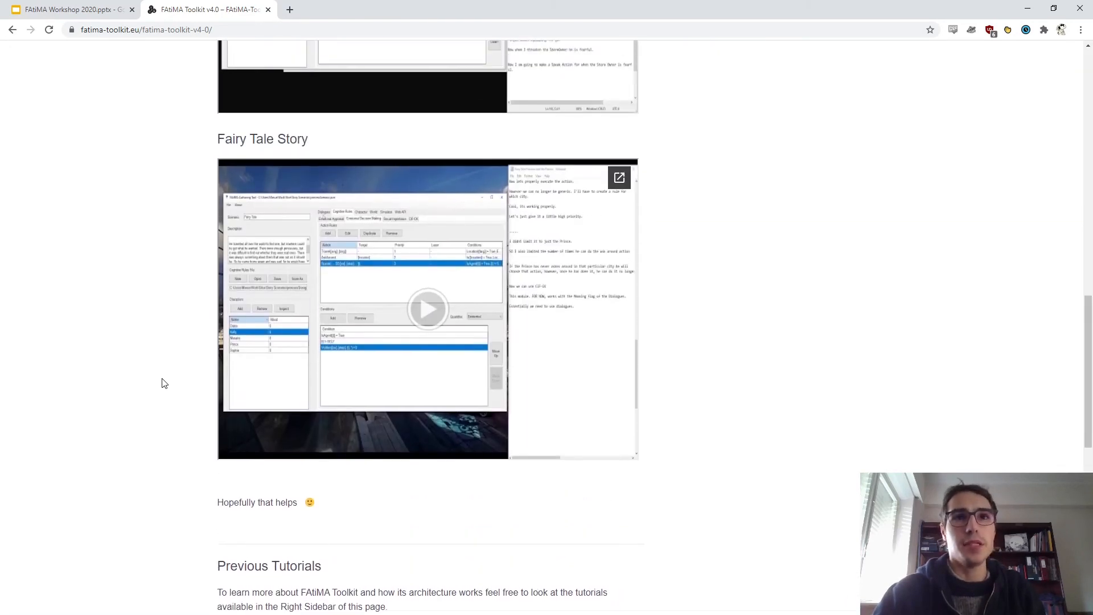
{"action": "scroll", "coordinate": [244, 325], "scroll_direction": "up", "scroll_amount": 2}
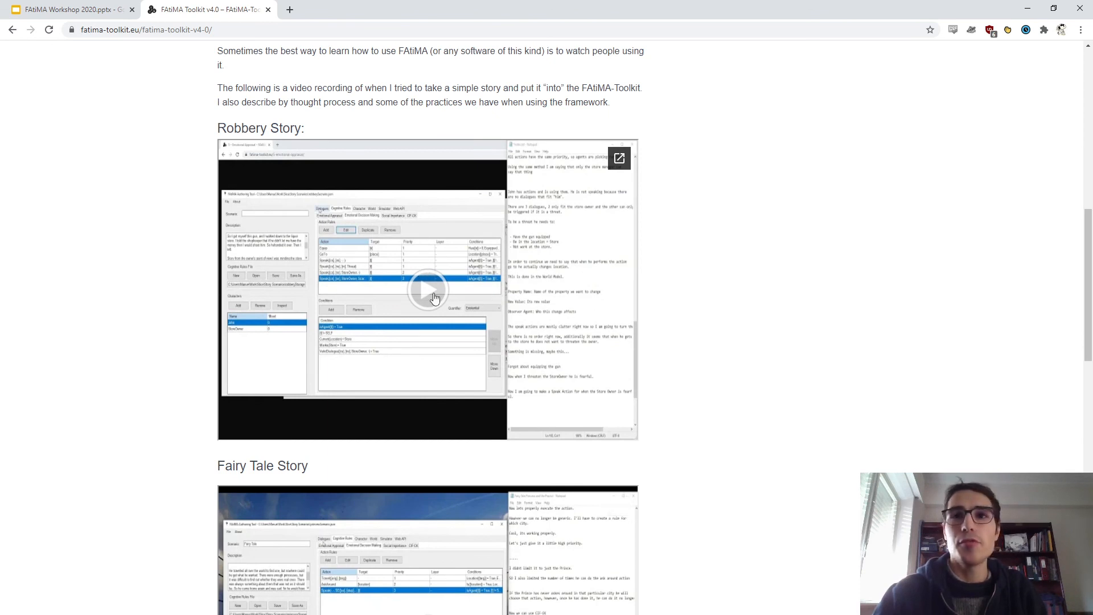
{"action": "scroll", "coordinate": [420, 339], "scroll_direction": "down", "scroll_amount": 3}
{"action": "scroll", "coordinate": [387, 388], "scroll_direction": "down", "scroll_amount": 2}
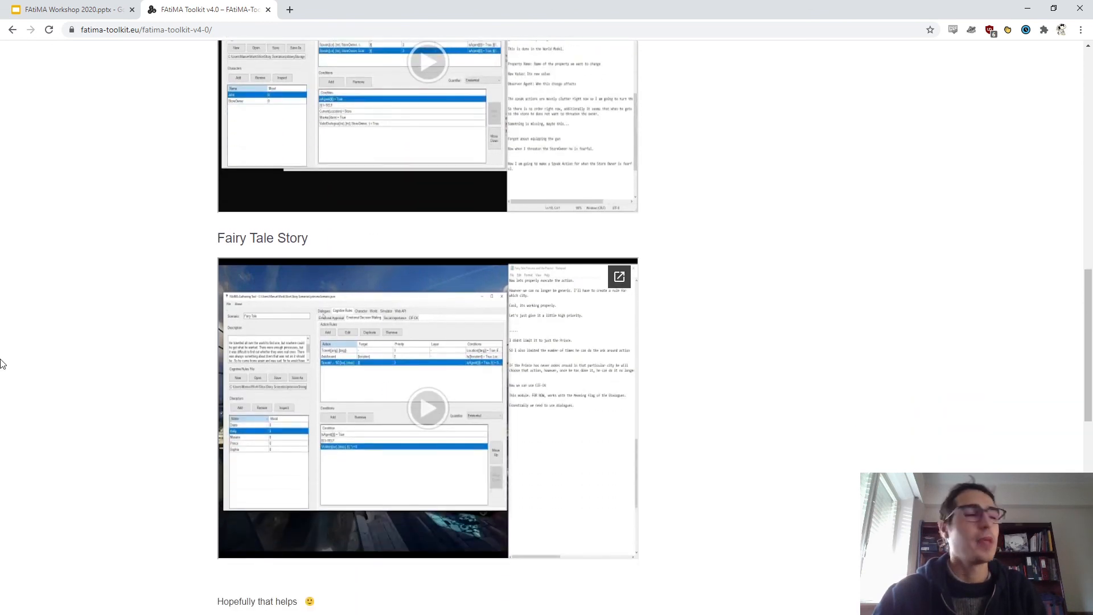
{"action": "scroll", "coordinate": [359, 397], "scroll_direction": "up", "scroll_amount": 3}
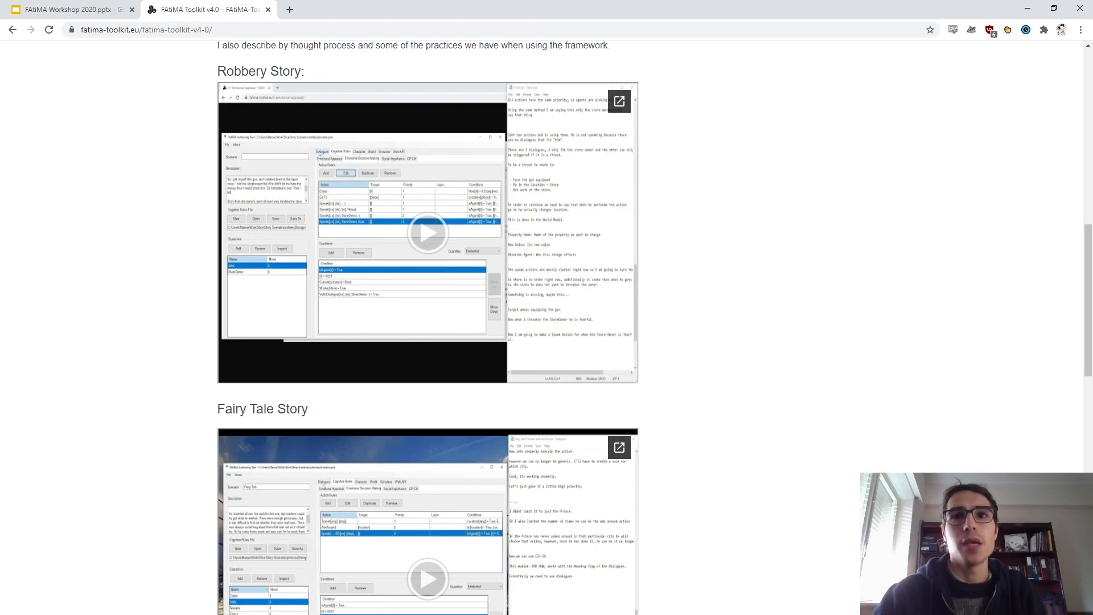
{"action": "scroll", "coordinate": [388, 307], "scroll_direction": "up", "scroll_amount": 11}
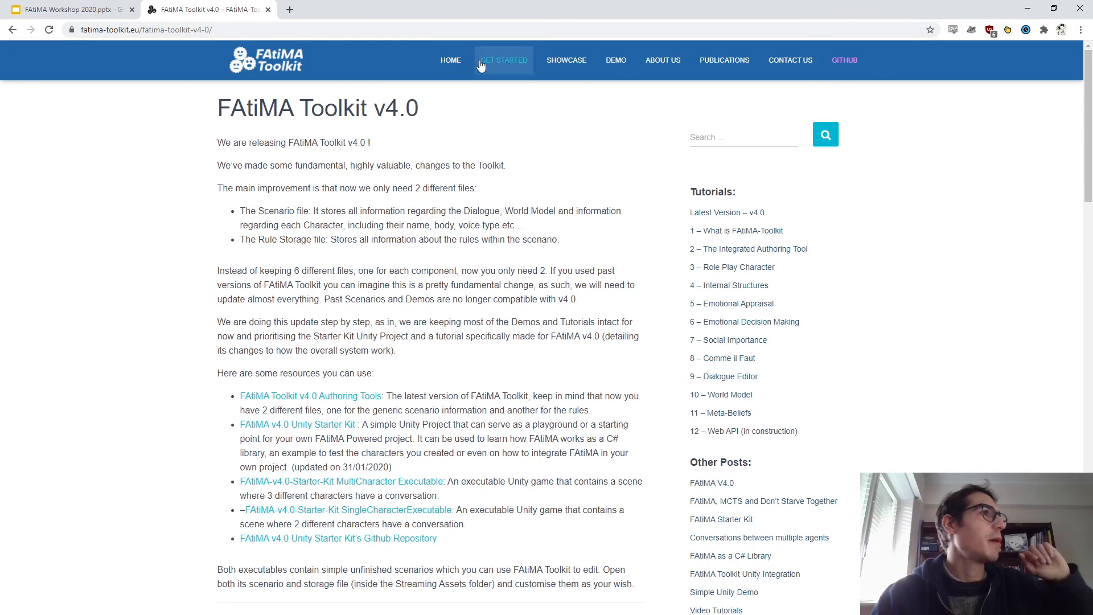
{"action": "left_click", "coordinate": [447, 62]}
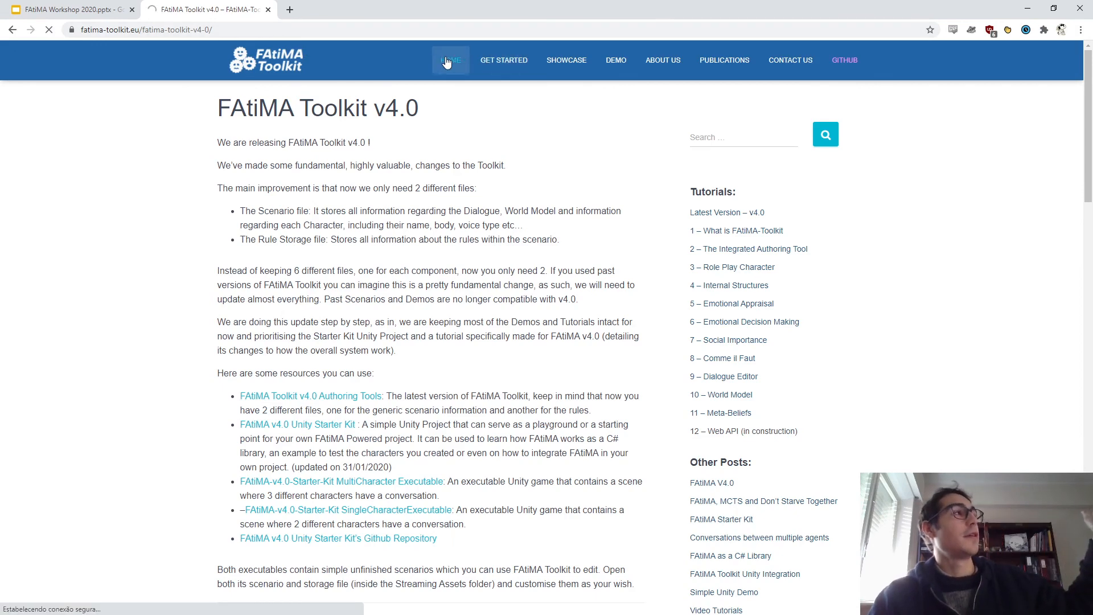